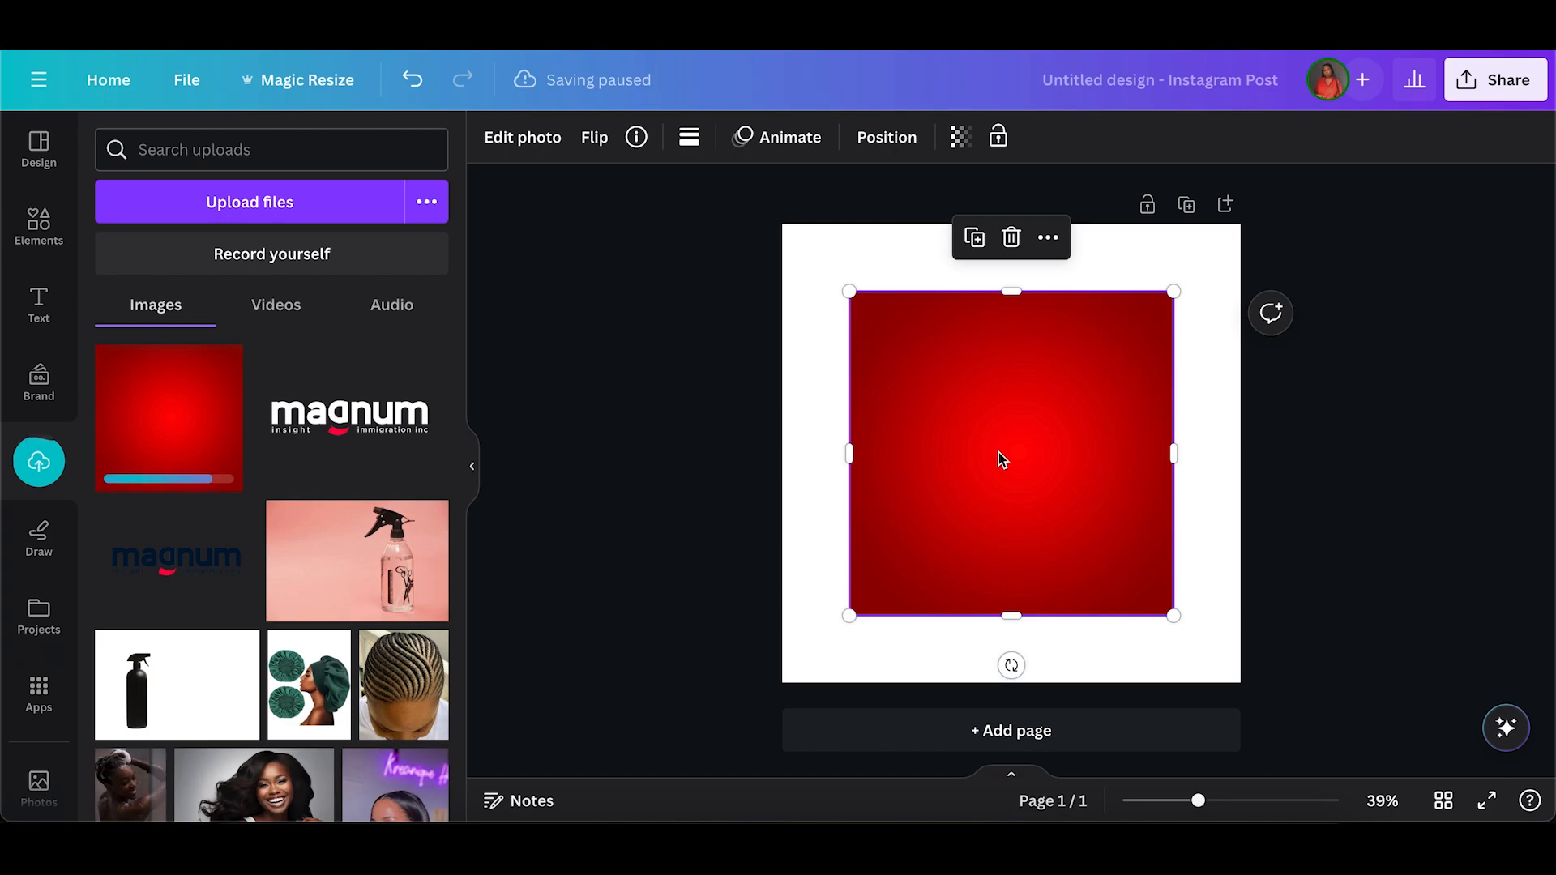
Set the red gradient image as the page background.
right_click(999, 453)
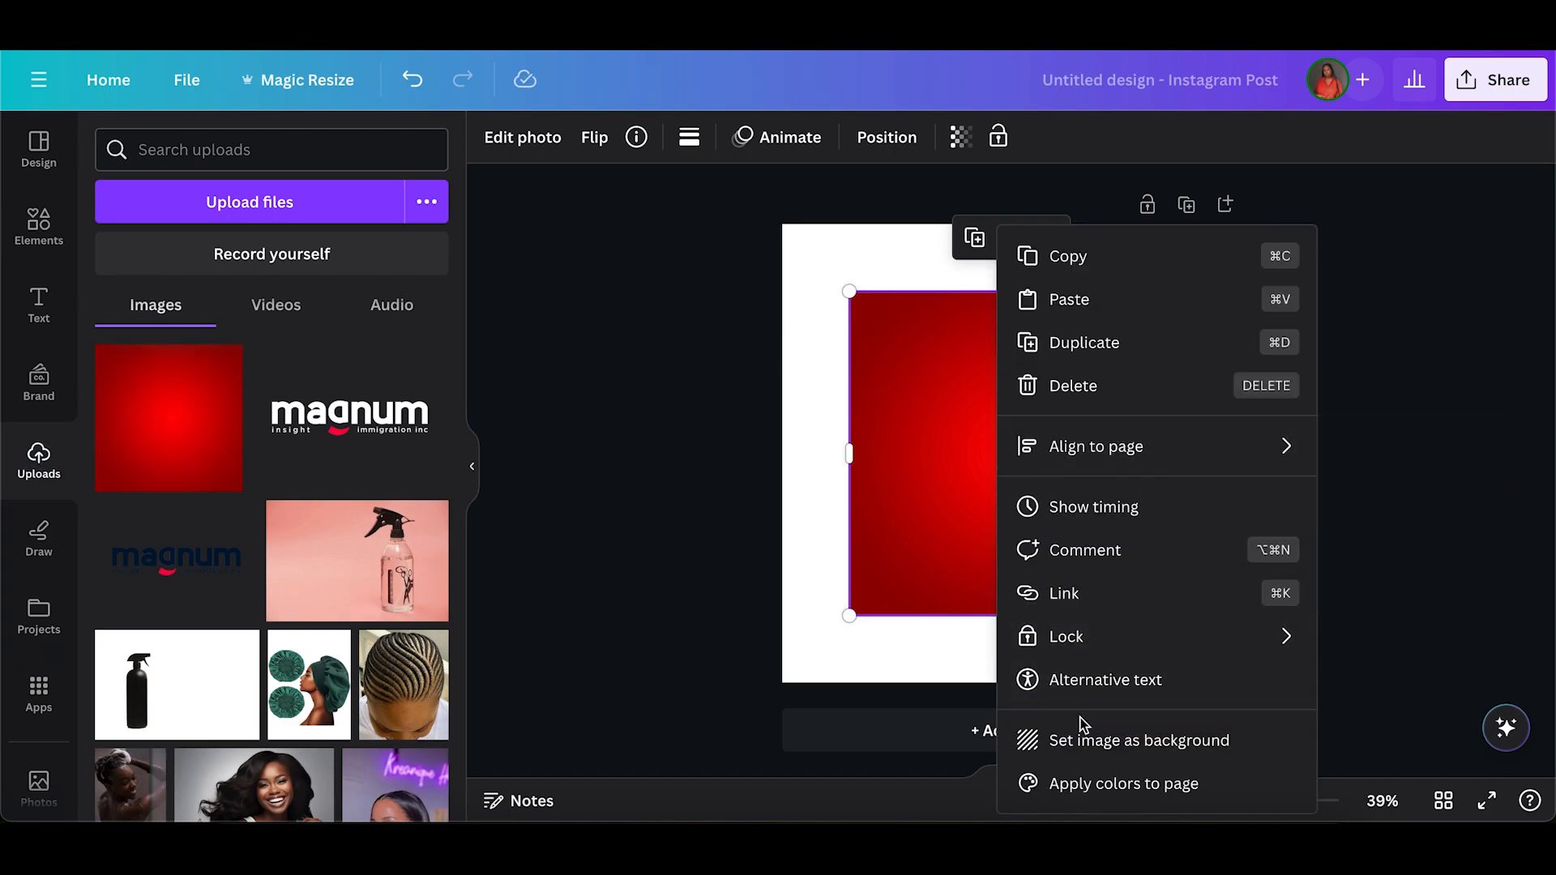
left_click(1091, 741)
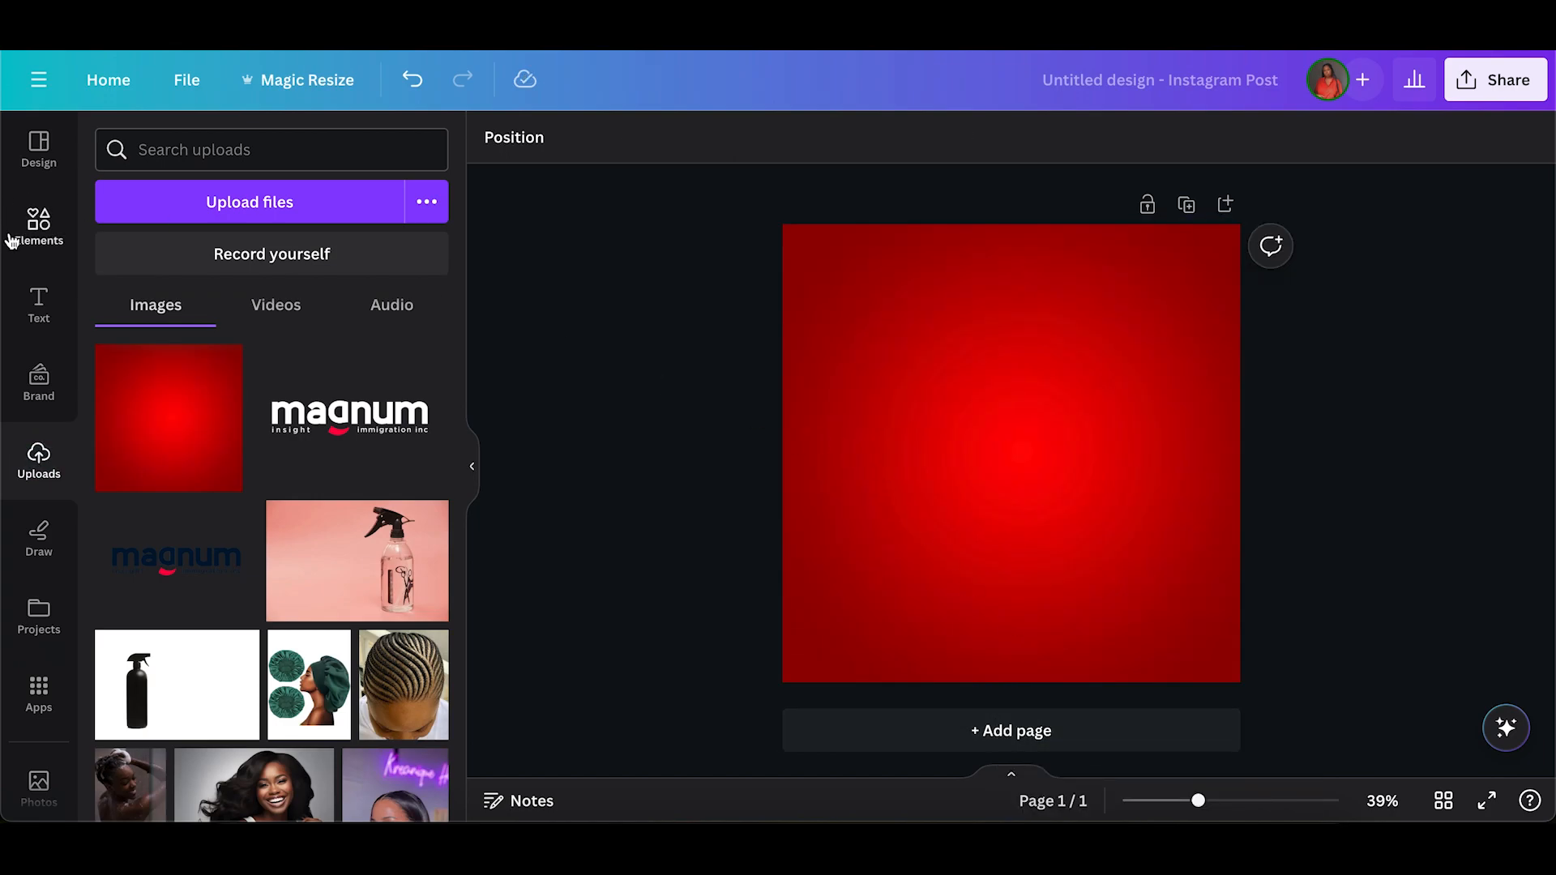
left_click(39, 306)
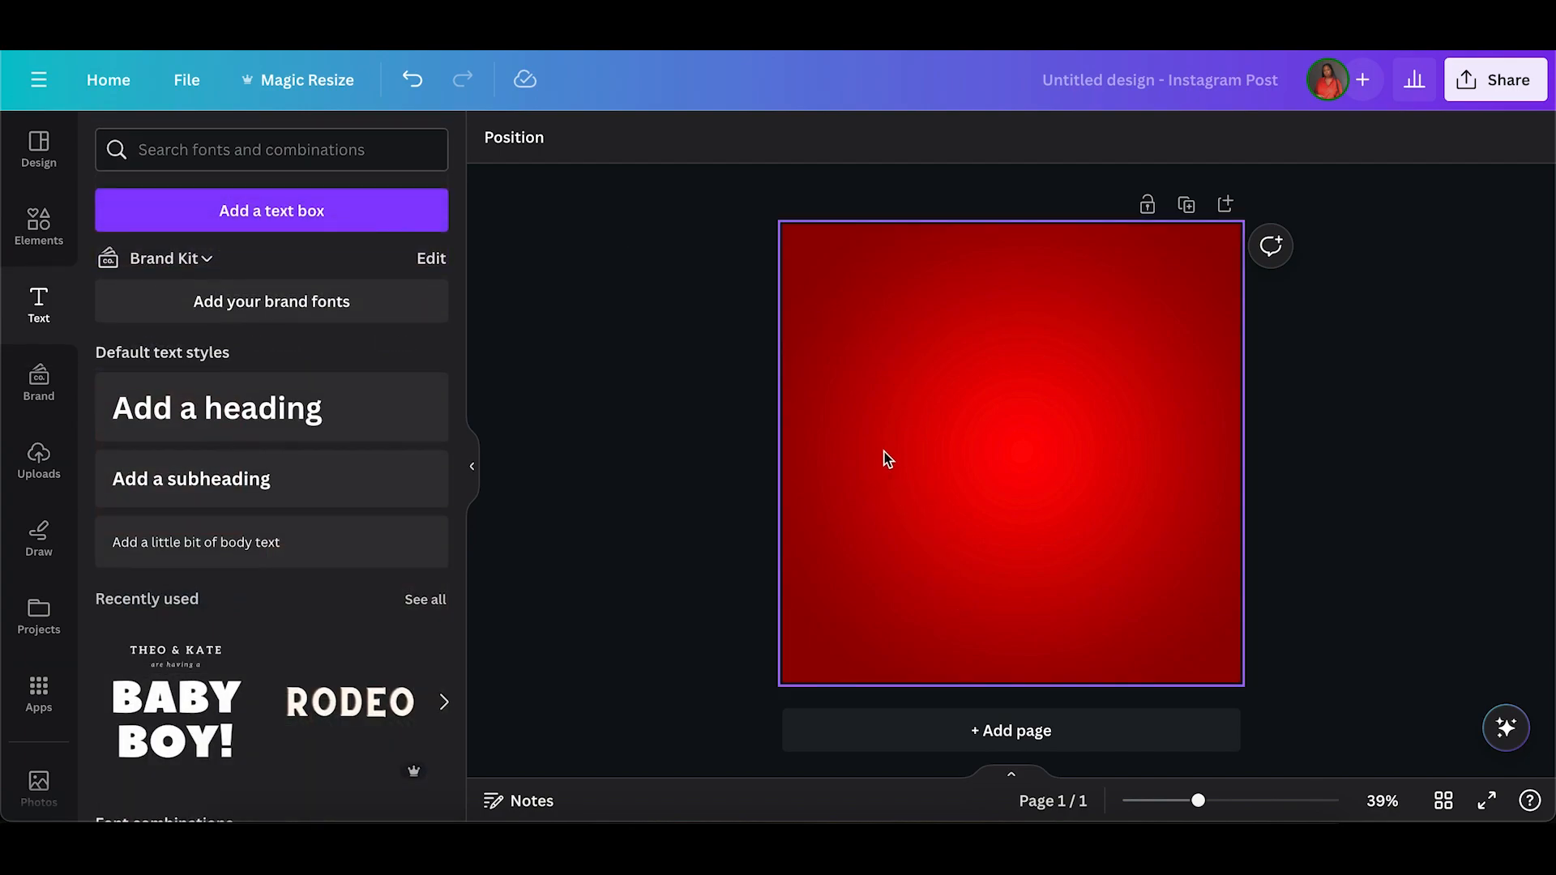
left_click(886, 459)
left_click(641, 333)
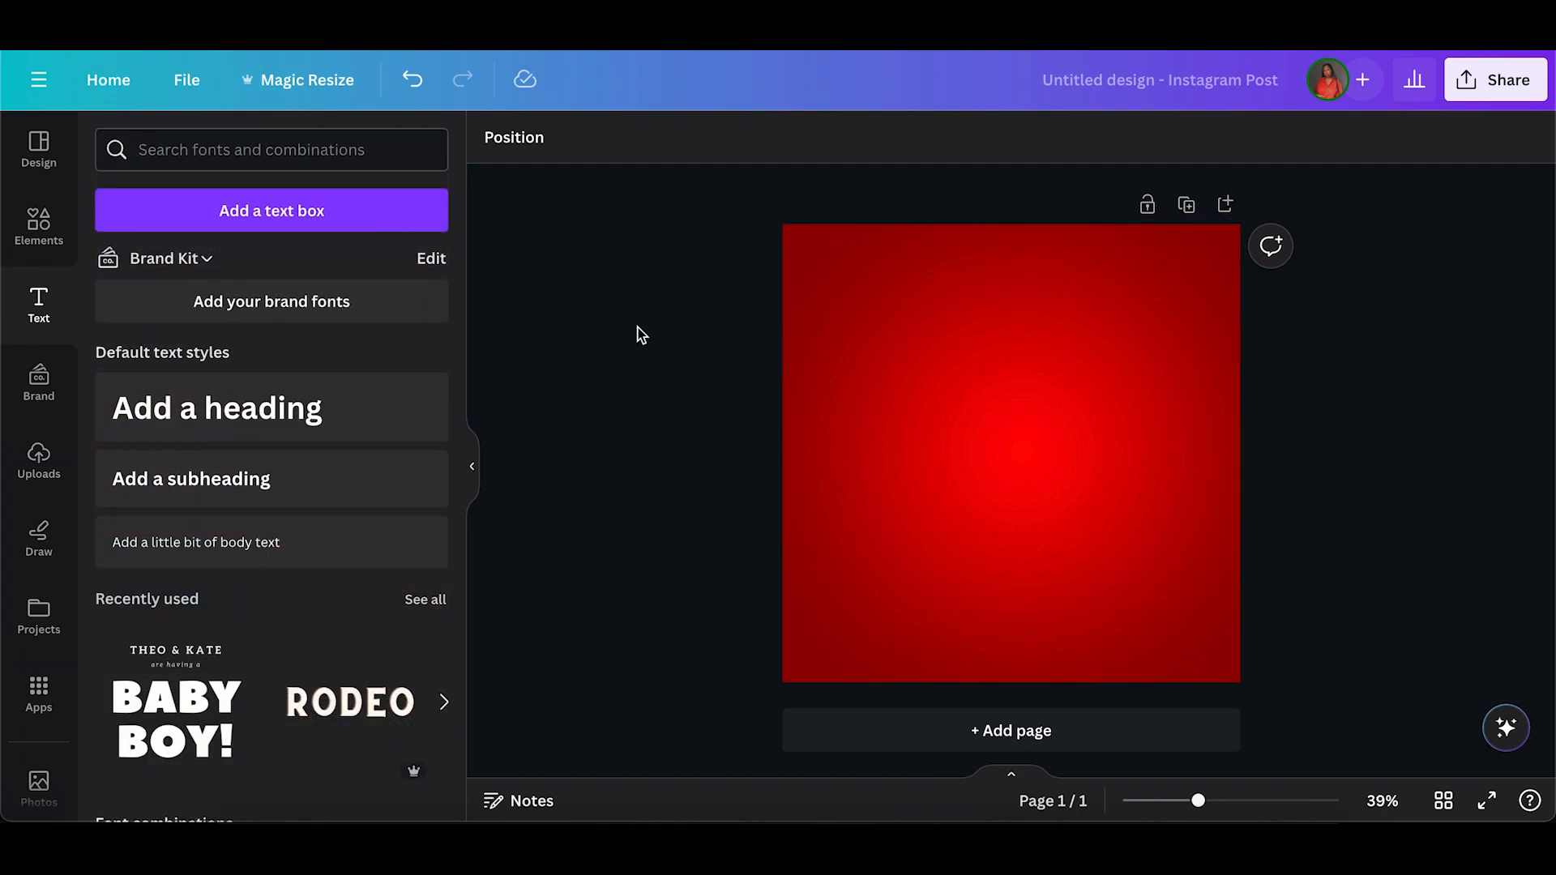
Remove the dark background from the photo of the two beef burgers.
left_click(803, 340)
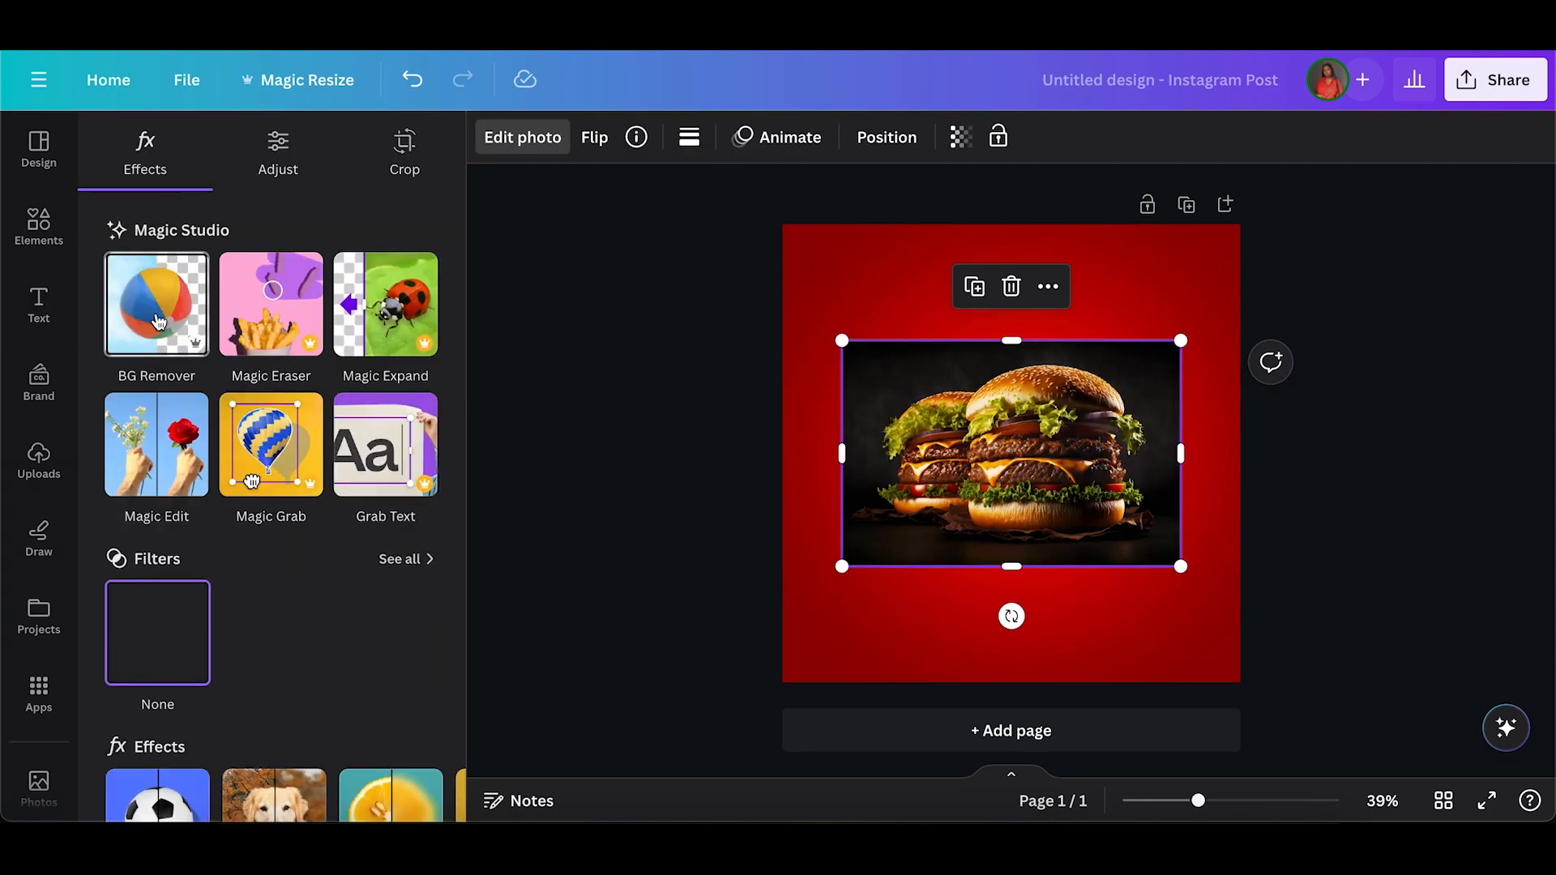
left_click(157, 318)
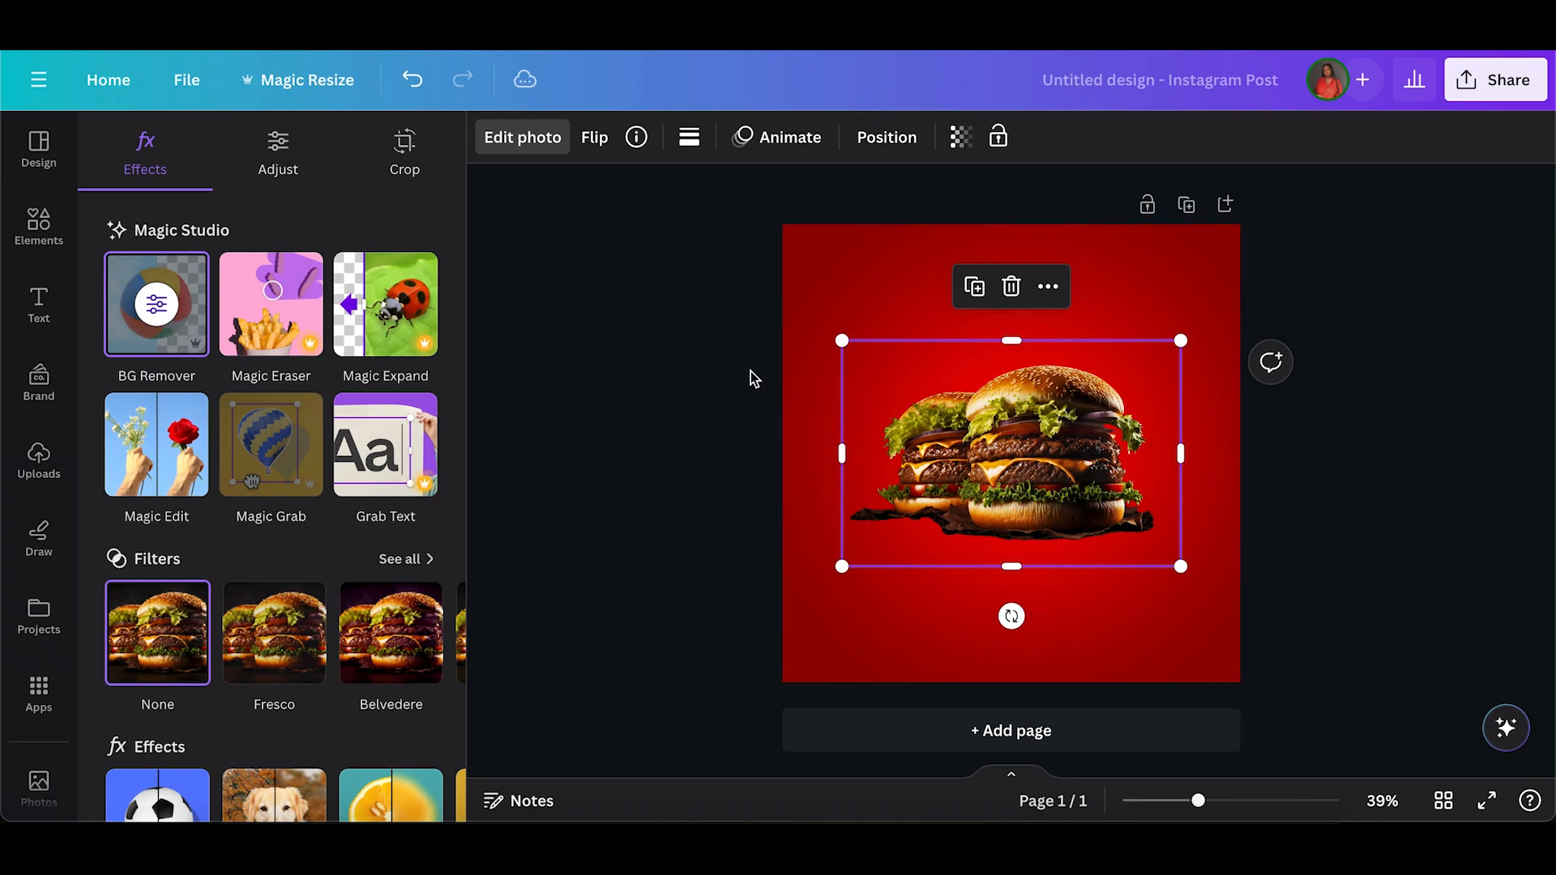
key("Escape")
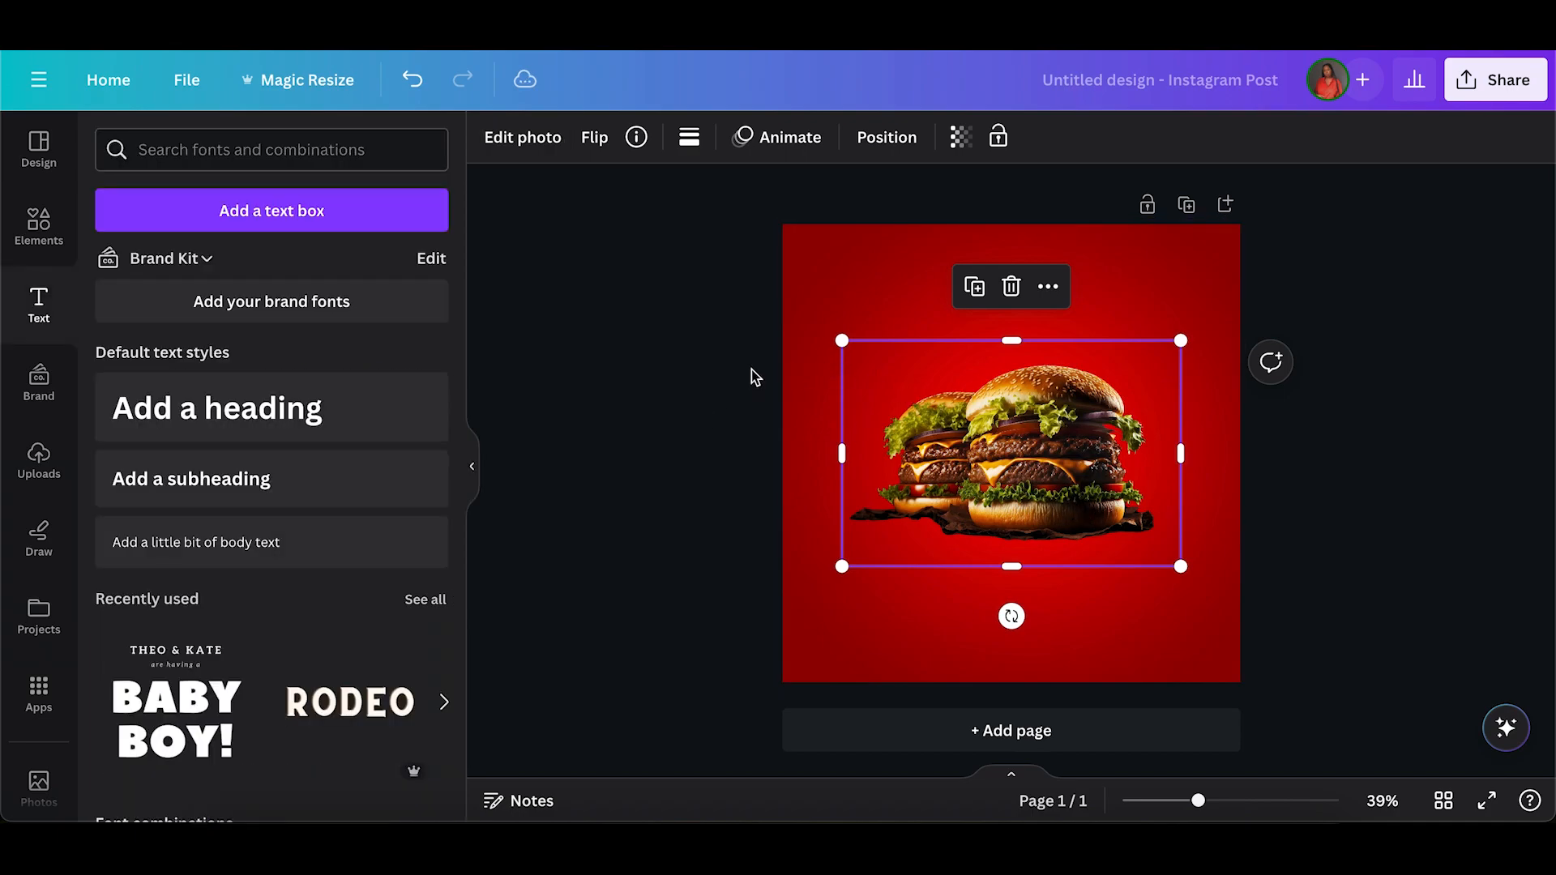
Paste the crispy chicken burger photo onto the page and remove its white background.
key("super+v")
left_click(677, 447)
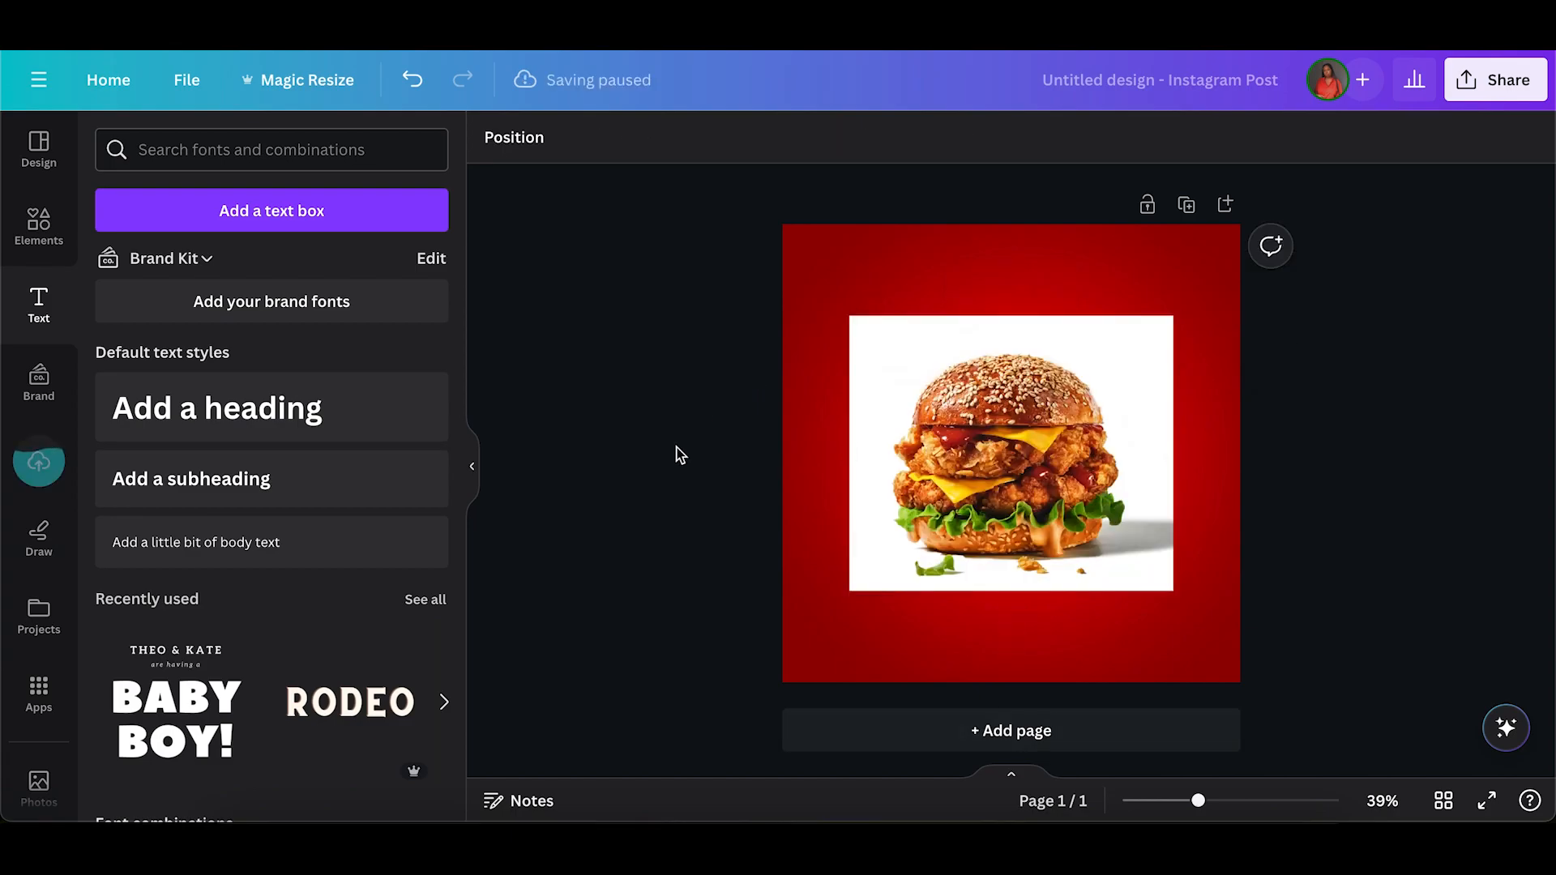
left_click(1015, 433)
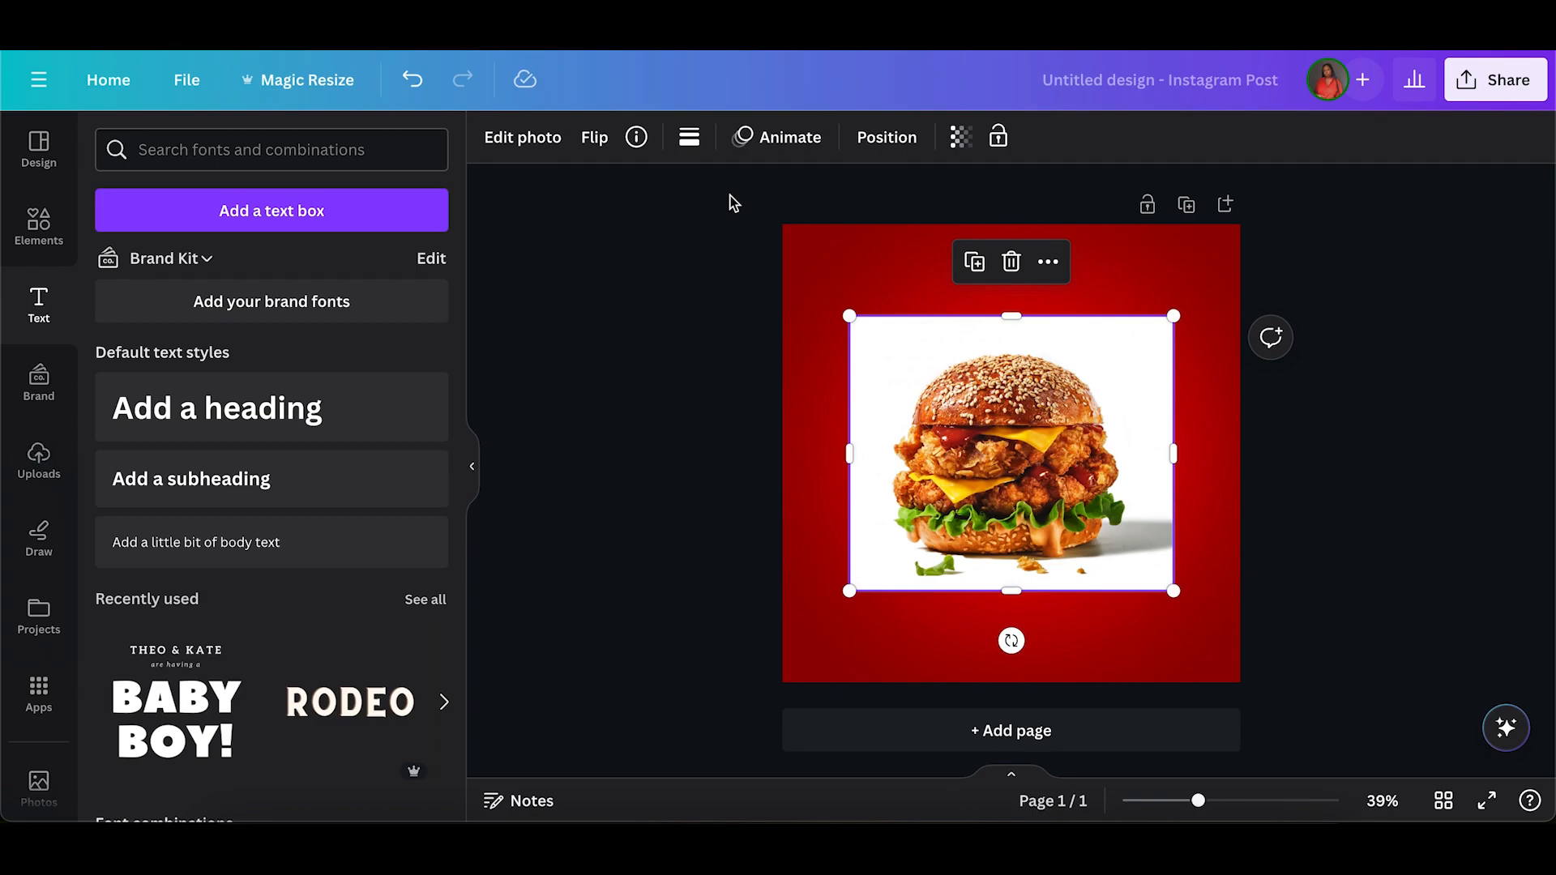
left_click(510, 156)
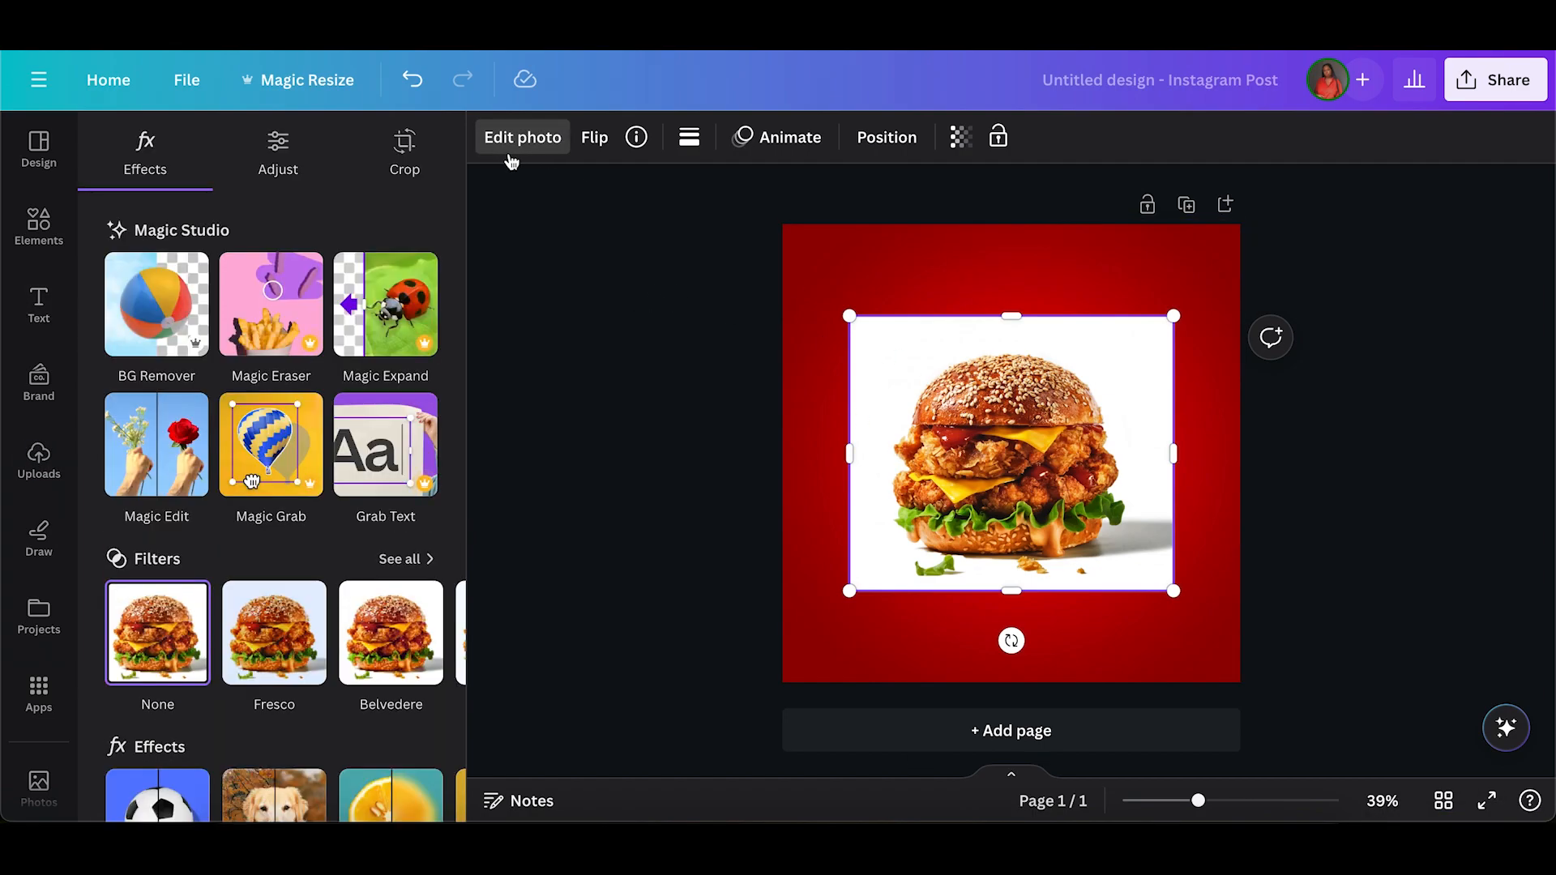
left_click(157, 306)
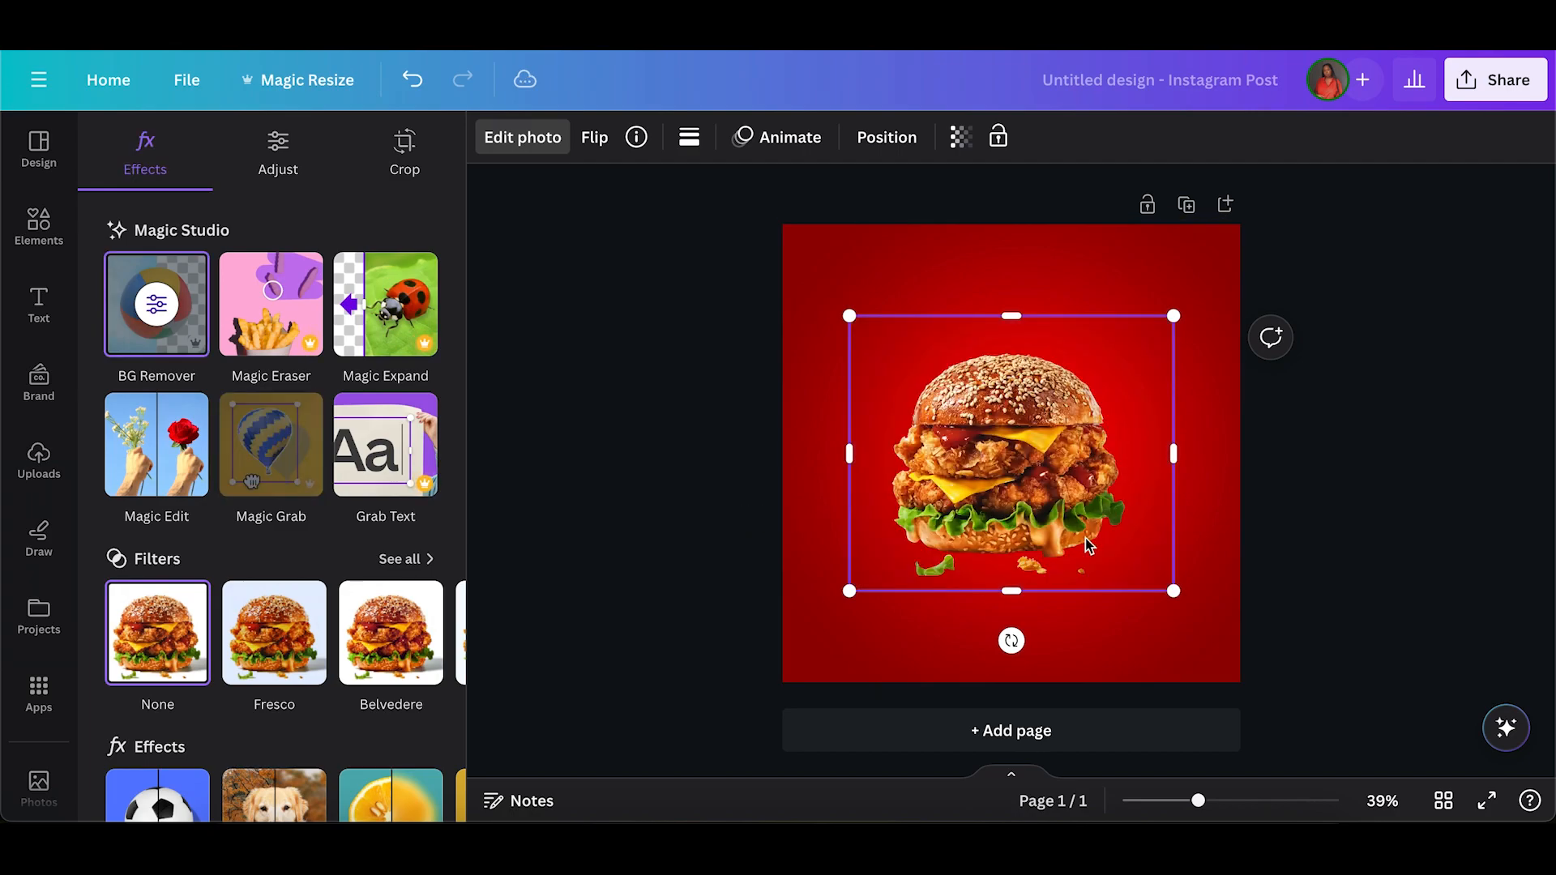
Move the chicken burger to the right half of the page and crop the empty margins on both its sides.
left_click_drag(1018, 501, 1129, 472)
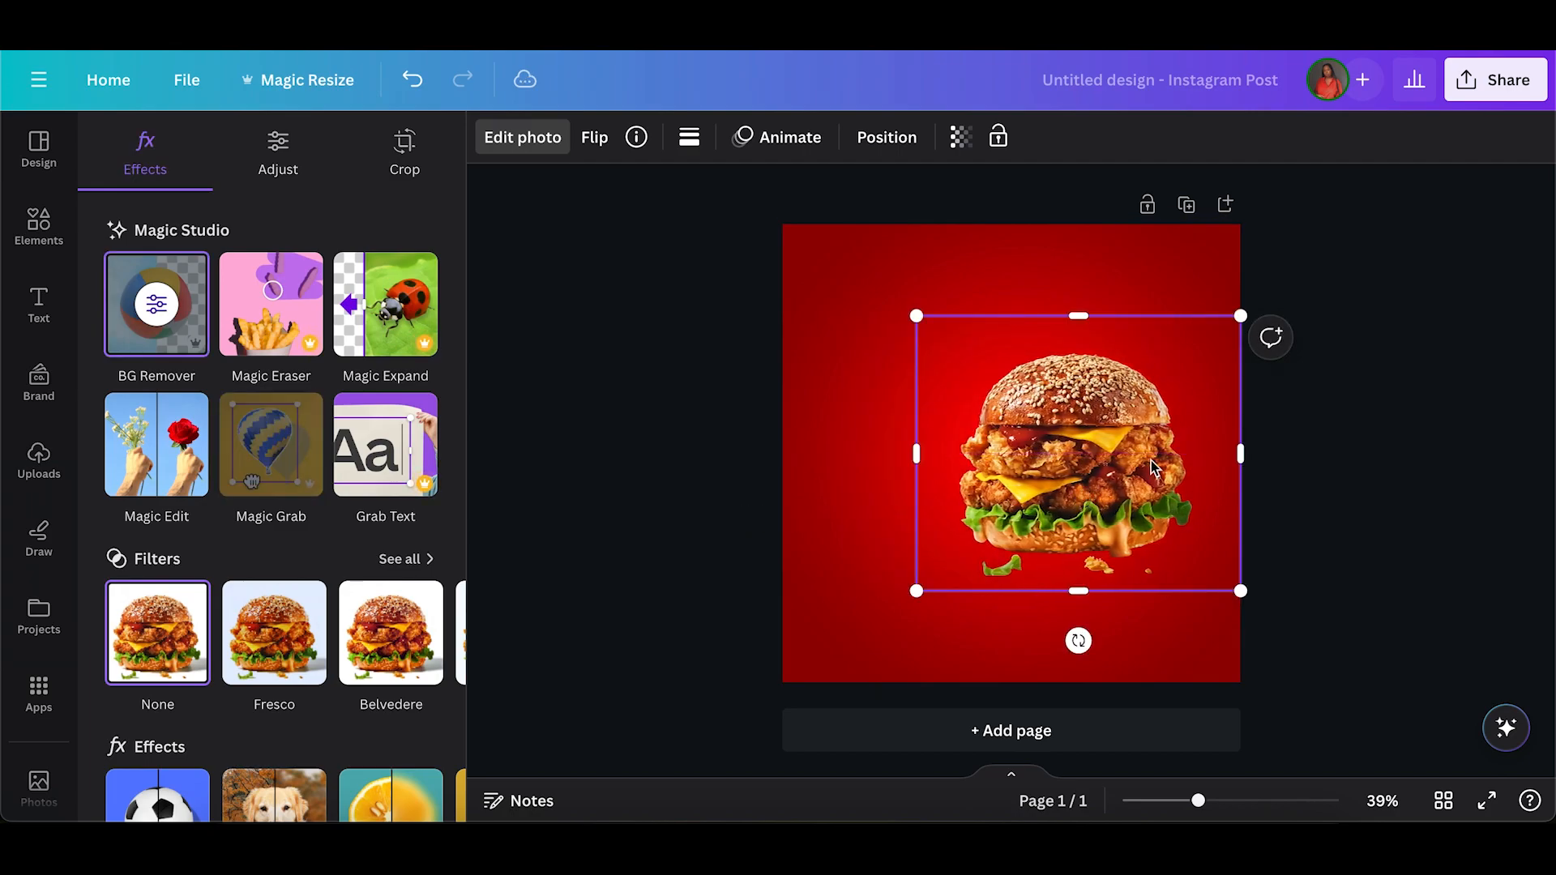
left_click_drag(1221, 458, 1208, 459)
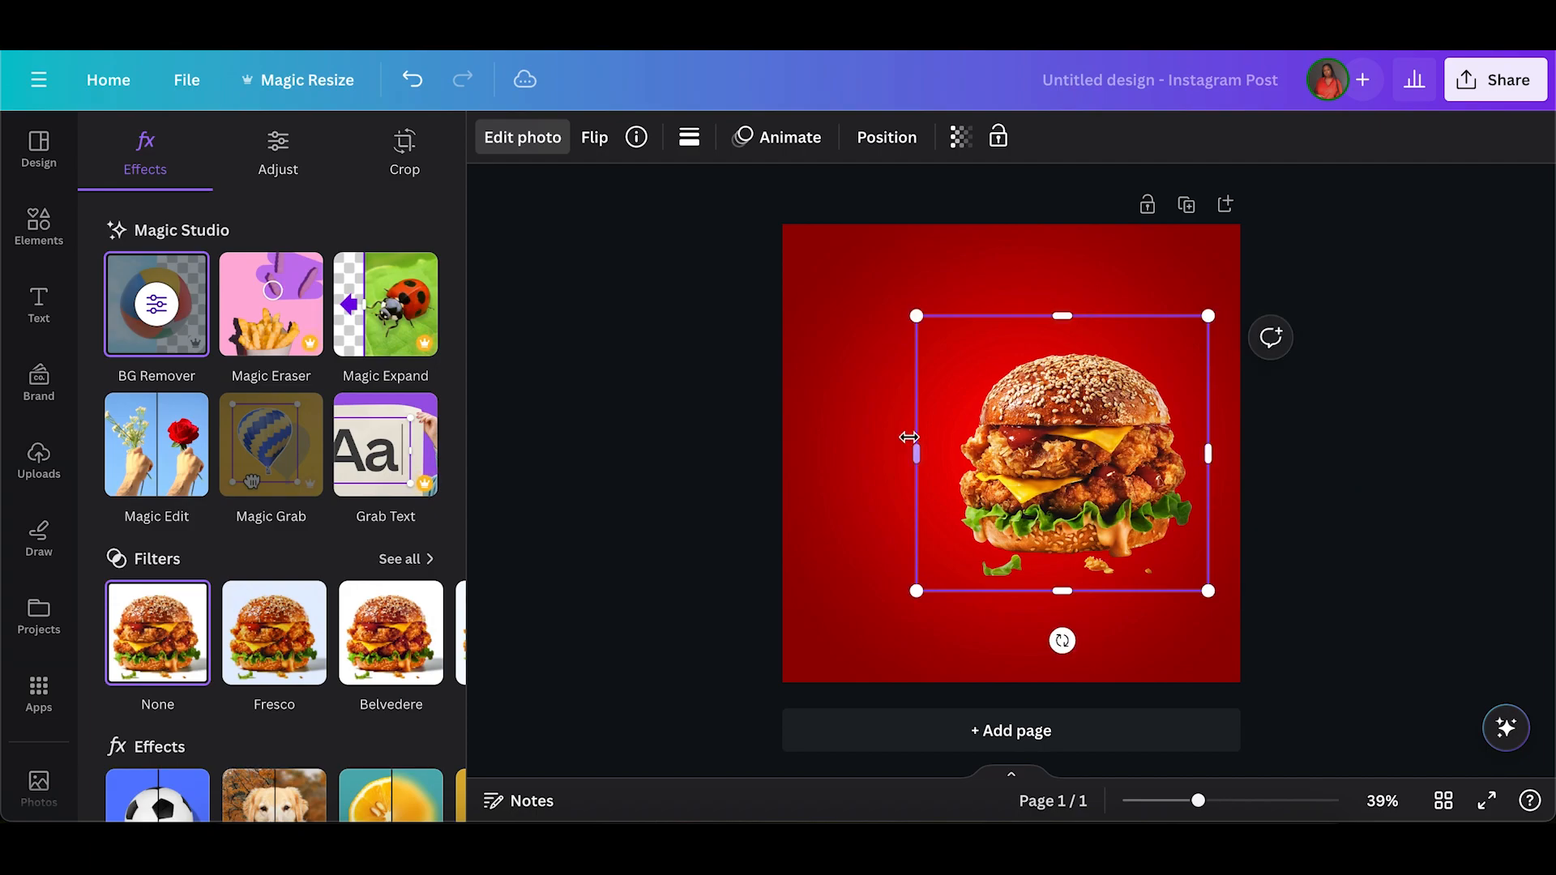
left_click(916, 454)
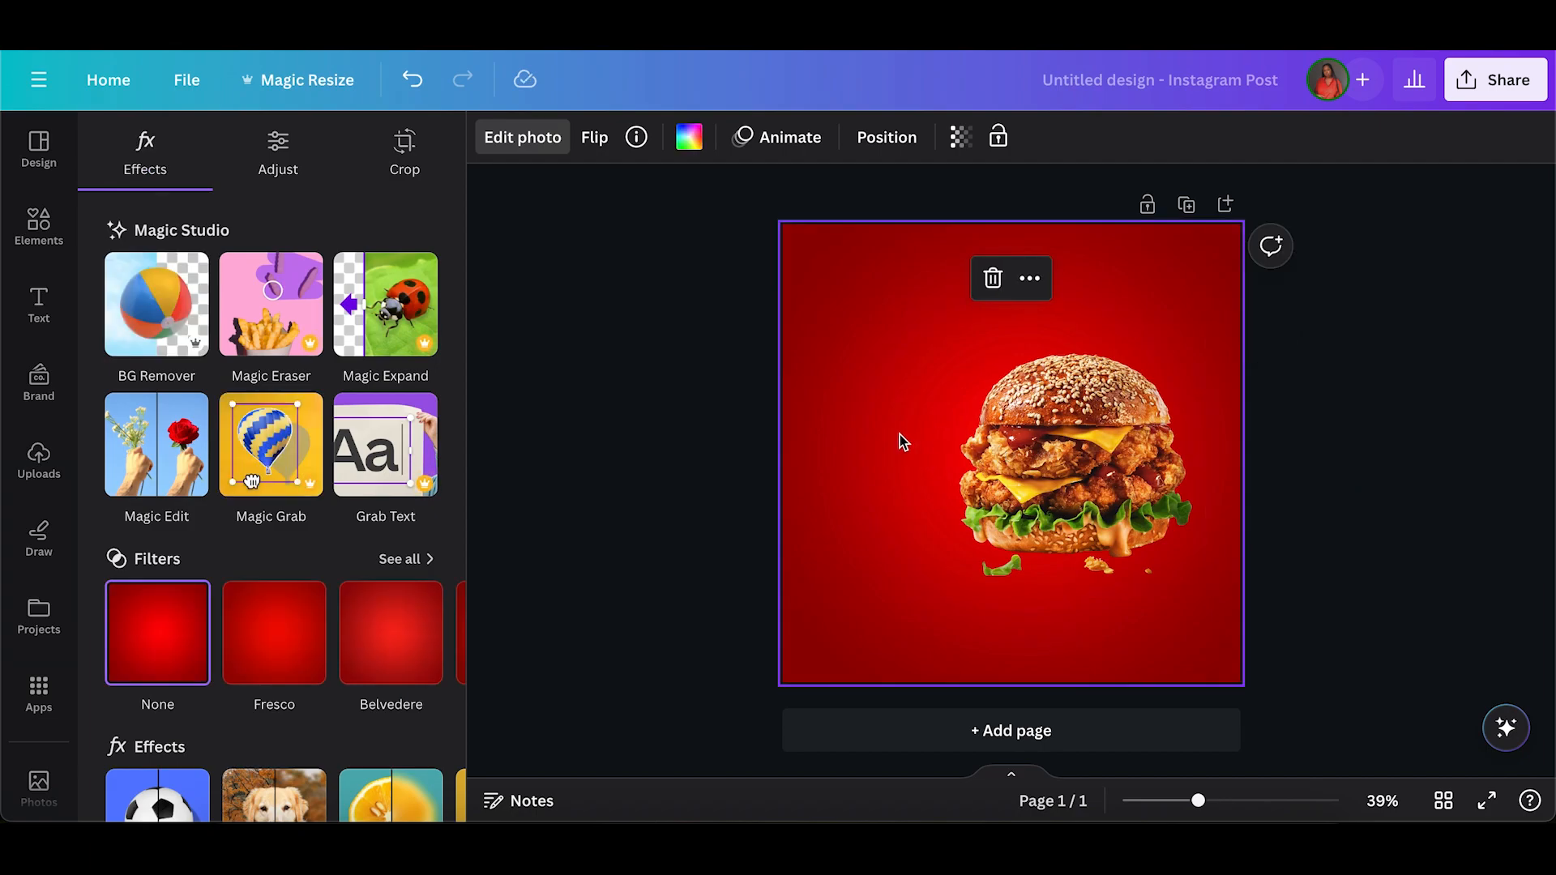
left_click(922, 451)
left_click_drag(908, 449, 939, 451)
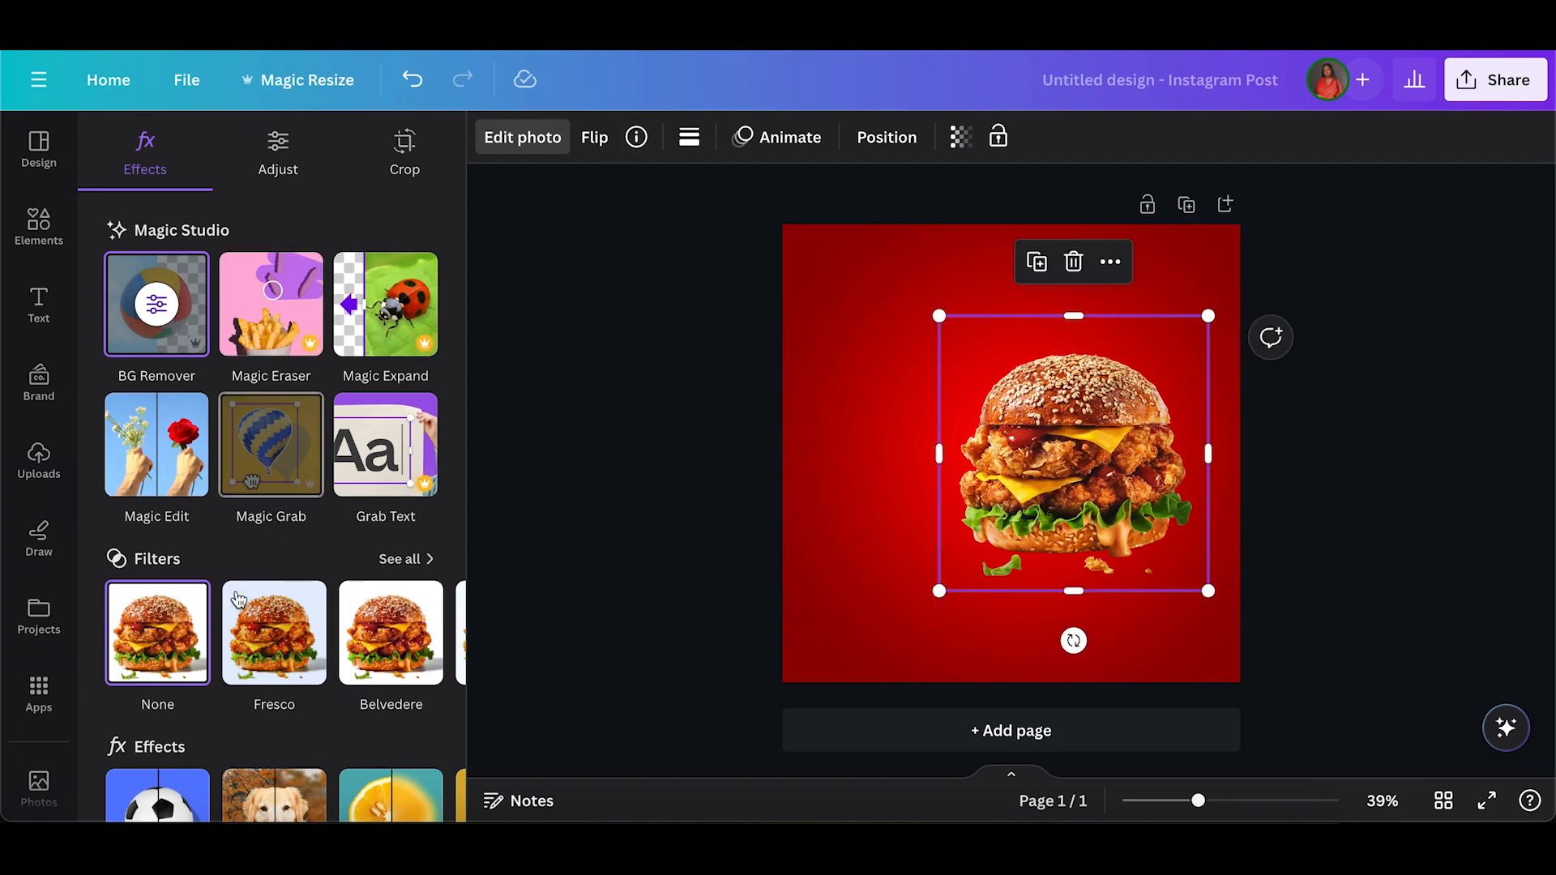
Apply a Drop shadow to the burger with blur amount 27, distance 18 and intensity 39.
scroll(211, 702, "down", 1)
scroll(211, 702, "down", 3)
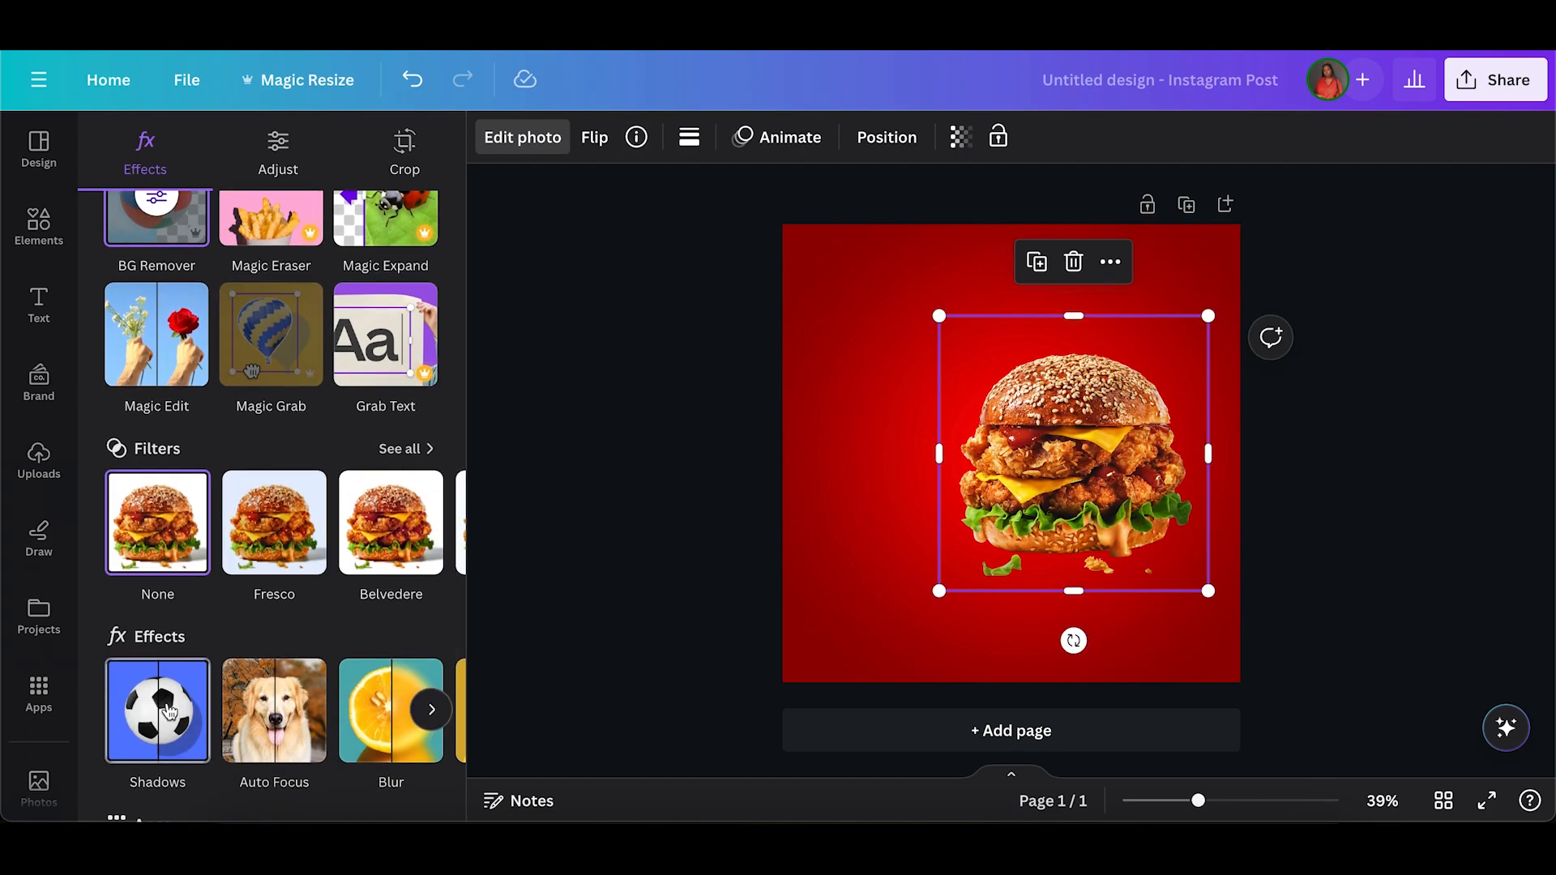
left_click(167, 703)
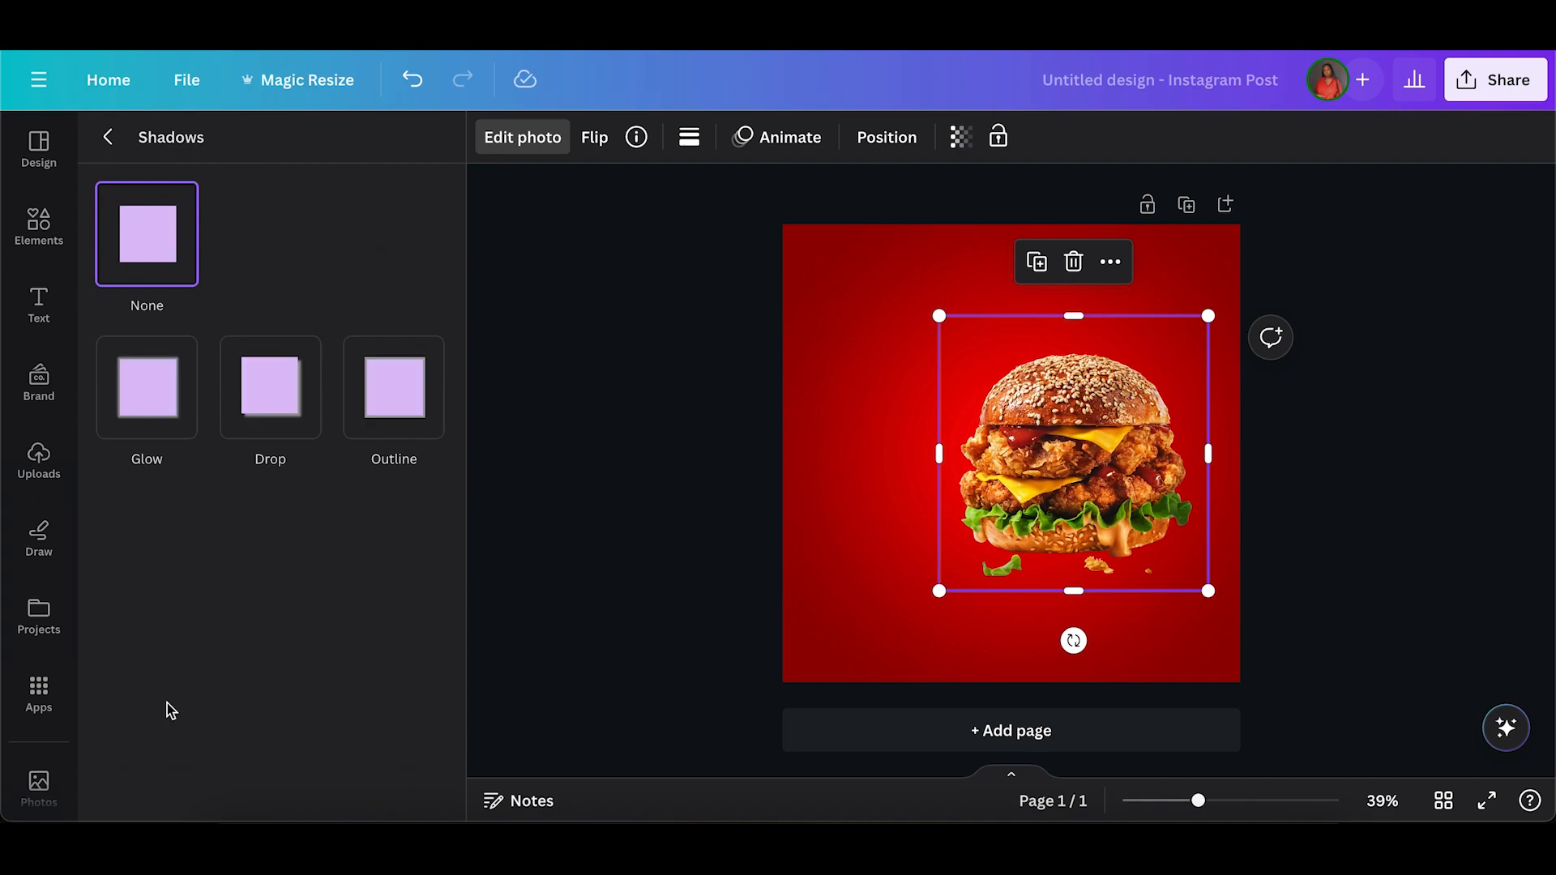
left_click(266, 405)
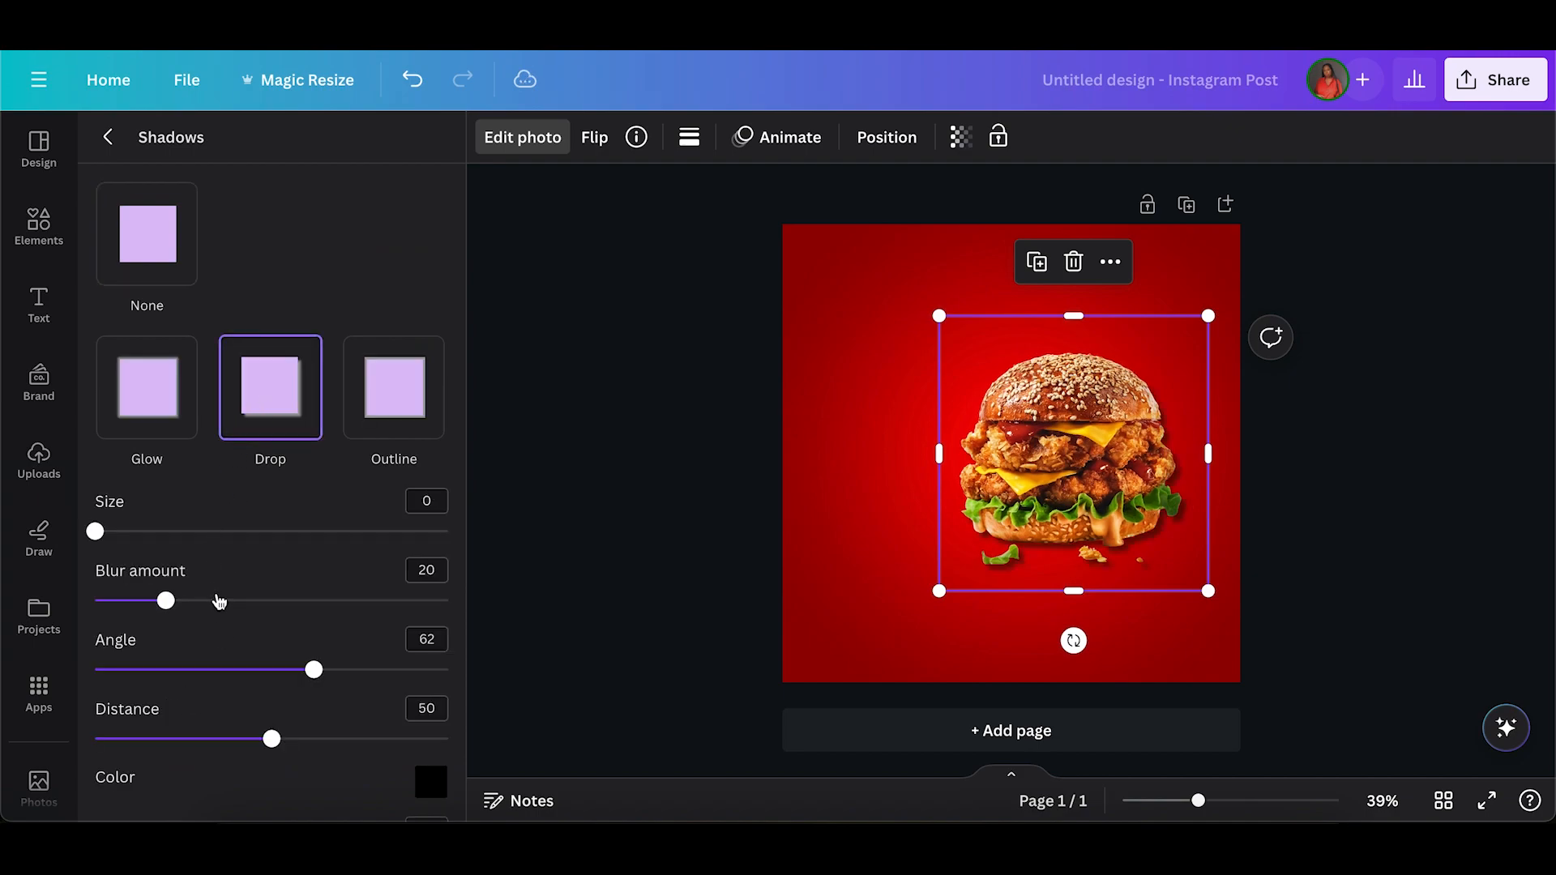
left_click_drag(166, 600, 191, 601)
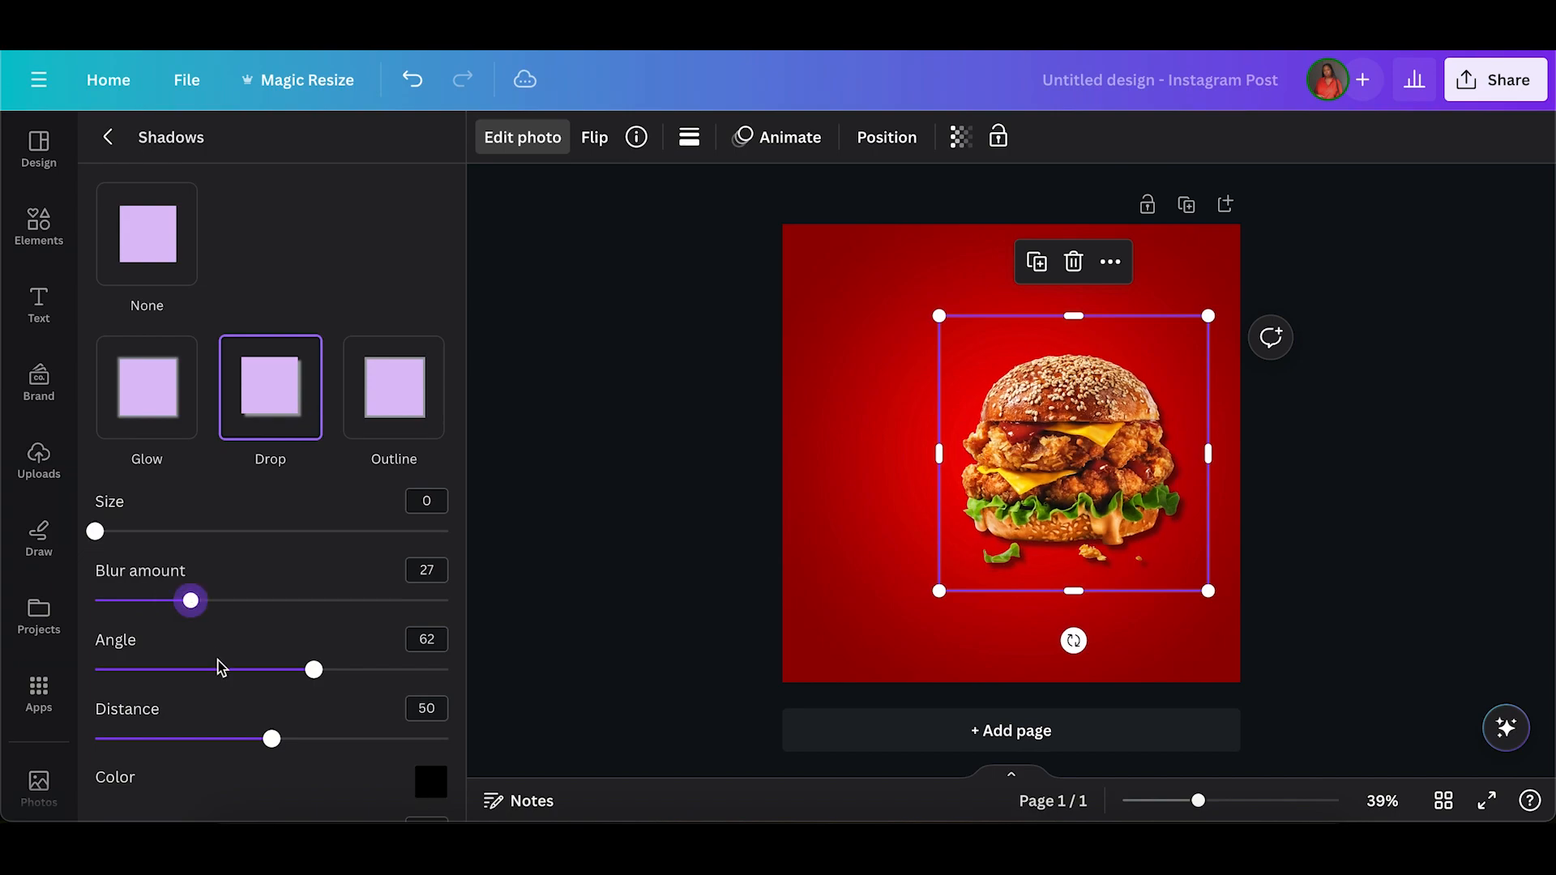
left_click(158, 739)
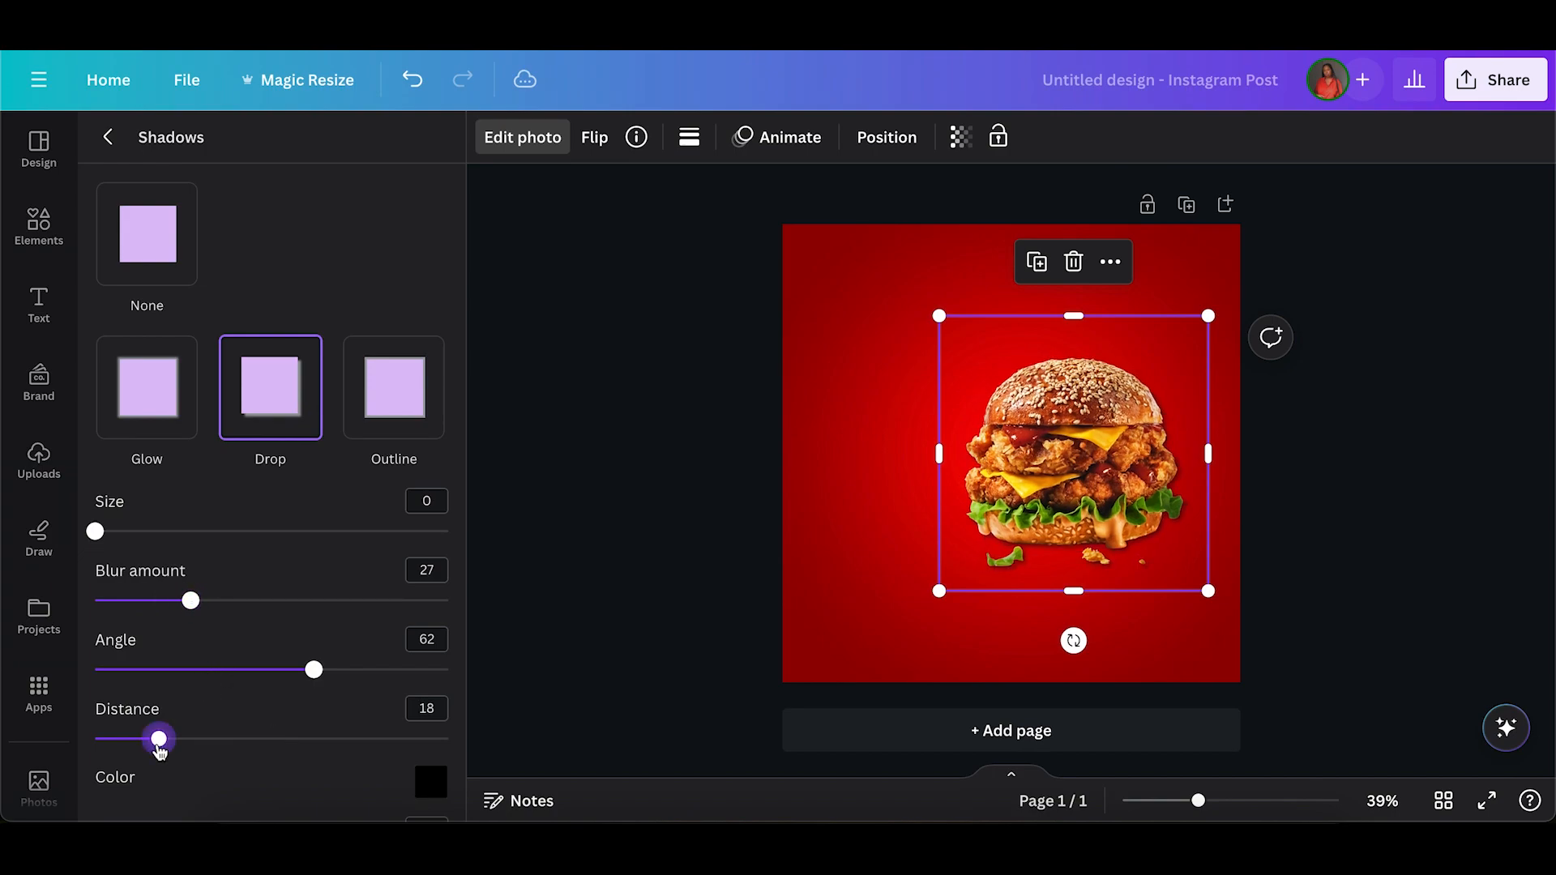
scroll(267, 721, "down", 1)
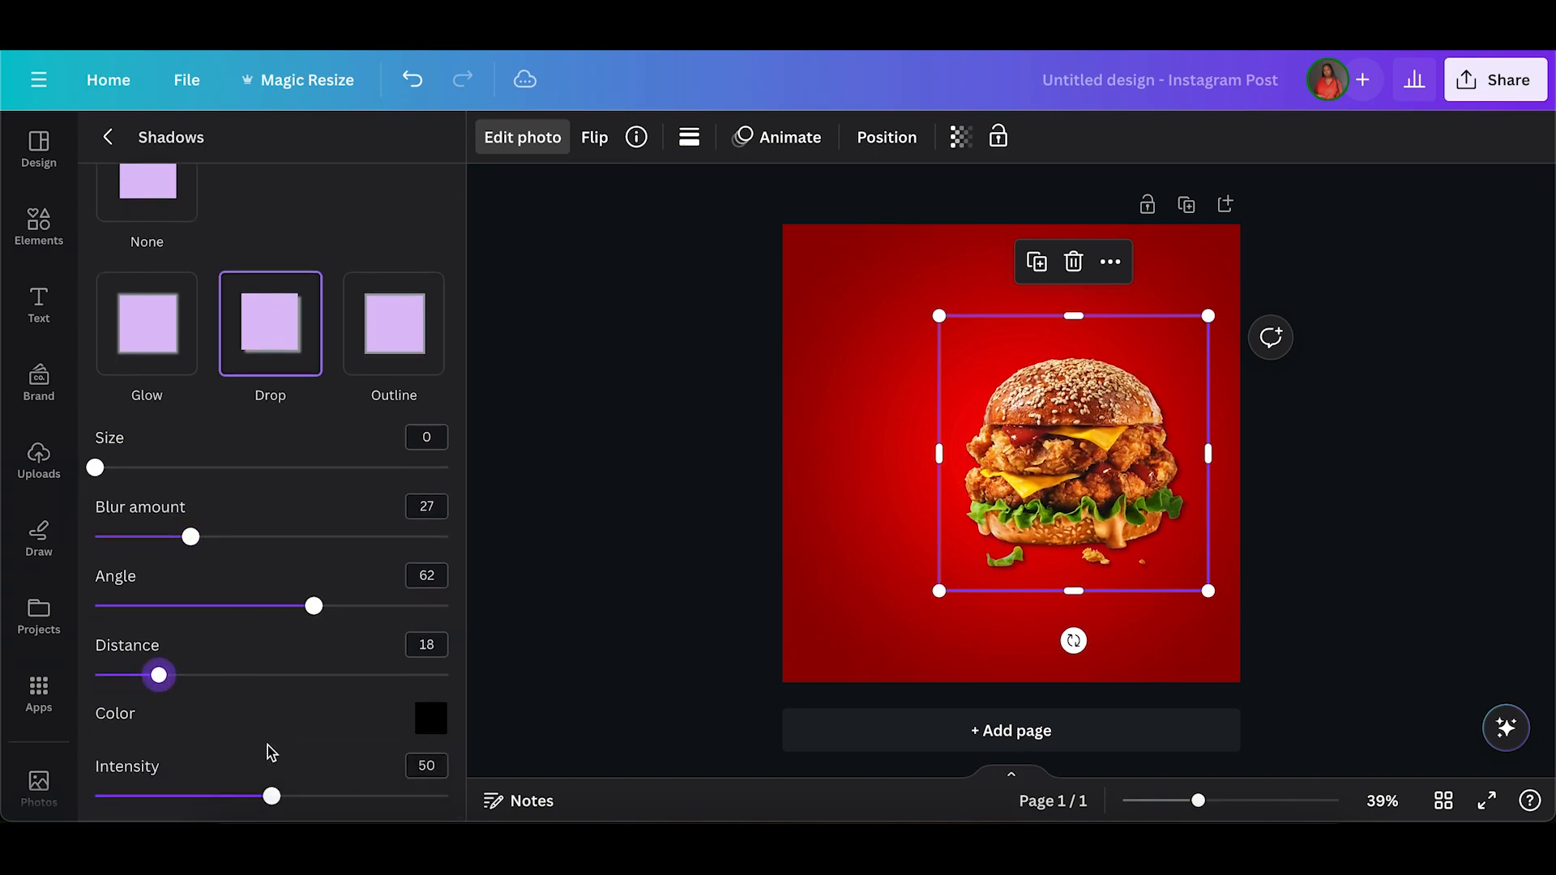
left_click(233, 796)
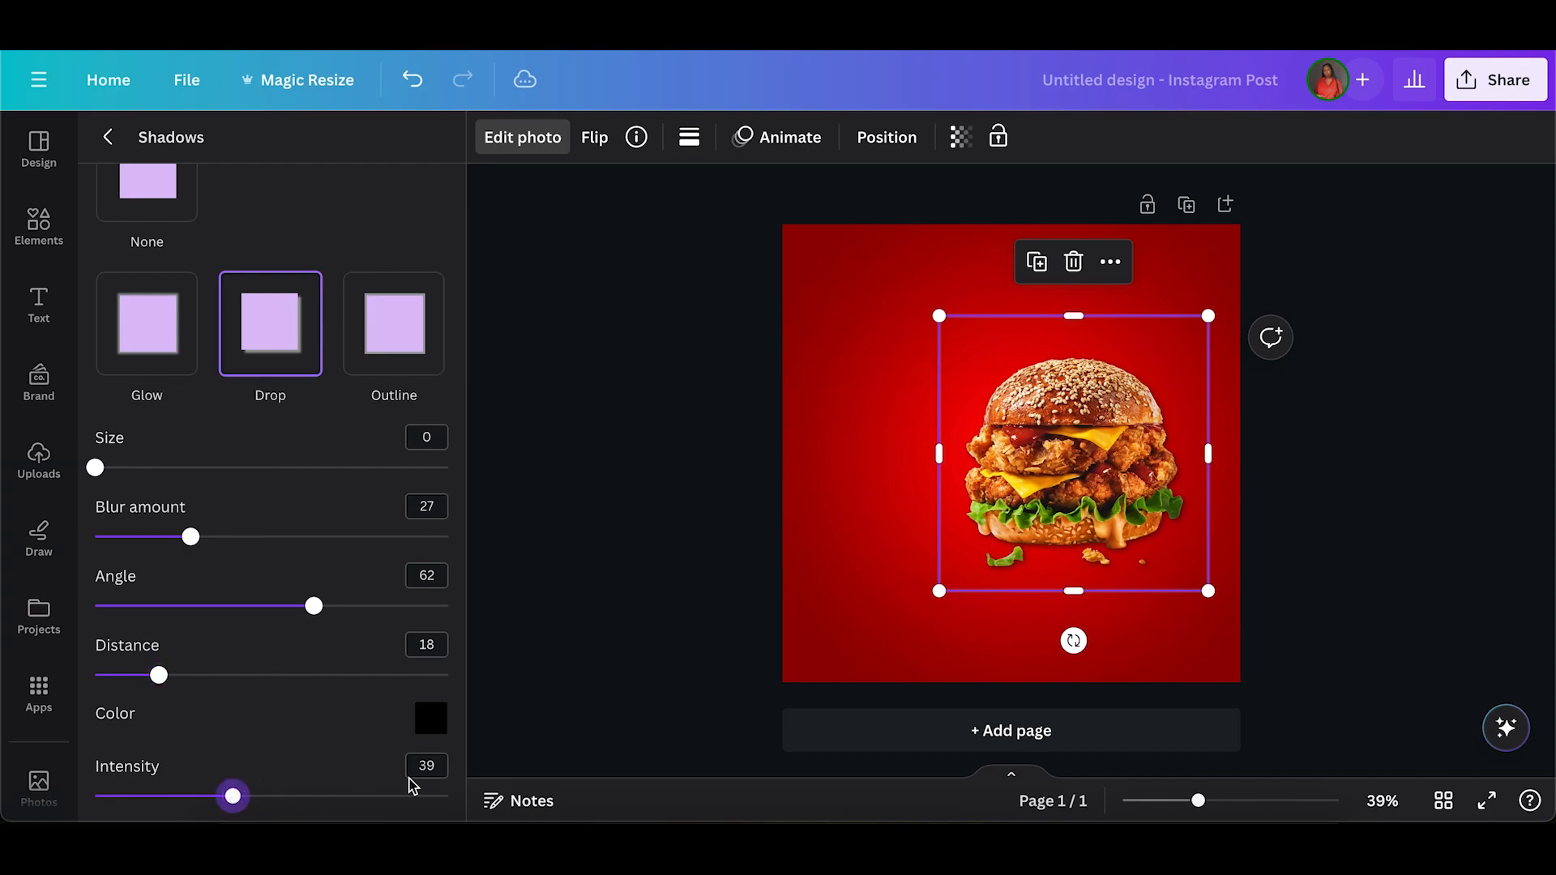
left_click(766, 513)
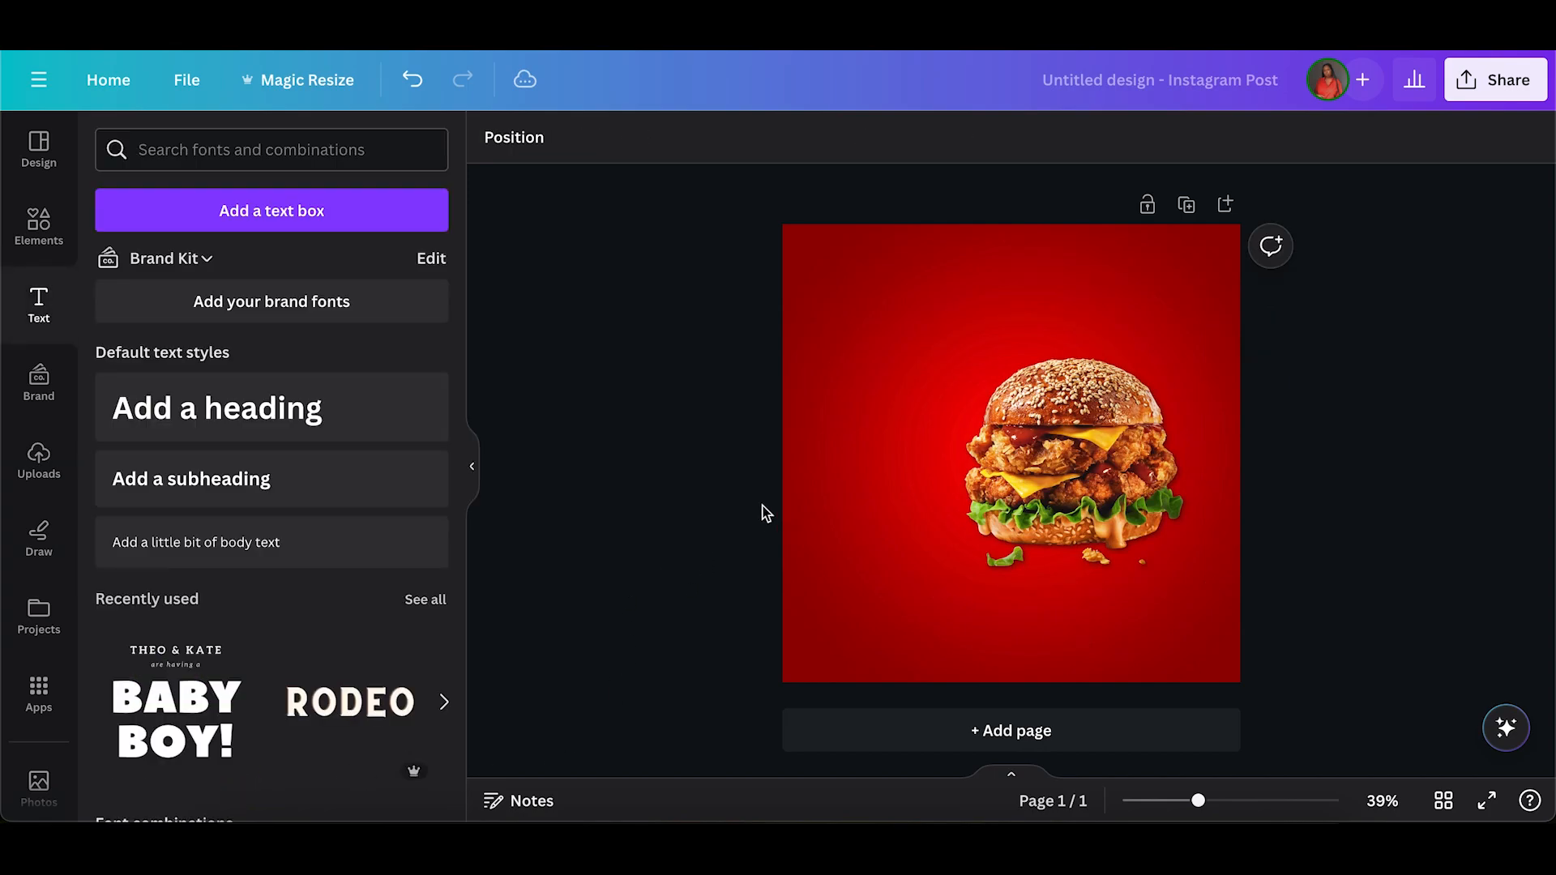
Duplicate the burger and place the copy level with the original, overlapping its left side.
left_click(1065, 470)
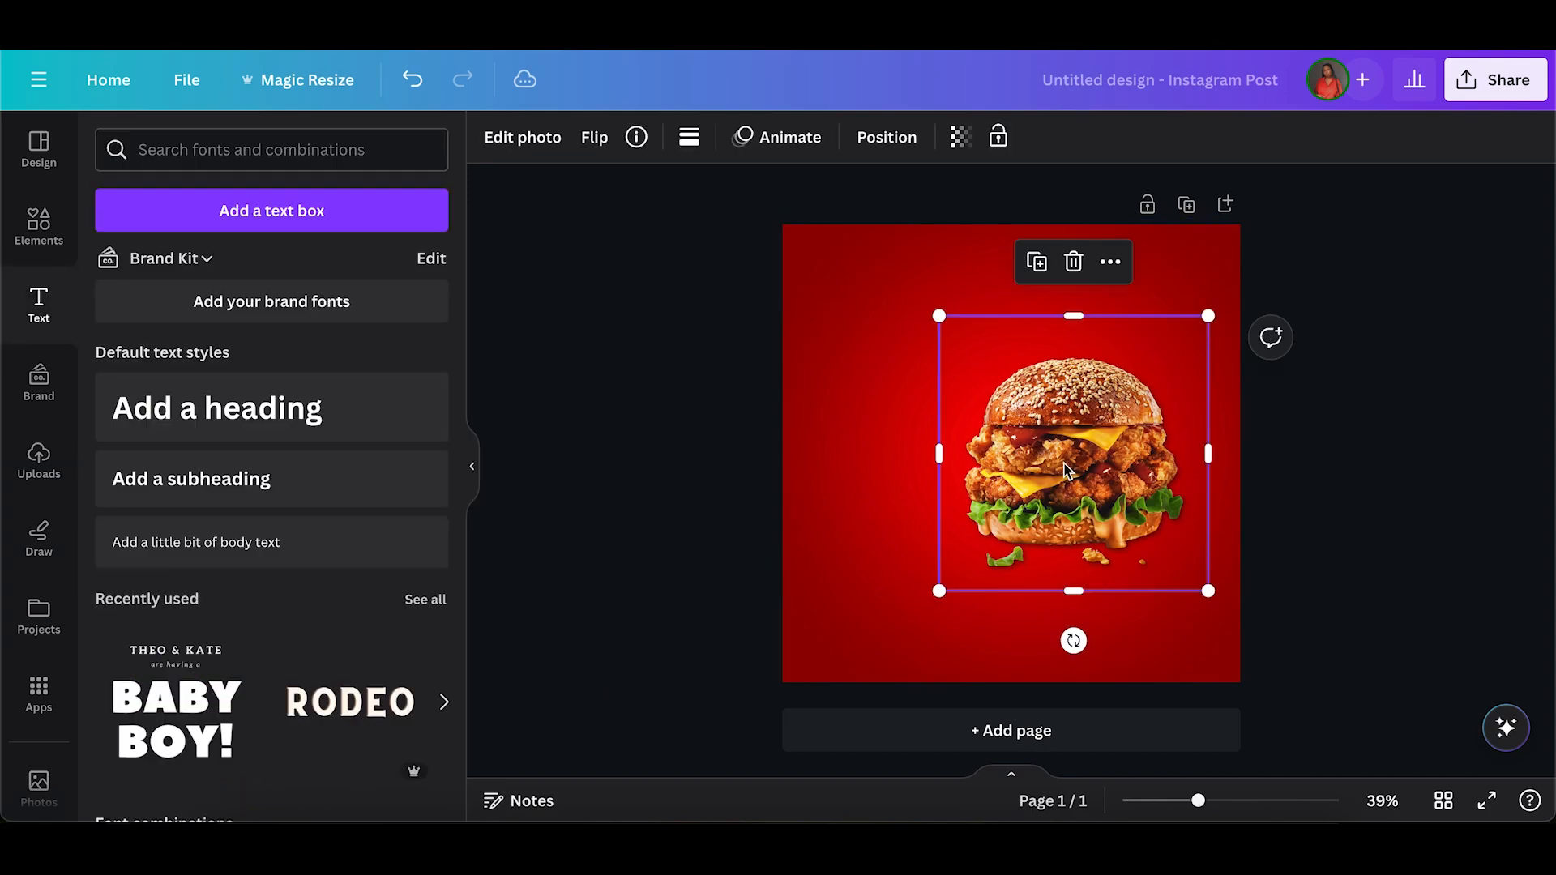
left_click(1037, 263)
left_click_drag(1050, 403, 960, 398)
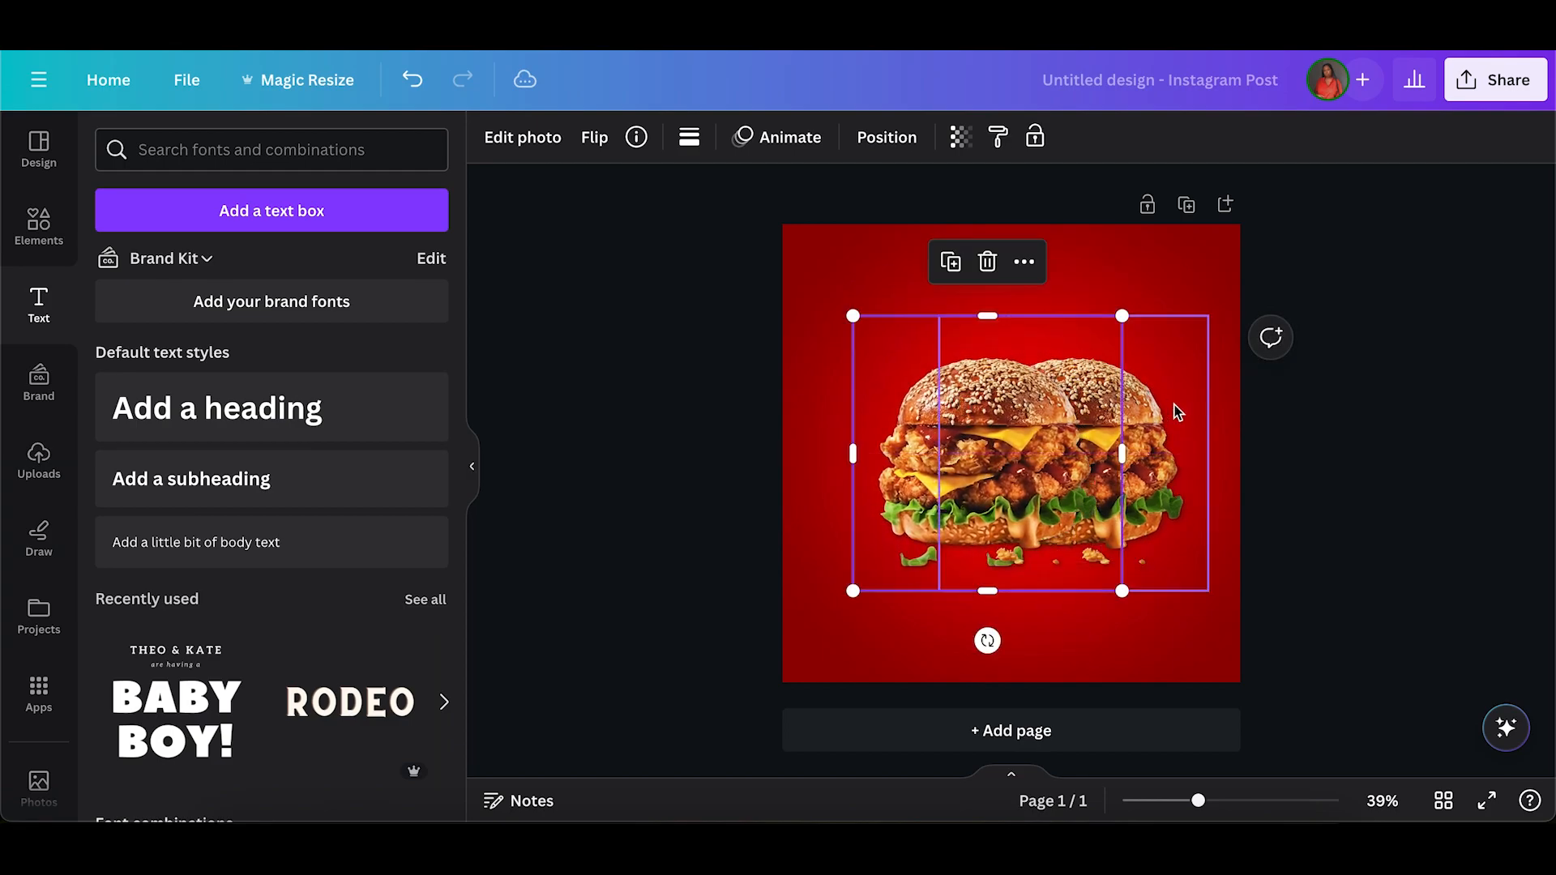
Send the left burger copy to the back so it sits behind the original burger.
left_click(1235, 437)
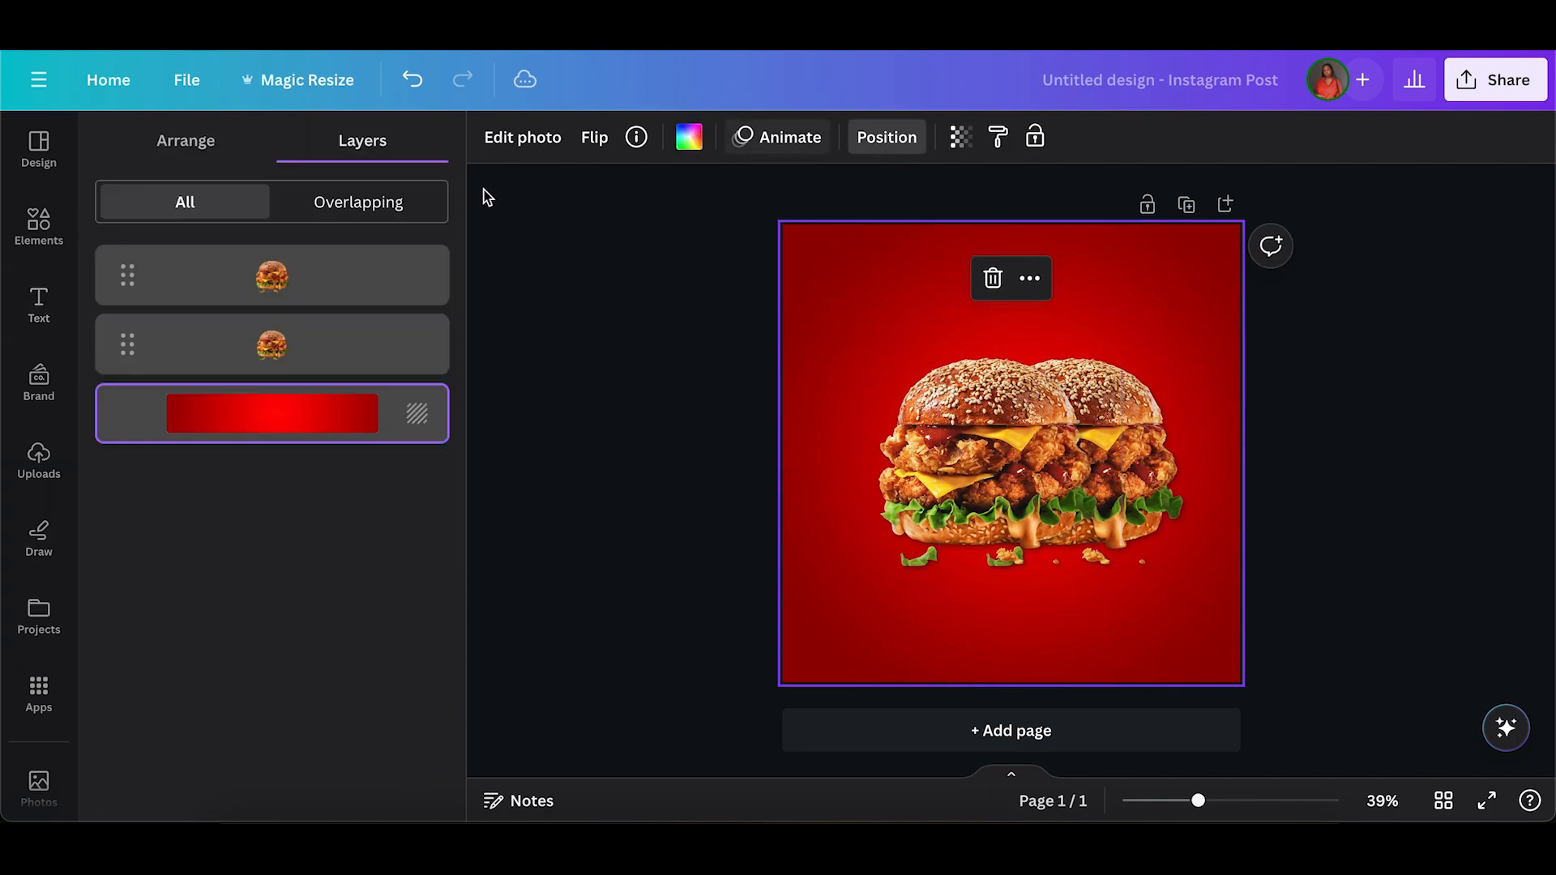
left_click(186, 141)
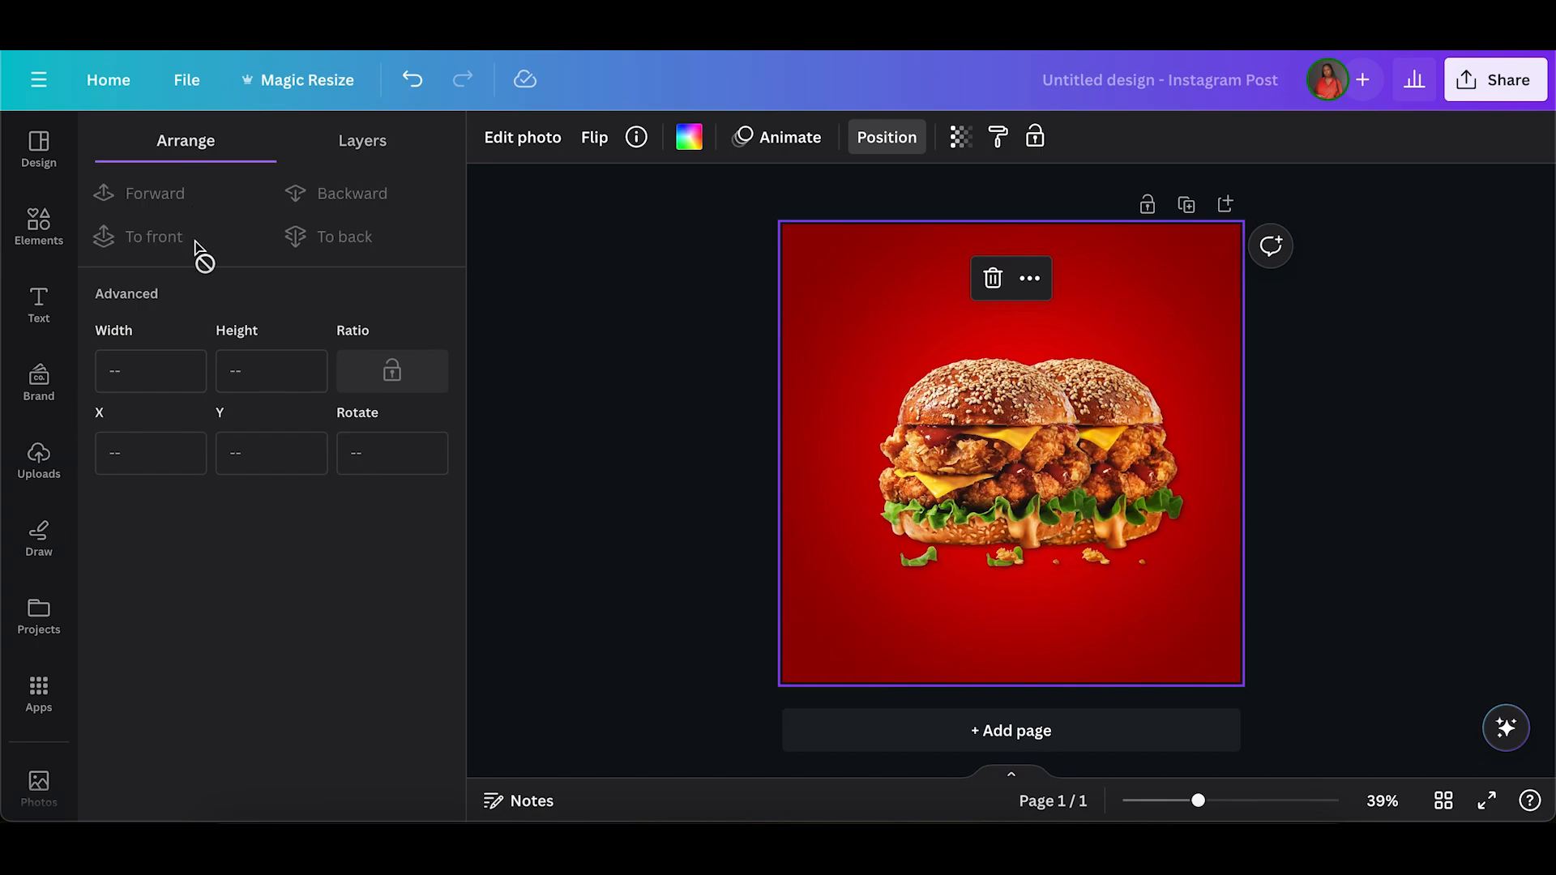
left_click(987, 454)
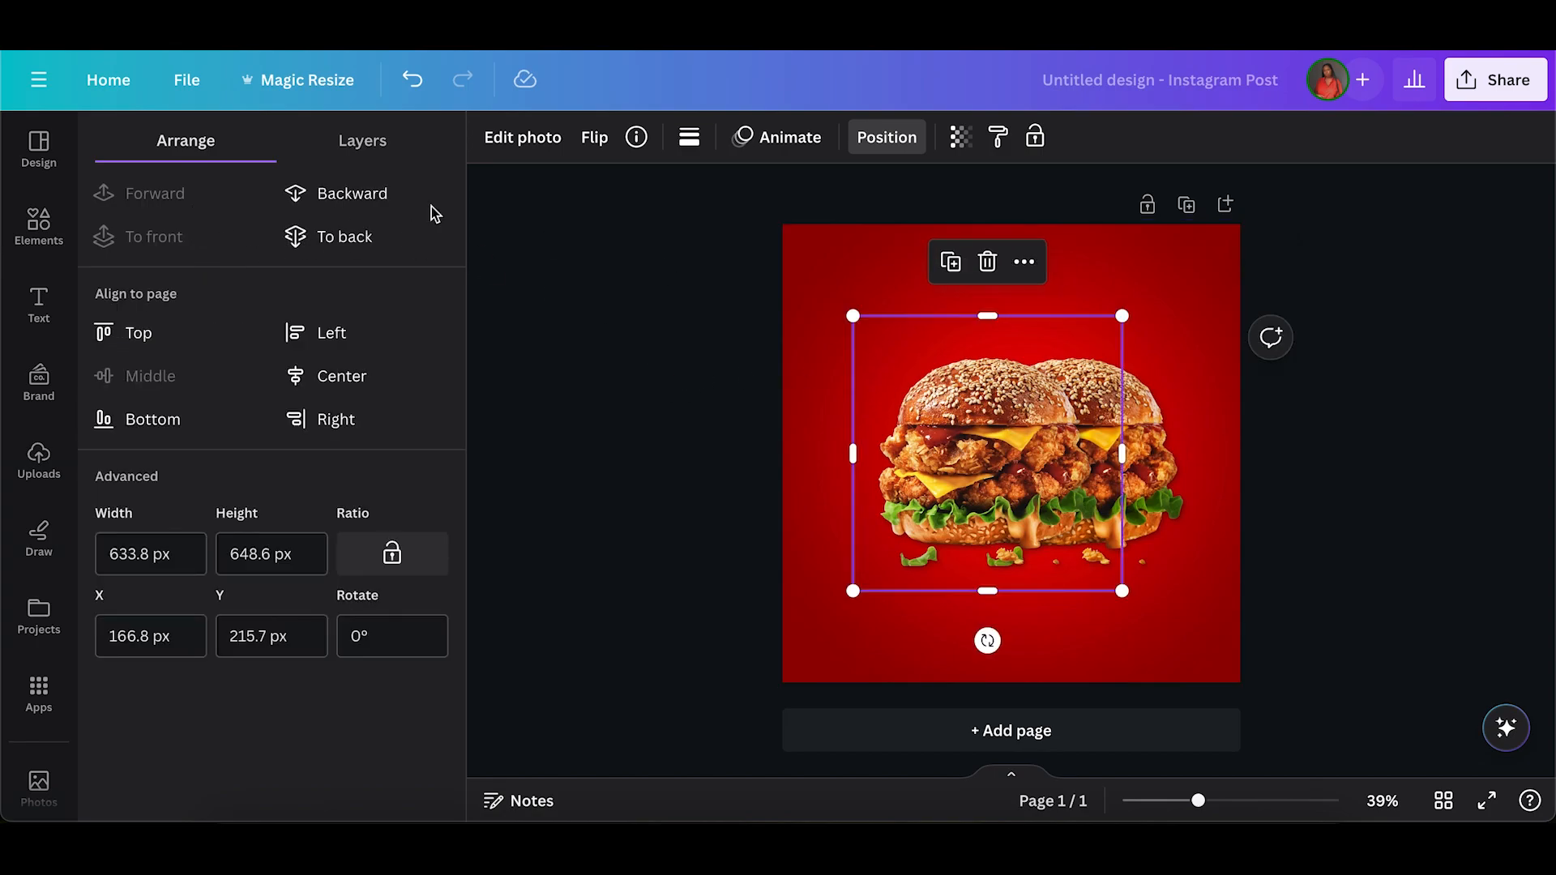
left_click(316, 236)
left_click(723, 357)
Select both burgers together, shift them slightly right, scale them down a little and centre them vertically on the page.
left_click_drag(723, 357, 957, 539)
left_click_drag(1049, 496, 1082, 496)
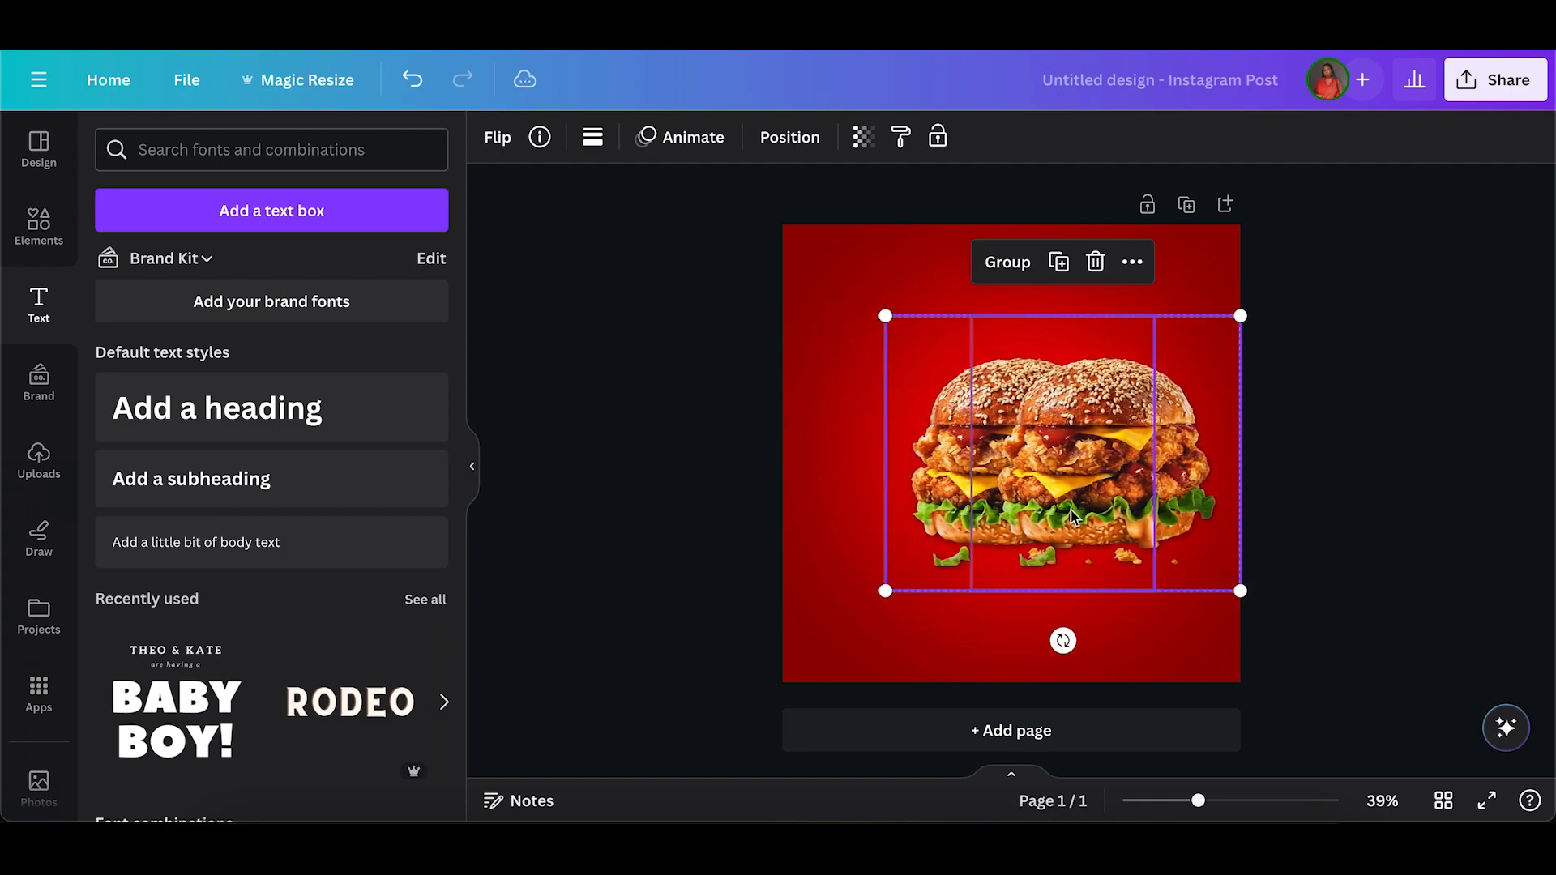
left_click_drag(1240, 591, 1186, 564)
mouse_move(1019, 389)
left_mouse_down()
mouse_move(1019, 422)
mouse_move(1036, 411)
mouse_move(1019, 408)
left_mouse_up()
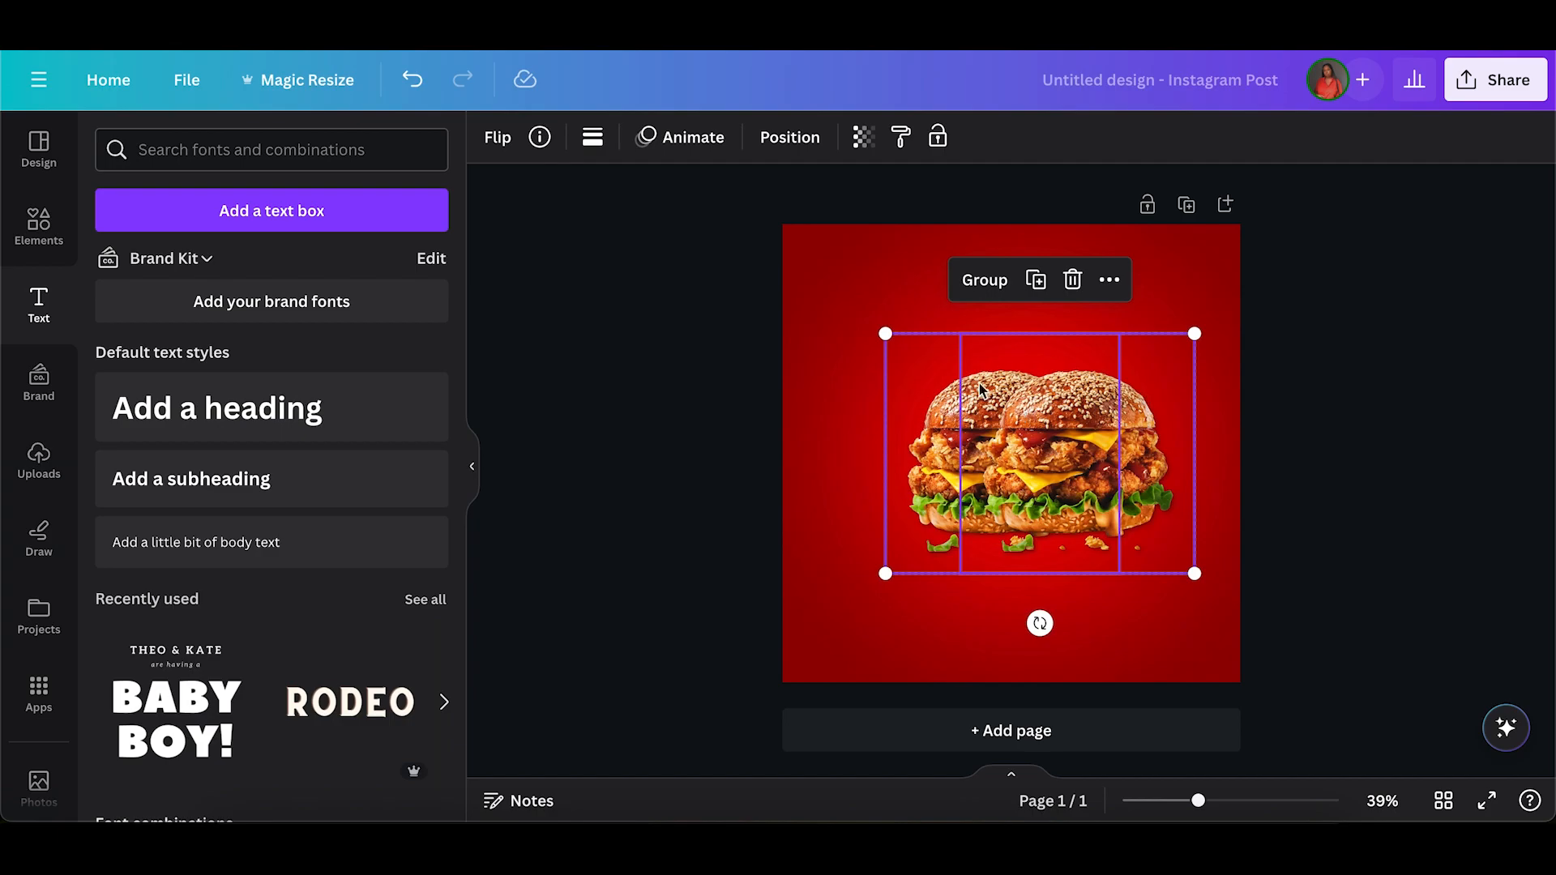
left_click(687, 371)
Search the elements for "shadow", add the third shadow graphic and place it under the base of the burgers.
left_click(39, 225)
left_click(173, 133)
type("shadow")
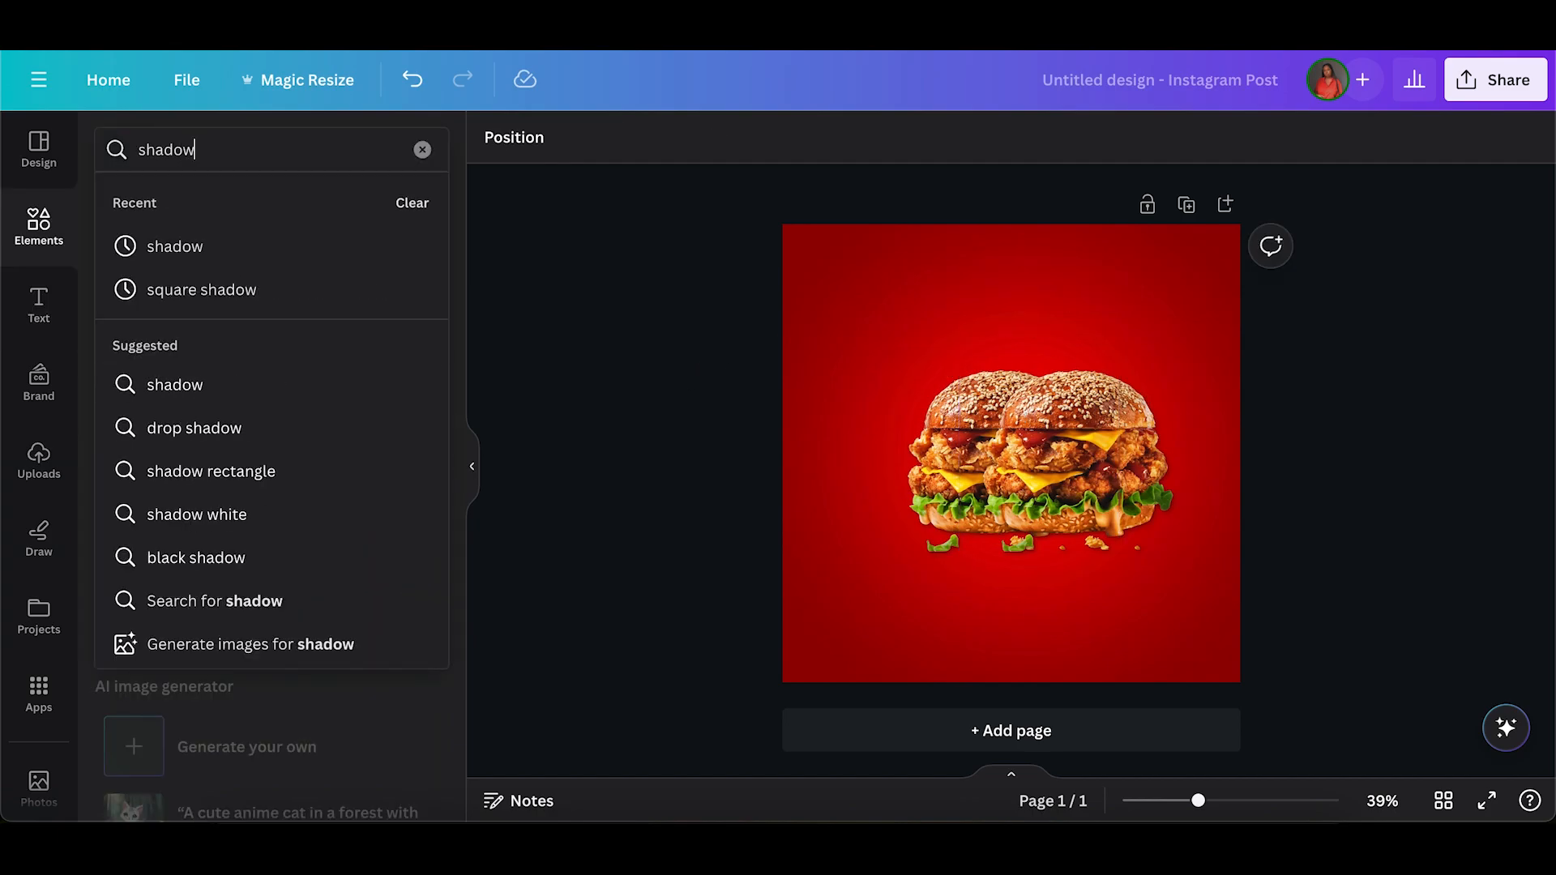
key("Return")
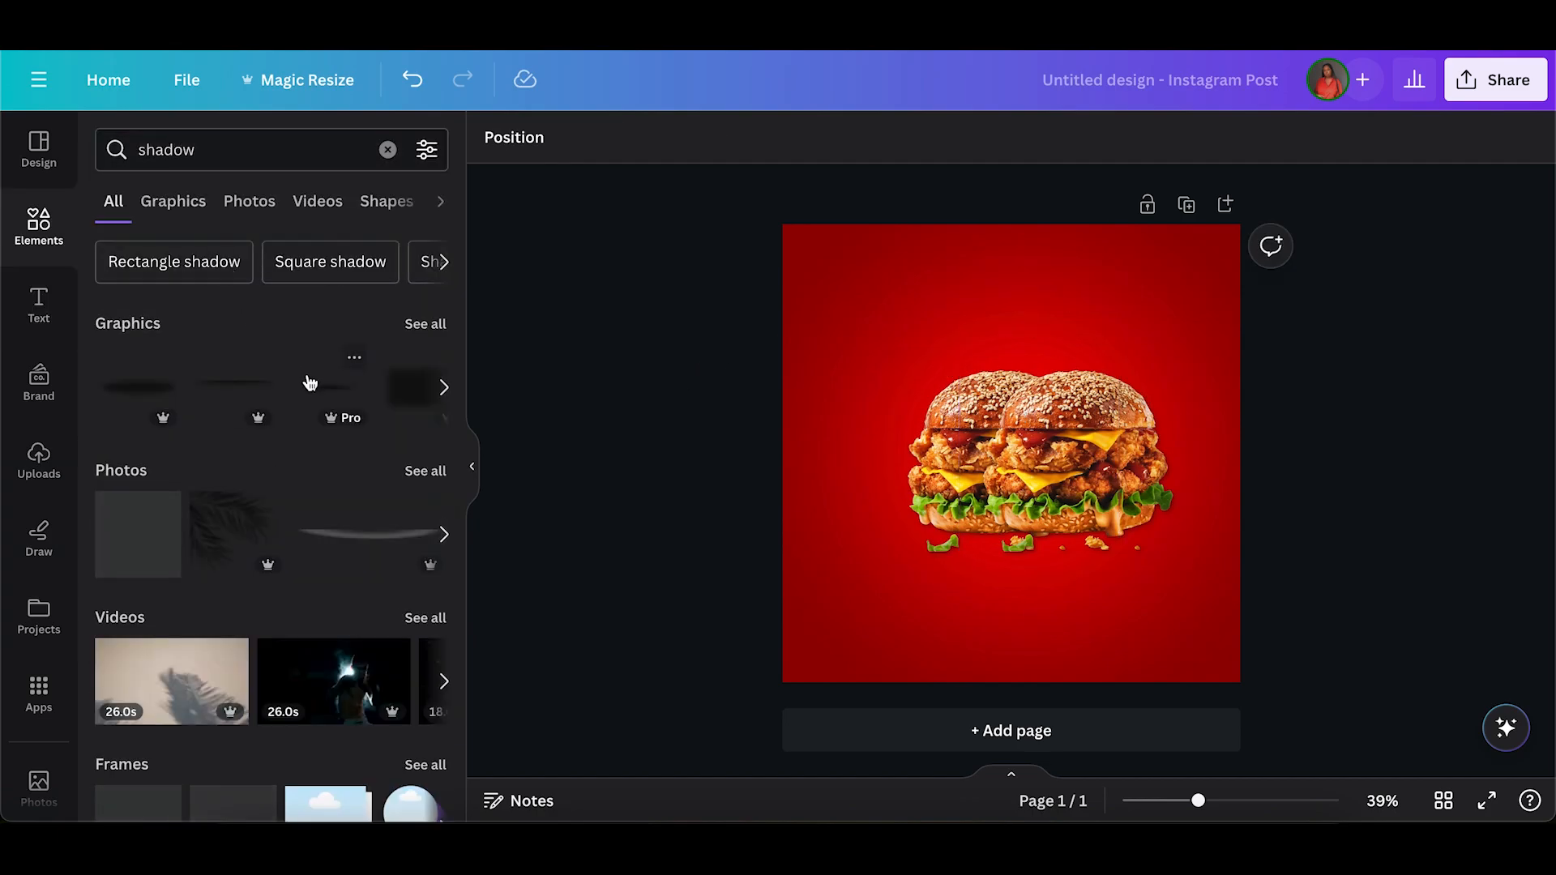
left_click(320, 395)
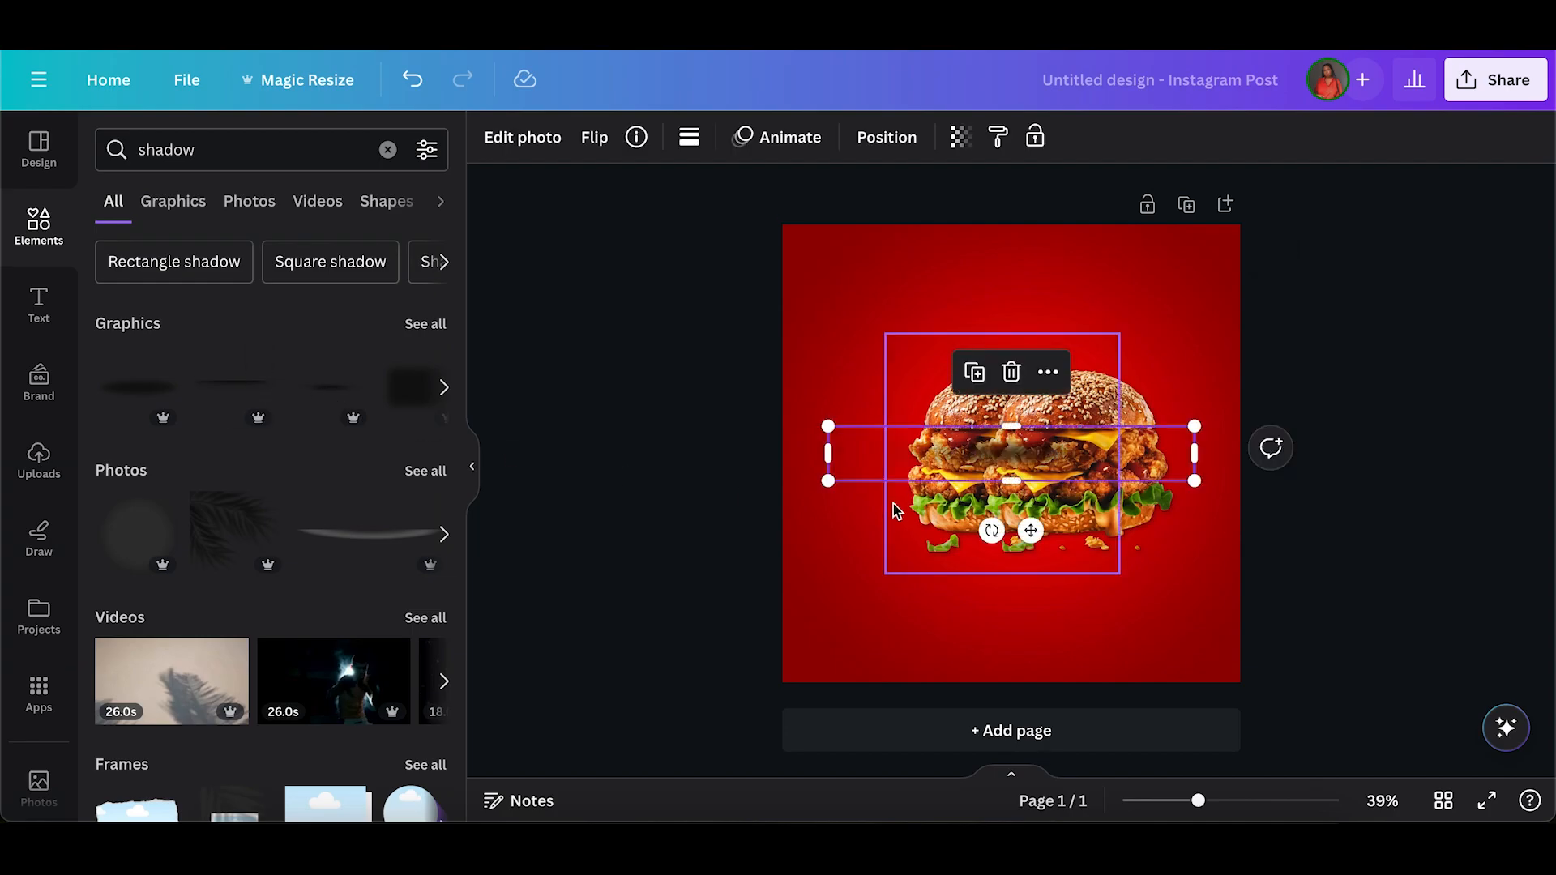
left_click_drag(1031, 442, 1018, 546)
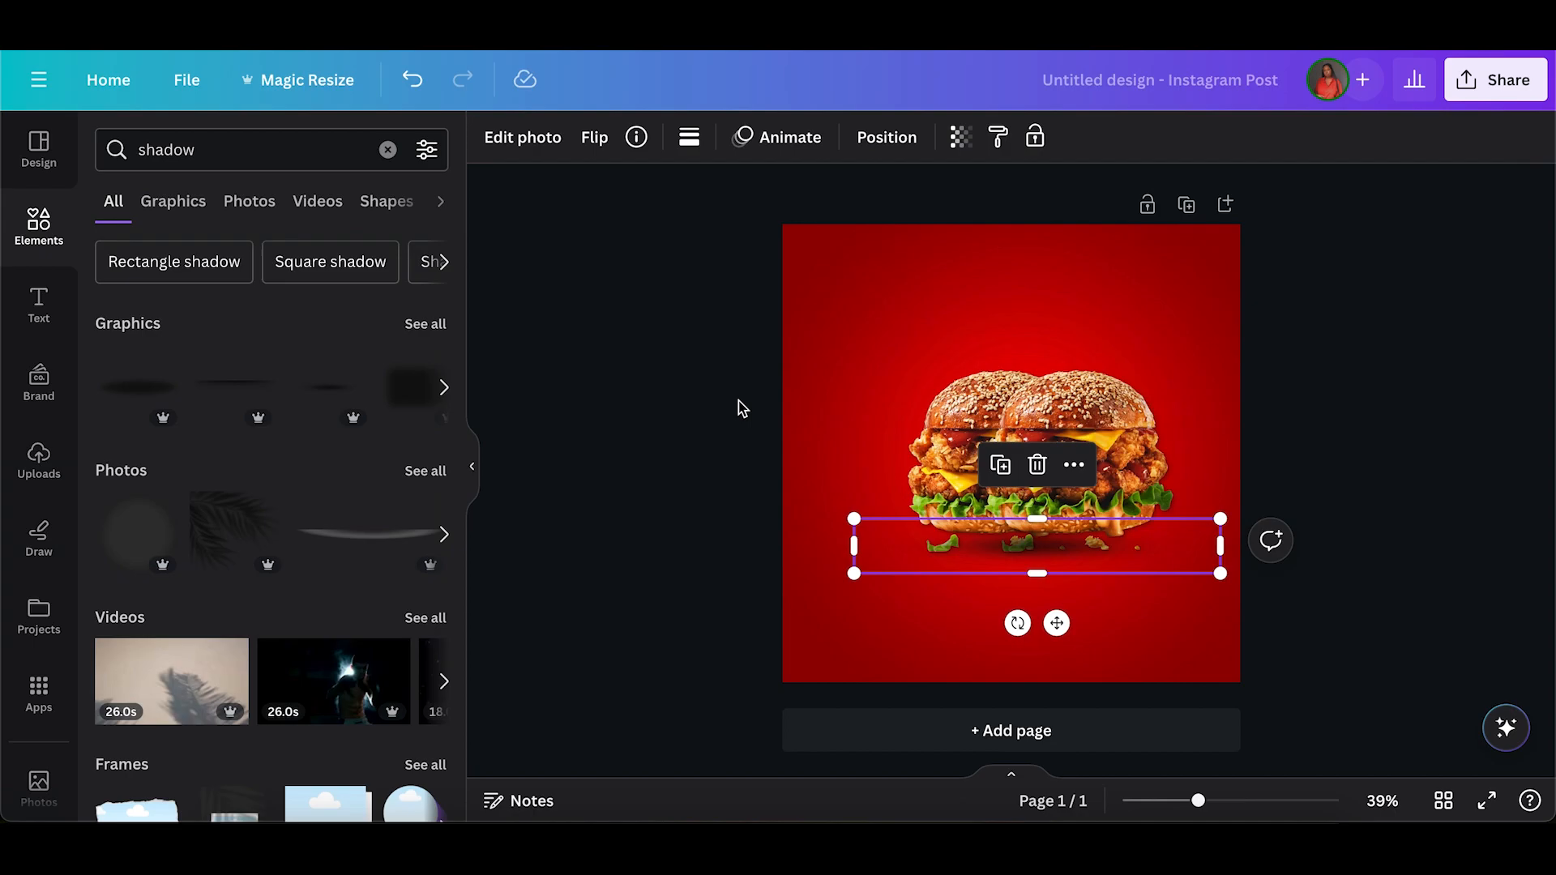
left_click(739, 405)
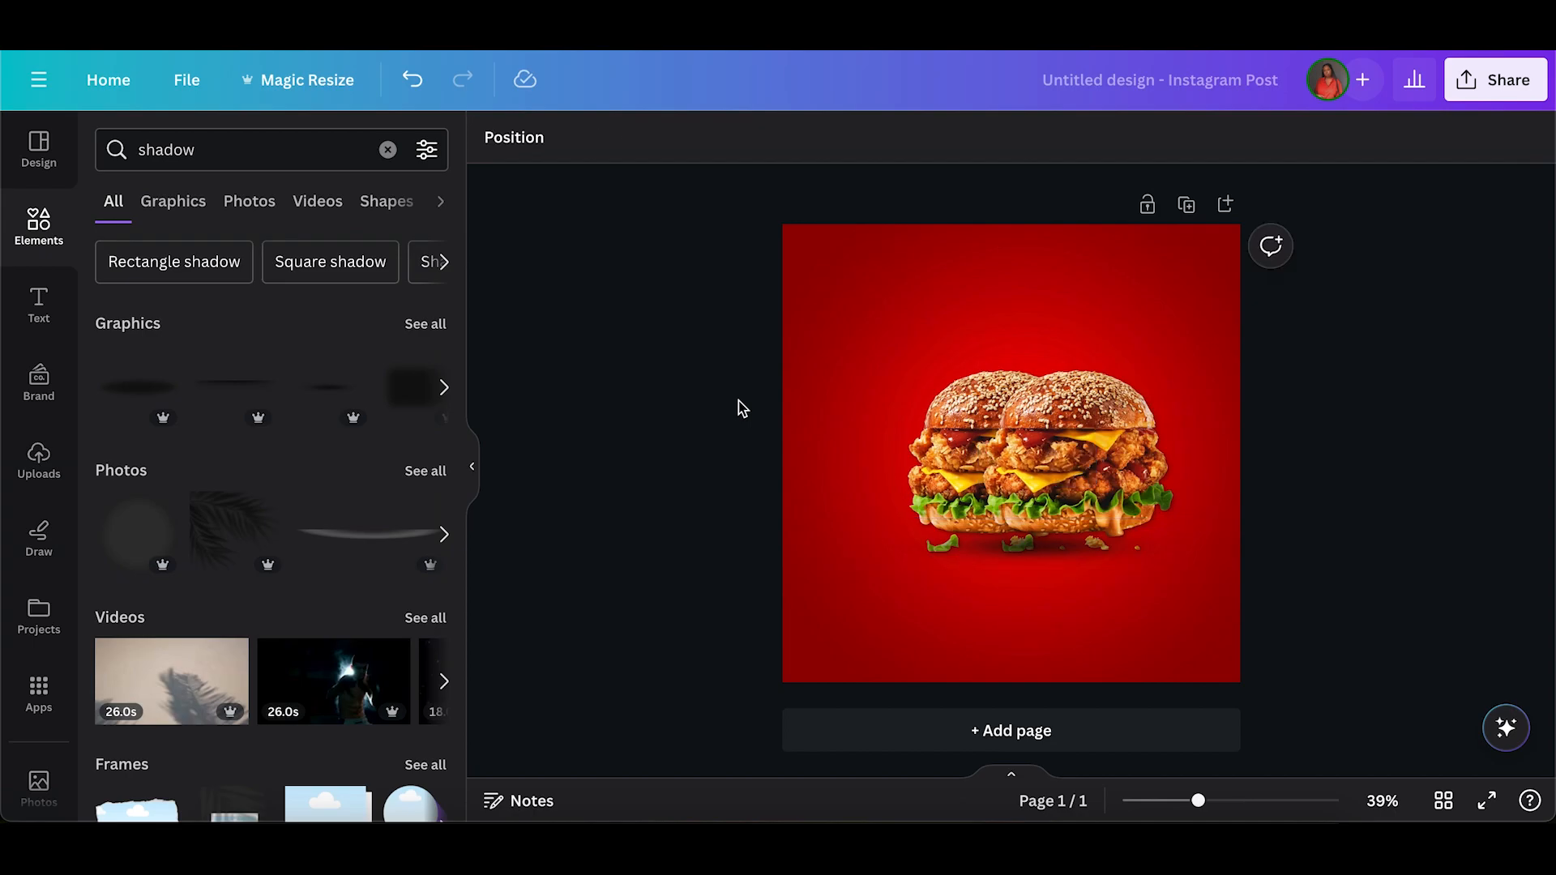
Enlarge the shadow to about 925 by 138 px under the burgers' base and send it to the back.
left_click(991, 559)
left_click_drag(853, 574, 828, 577)
left_click_drag(1073, 574, 1081, 559)
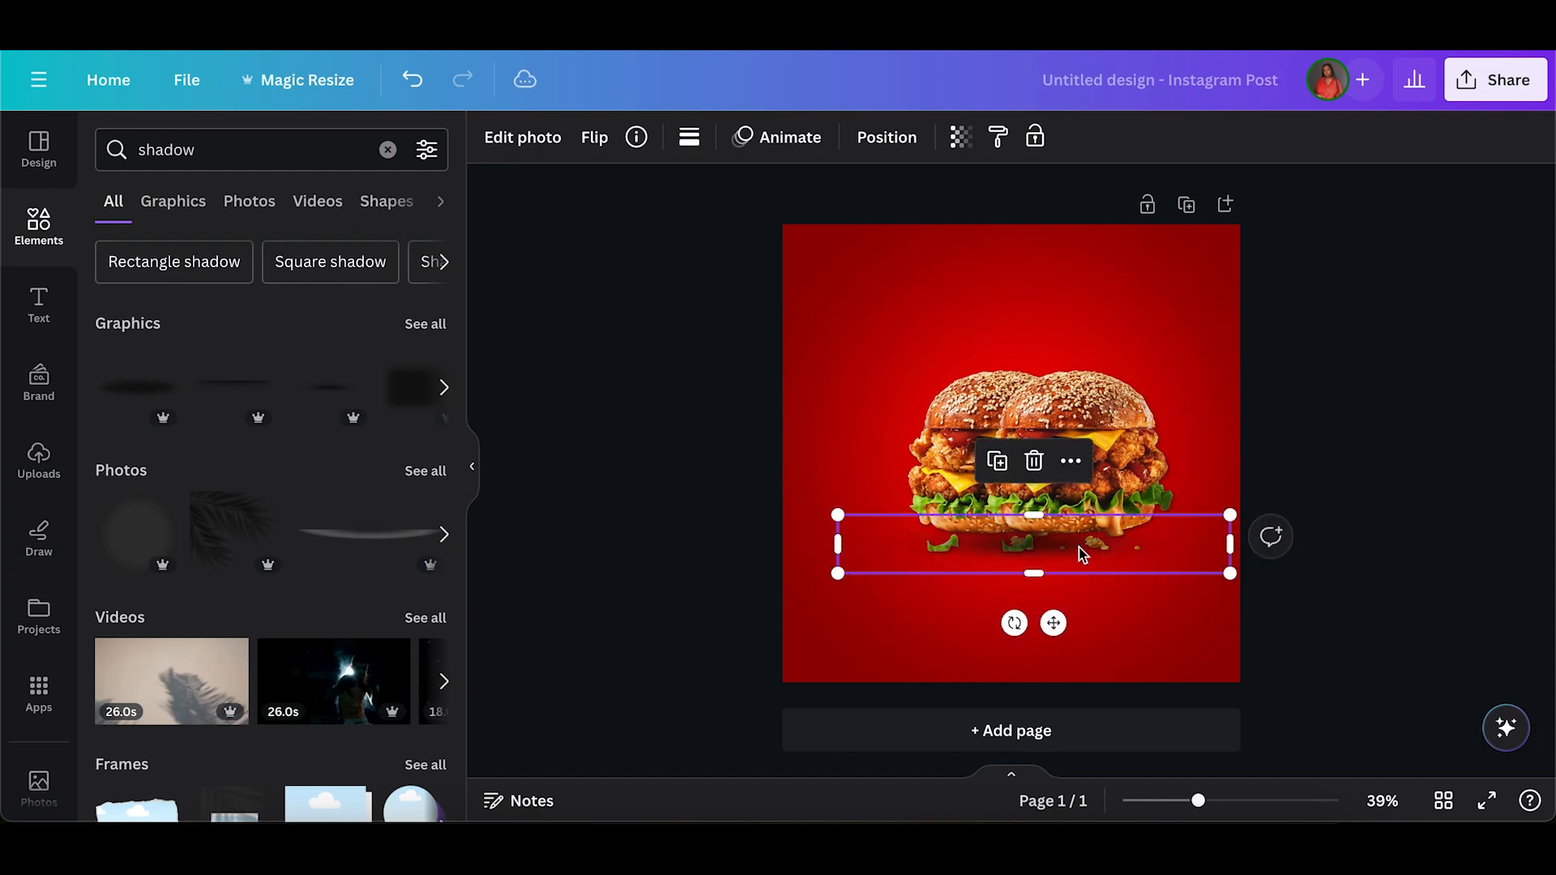
left_click(882, 132)
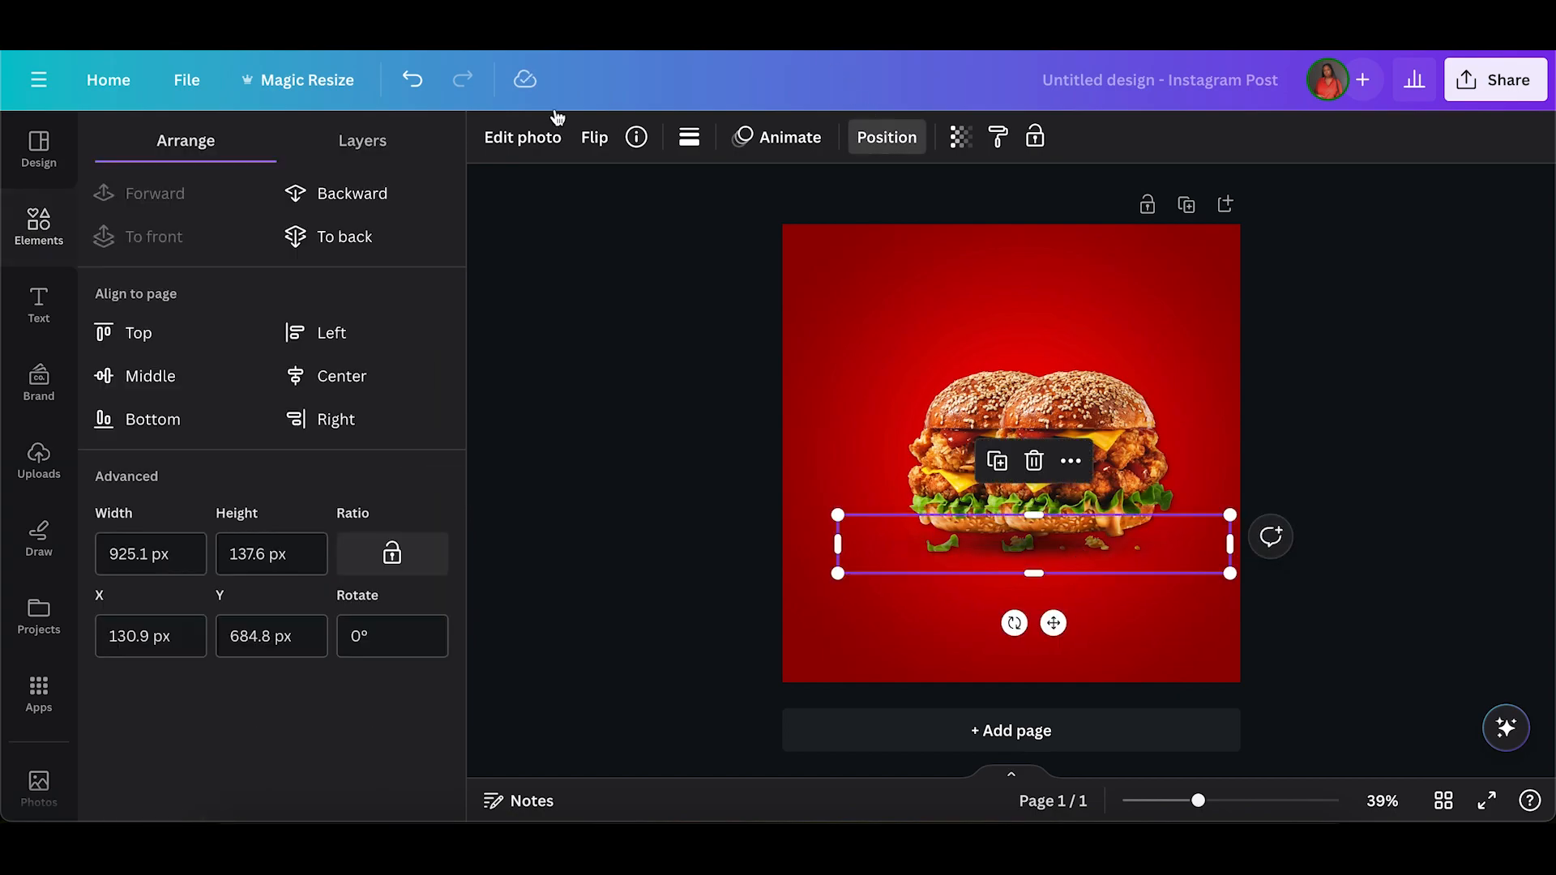
left_click(381, 235)
left_click(694, 477)
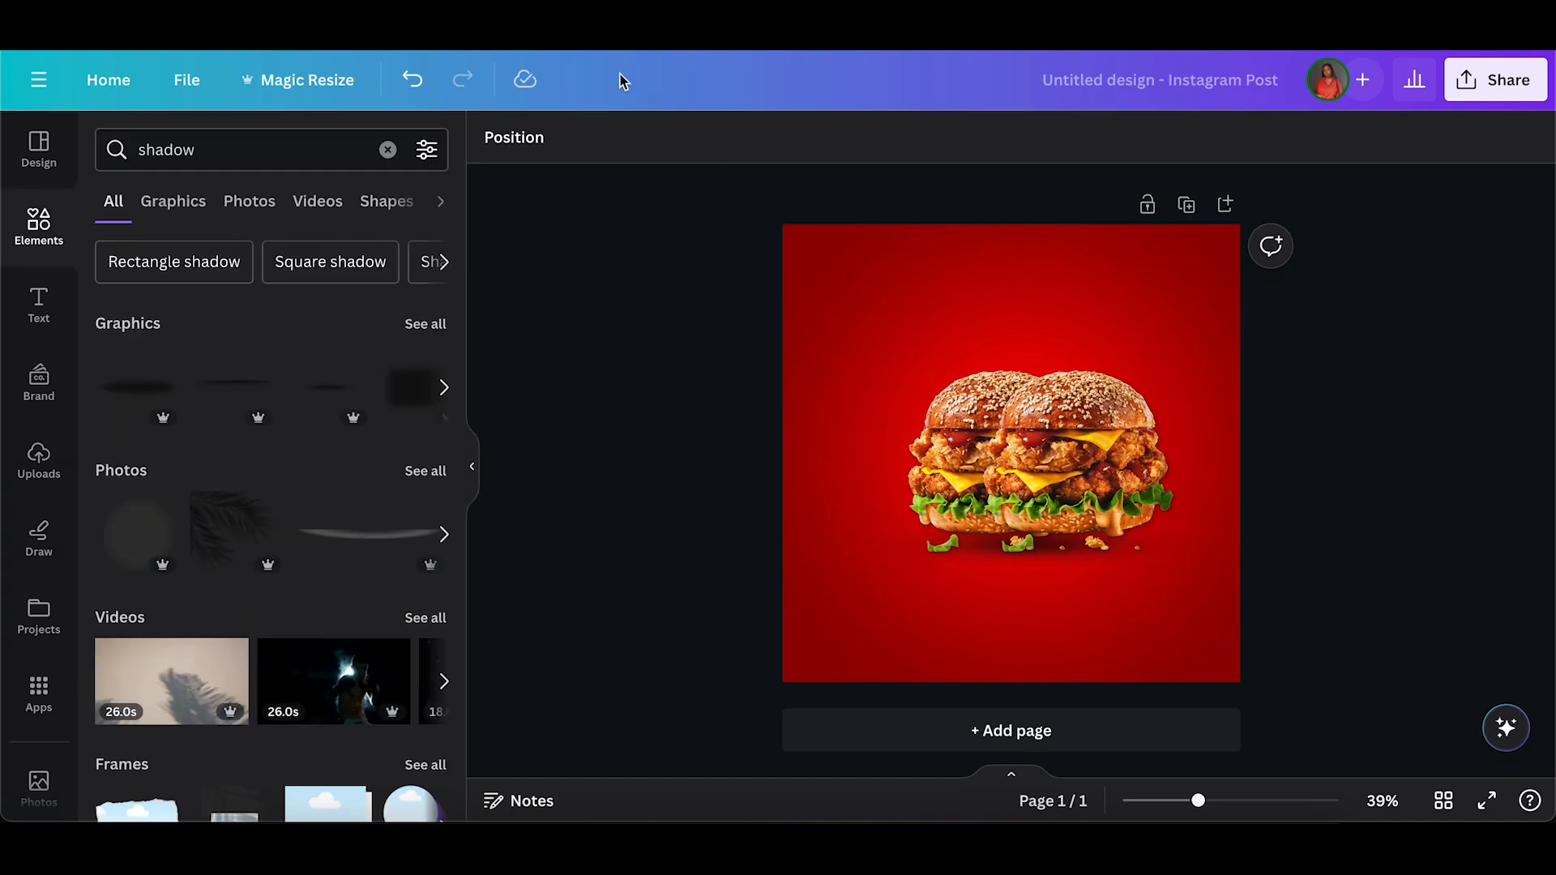
Group both burgers with their shadow and shift the group slightly down and left on the page.
left_click_drag(836, 327, 1093, 614)
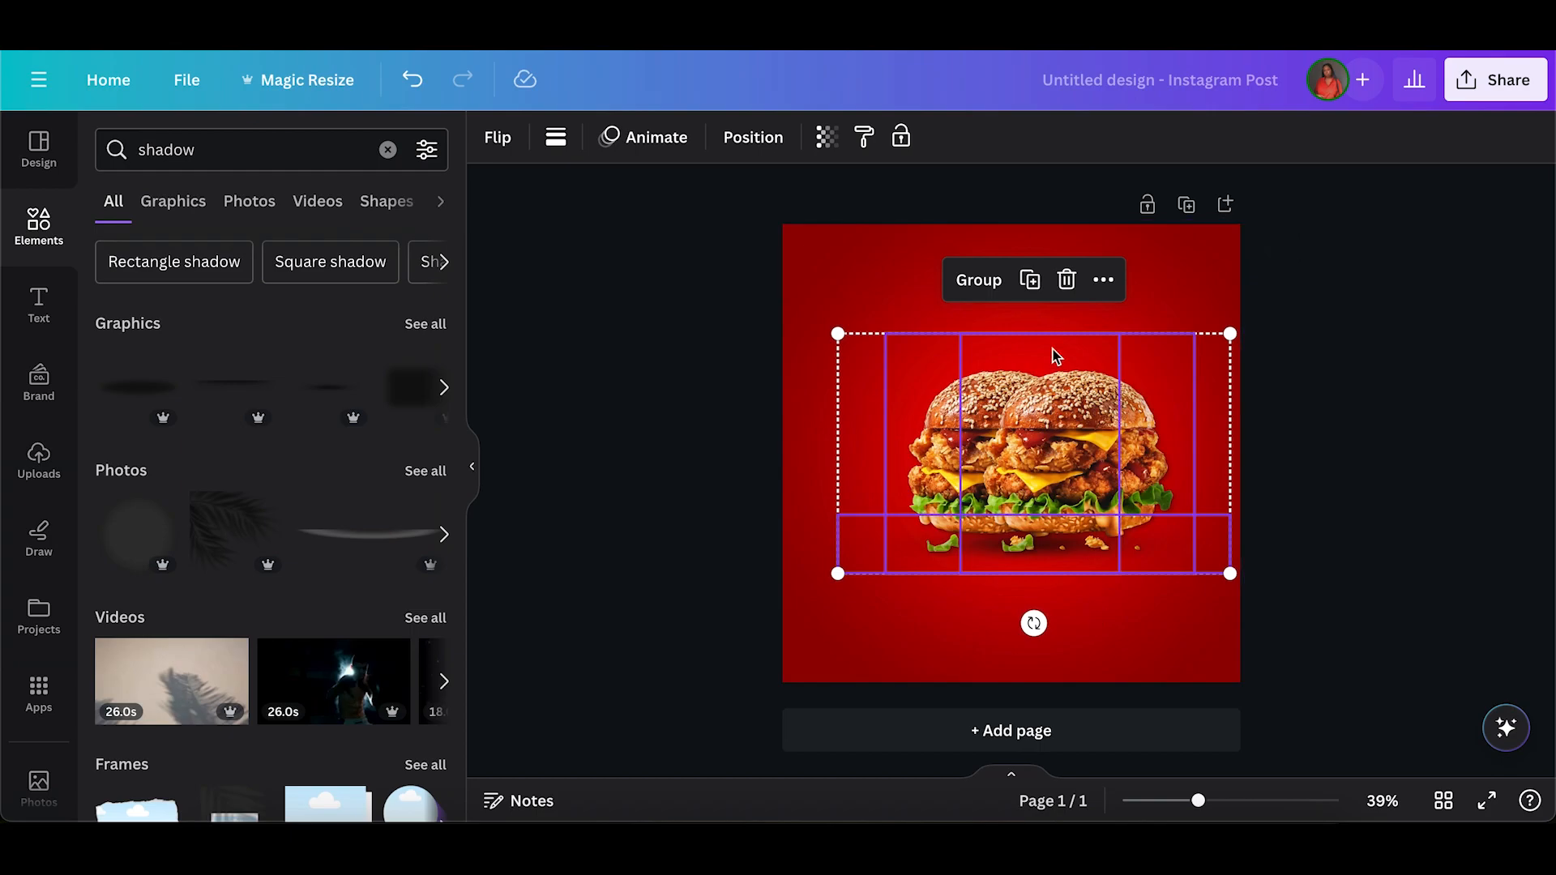
left_click(979, 278)
mouse_move(1054, 411)
left_mouse_down()
mouse_move(1044, 472)
mouse_move(1065, 409)
mouse_move(1044, 433)
left_mouse_up()
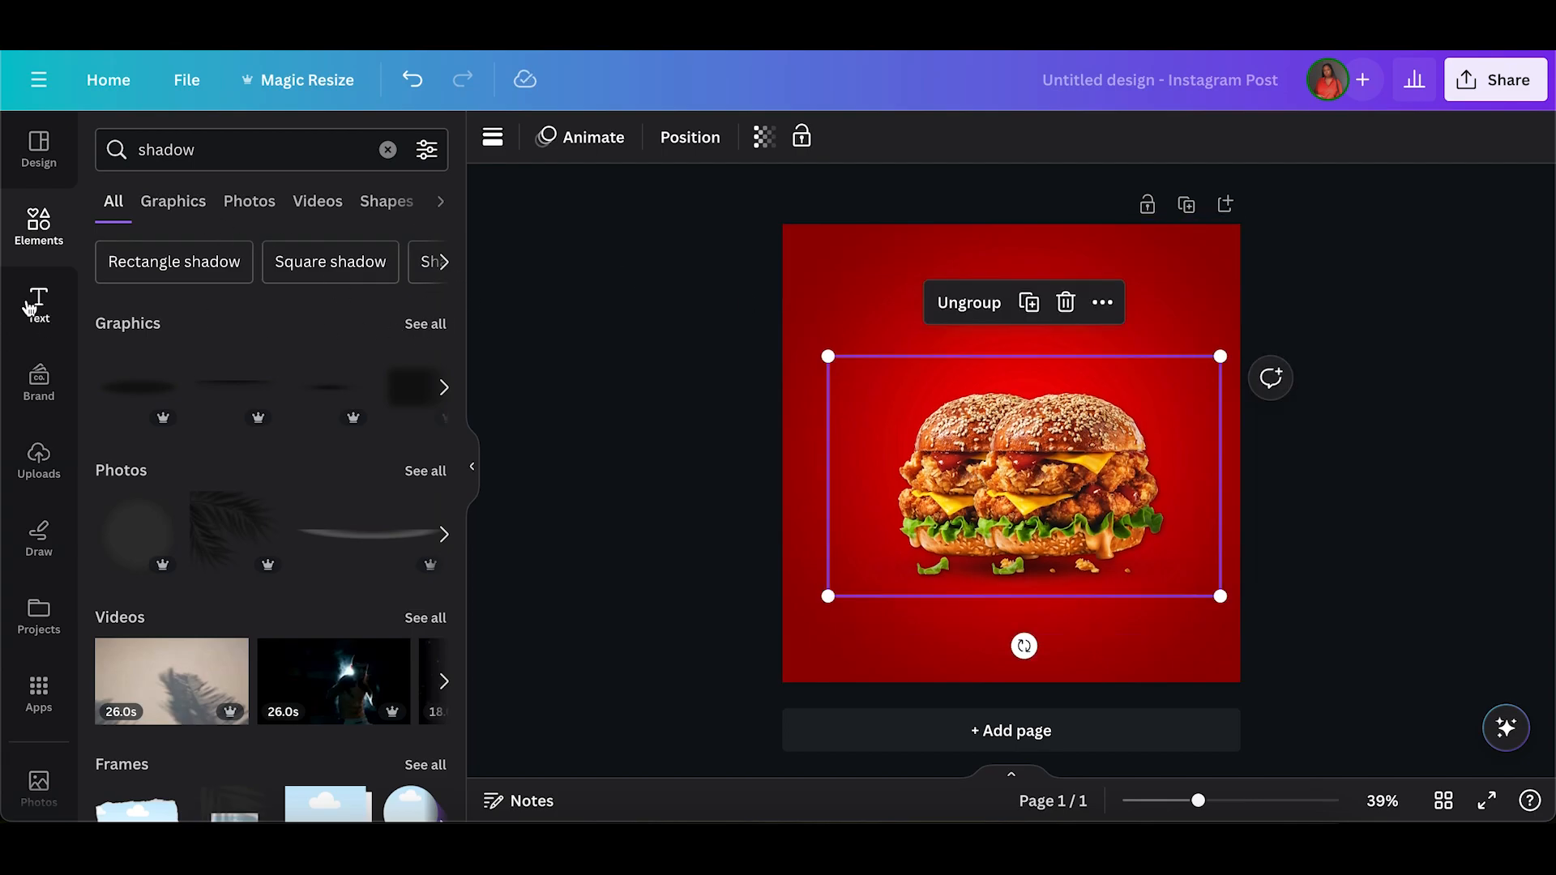
Search the elements for "burger" and show only the graphics results.
left_click(30, 305)
left_click(26, 213)
double_click(150, 149)
type("burger")
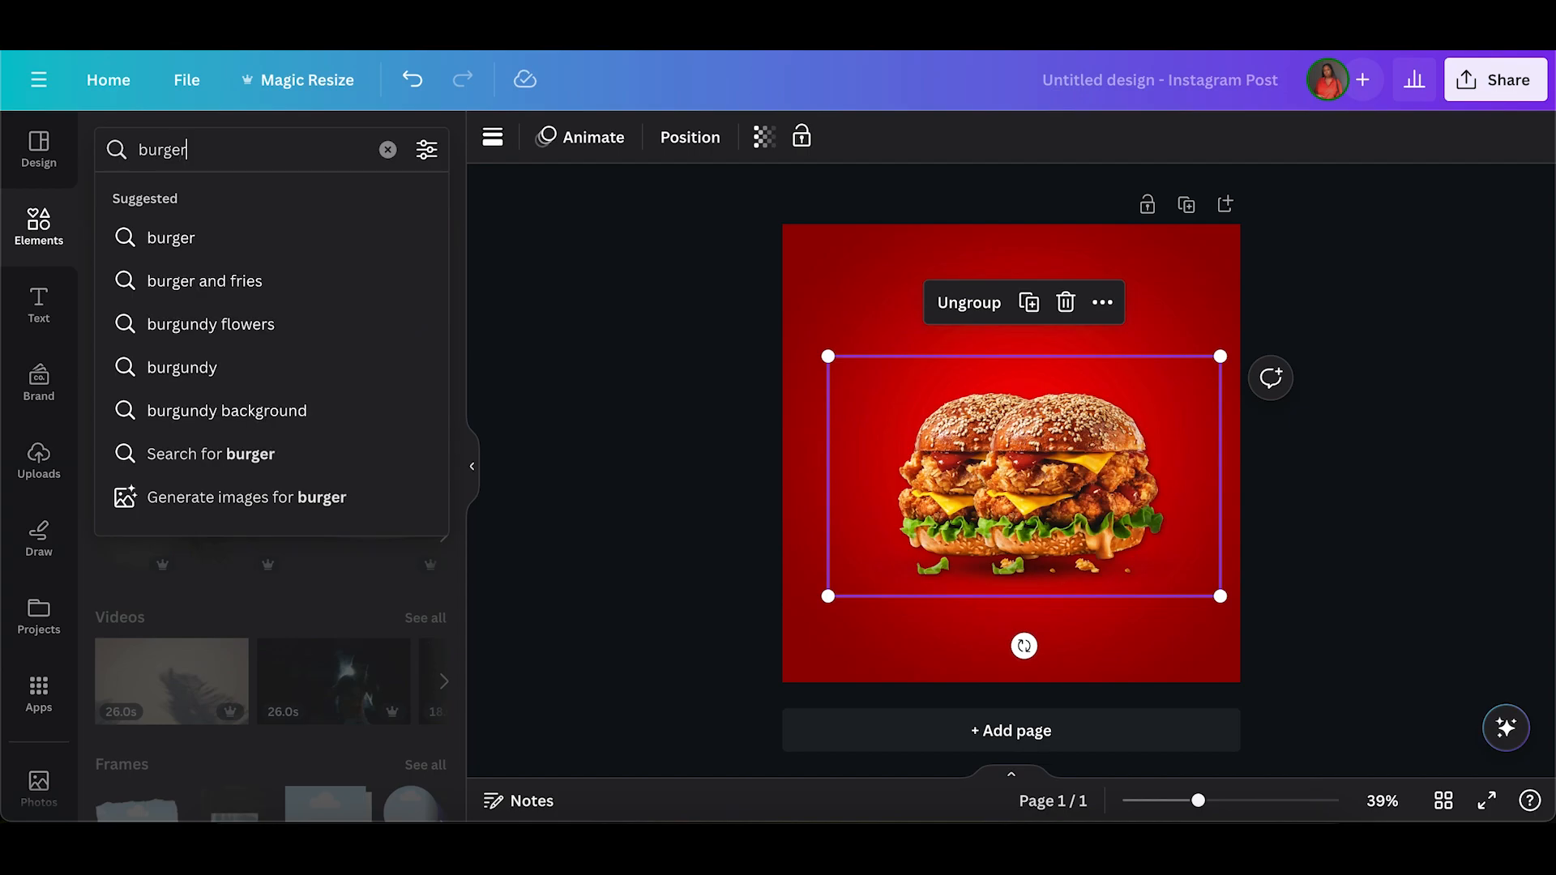
left_click(172, 221)
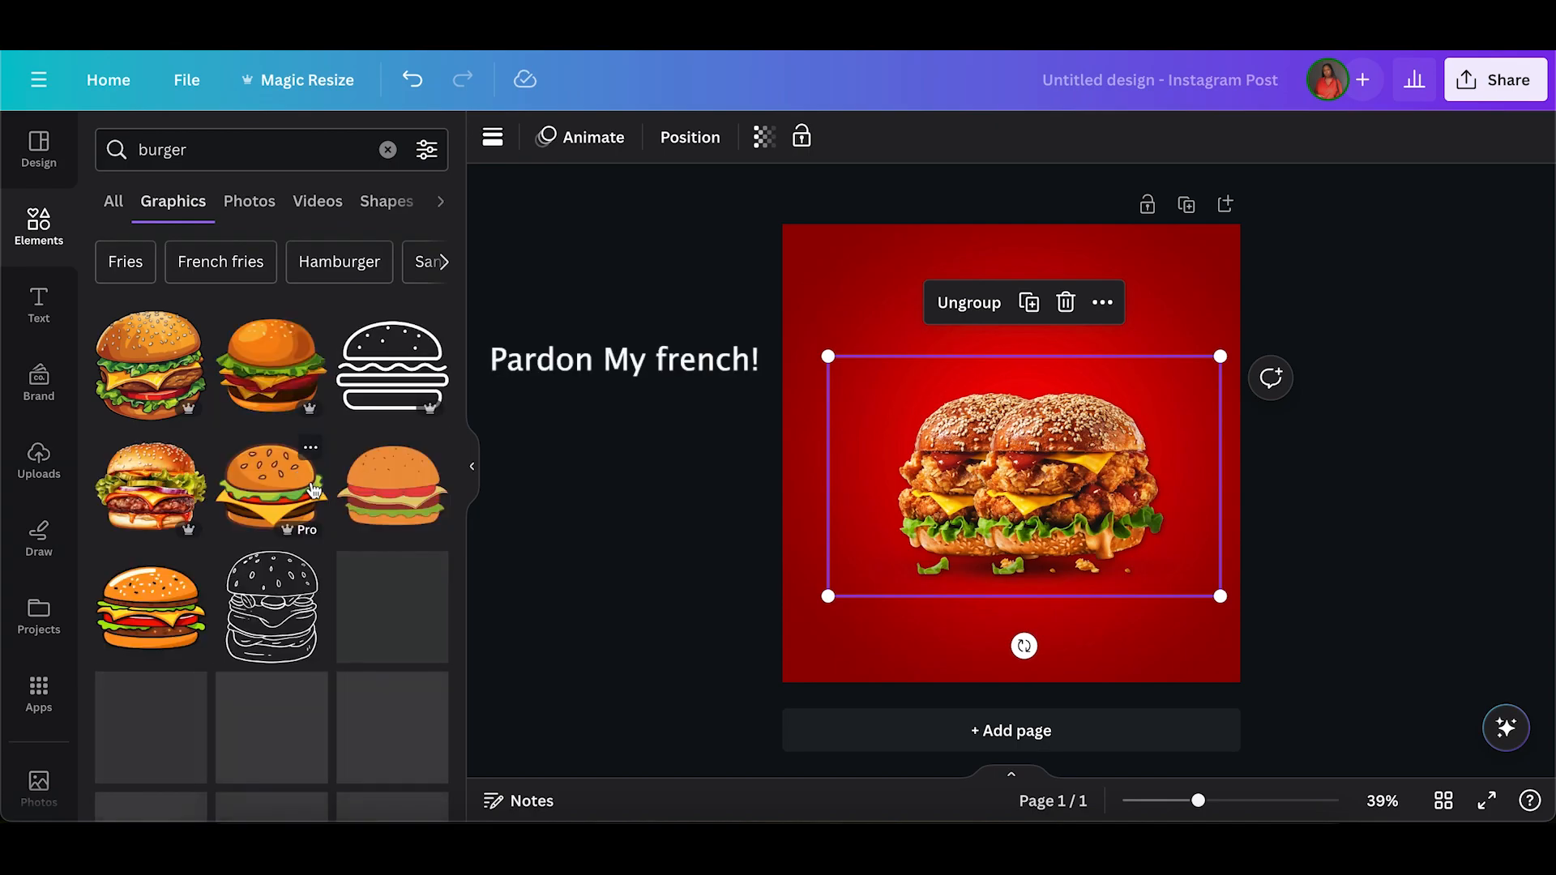
Add the handwritten "Burger" lettering graphic and shrink it to a small logo in the page's upper-left corner.
scroll(303, 474, "down", 3)
scroll(315, 492, "up", 1)
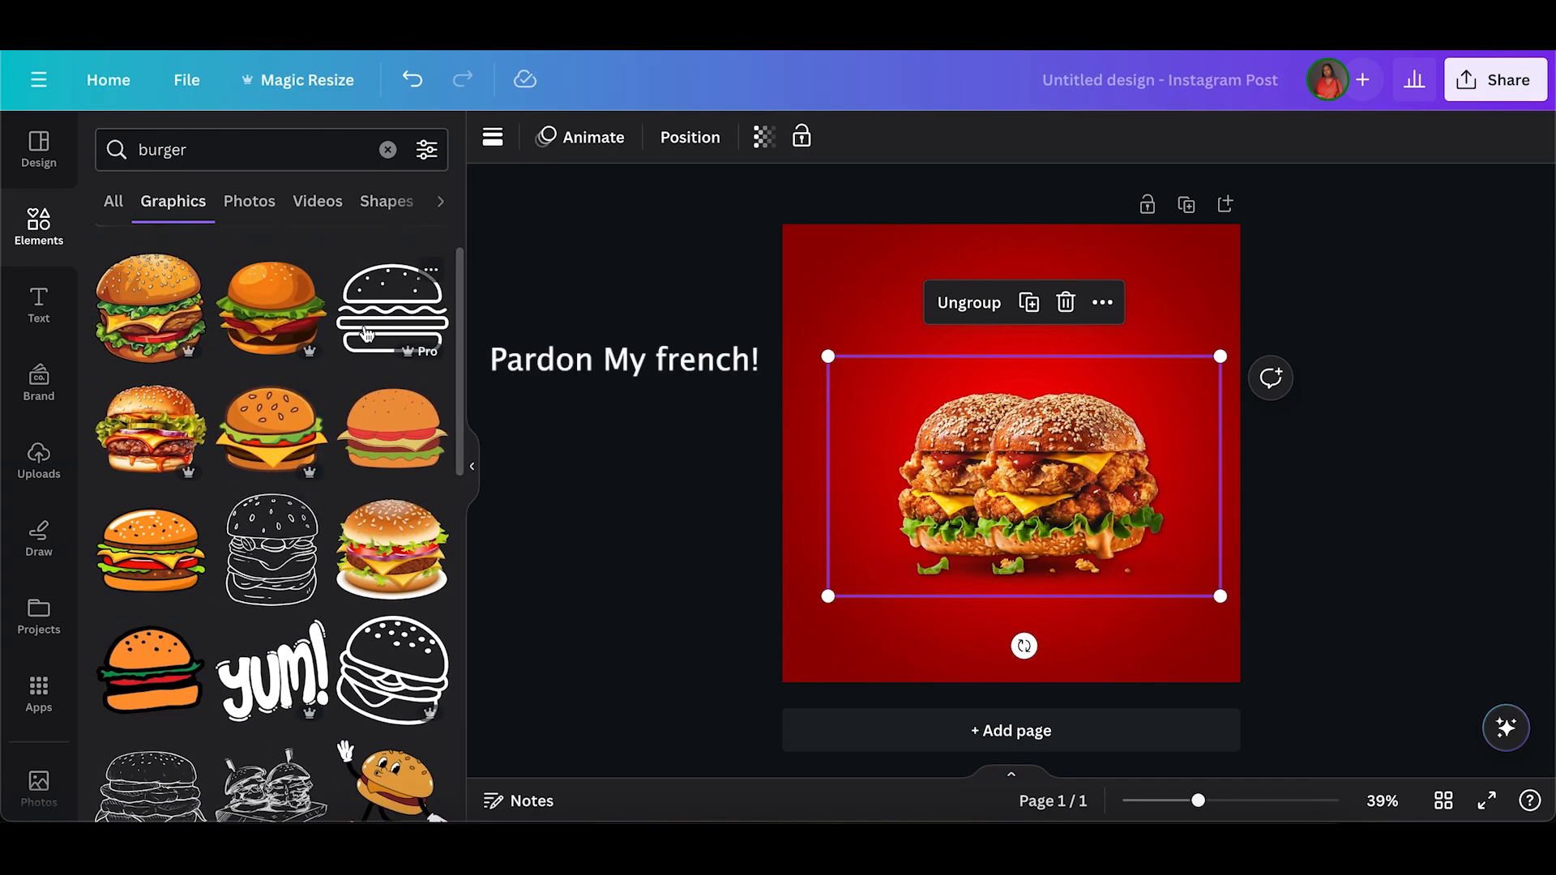
scroll(359, 485, "down", 5)
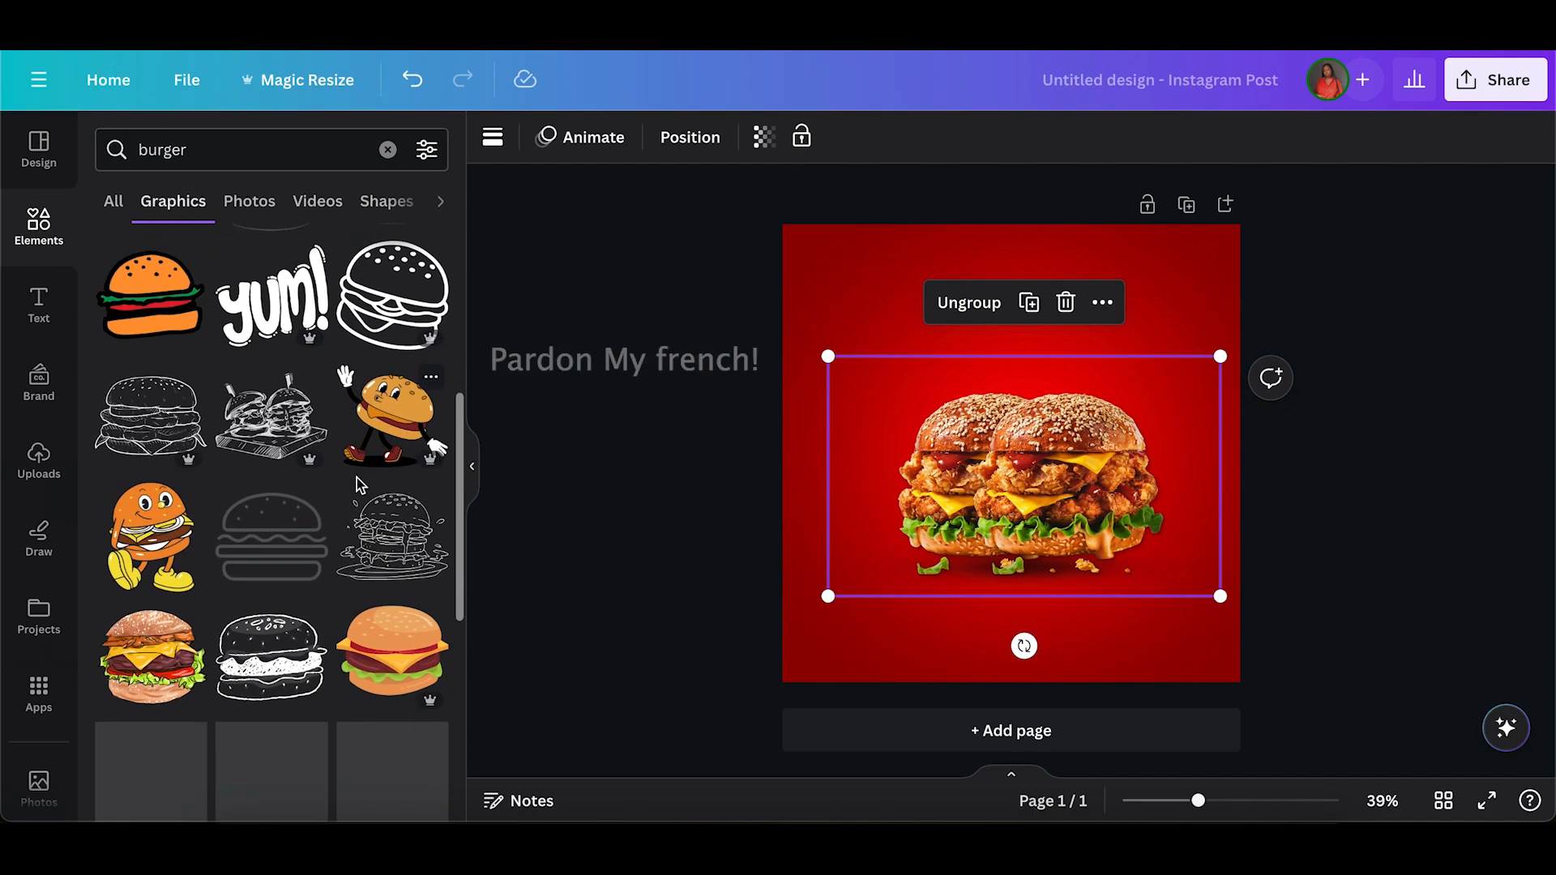
scroll(388, 530, "down", 2)
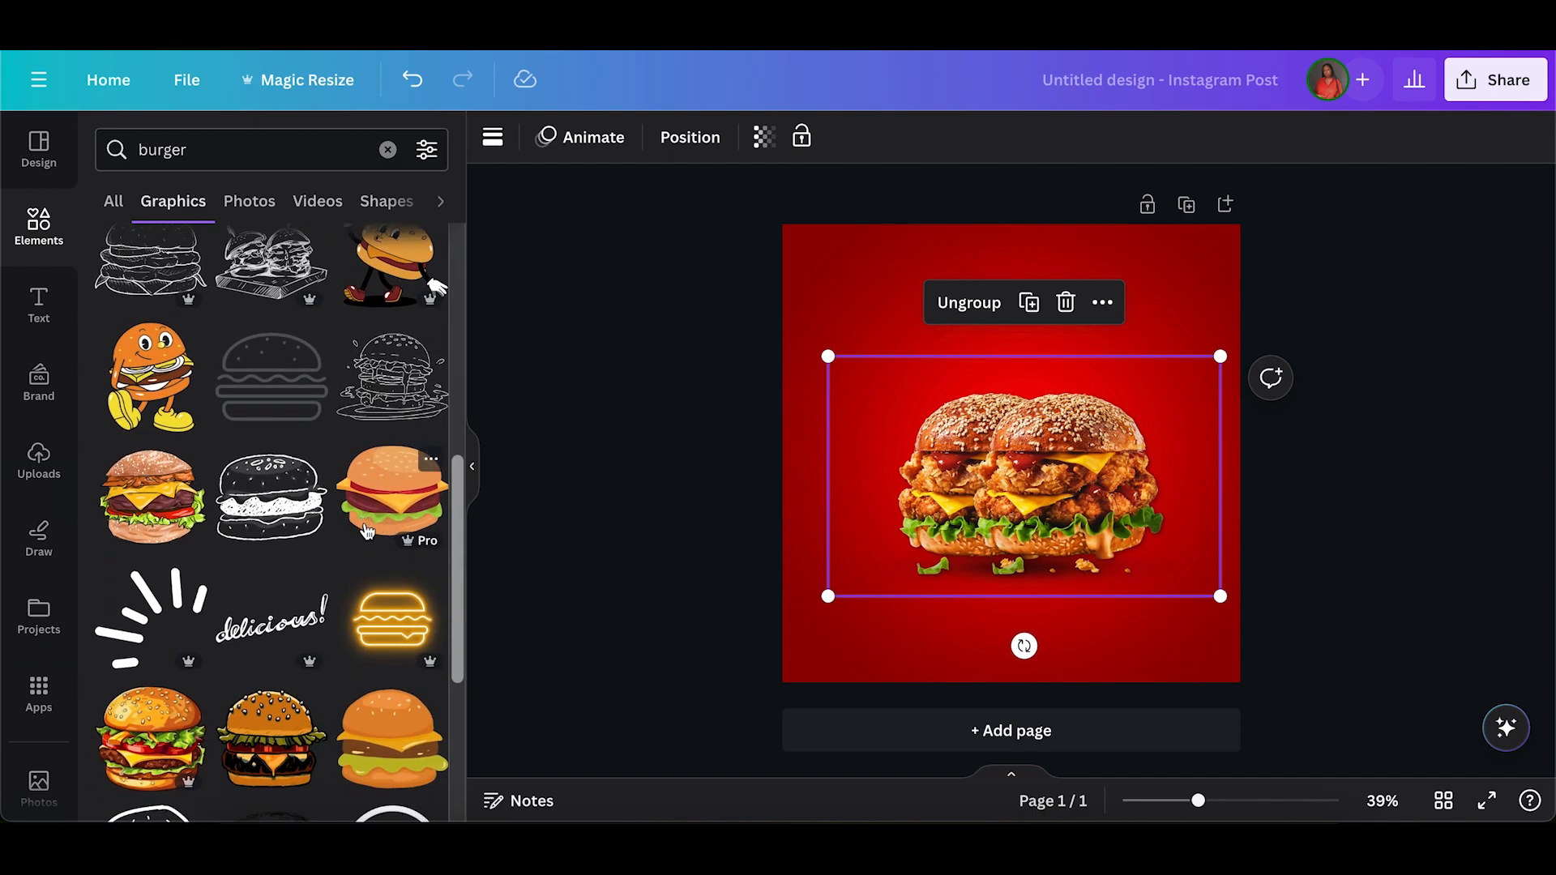
scroll(366, 531, "down", 4)
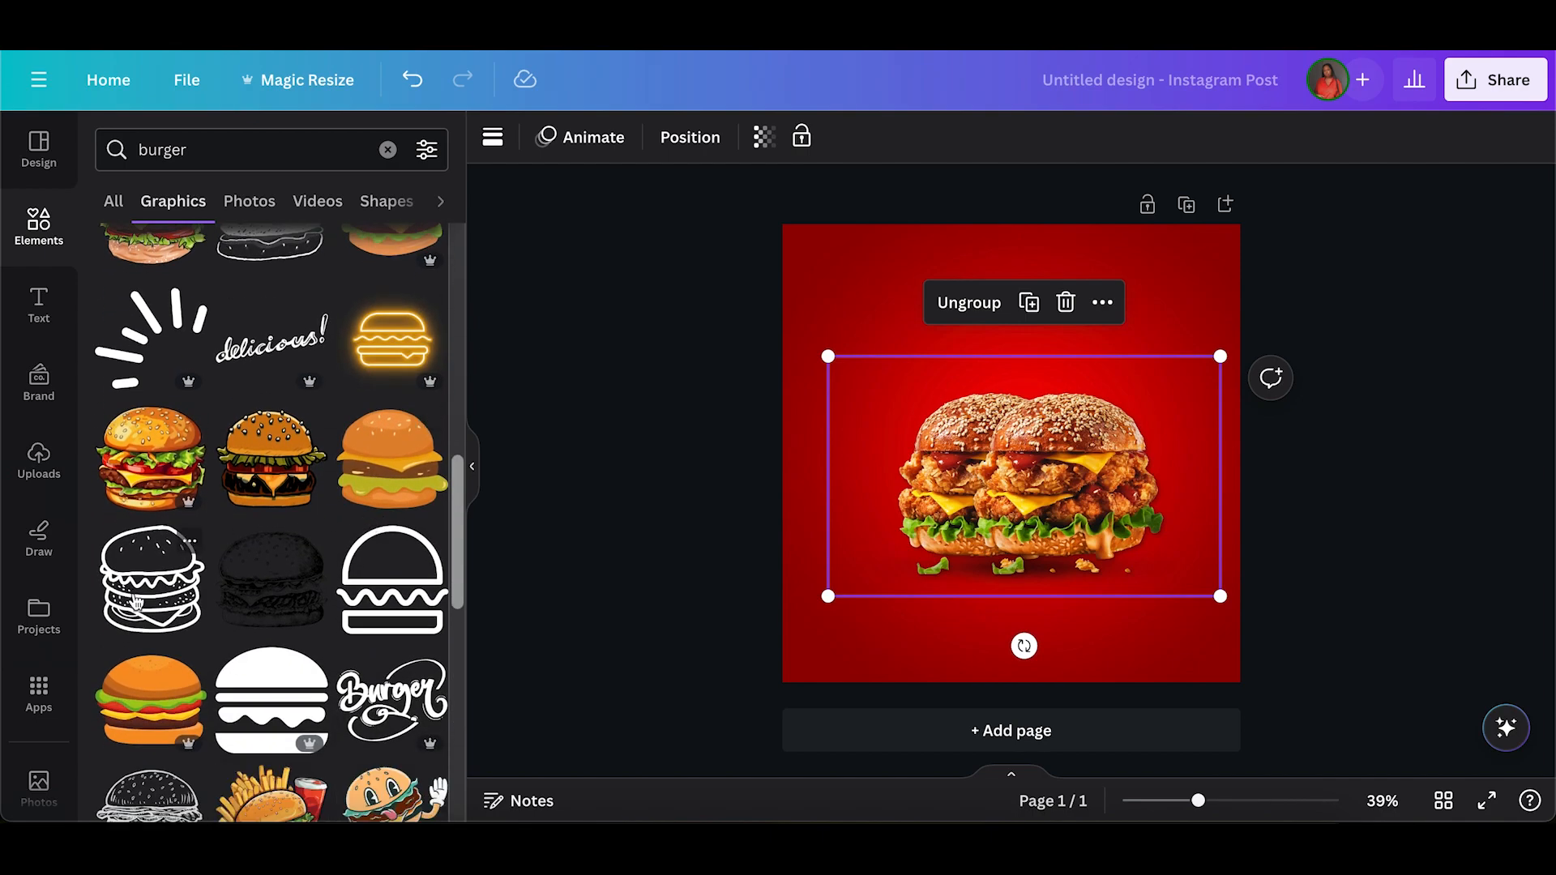
scroll(186, 543, "down", 2)
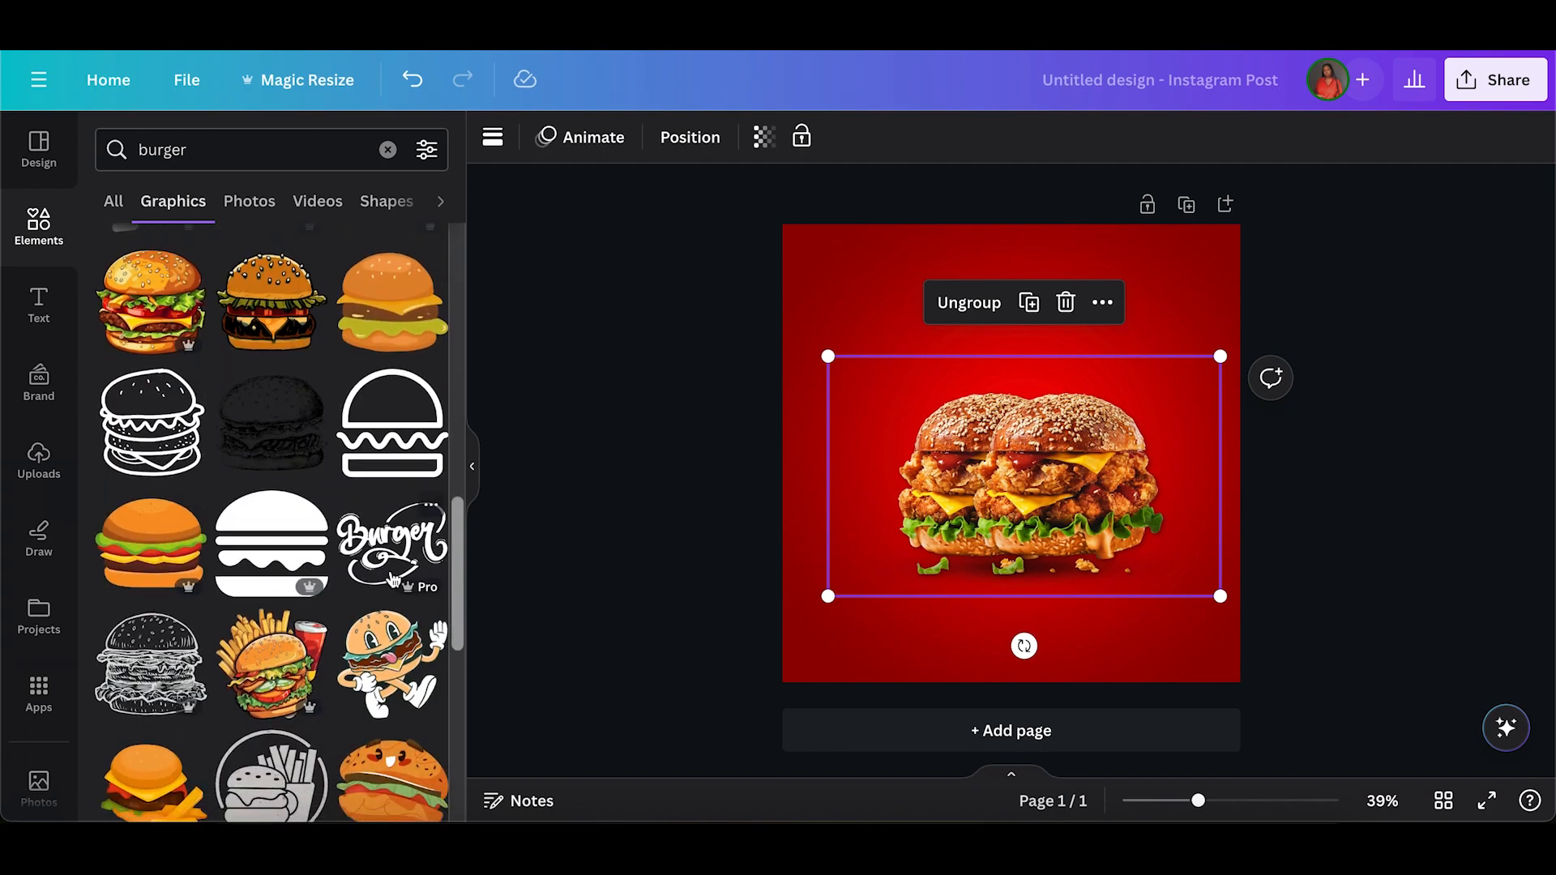
left_click(395, 549)
left_click_drag(970, 459, 866, 322)
left_click_drag(993, 383, 881, 295)
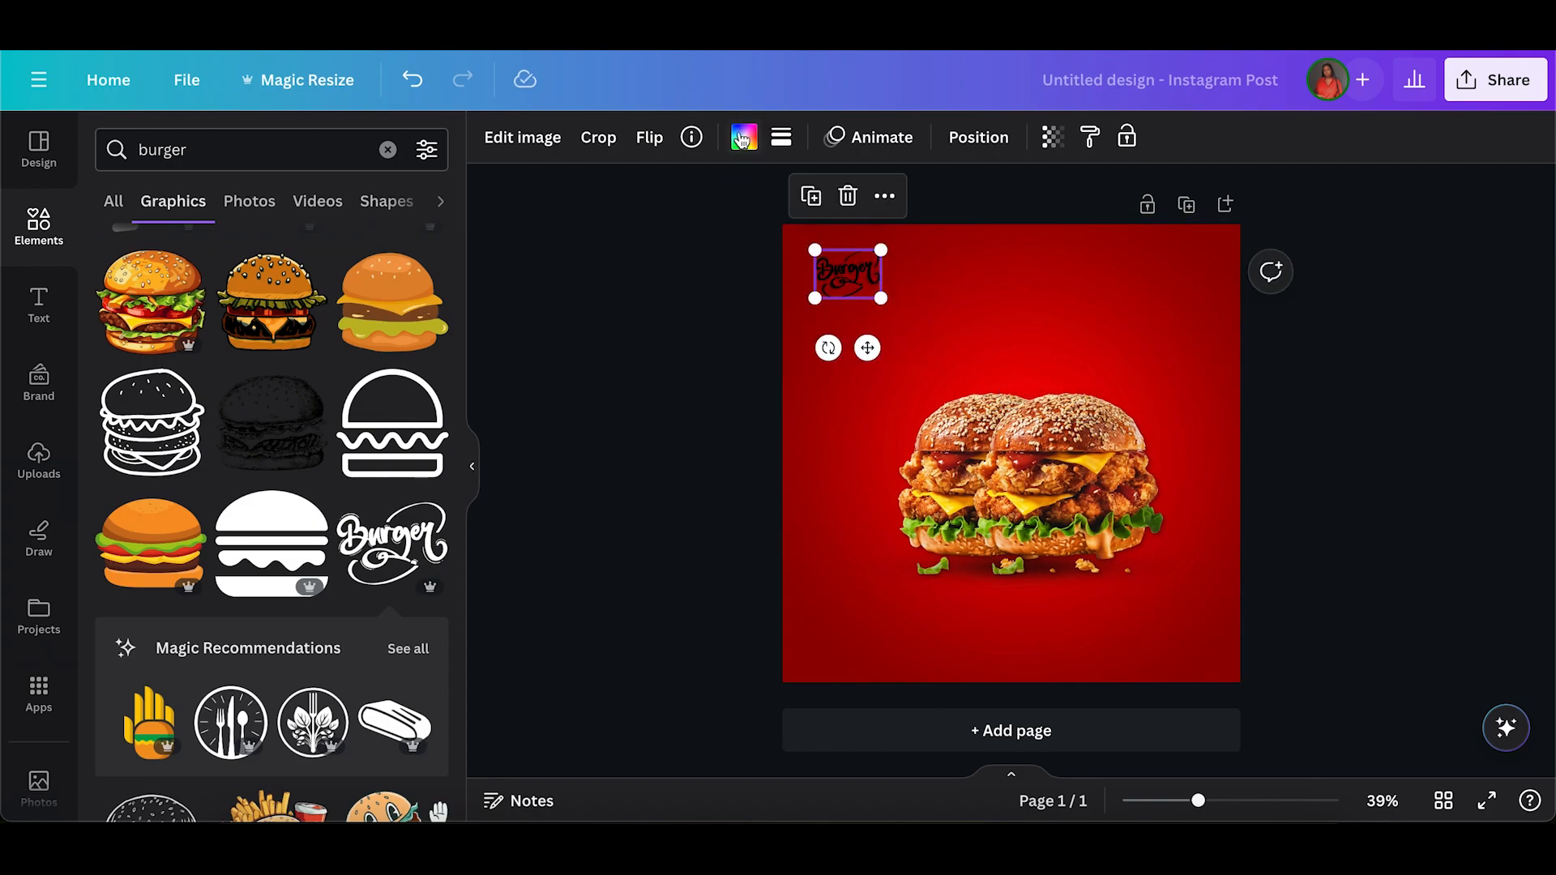
Colour the "Burger" lettering white (#ffffff) and nudge it slightly down in its corner of the page.
left_click(743, 137)
left_click(241, 268)
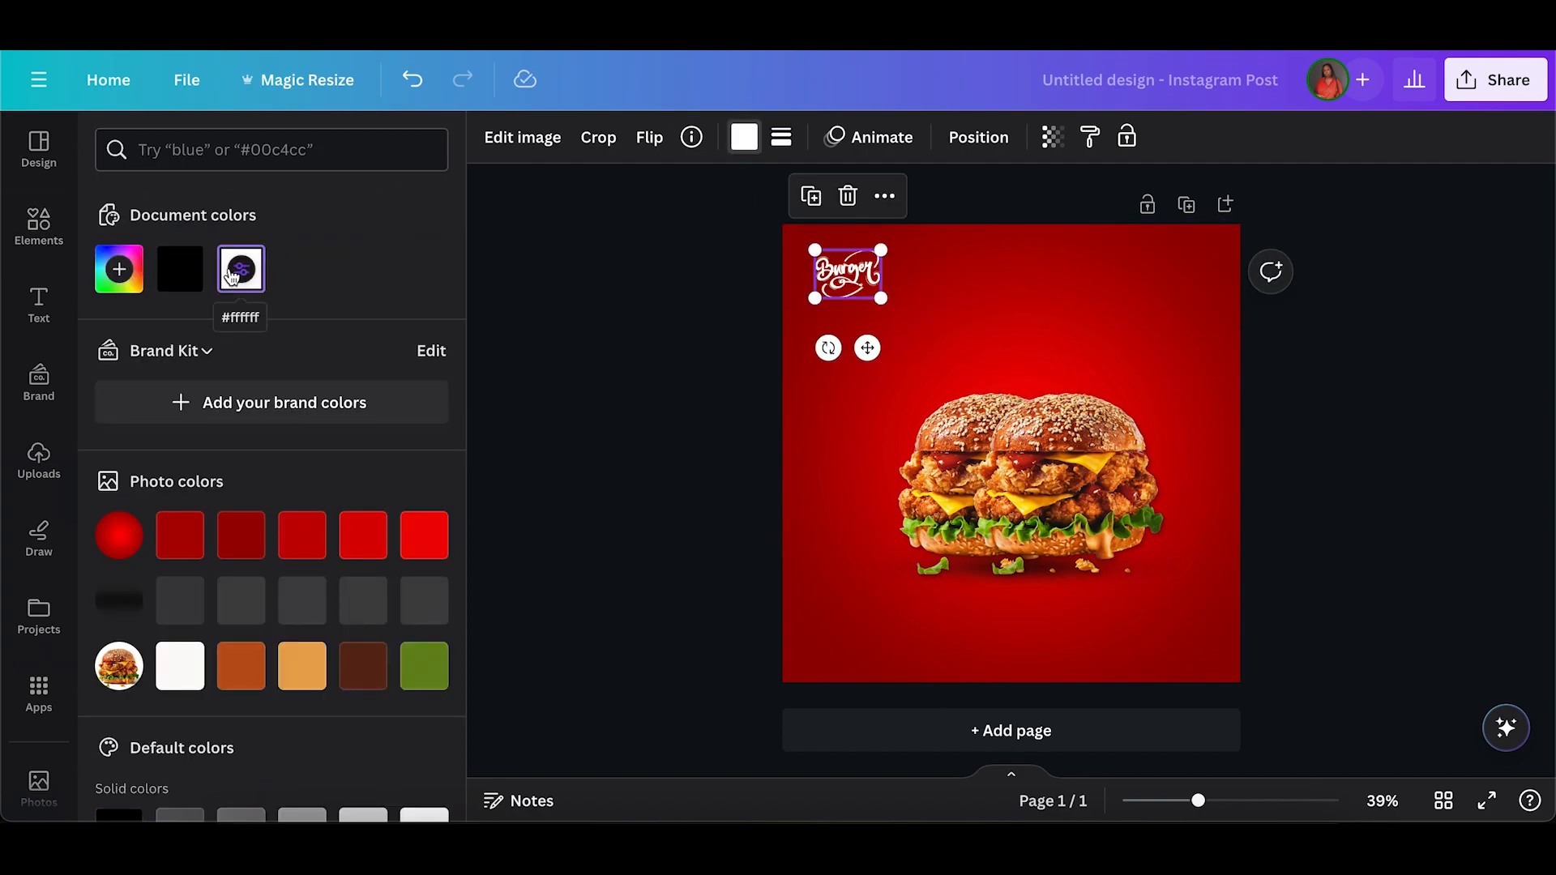
left_click(657, 296)
left_click(837, 271)
left_click_drag(837, 271, 839, 278)
left_click(620, 323)
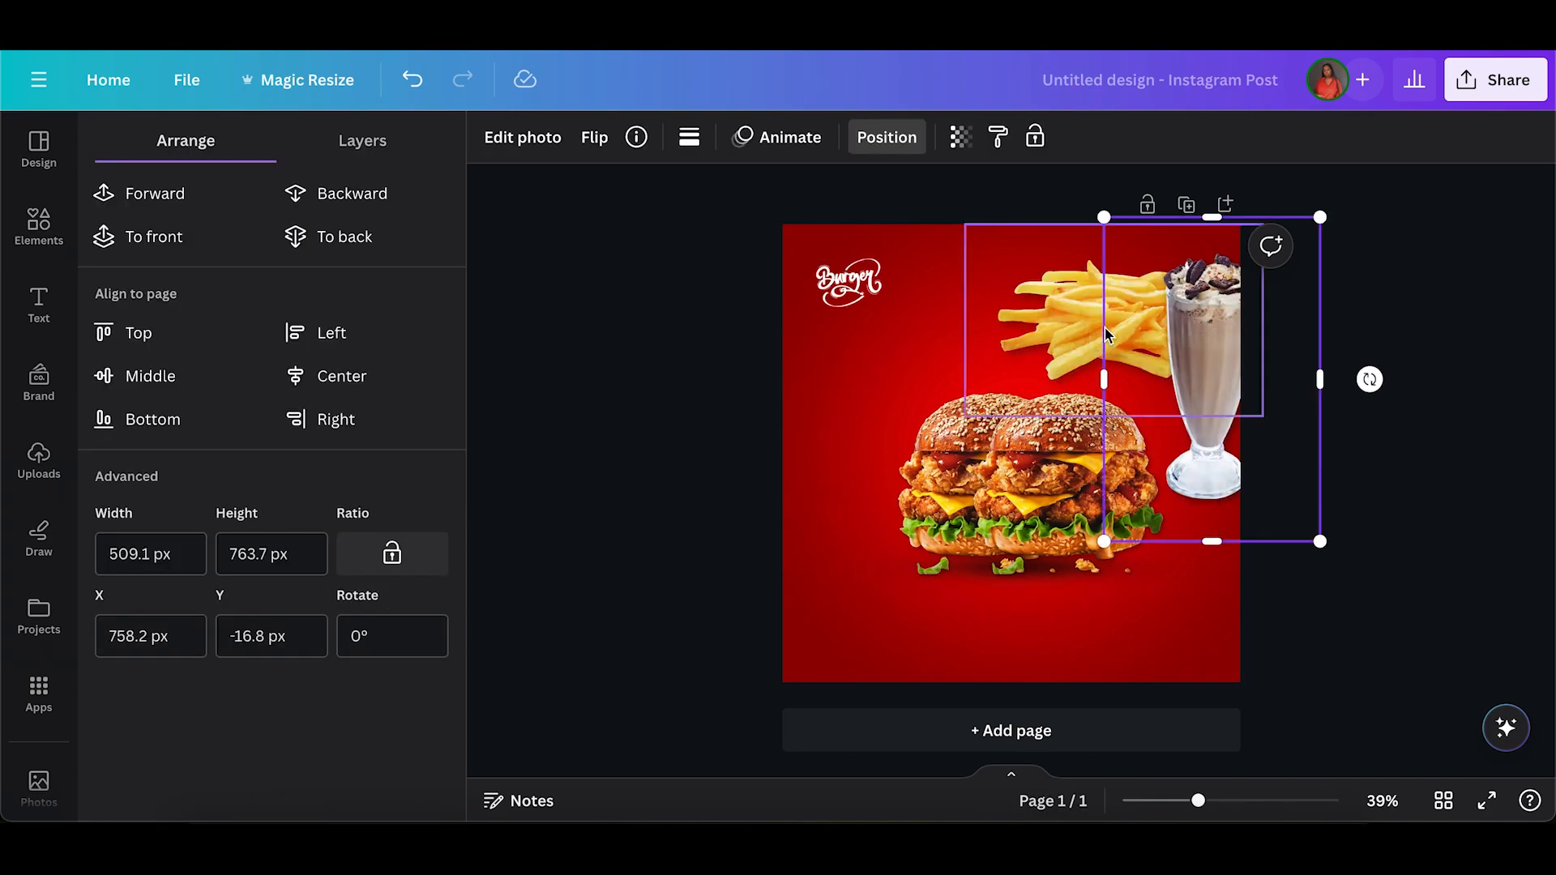
Move the fries and milkshake together to the left so both visible items sit fully within the page.
left_click(1031, 301, "shift")
mouse_move(1031, 301)
left_mouse_down()
mouse_move(932, 328)
mouse_move(1028, 260)
mouse_move(1025, 299)
mouse_move(1000, 304)
left_mouse_up()
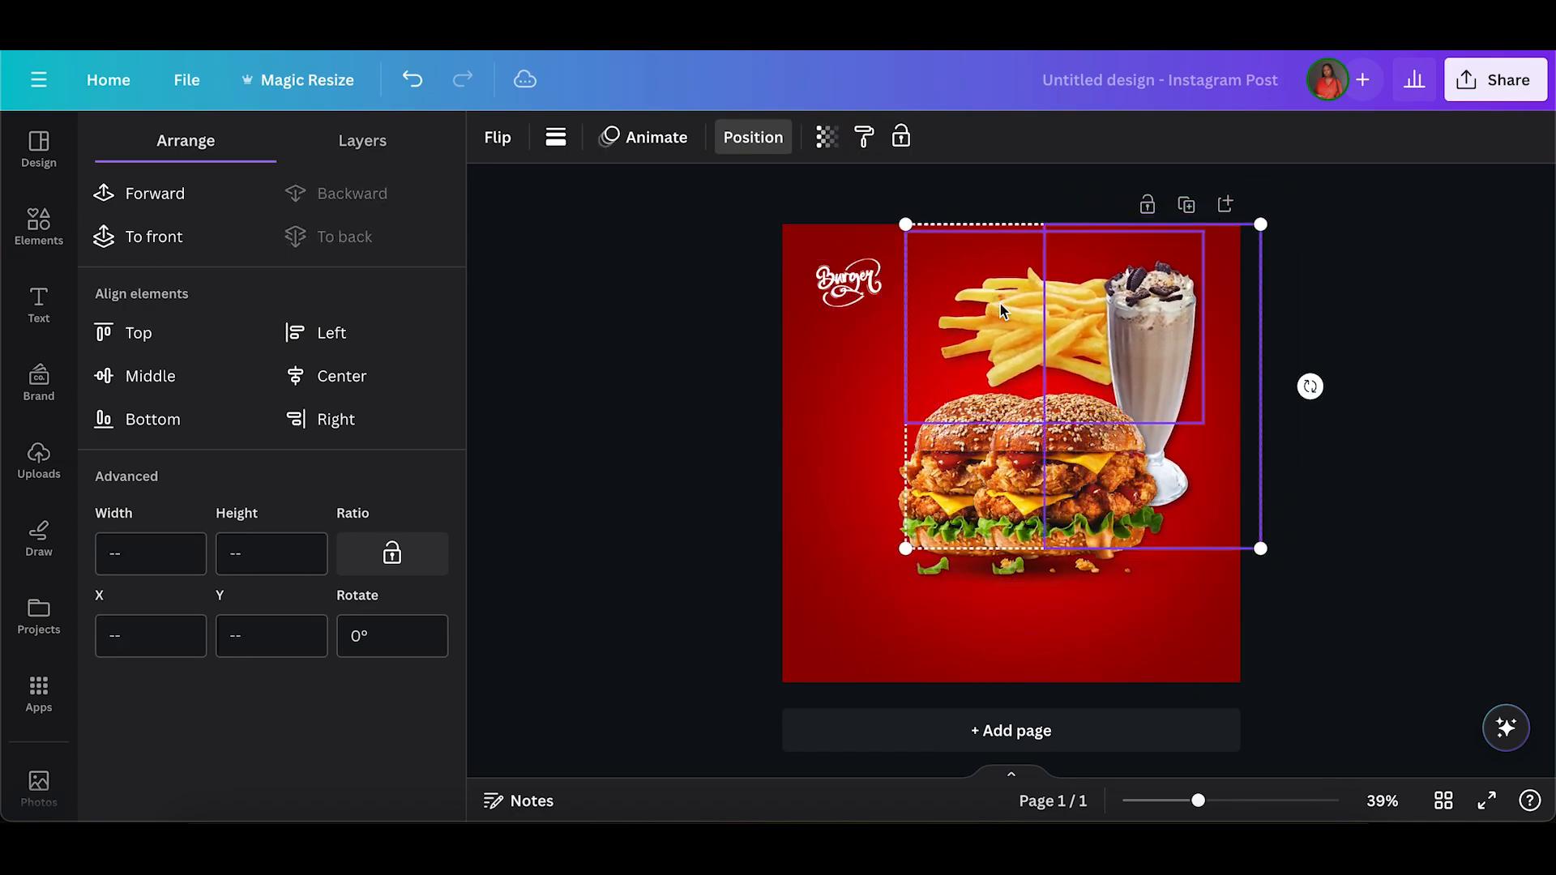
left_click(722, 442)
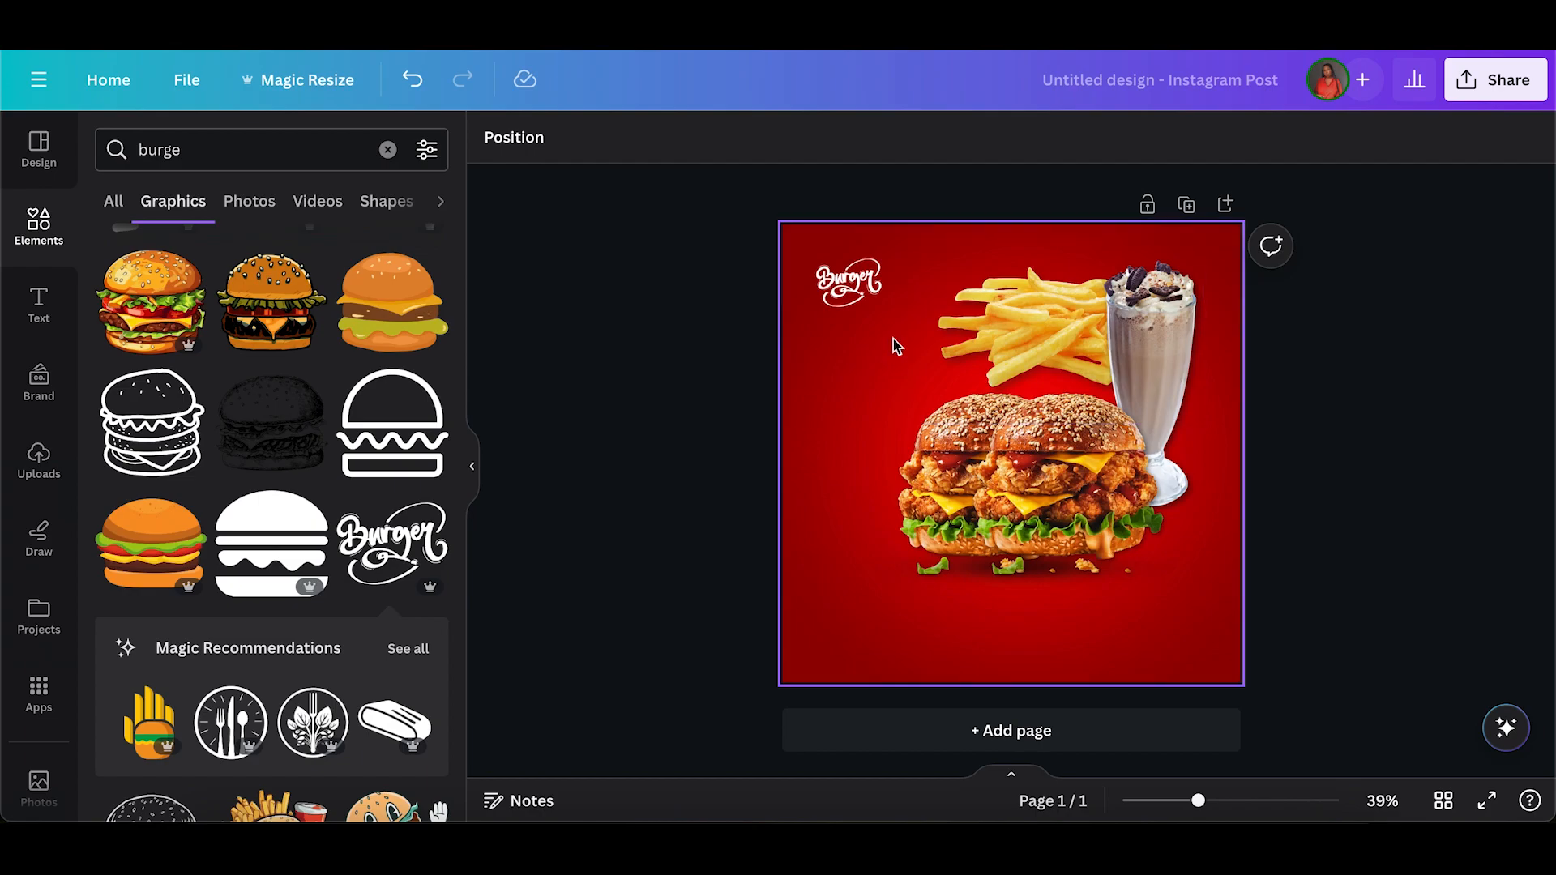
Move the milkshake slightly right and down, and place the fries behind the left burger so they stick out beside it.
left_click(947, 336)
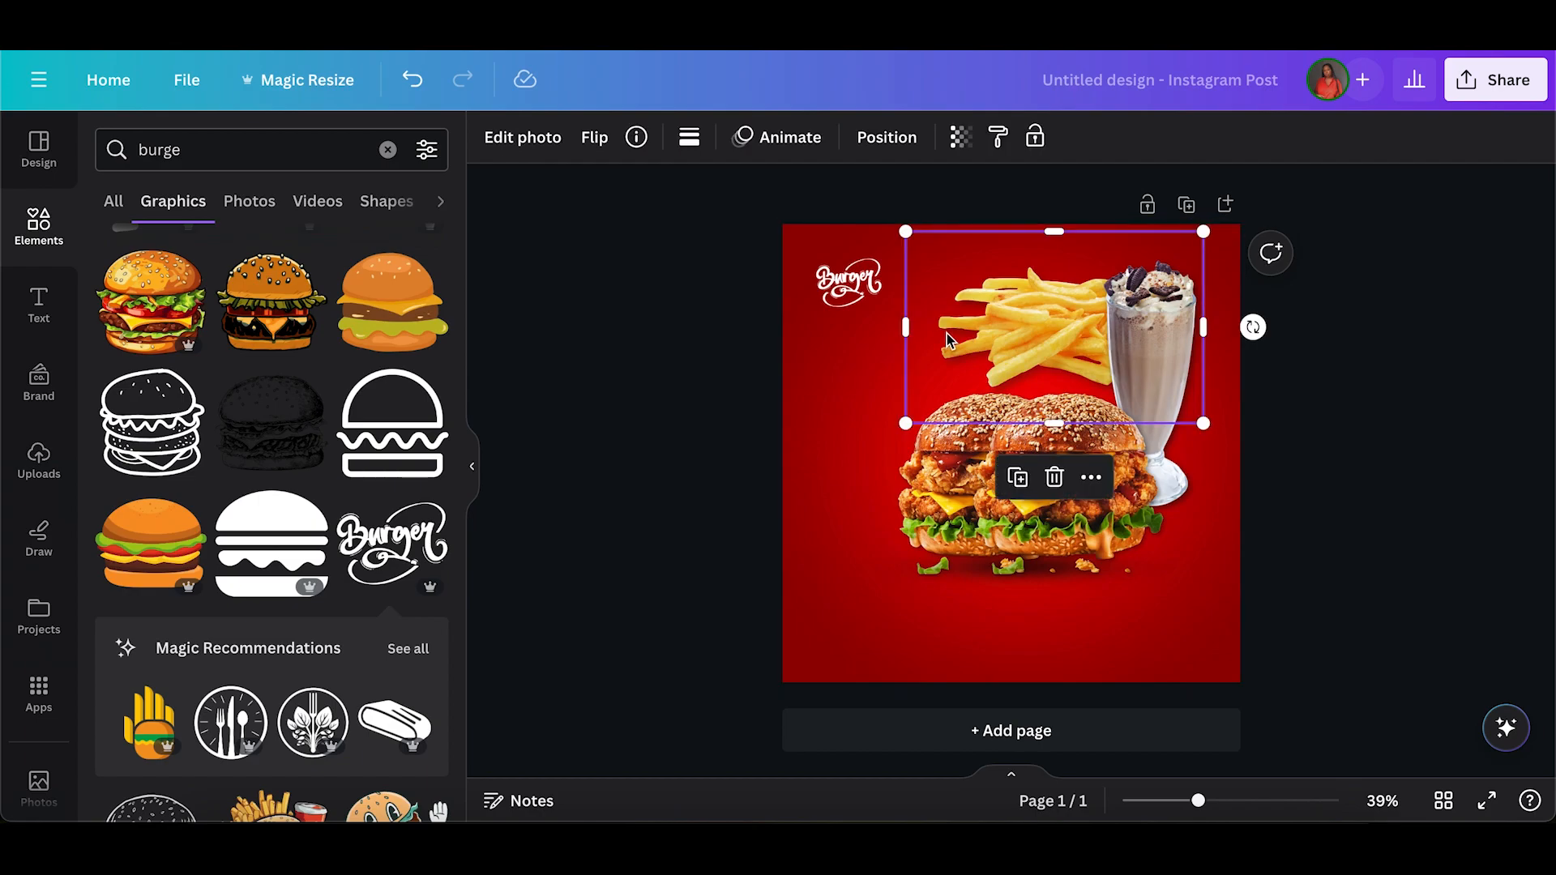
left_click(1166, 313)
mouse_move(1152, 298)
left_mouse_down()
mouse_move(1168, 328)
mouse_move(1220, 346)
mouse_move(1176, 318)
left_mouse_up()
left_click_drag(1008, 302, 941, 477)
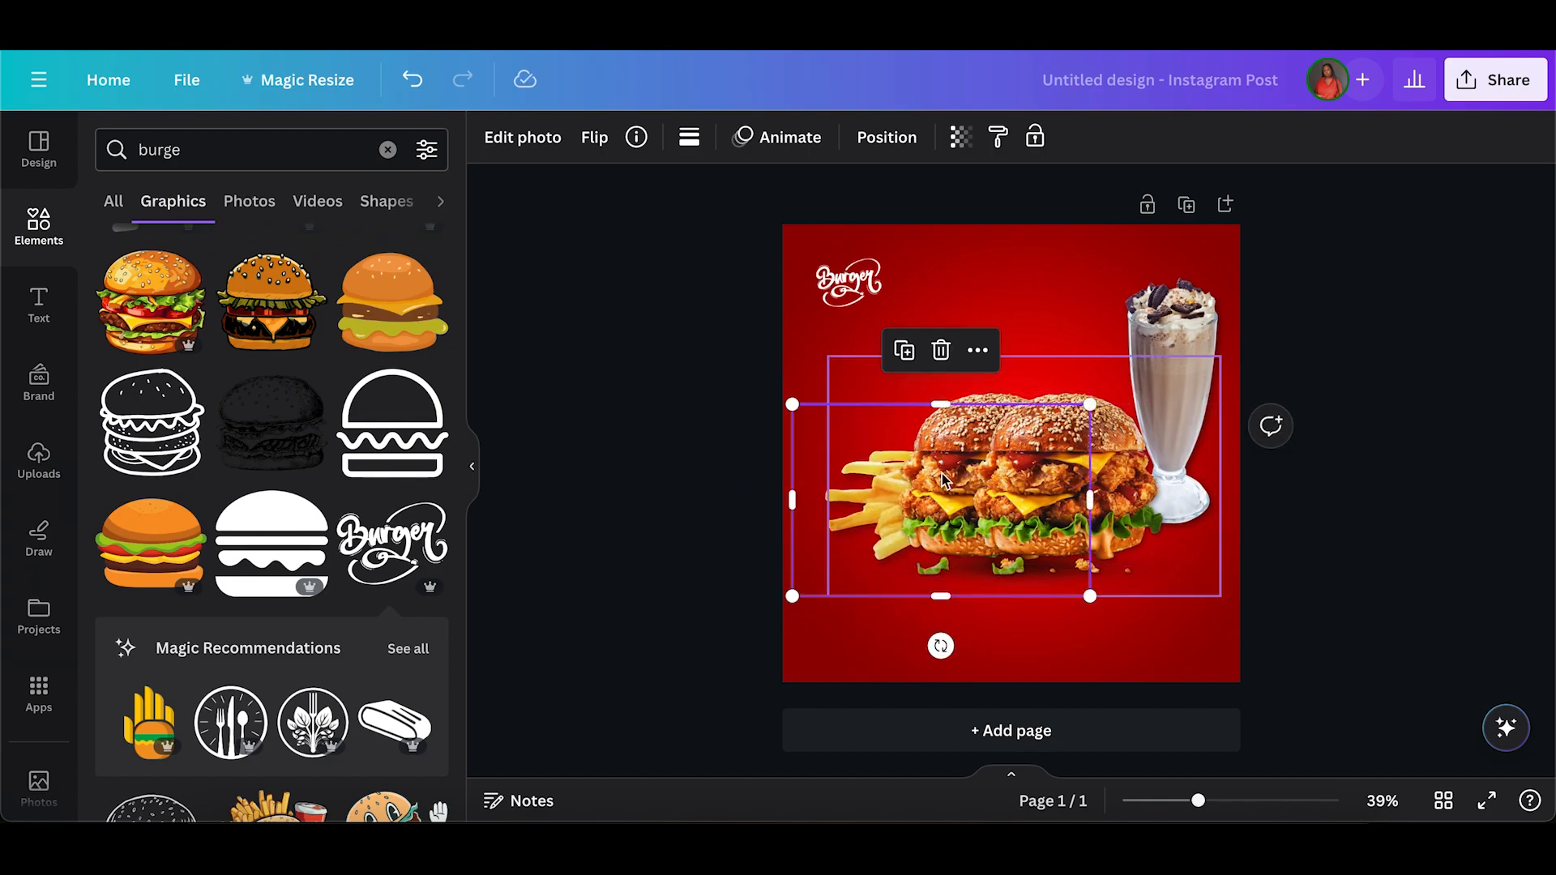
Flip the fries horizontally.
left_click(611, 151)
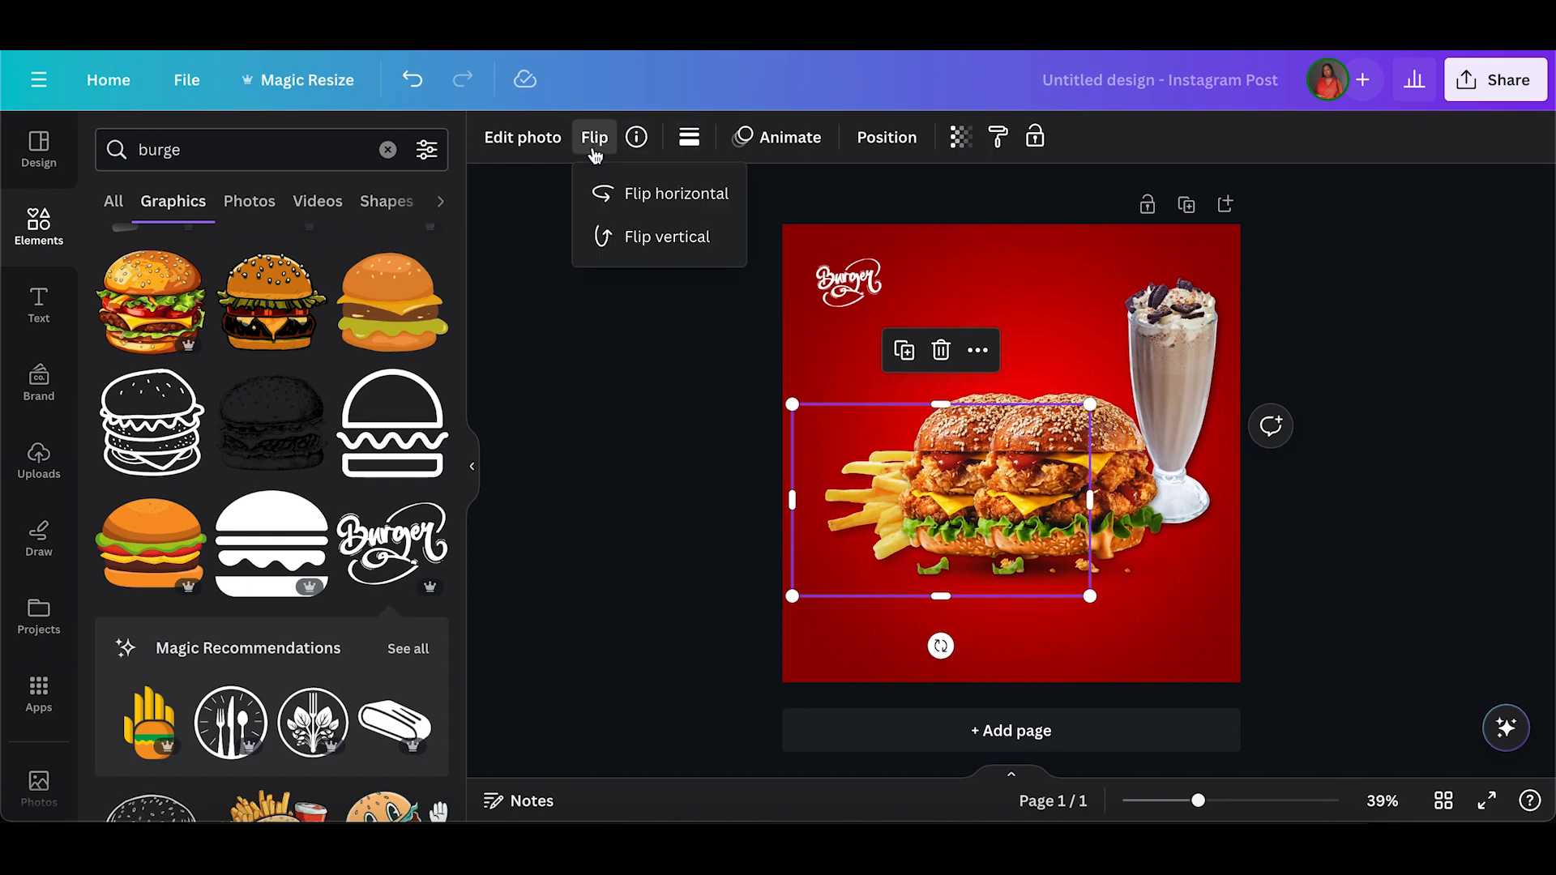
left_click(630, 193)
left_click(631, 517)
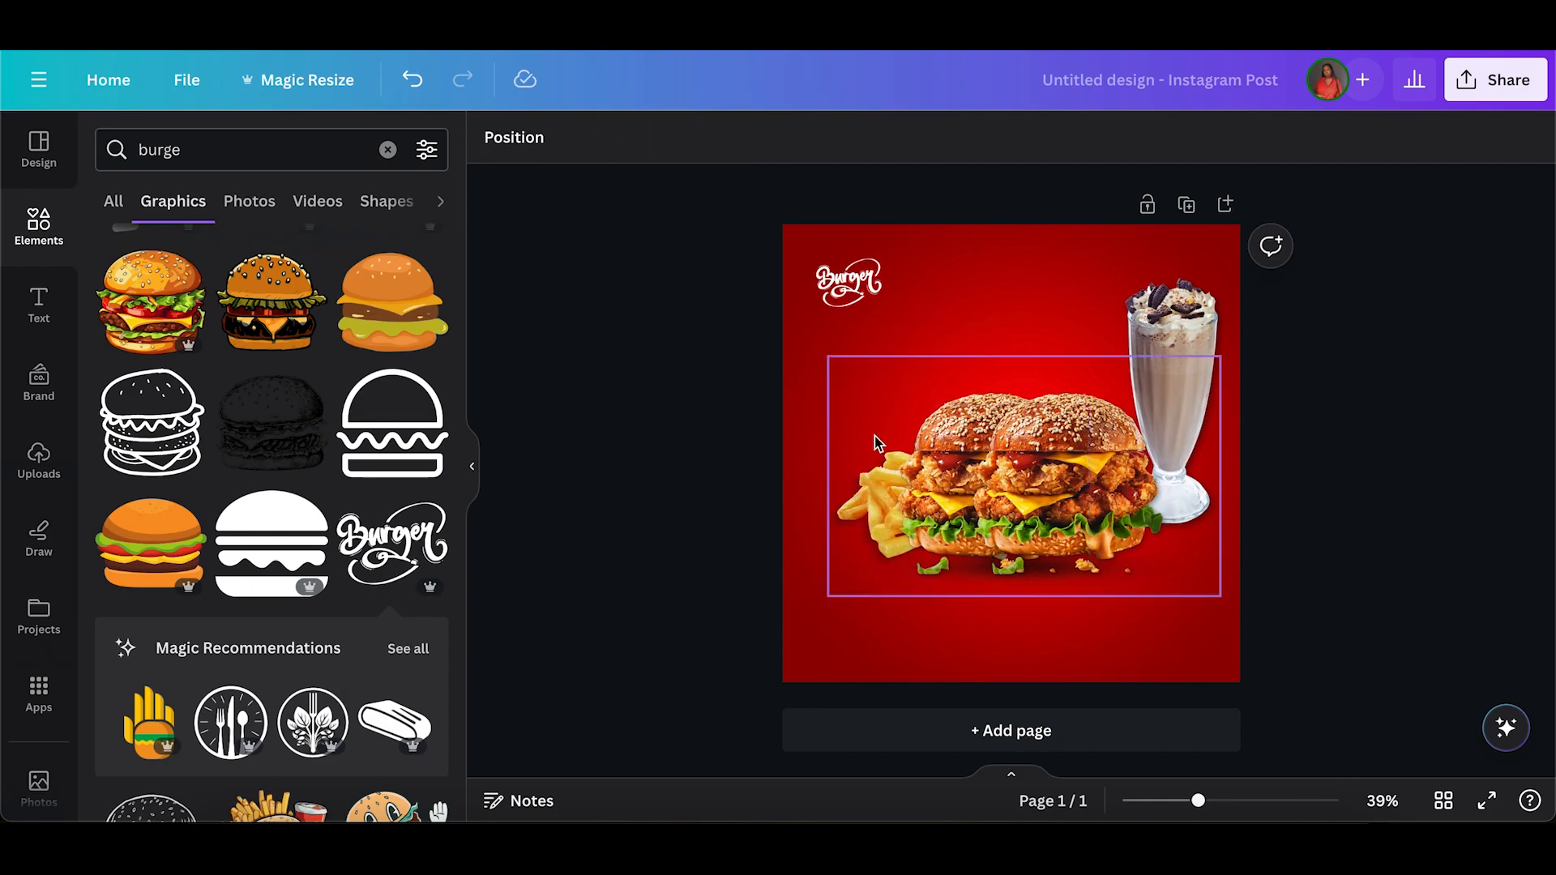
Tuck the fries closer behind the left burger and move the milkshake down and left behind the right burger.
left_click(803, 472)
left_click_drag(802, 472, 817, 459)
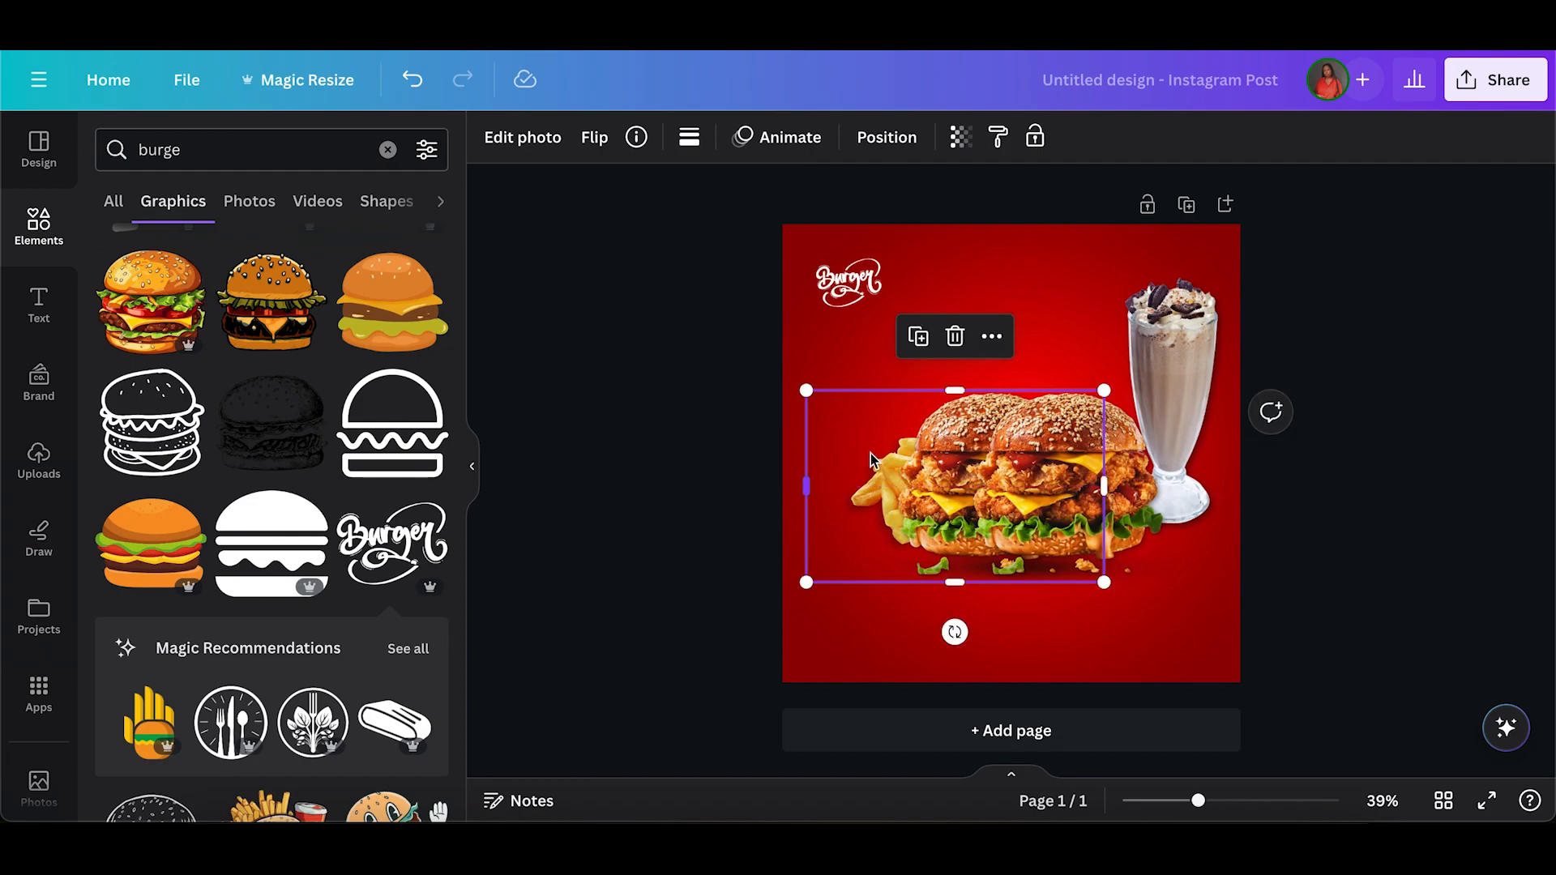
left_click_drag(1139, 332, 1112, 358)
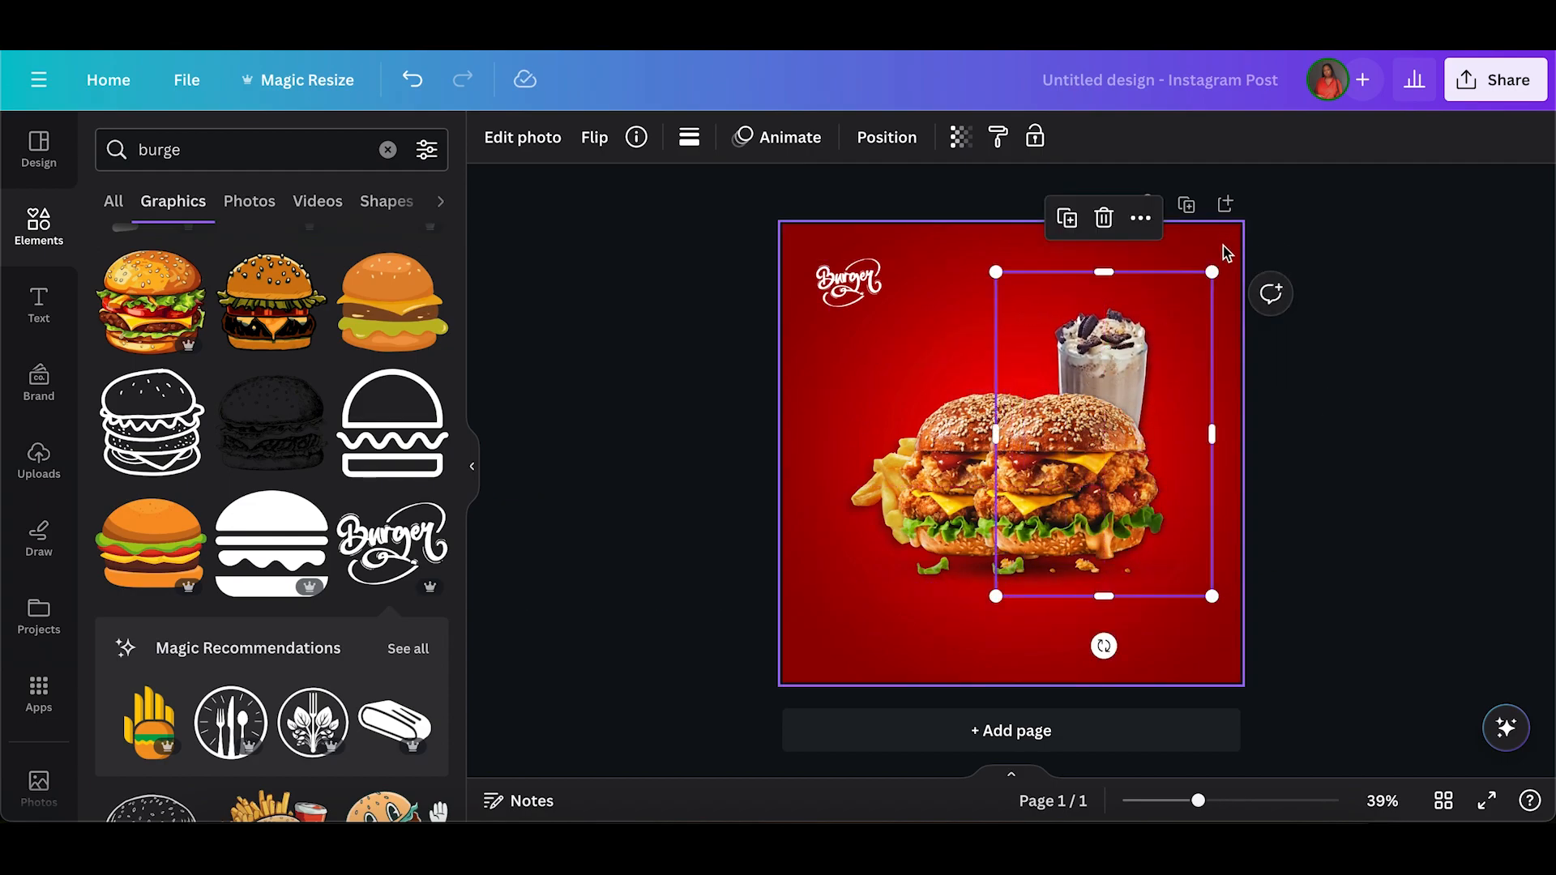
left_click_drag(1212, 269, 1156, 357)
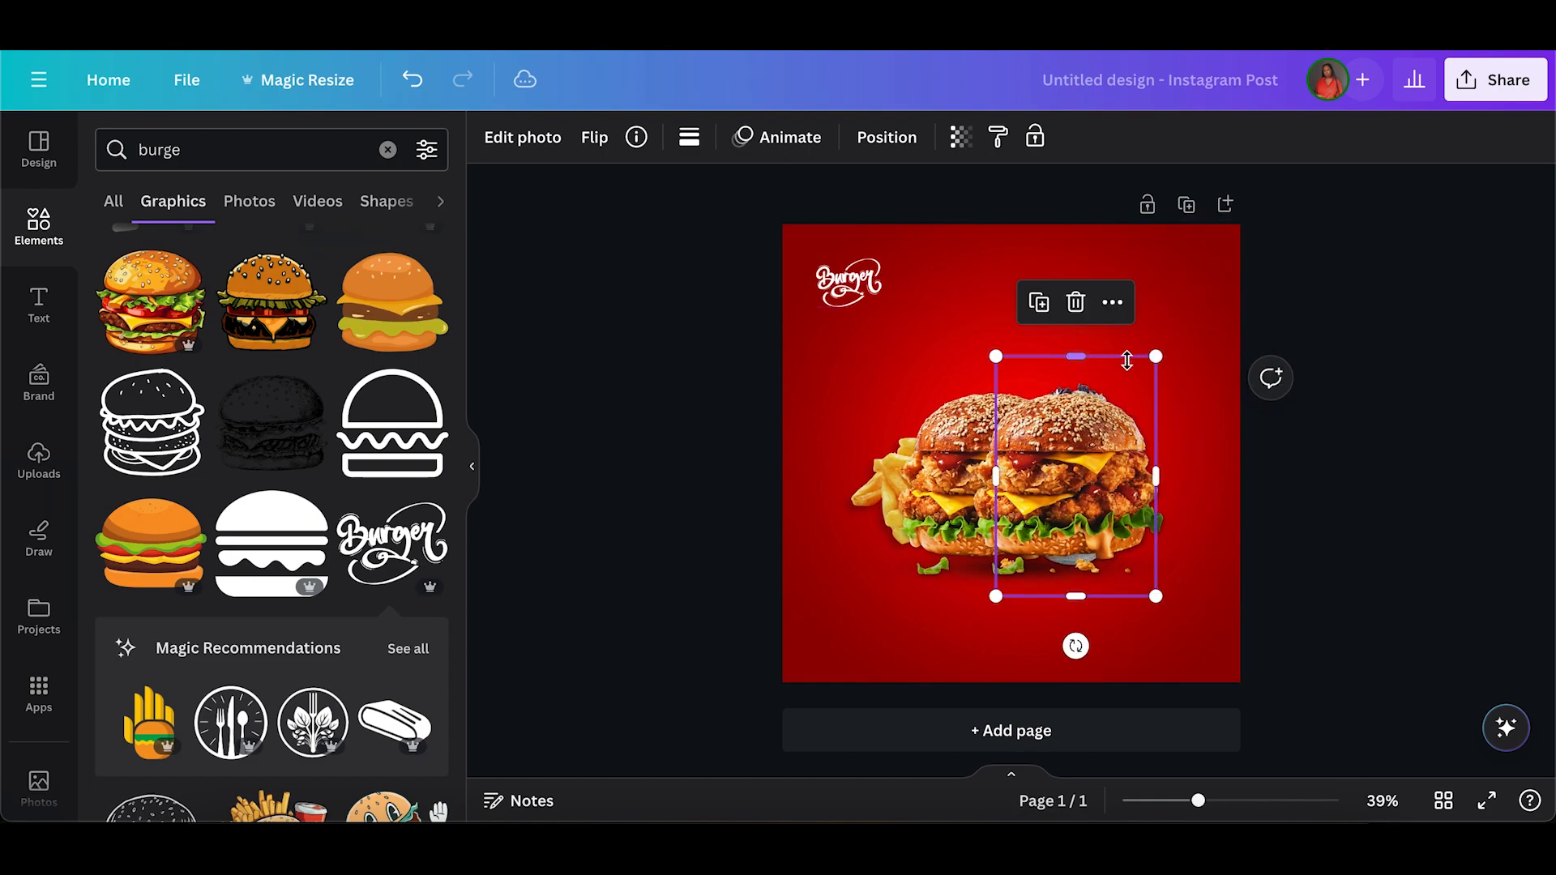
left_click(1139, 386)
key("ctrl+z")
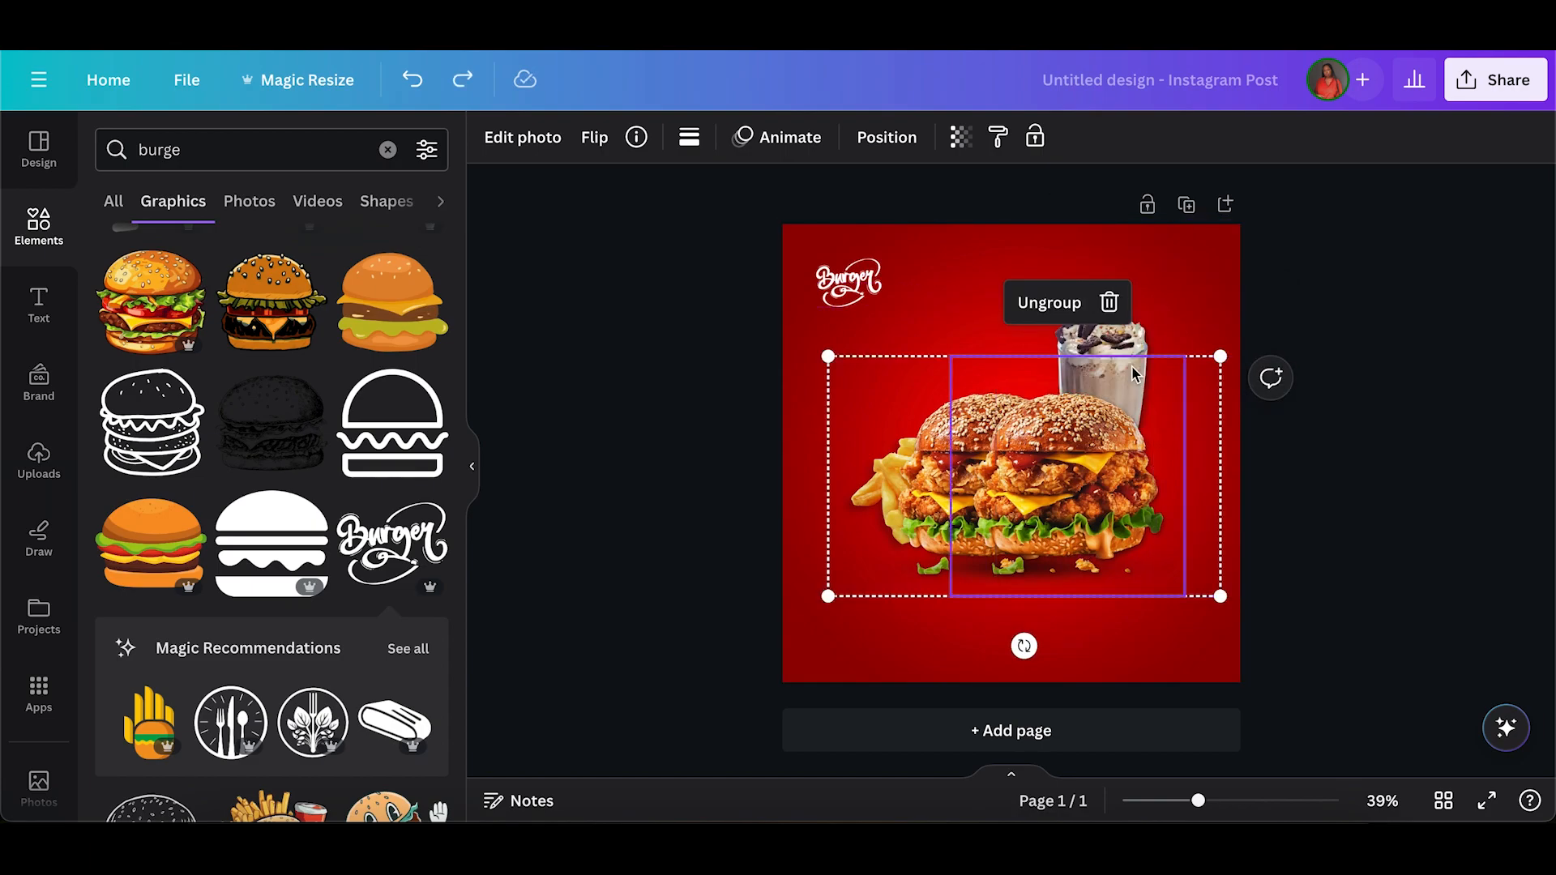
Scale the milkshake down a little and place it behind the burgers, rising above the gap between them.
left_click(1186, 322)
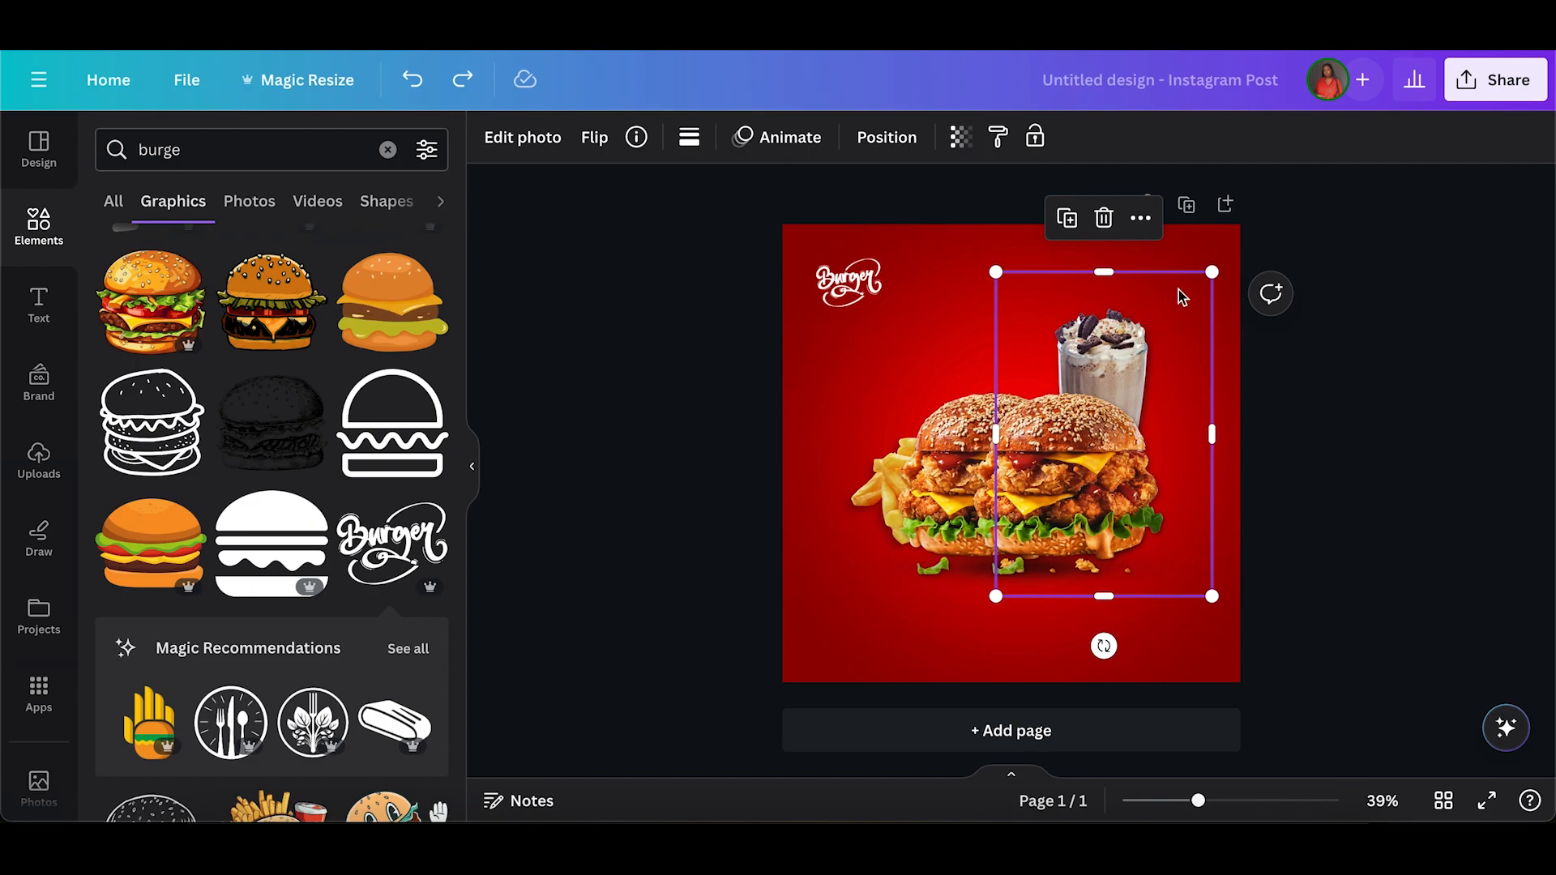
left_click_drag(1213, 271, 1119, 315)
left_click(788, 504)
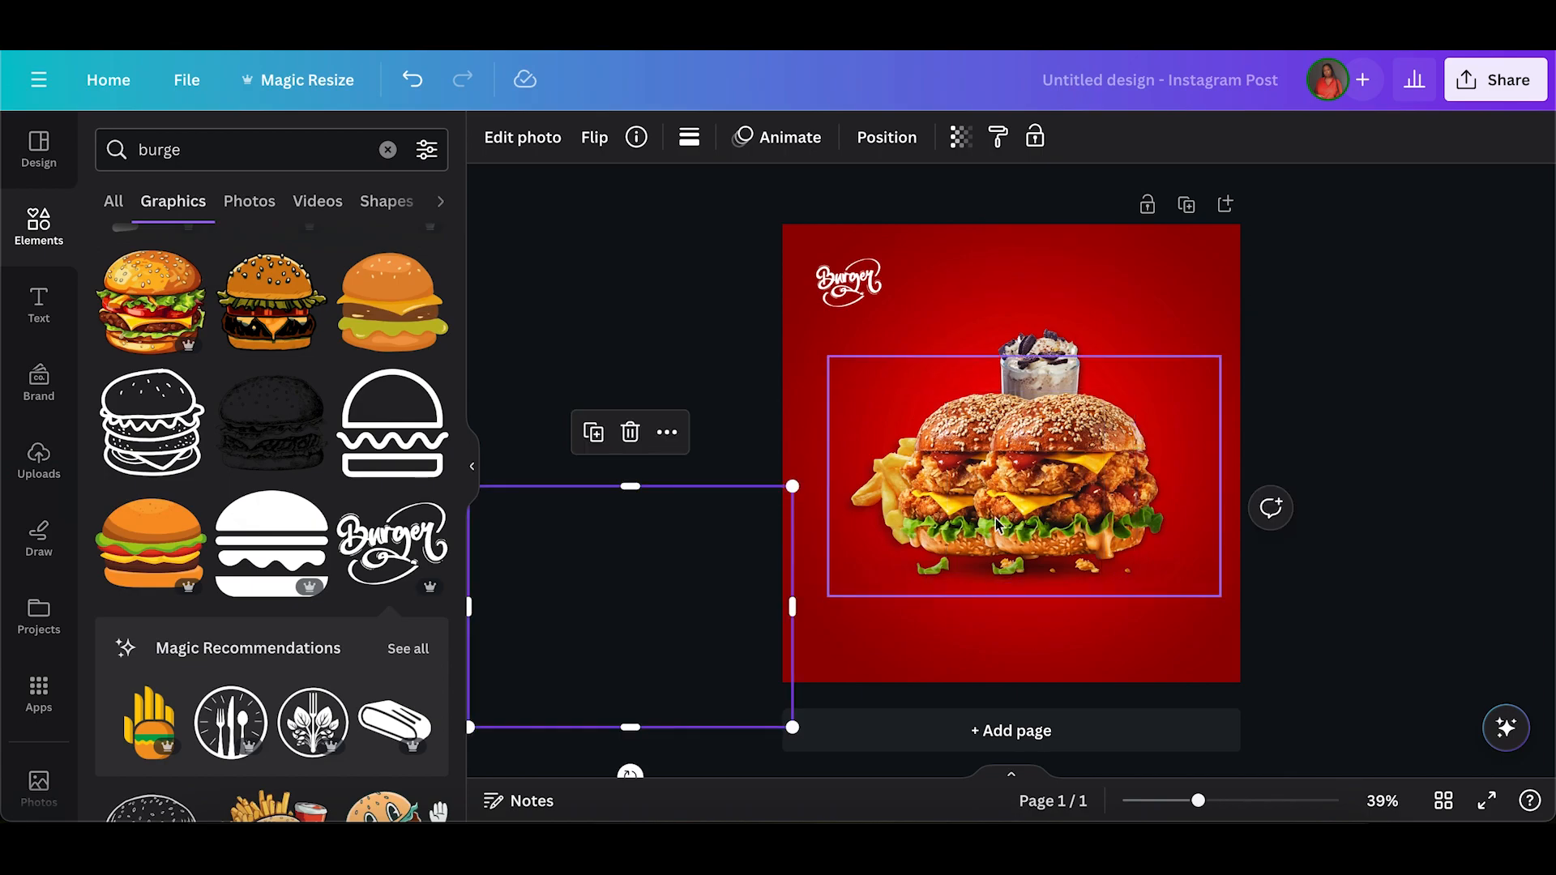
Group the burgers, fries and milkshake, and place the group centred horizontally and slightly lower on the page.
left_click_drag(1275, 646, 1002, 432)
left_click(948, 283)
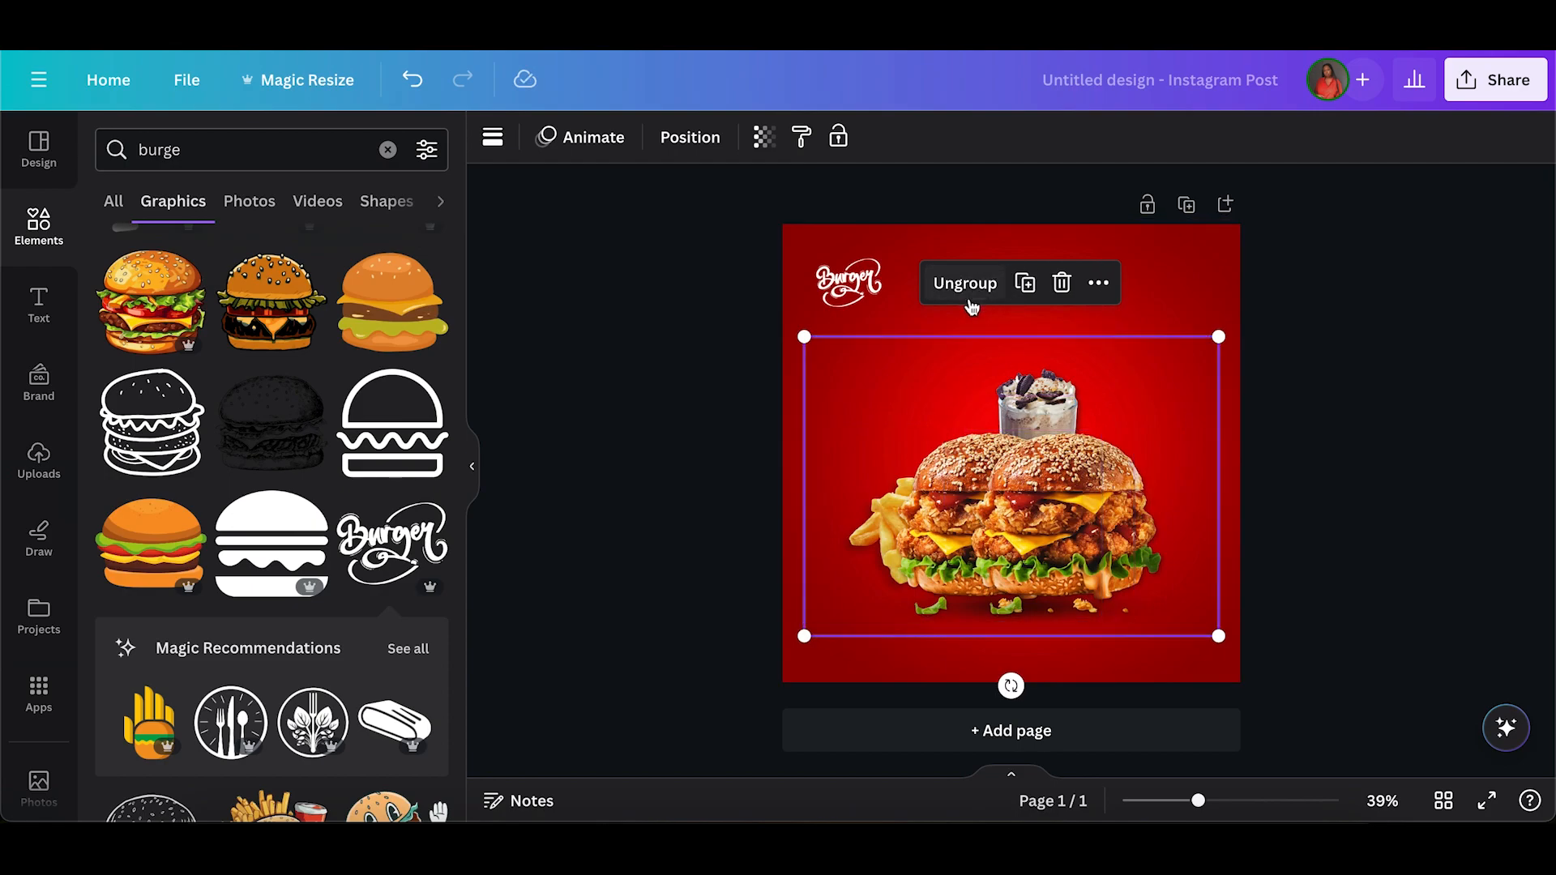
left_click(645, 500)
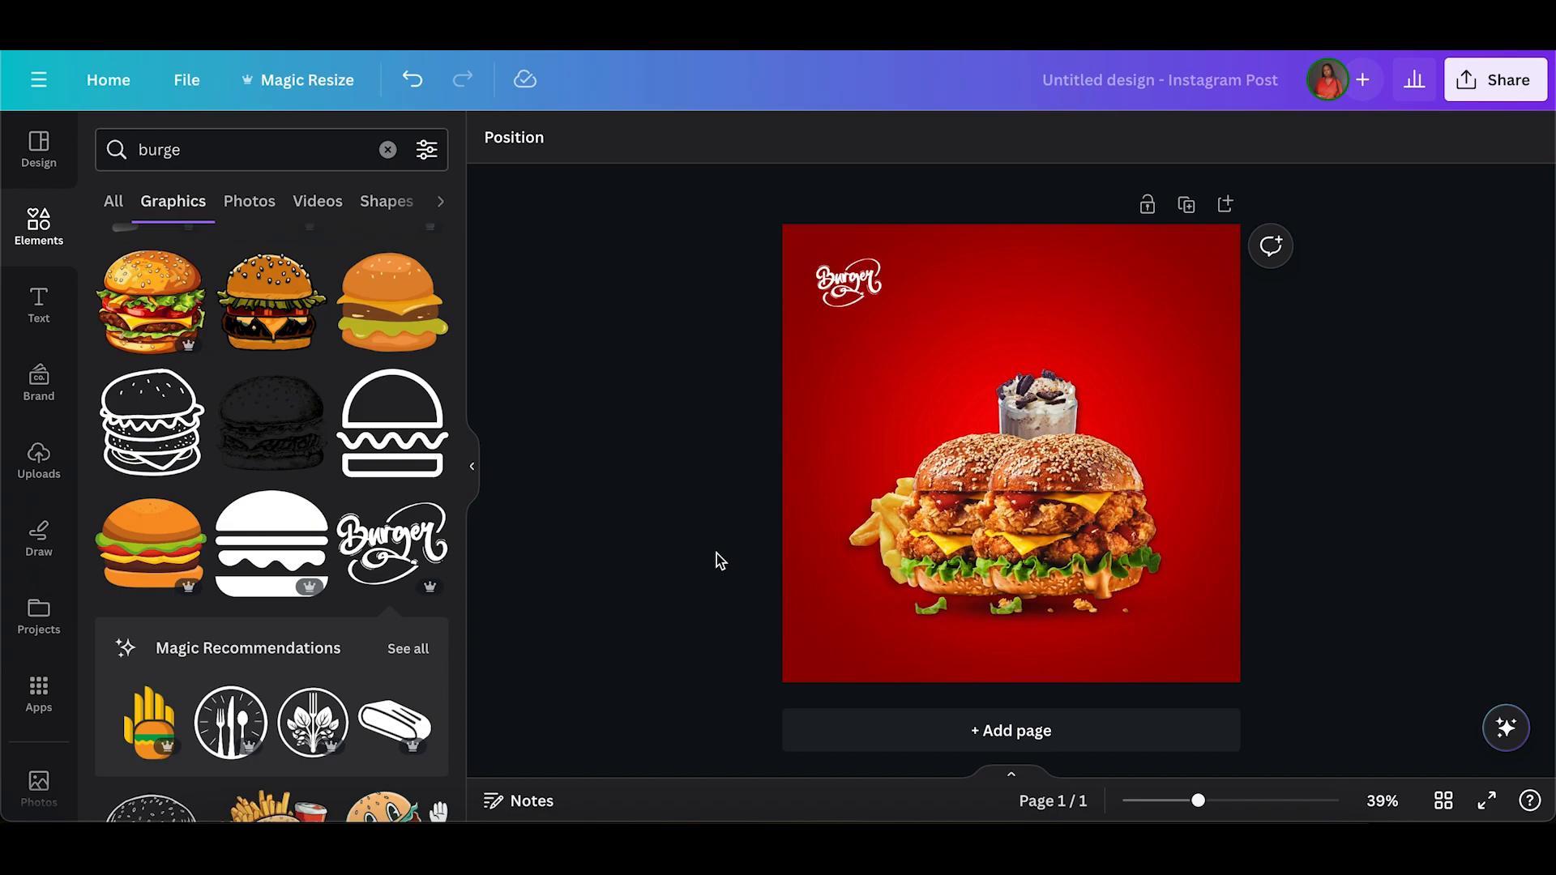
left_click_drag(949, 480, 948, 467)
left_click(703, 501)
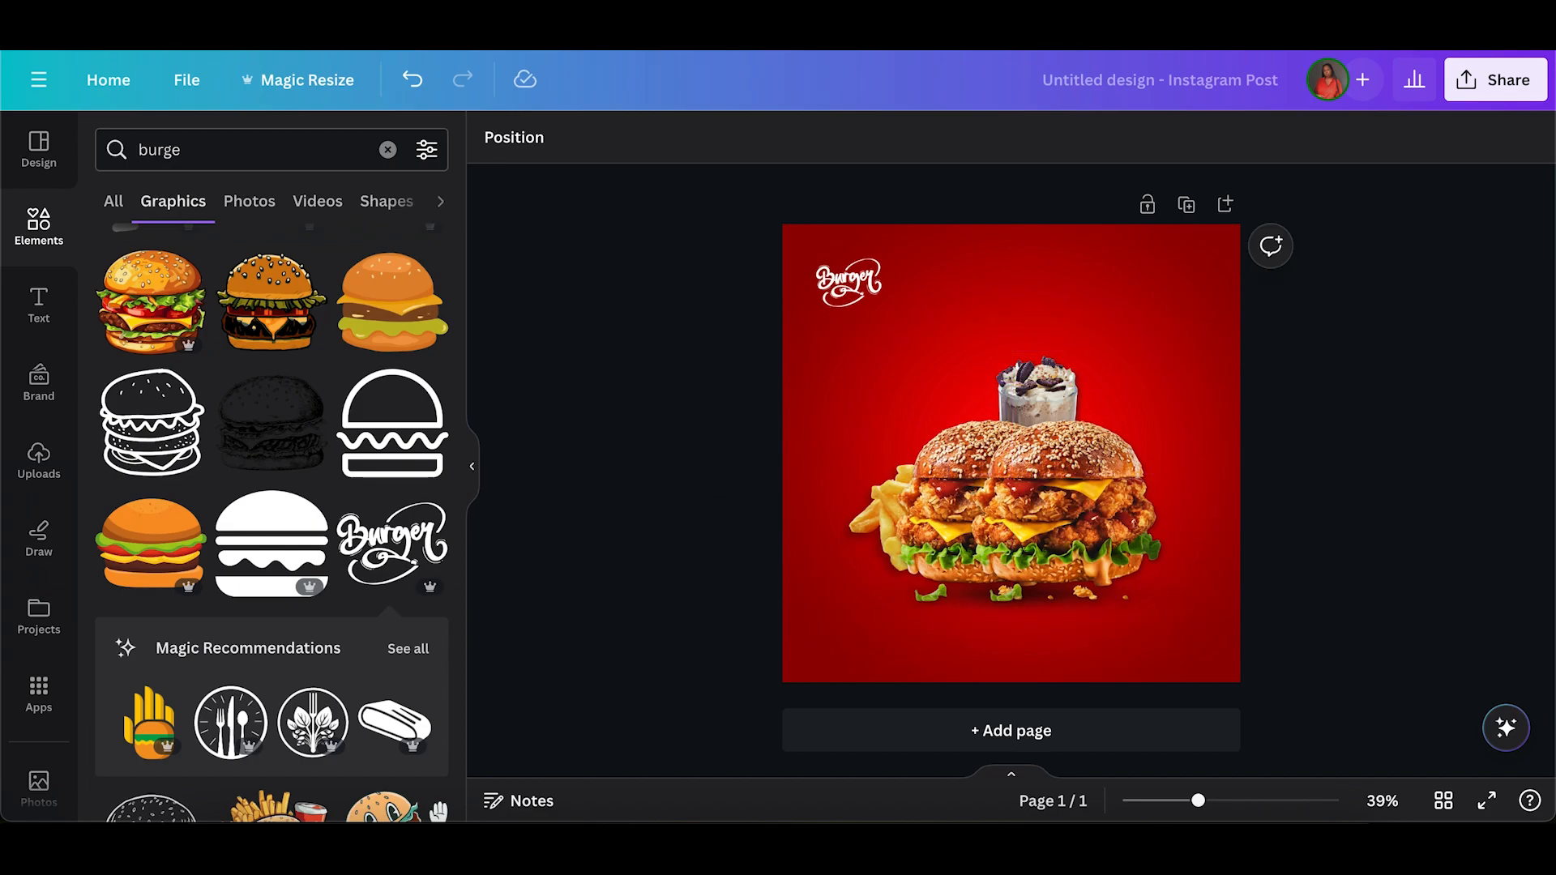
Search the element graphics for "fire".
left_click(178, 148)
double_click(177, 147)
type("fire")
key("Return")
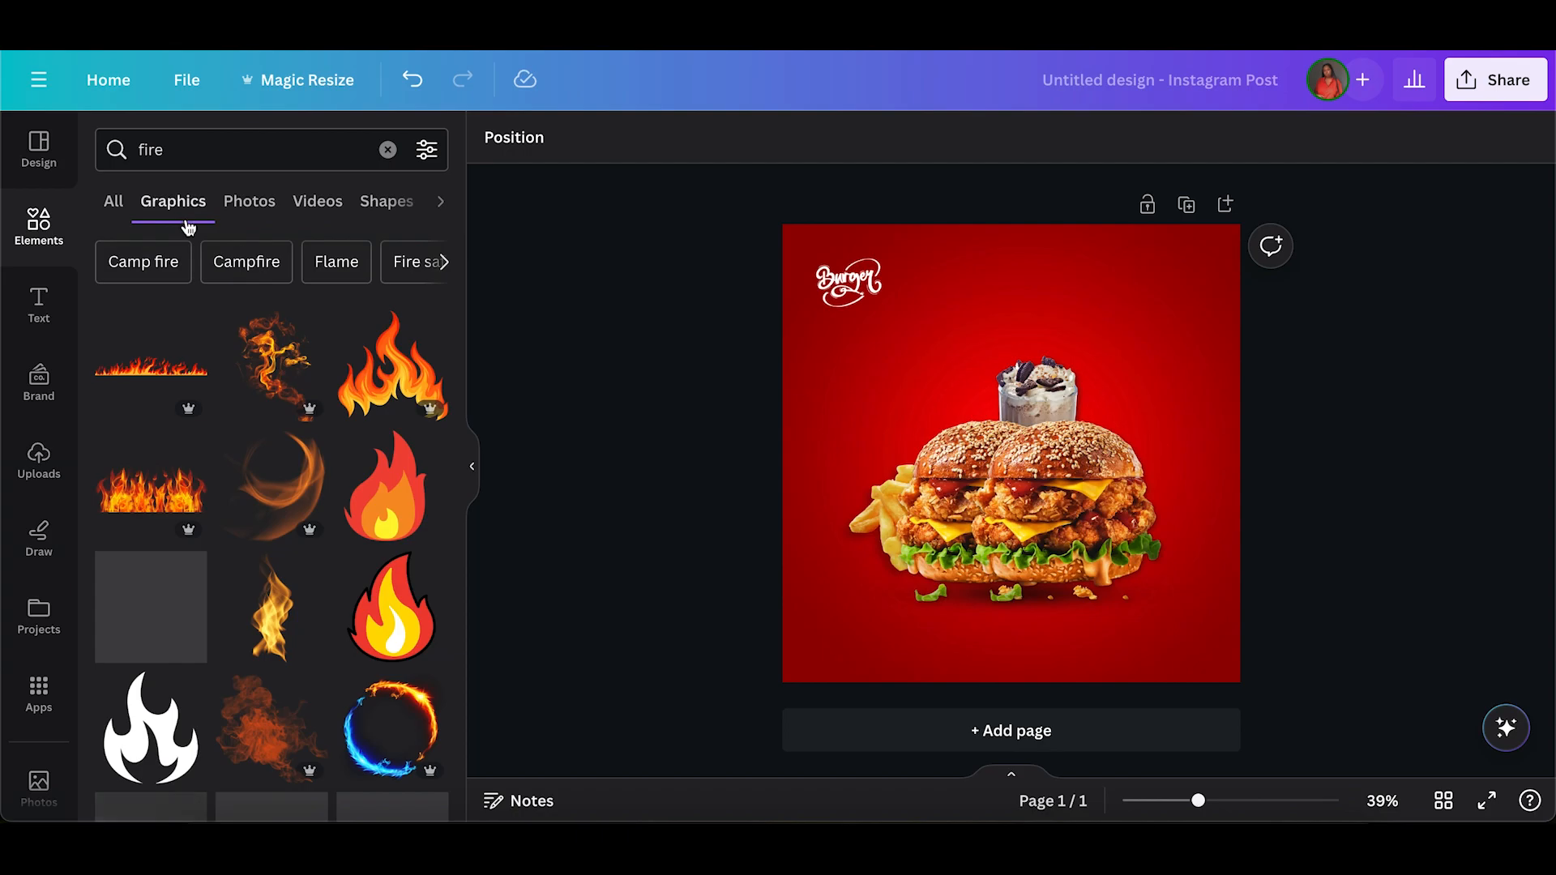
Add the swirling smoky flame graphic and rotate it so its flames curl inward across the page's left edge.
left_click(255, 349)
left_click_drag(1005, 403, 713, 364)
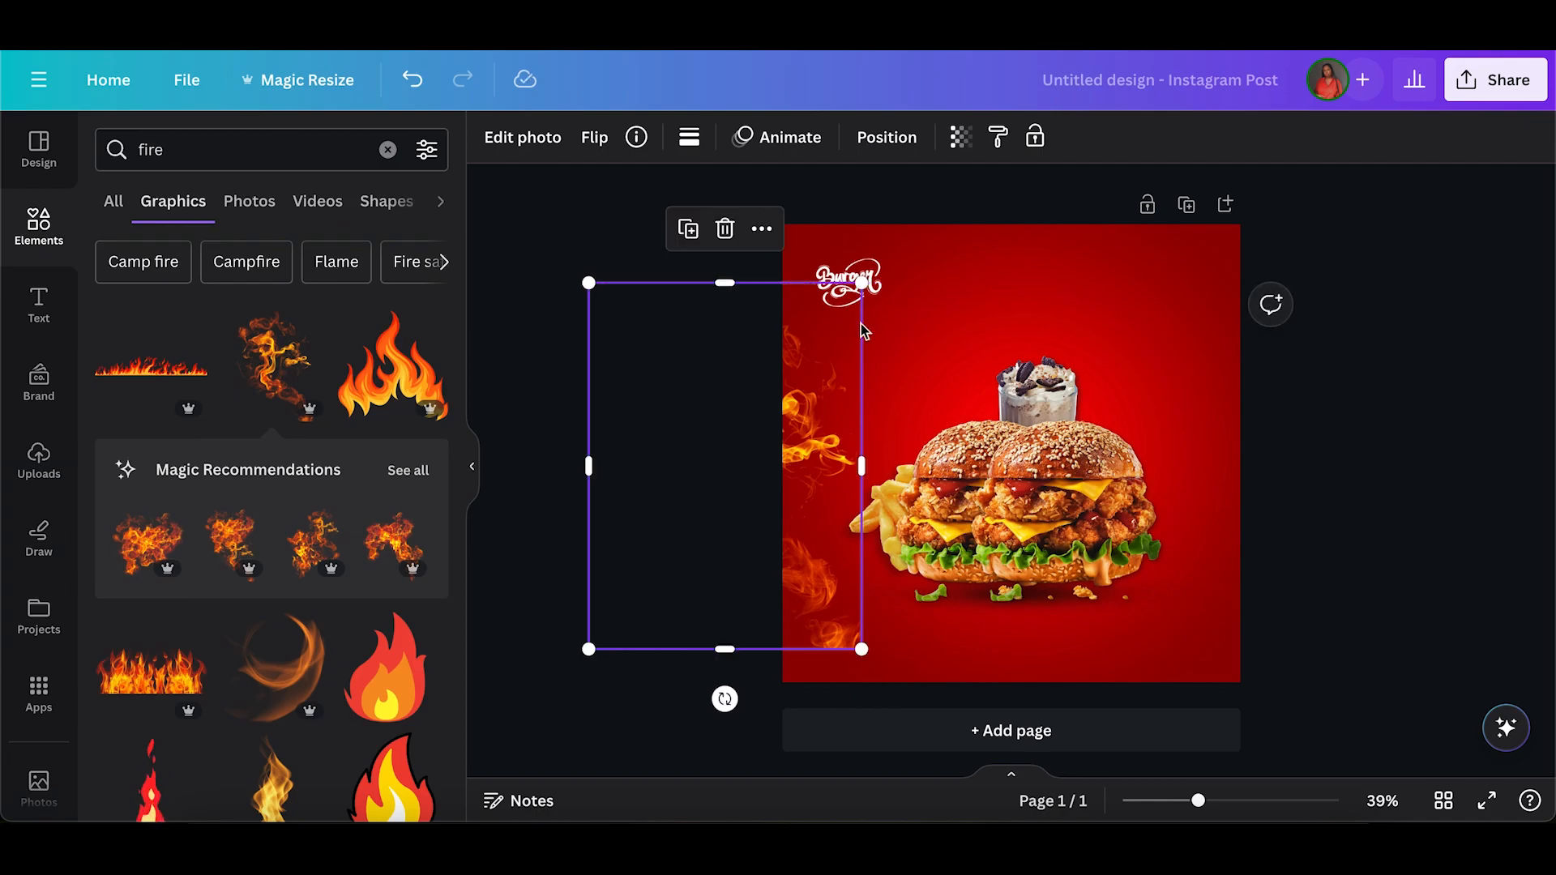
left_click_drag(722, 699, 616, 500)
left_click_drag(512, 561, 596, 329)
left_click_drag(837, 496, 838, 419)
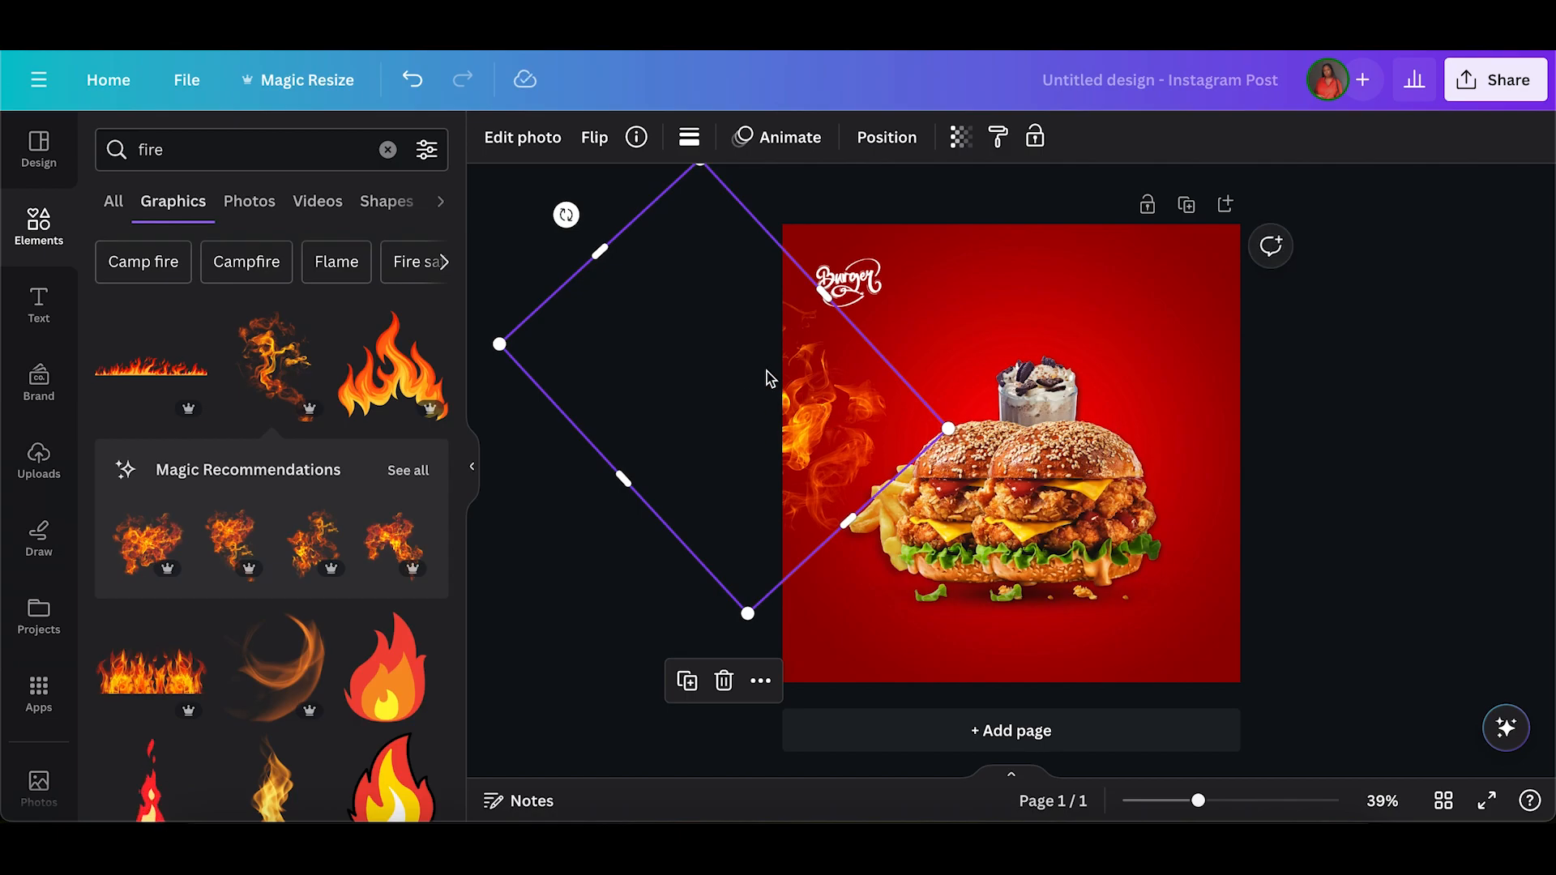
Add another swirling flame graphic from the fire recommendations and place it across the page's lower-right corner.
left_click(414, 471)
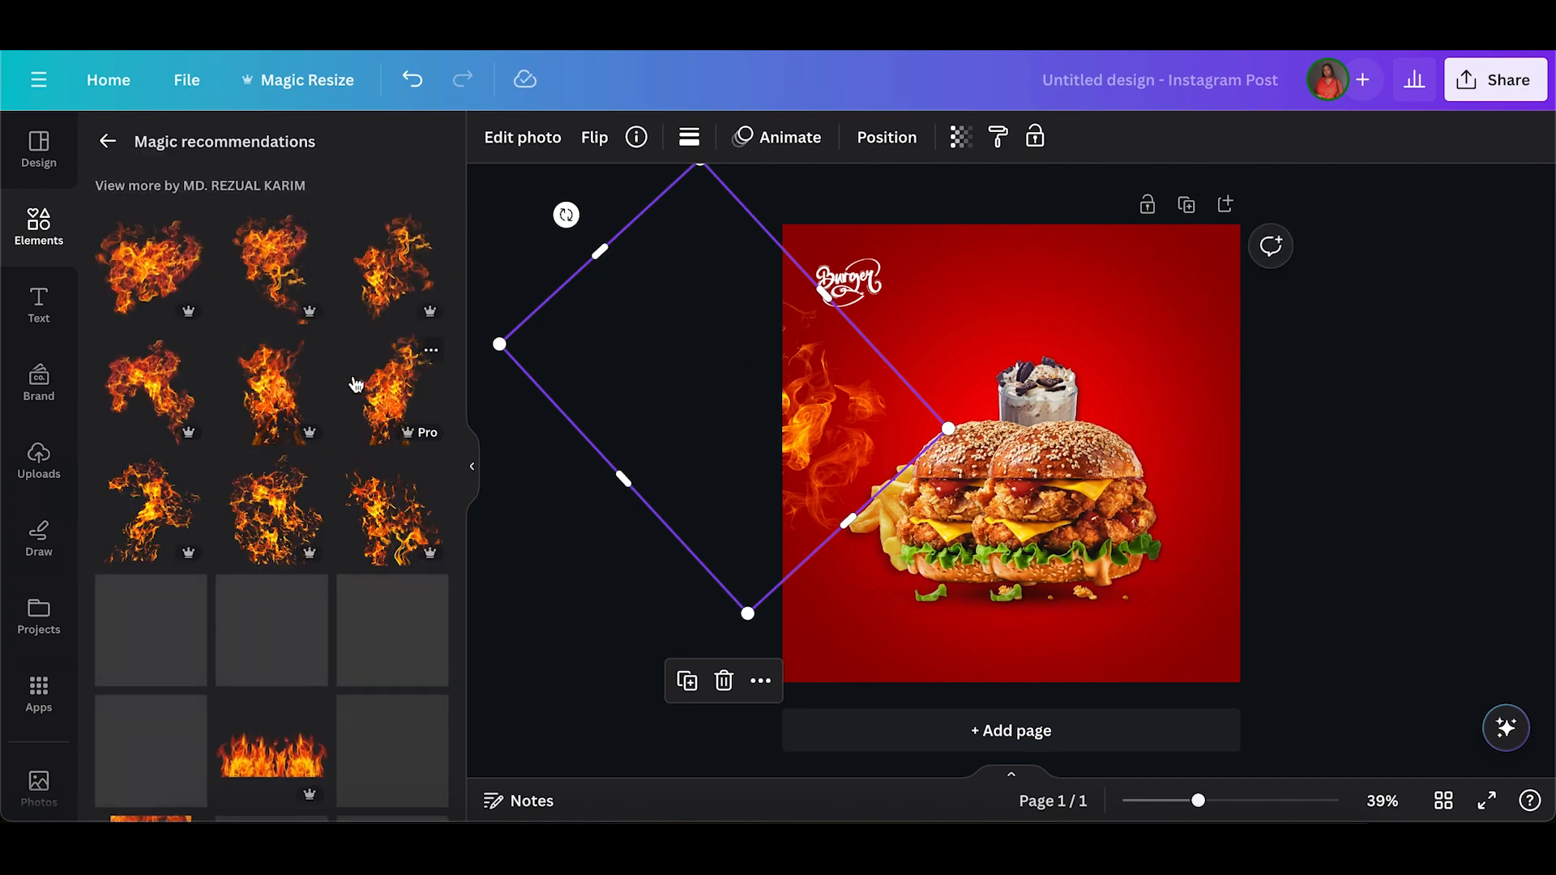
scroll(265, 465, "down", 1)
scroll(265, 464, "down", 3)
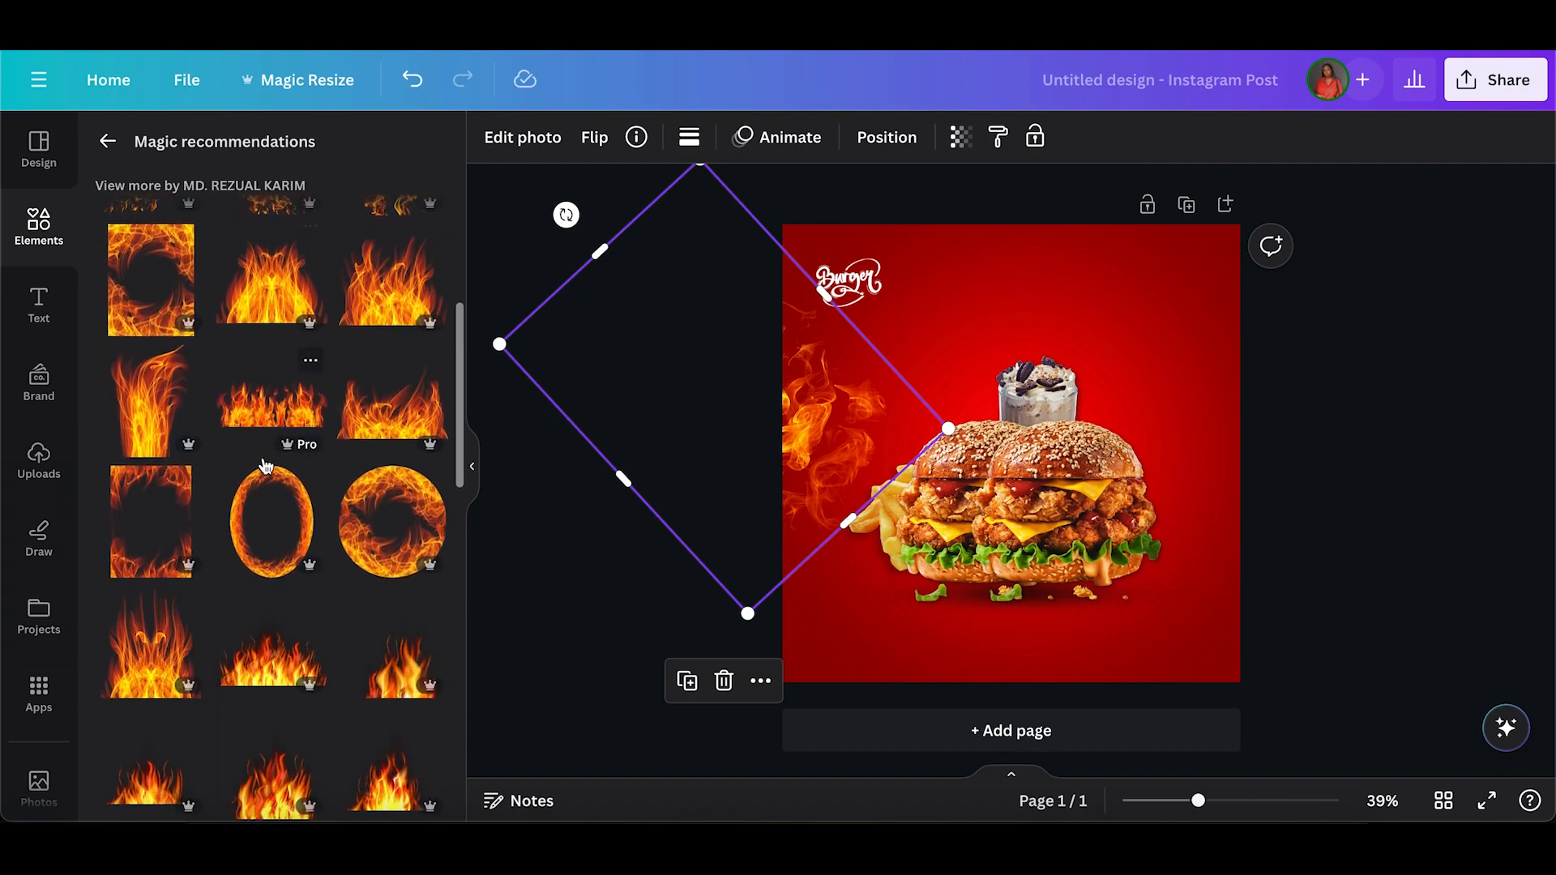
scroll(252, 381, "up", 4)
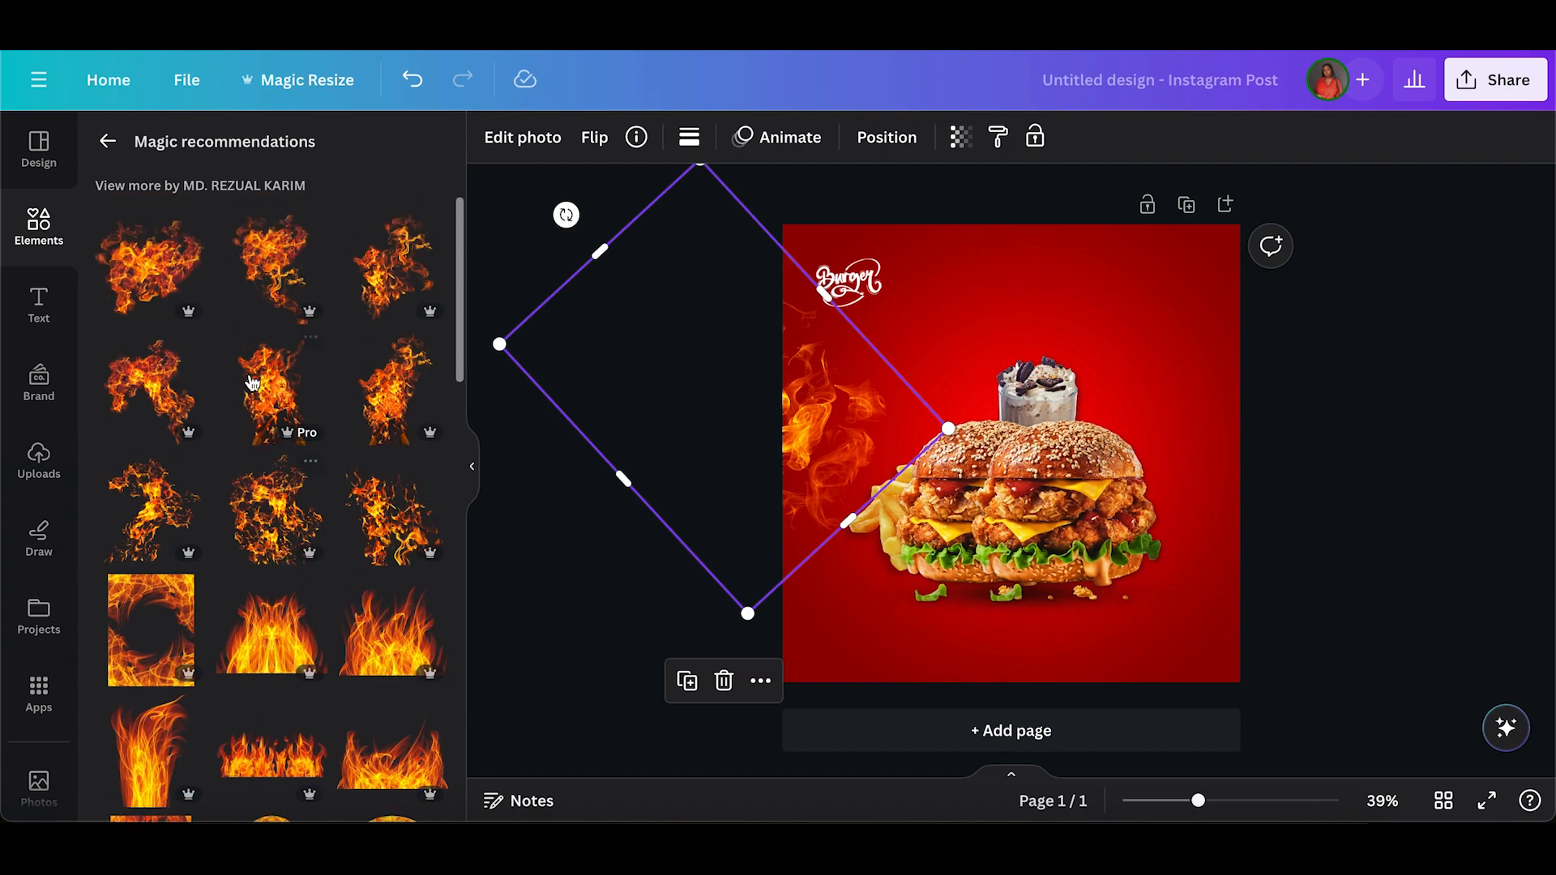
left_click(273, 274)
left_click_drag(1020, 373, 1365, 403)
left_click(406, 260)
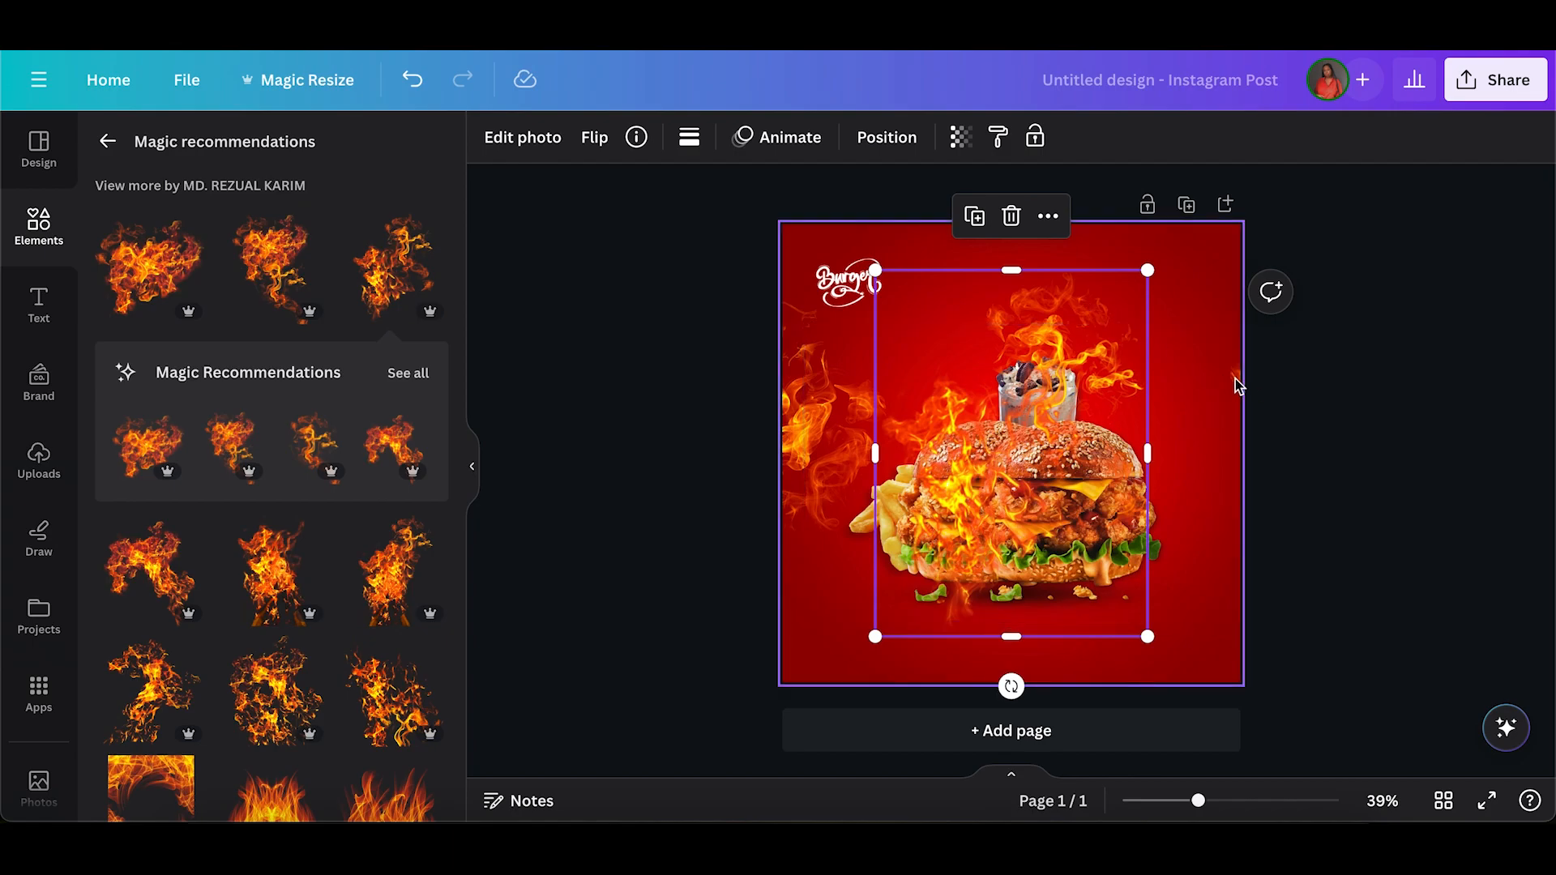
left_click(1320, 389)
key("Delete")
left_click_drag(1033, 334, 1274, 507)
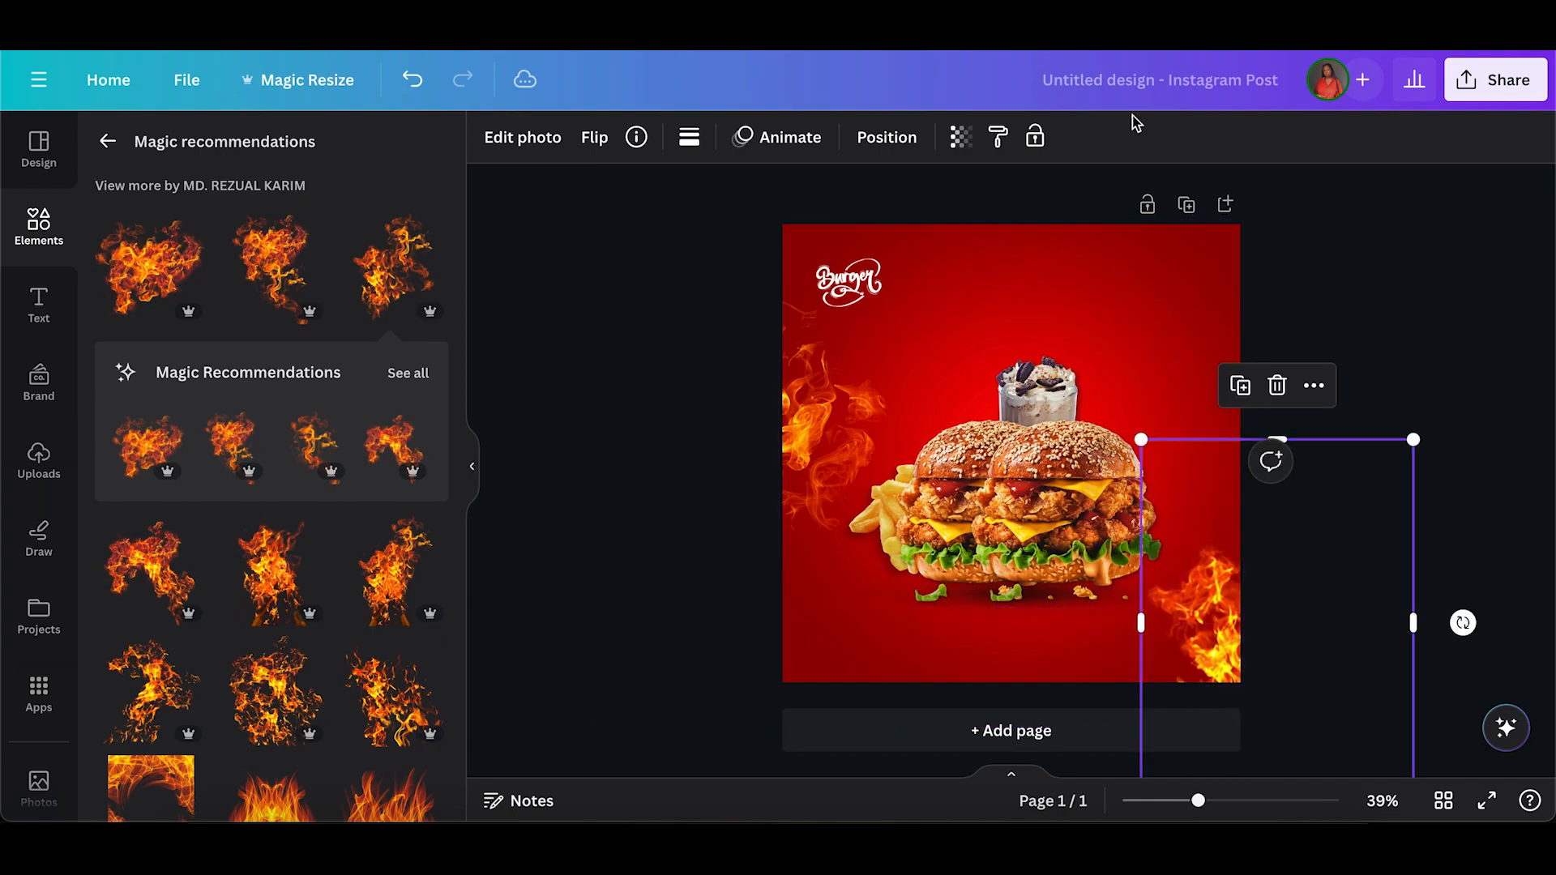
Set the transparency of the lower-right flame to about 56 and of the left-edge flame to 67.
left_click(961, 139)
left_click_drag(960, 224, 857, 223)
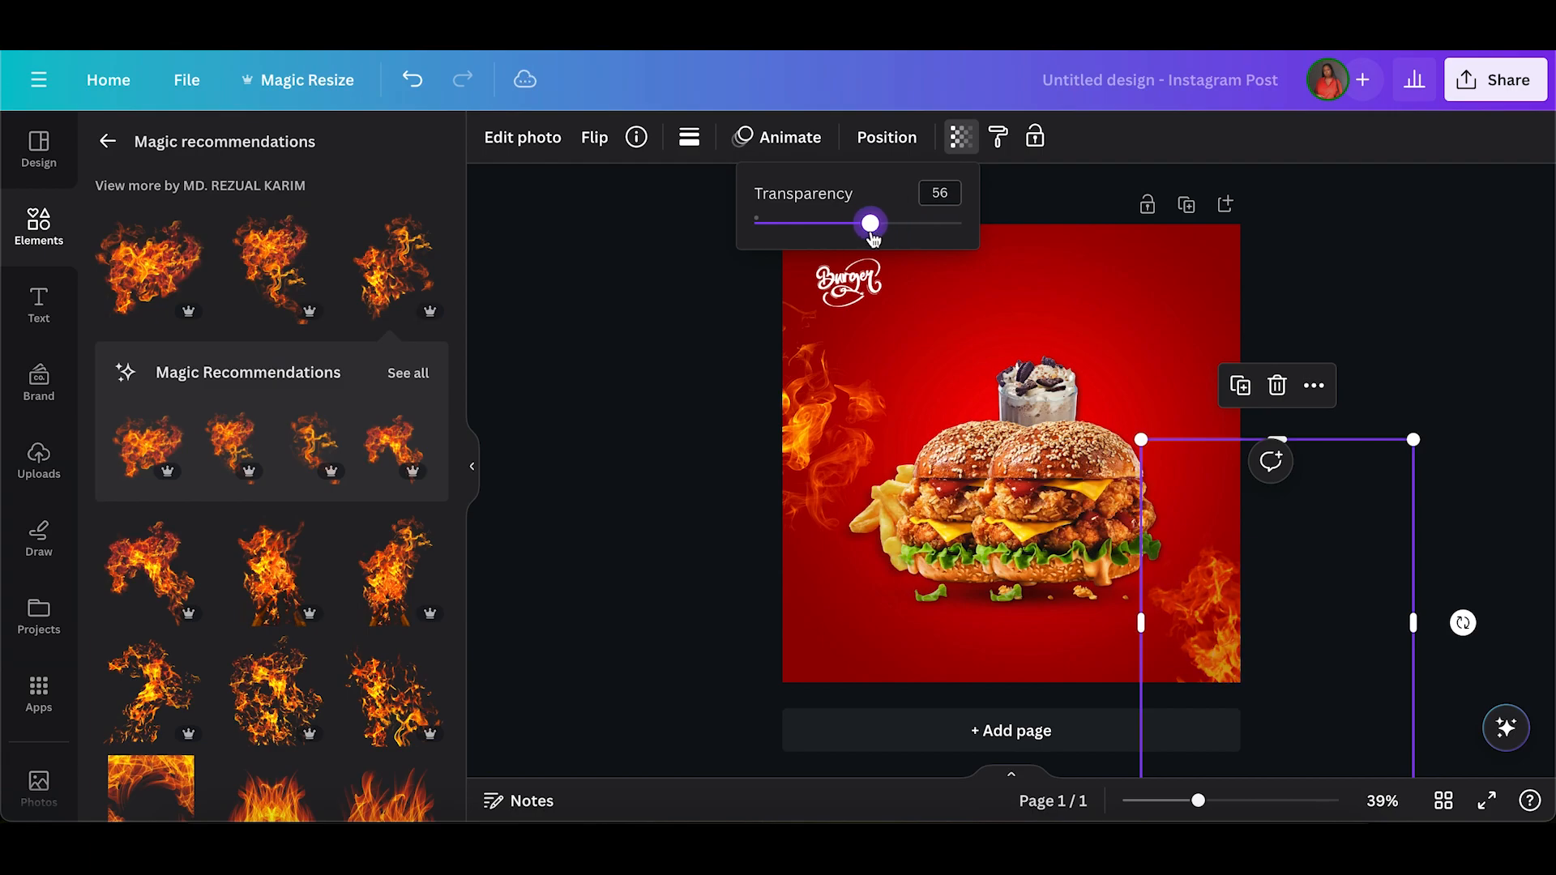
left_click(807, 420)
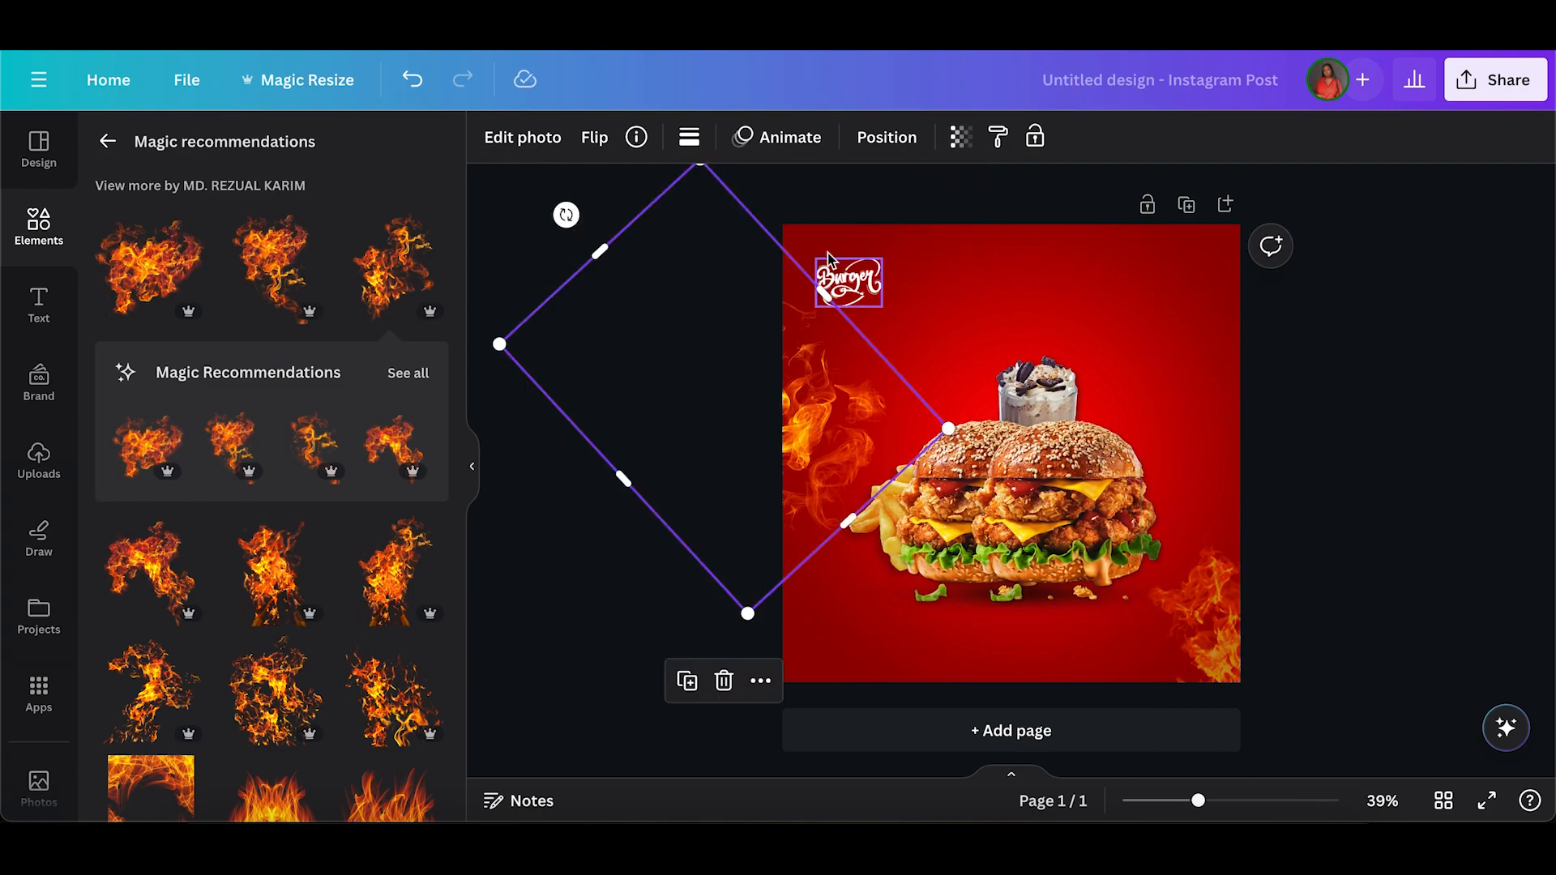
left_click(962, 143)
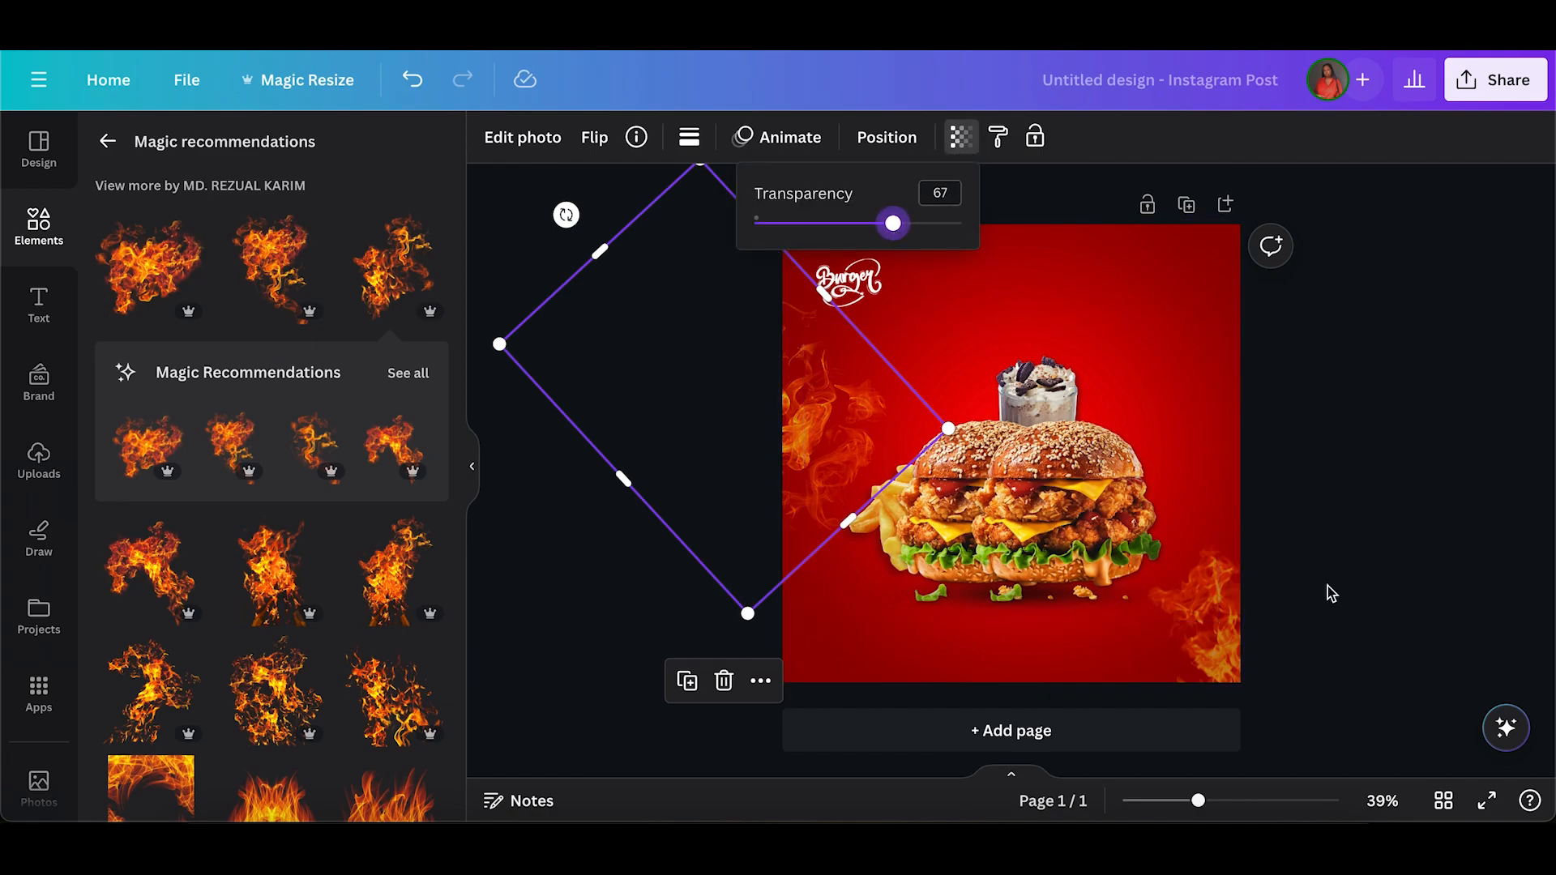
left_click(1239, 604)
left_click(668, 529)
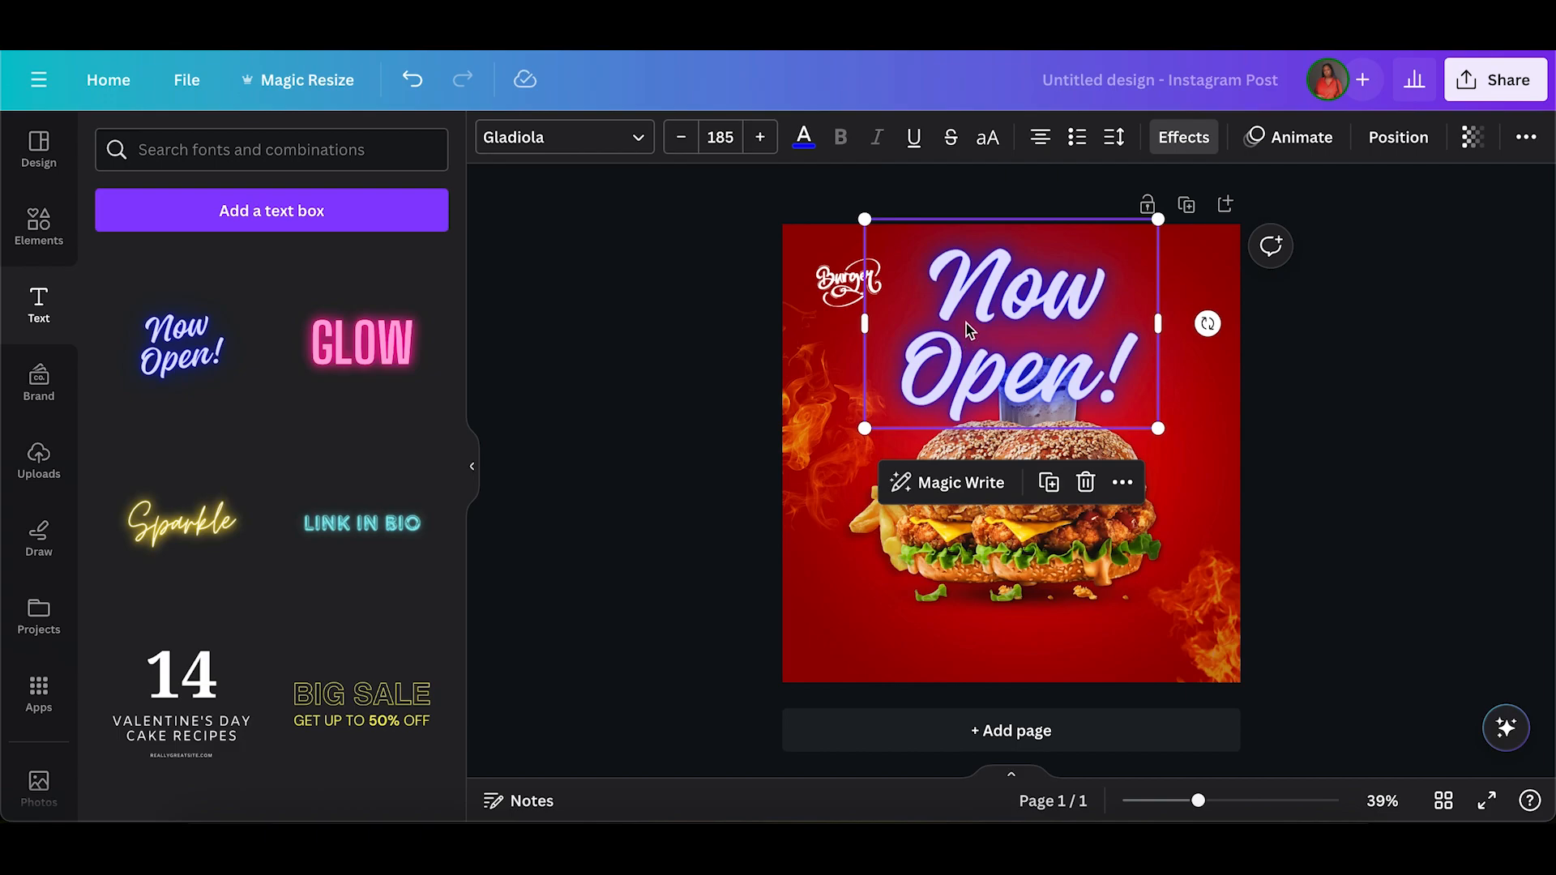
Replace the neon "Now Open!" text with "2 Burgers" and scale it to size 124 so it fits one line.
double_click(966, 323)
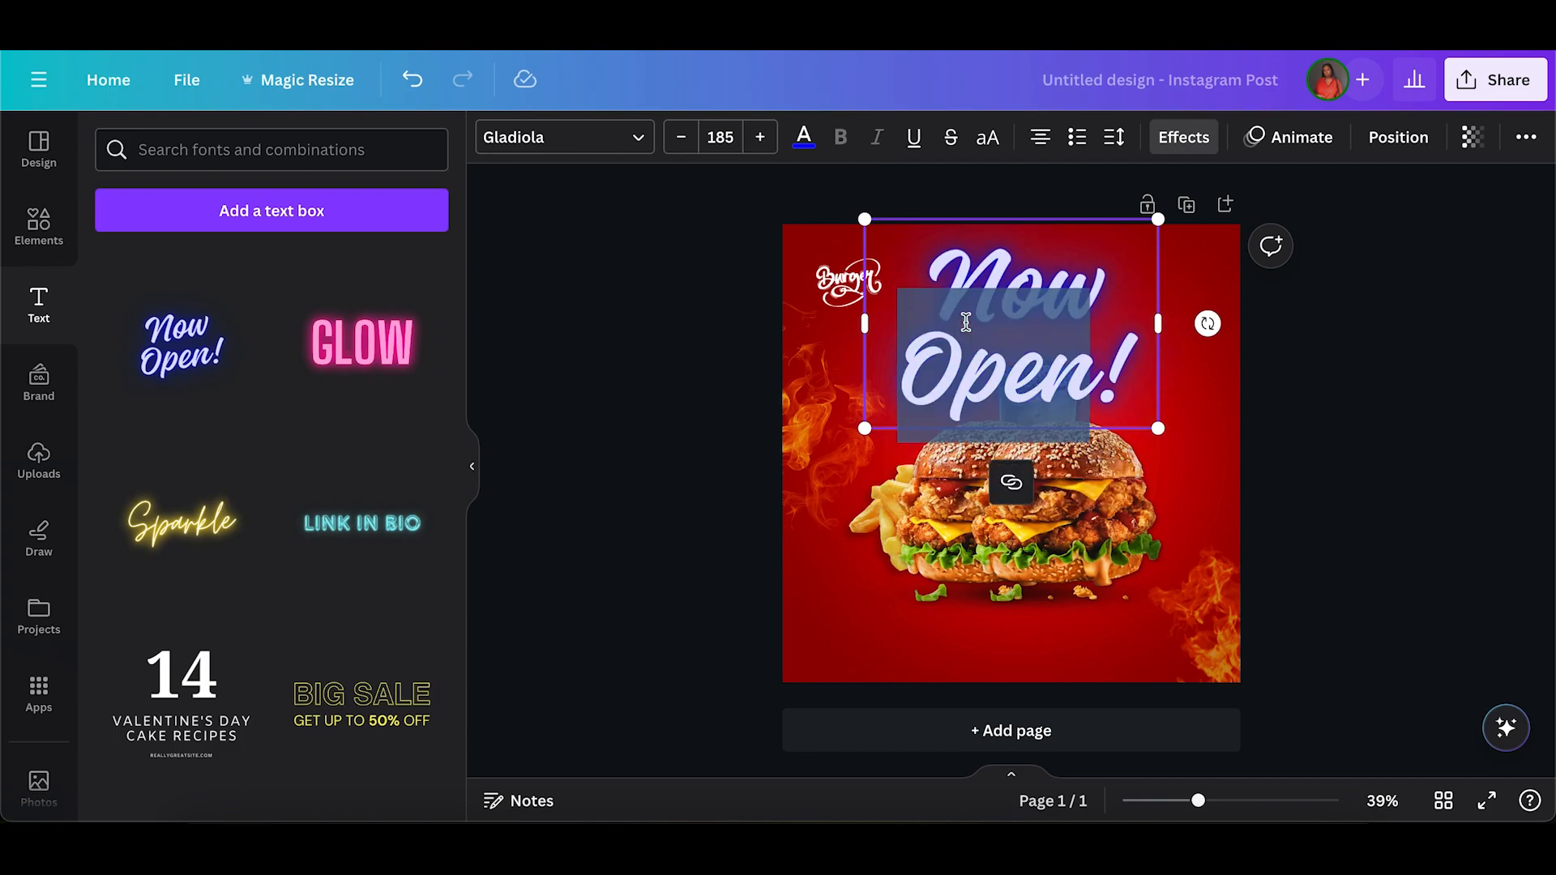
type("2 B")
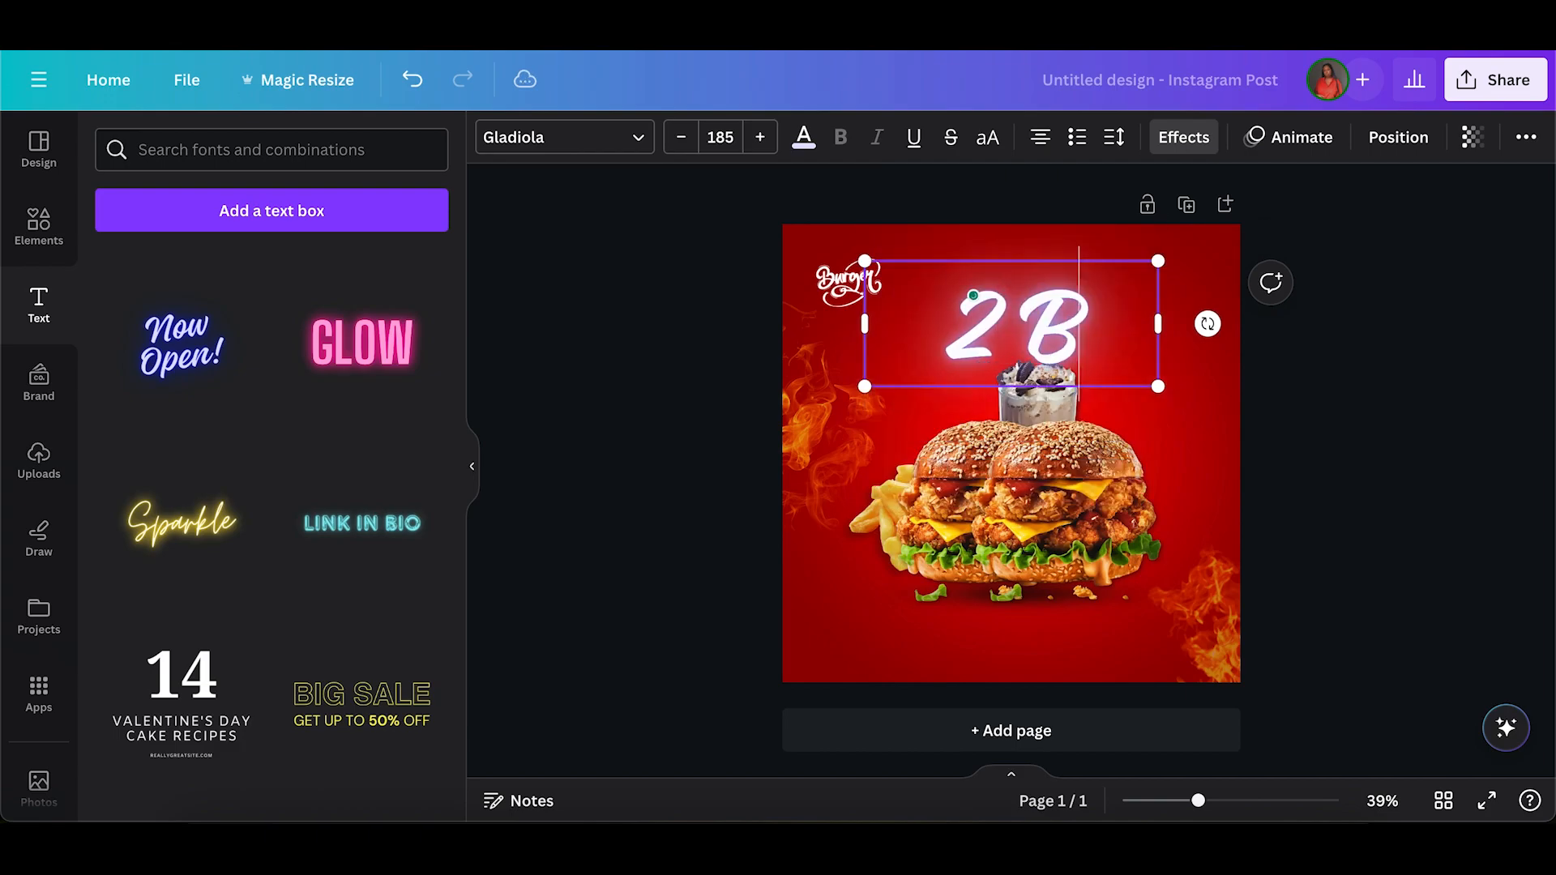
type("urger 1")
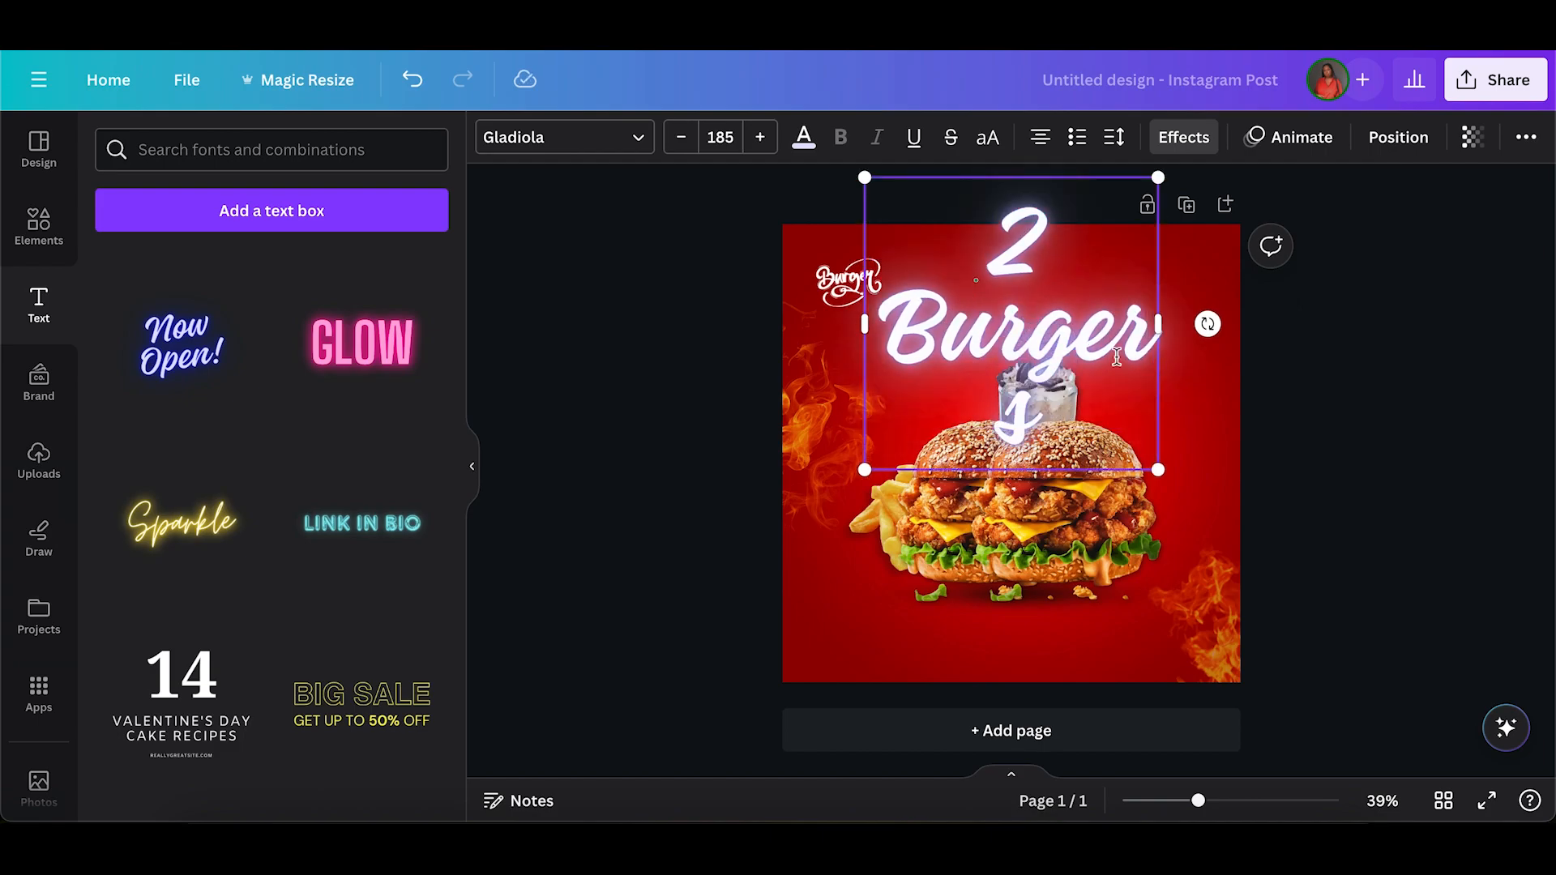
left_click_drag(1170, 335, 1132, 347)
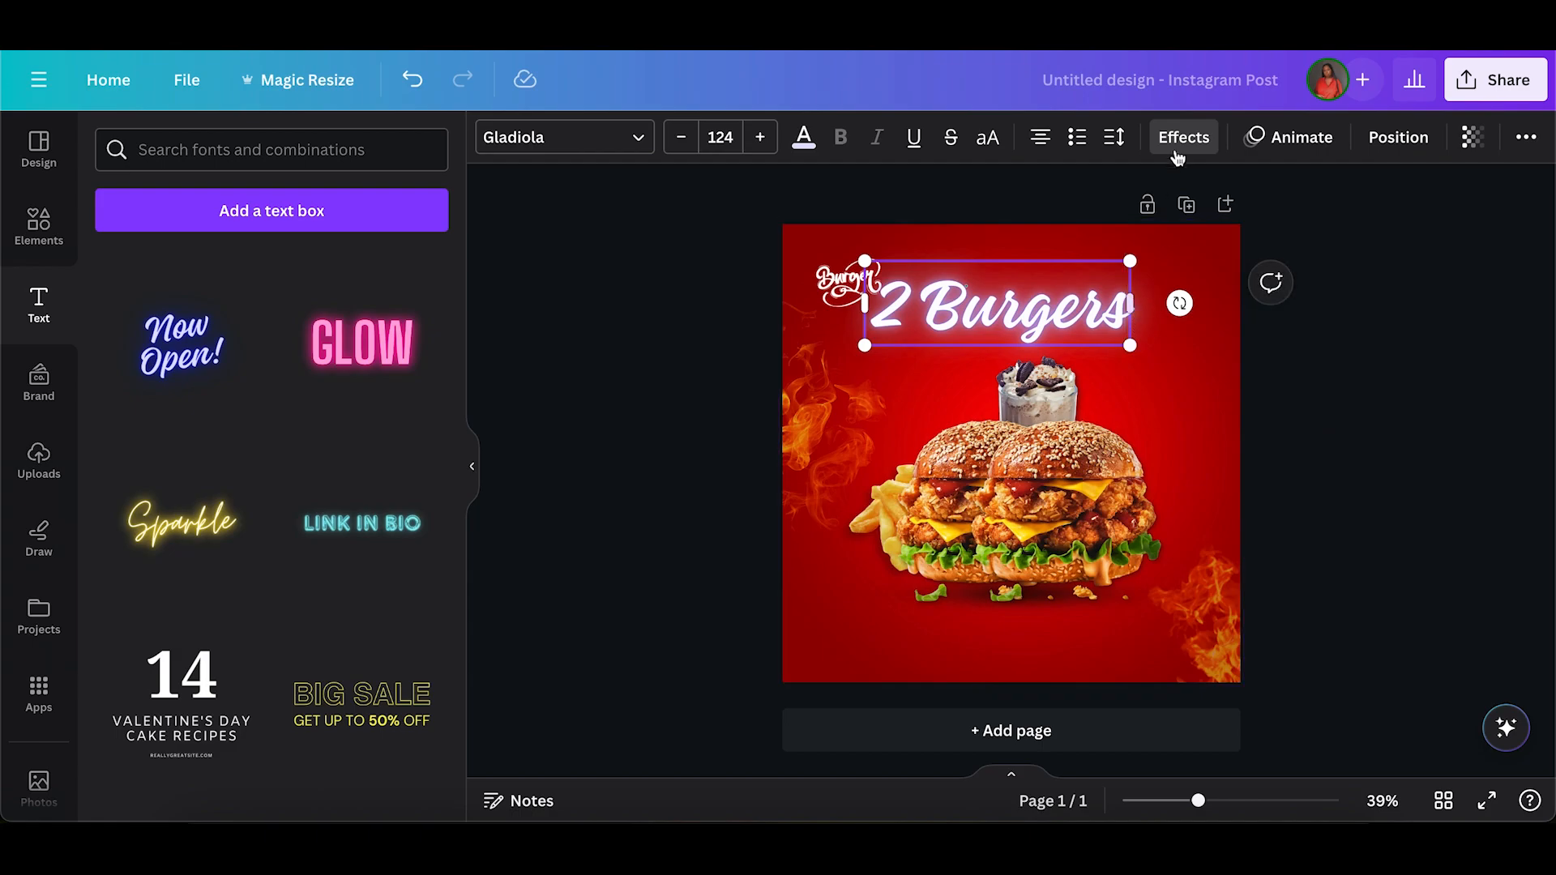
Remove the neon effect from the "2 Burgers" headline and colour its text white.
left_click(1183, 137)
left_click(136, 268)
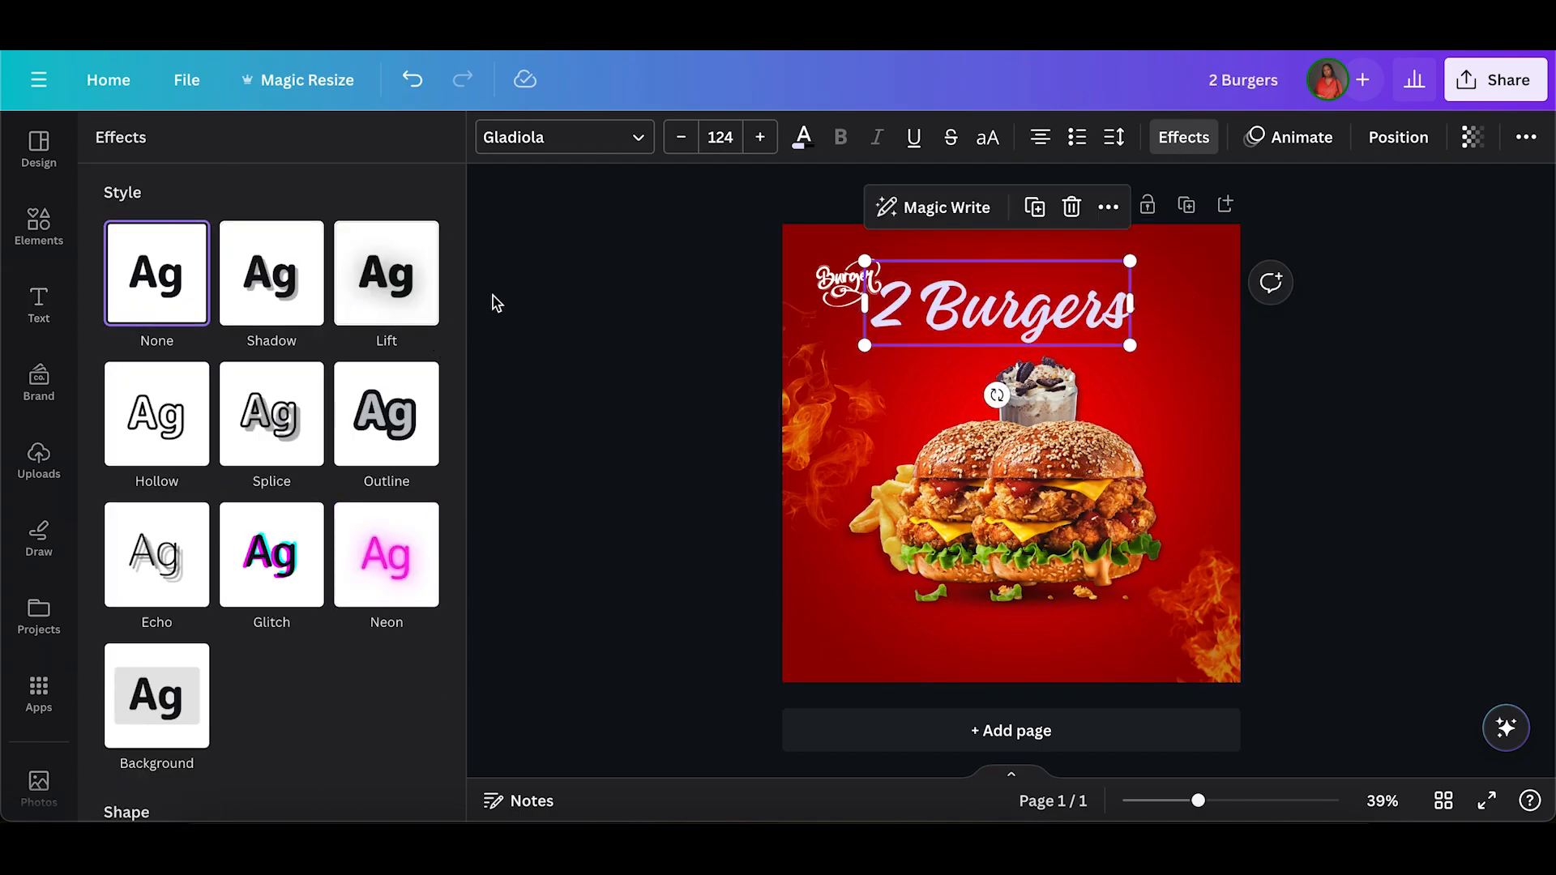
left_click(804, 139)
left_click(302, 268)
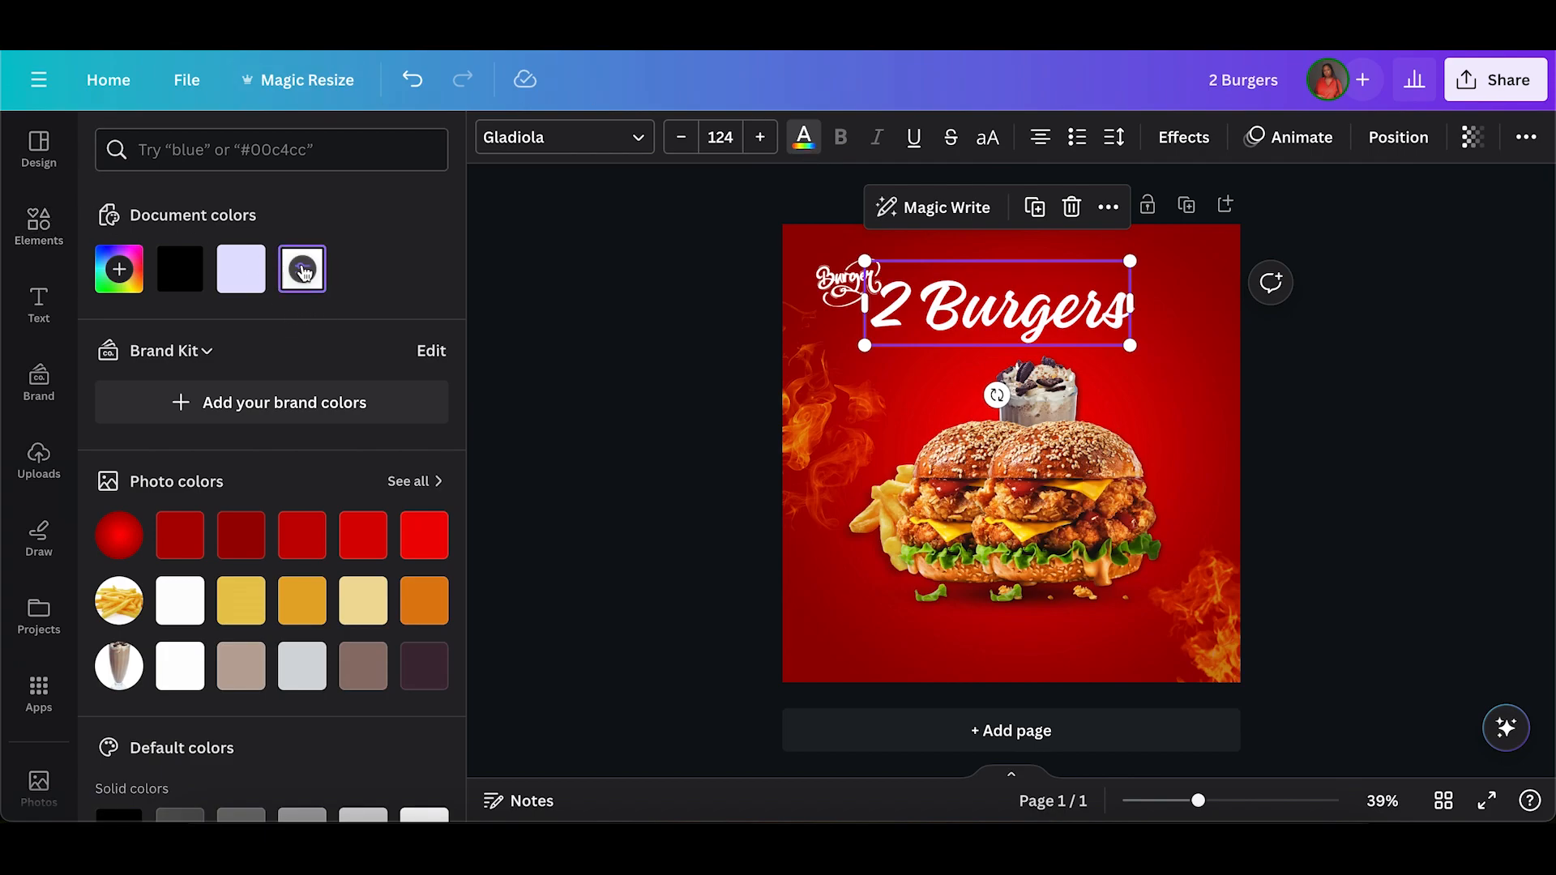
Move the food group slightly lower and shift the headline clear of the Burger logo.
left_click(1044, 513)
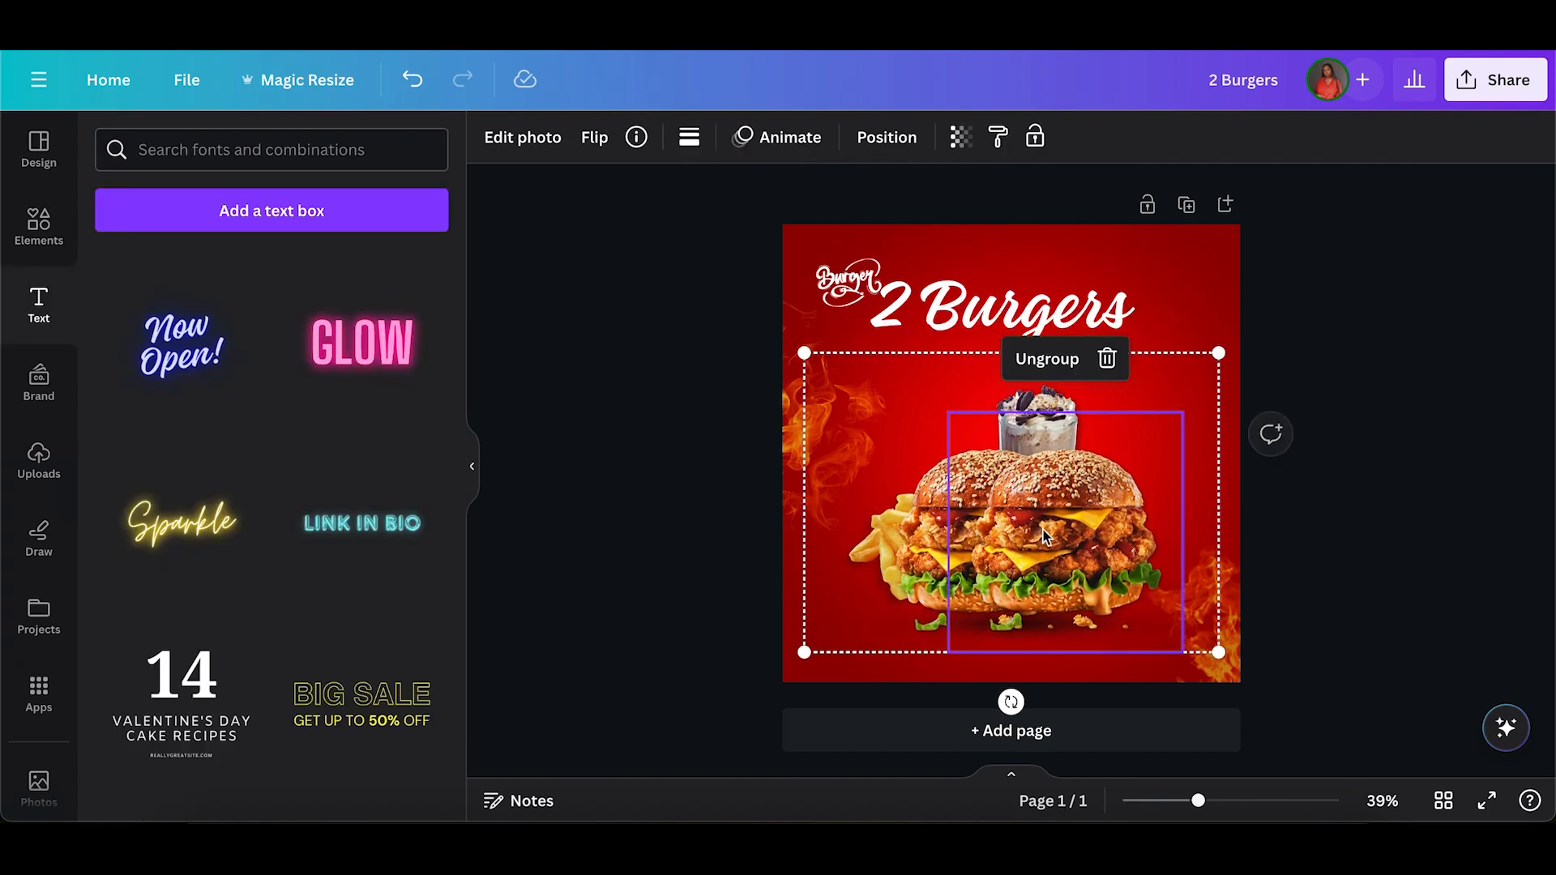
mouse_move(972, 310)
left_mouse_down()
mouse_move(1019, 326)
mouse_move(999, 314)
left_mouse_up()
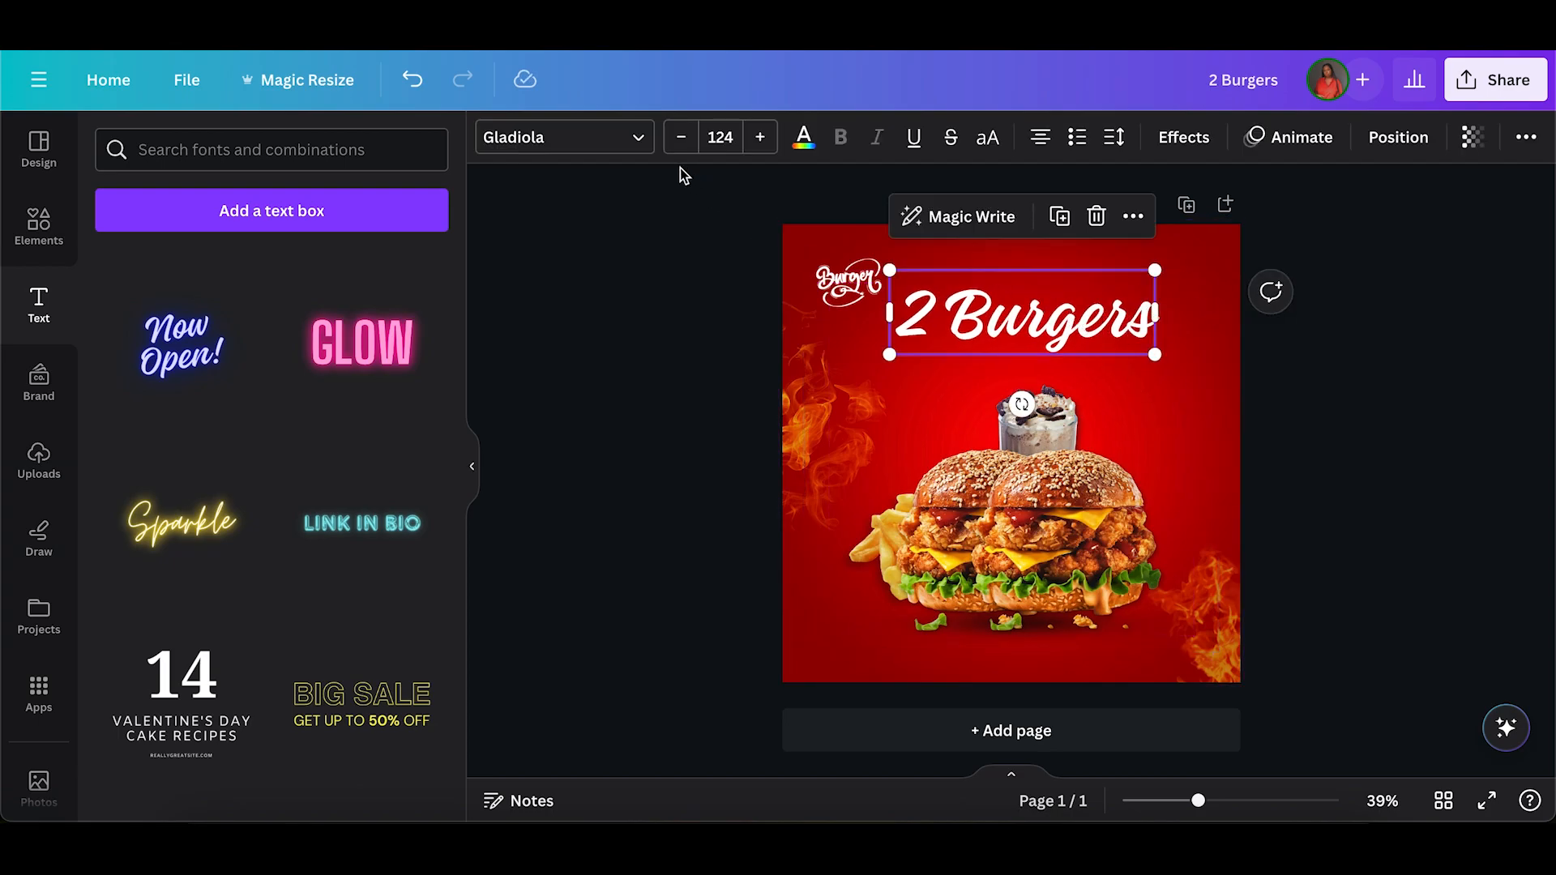
Try several handwriting fonts on the "2 Burgers" headline.
left_click(591, 150)
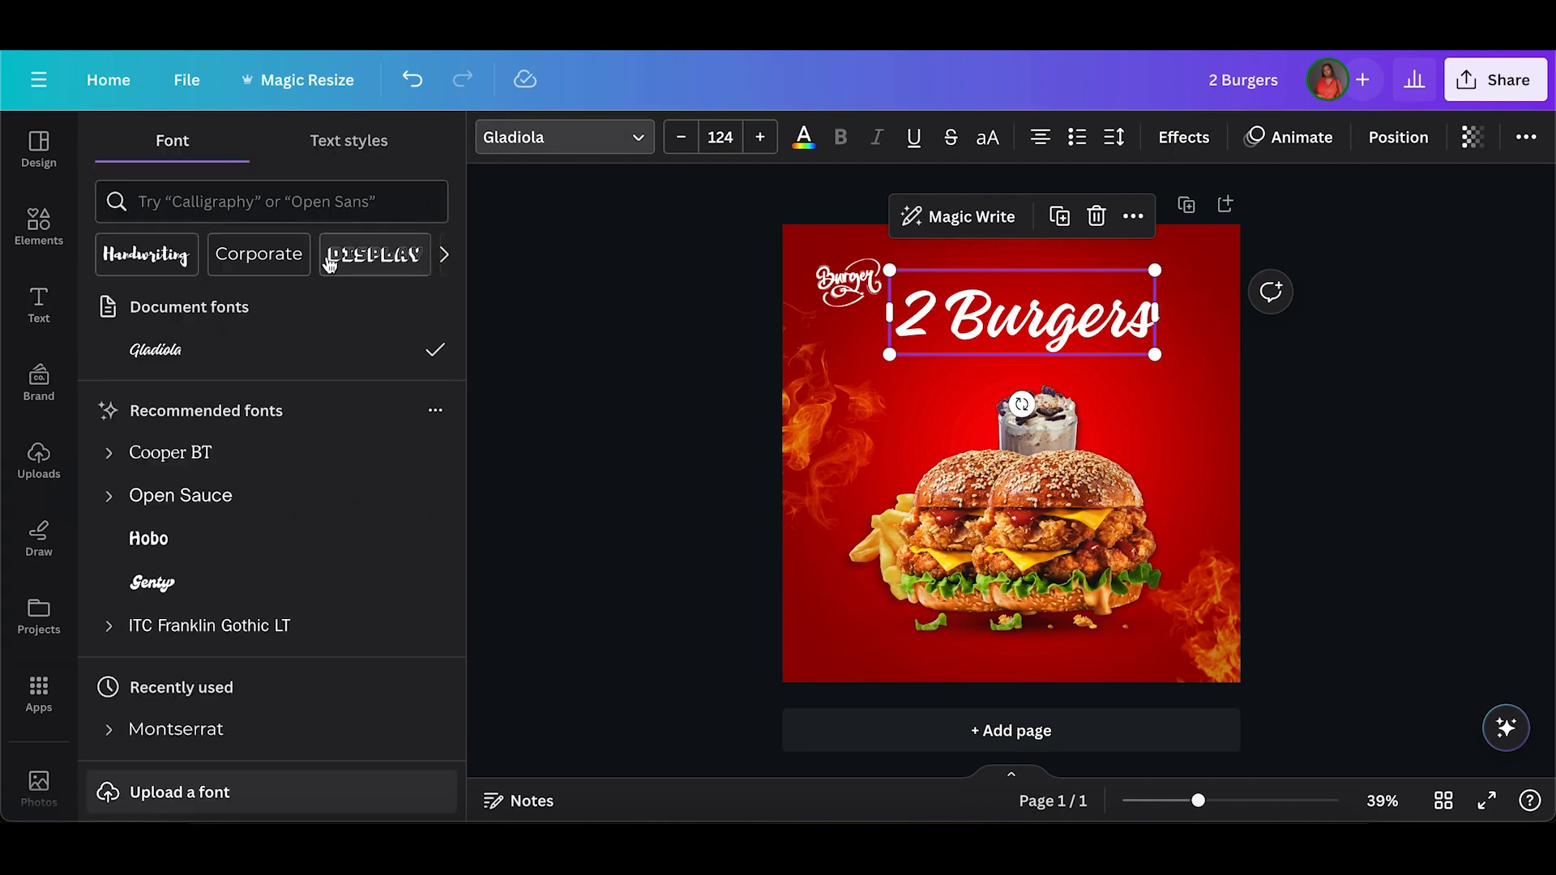
left_click(438, 253)
left_click(443, 254)
left_click(438, 258)
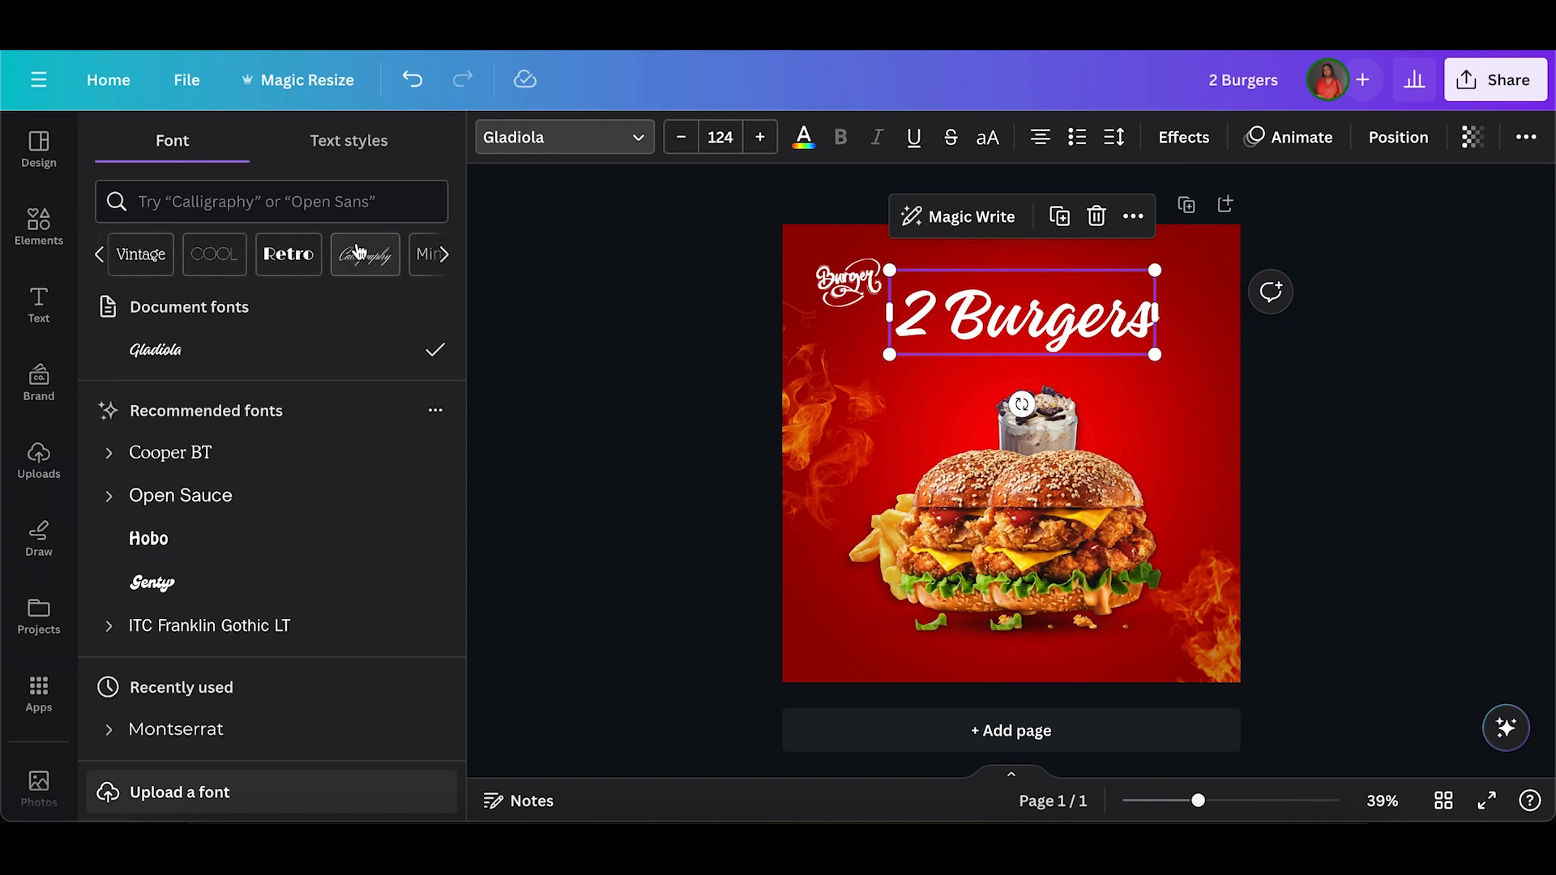
left_click(358, 253)
left_click(119, 203)
left_click(196, 258)
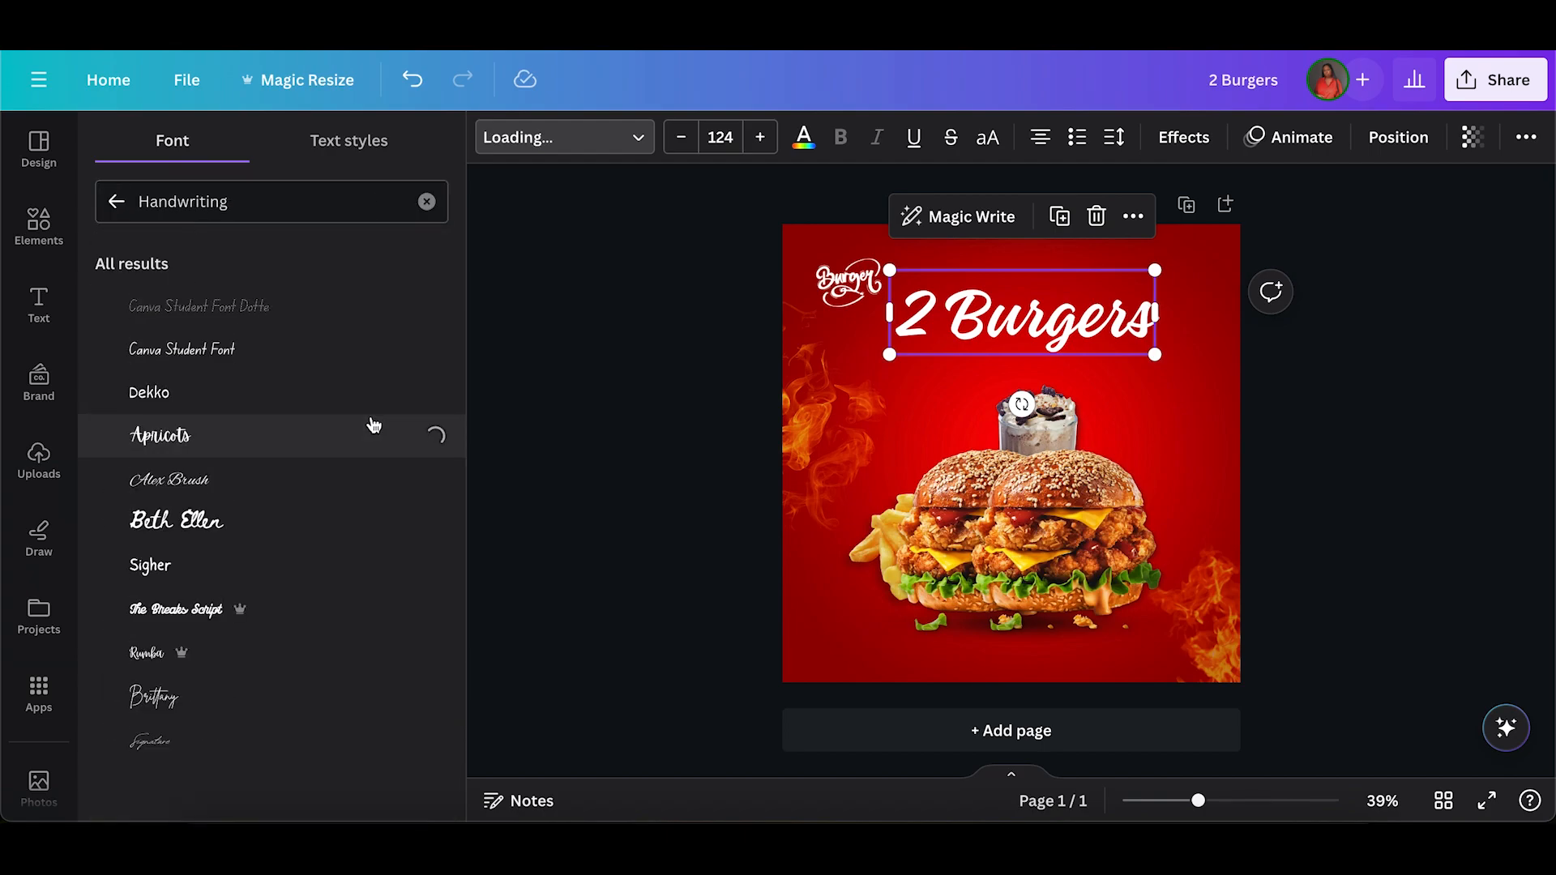
left_click(344, 521)
scroll(340, 551, "down", 5)
left_click(330, 506)
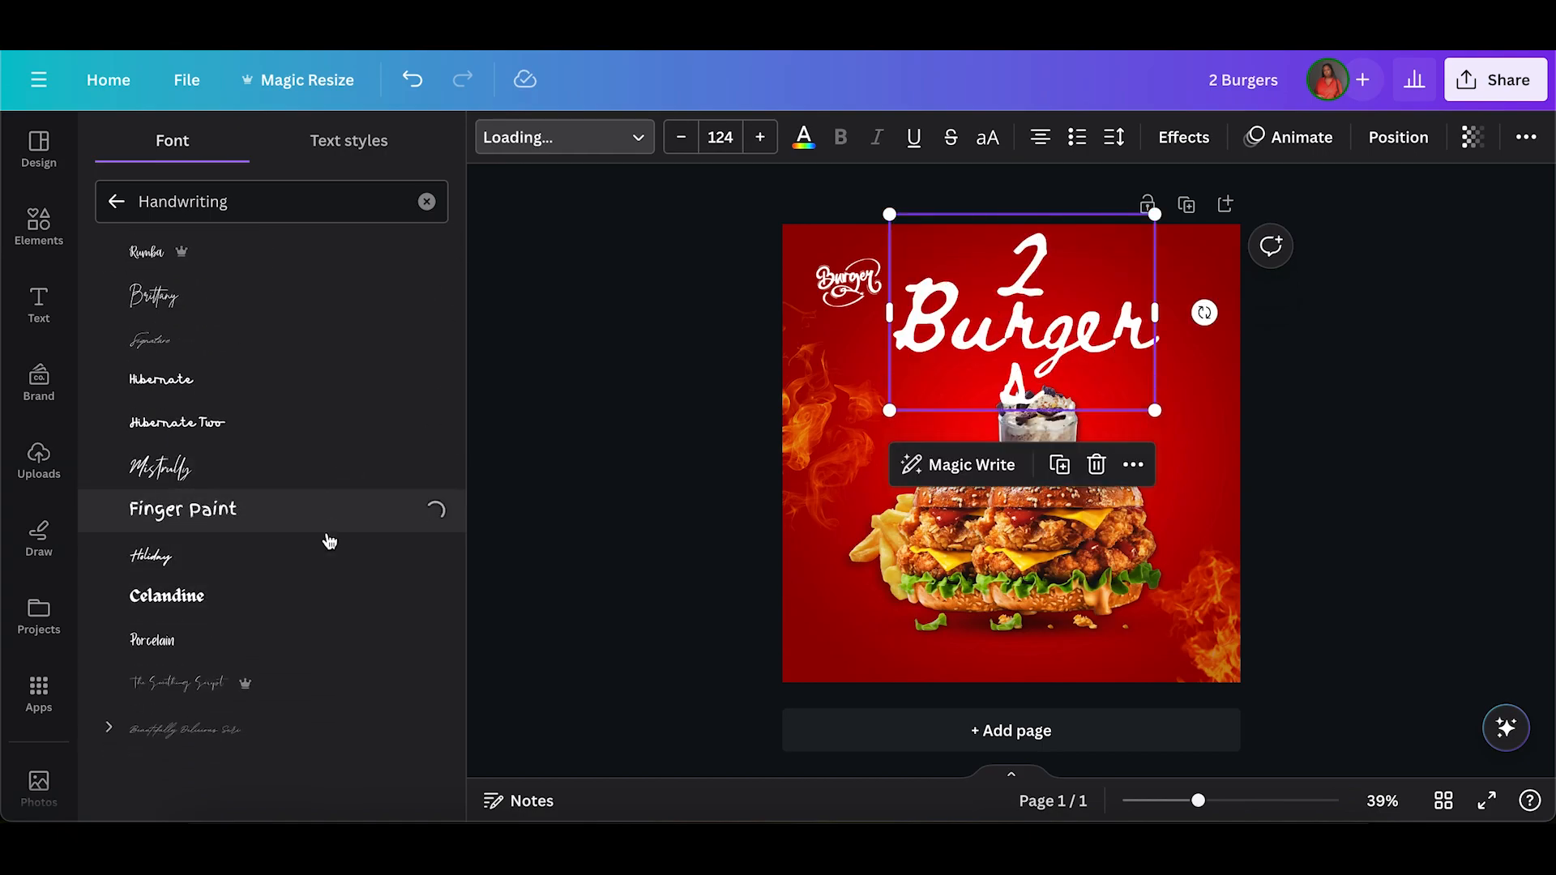
scroll(320, 567, "down", 4)
left_click(308, 482)
Change the headline to "TWO BURGERS" in the Rushk font at size 67.1 and tilt it slightly upward to the right.
scroll(298, 624, "down", 5)
left_click(282, 496)
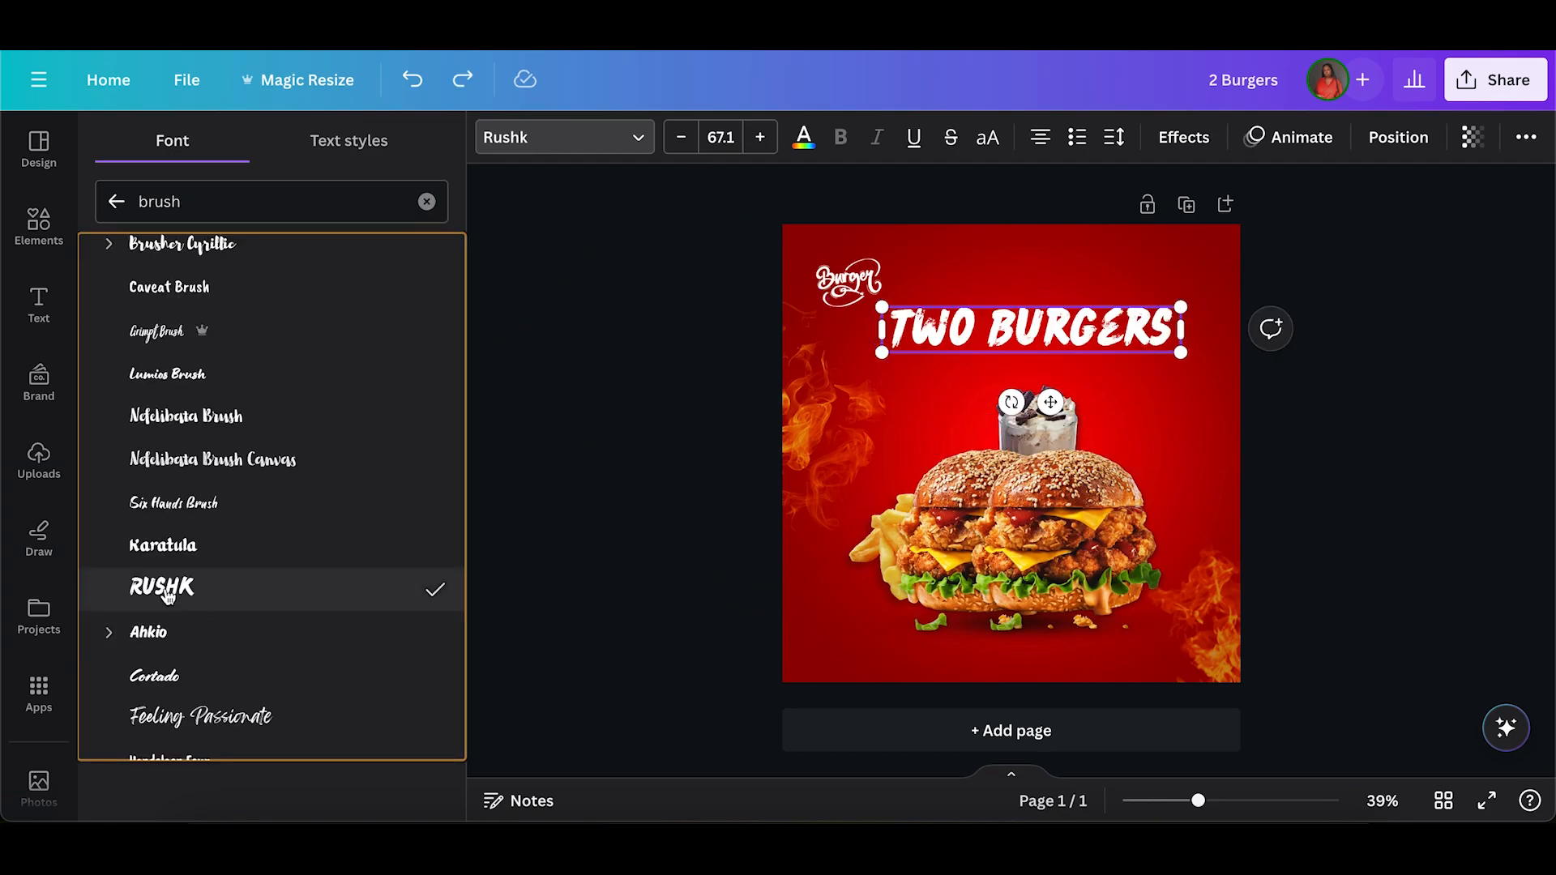
left_click_drag(1011, 402, 1018, 405)
left_click_drag(1076, 326, 1051, 350)
left_click(964, 385)
Duplicate the tilted headline and change the copy's text to "Are Better than One".
left_click(978, 321)
left_click(1061, 234)
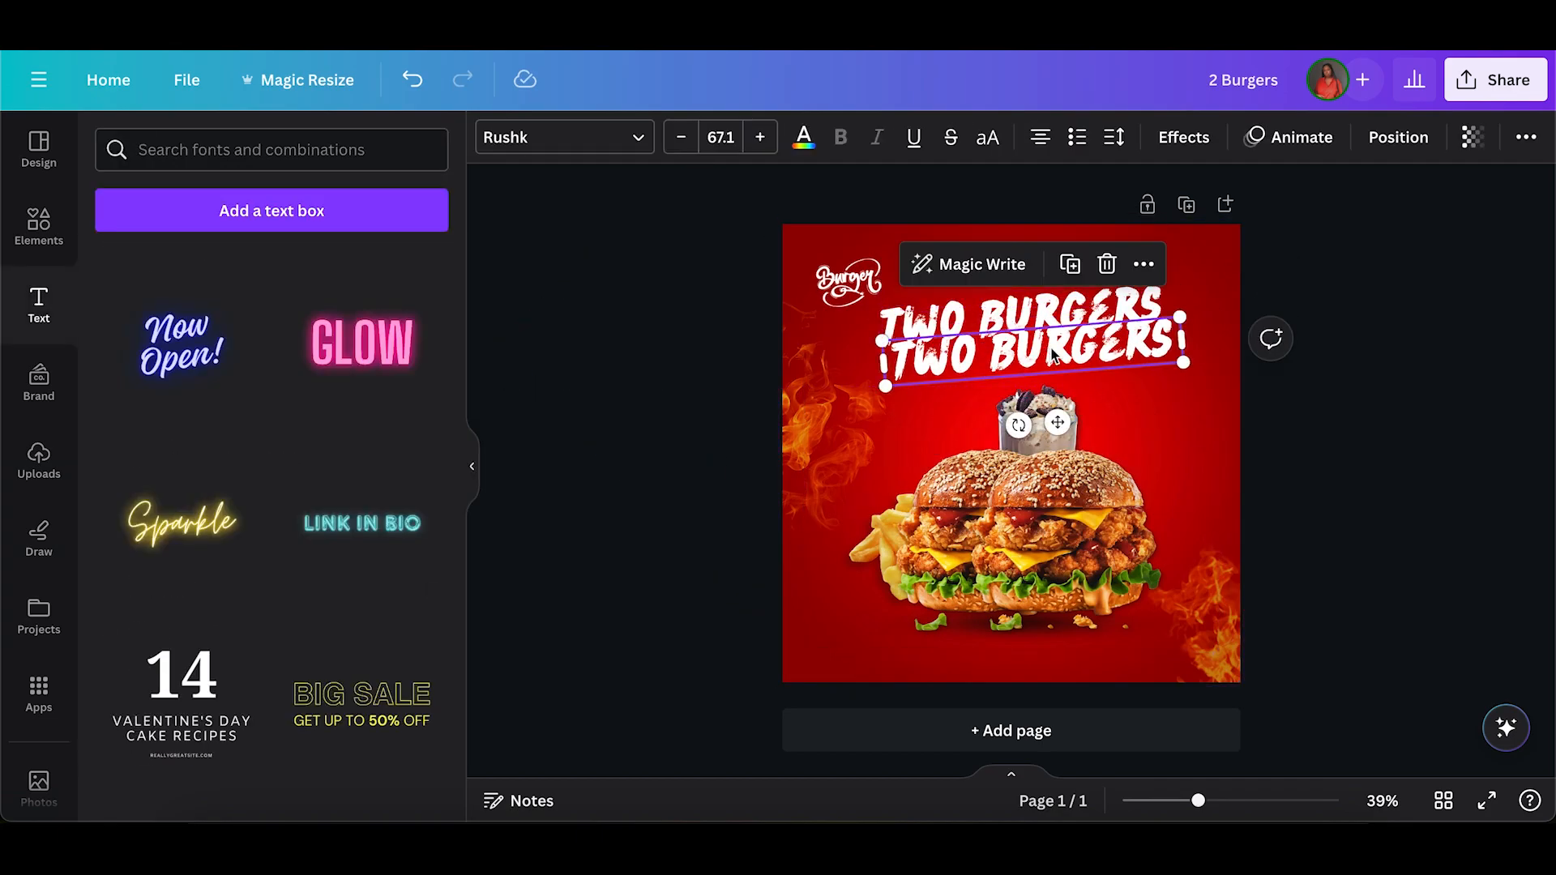
type("ARE BETTER THAN ONE")
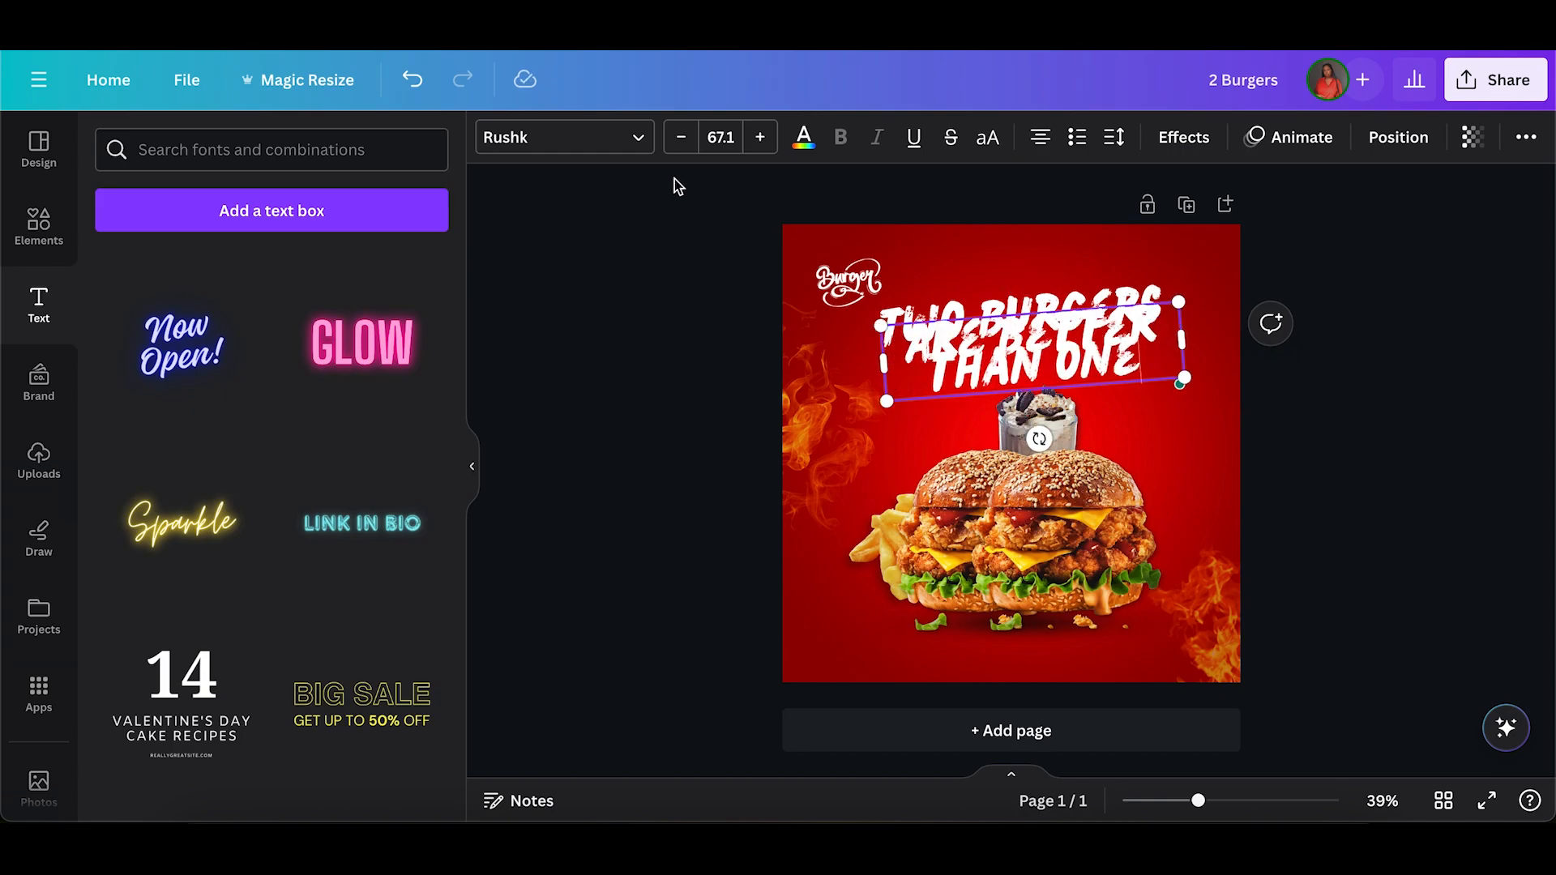
Try brush fonts such as Oregano, Sensei and Kaushan Script on the "Are Better than One" line.
left_click(585, 138)
scroll(284, 591, "down", 20)
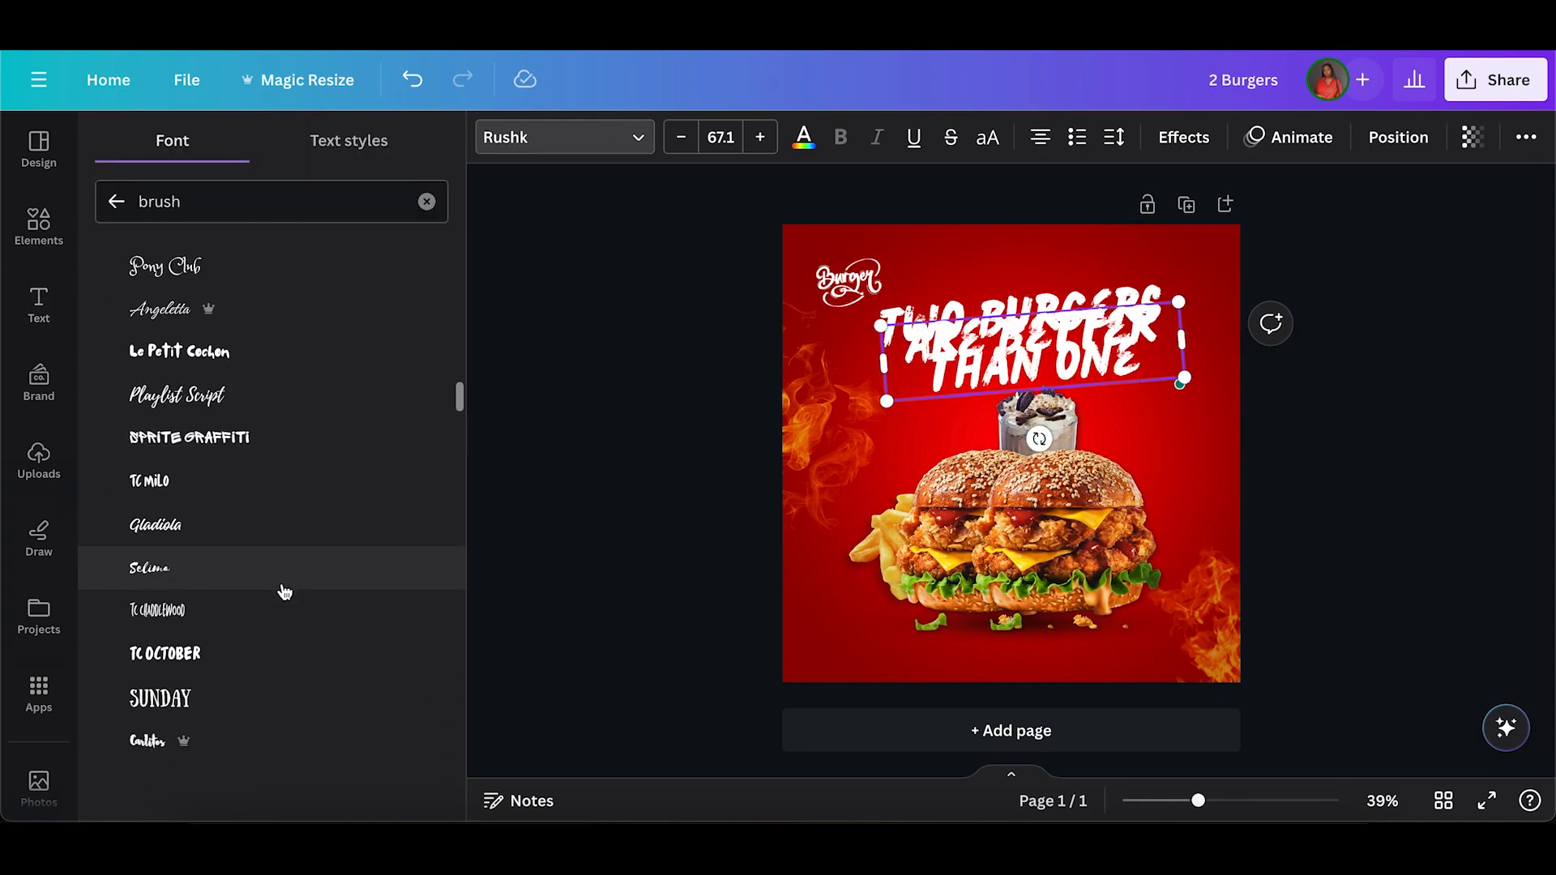
left_click(302, 523)
scroll(296, 568, "down", 7)
left_click(203, 527)
left_click(243, 613)
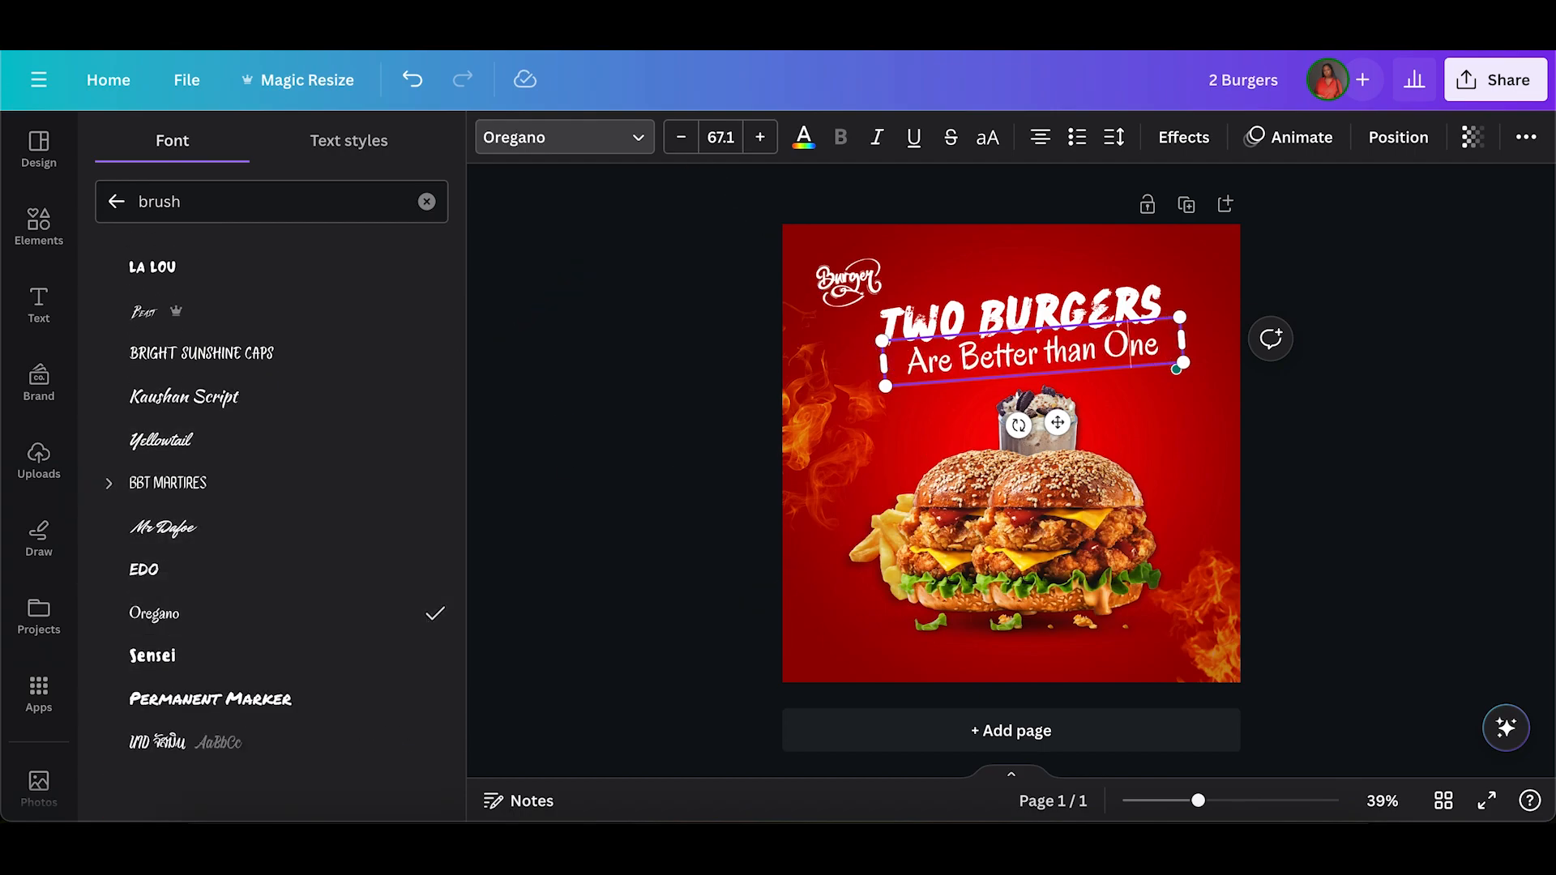
left_click(154, 655)
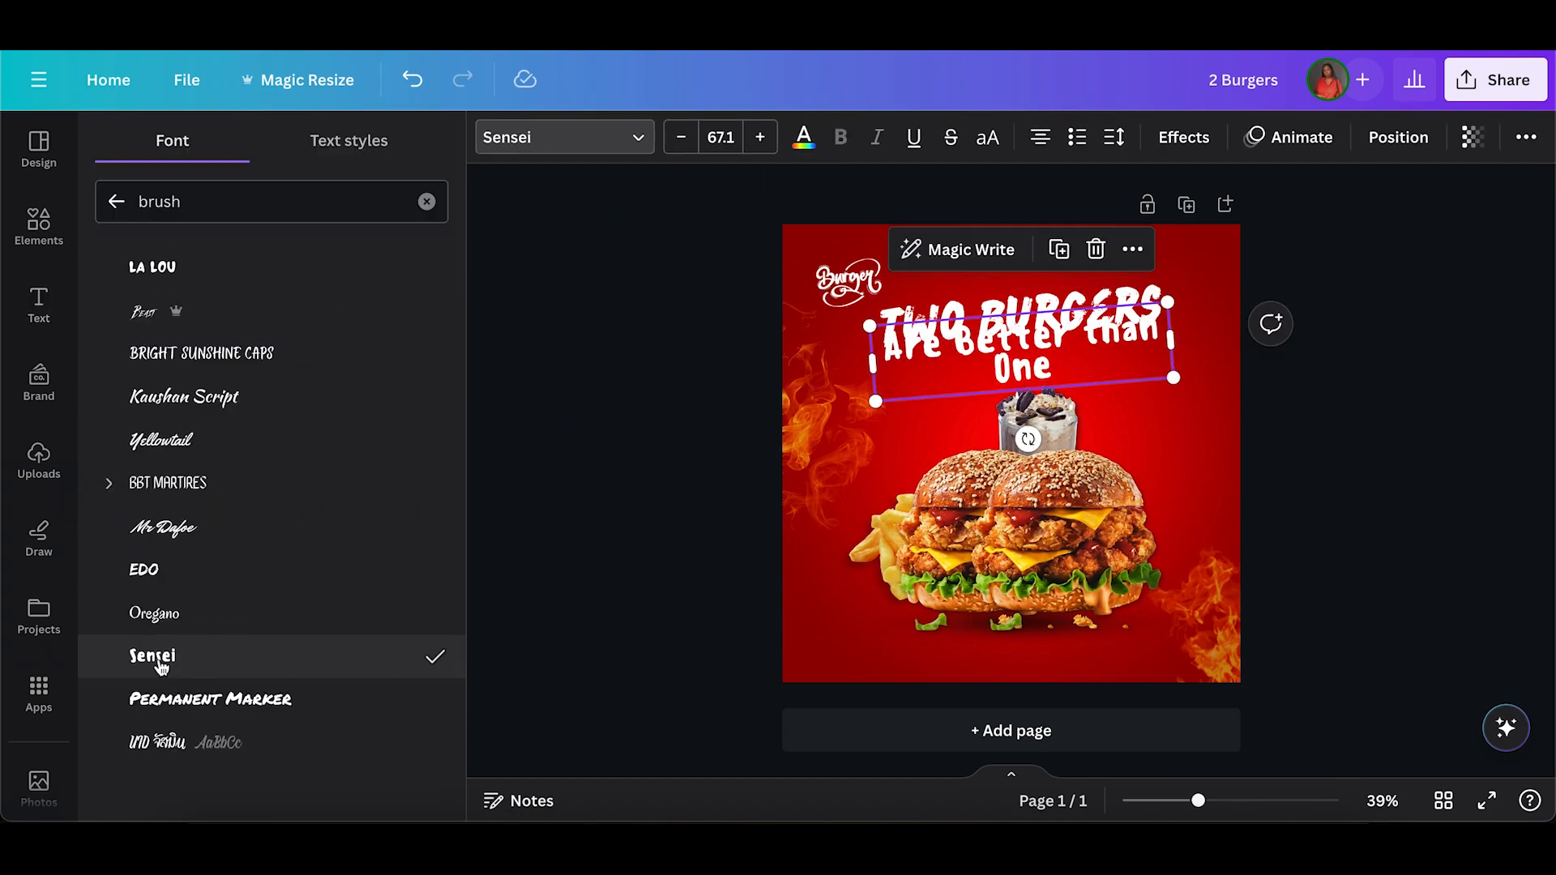
left_click(277, 452)
left_click(277, 410)
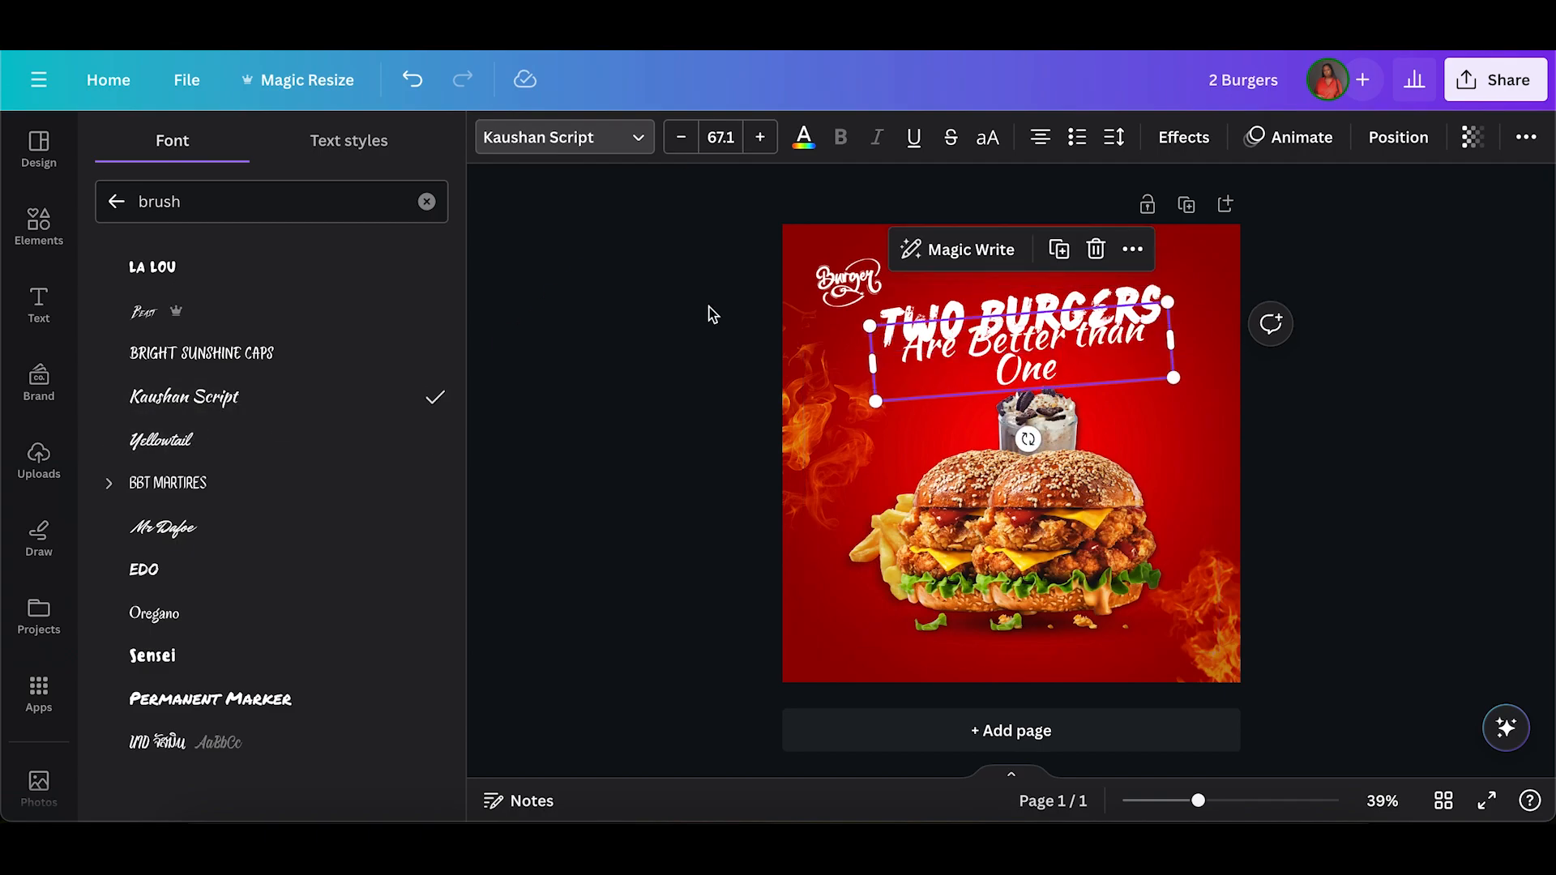
Try the Selima, Kawit and Michegar fonts on the "Are Better than One" line.
scroll(310, 300, "up", 1)
scroll(312, 304, "up", 3)
left_click(292, 262)
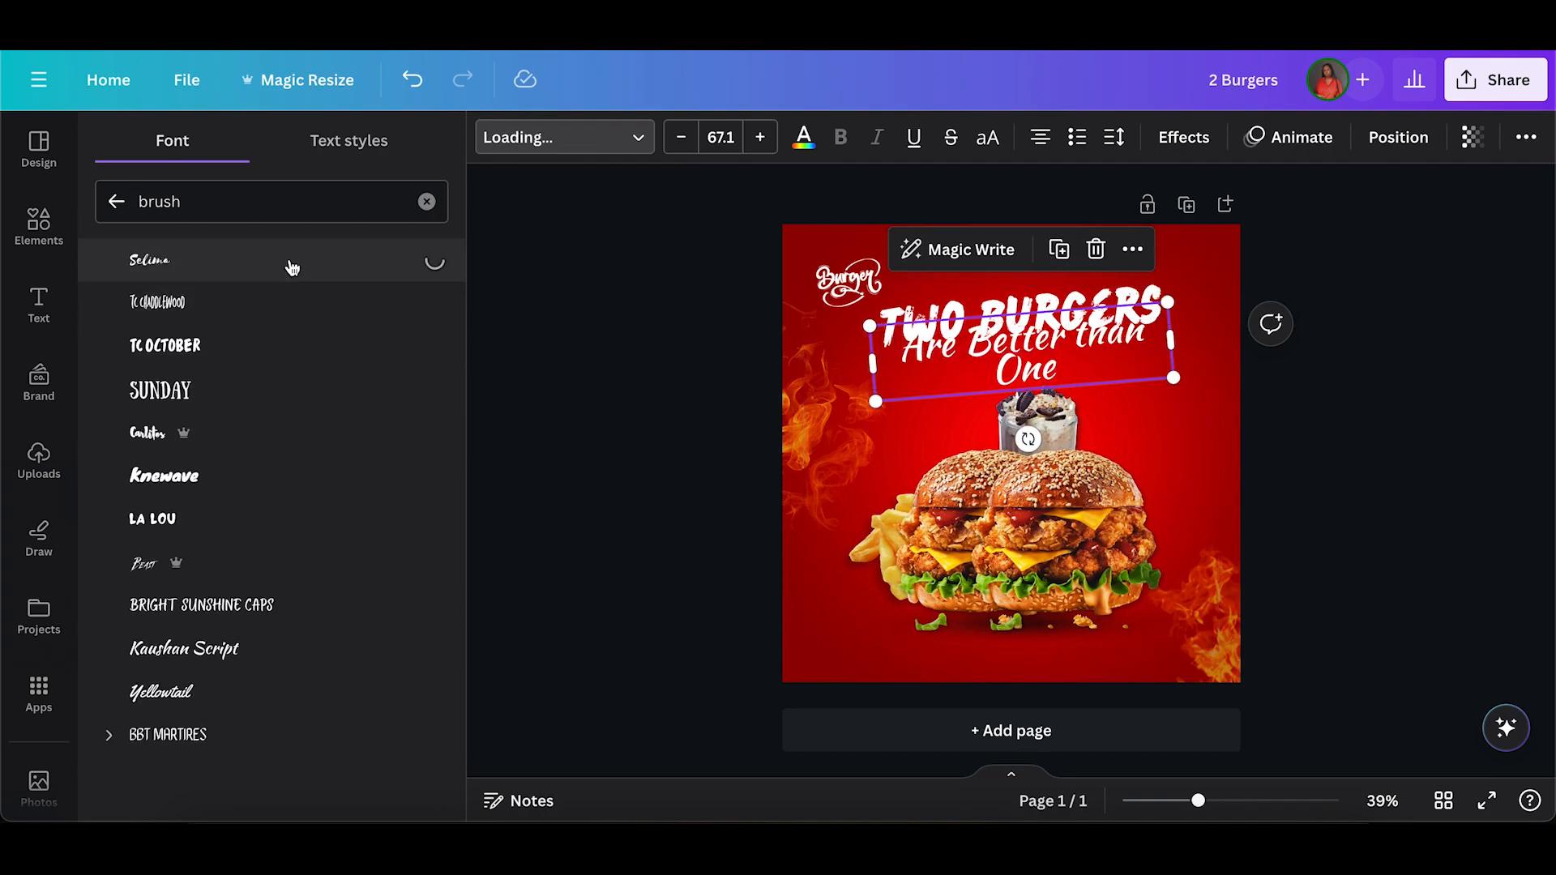
scroll(287, 278, "up", 10)
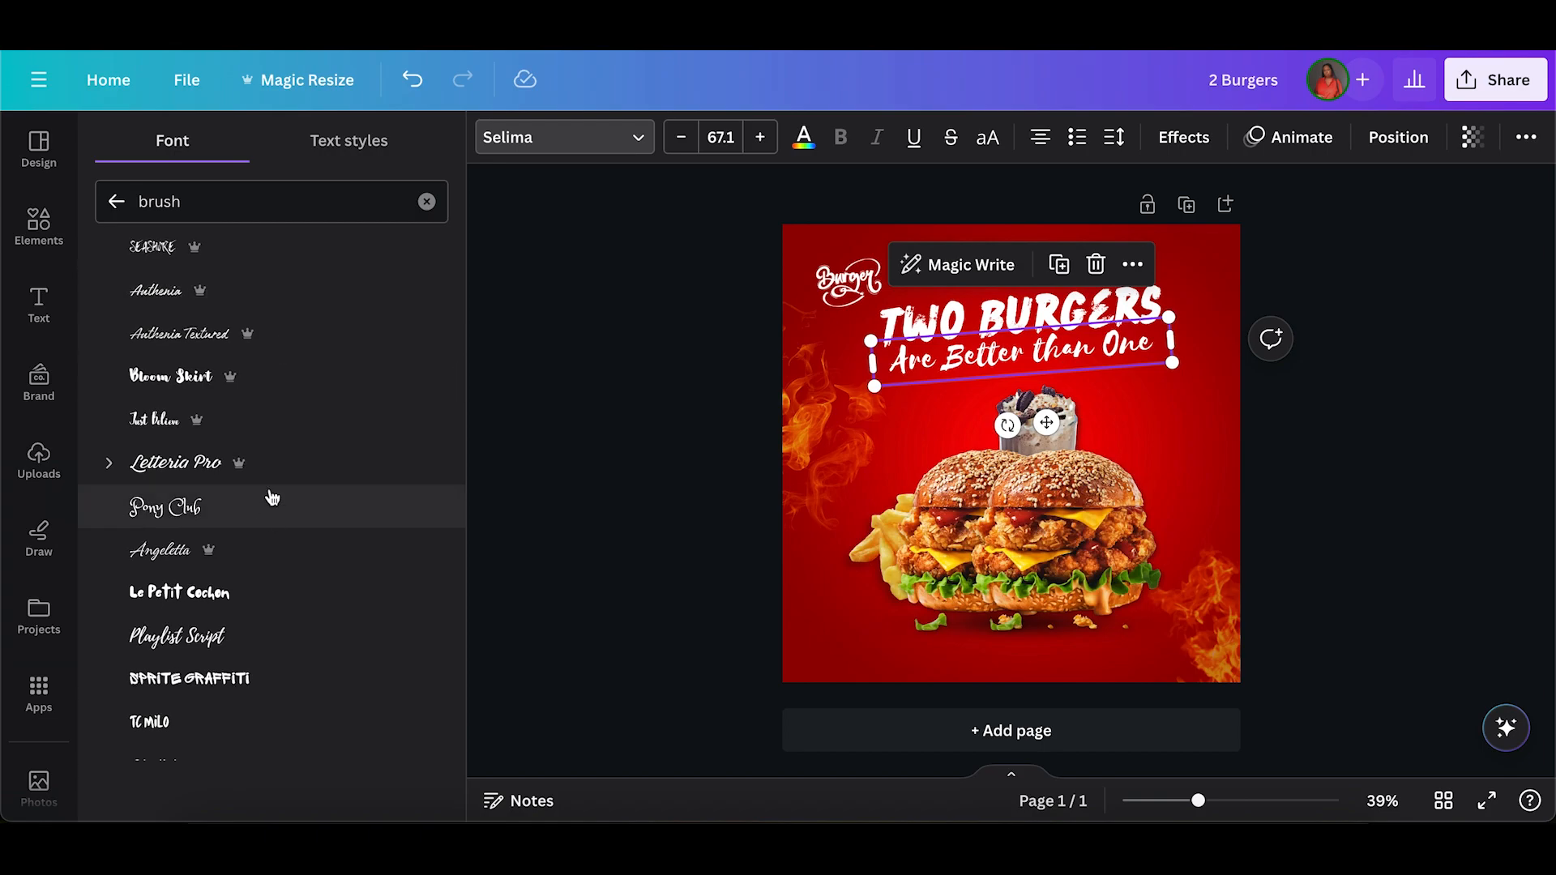
left_click(230, 348)
scroll(229, 336, "up", 10)
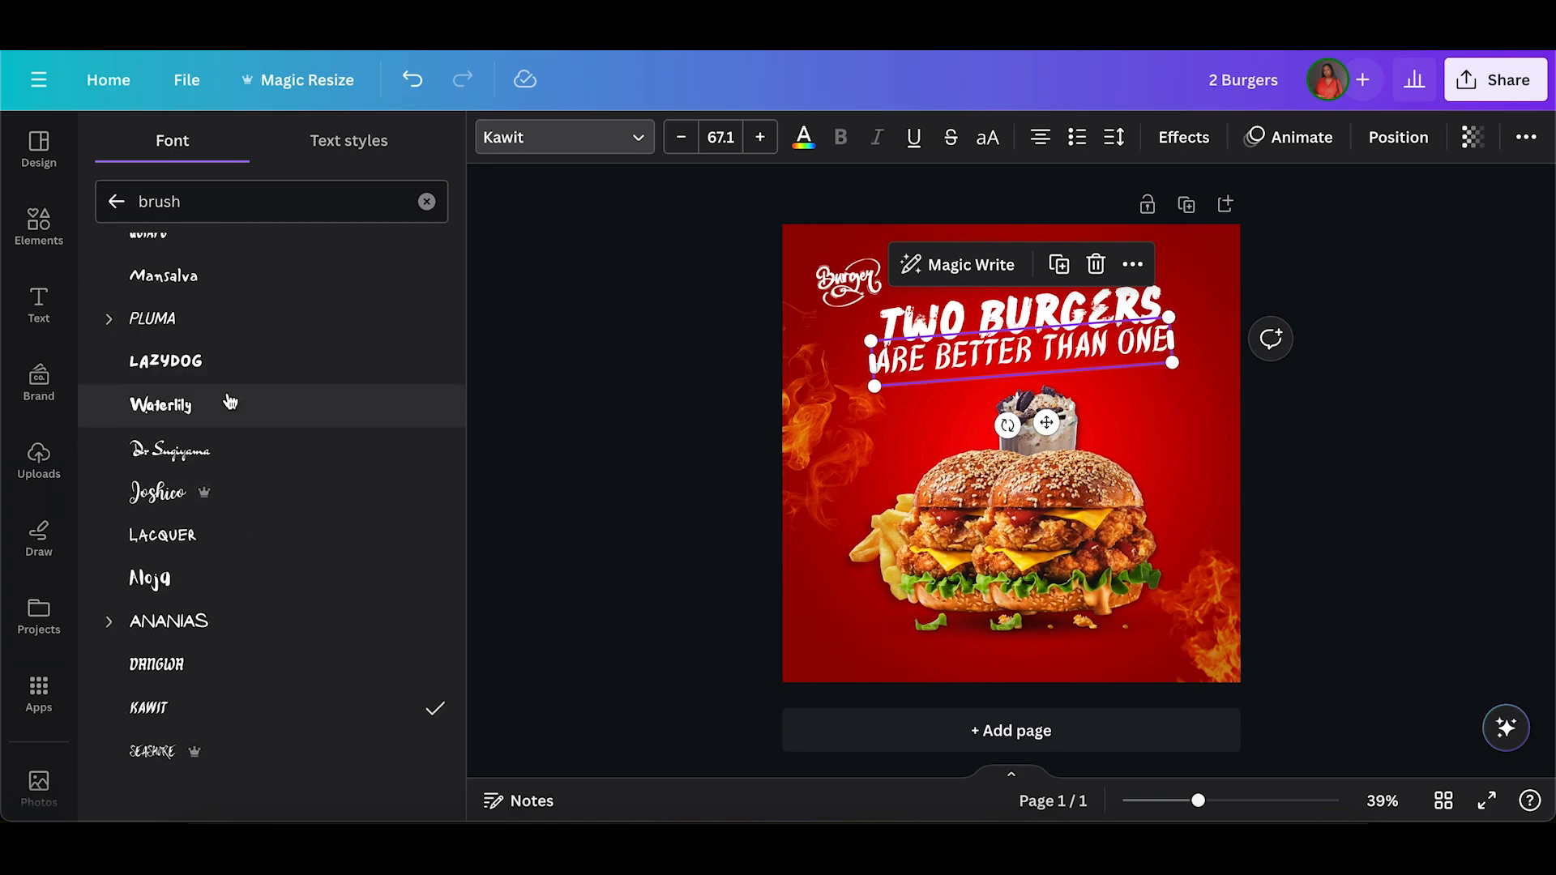
left_click(230, 324)
Scale the "Are Better than One" line down to size 53.1 and centre it beneath the headline.
left_click_drag(872, 364, 918, 375)
left_click_drag(1107, 349, 1082, 348)
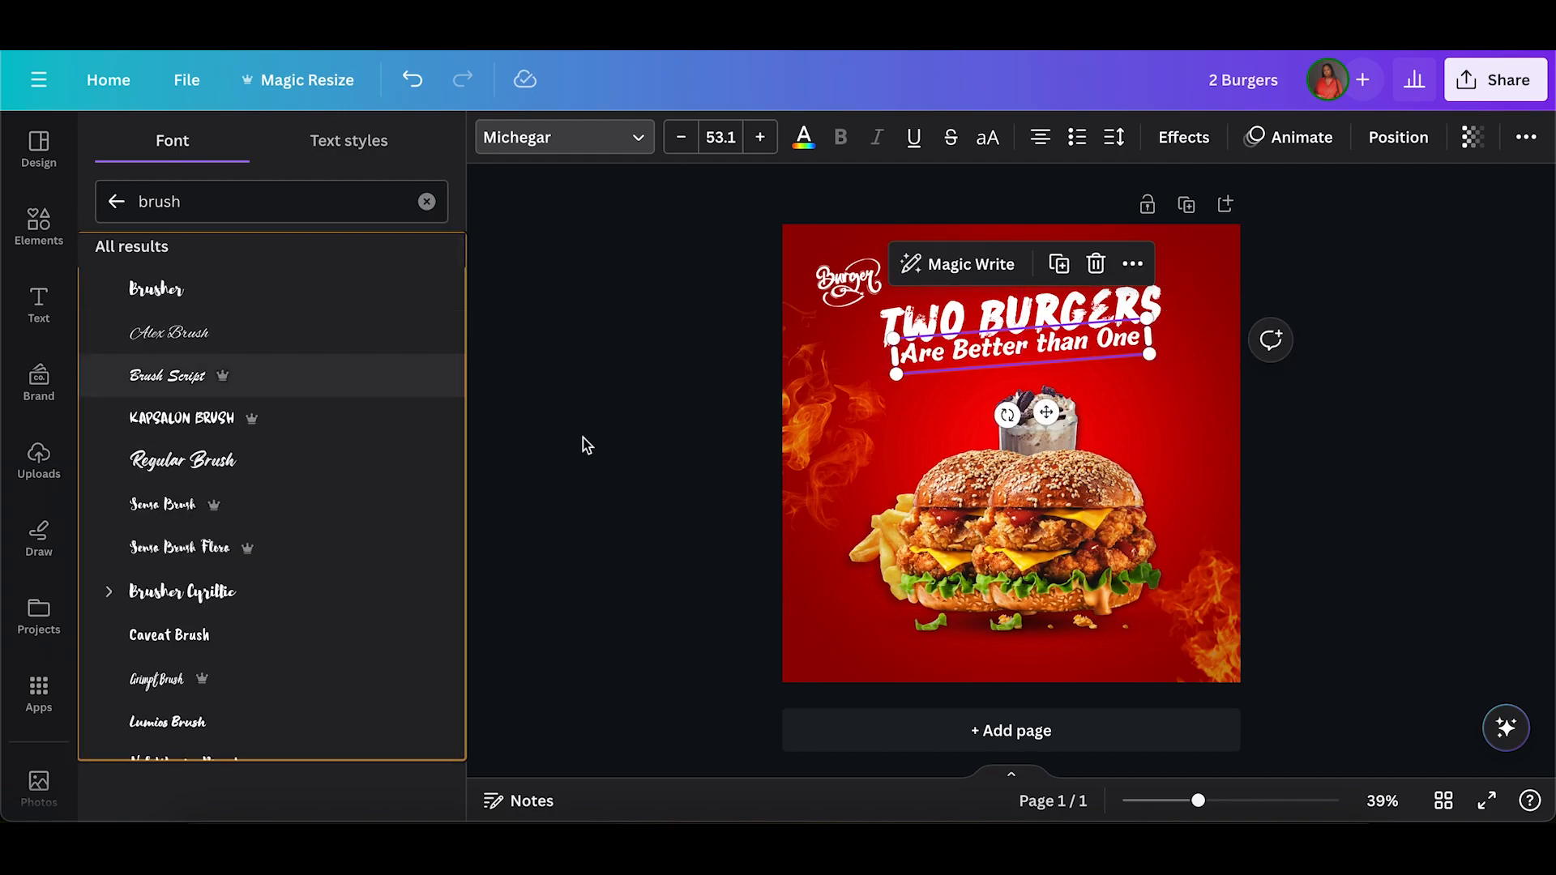
Set the "Are Better than One" line in Brush Script and move it slightly farther below the headline.
left_click(183, 333)
left_click(197, 377)
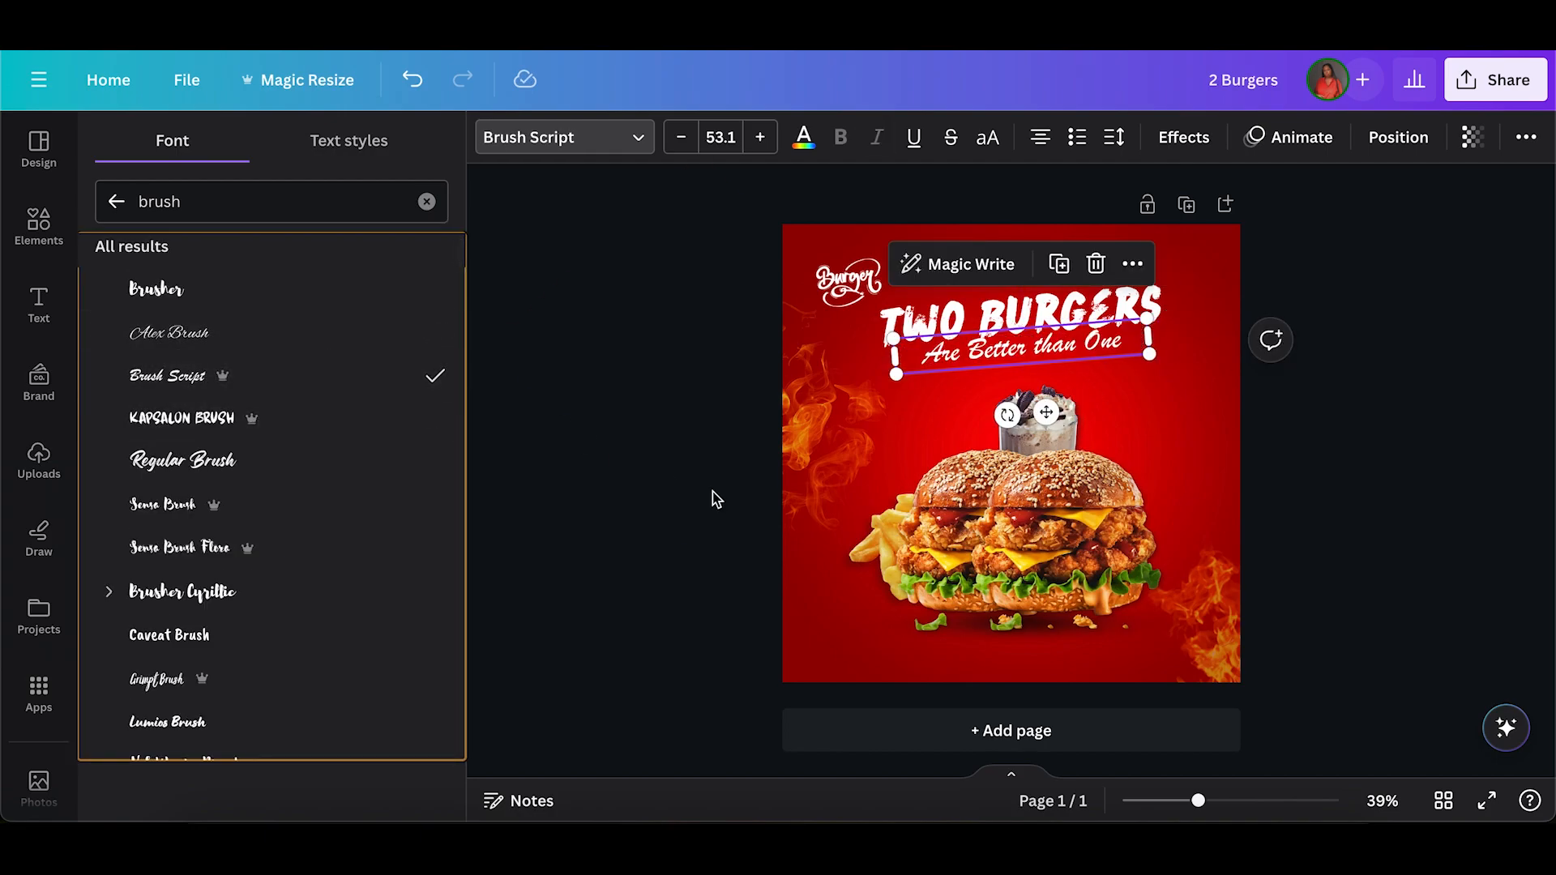
left_click(692, 504)
left_click(1042, 356)
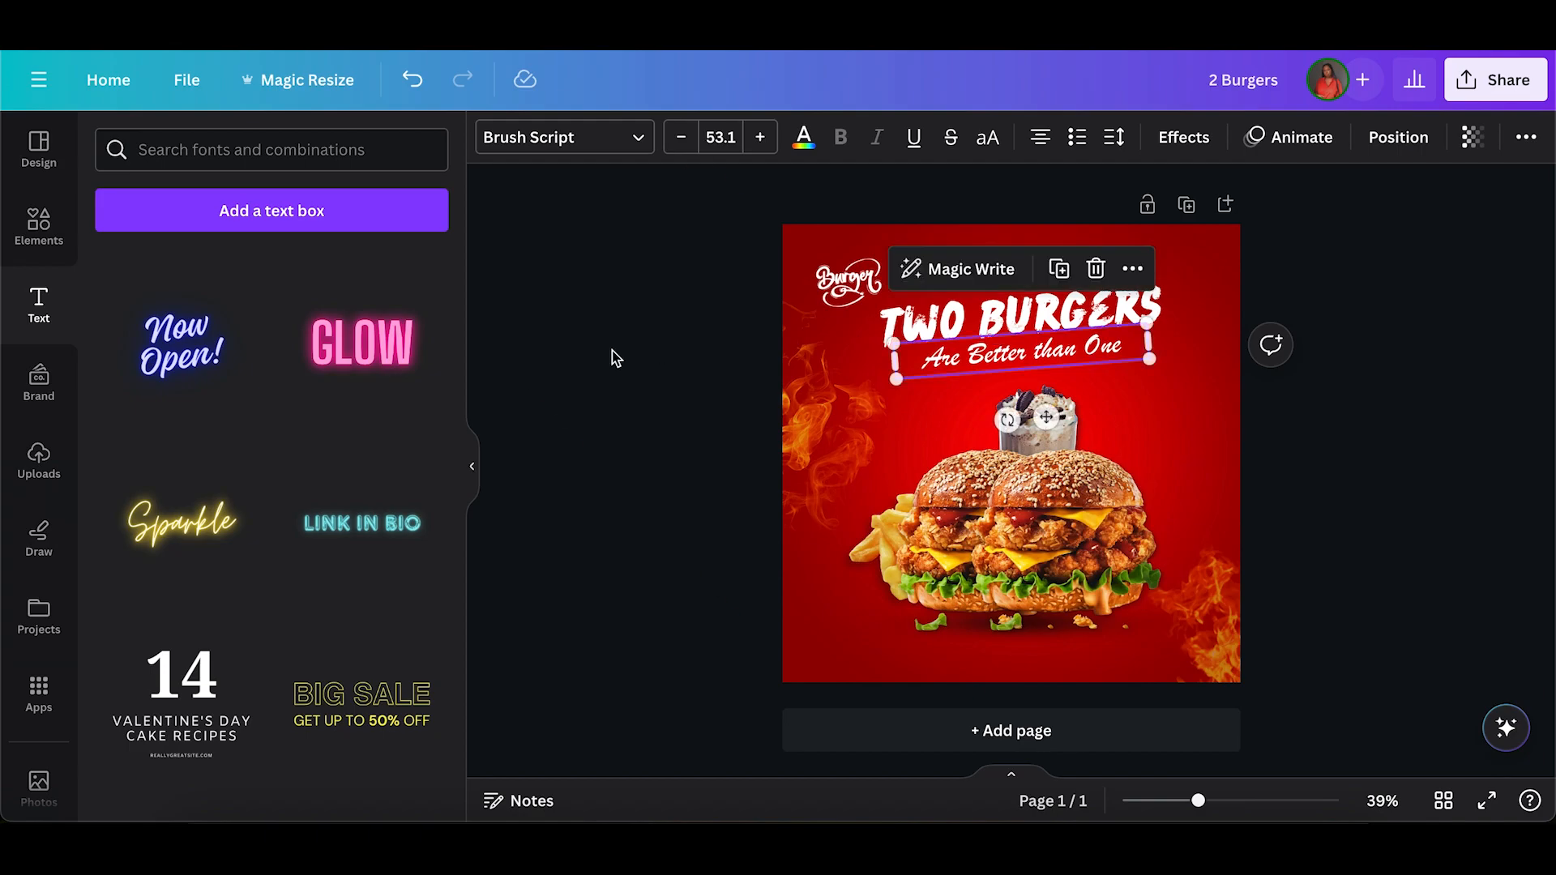
left_click(639, 357)
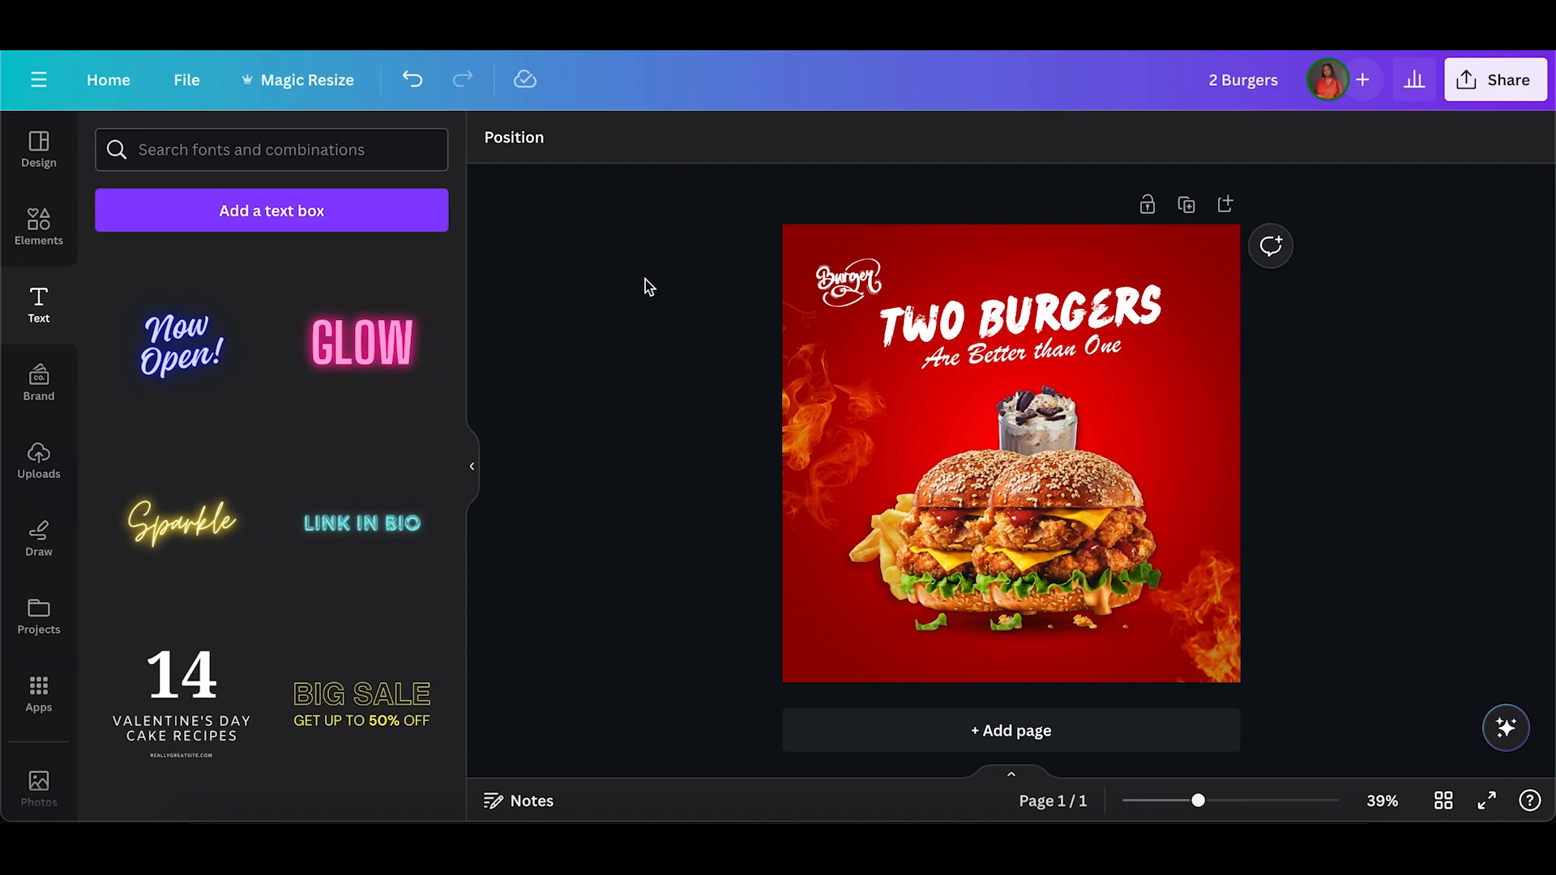
Search the graphics library for "loud".
left_click(19, 230)
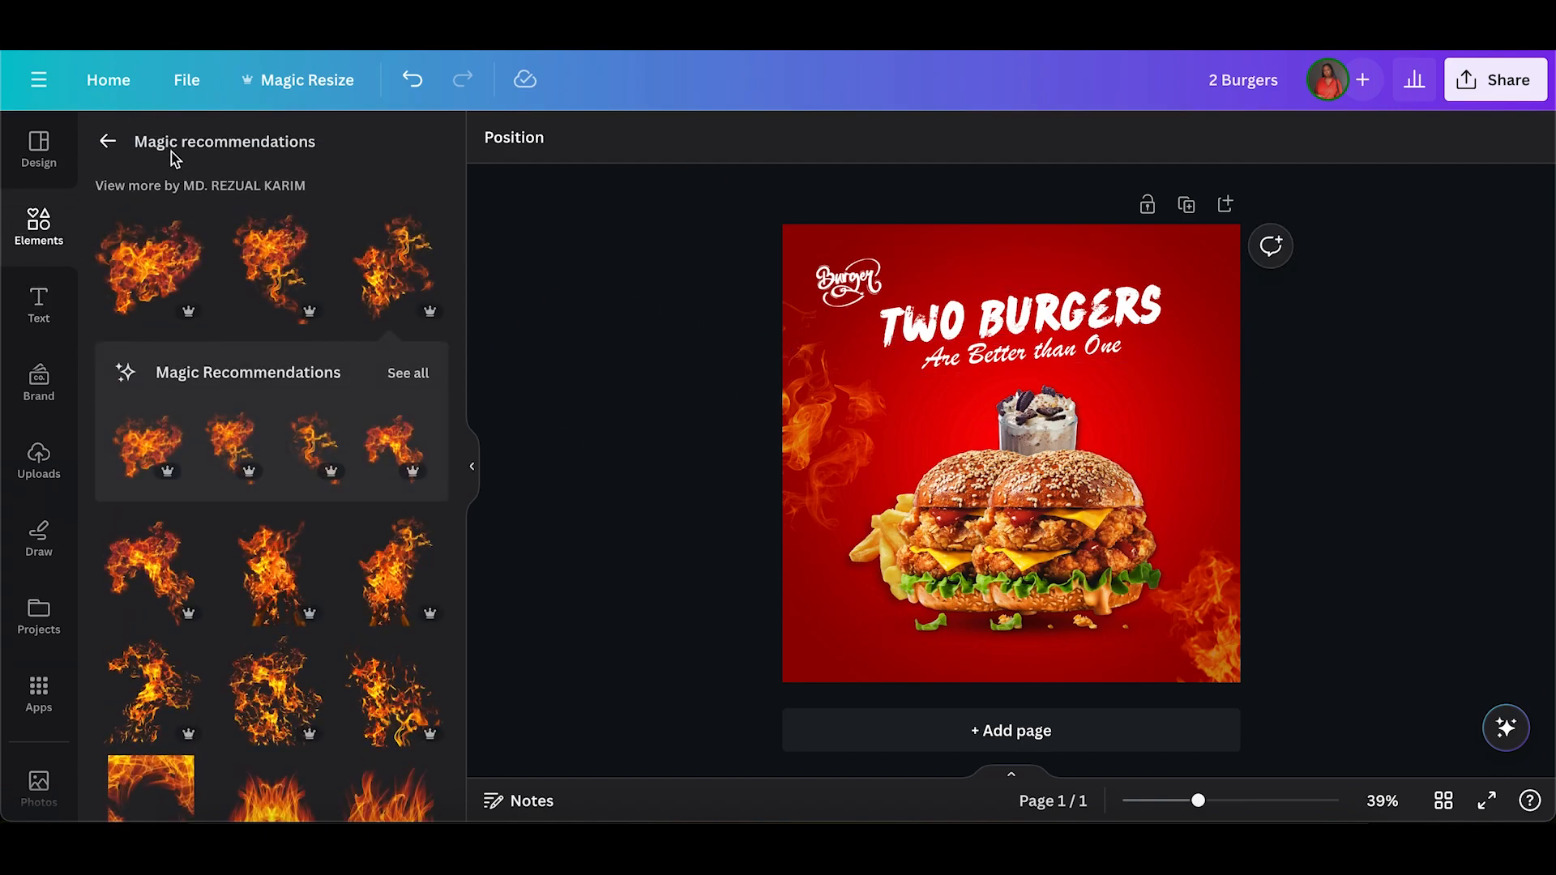
left_click(110, 142)
left_click(142, 152)
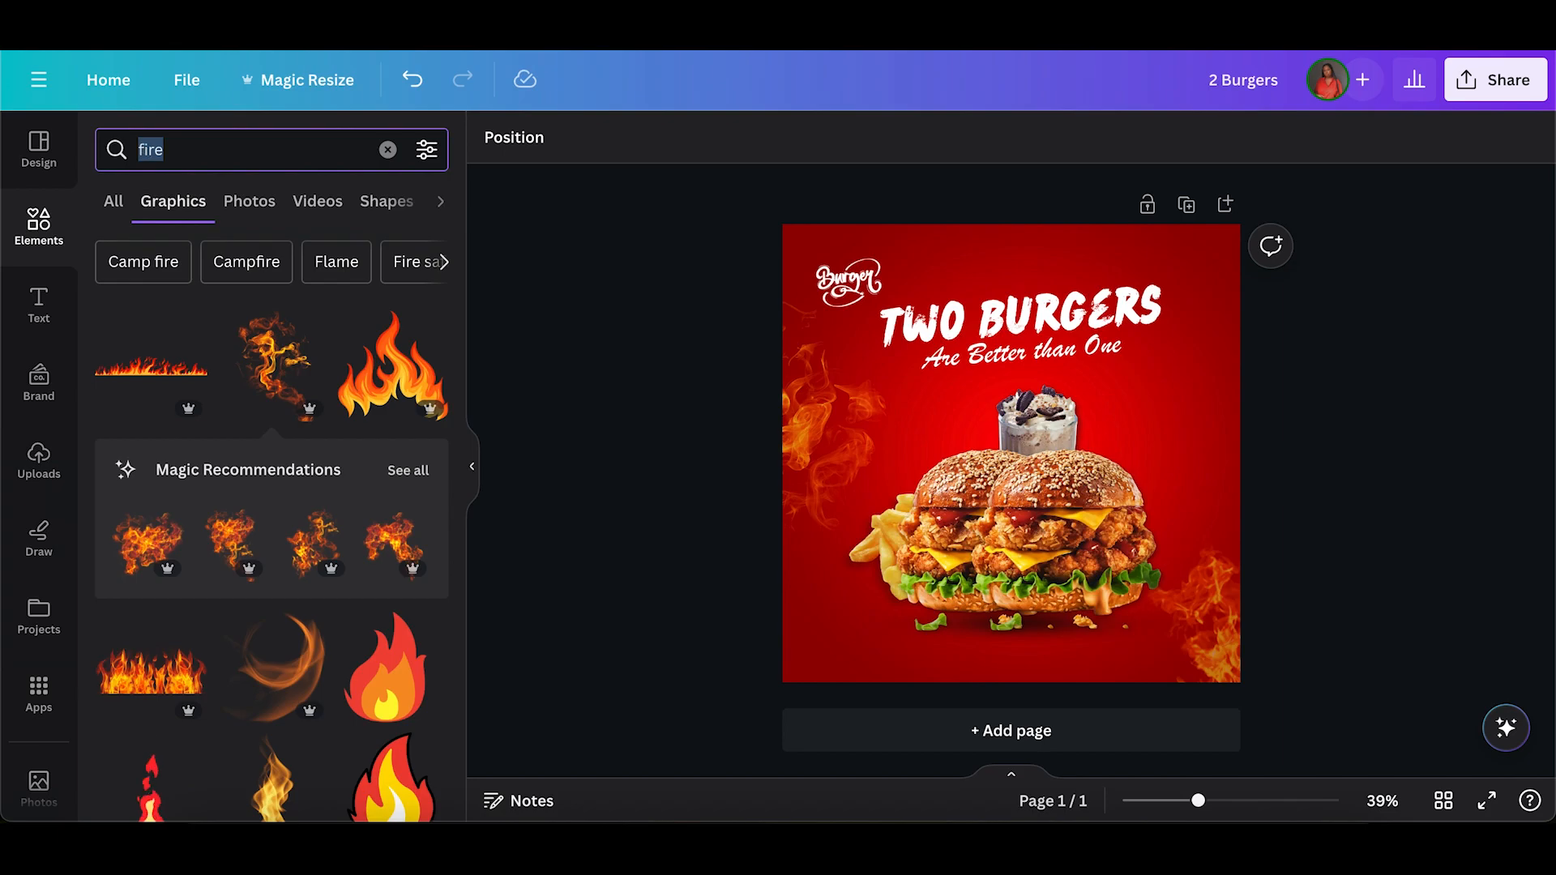
type("loud")
key("Return")
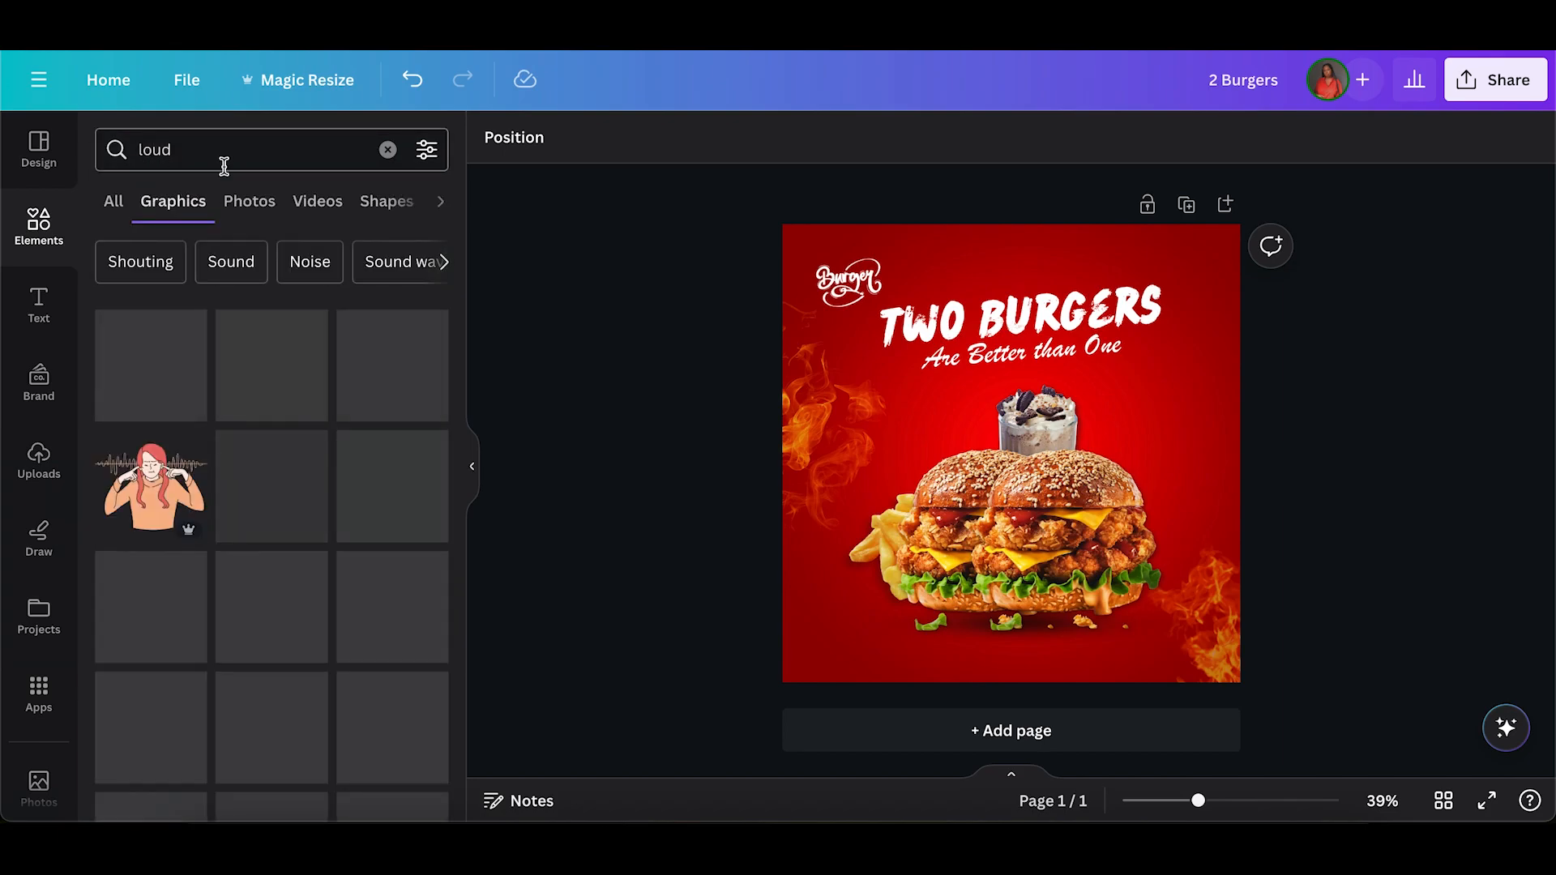
Add the yellow three-stroke burst graphic from the "loud" results to the design.
scroll(207, 381, "down", 3)
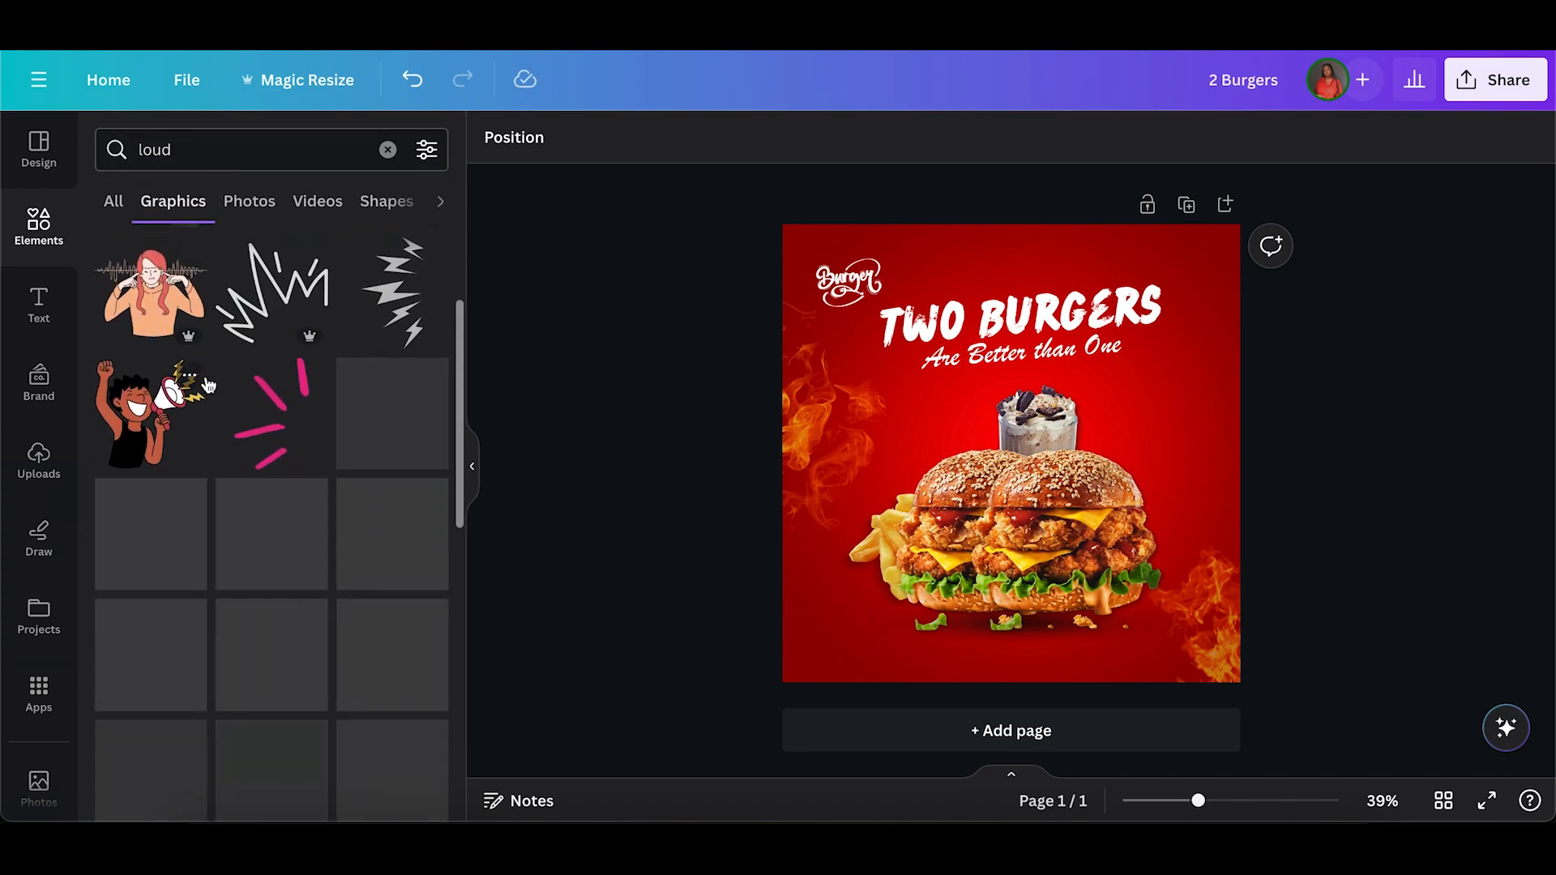
scroll(209, 385, "down", 1)
scroll(209, 385, "up", 3)
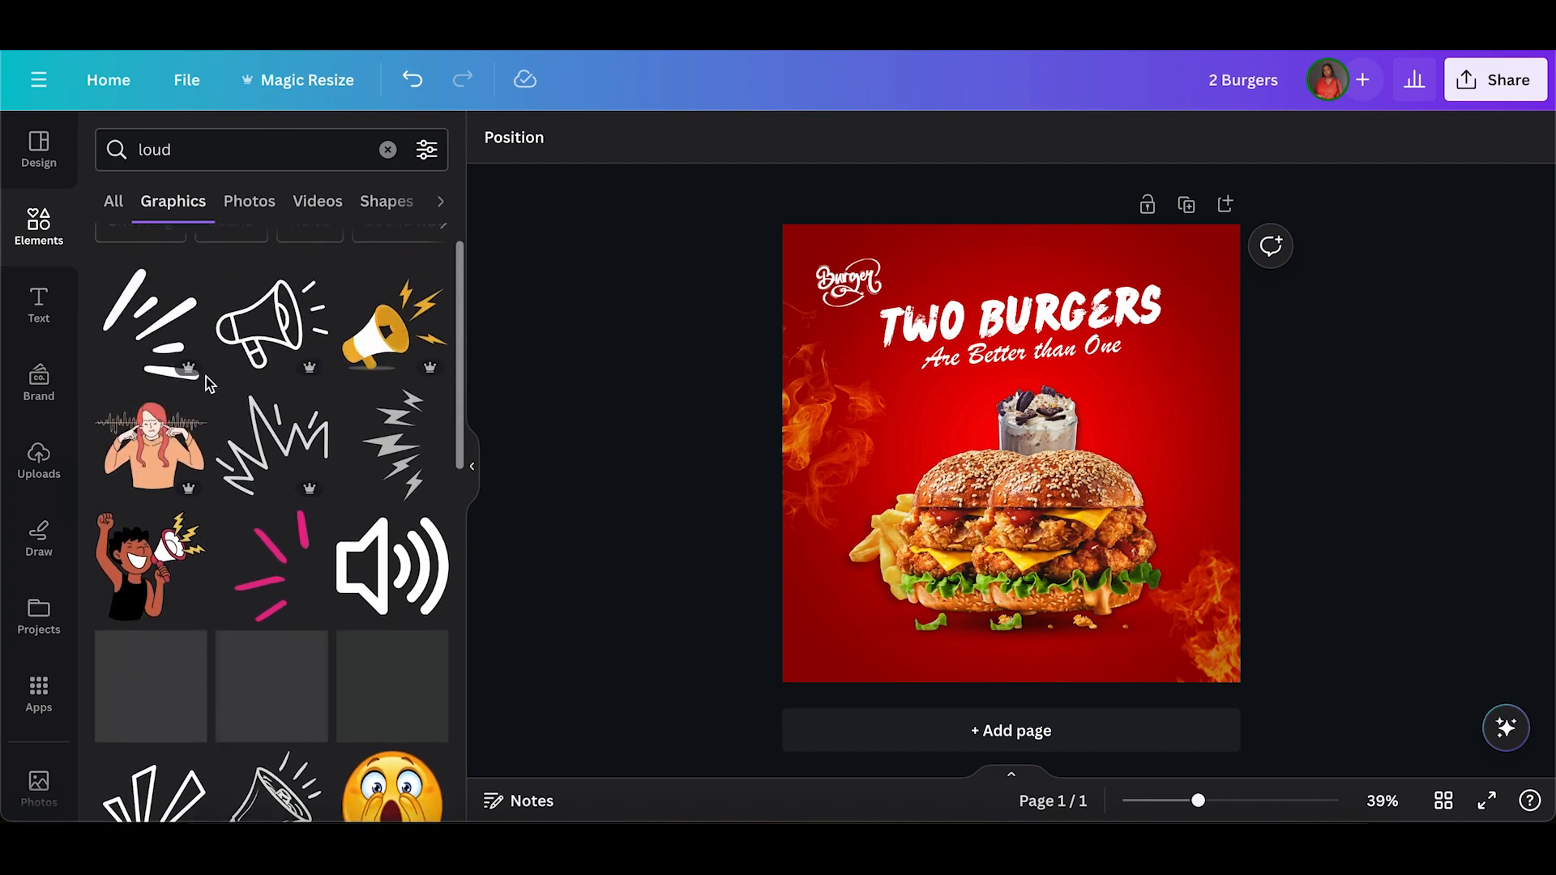
scroll(206, 381, "down", 6)
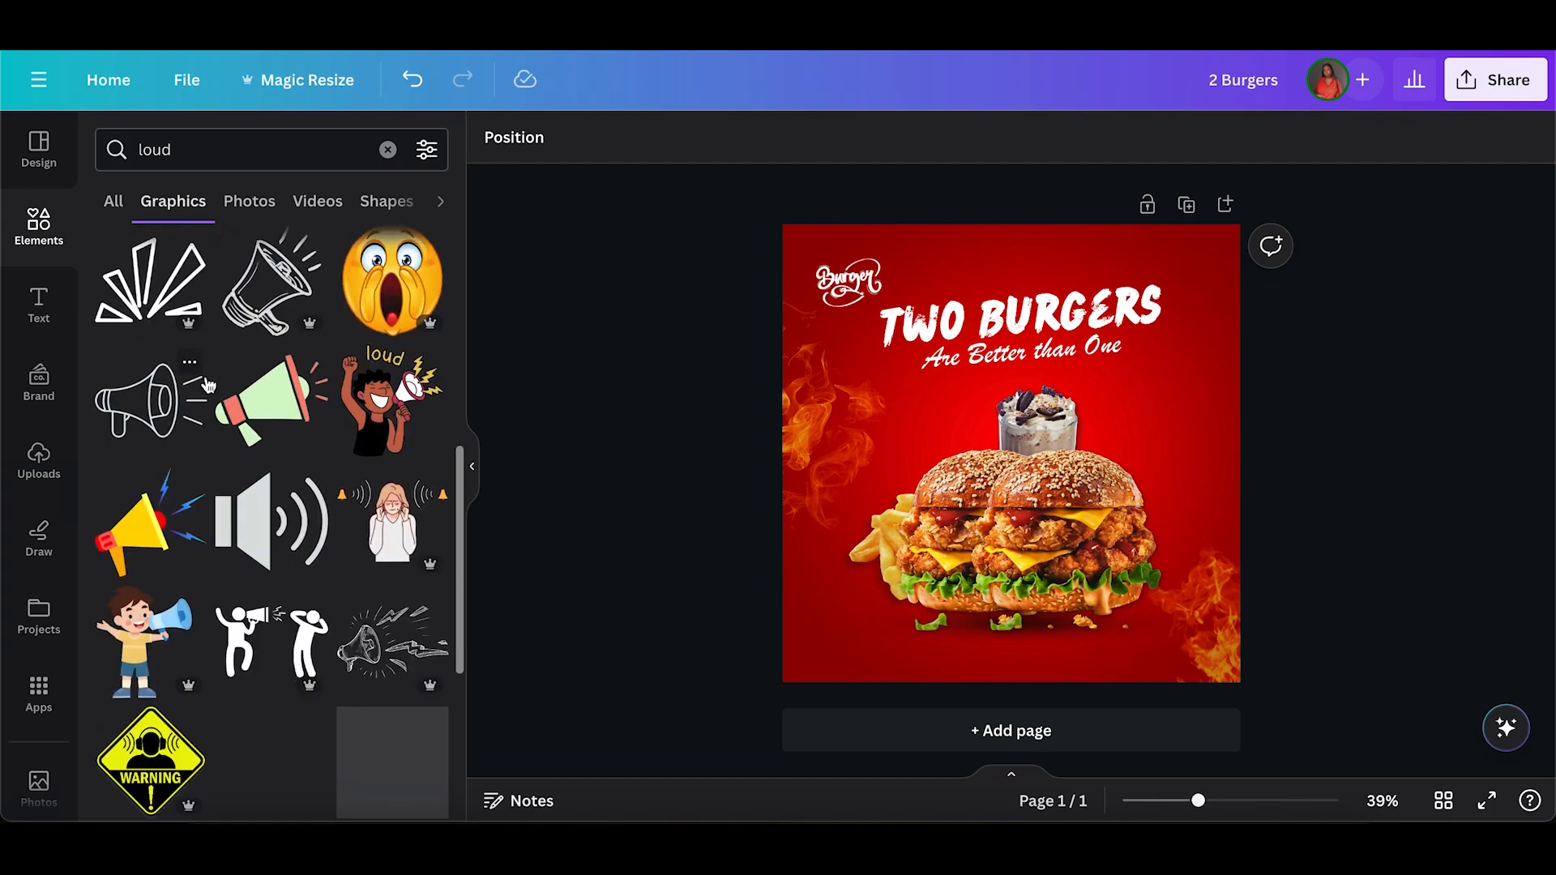
scroll(208, 385, "down", 5)
scroll(209, 385, "down", 2)
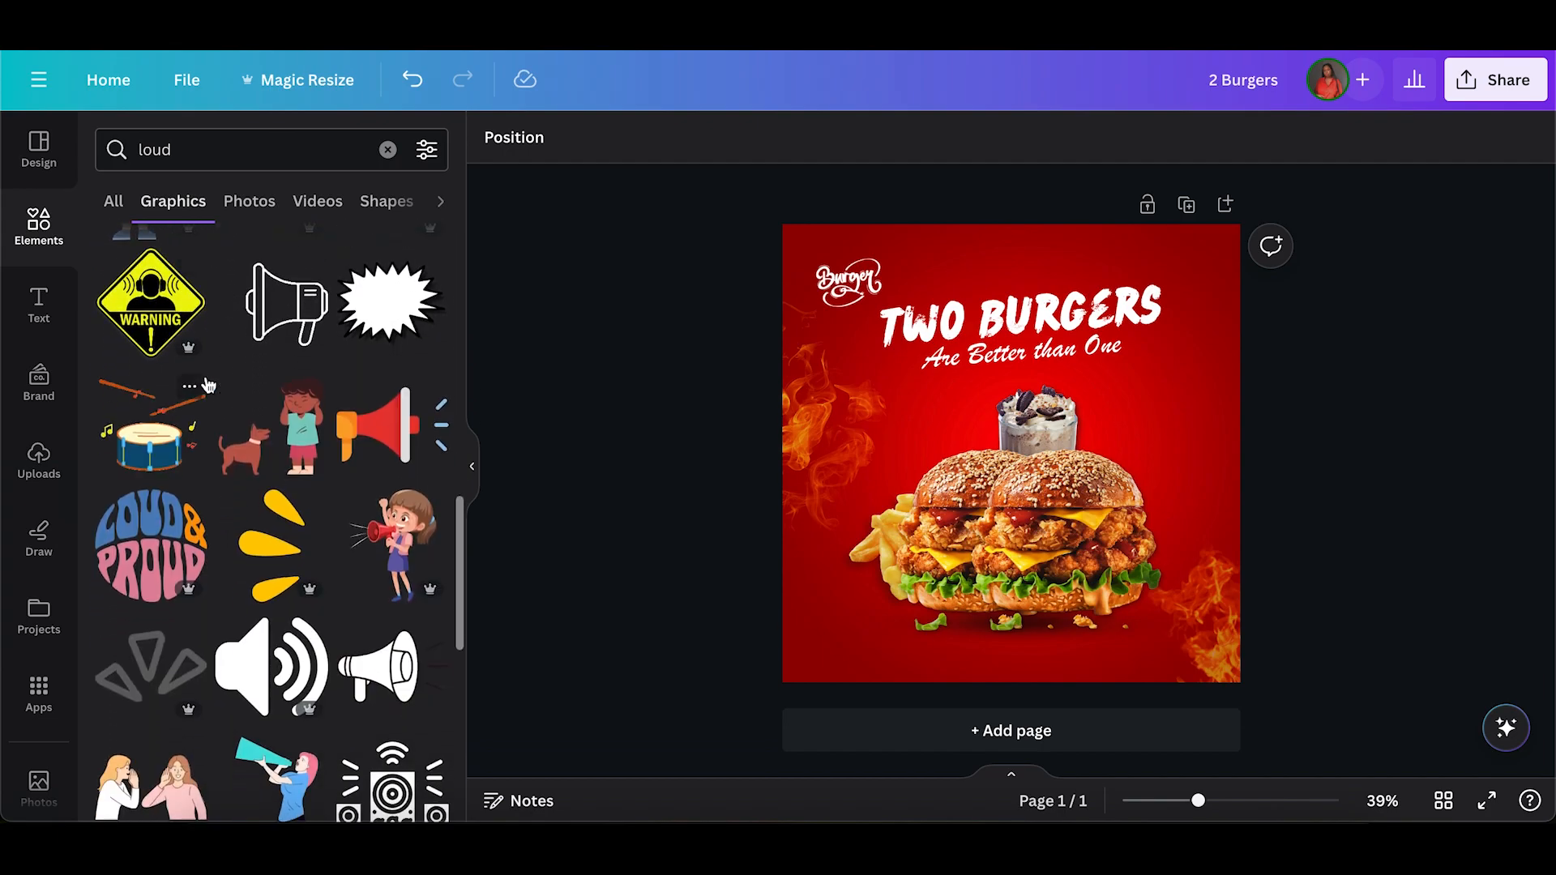
left_click(267, 436)
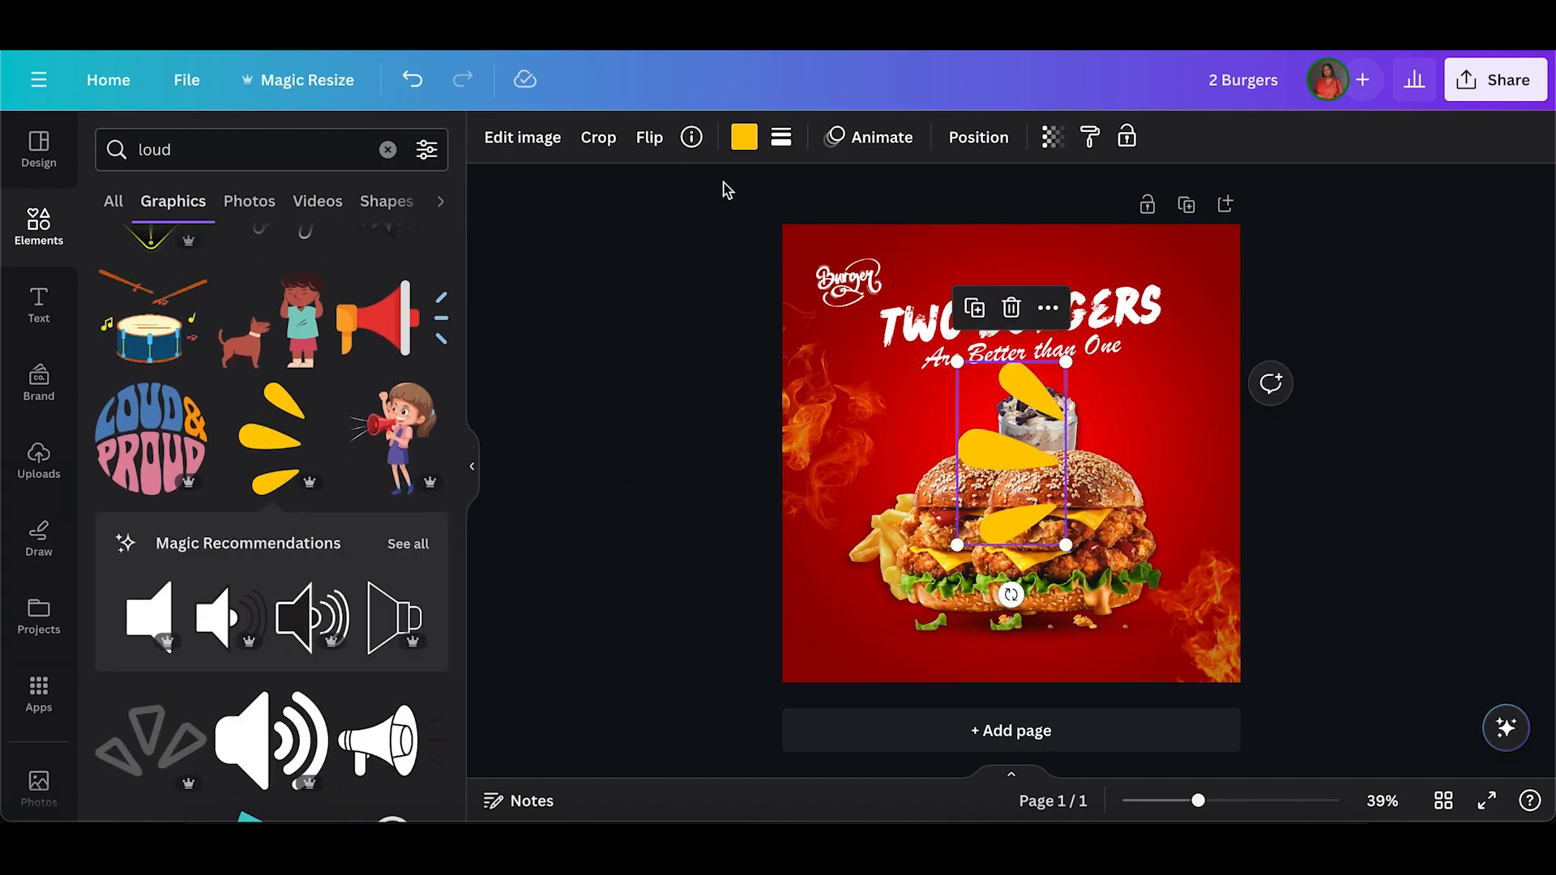
Shrink the yellow burst graphic and place it just before the first letter of "TWO BURGERS".
left_click(689, 138)
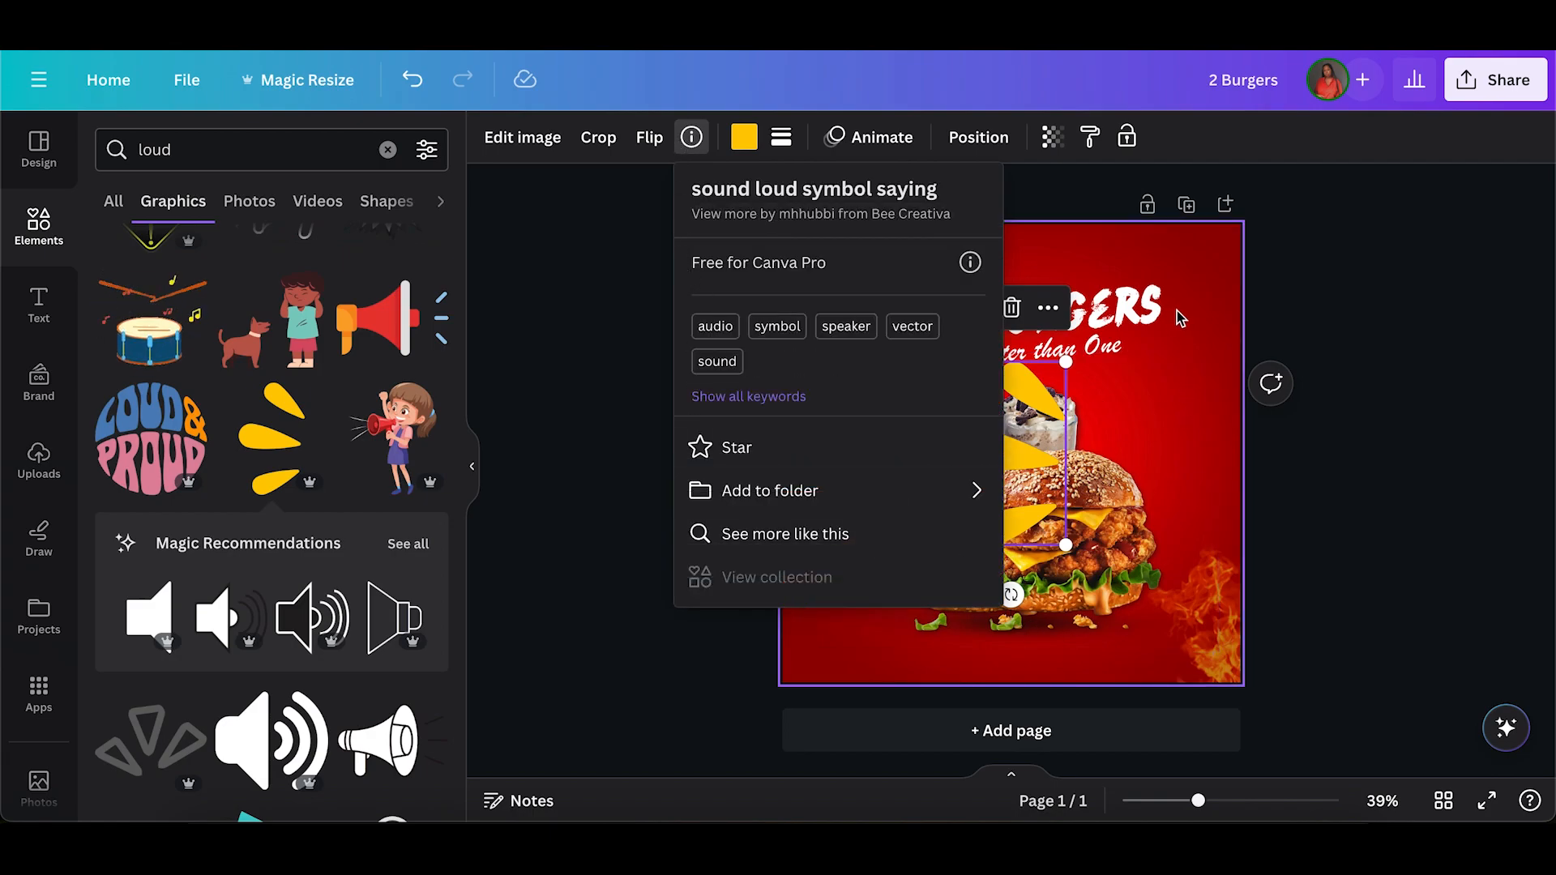
left_click(1051, 633)
left_click_drag(1065, 545, 876, 334)
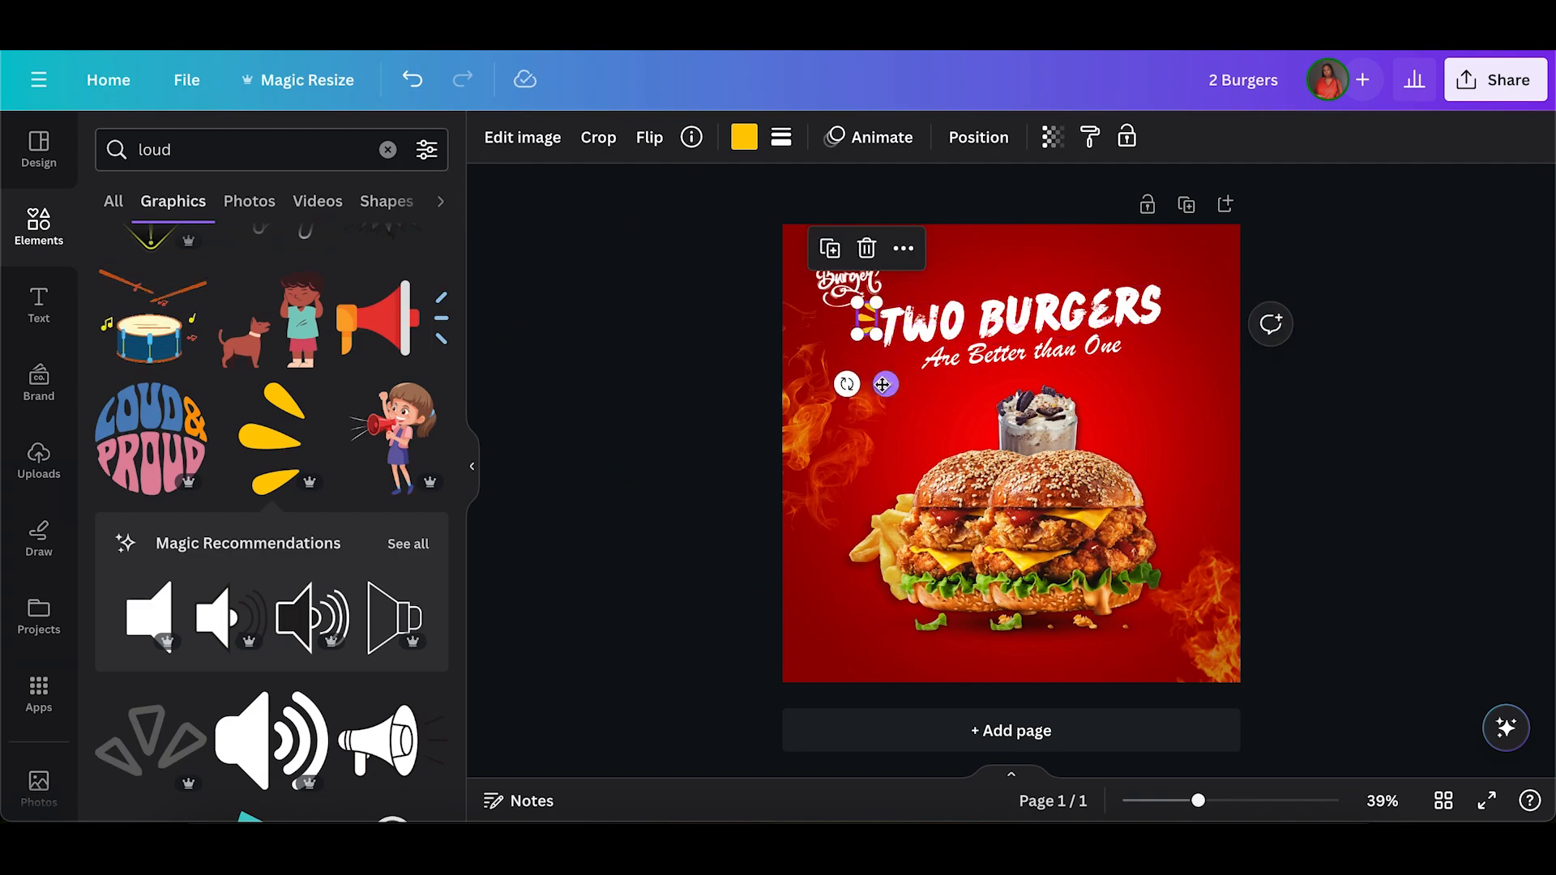
Duplicate the yellow burst, flip the copy horizontally and place it at the end of the "TWO BURGERS" headline.
left_click(831, 250)
left_click_drag(893, 391, 1204, 365)
left_click(654, 150)
left_click(673, 195)
left_click(1188, 355)
left_click_drag(1190, 309, 1185, 305)
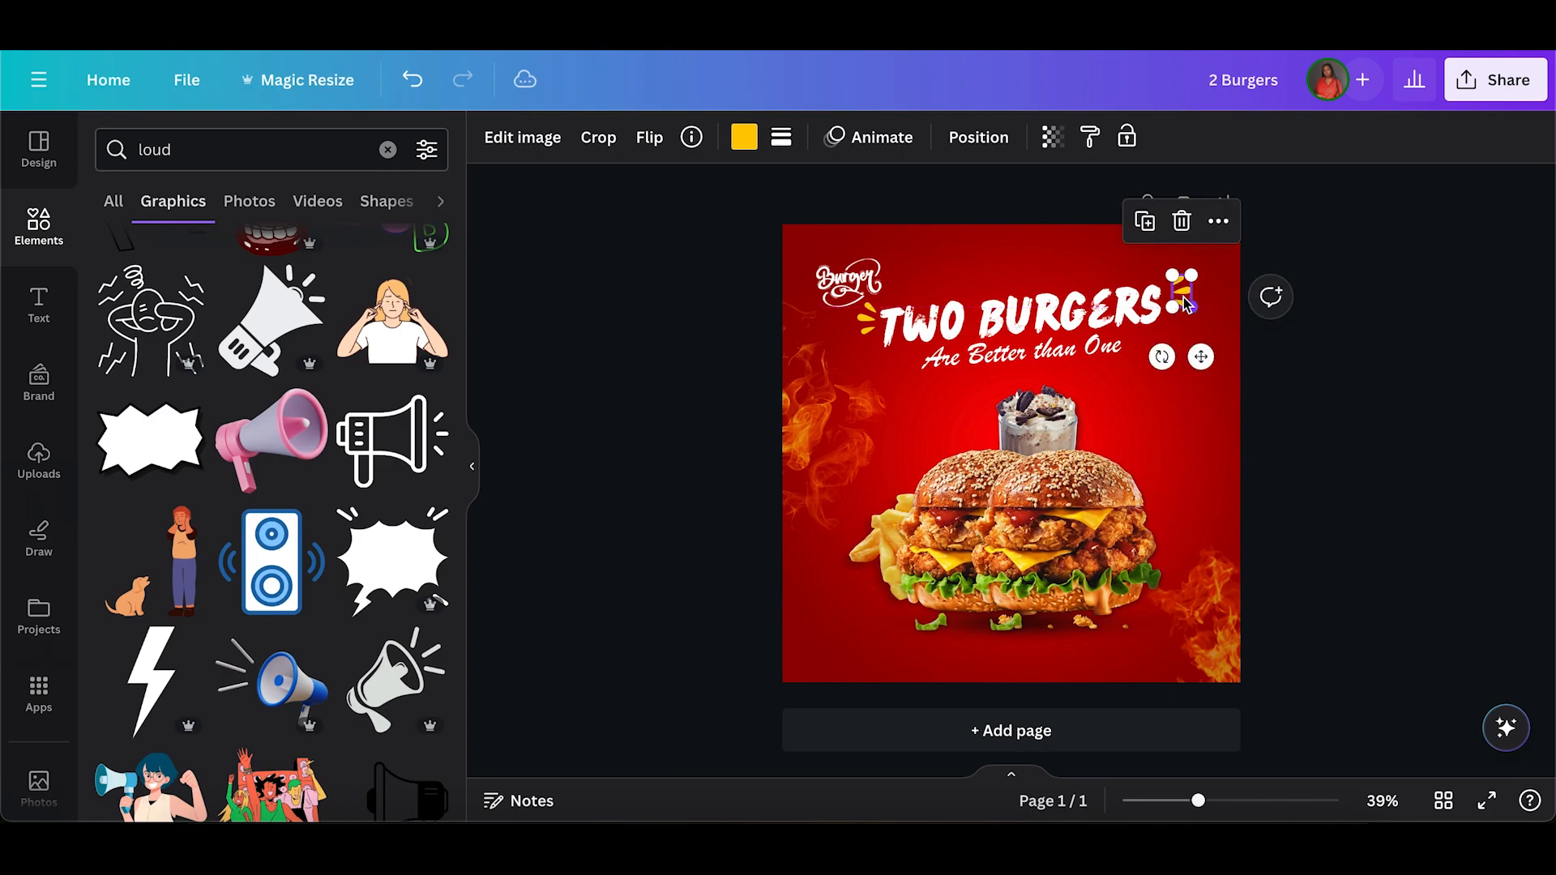
key("Left")
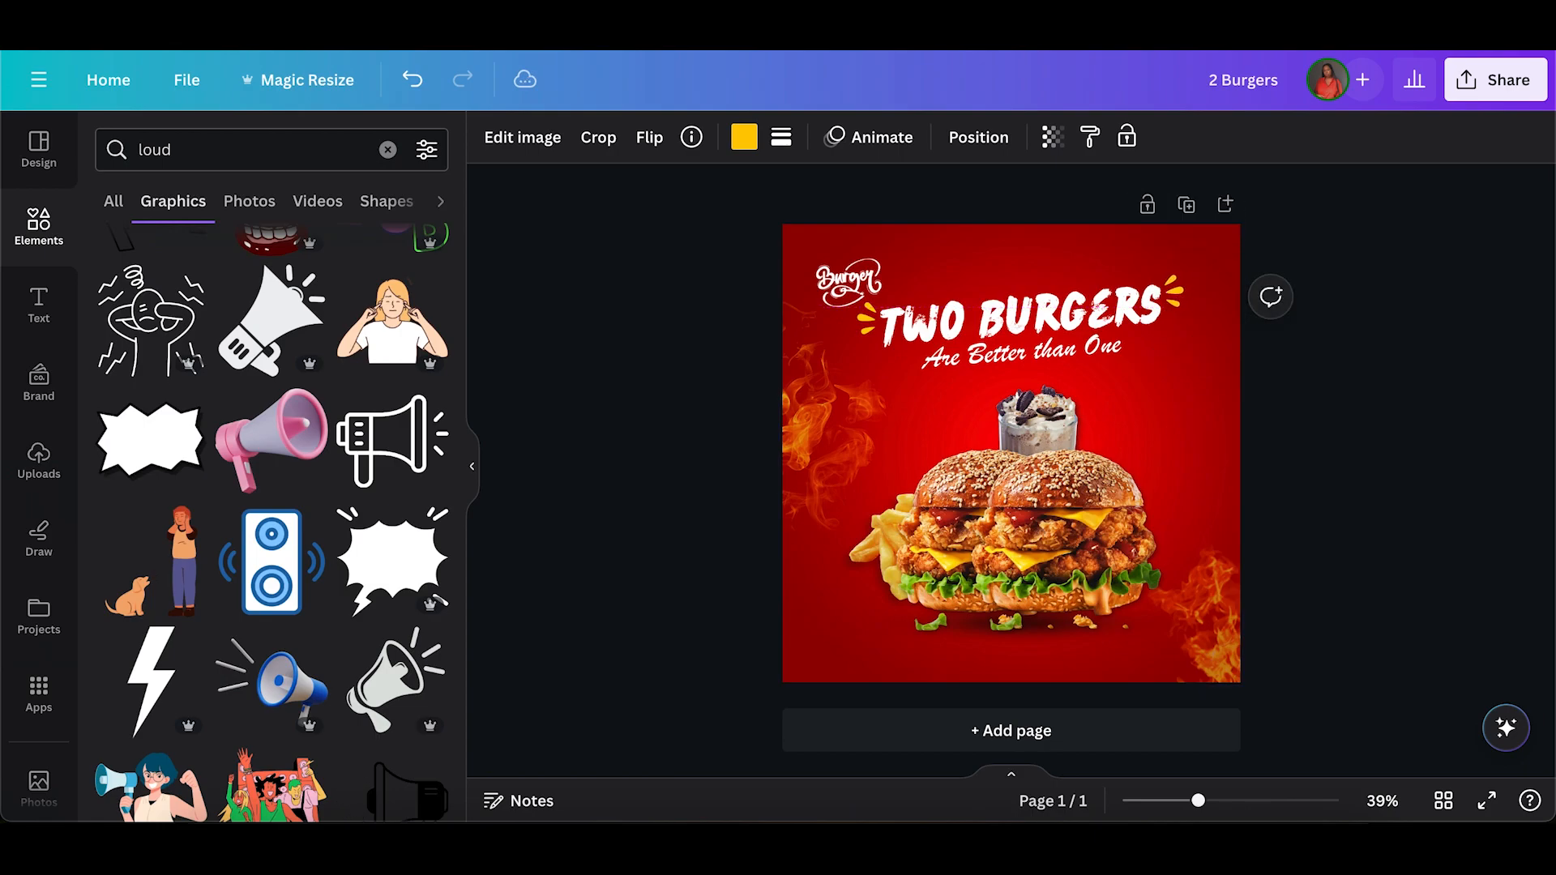
Tilt the flipped burst to follow the headline's slant and fit it against the last letter of "BURGERS".
left_click_drag(1154, 357, 1212, 342)
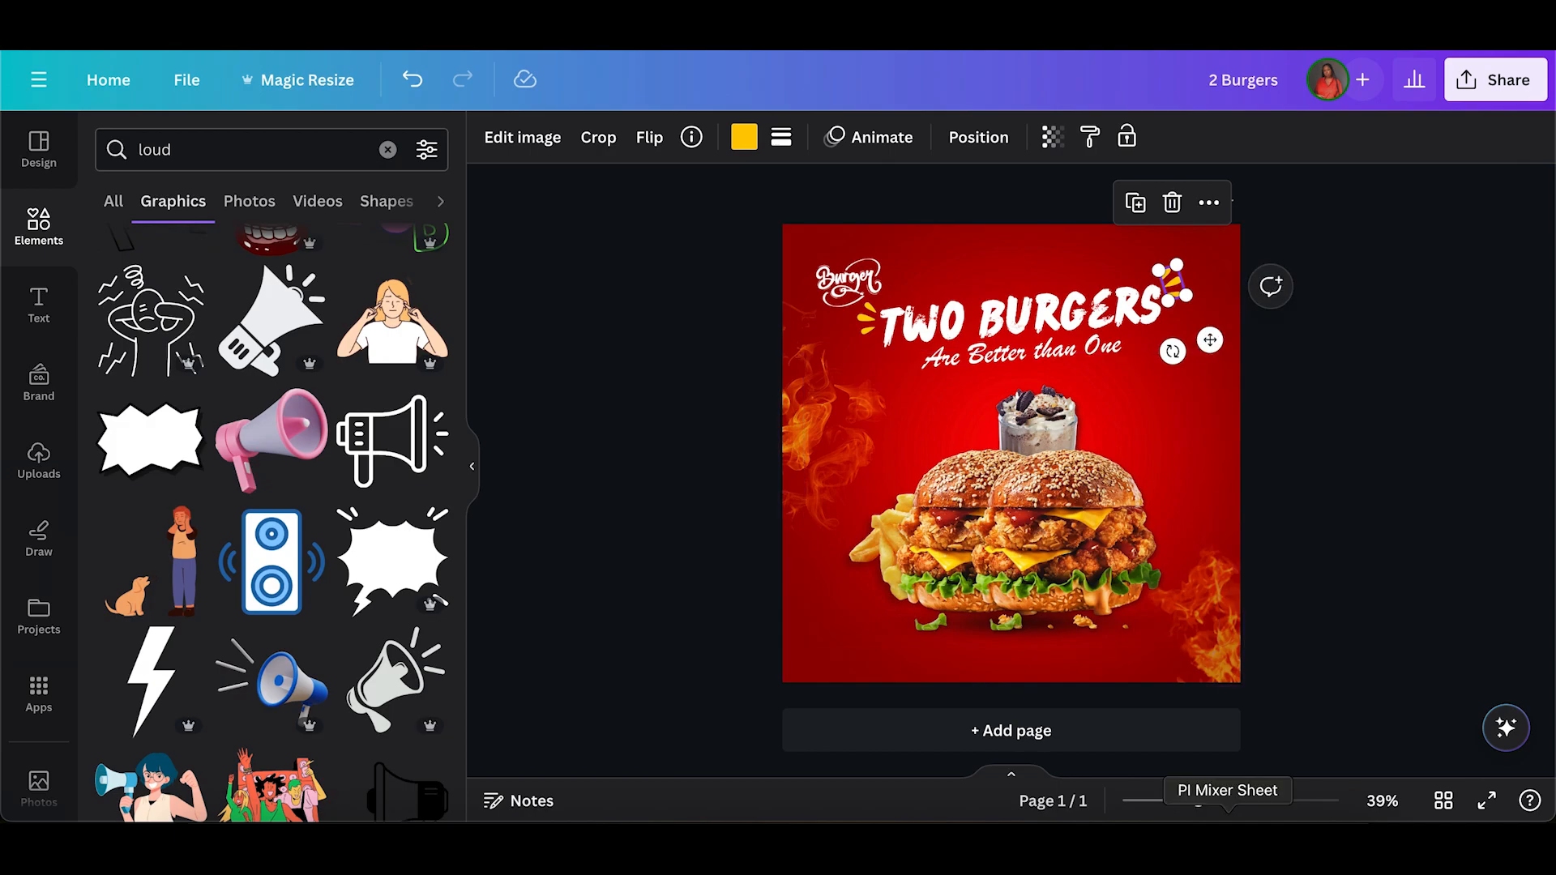
left_click(1249, 802)
scroll(1180, 375, "up", 5)
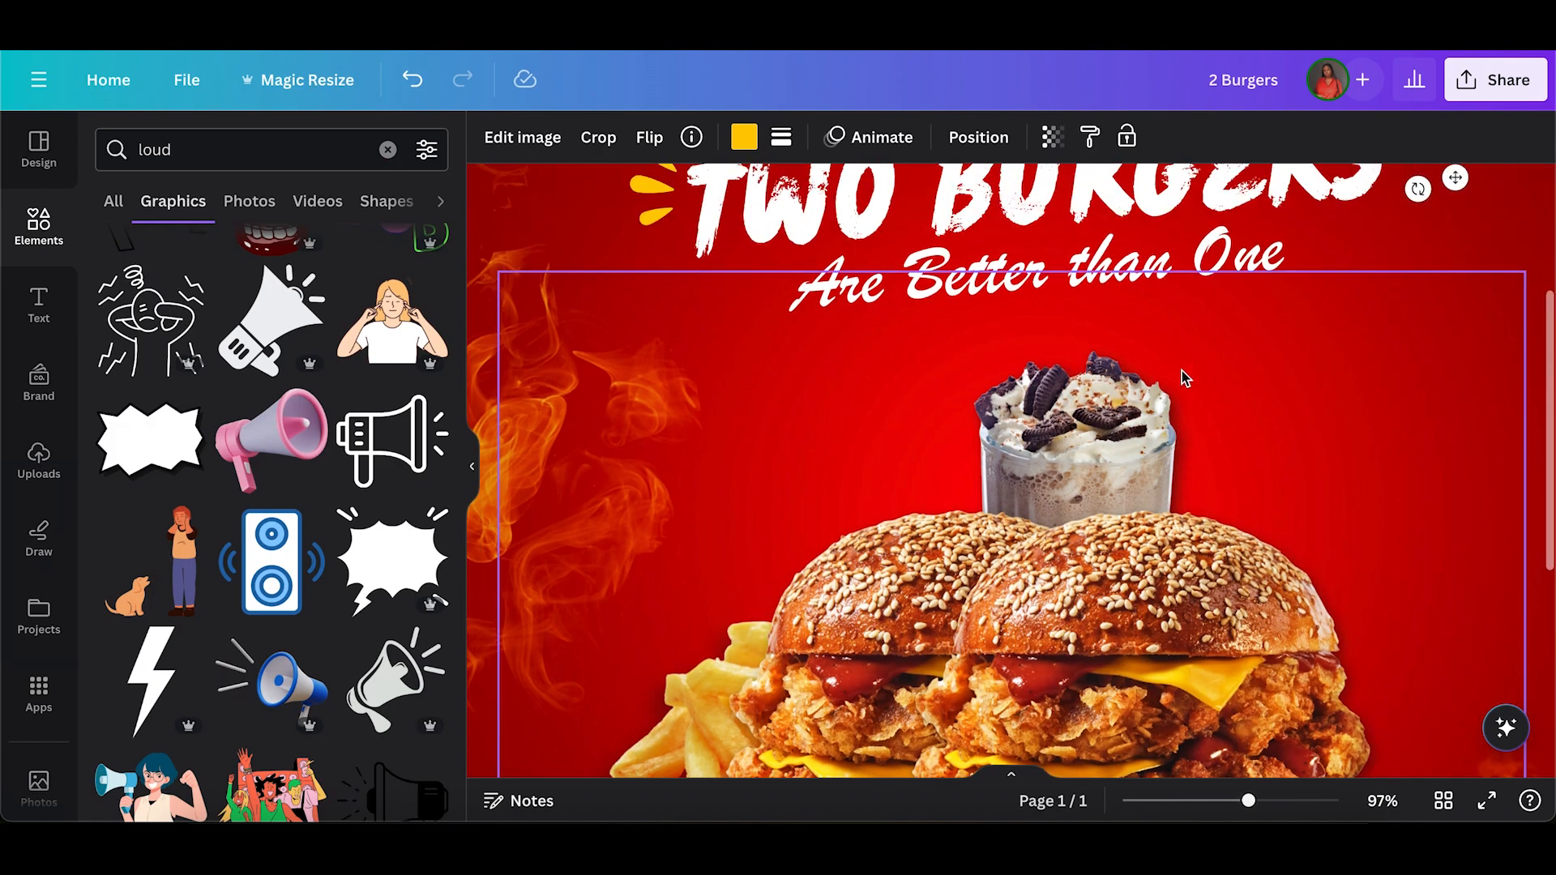
left_click_drag(1417, 461, 1438, 456)
left_click_drag(1452, 390, 1391, 367)
left_click(1365, 619)
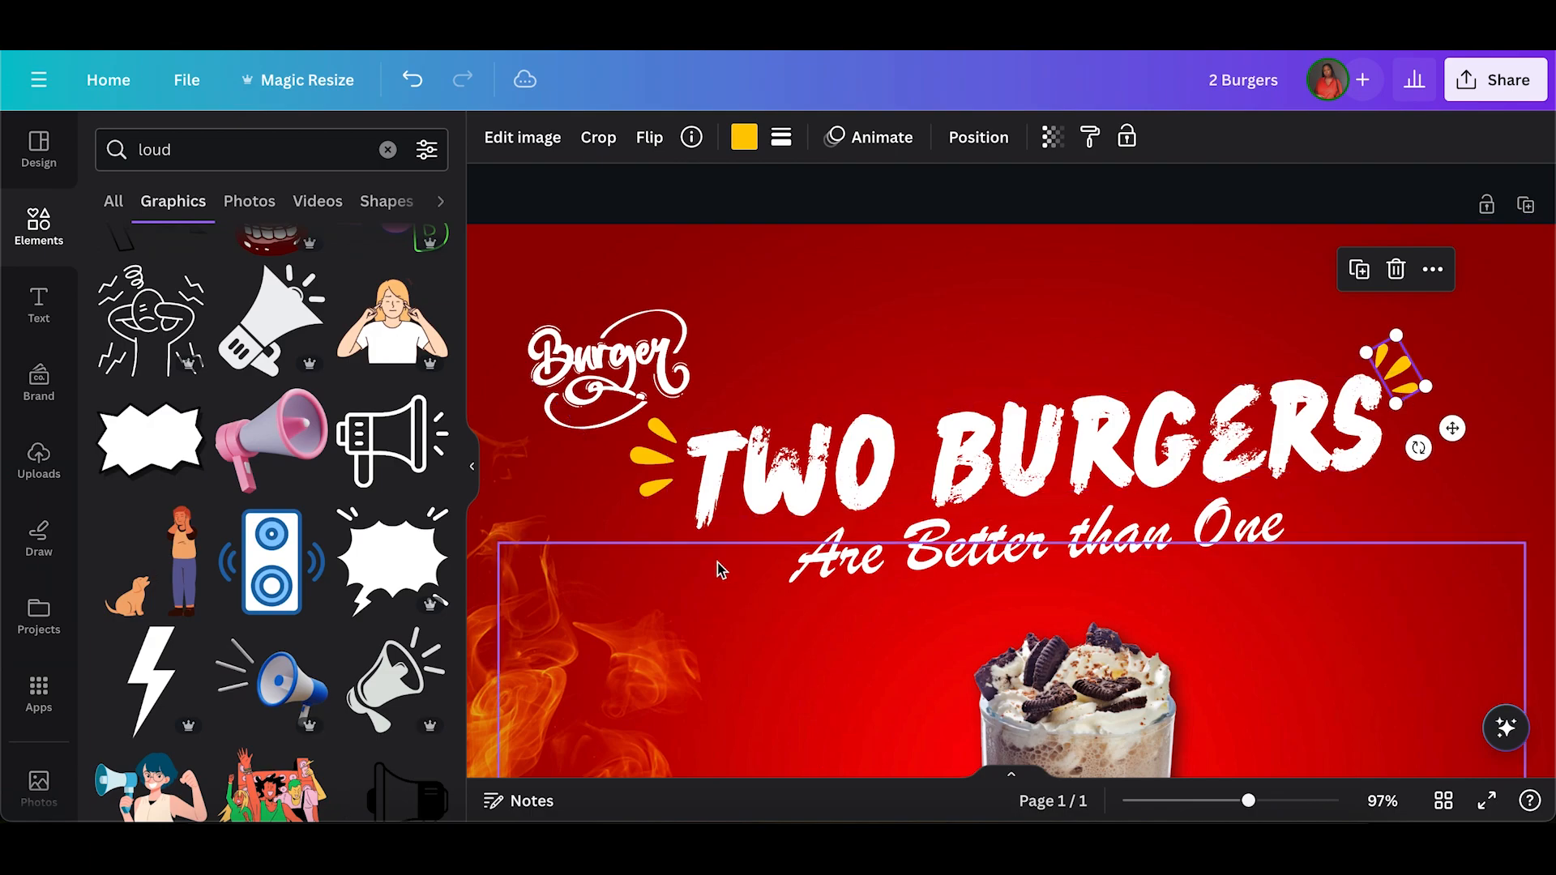
Move the original burst slightly up and closer to the first letter of "TWO".
left_click(644, 478)
left_click_drag(631, 500, 640, 482)
left_click_drag(680, 530, 689, 530)
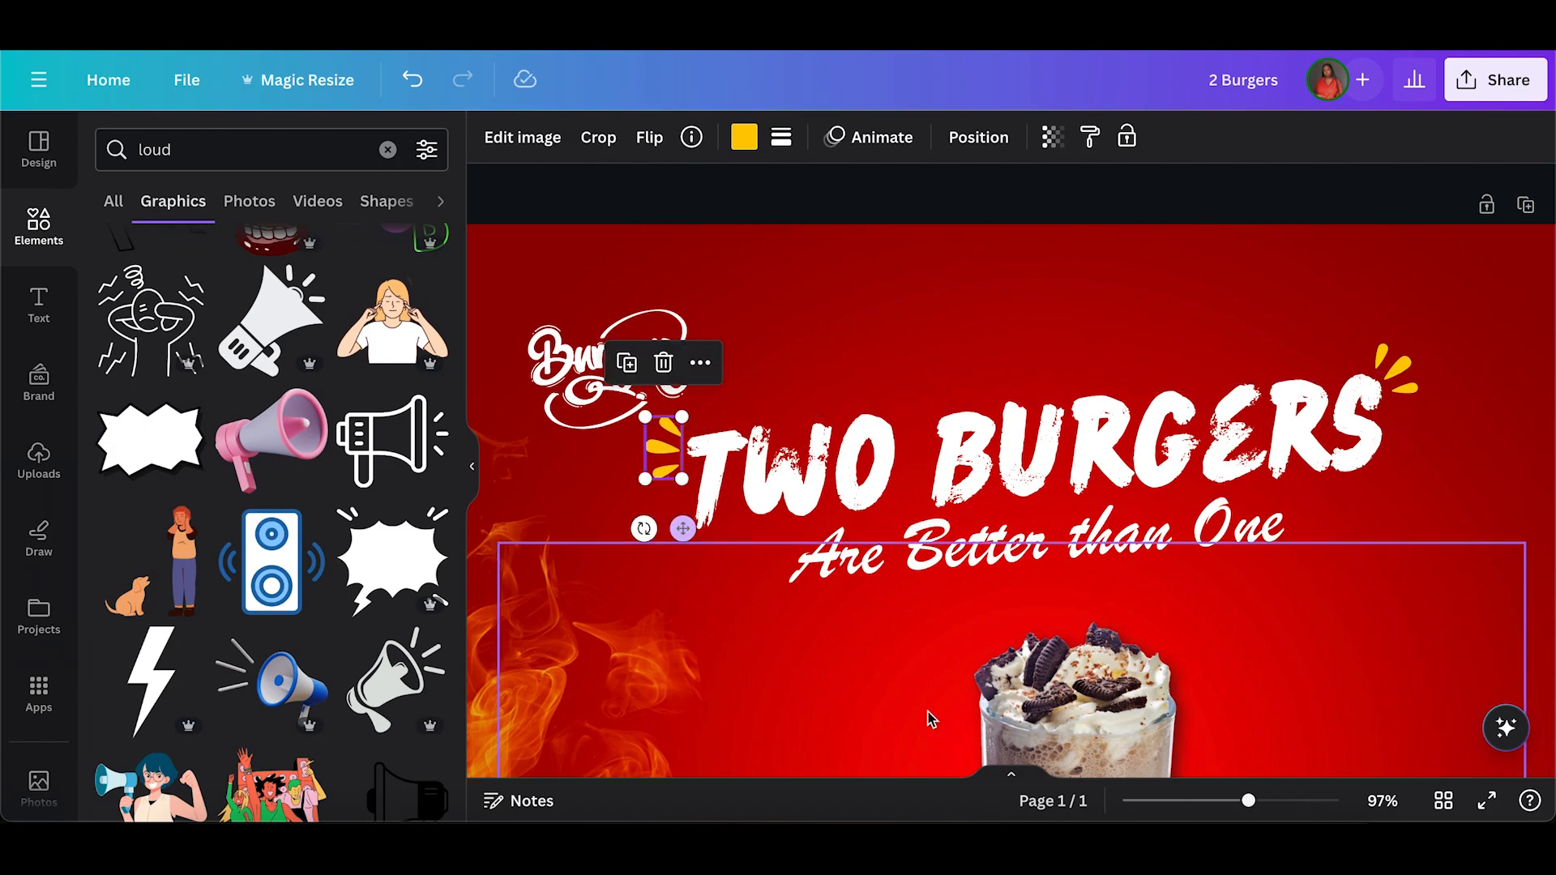
left_click(1207, 803)
left_click_drag(1207, 802, 1206, 802)
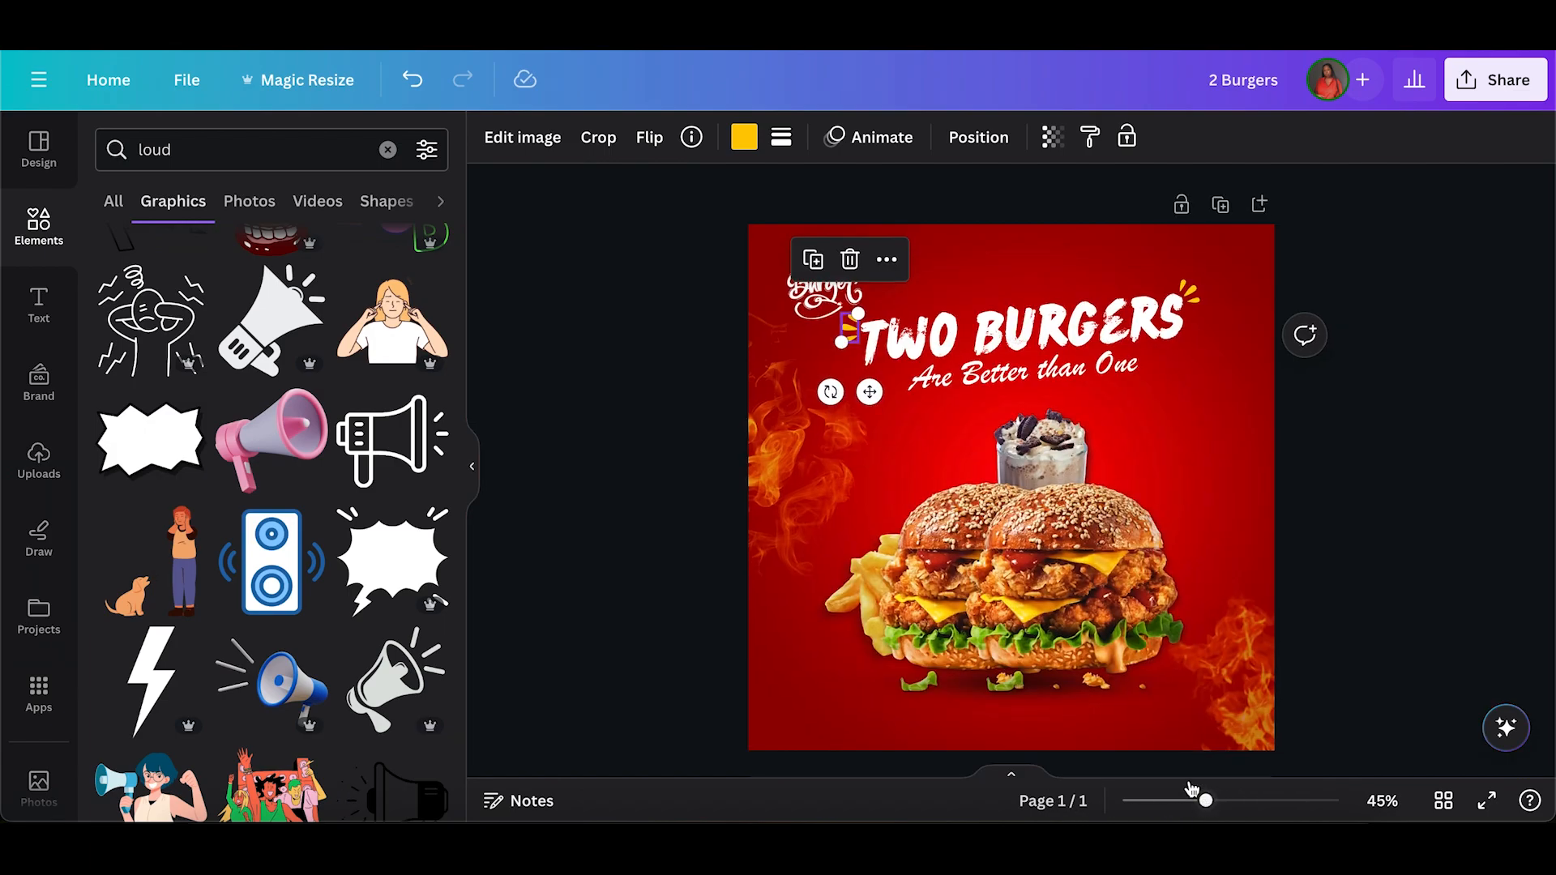
left_click(607, 484)
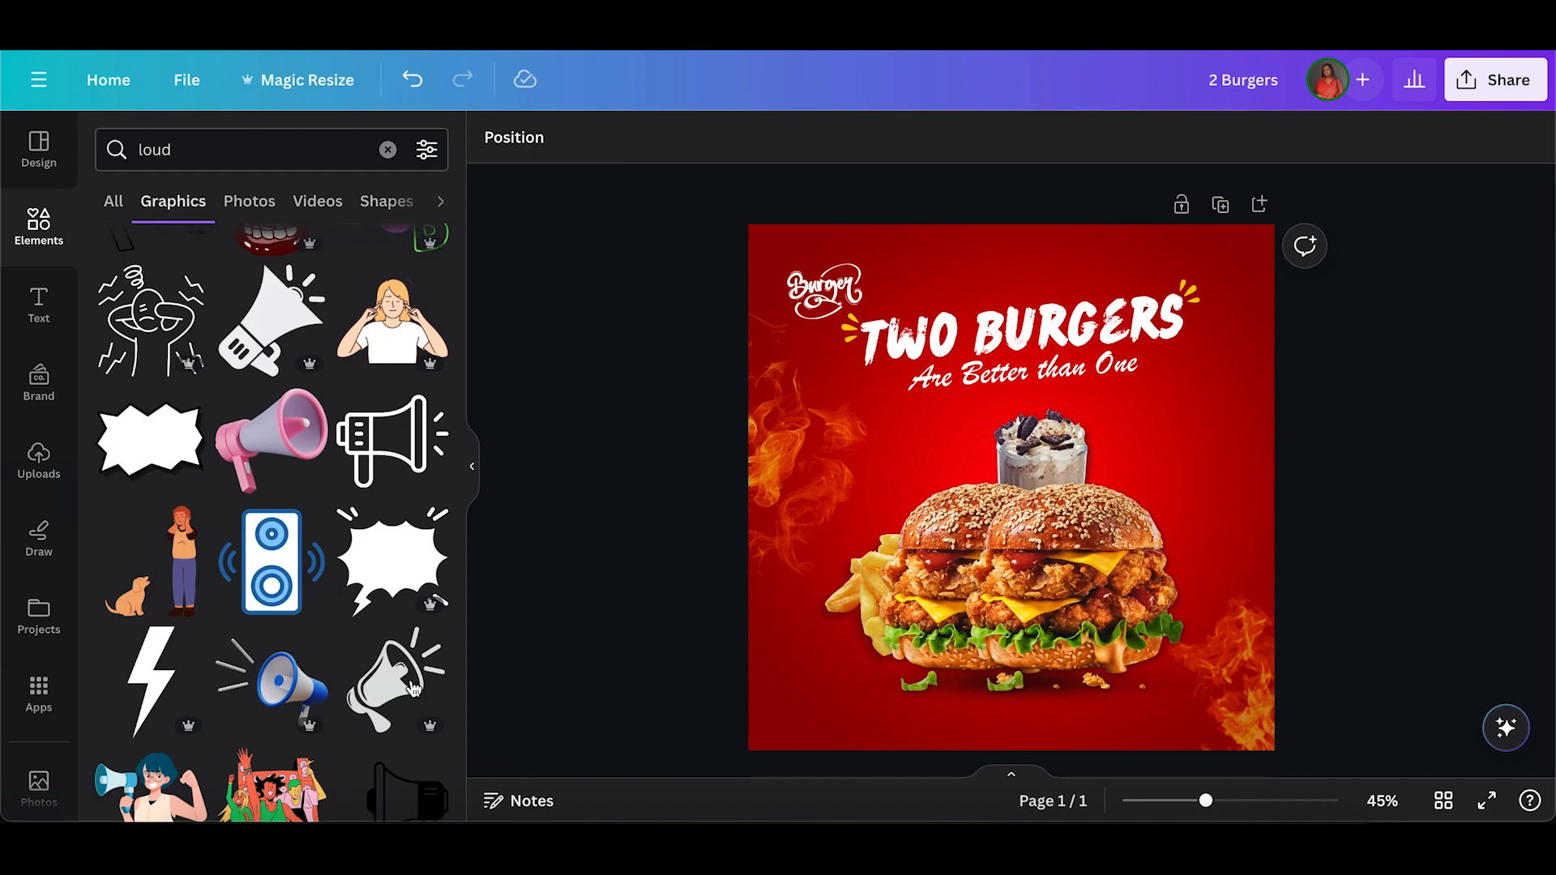
Add a text box reading "YOKOZUNA COMBO".
left_click(39, 306)
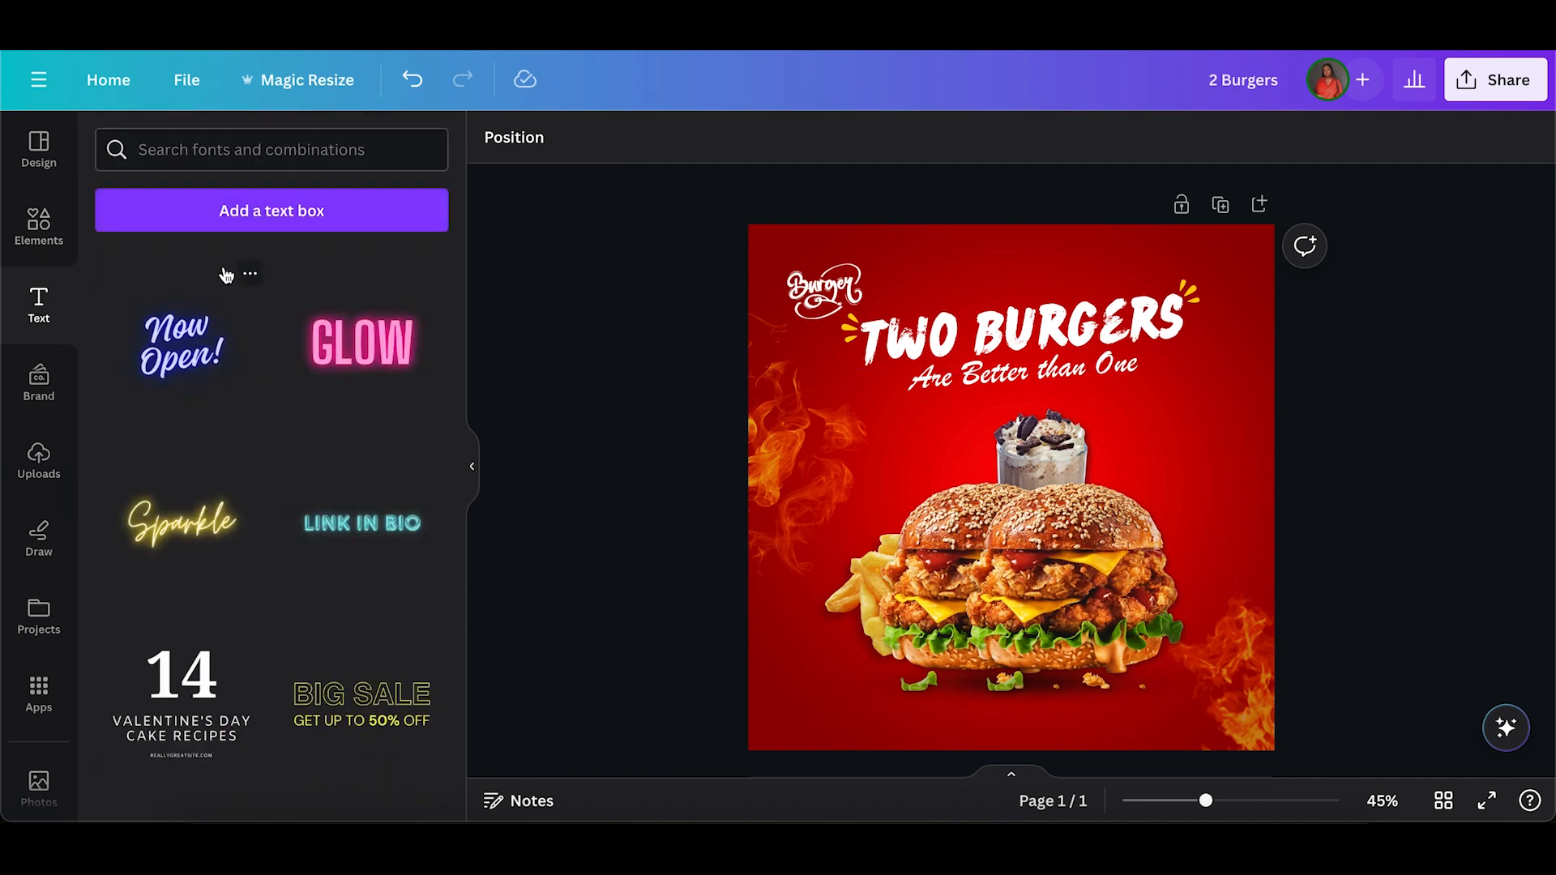
left_click(254, 212)
type("YOKOZU")
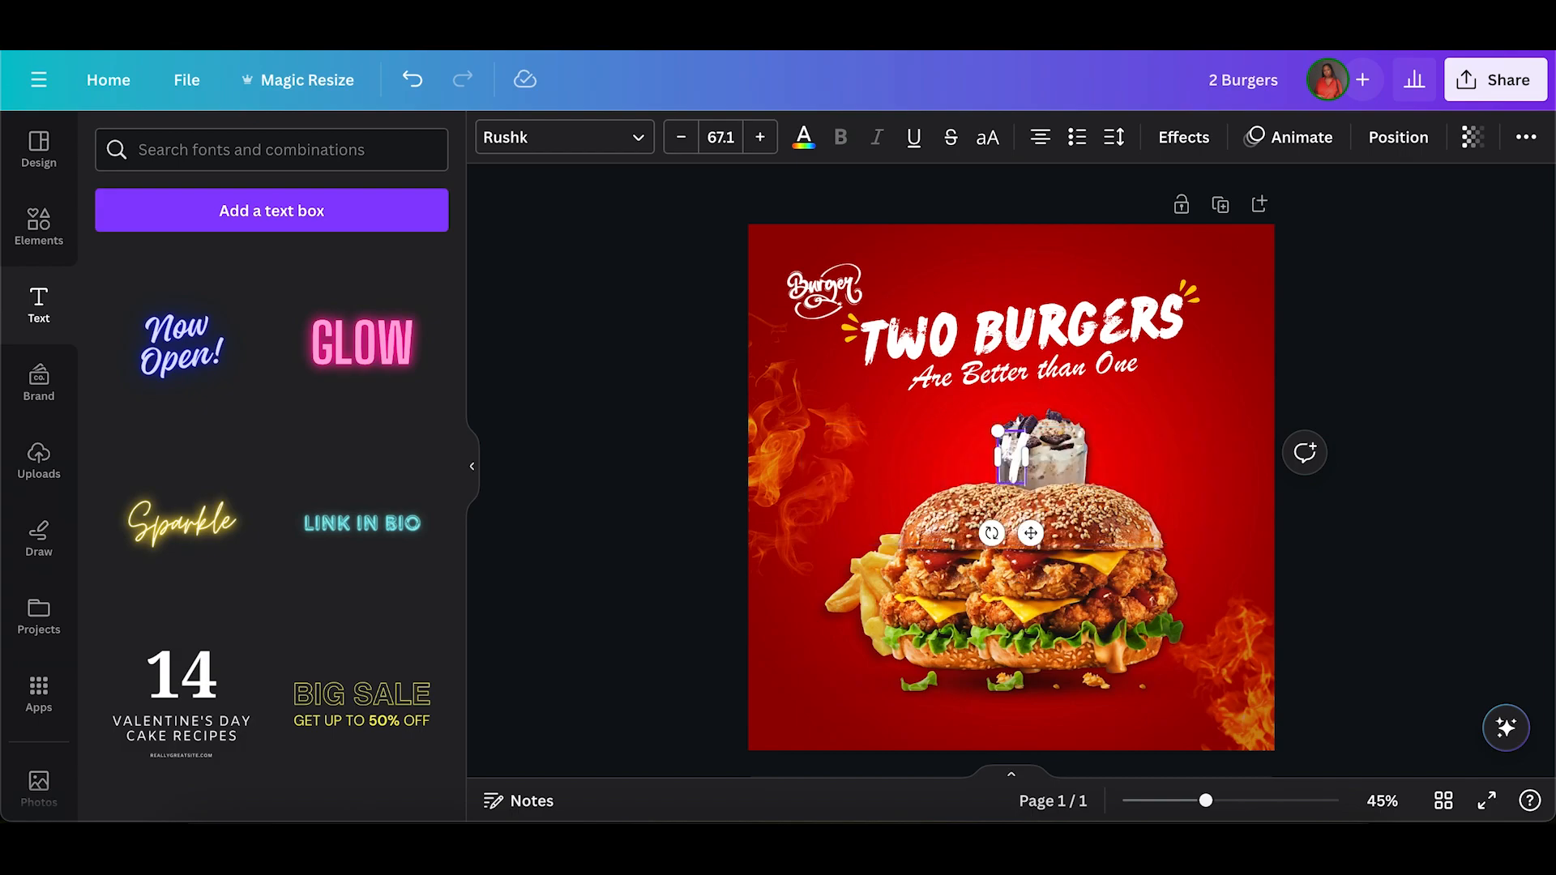
type("NA COMBO")
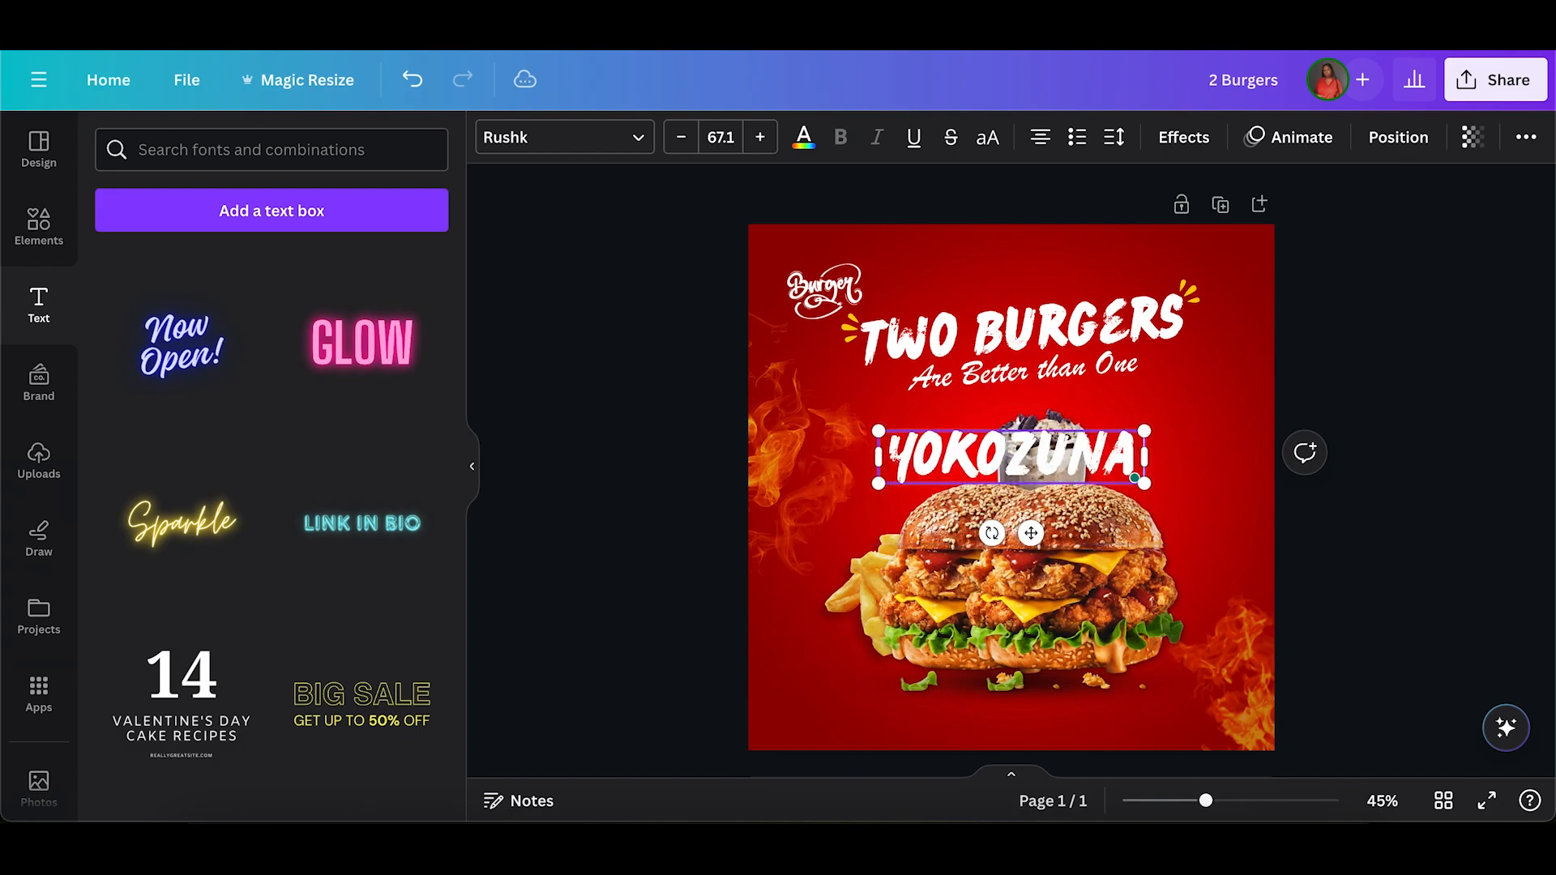
Browse the "brush" fonts and set the "YOKOZUNA COMBO" text in Savage.
left_click(598, 145)
type("brush")
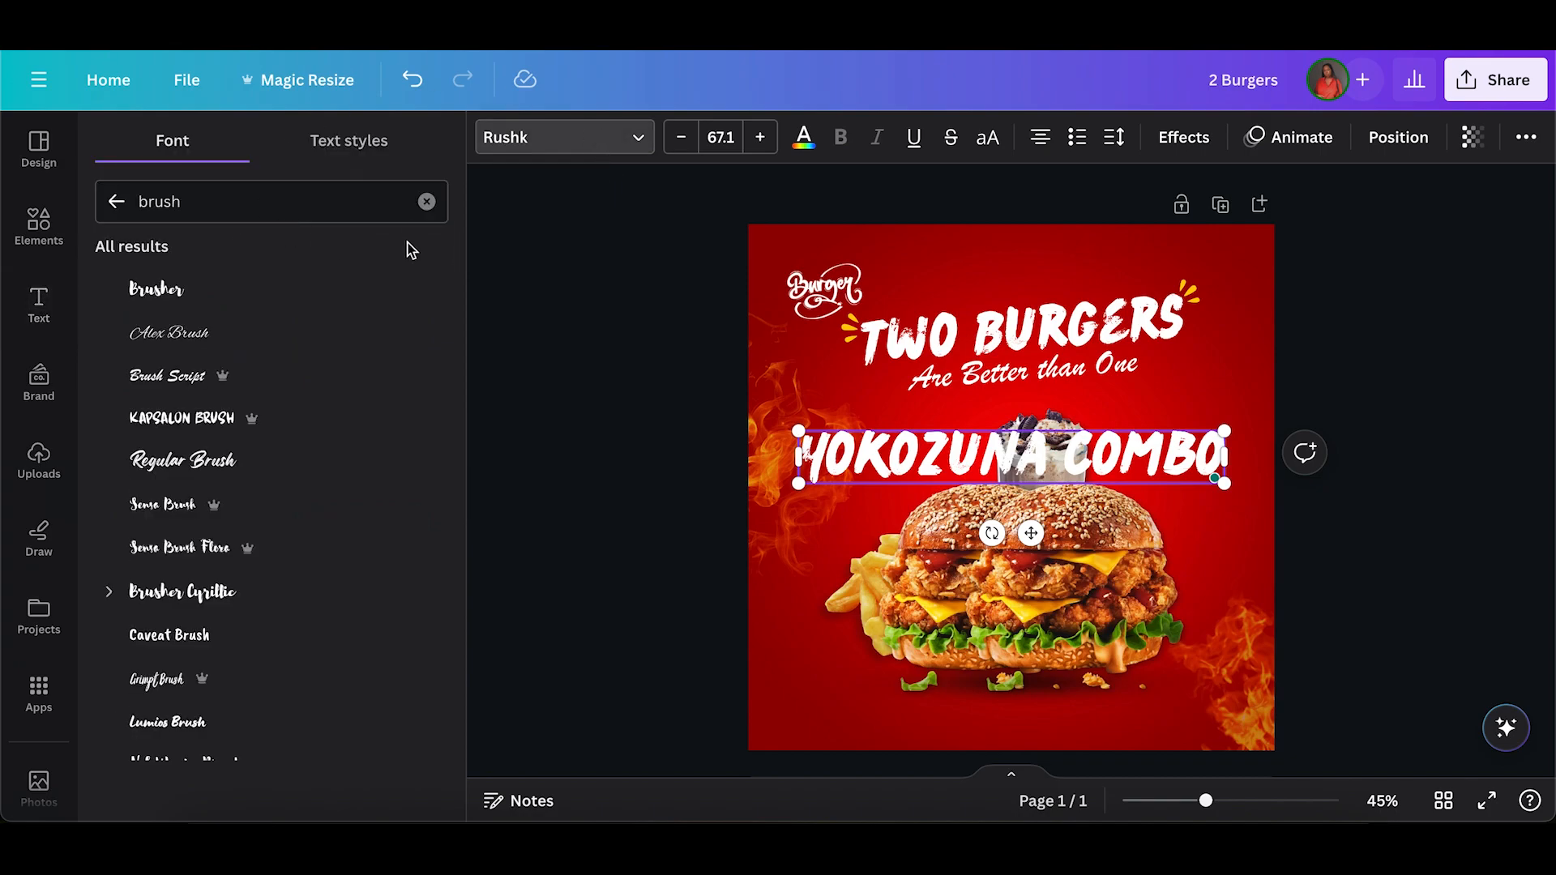
scroll(346, 531, "down", 10)
scroll(347, 532, "down", 10)
scroll(347, 532, "down", 6)
scroll(347, 532, "down", 5)
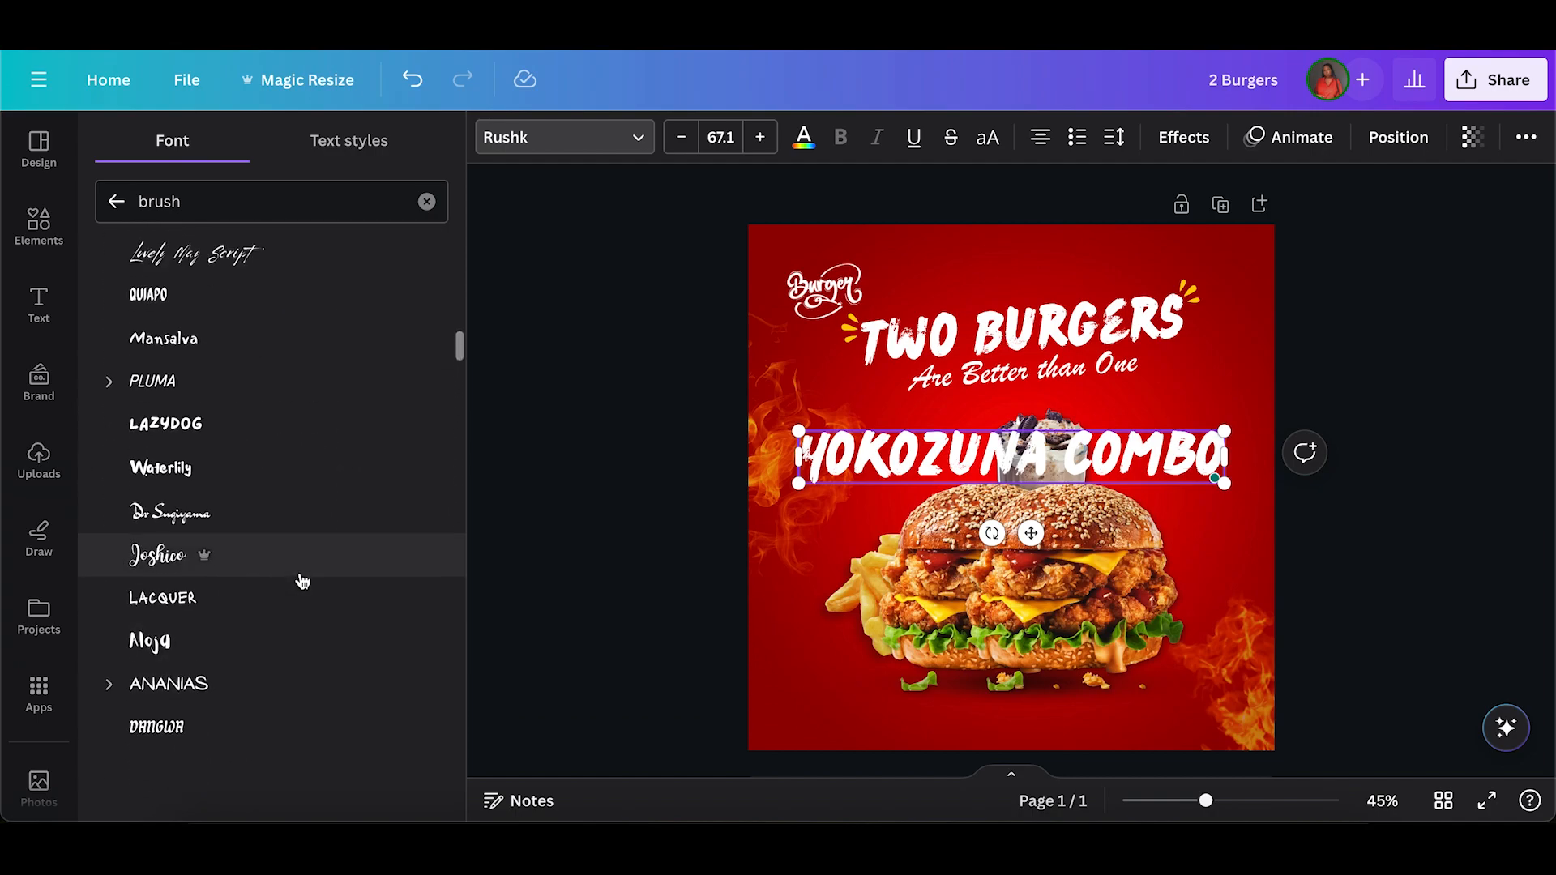
scroll(302, 581, "down", 1)
scroll(302, 581, "up", 6)
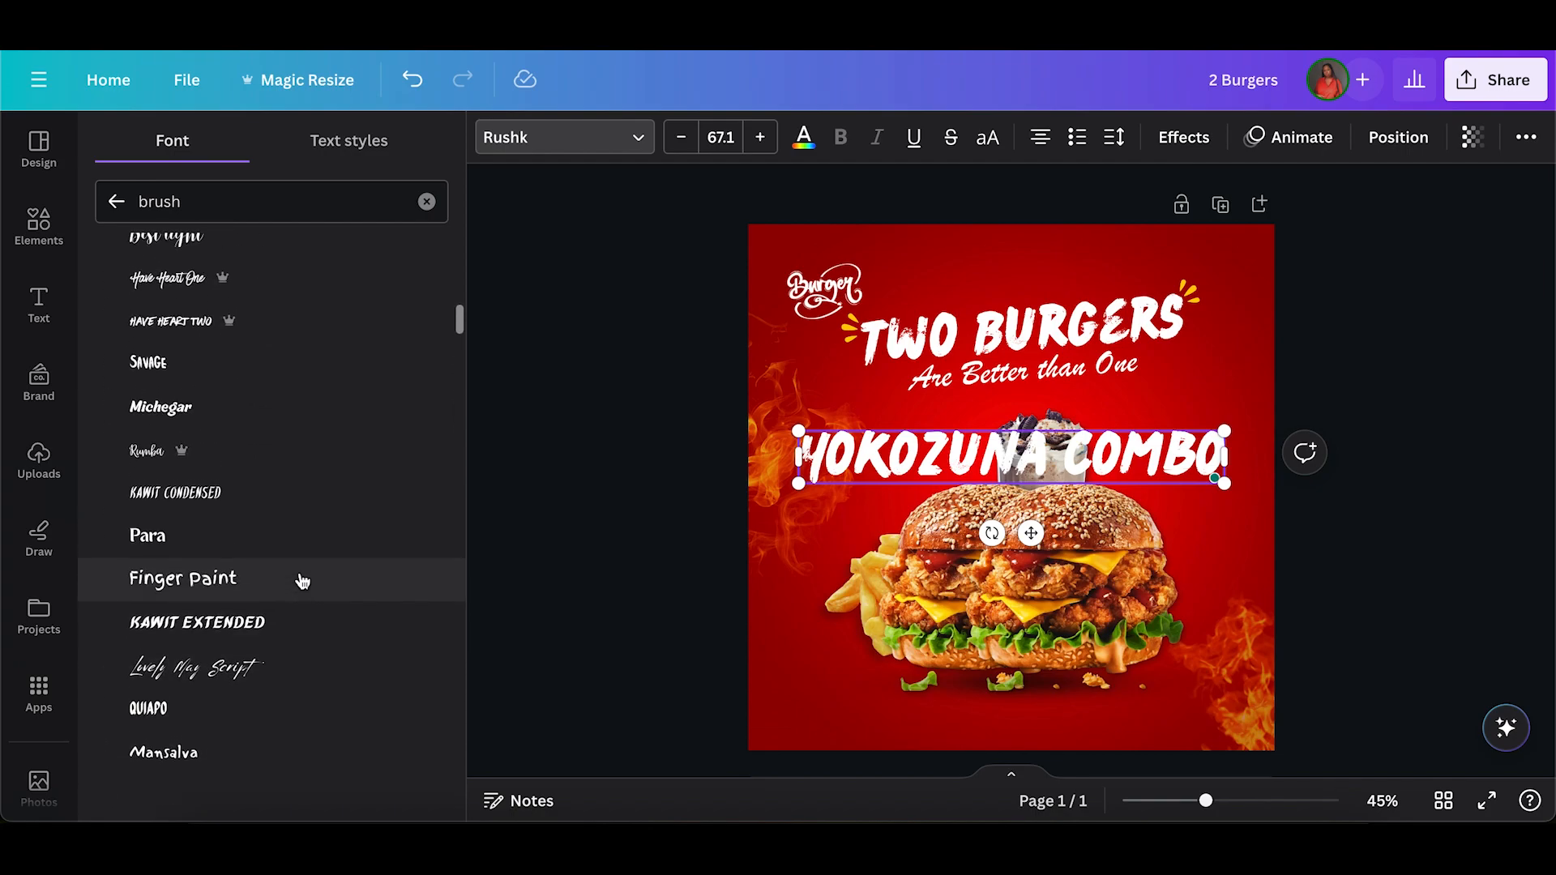
scroll(302, 581, "up", 3)
left_click(284, 509)
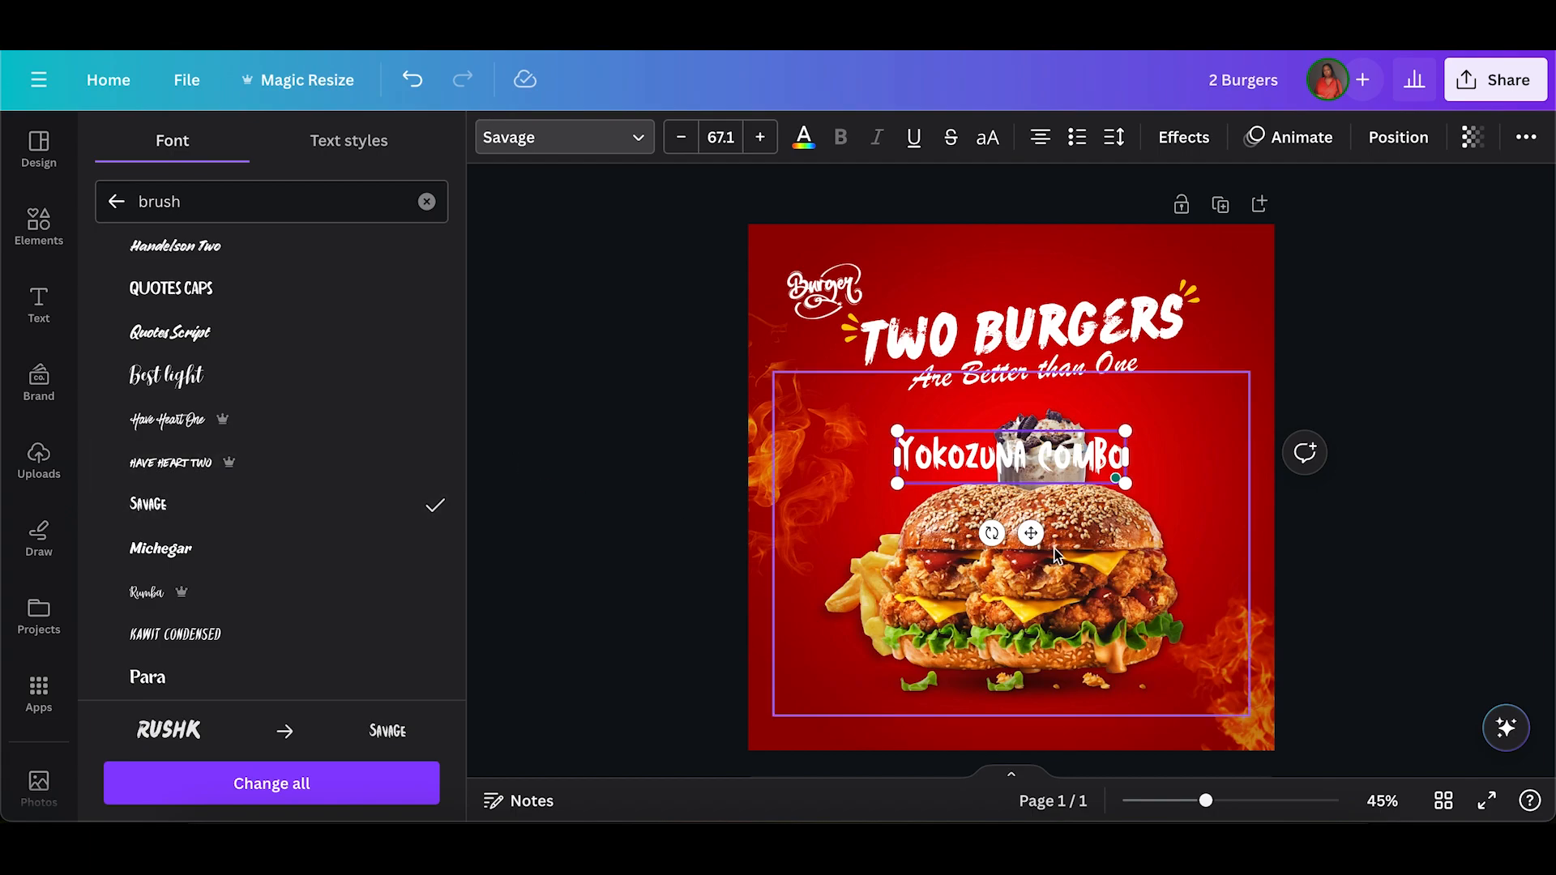
Scale the "YOKOZUNA COMBO" text to size 35.3, rotate it diagonally and place it along the right burger bun's upper edge.
left_click_drag(1028, 535, 1063, 495)
left_click_drag(1041, 392, 1129, 446)
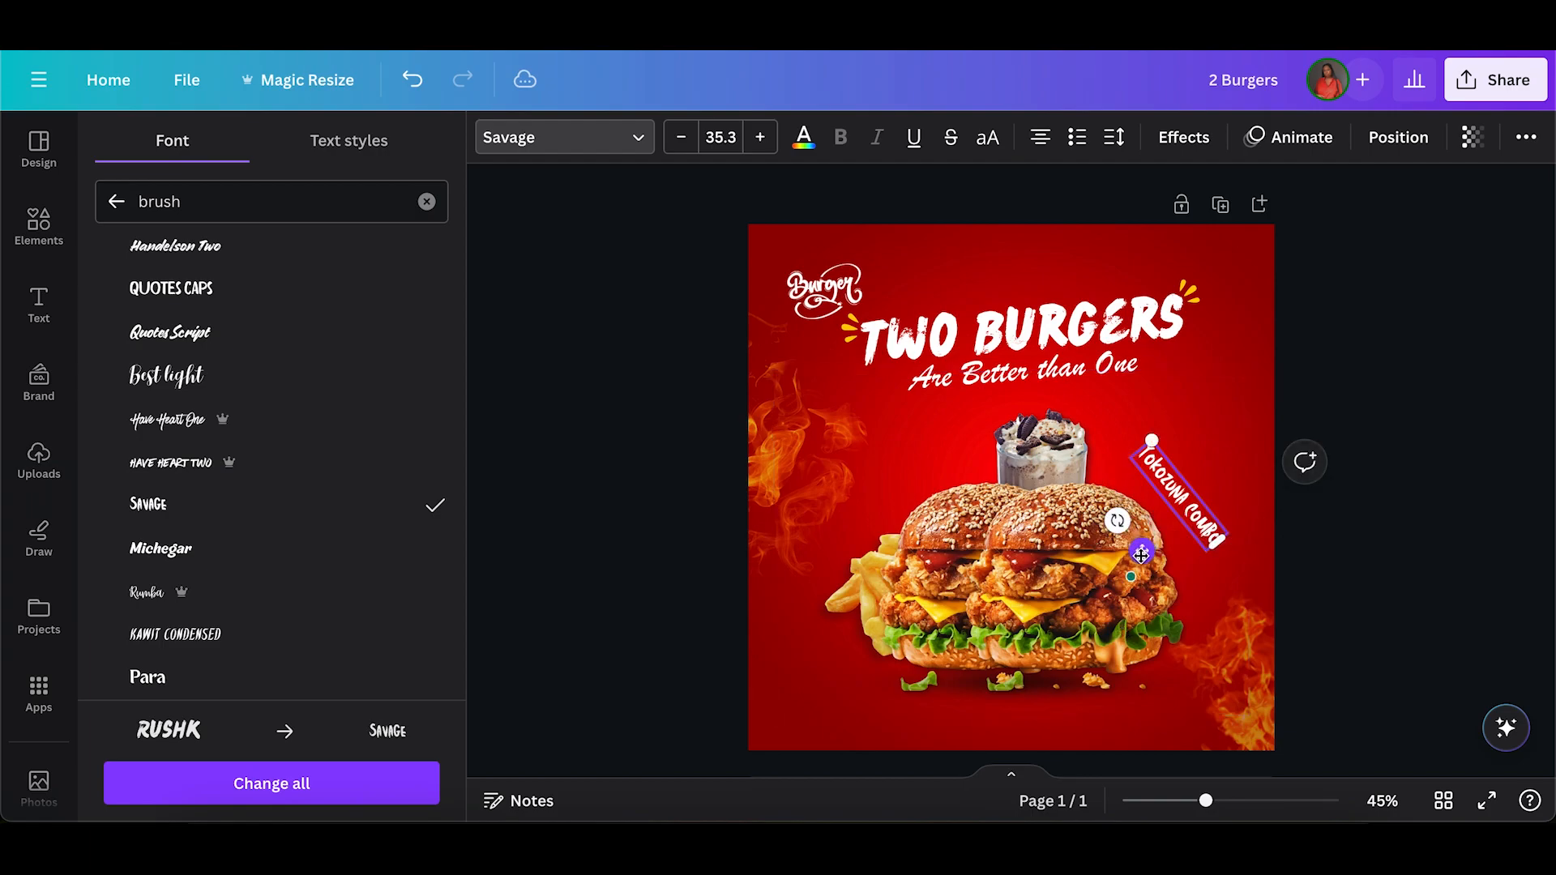
left_click_drag(1137, 550, 1125, 559)
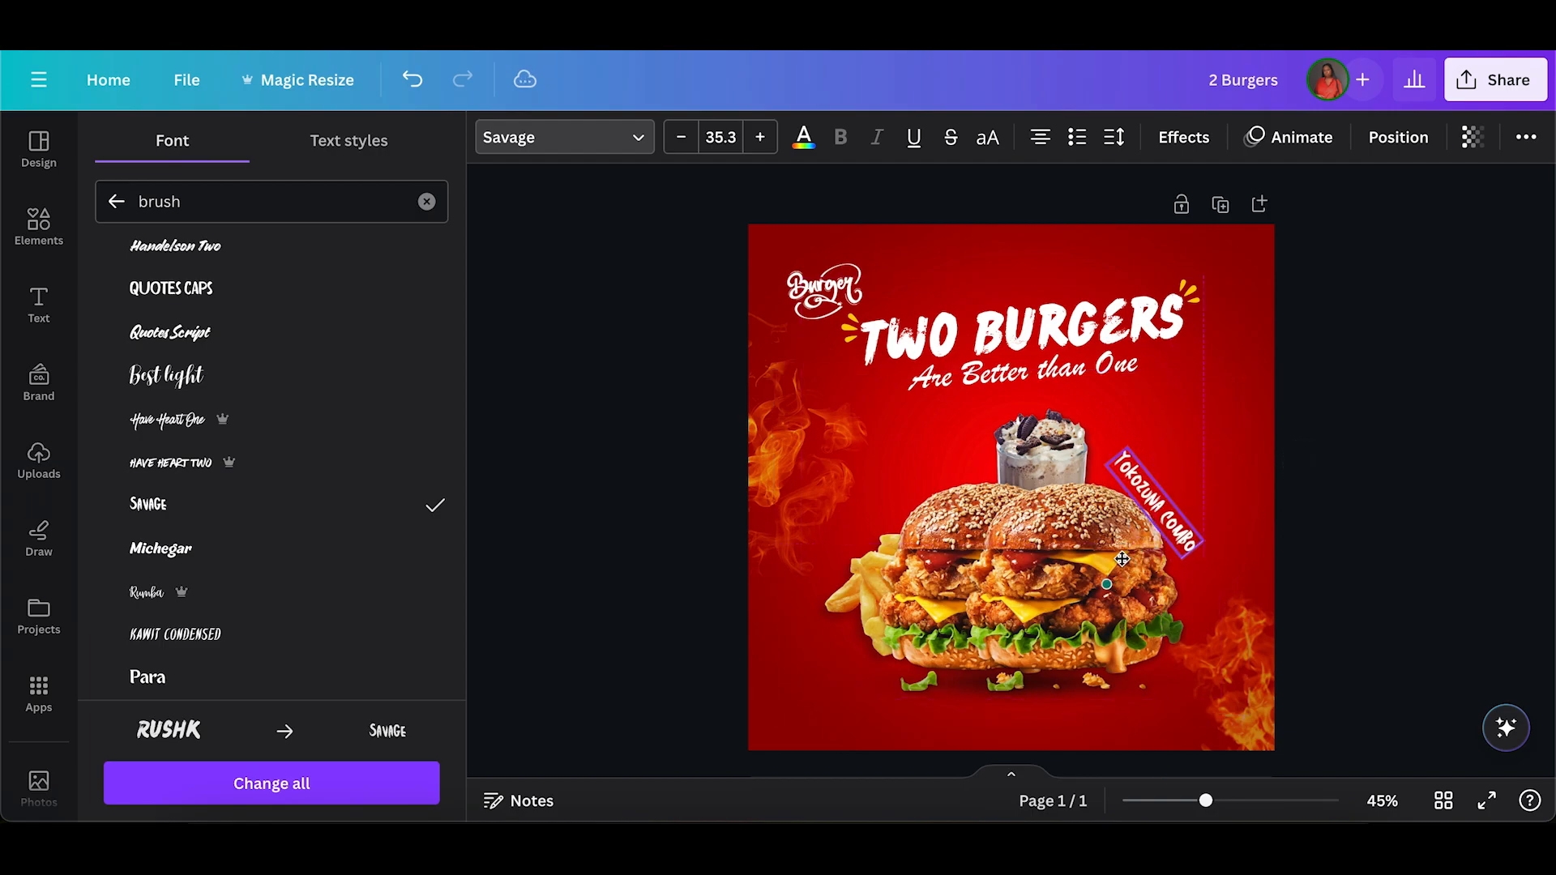
Apply the Curve shape to the "YOKOZUNA COMBO" text with a curve value of 60.
left_click(1198, 146)
scroll(96, 575, "down", 3)
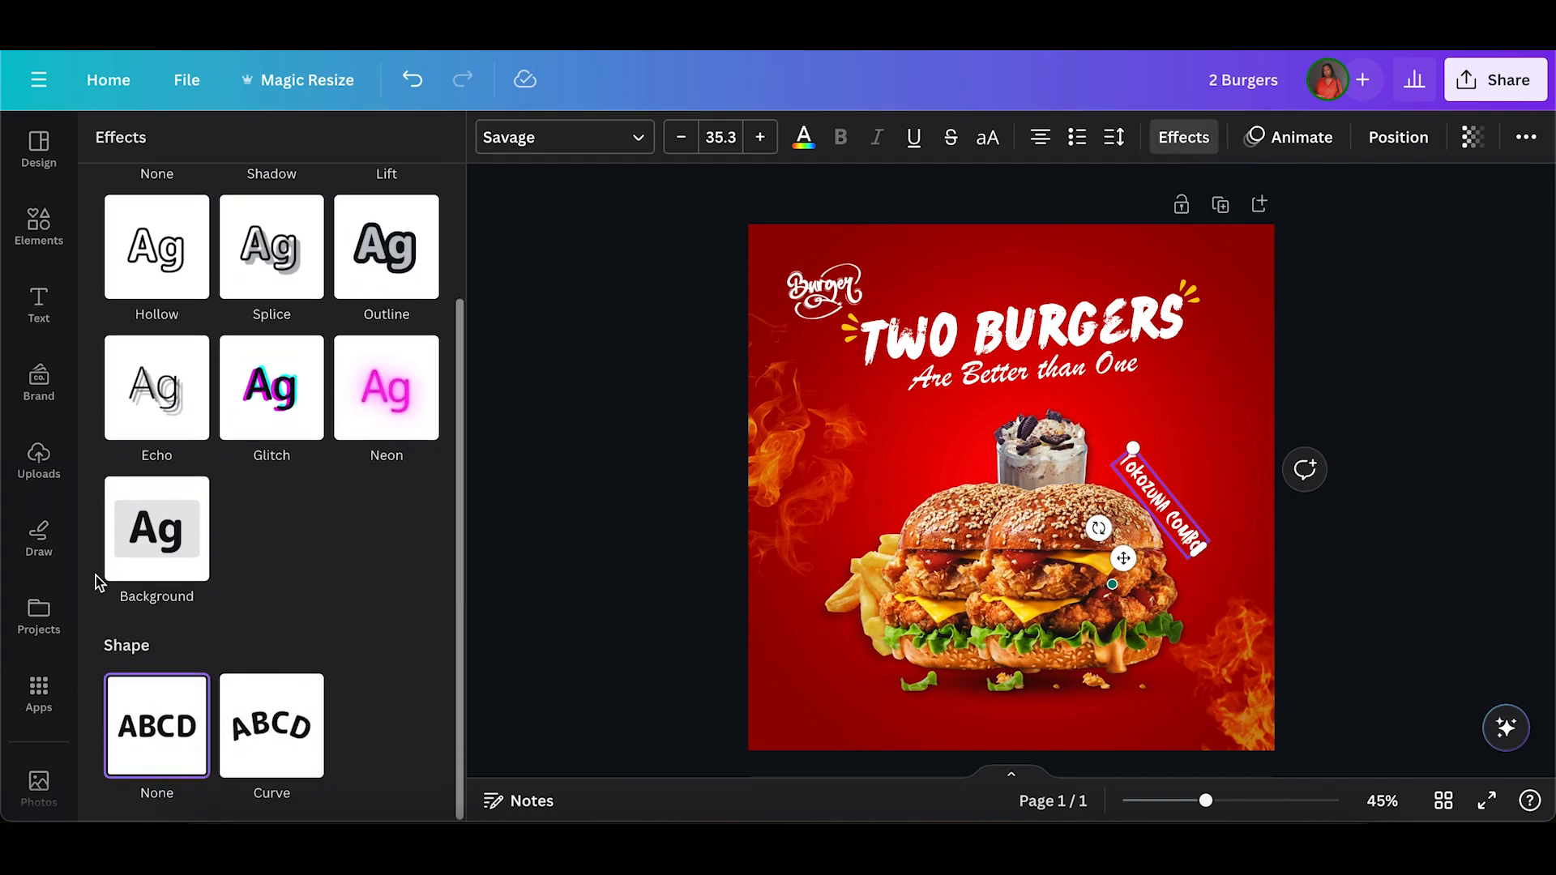
left_click(246, 738)
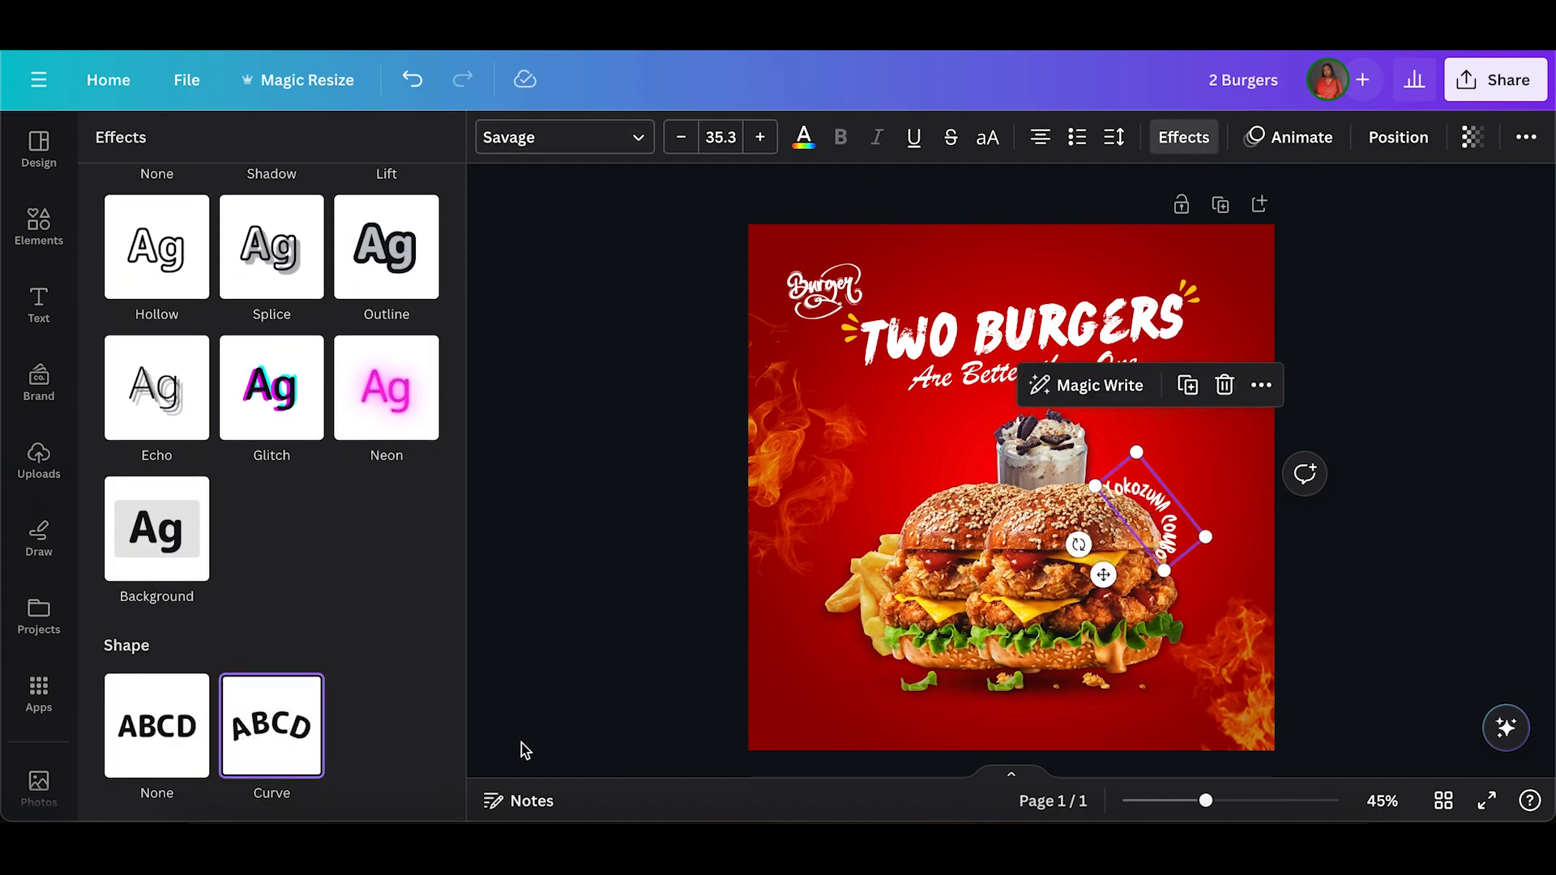
scroll(347, 732, "down", 1)
left_click_drag(439, 790, 374, 786)
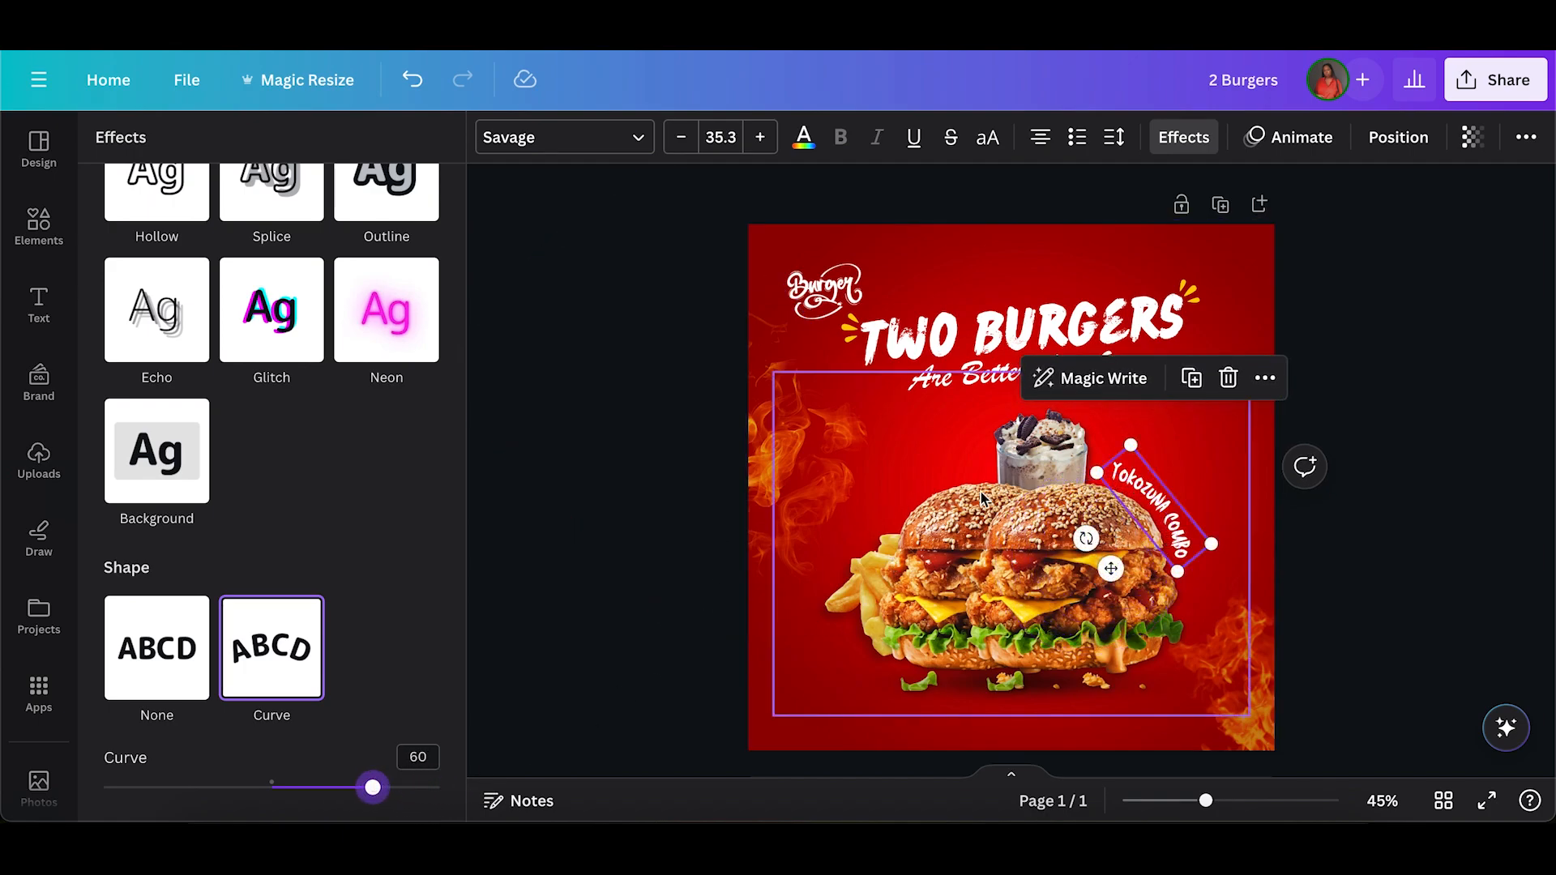
Nudge the curved "YOKOZUNA COMBO" text along the bun and reduce its curve to 54.
left_click_drag(1162, 519, 1163, 516)
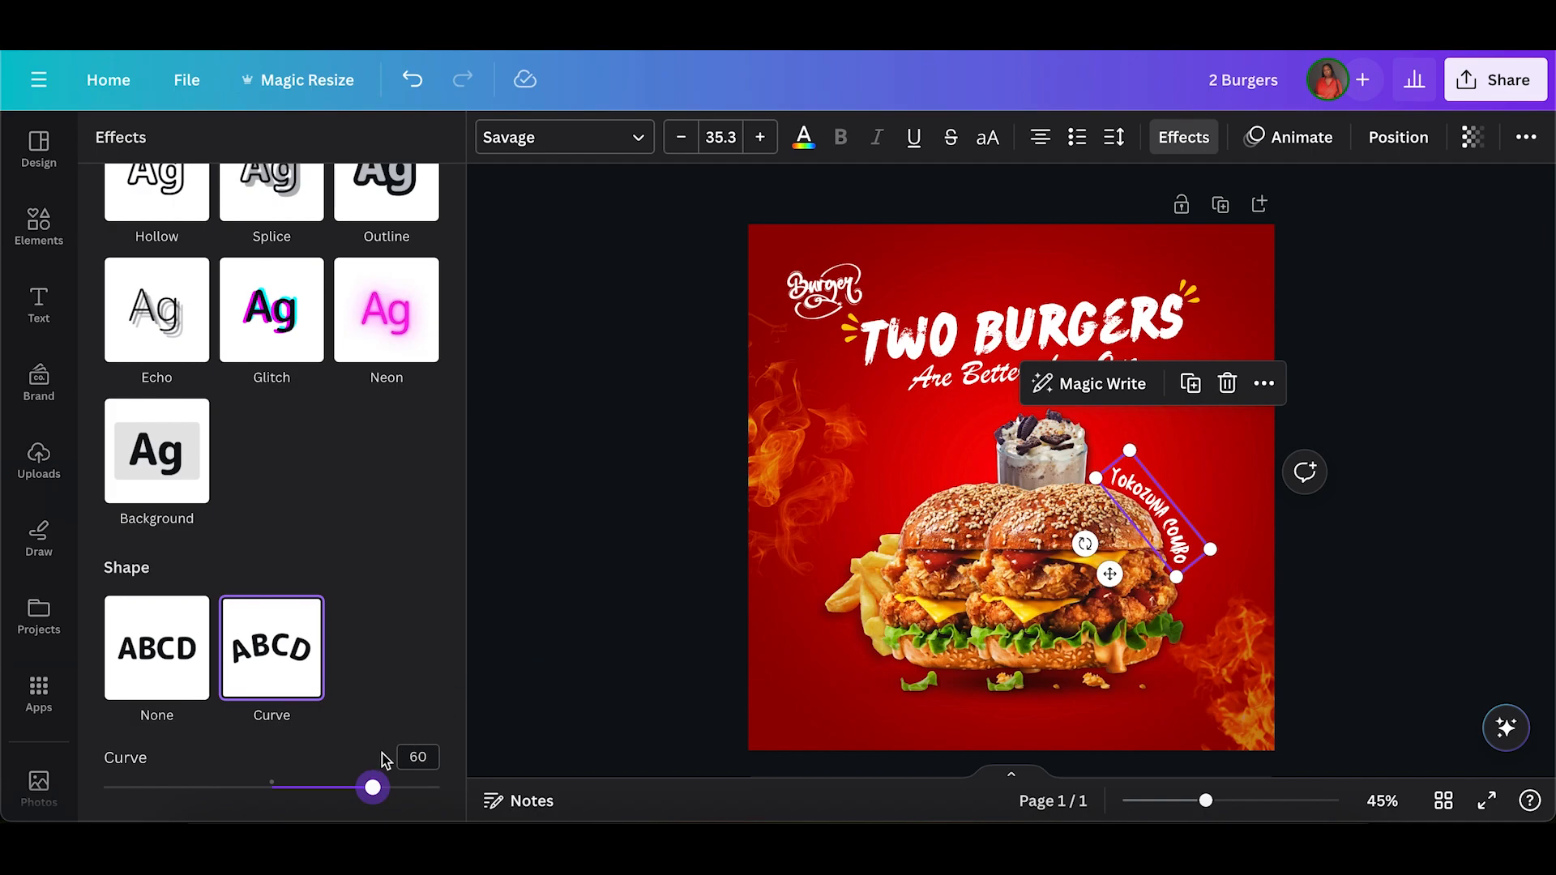
left_click_drag(375, 790, 363, 787)
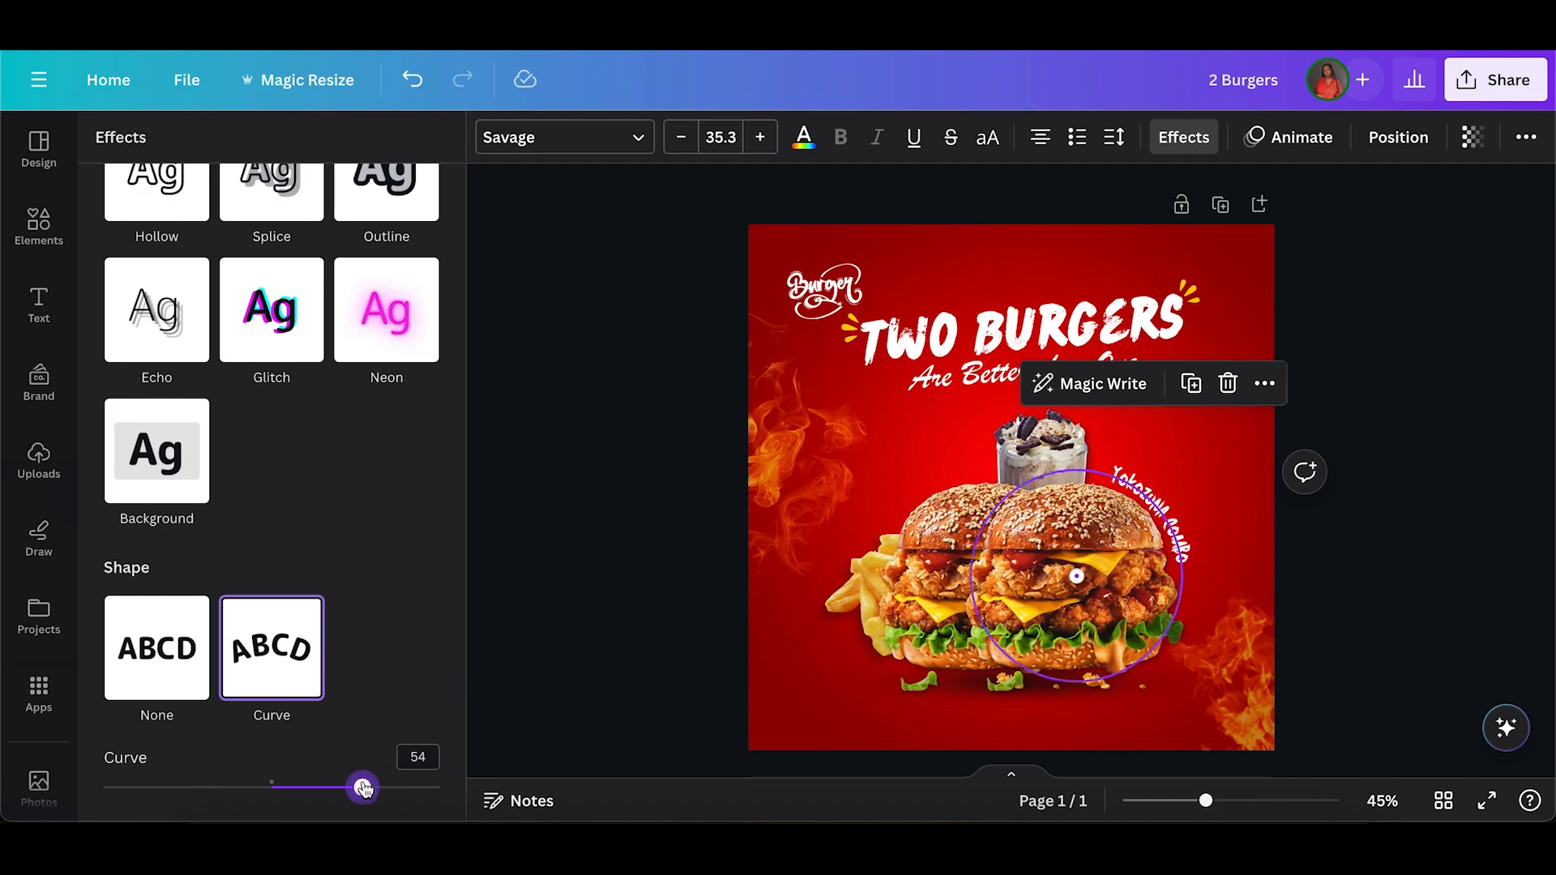
left_click(682, 596)
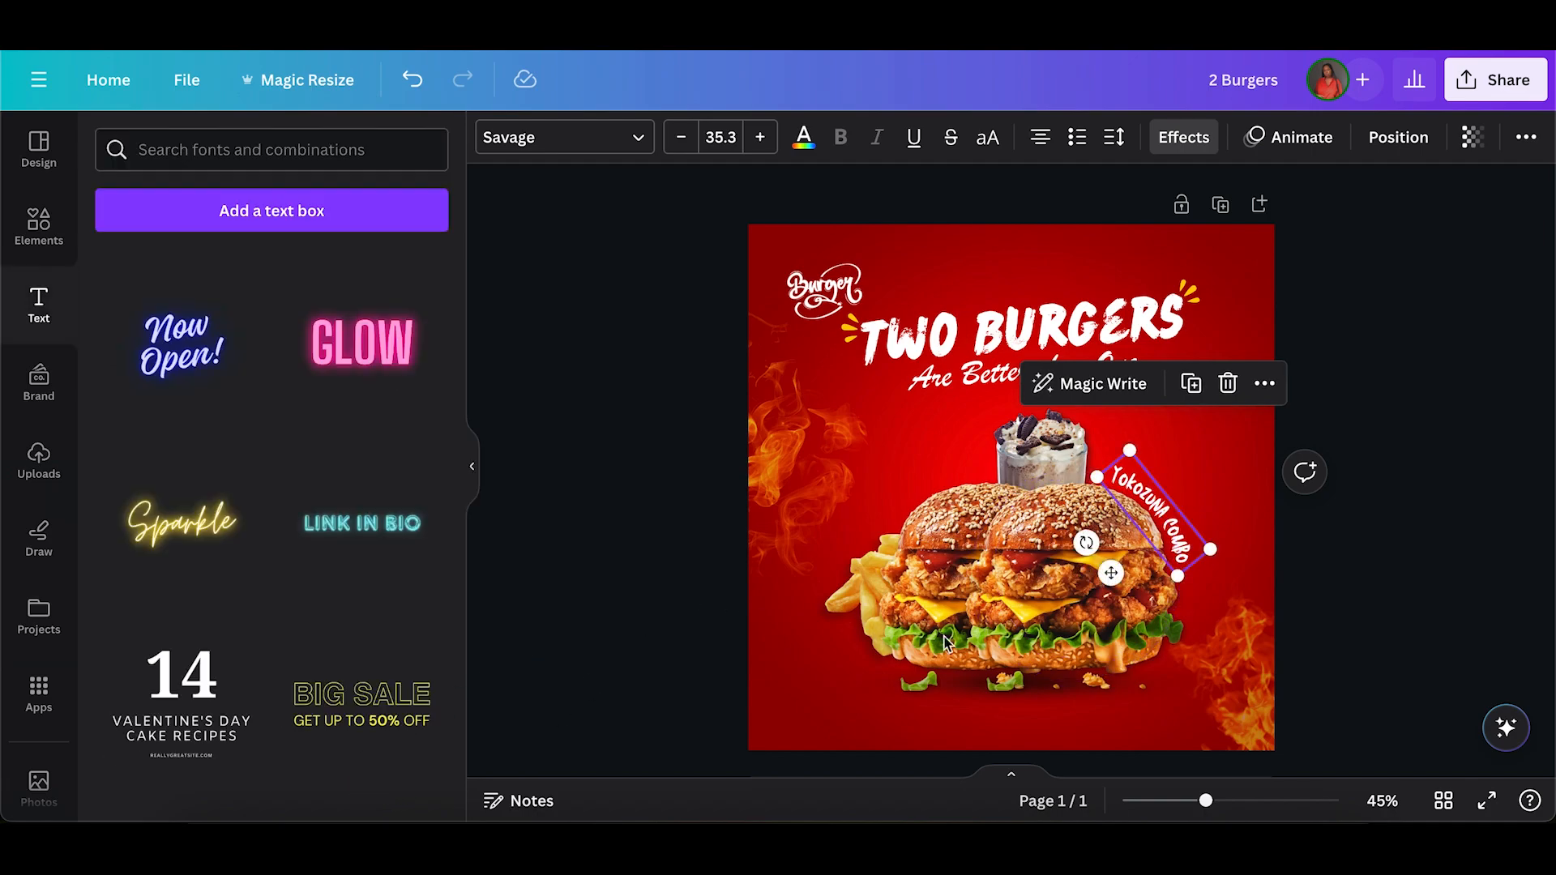
Apply the Lift effect to the curved "YOKOZUNA COMBO" text with an intensity of 10.
left_click(1253, 802)
left_click(1445, 448)
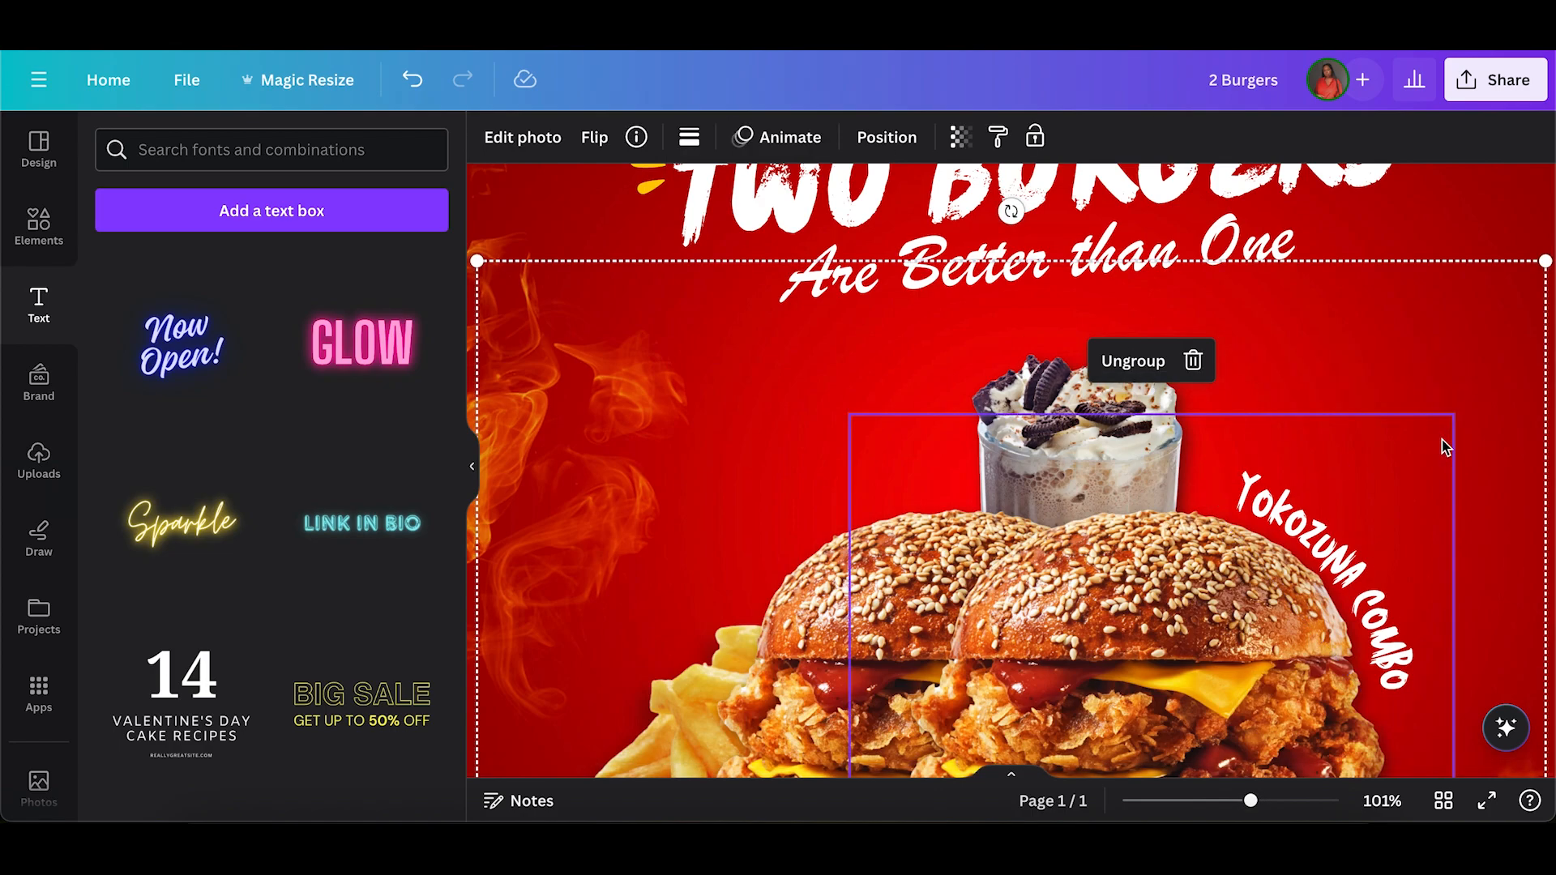
left_click(1332, 571)
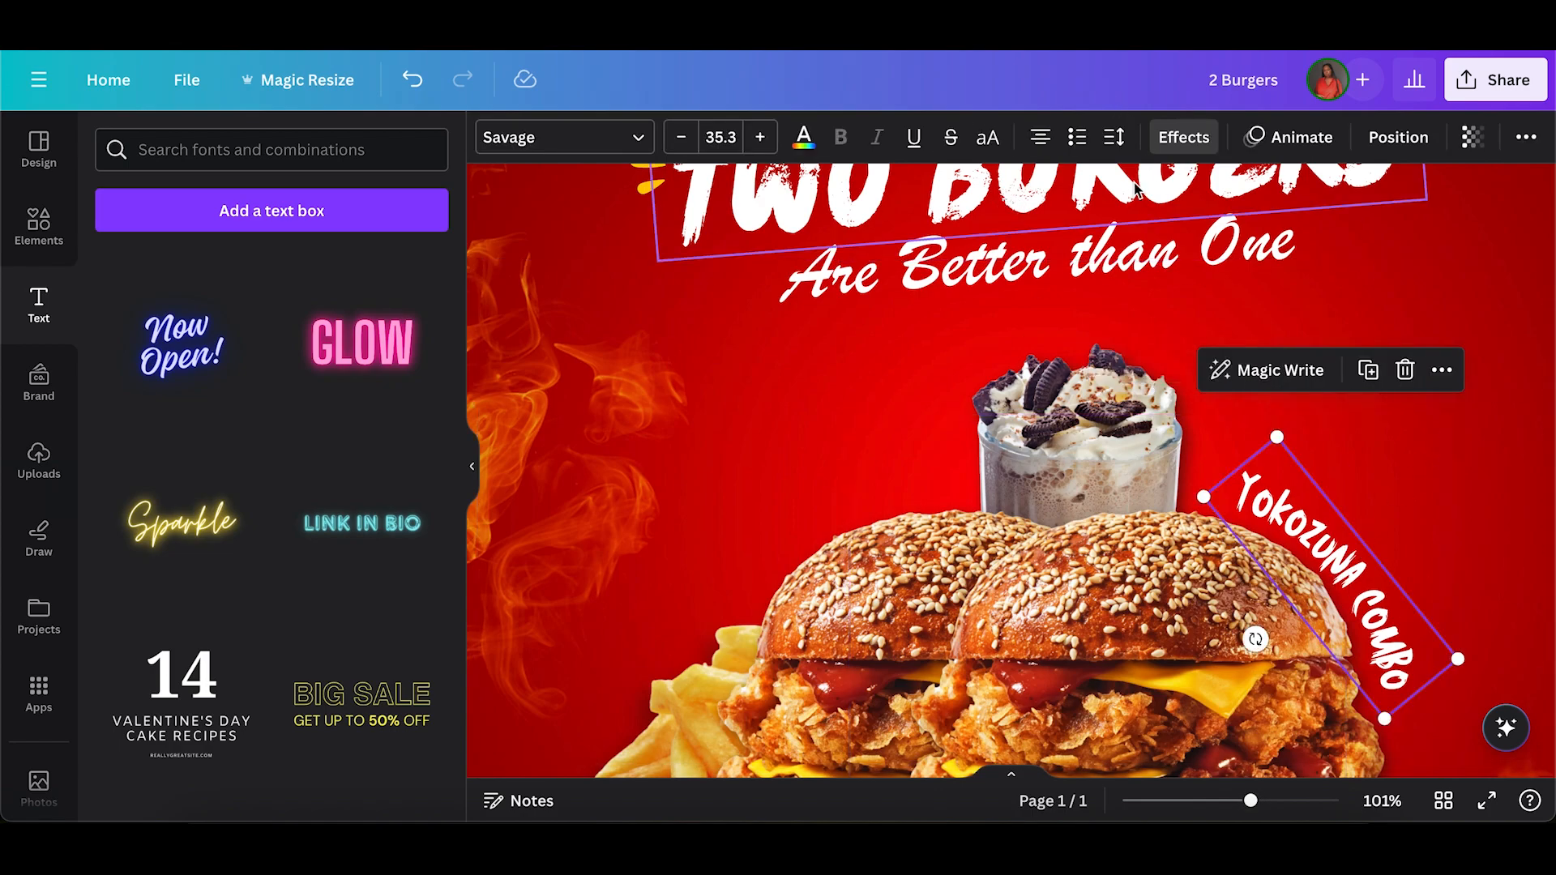
left_click(1184, 137)
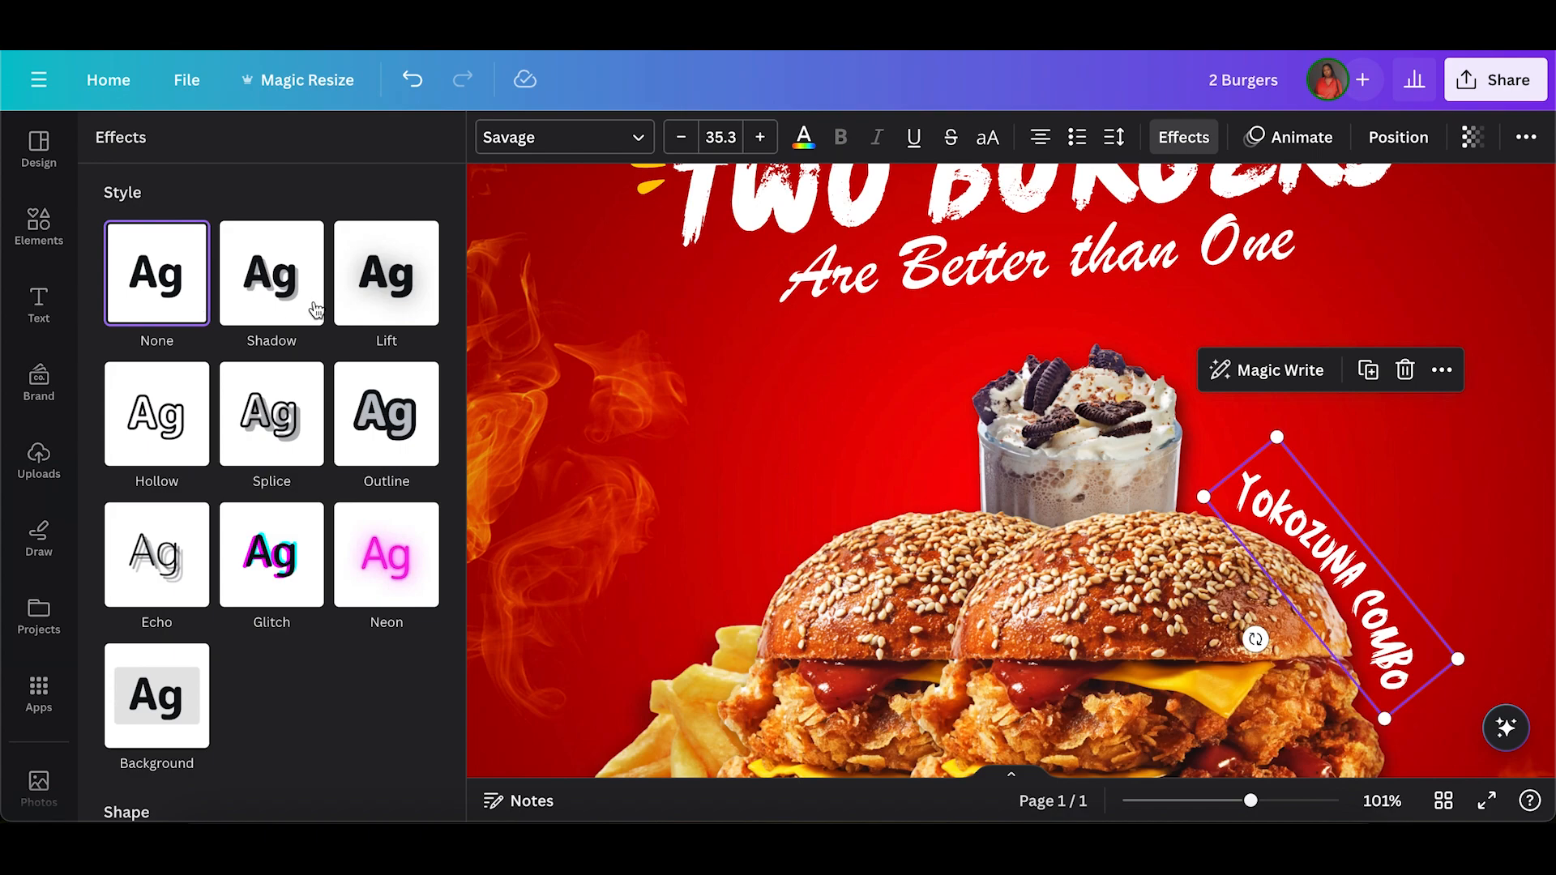
left_click(367, 306)
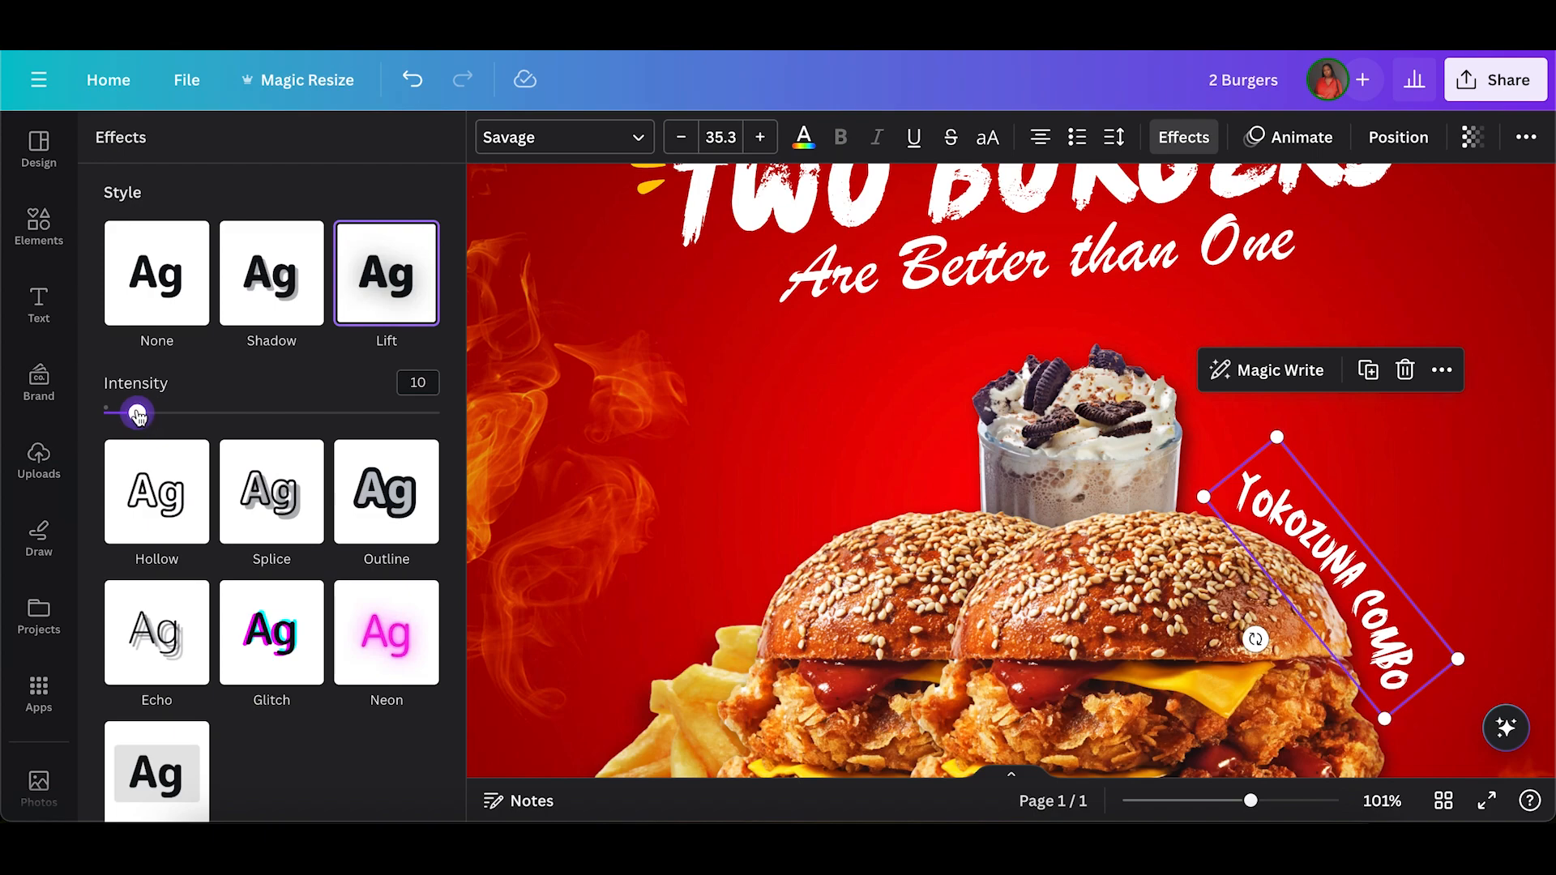
left_click(1228, 802)
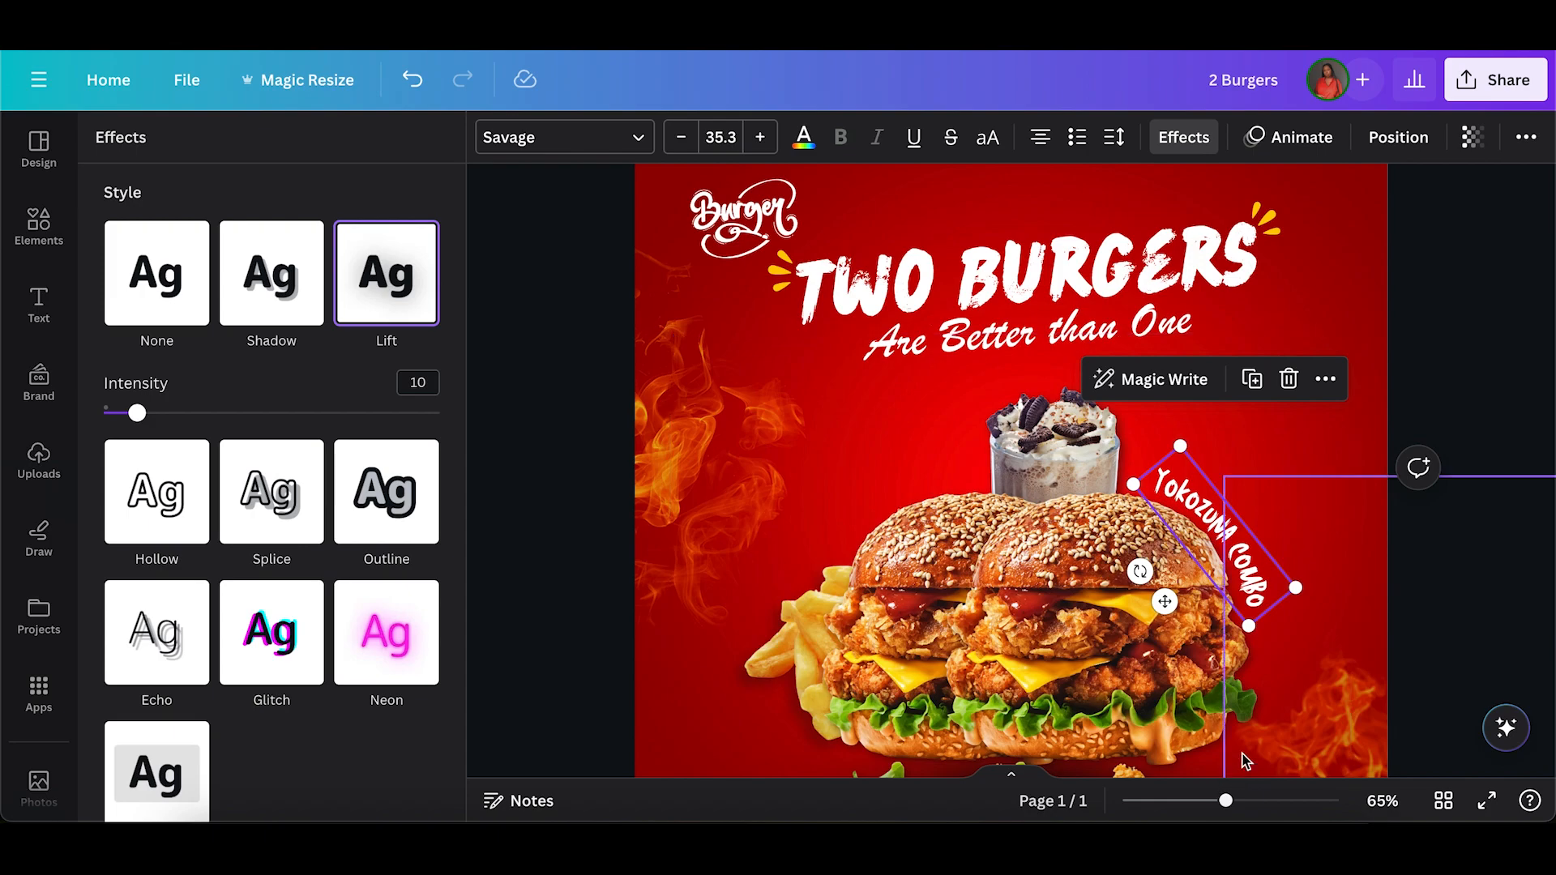
left_click(1430, 627)
scroll(1430, 627, "down", 3)
scroll(1429, 627, "up", 2)
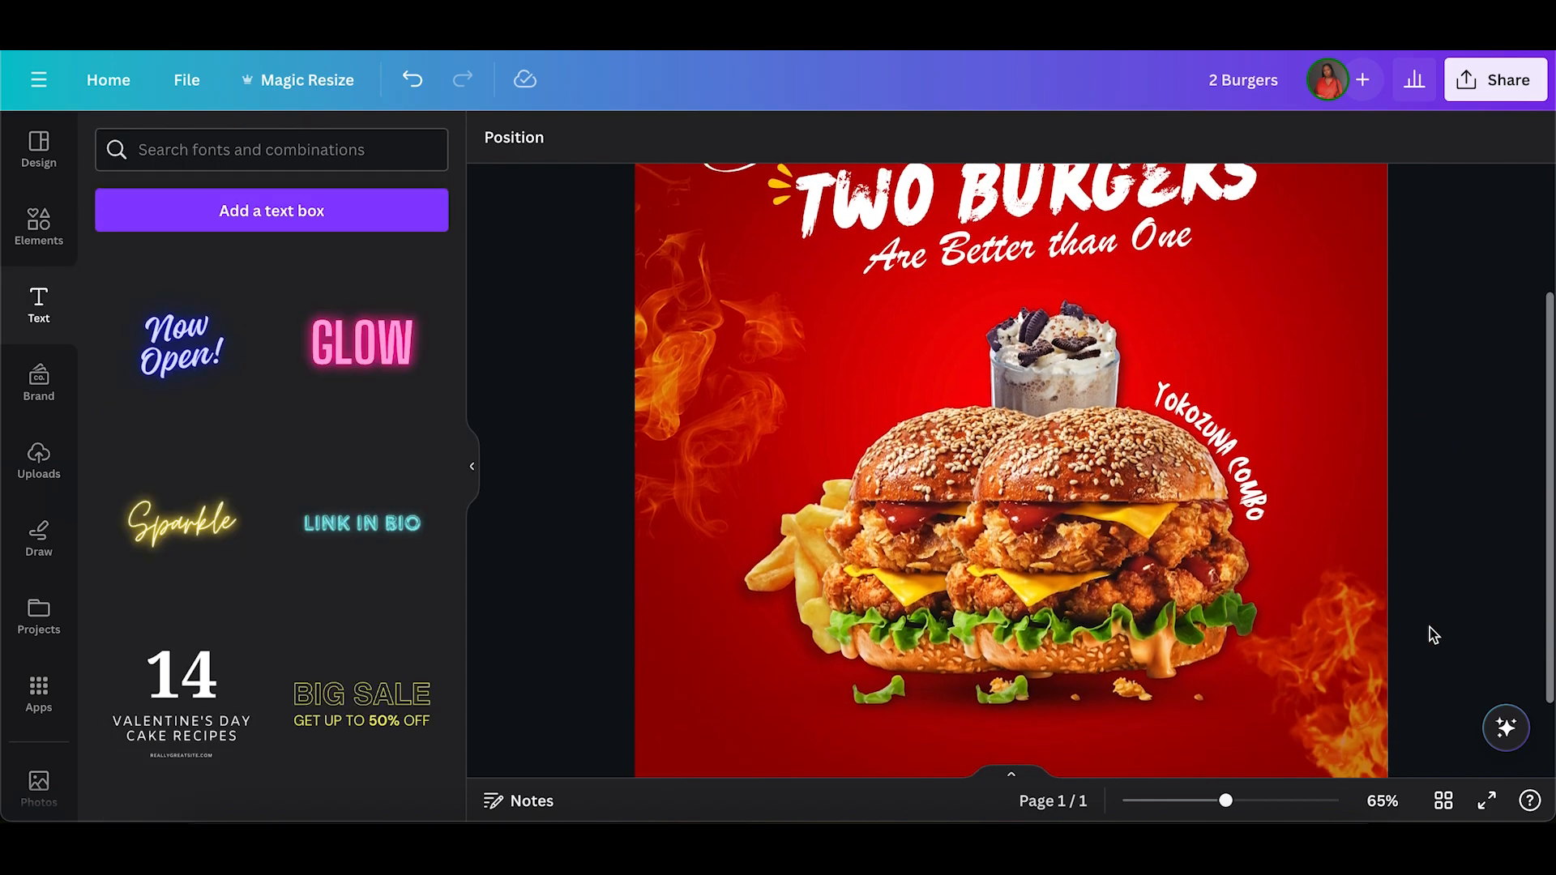
Change the "YOKOZUNA COMBO" text color to the yellow from the document colors.
left_click(1222, 481)
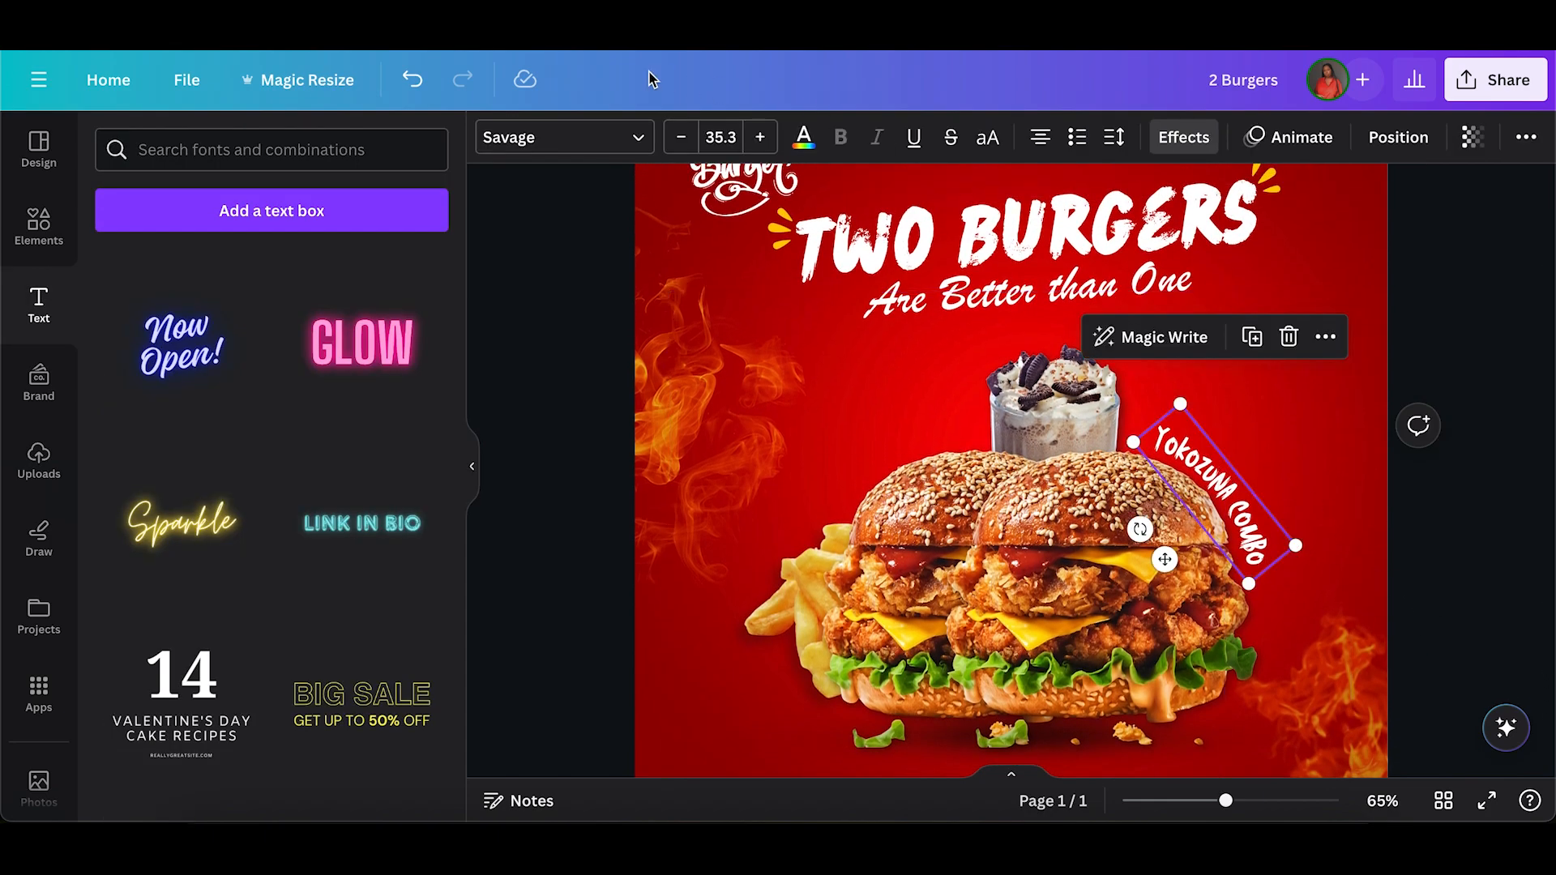
left_click(804, 140)
left_click(183, 271)
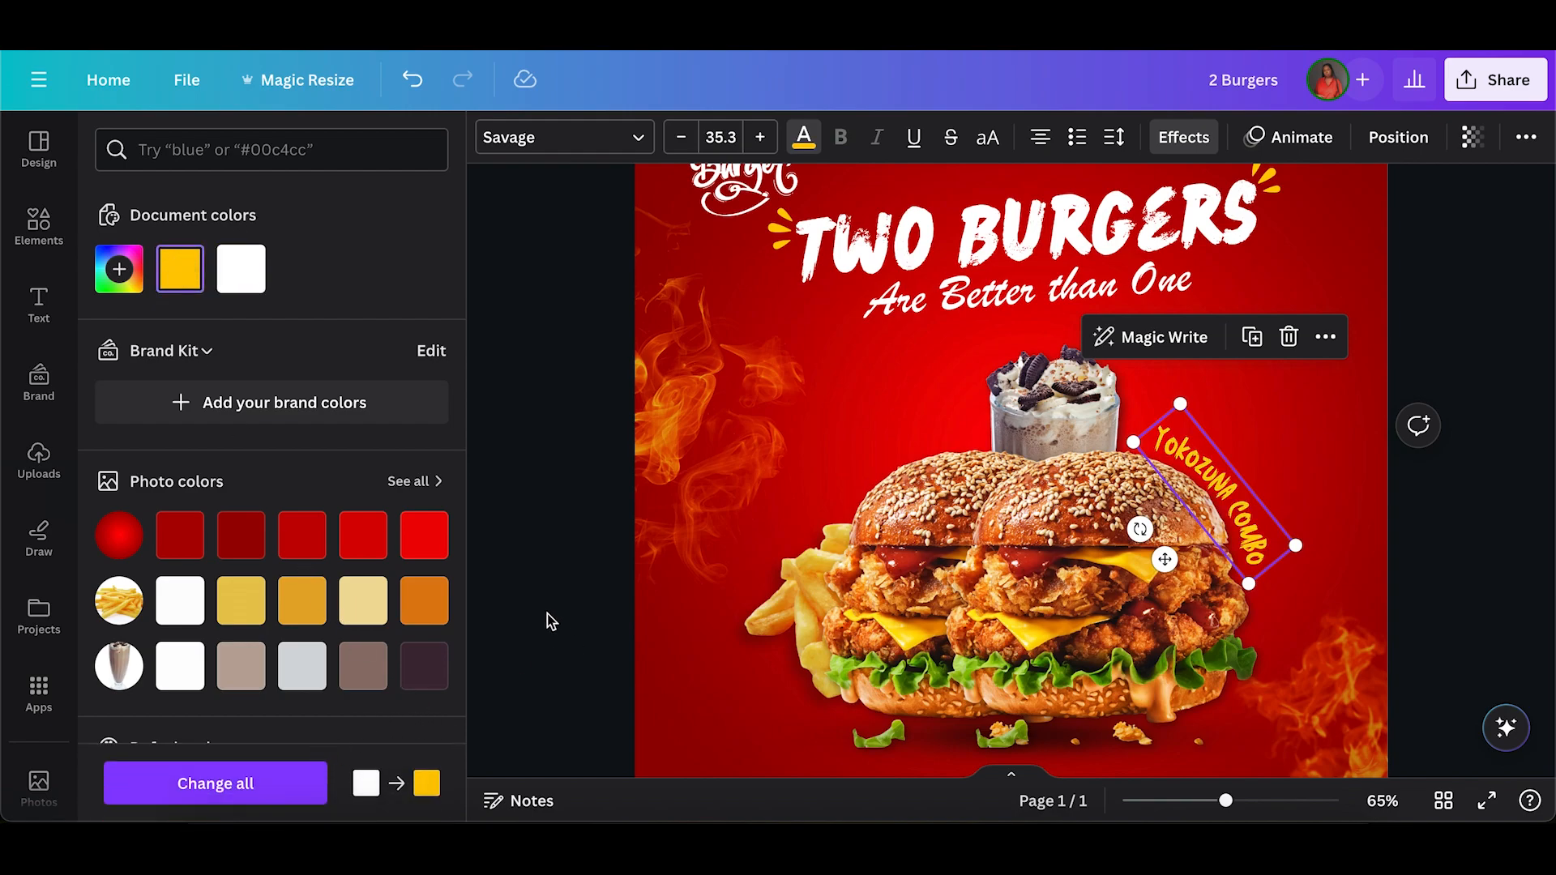
key("Escape")
key("Escape")
scroll(547, 615, "down", 2)
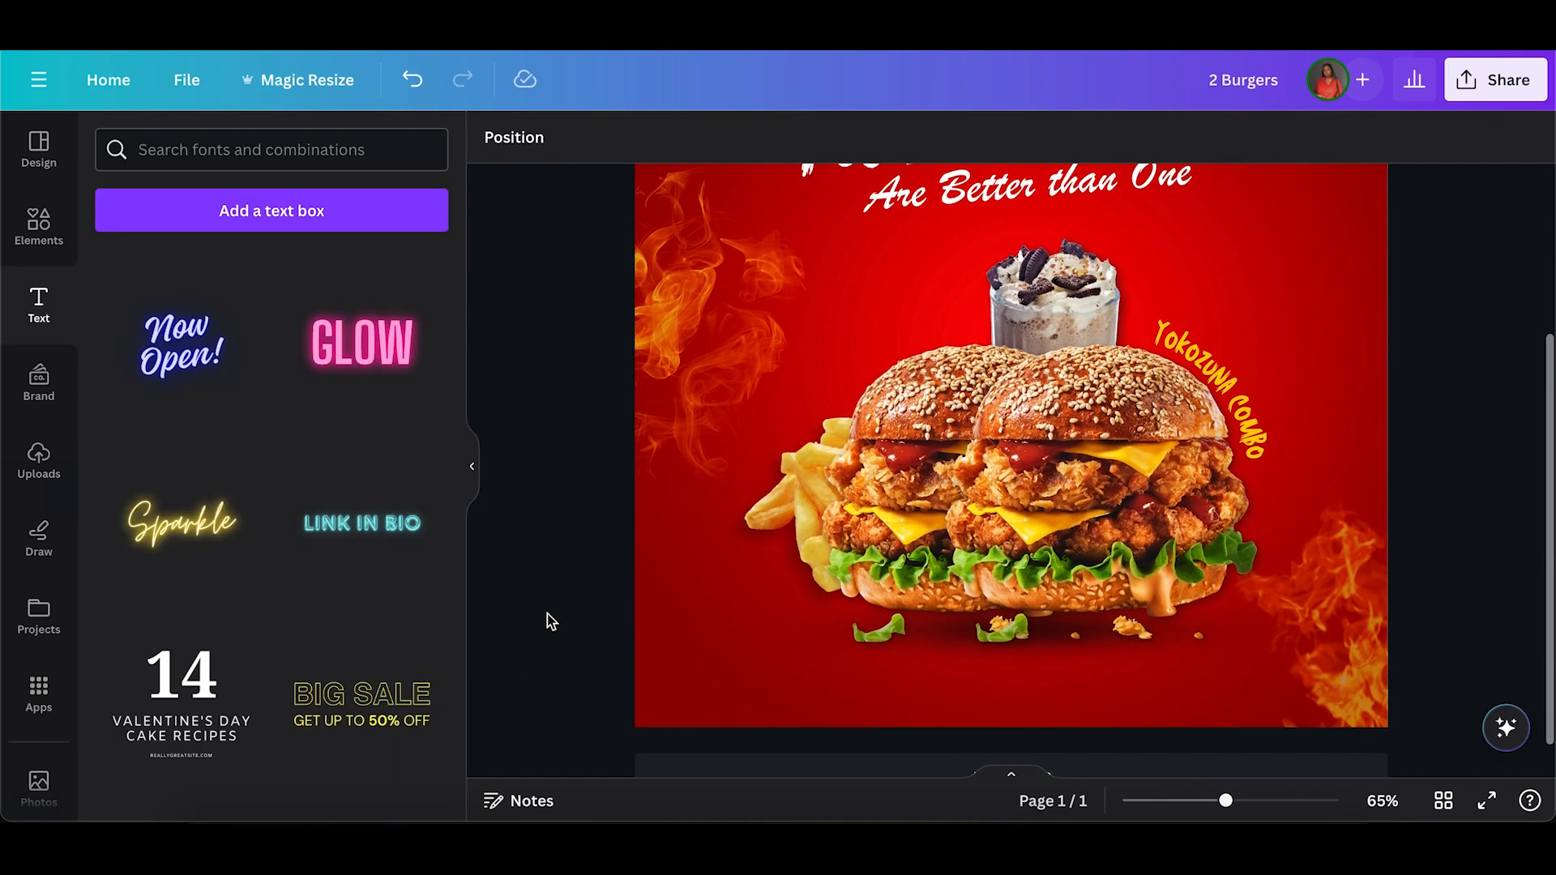
scroll(547, 614, "up", 3)
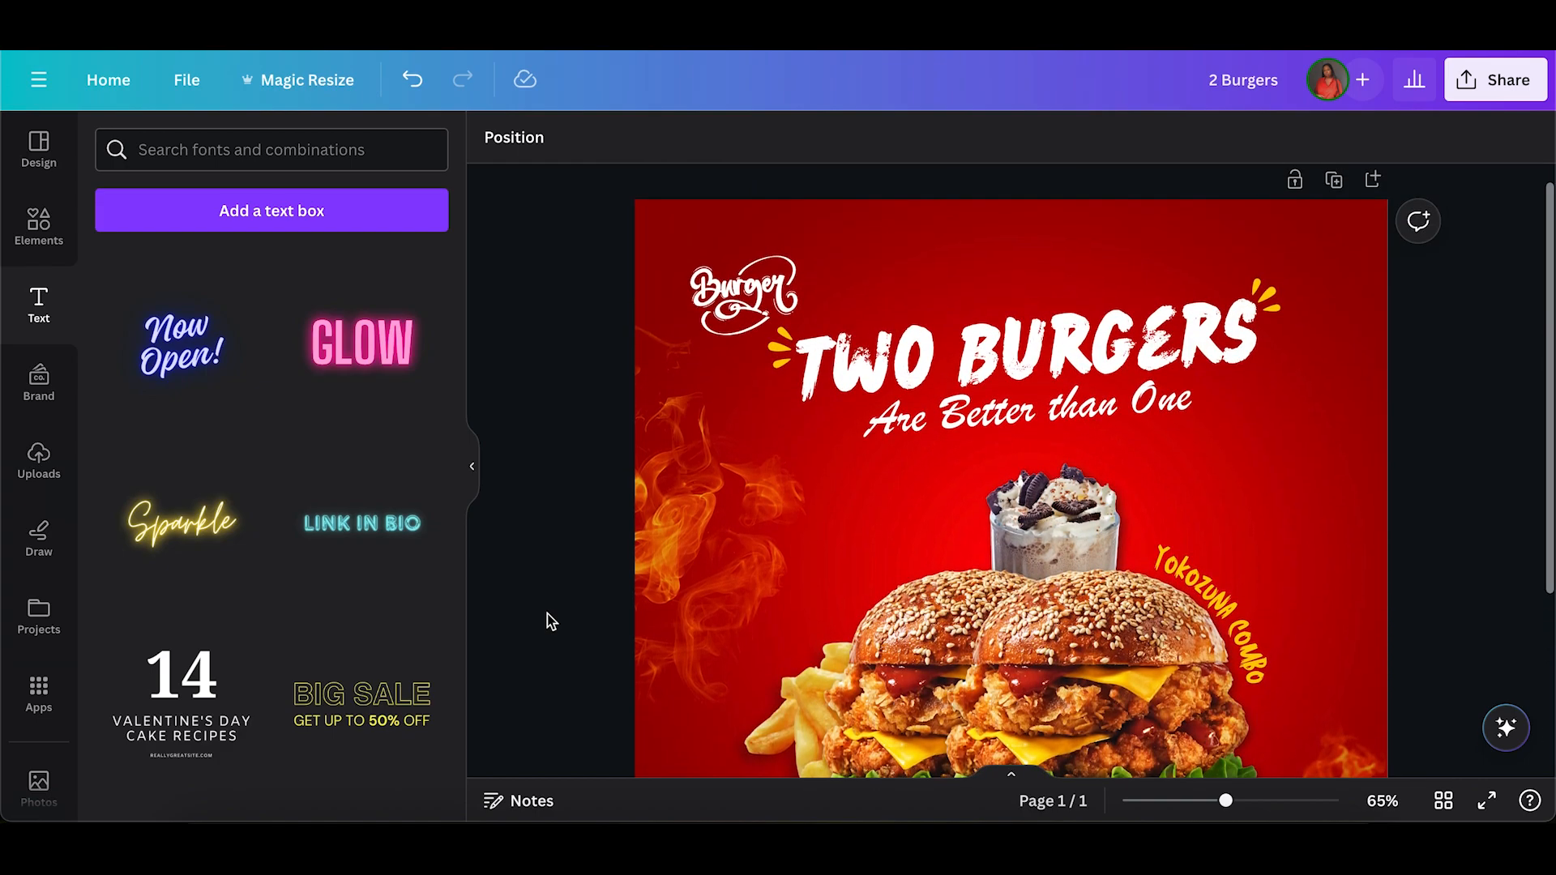
scroll(547, 614, "down", 3)
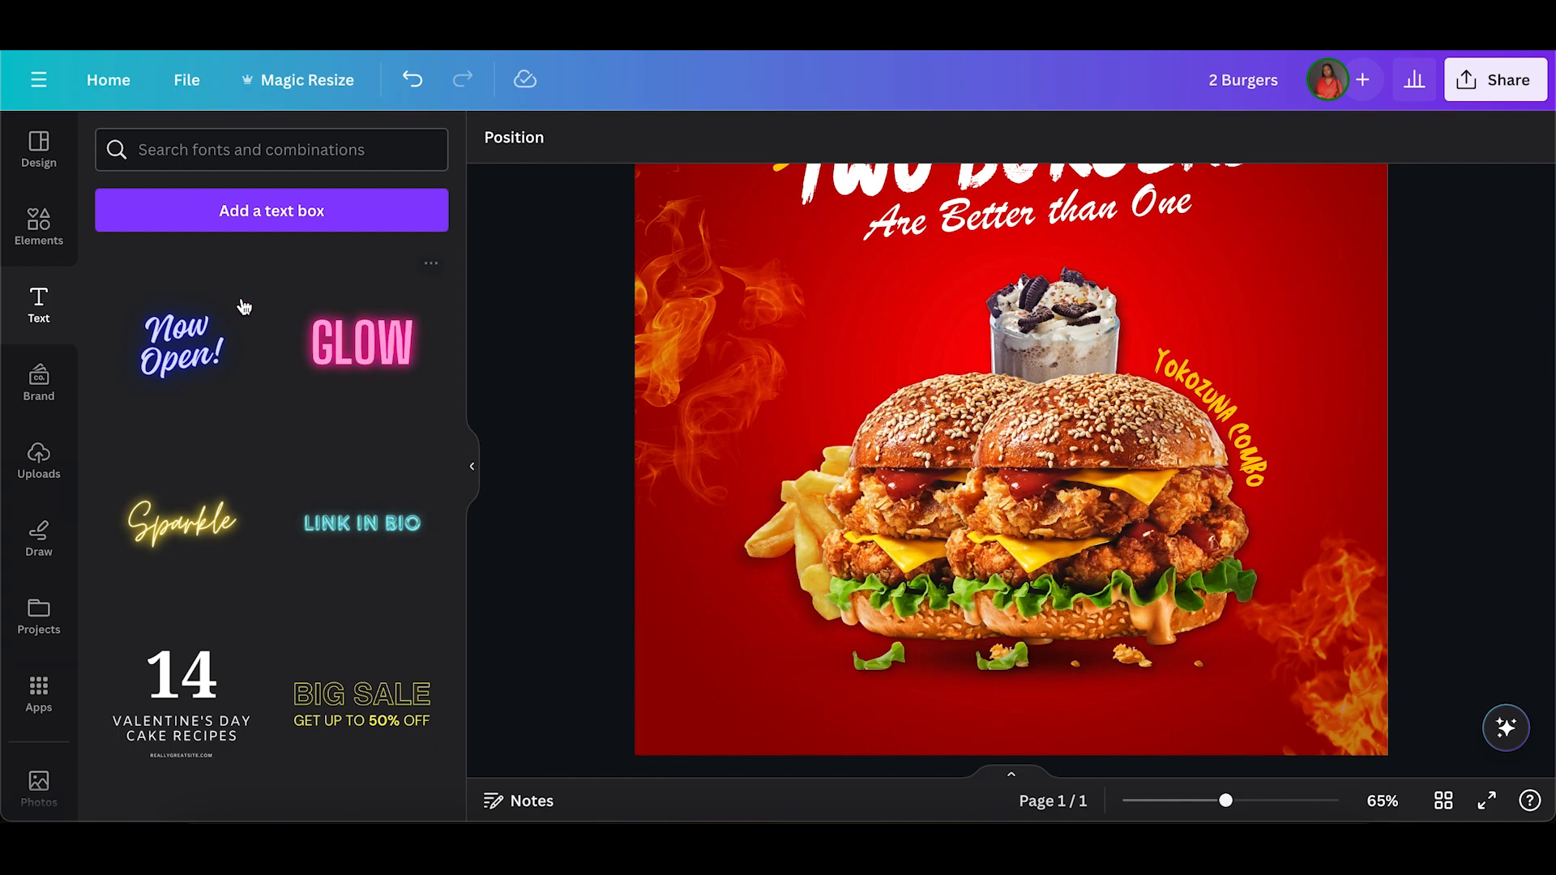
scroll(358, 549, "down", 1)
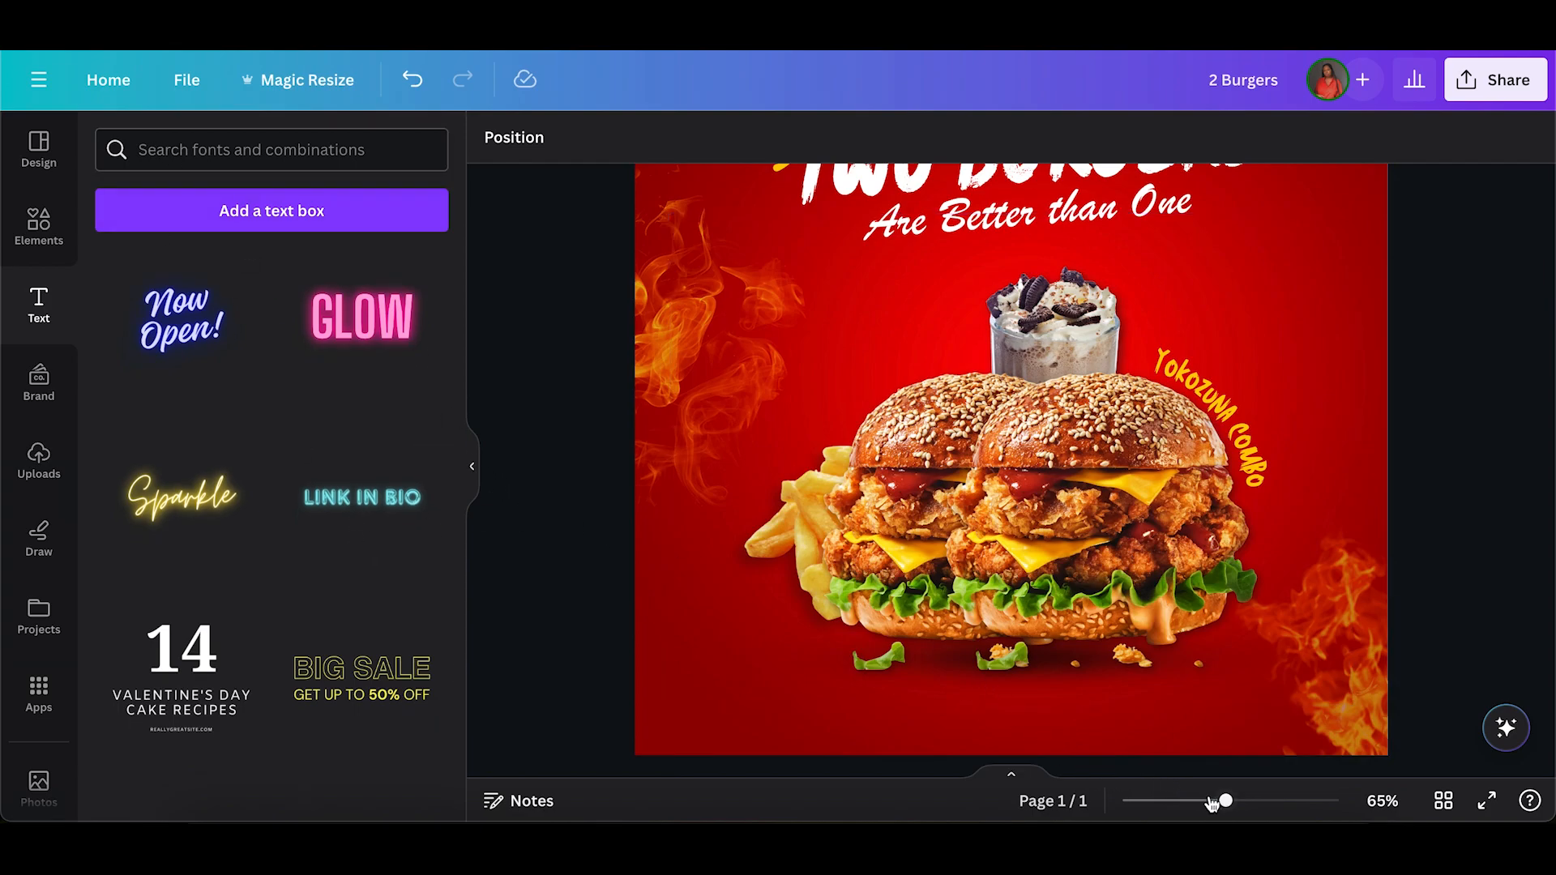
Search the graphics elements for "lines vector" and browse the results for a dotted line.
left_click_drag(1226, 800, 1205, 801)
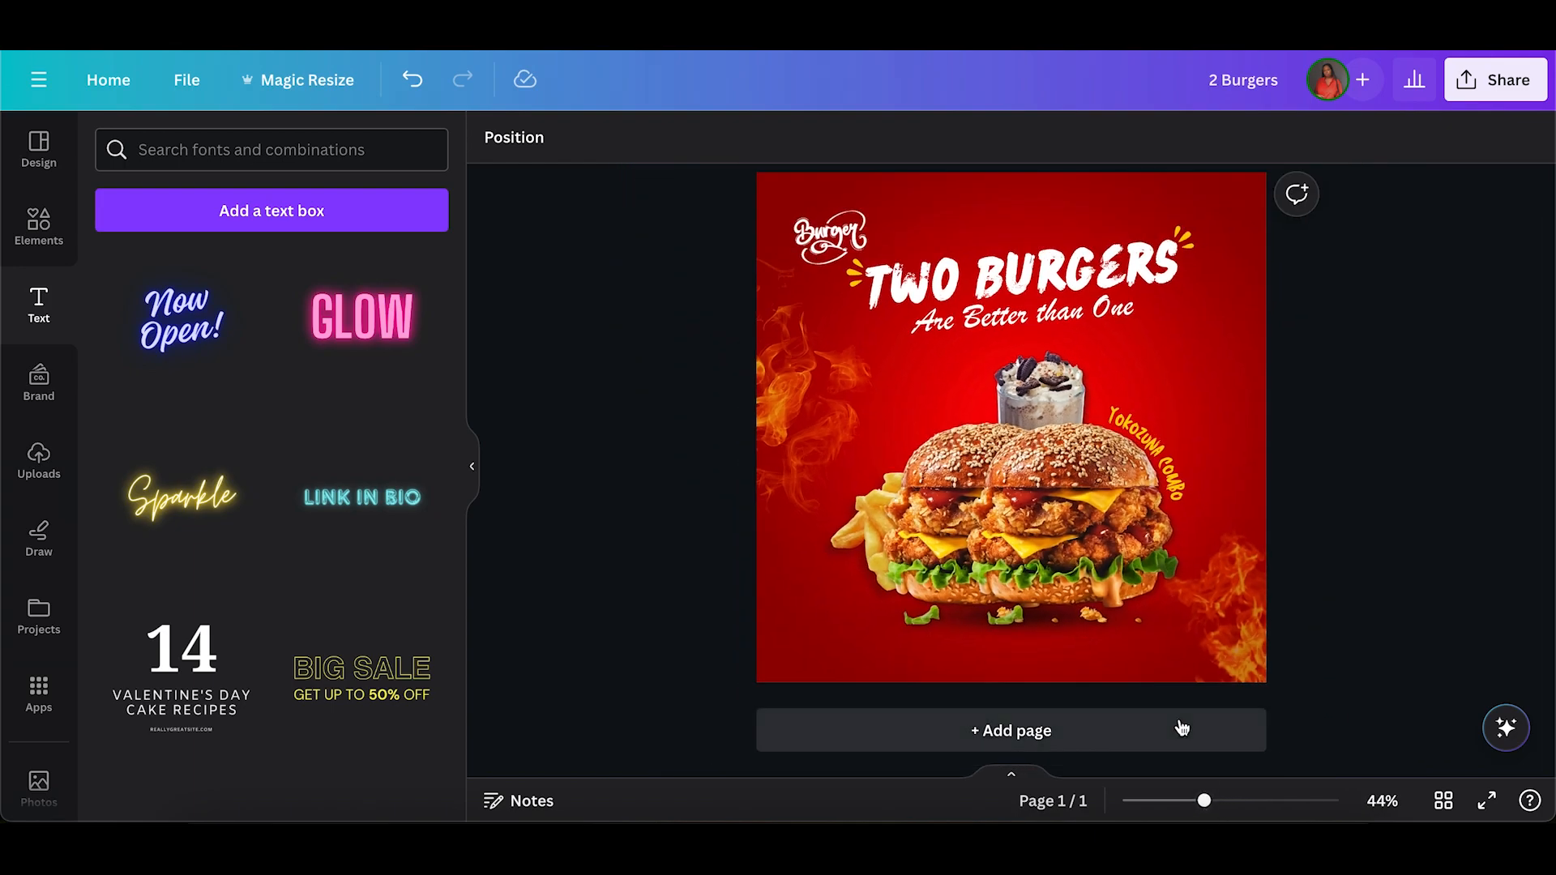
left_click(27, 221)
left_click(162, 146)
double_click(162, 146)
type("lines vevt")
key("BackSpace")
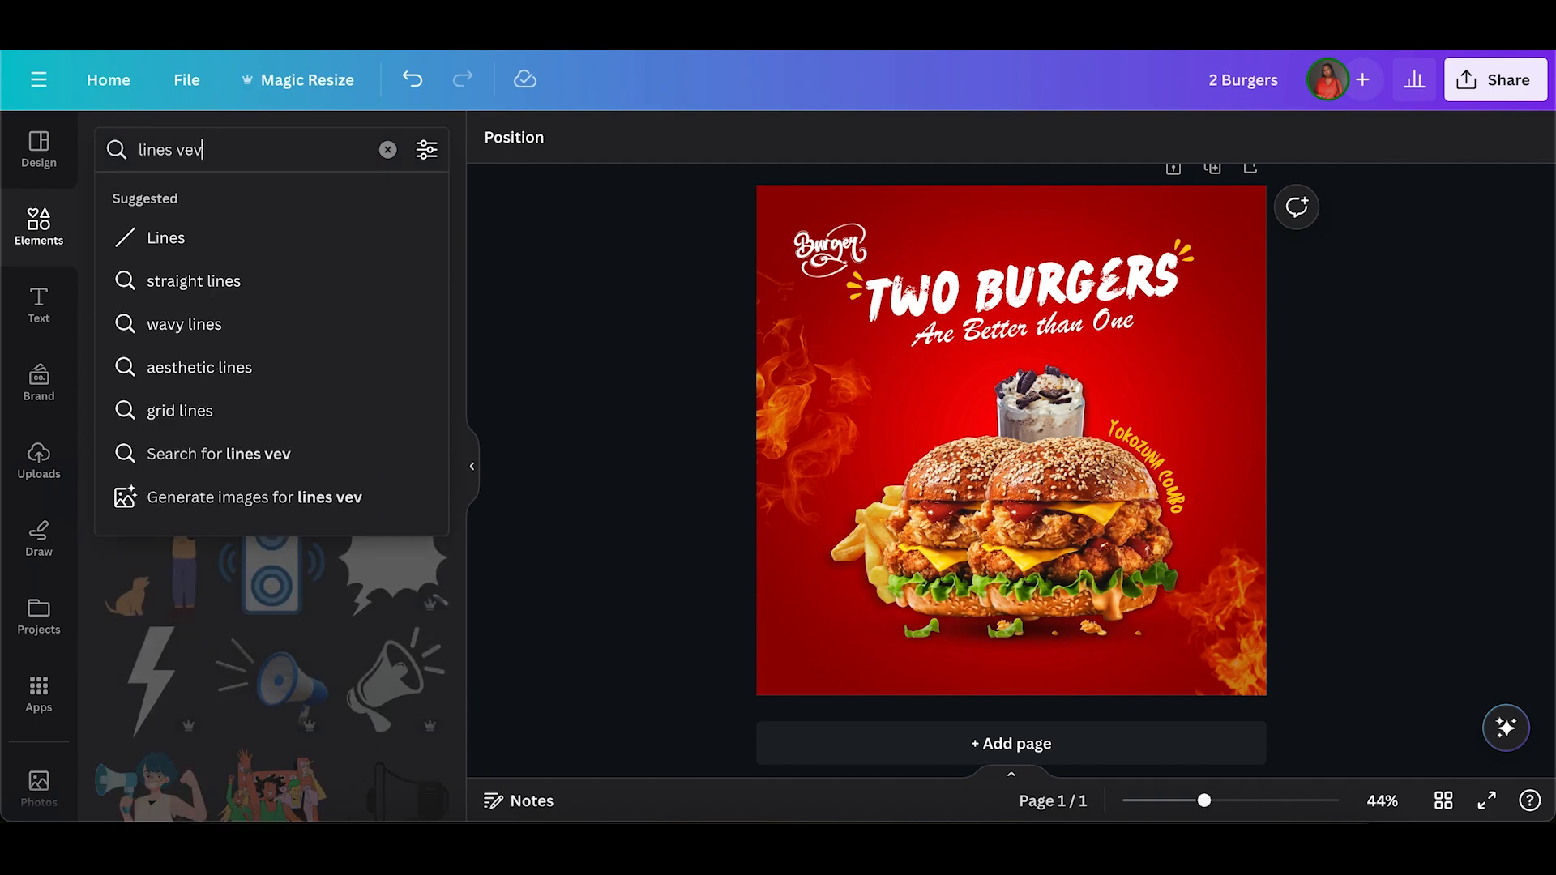
key("BackSpace")
type("ctor")
key("Return")
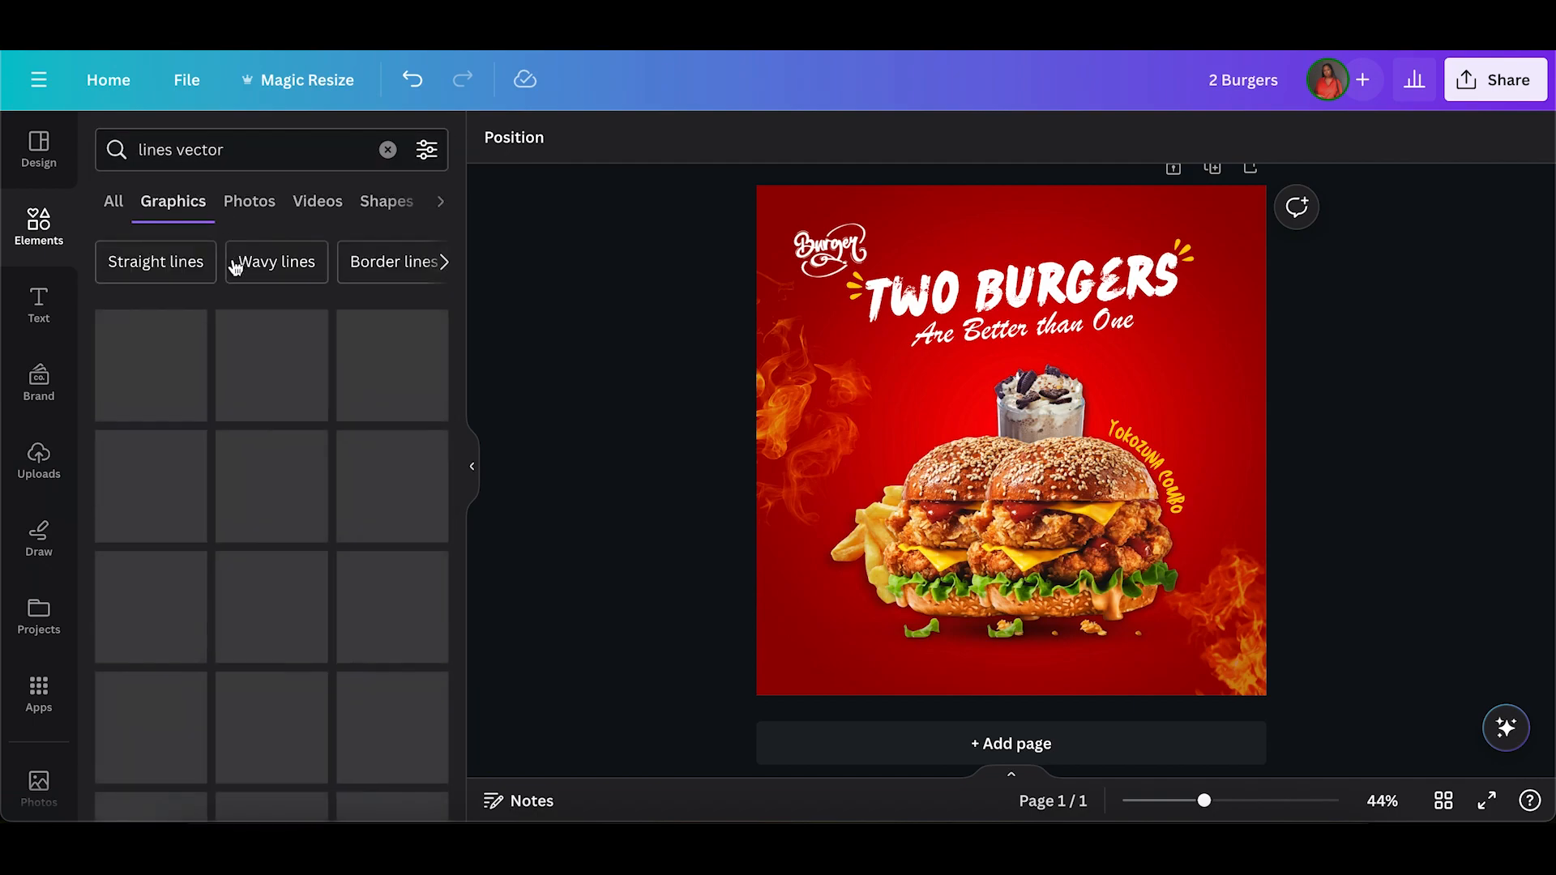
scroll(235, 497, "down", 1)
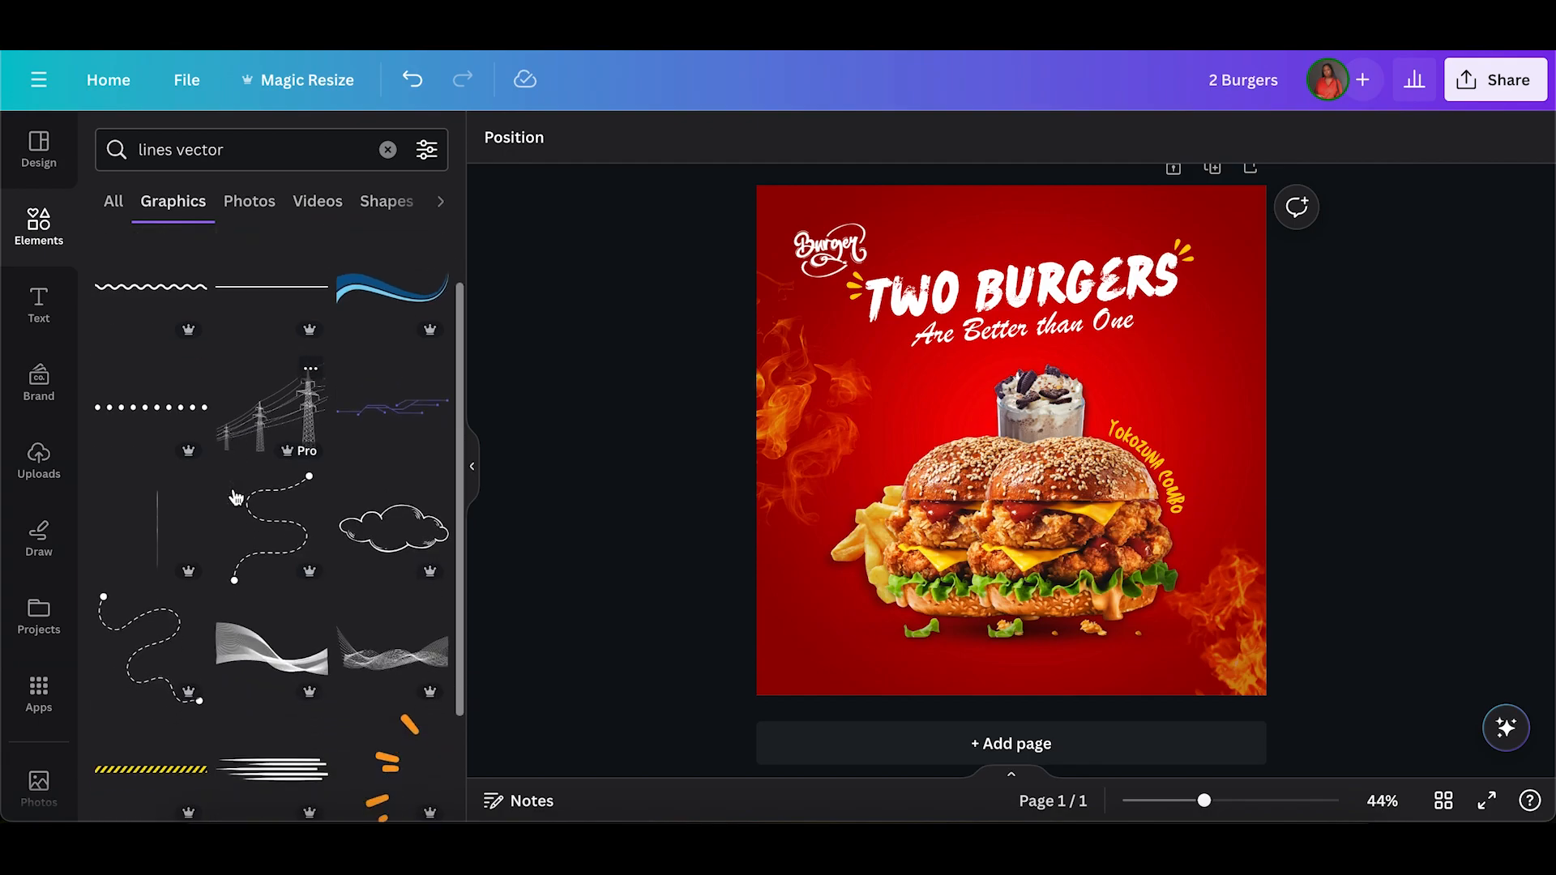
Add the horizontal dotted line graphic to the design and color it with the document's yellow.
left_click(171, 420)
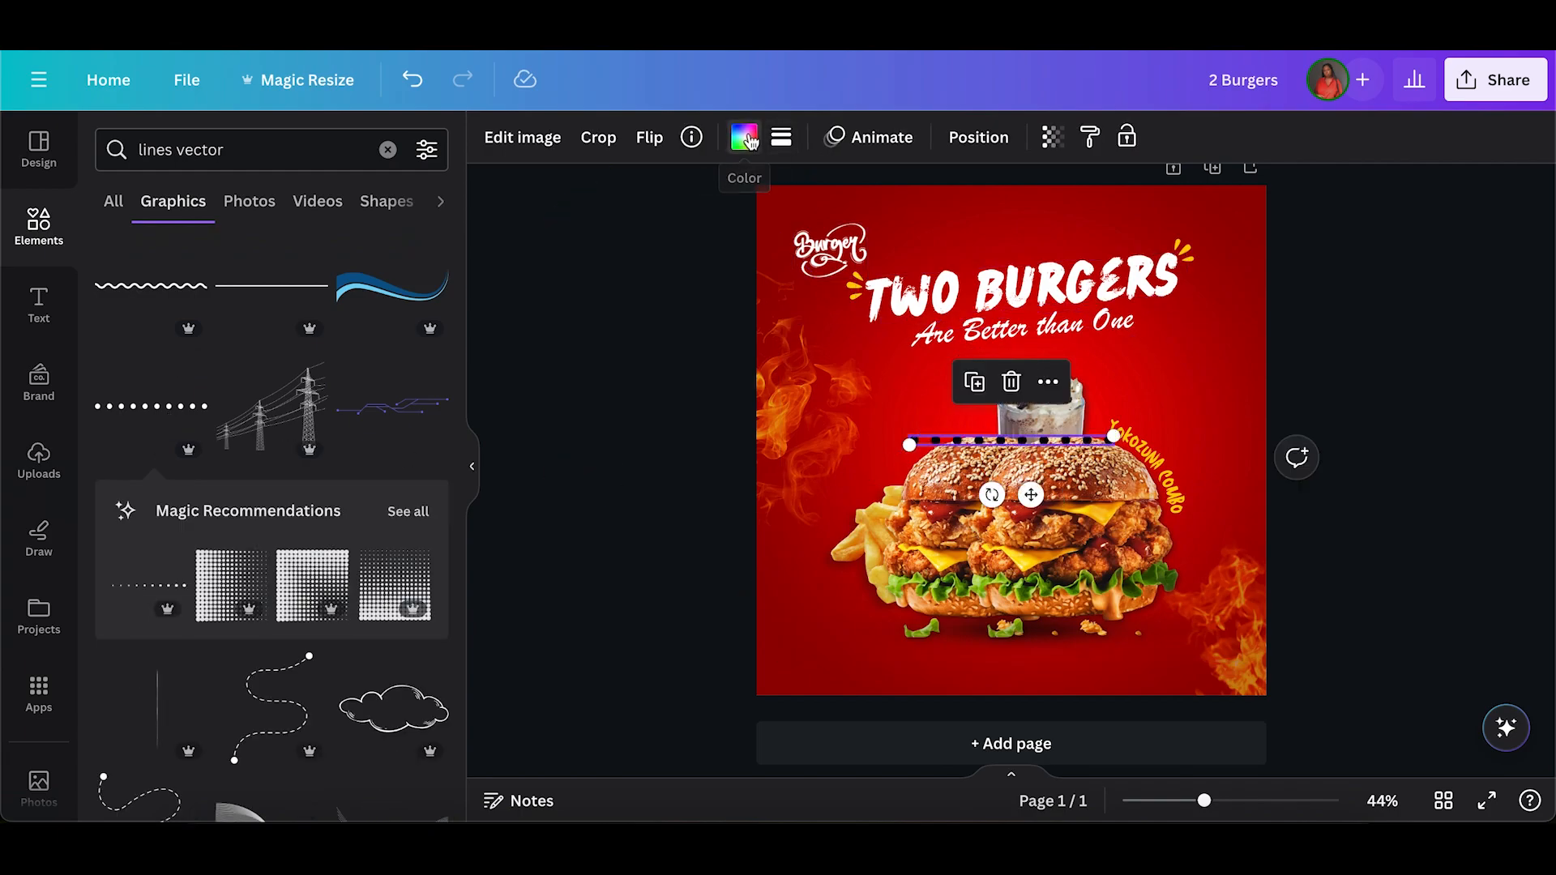
left_click(749, 141)
left_click(241, 269)
Place the dotted line in the post's upper-right area above the headline burst and shrink it to a short row.
left_click_drag(1031, 494, 1165, 274)
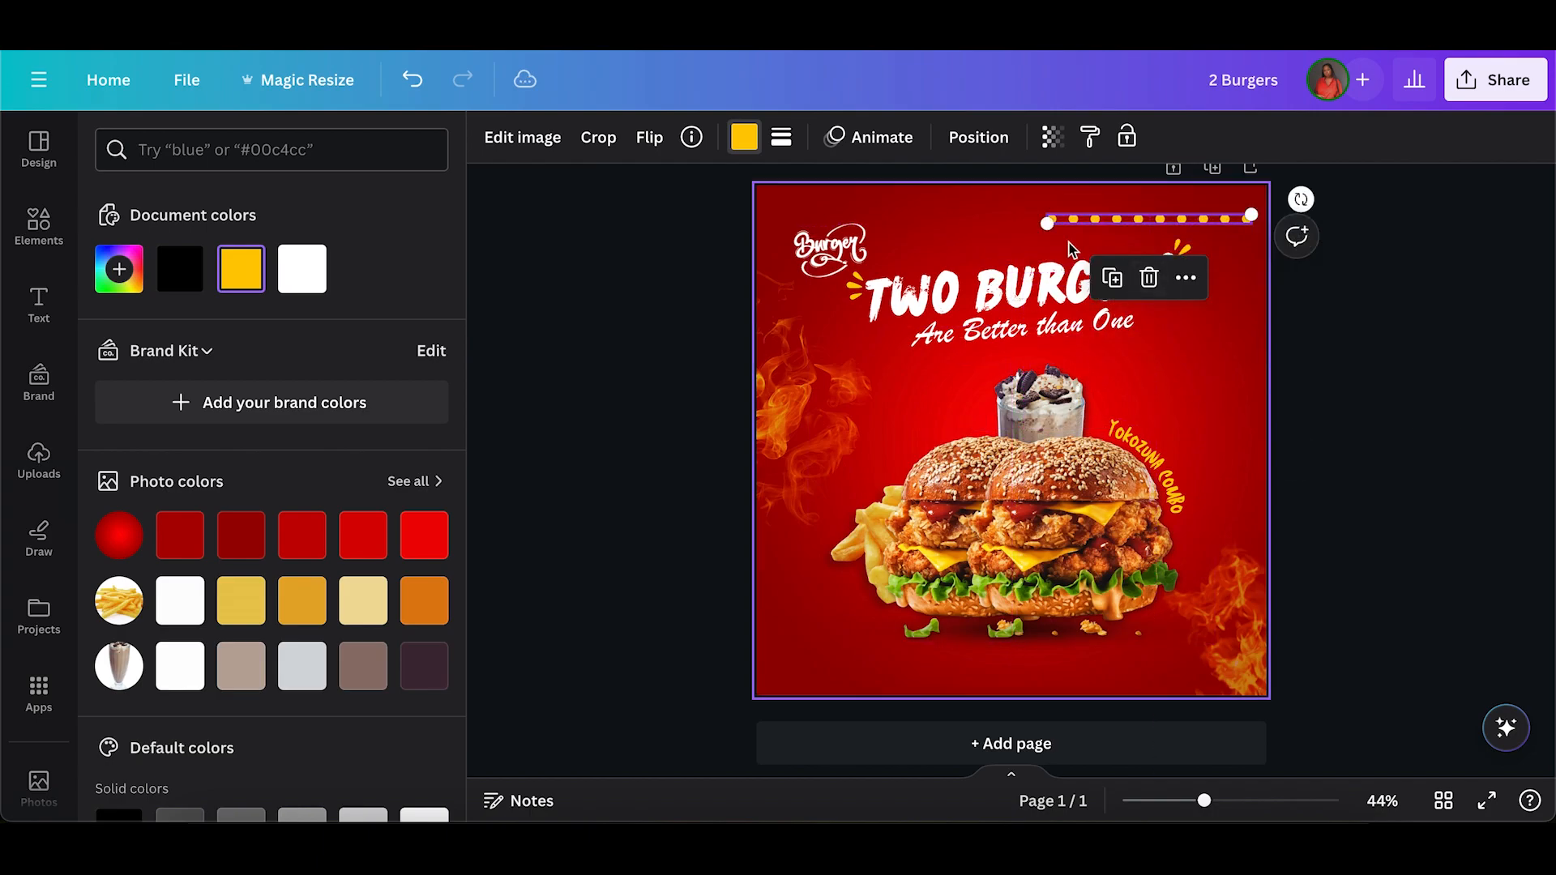
left_click_drag(1047, 223, 1188, 223)
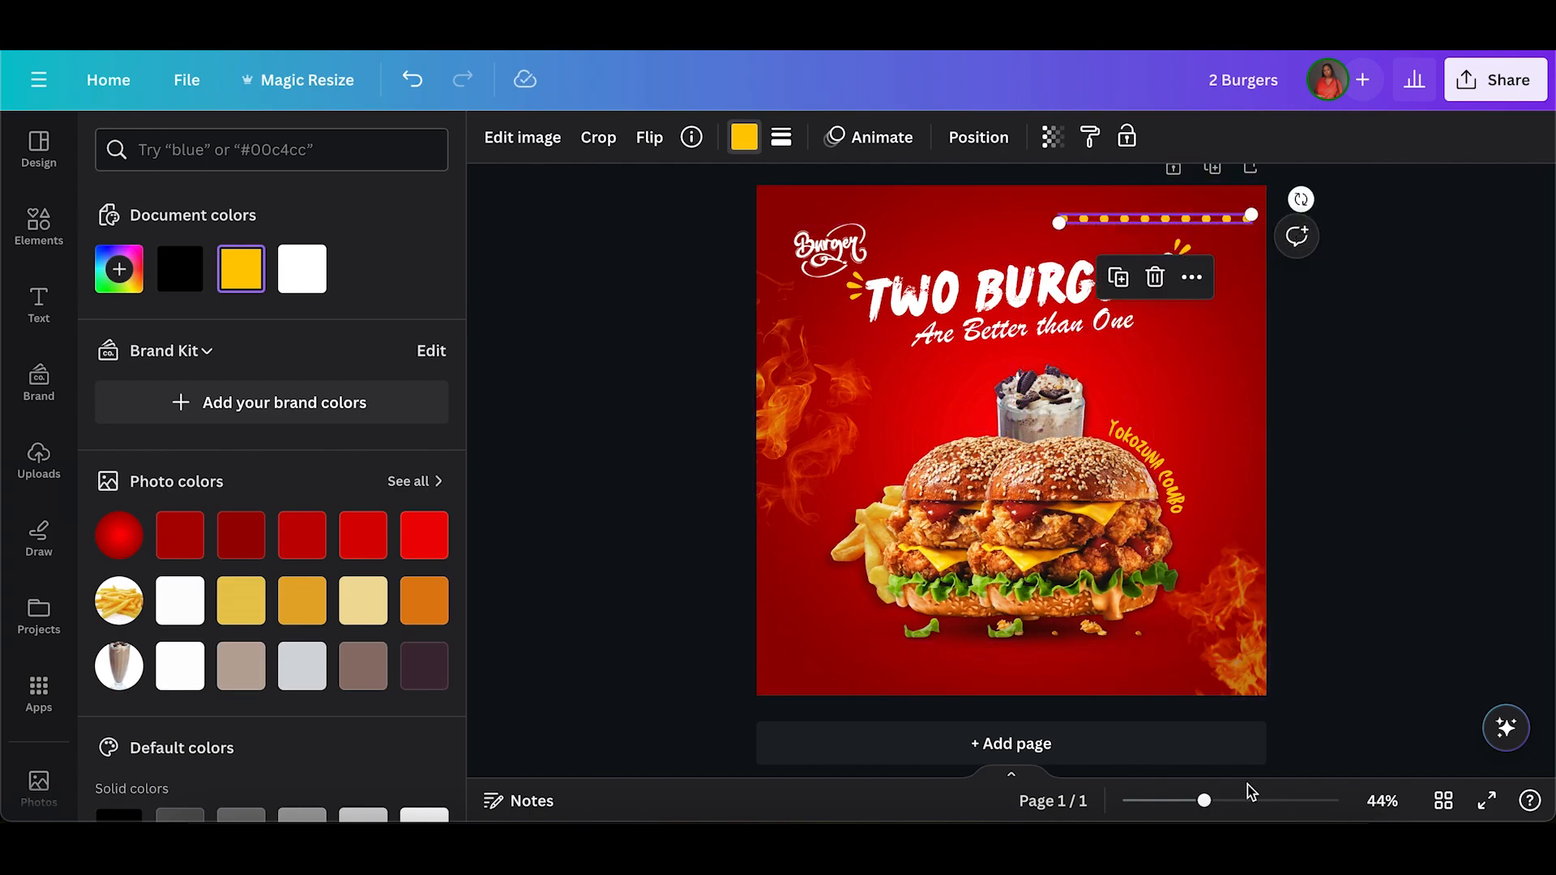
left_click(1270, 804)
scroll(1250, 348, "up", 5)
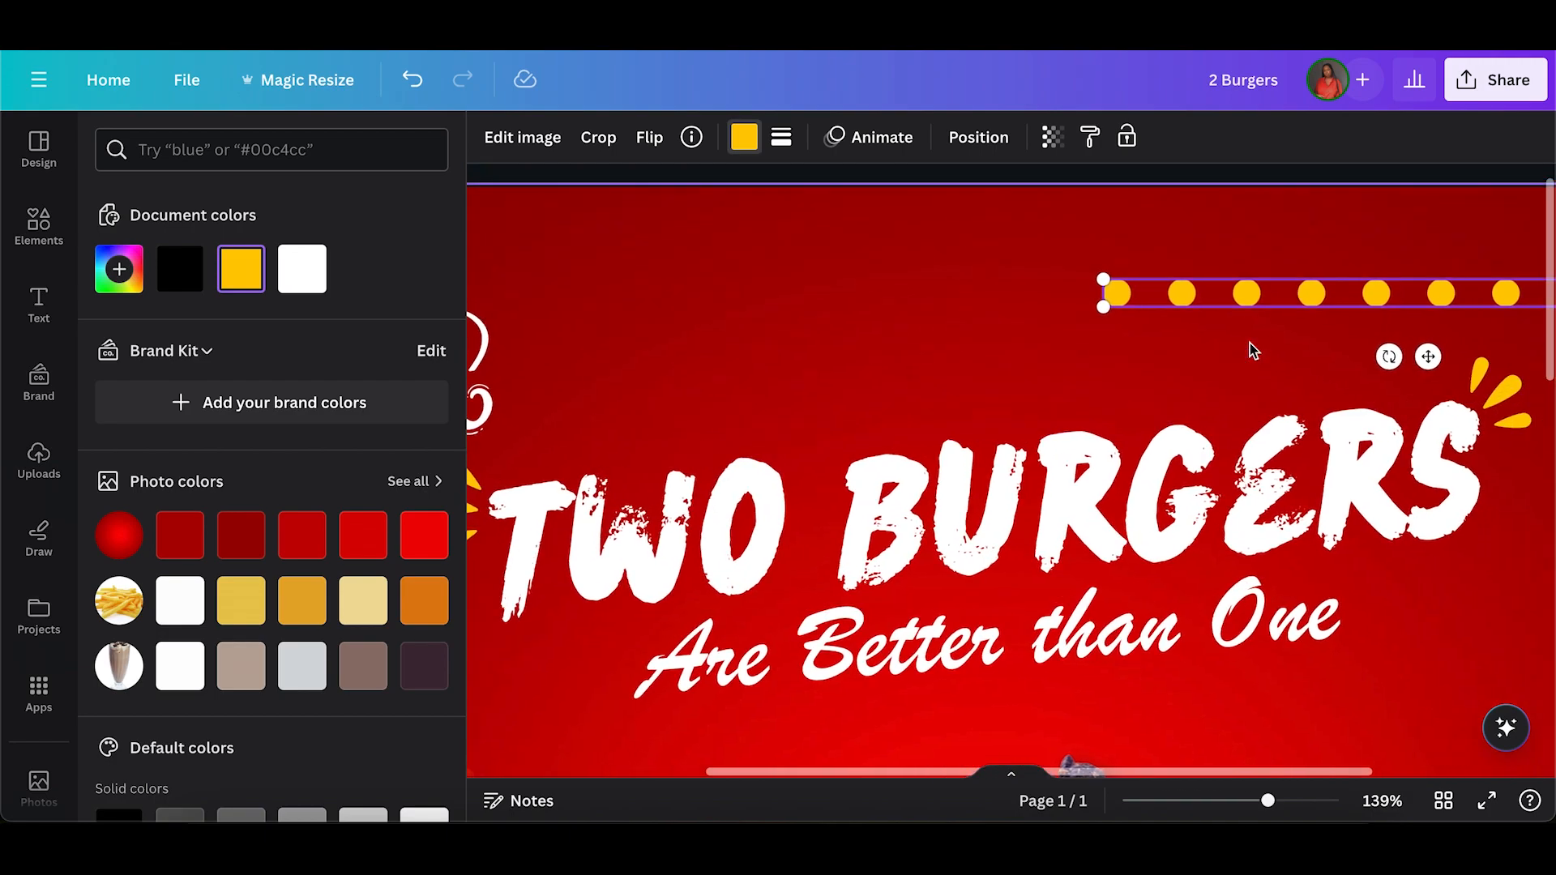
scroll(1007, 327, "right", 3)
left_click_drag(833, 306, 1288, 317)
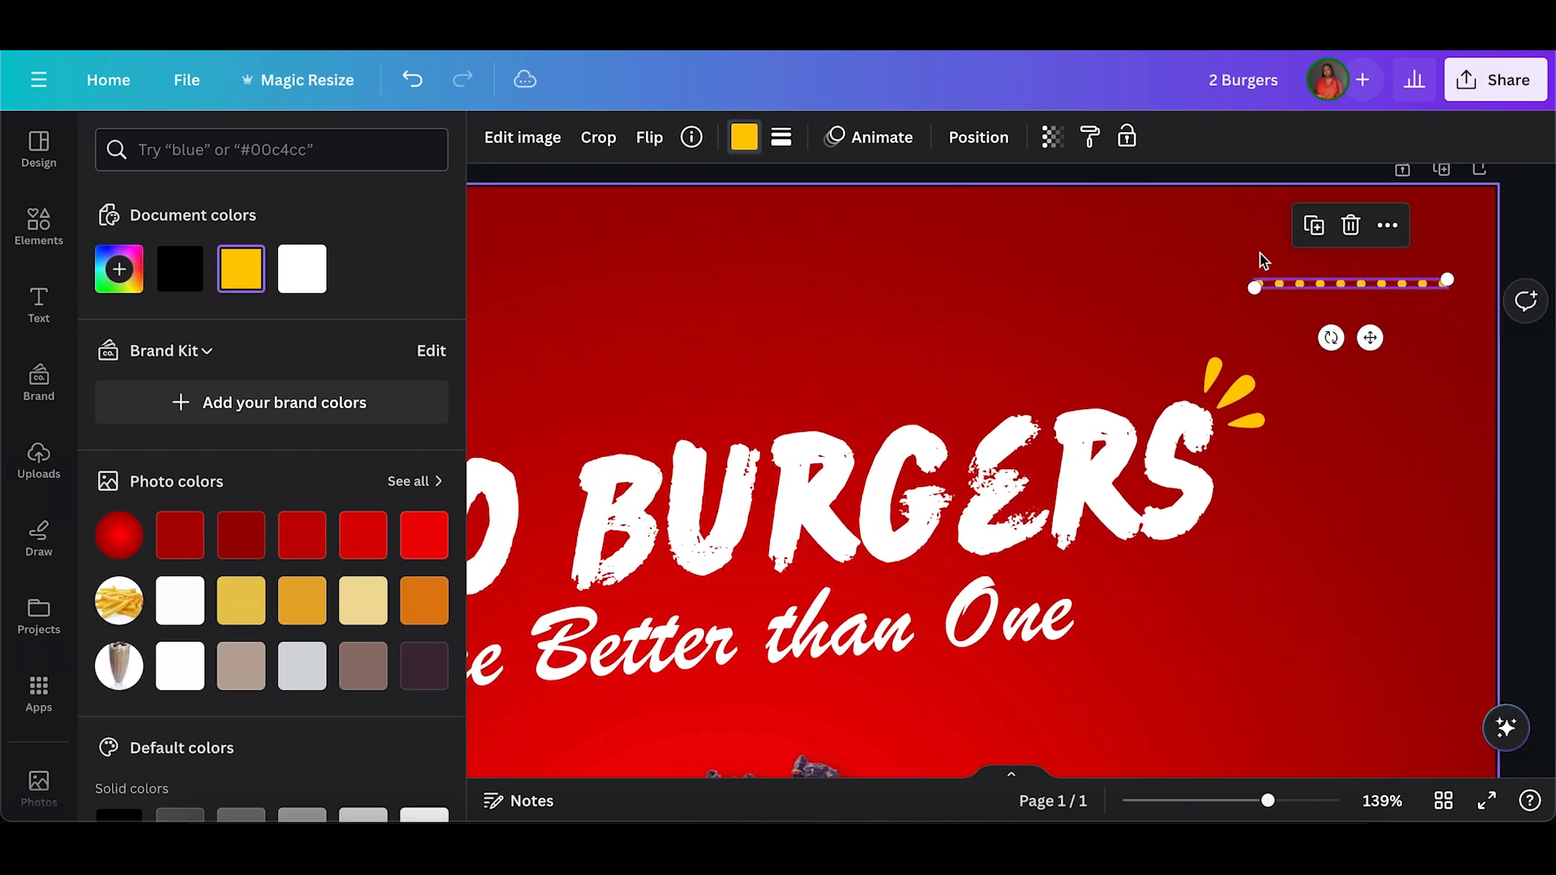
Duplicate the dotted line twice, stacking the copies evenly below it to form three rows of dots.
left_click(1314, 226)
left_click_drag(1391, 363, 1368, 358)
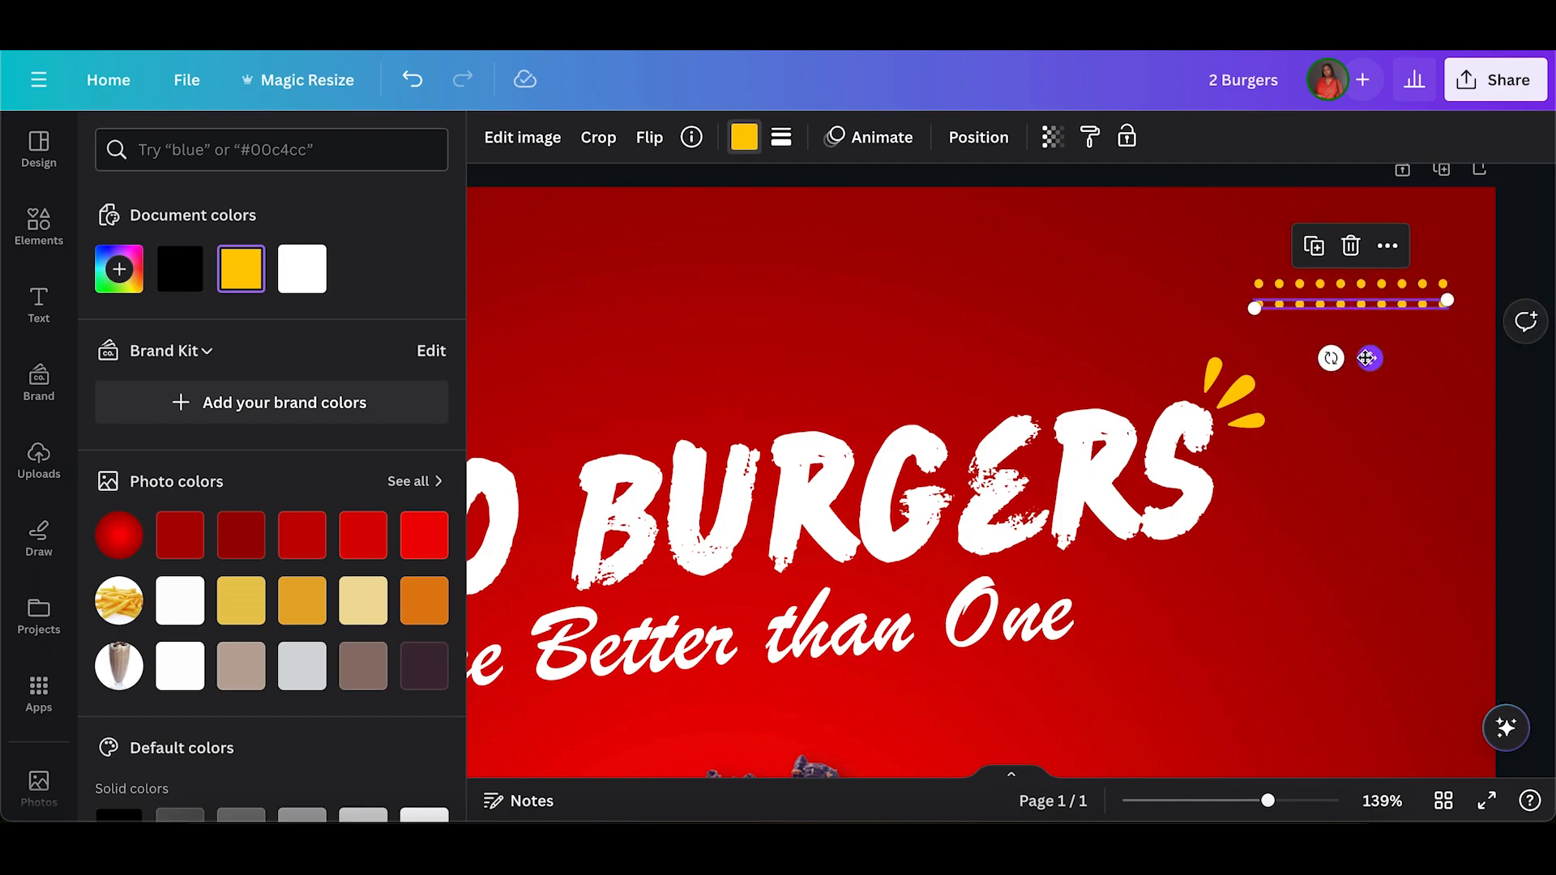
left_click(1314, 246)
left_click(1205, 277)
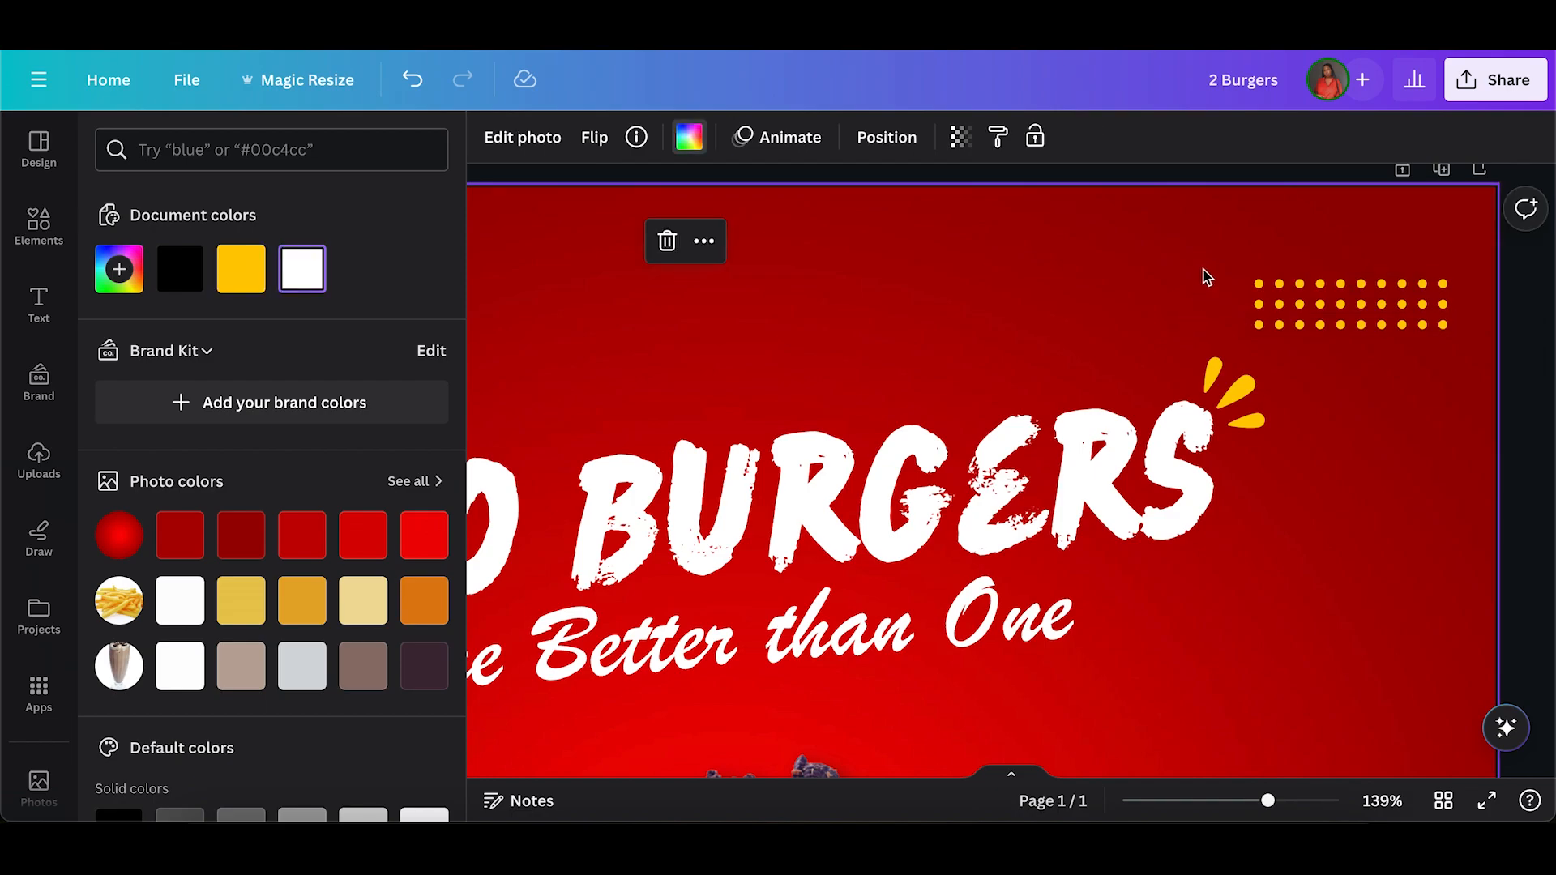
Scale down the three dotted rows together and place them against the post's right edge near the upper corner.
left_click_drag(1307, 330, 1430, 261)
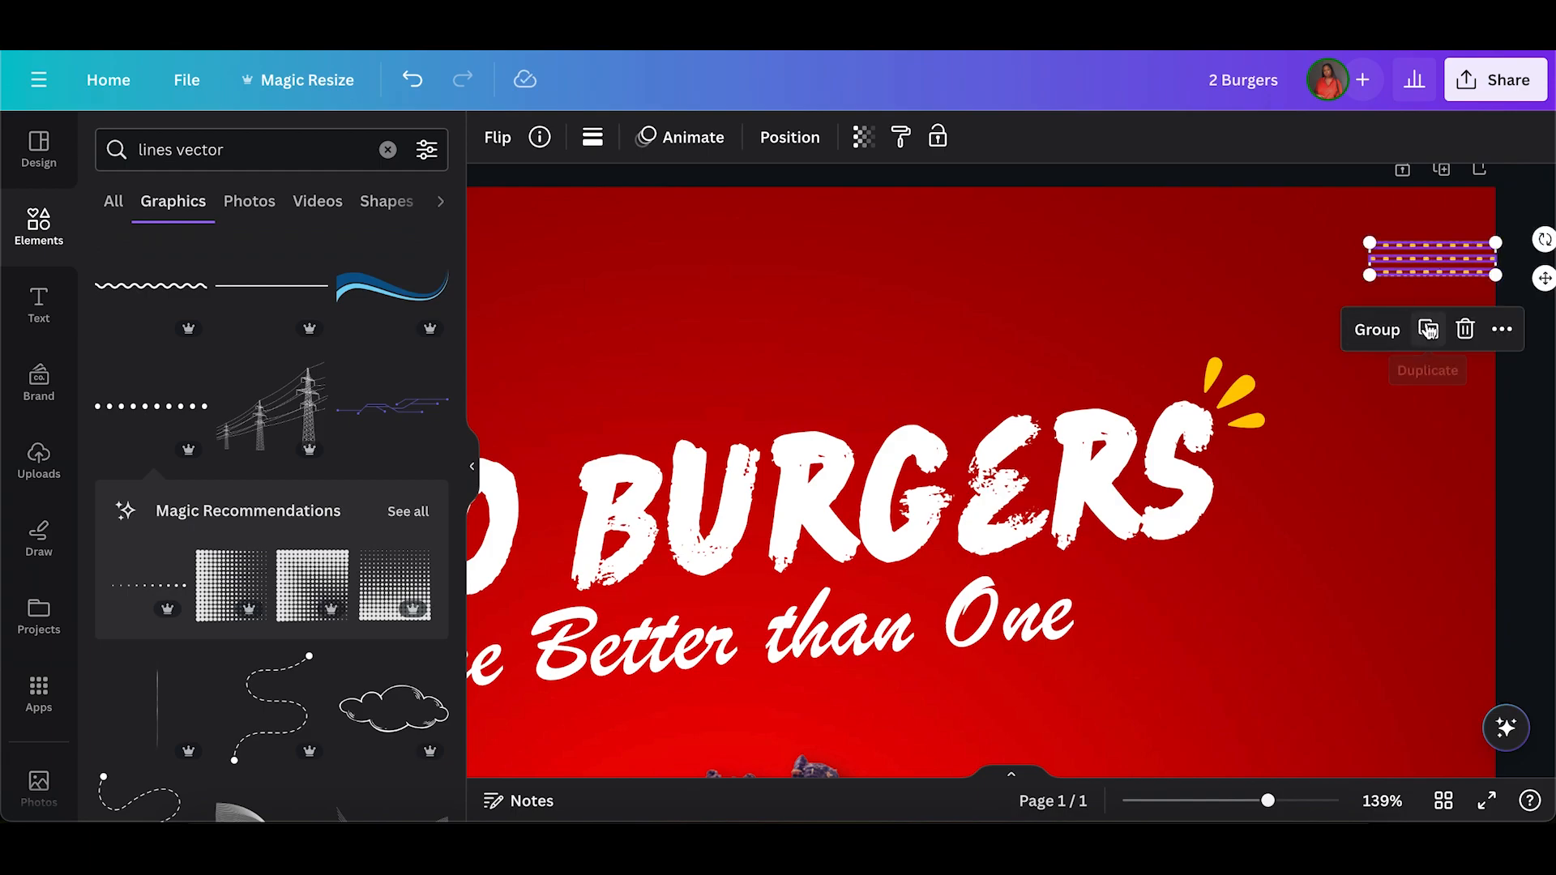
double_click(1402, 539)
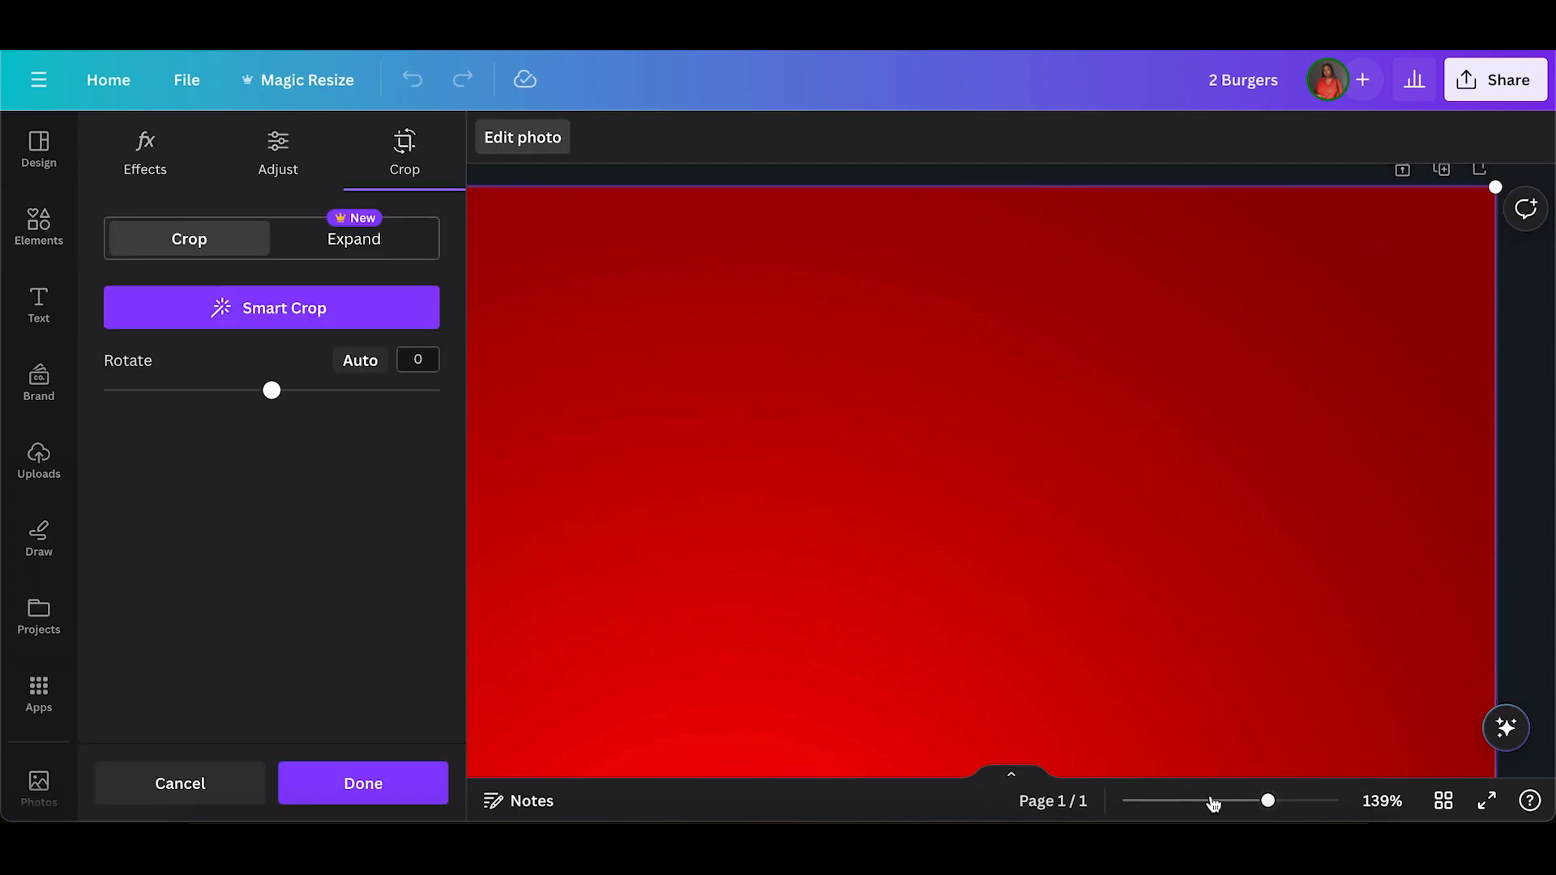
left_click(1200, 803)
left_click(1369, 501)
left_click(1368, 501)
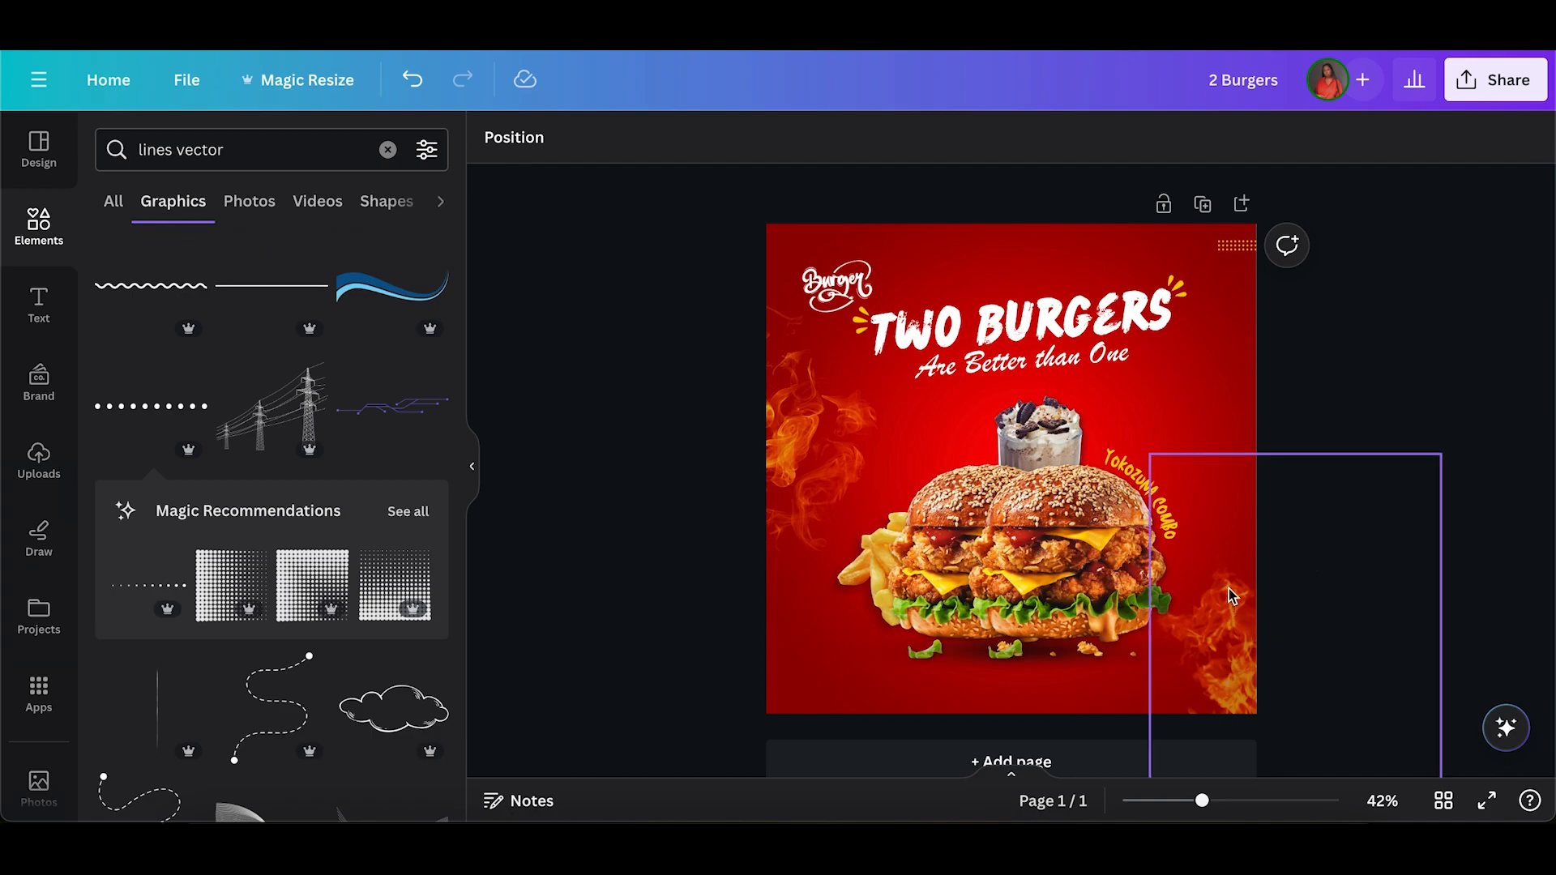
Select the burger group together with the "YOKOZUNA COMBO" text and scale both down slightly in the middle of the post.
left_click(994, 439)
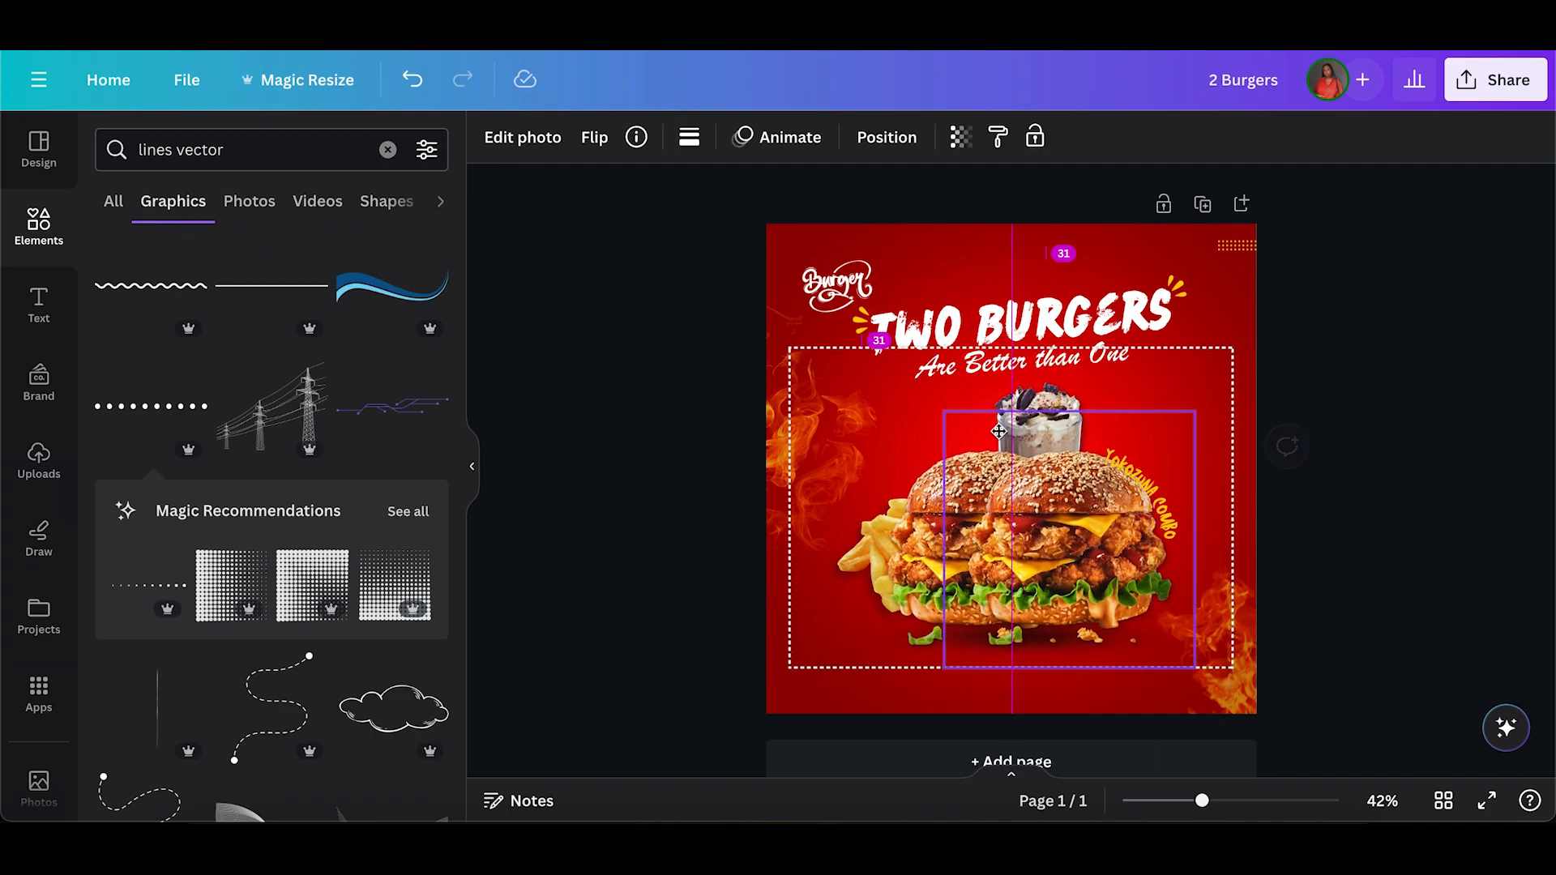
left_click(1343, 567)
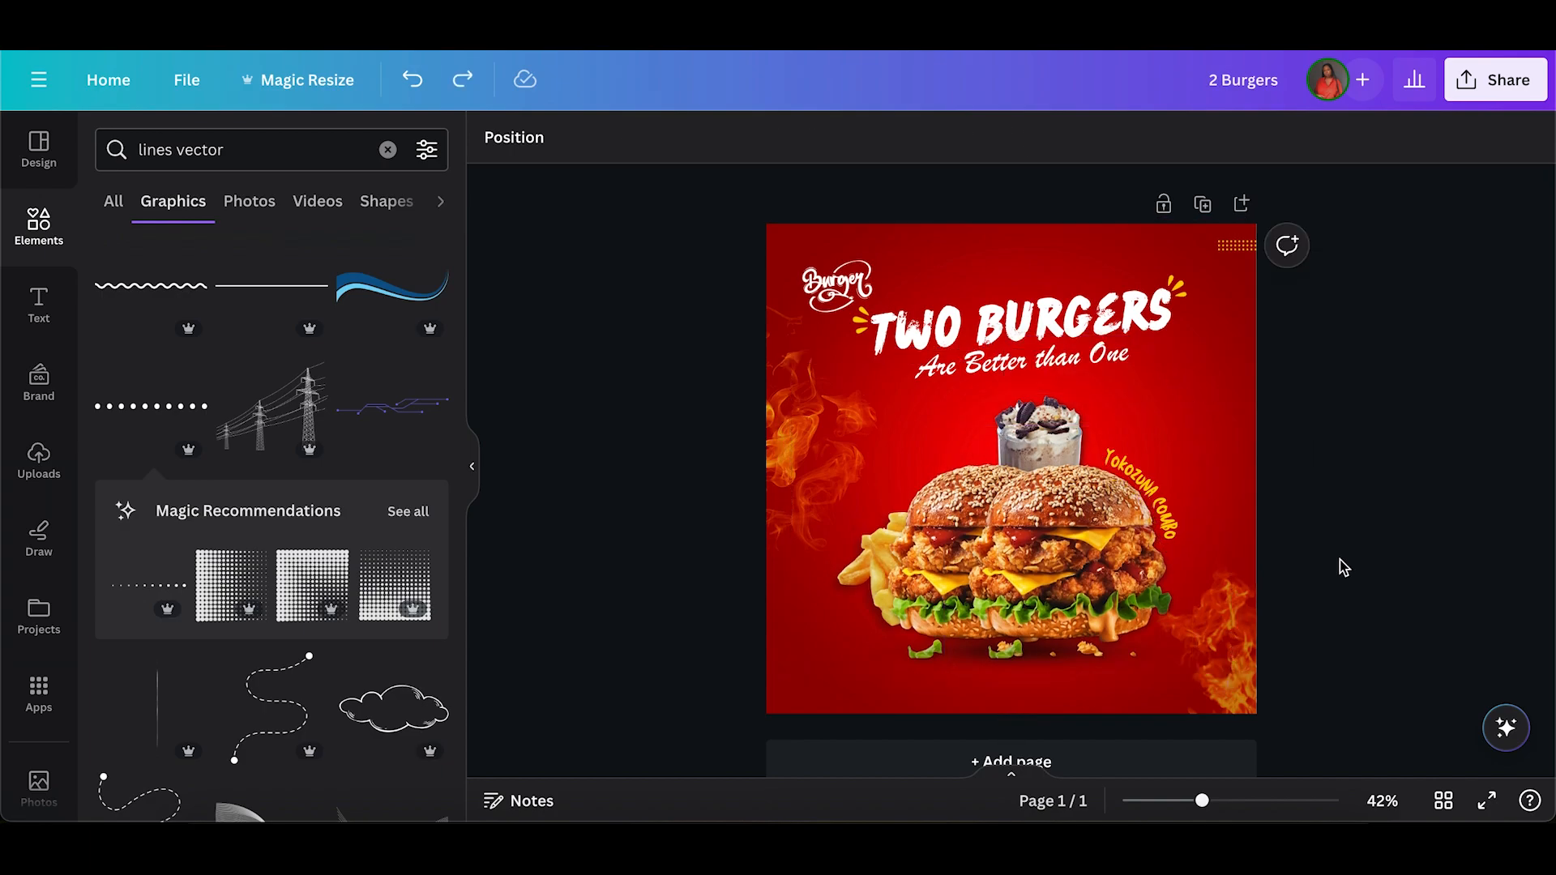
left_click_drag(1201, 501, 1115, 622)
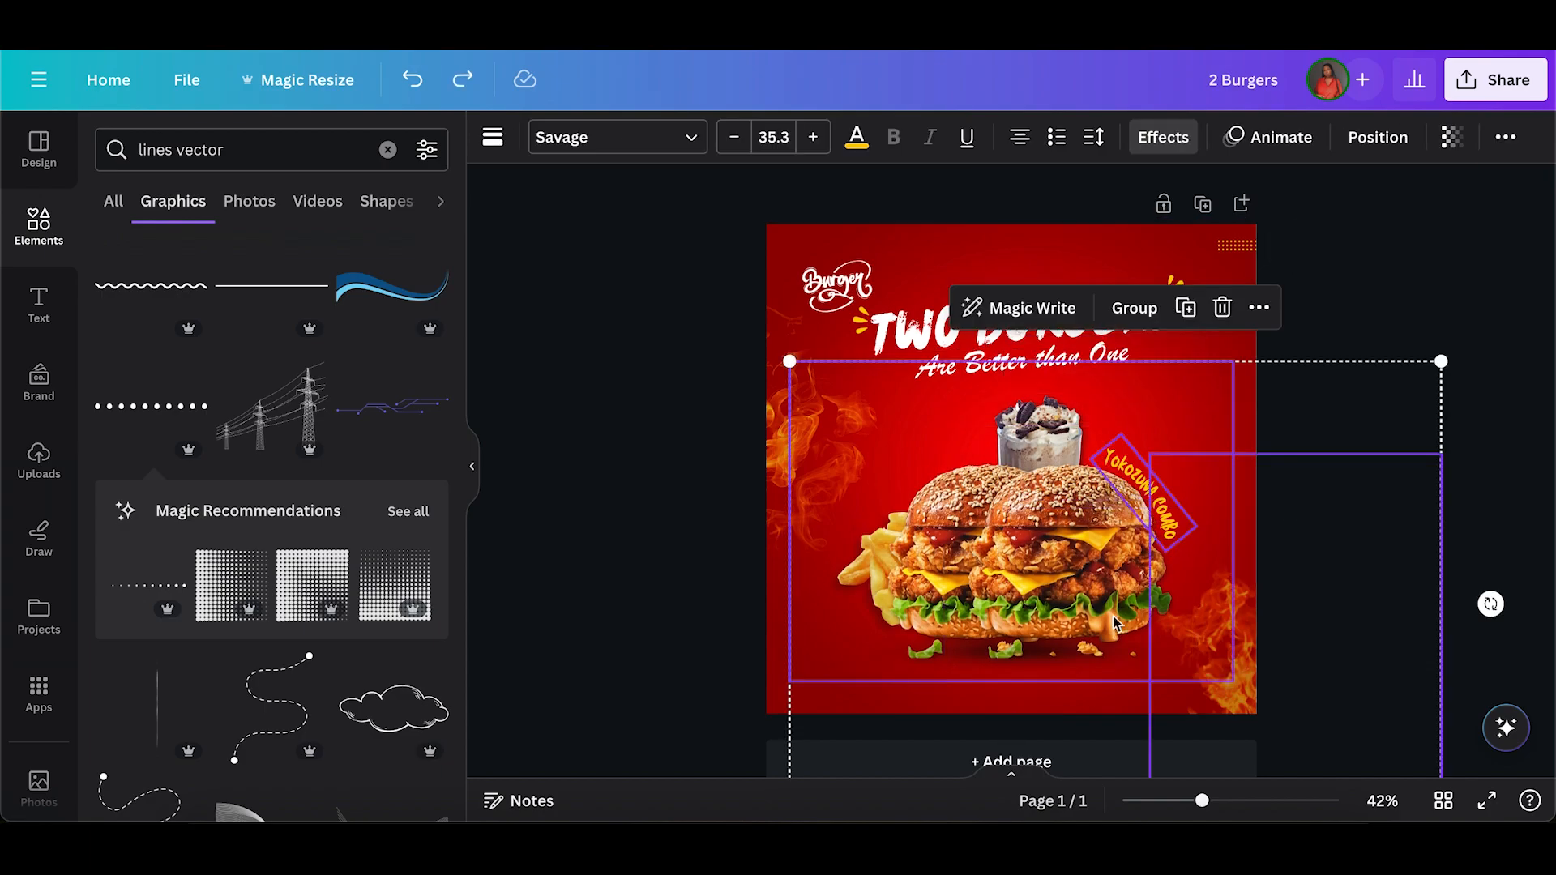
left_click(1326, 658)
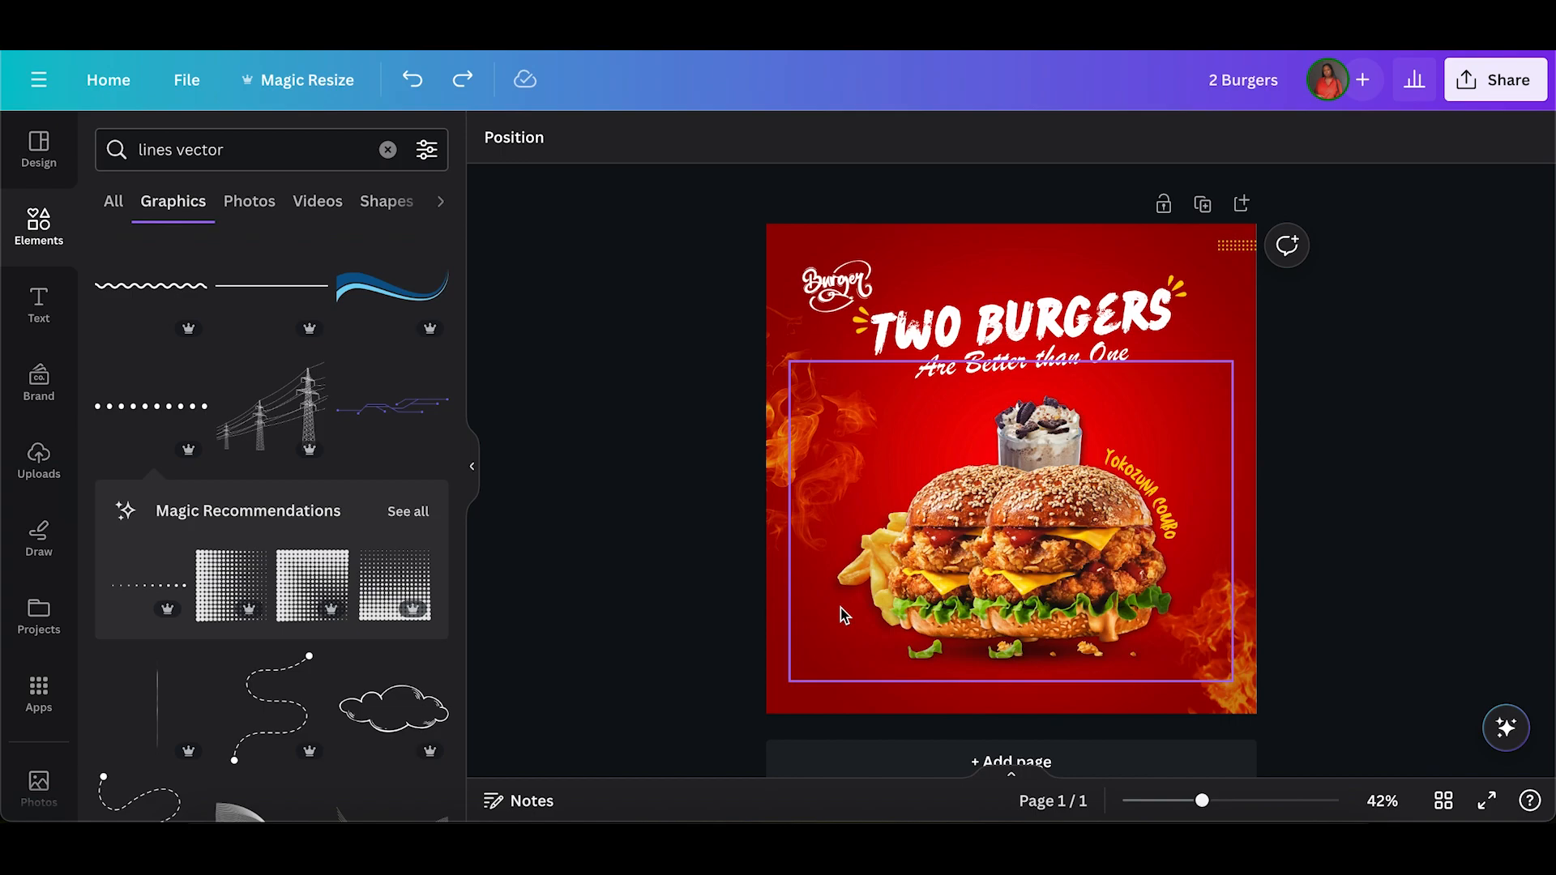
left_click_drag(1144, 502, 1182, 536)
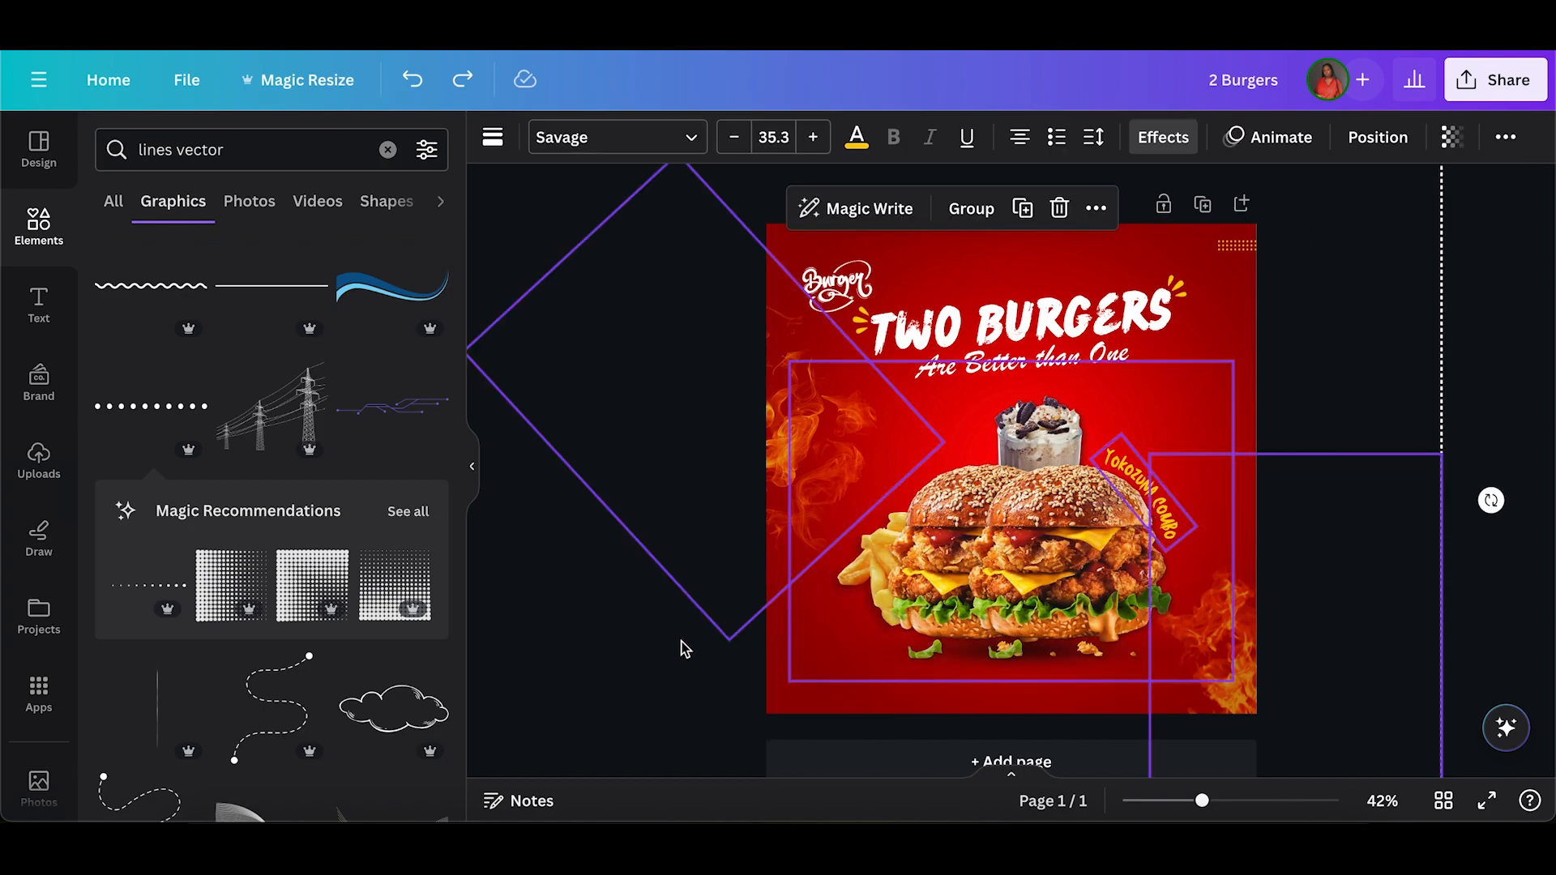
key("Delete")
Add a text box, shrink its text to size 14.9 and place it on one line near the post's lower-left corner.
left_click(41, 308)
left_click(24, 233)
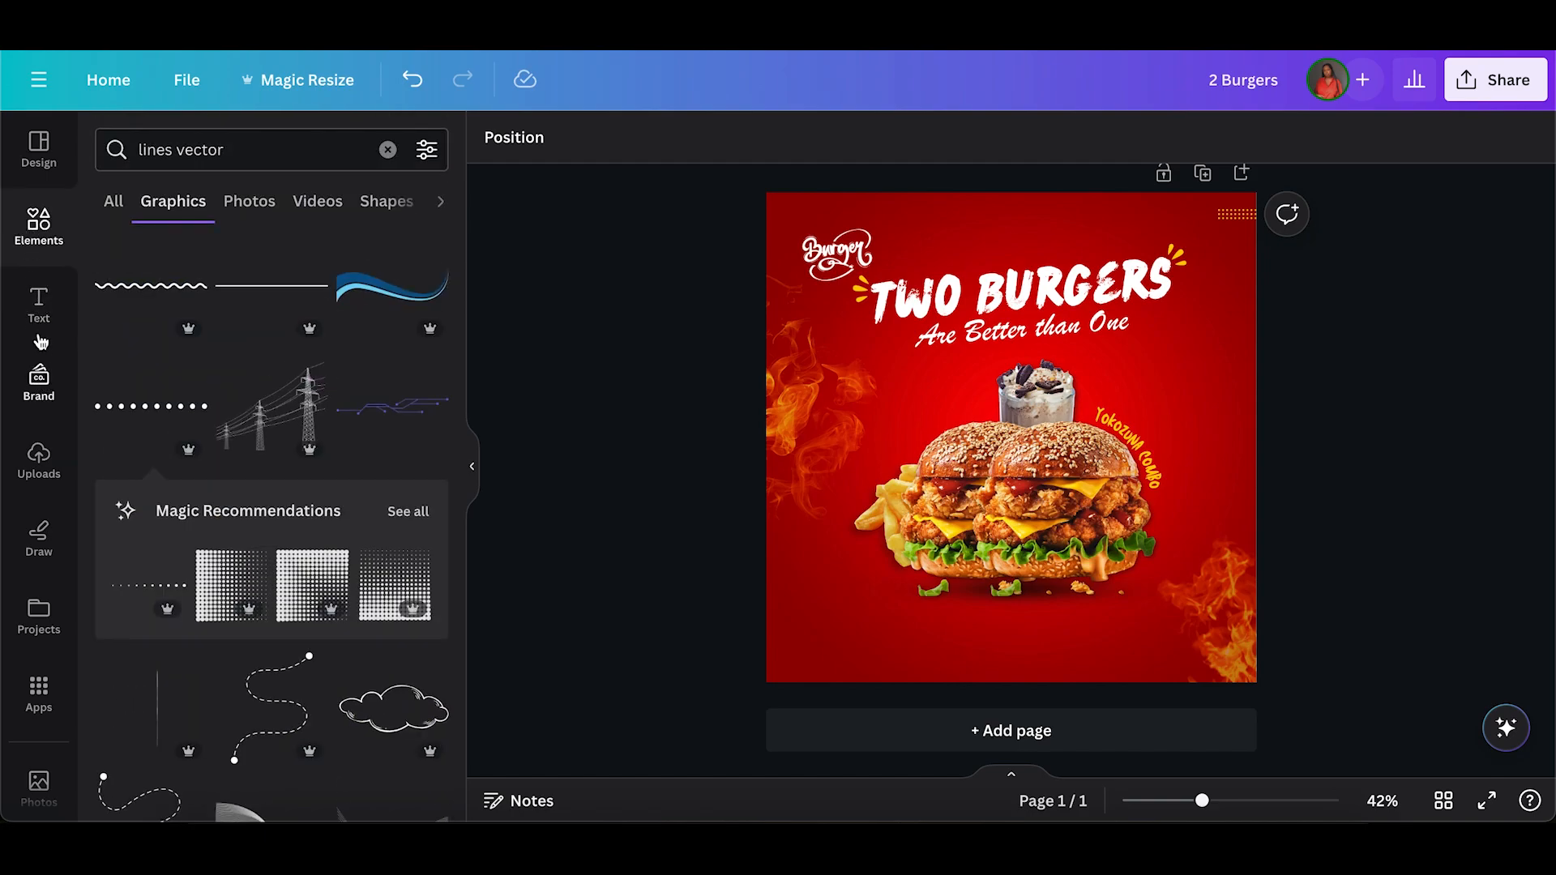
left_click(39, 304)
left_click(278, 218)
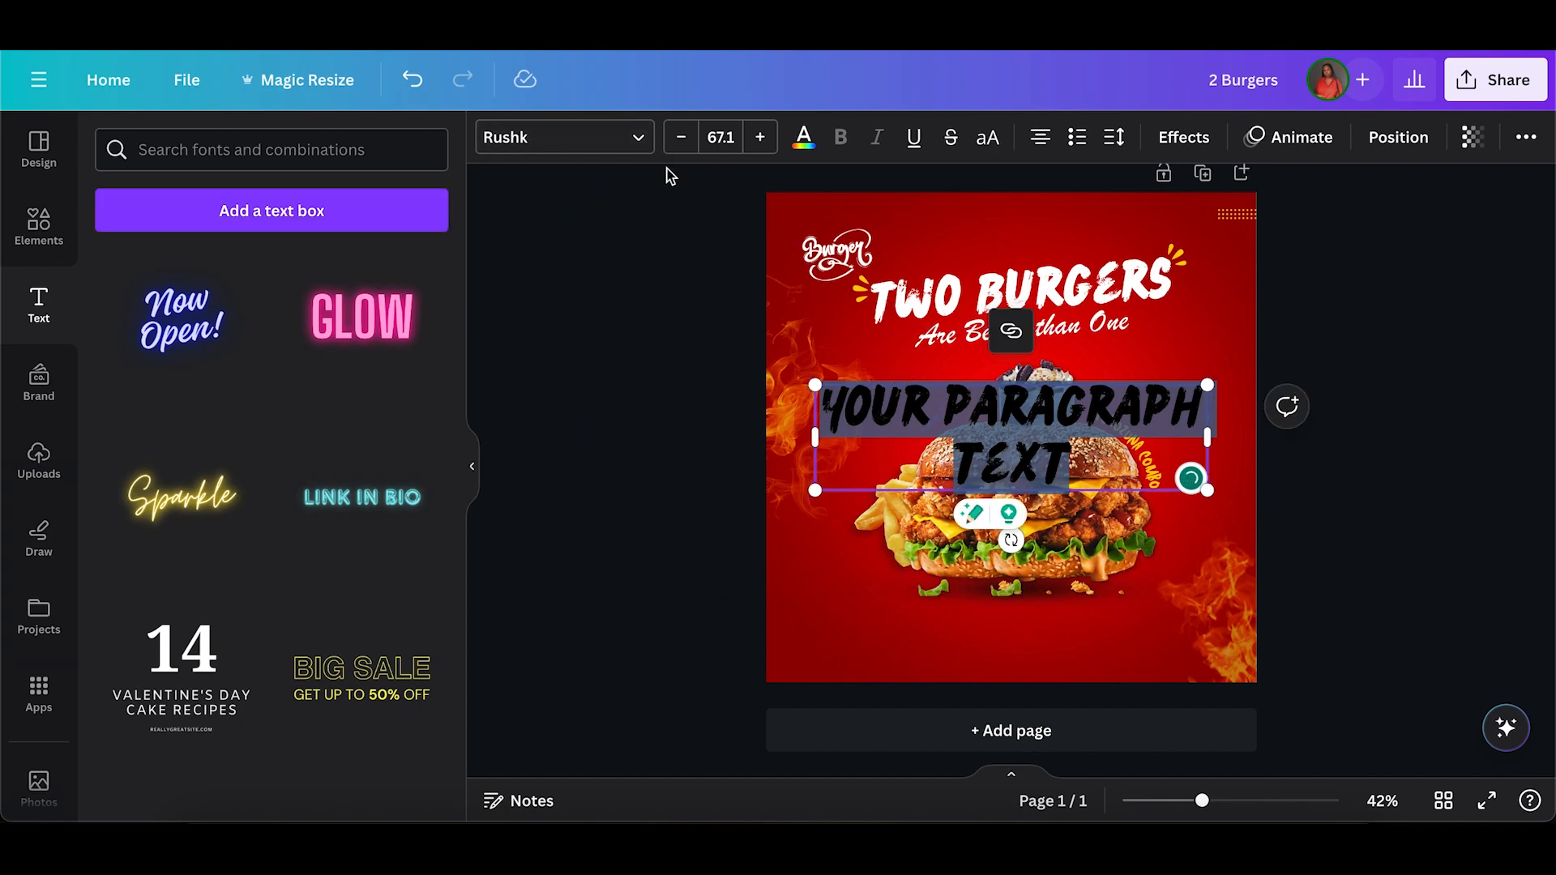
left_click(592, 134)
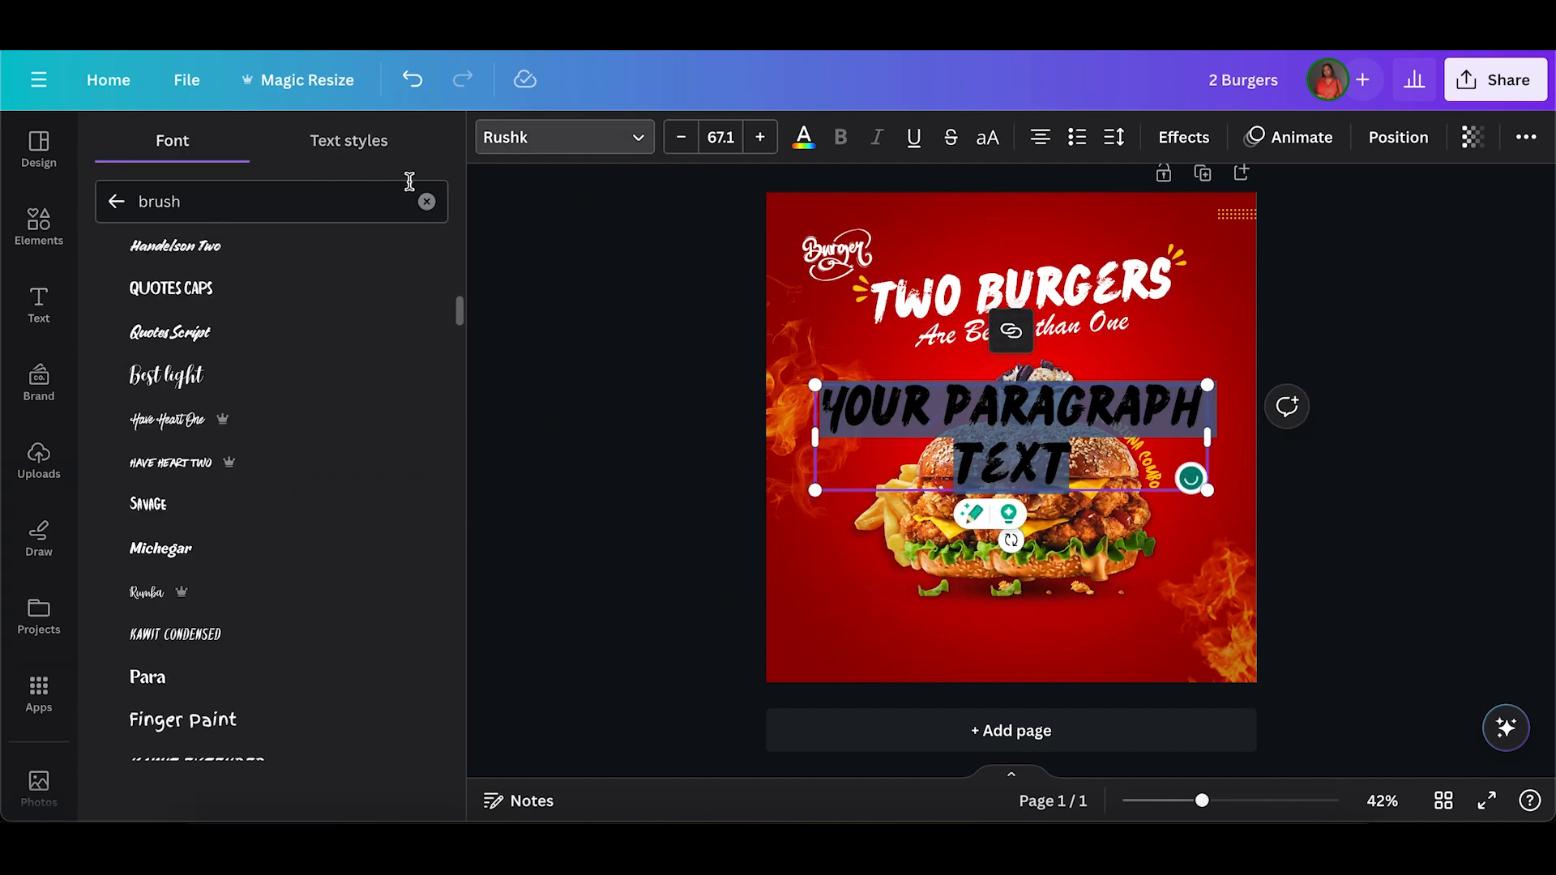
left_click(427, 201)
type("mont")
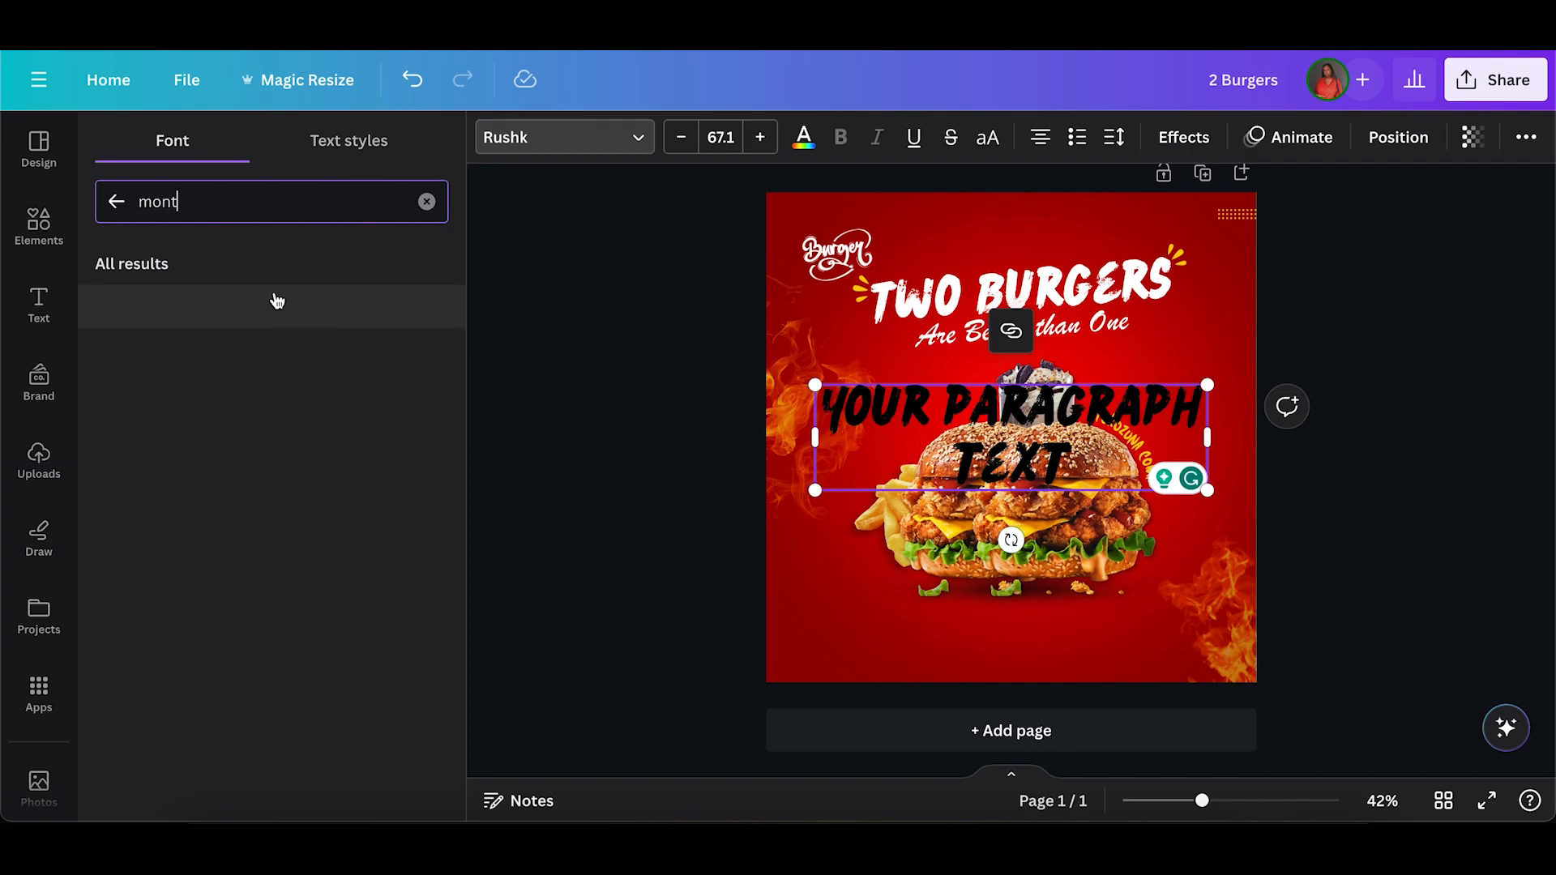
left_click_drag(1207, 385, 917, 515)
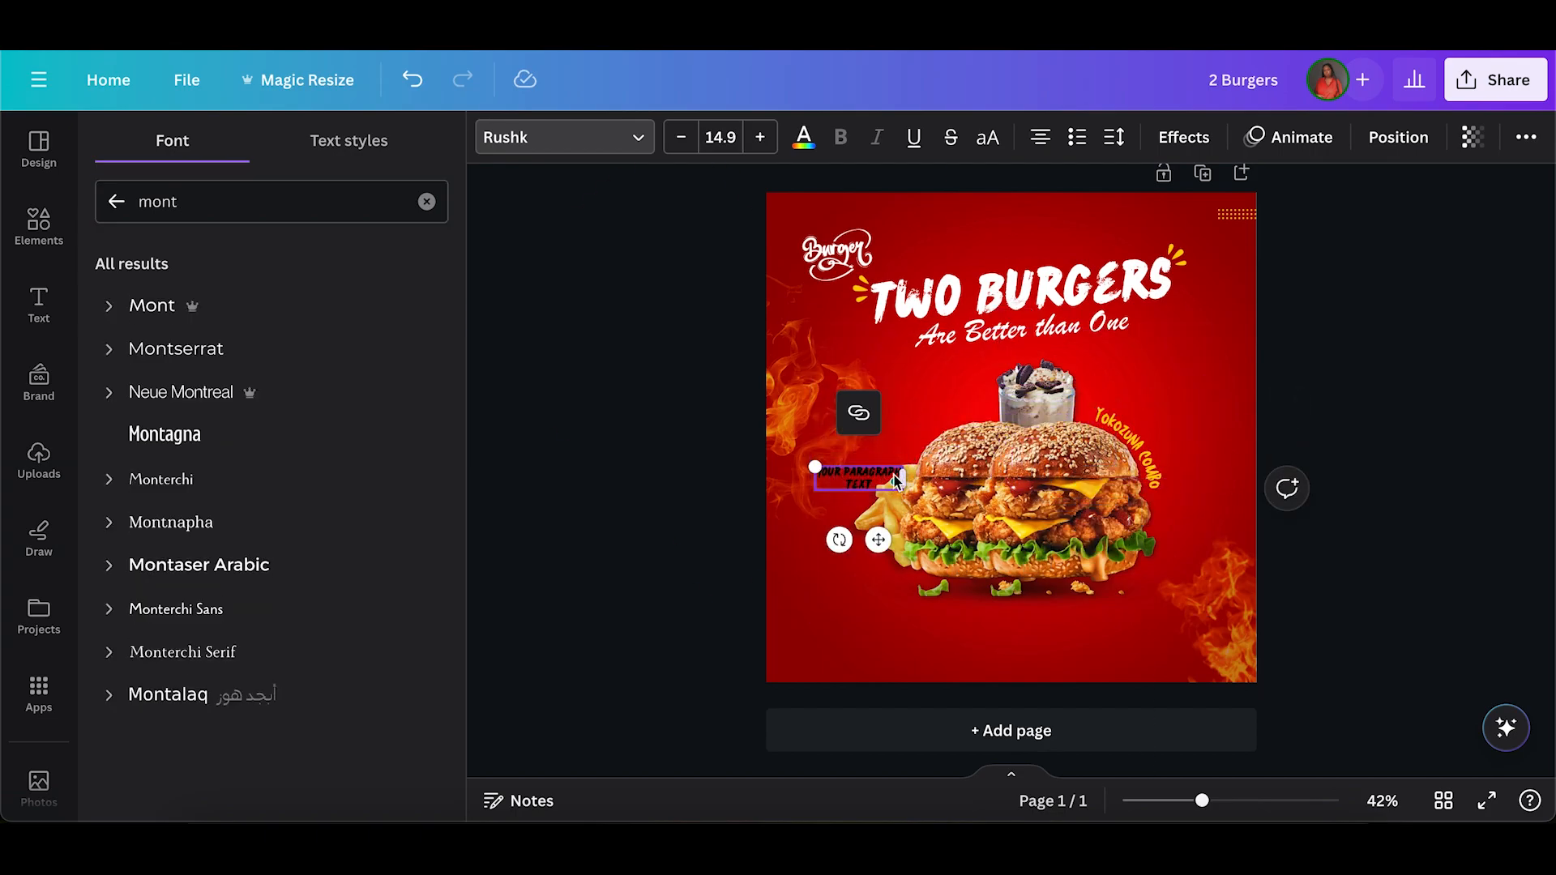
left_click_drag(902, 485, 969, 478)
left_click_drag(911, 528, 911, 683)
Left-align the small text box and replace its placeholder with "CALL US TO ORDER".
left_click(302, 347)
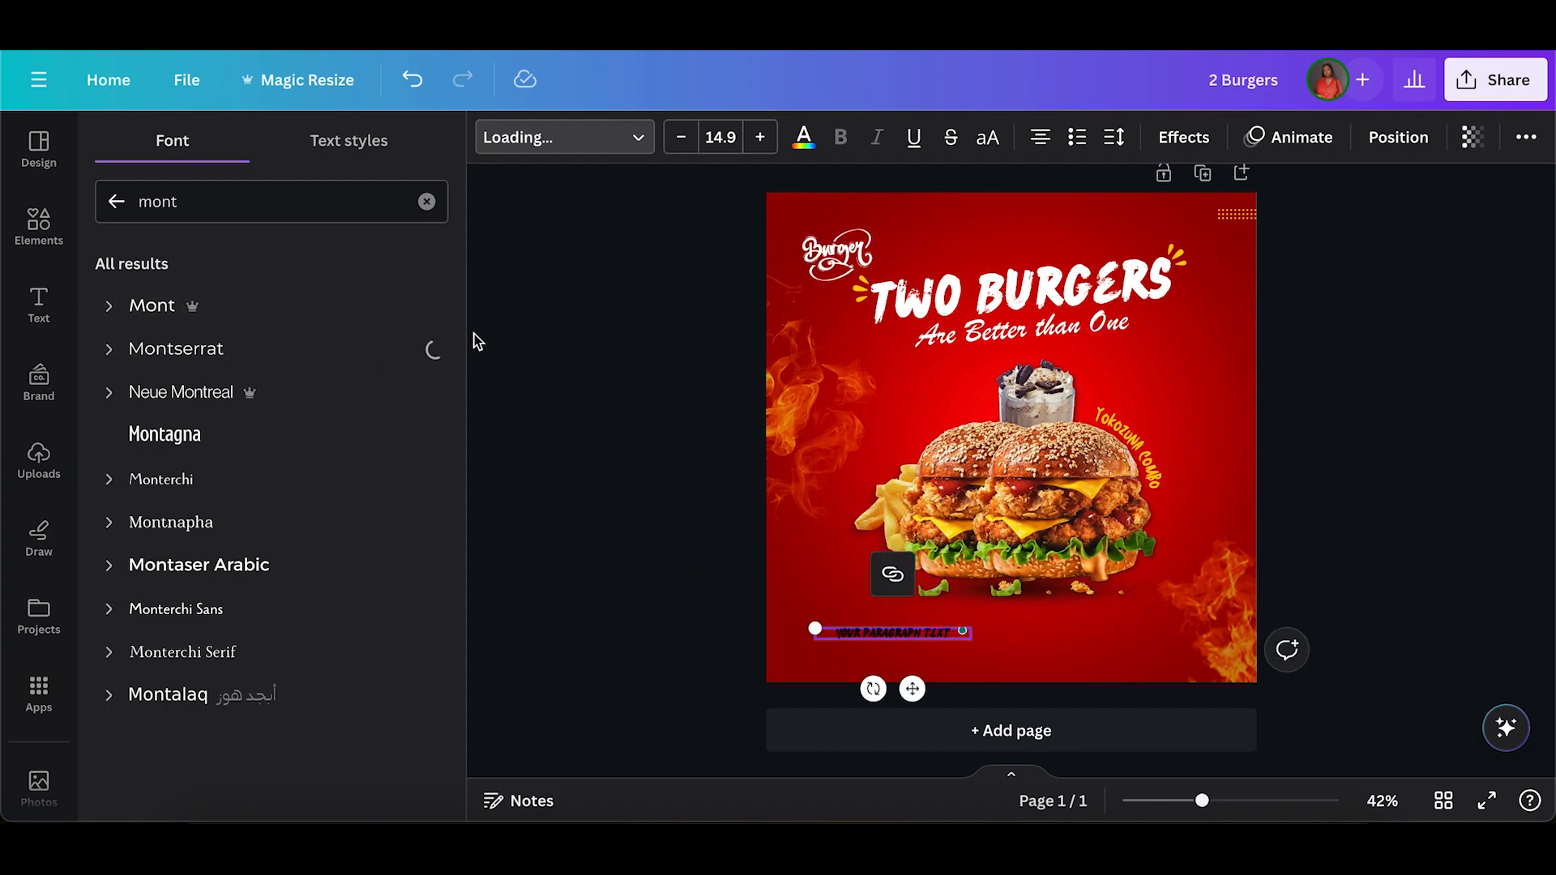
left_click(1041, 137)
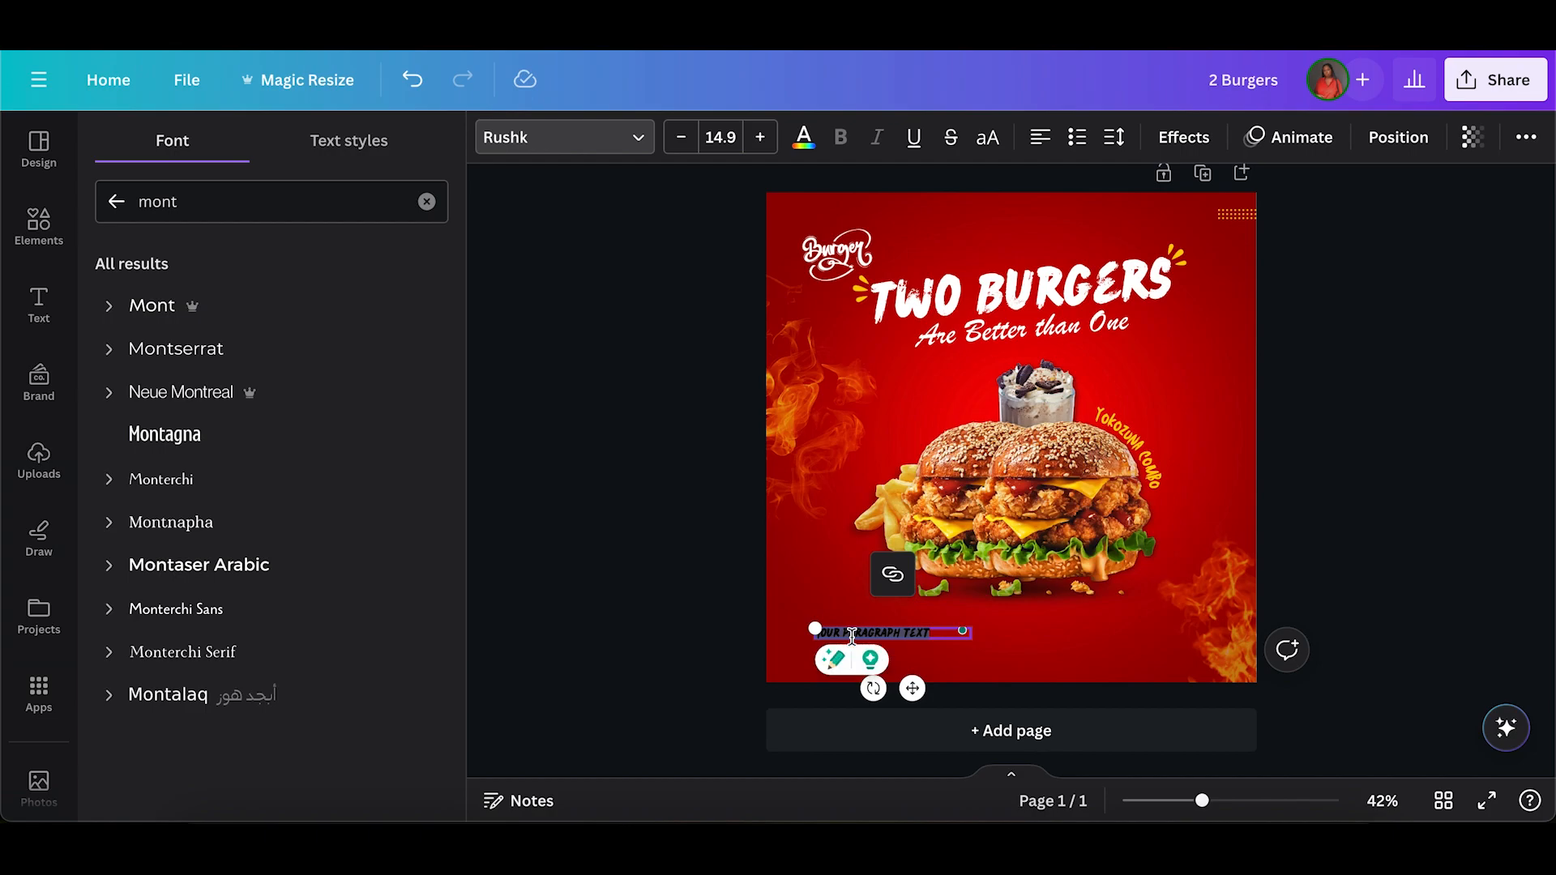
key("BackSpace")
type("CALL US TO OR")
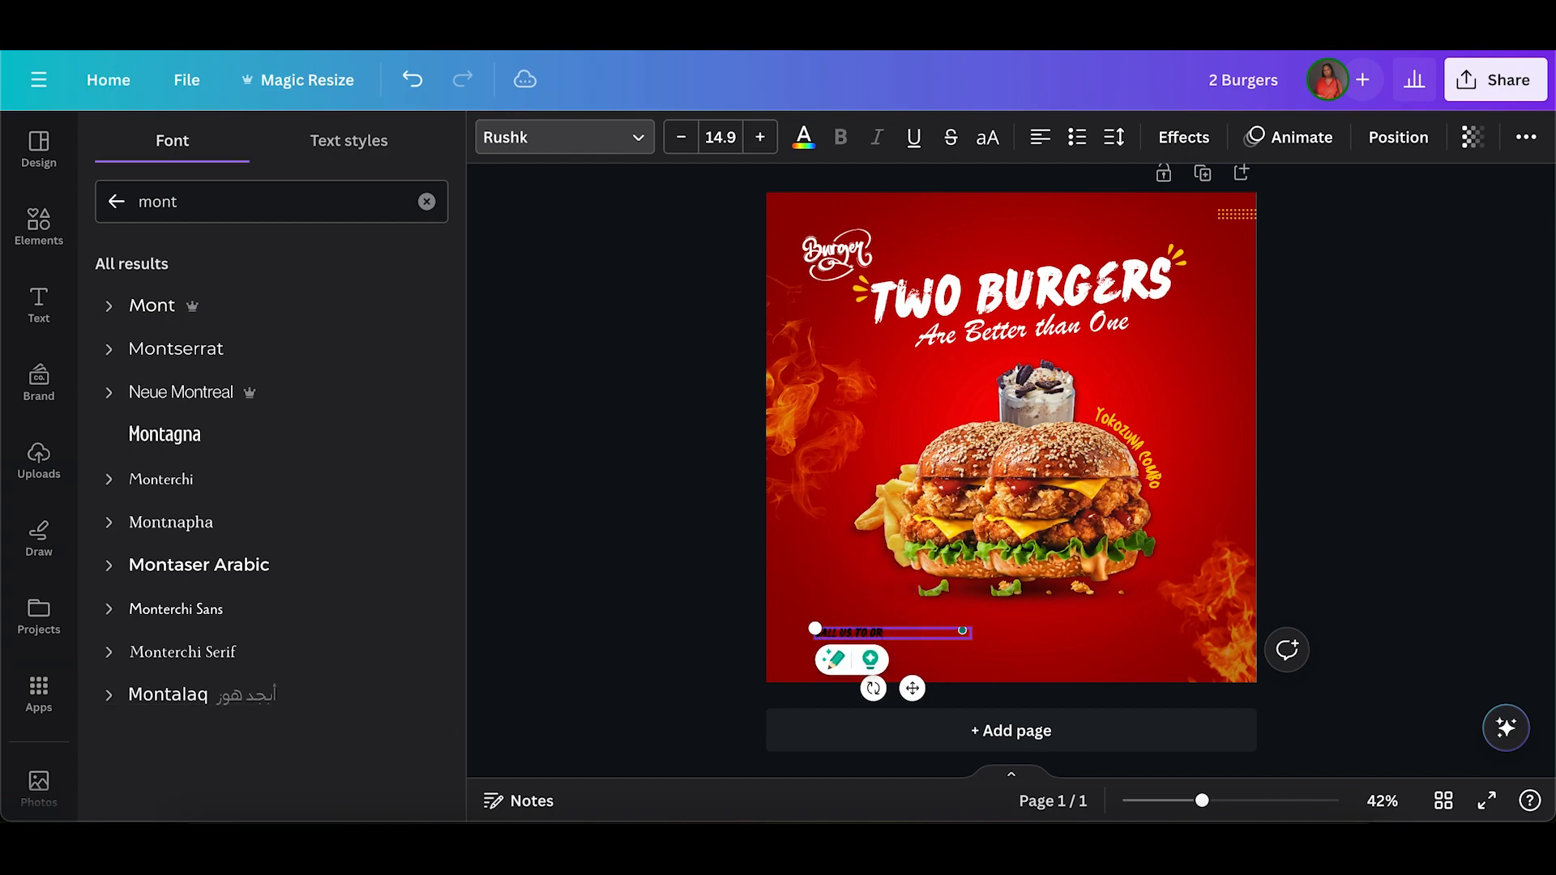
type("DER")
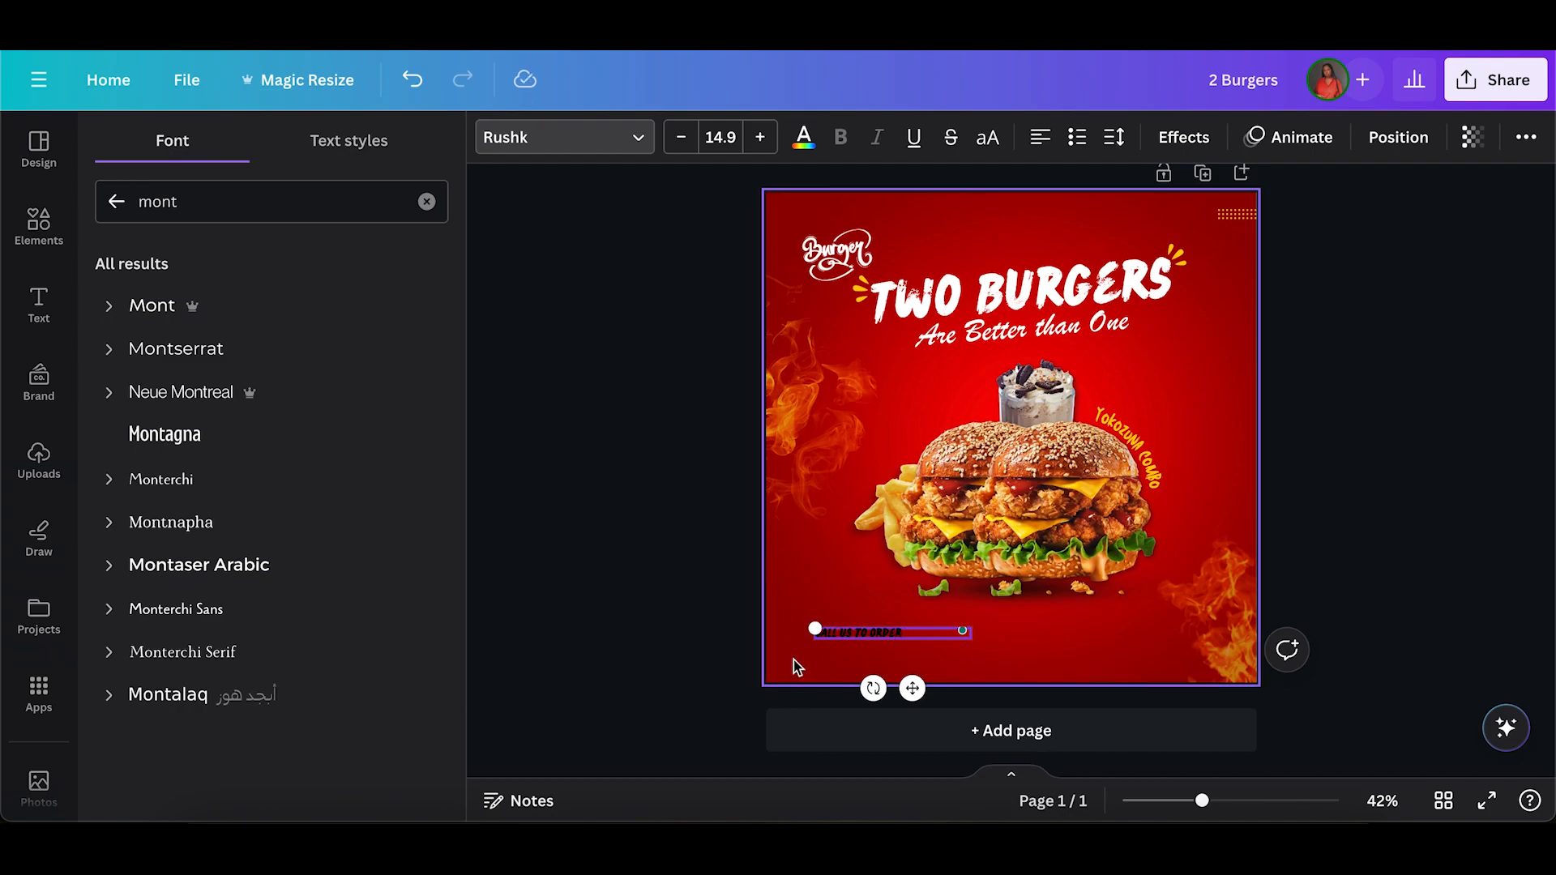
Set the "CALL US TO ORDER" text to Montserrat SemiBold in uppercase.
left_click(835, 629)
double_click(836, 634)
left_click(864, 632)
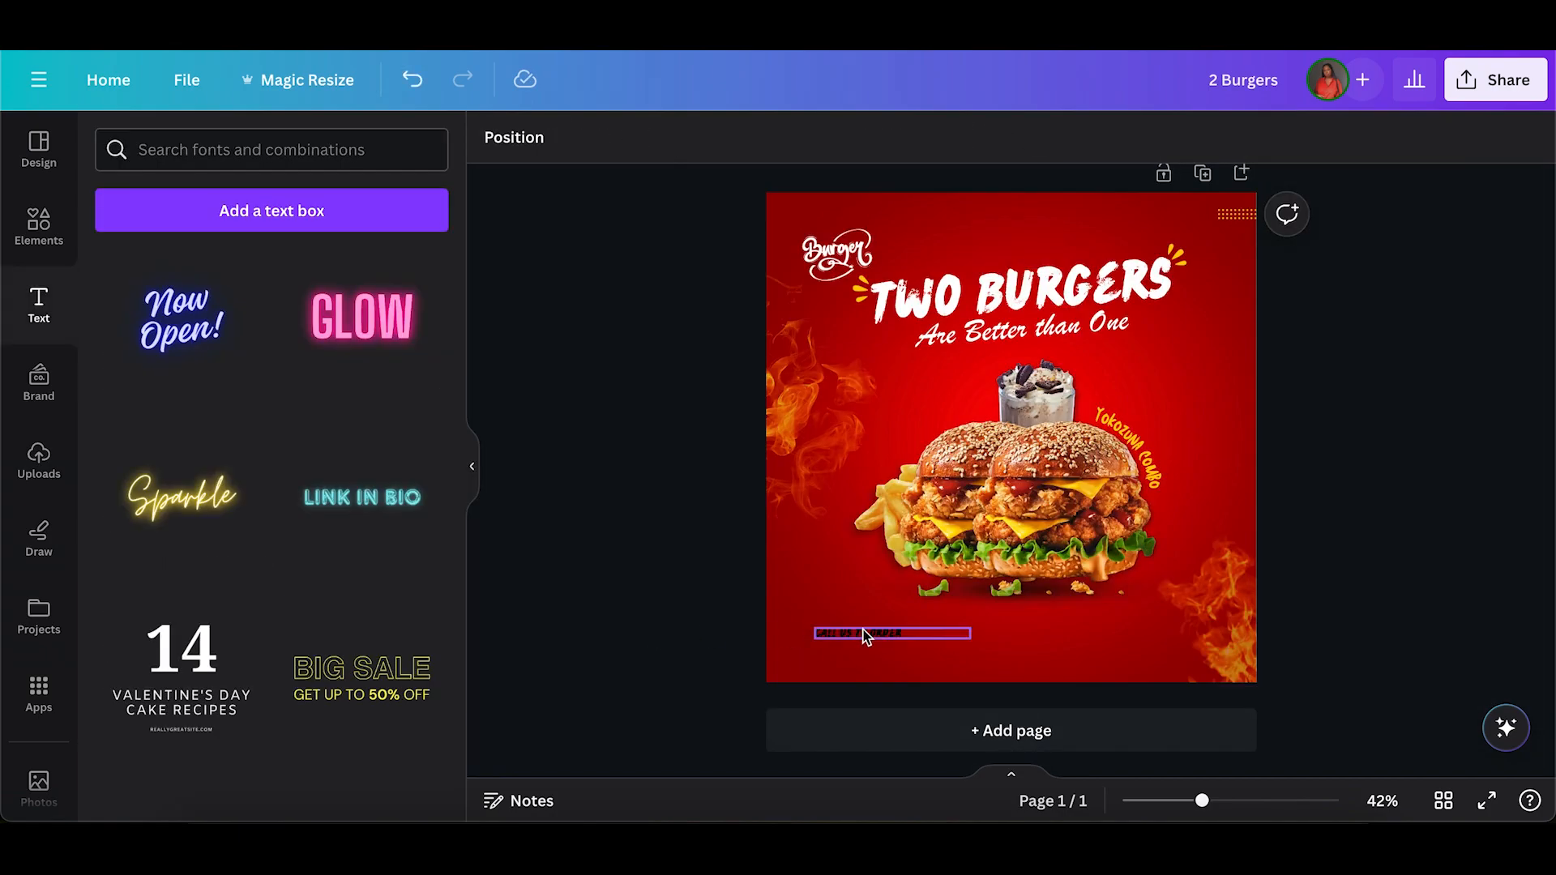
left_click(551, 151)
type("mont")
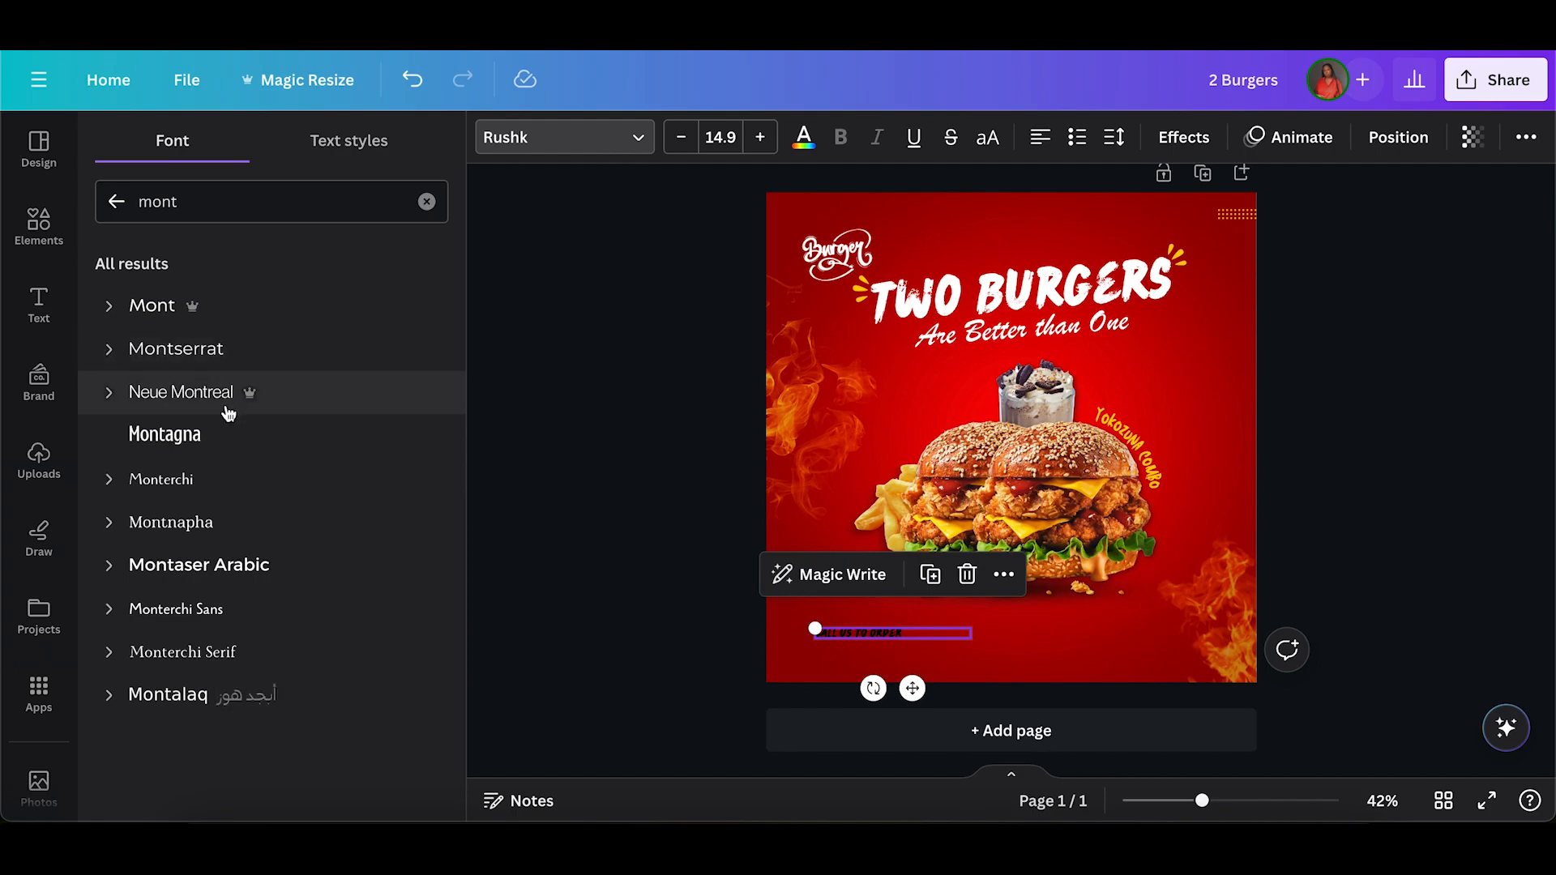
left_click(231, 357)
left_click(104, 355)
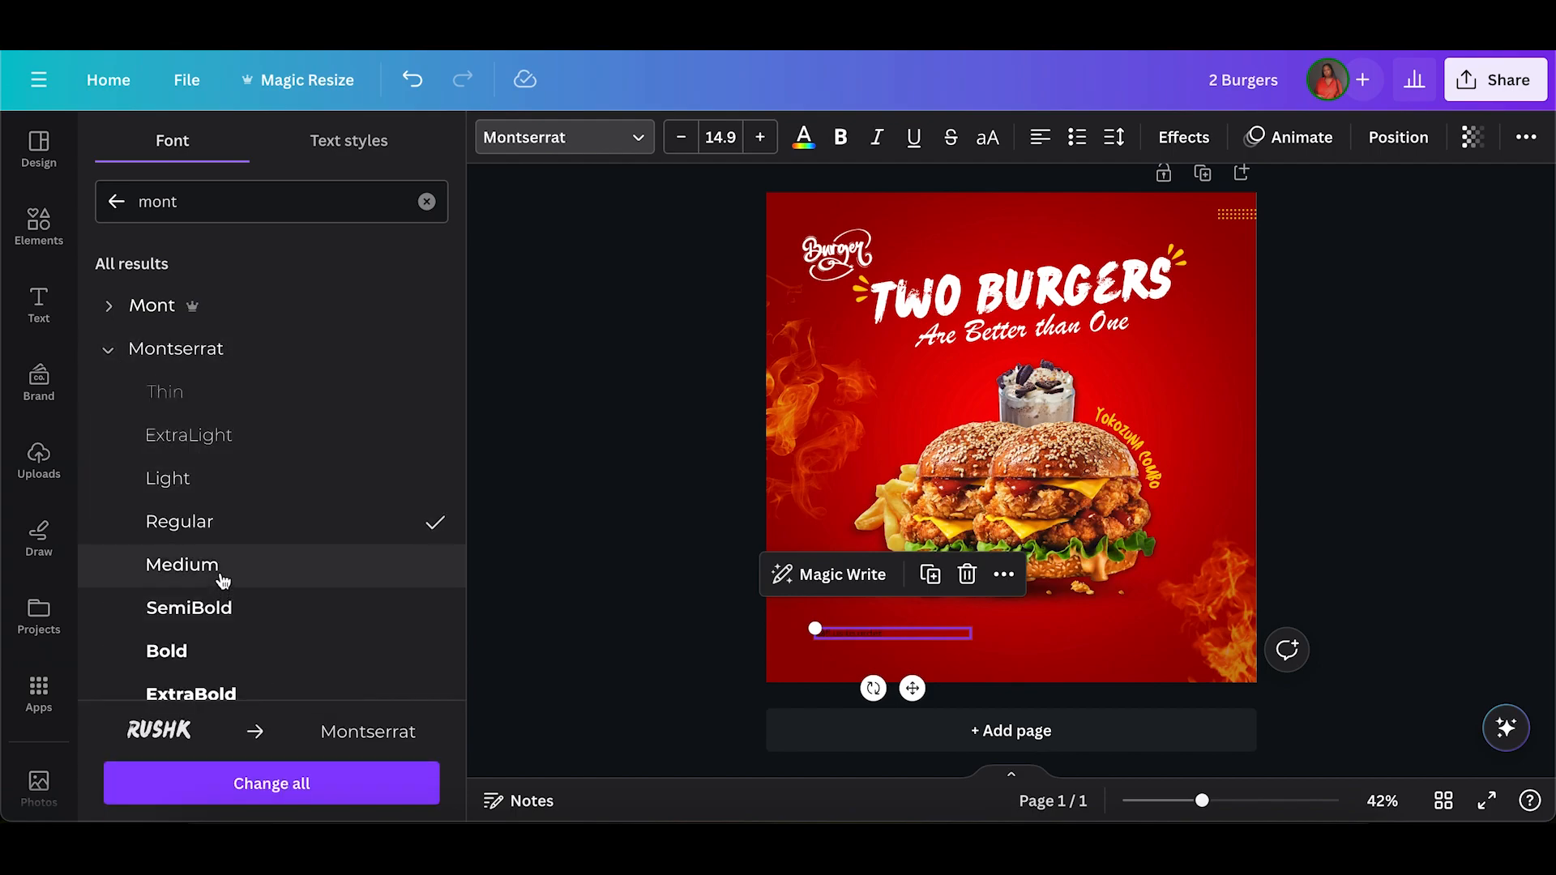
left_click(223, 608)
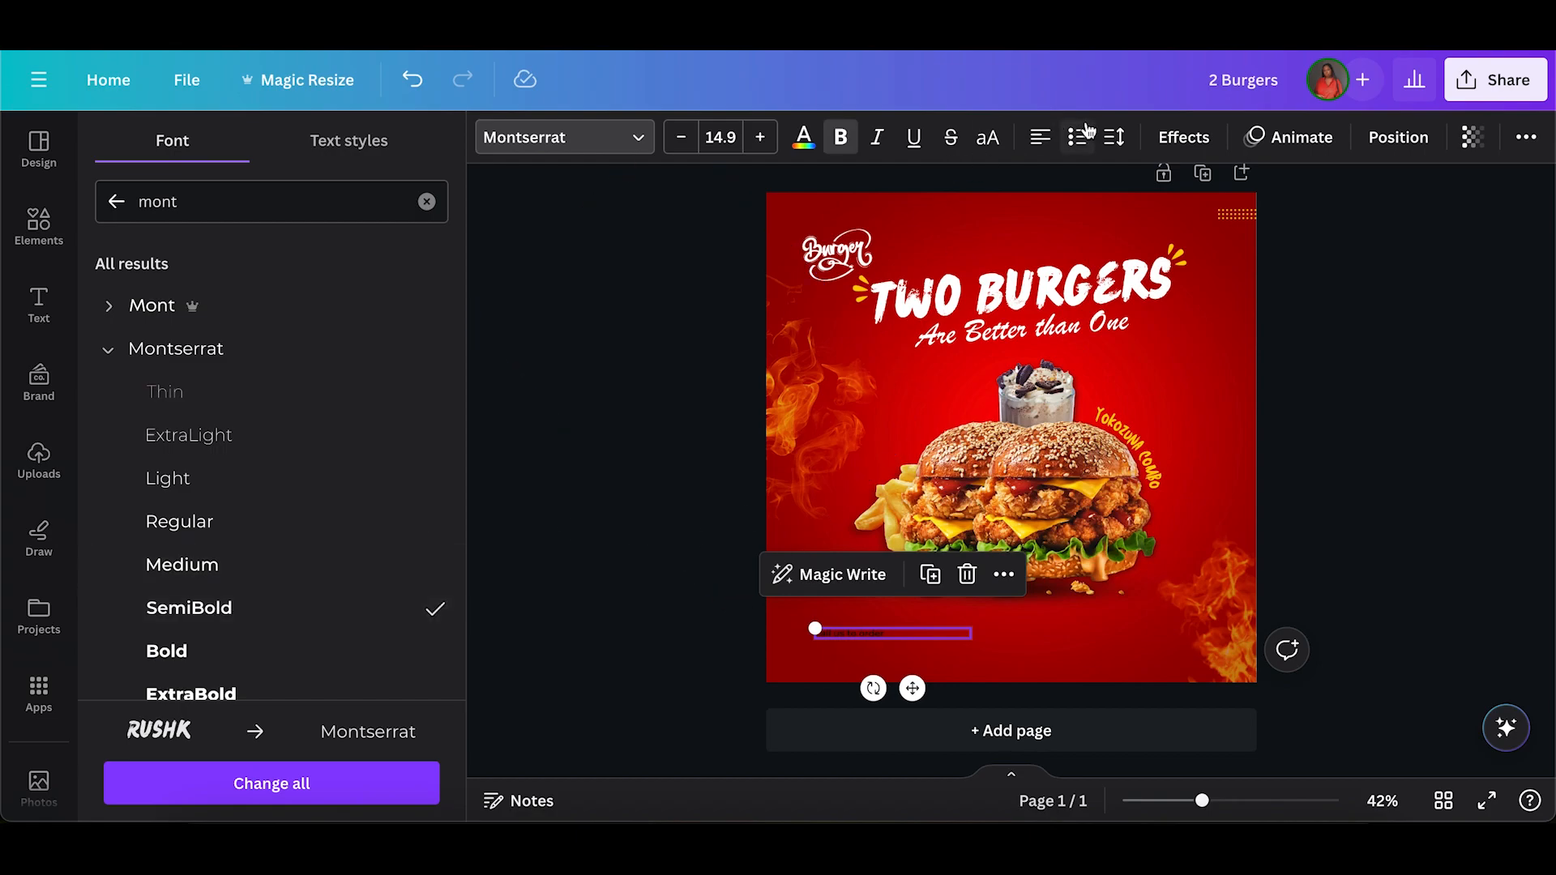
left_click(991, 137)
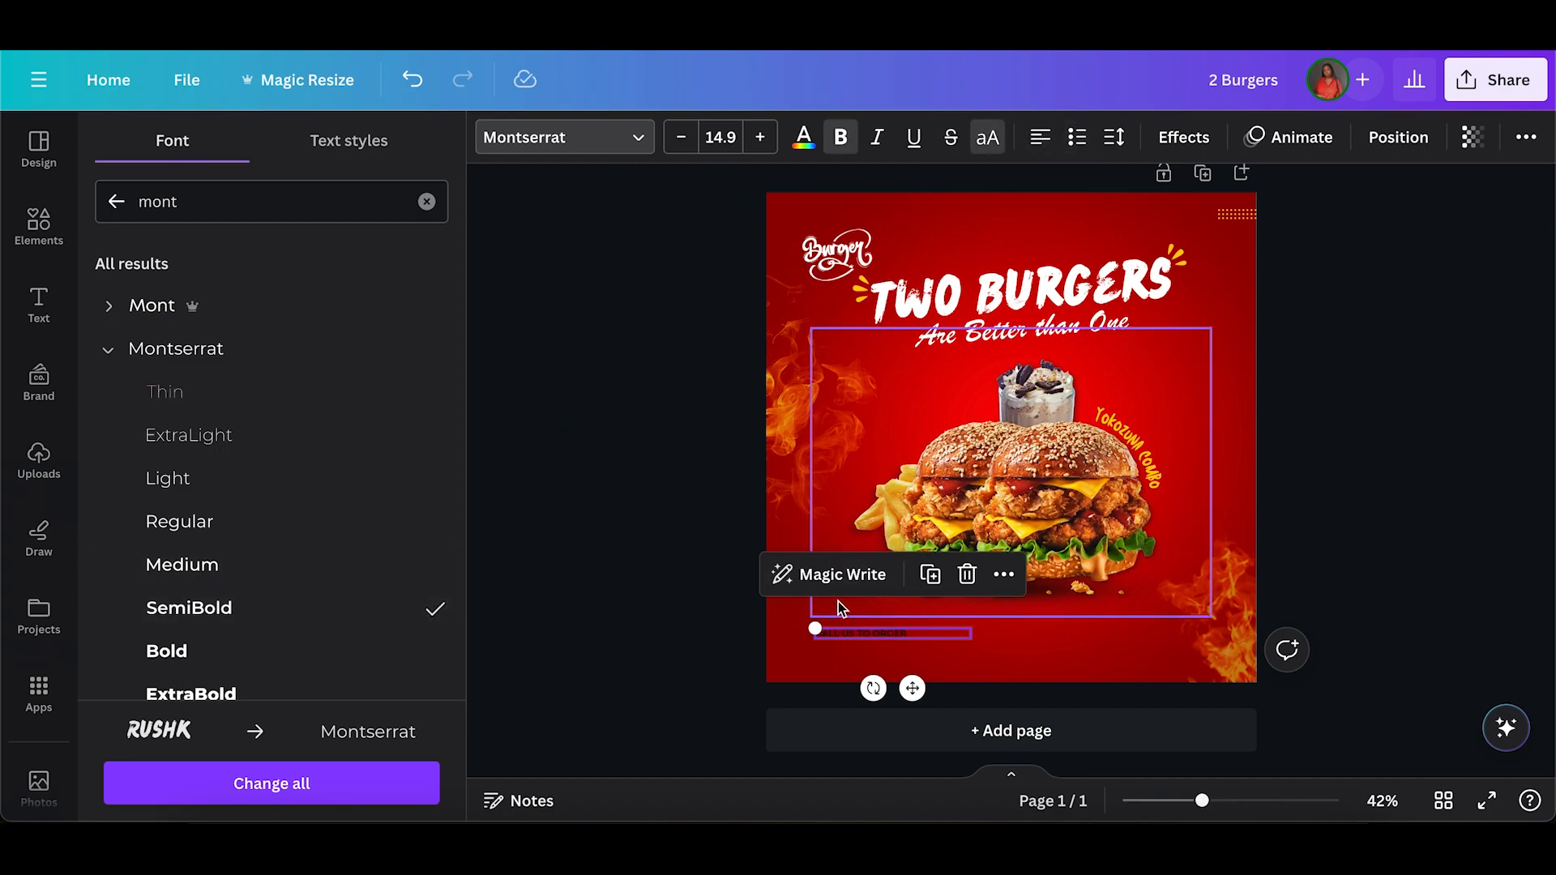
left_click(737, 621)
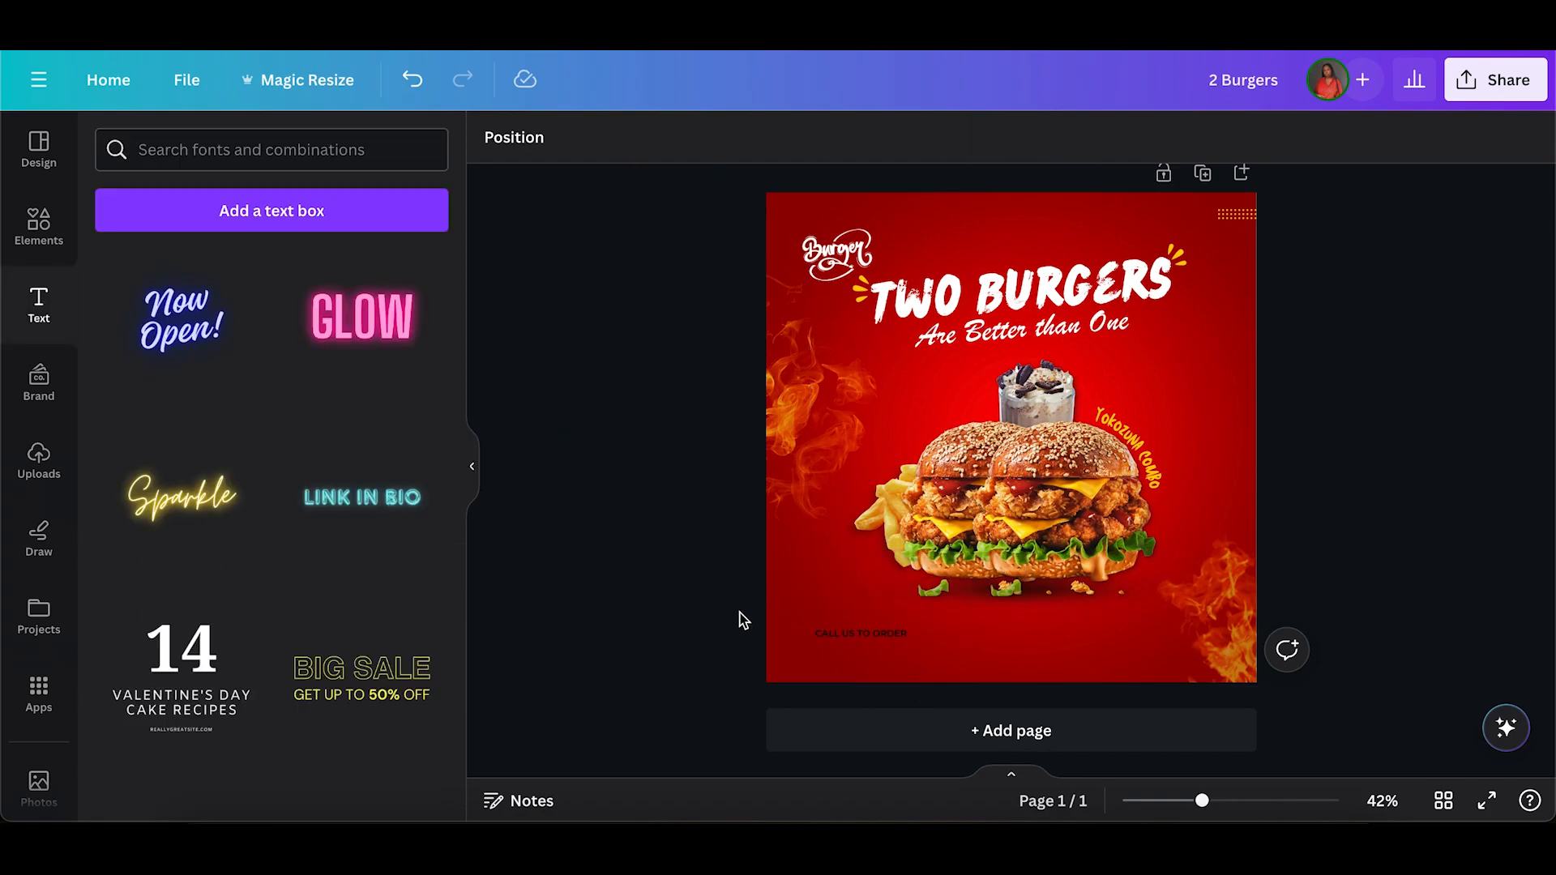
Color the "CALL US TO ORDER" text white.
left_click(830, 636)
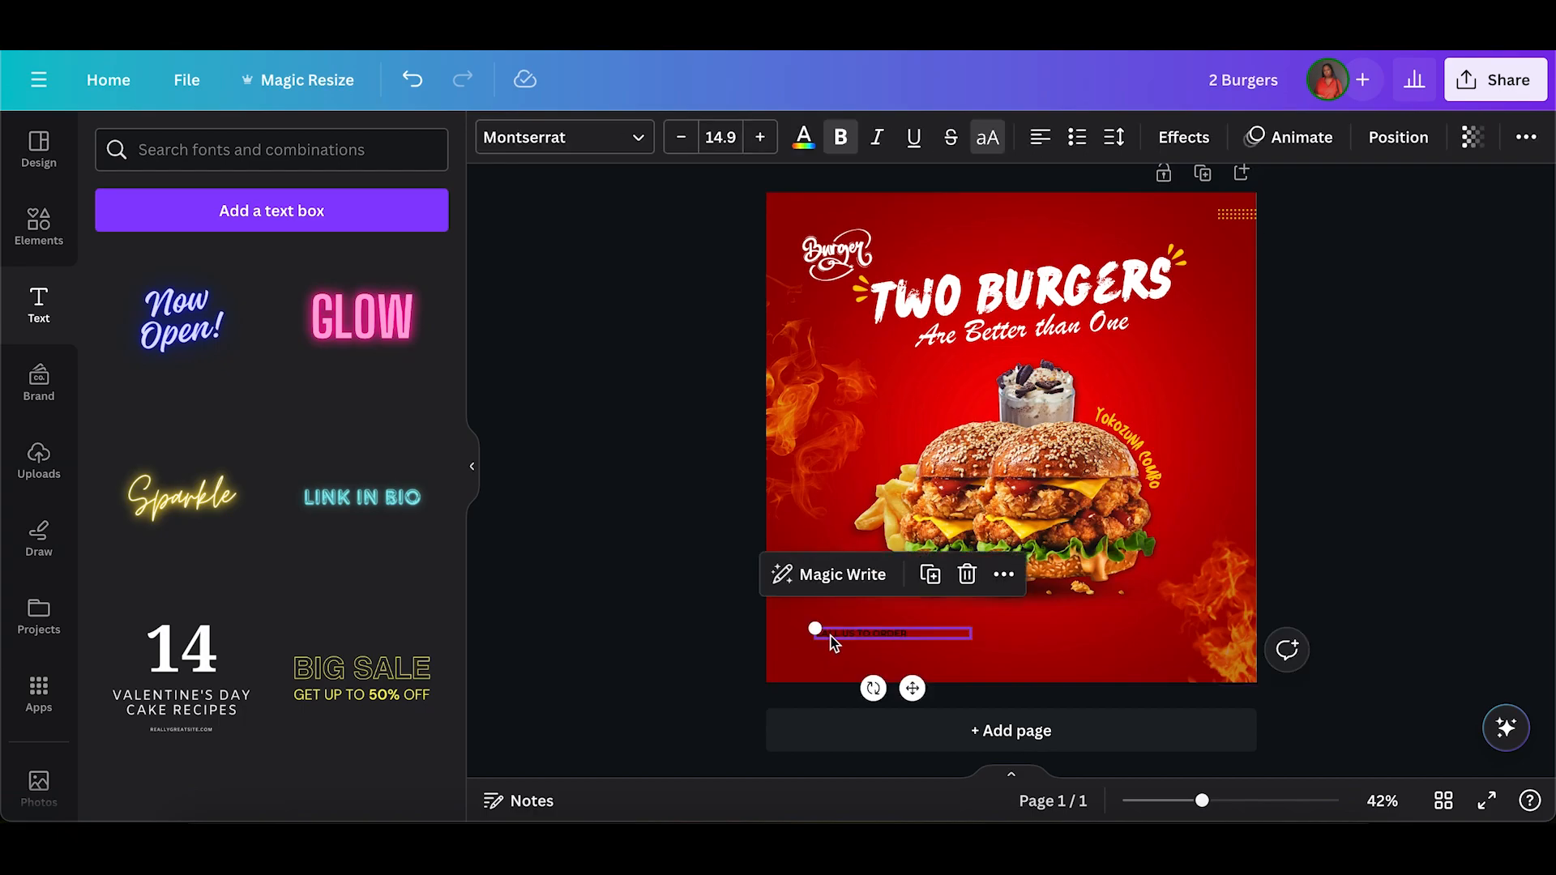
left_click(813, 143)
left_click(301, 269)
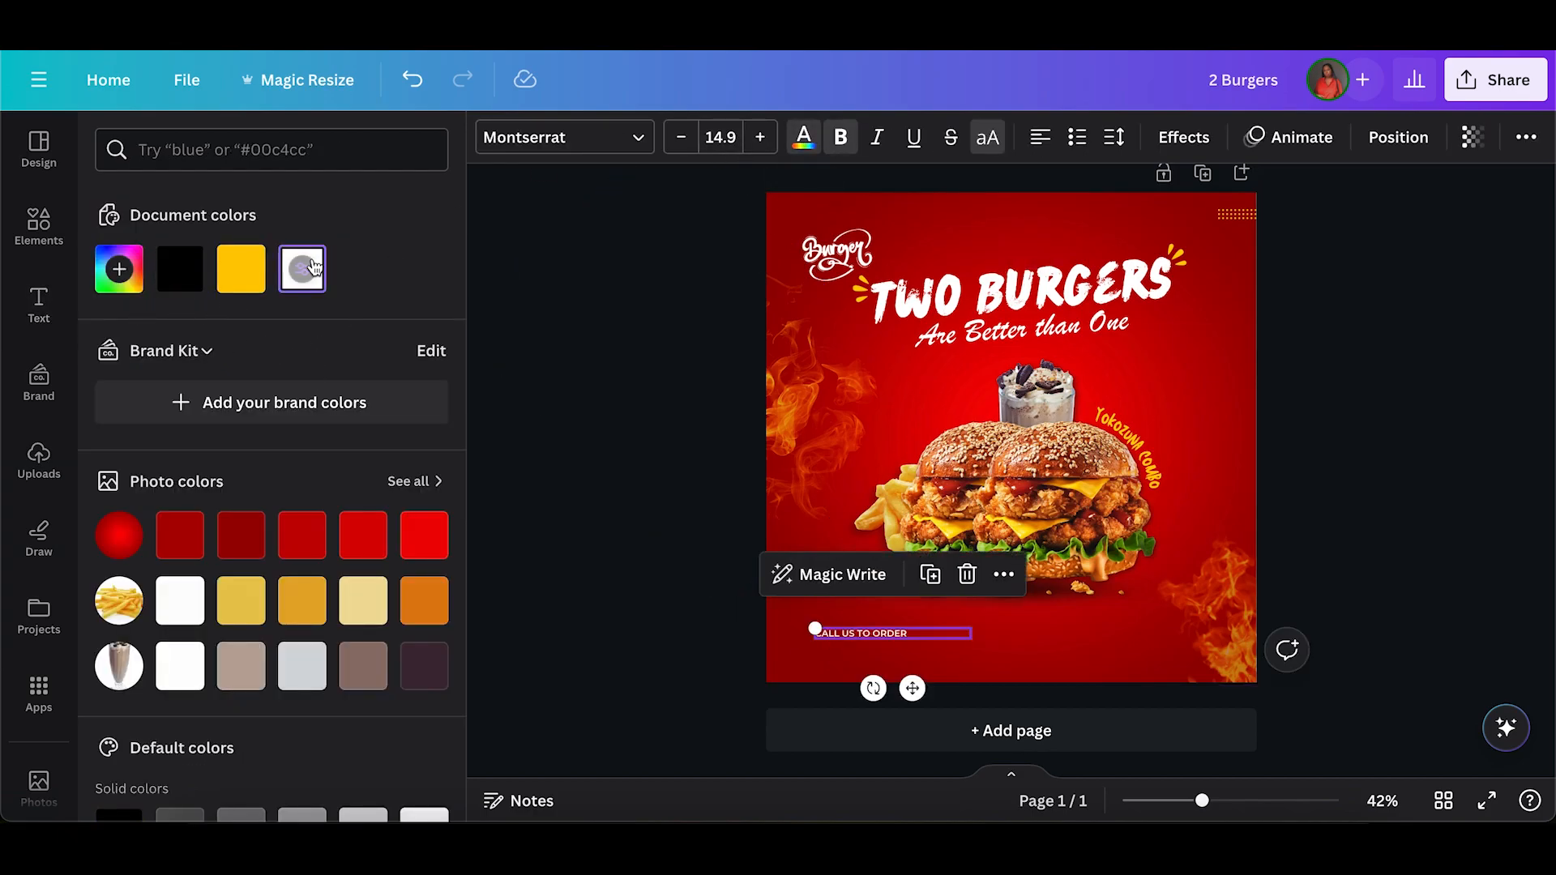
left_click(678, 624)
Duplicate the "CALL US TO ORDER" text, place the copy directly below it and replace its content with the phone number.
left_click(890, 634)
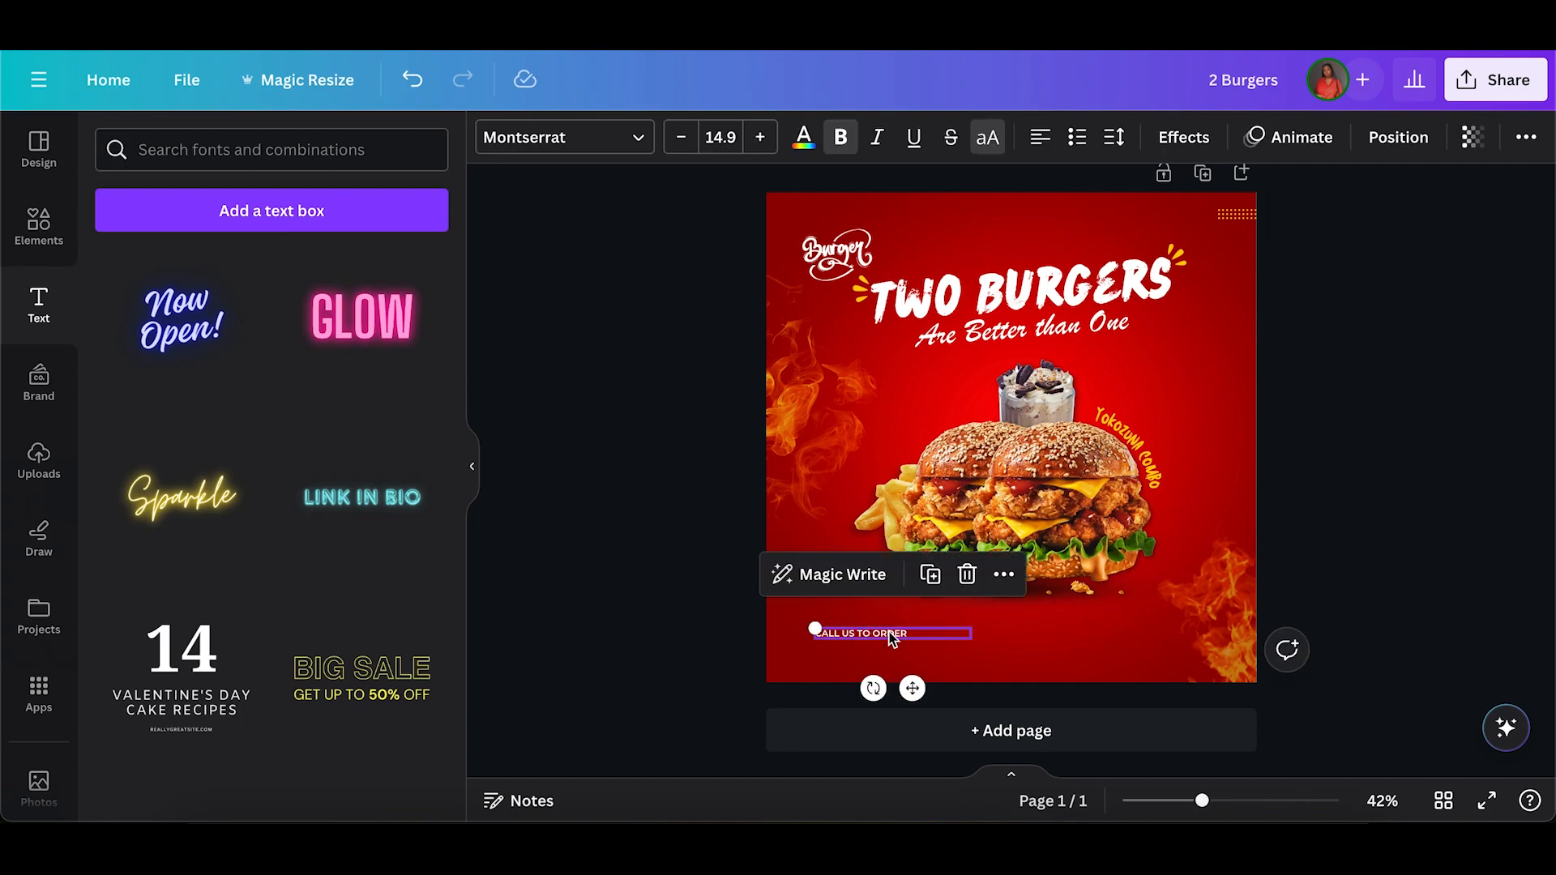
left_click(932, 576)
left_click_drag(914, 694, 918, 710)
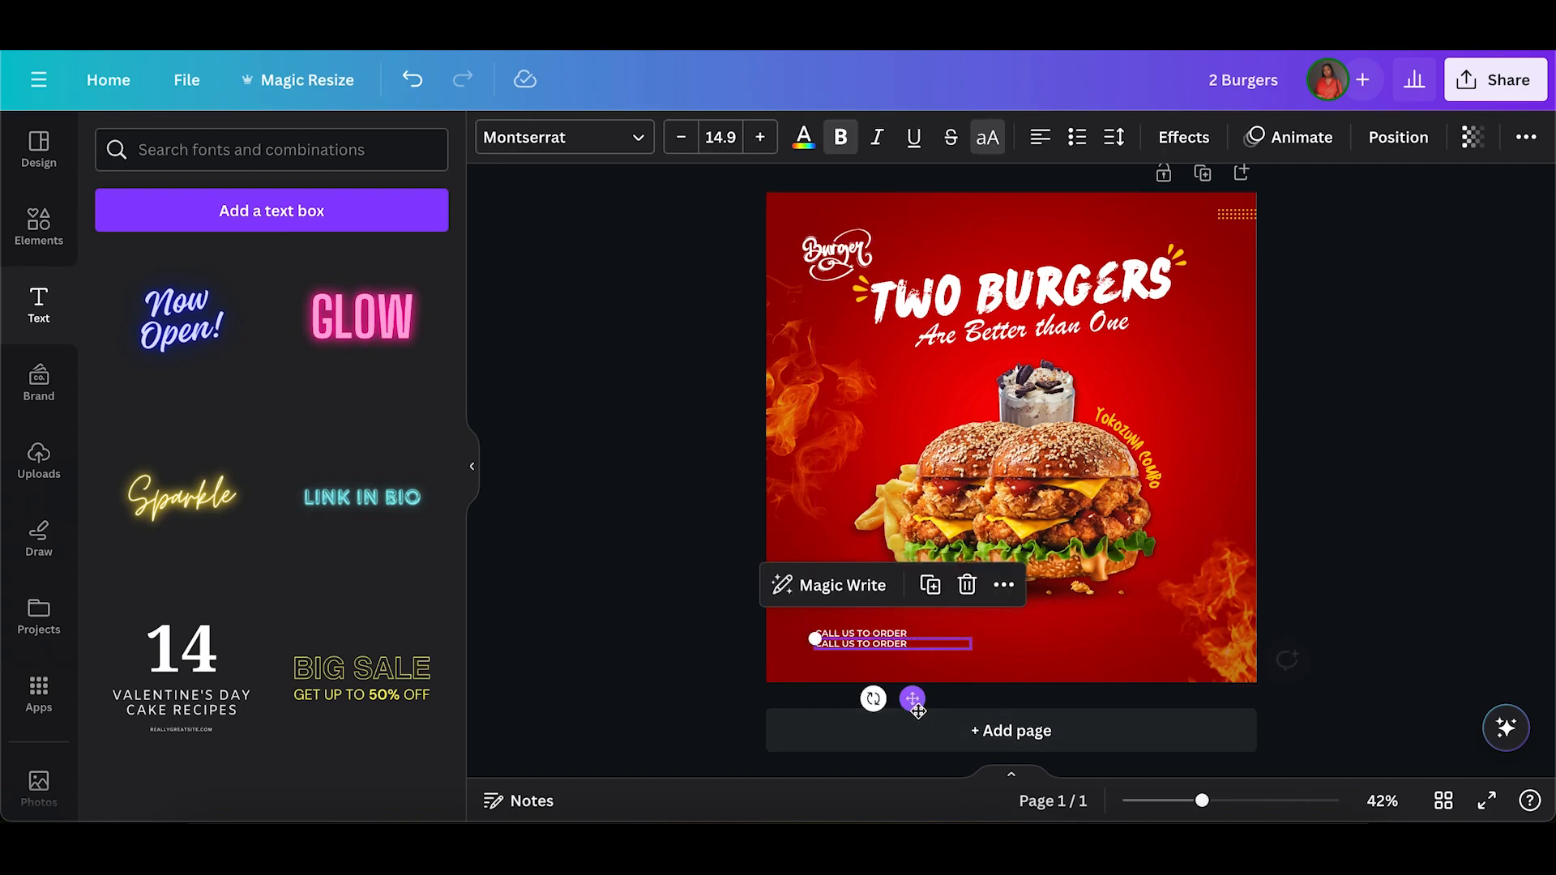
double_click(869, 646)
type("10")
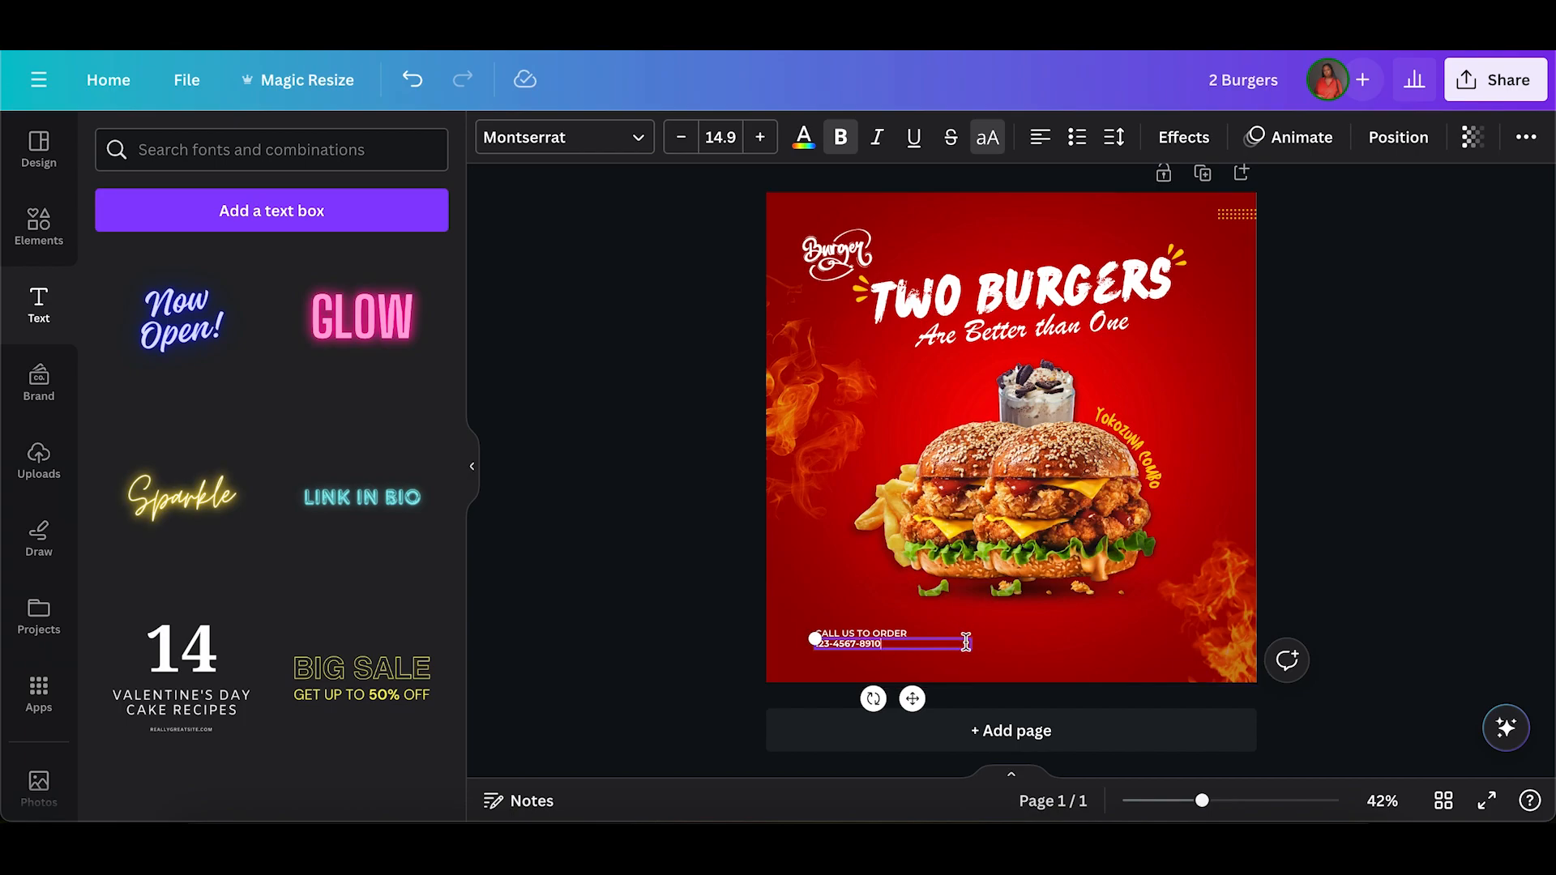
Set the phone number's font size to 30 and move it down slightly together with the "CALL US TO ORDER" line.
left_click(712, 145)
type("39")
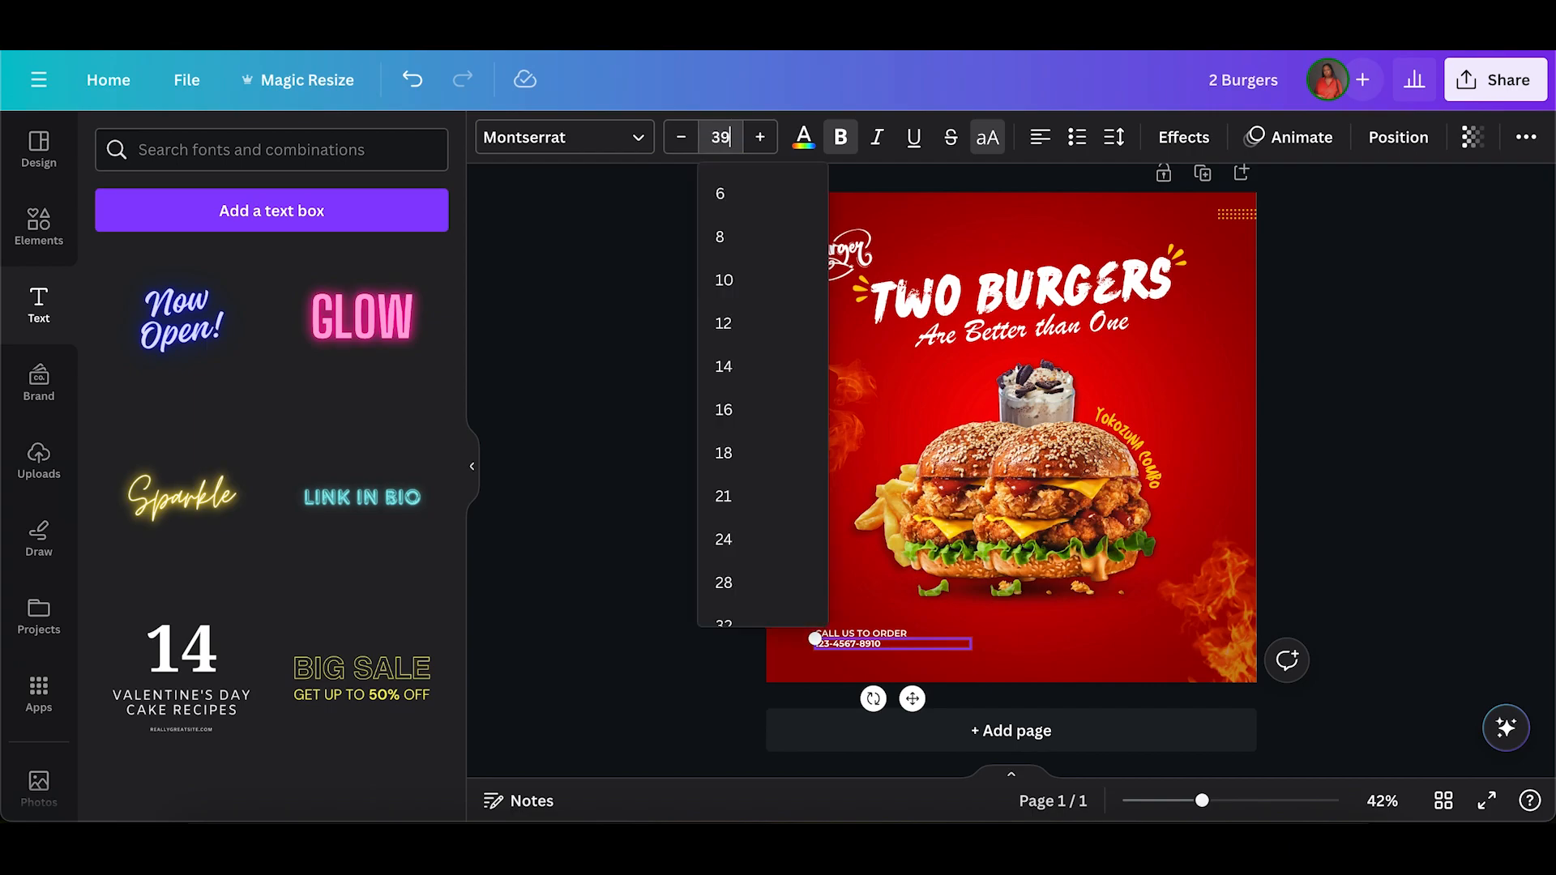
key("Return")
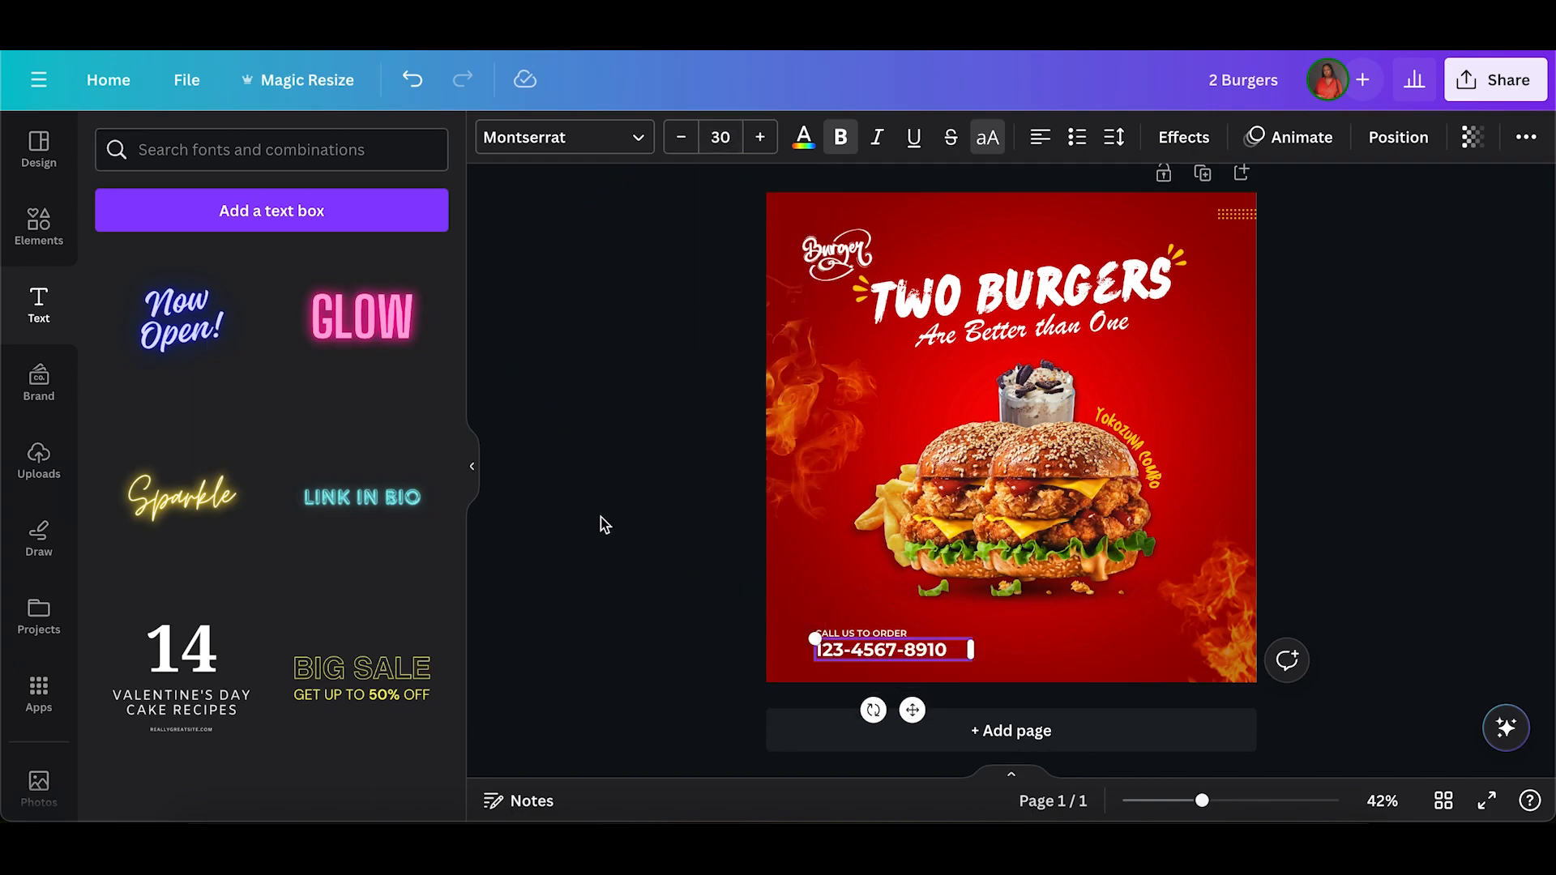
left_click(605, 563)
left_click_drag(689, 613, 885, 665)
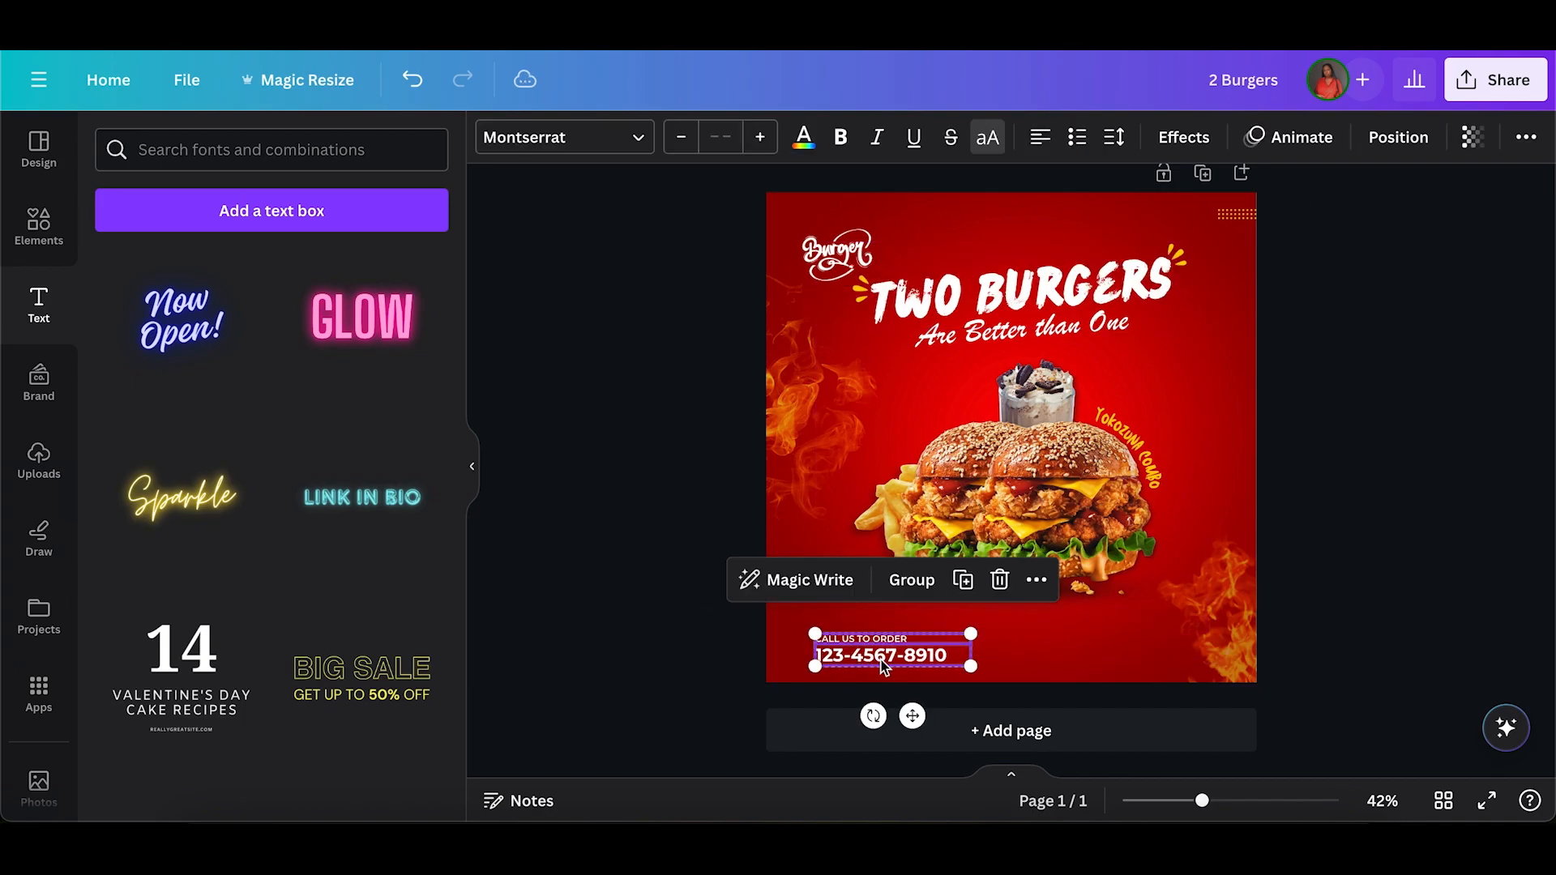
left_click(666, 535)
Select the burger group together with the "YOKOZUNA COMBO" text and lock both in place.
left_click_drag(1349, 431, 1111, 439)
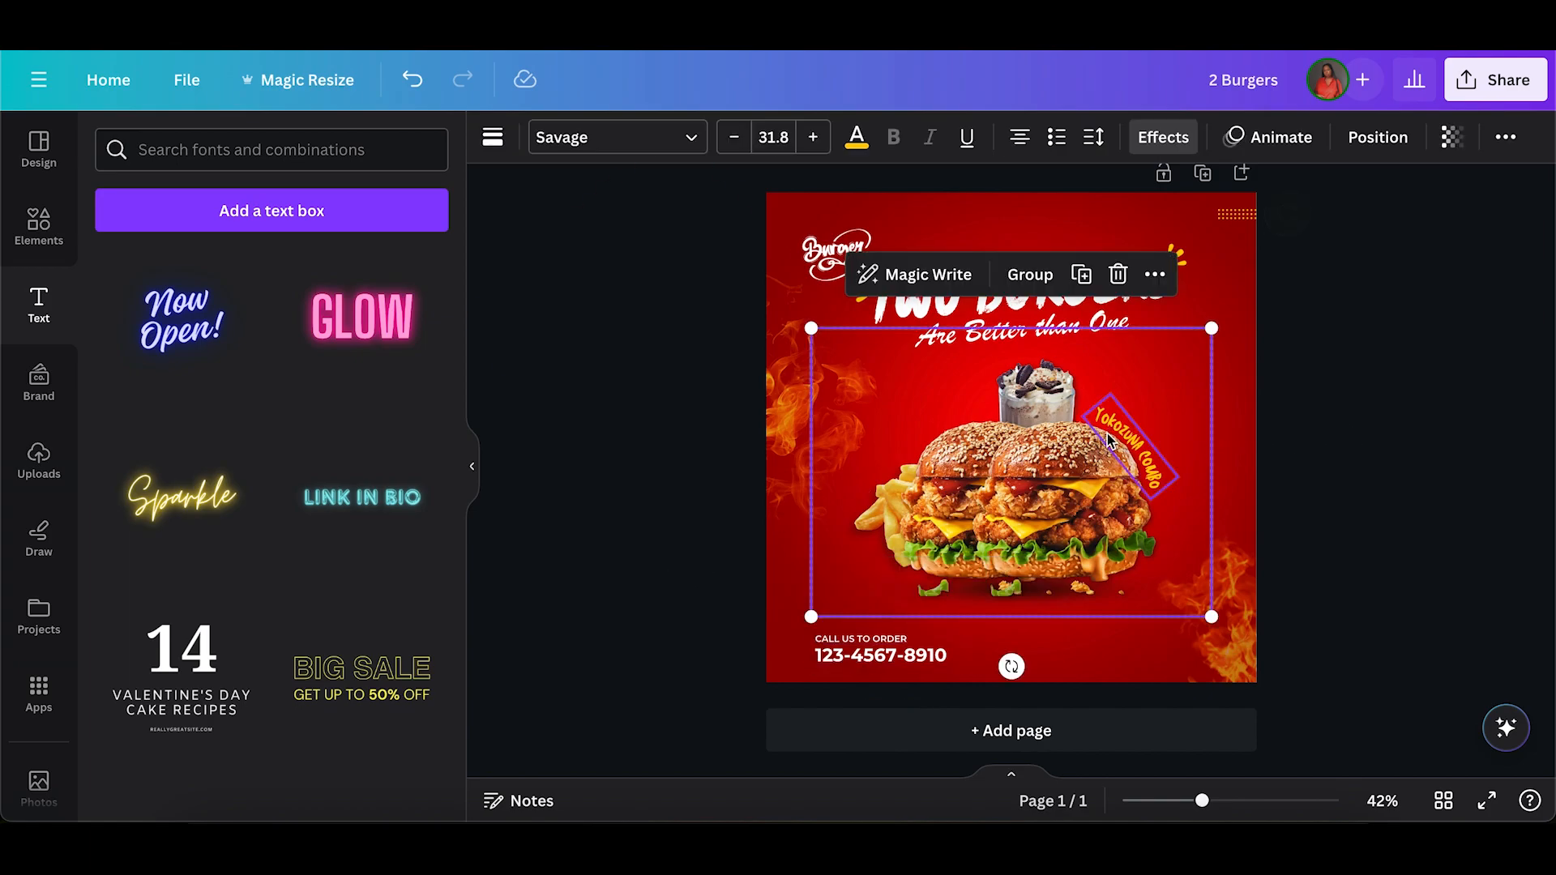
left_click(1505, 137)
left_click(1495, 192)
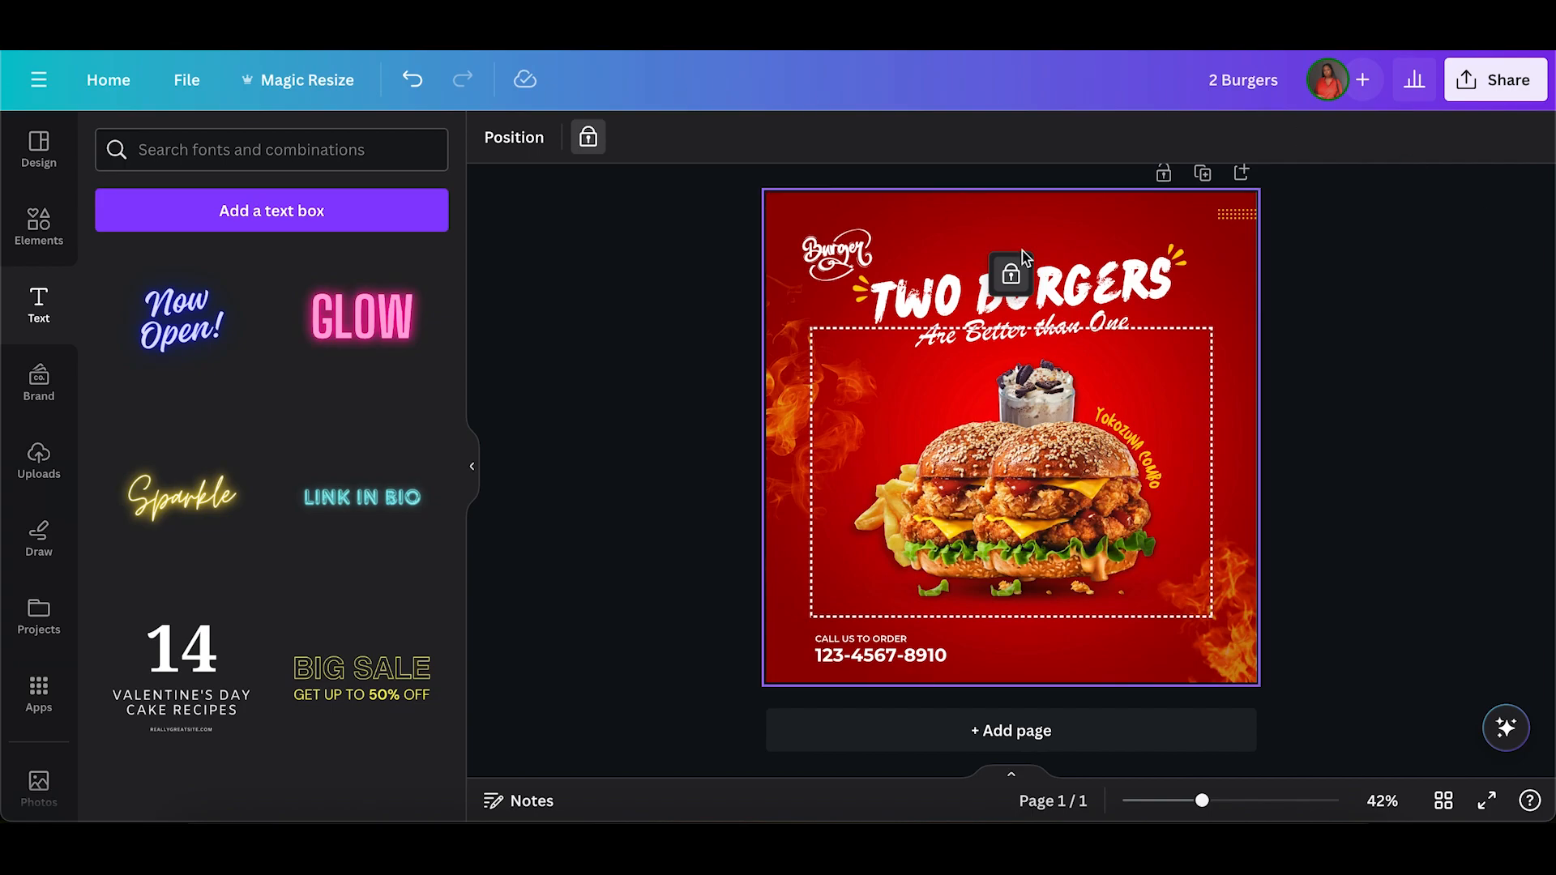
Move the two contact lines up slightly and shift the Burger logo so its left edge aligns with them.
left_click(781, 660)
left_click(879, 666)
left_click_drag(881, 641, 884, 631)
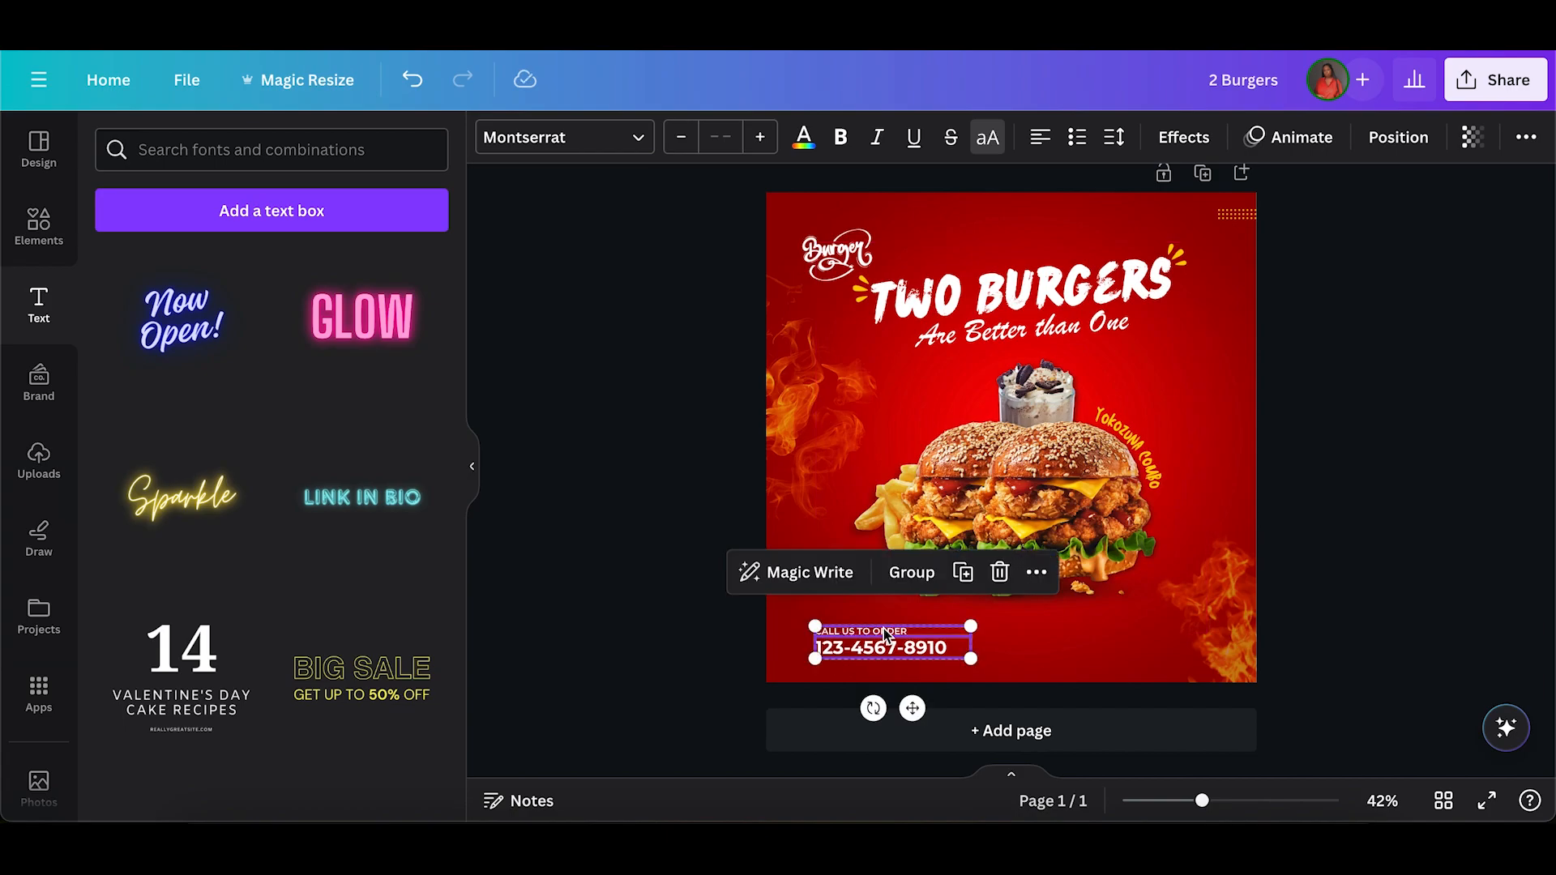
left_click(841, 242)
mouse_move(841, 241)
left_mouse_down()
mouse_move(844, 227)
mouse_move(827, 247)
mouse_move(823, 214)
mouse_move(824, 235)
mouse_move(835, 225)
left_mouse_up()
left_click(704, 288)
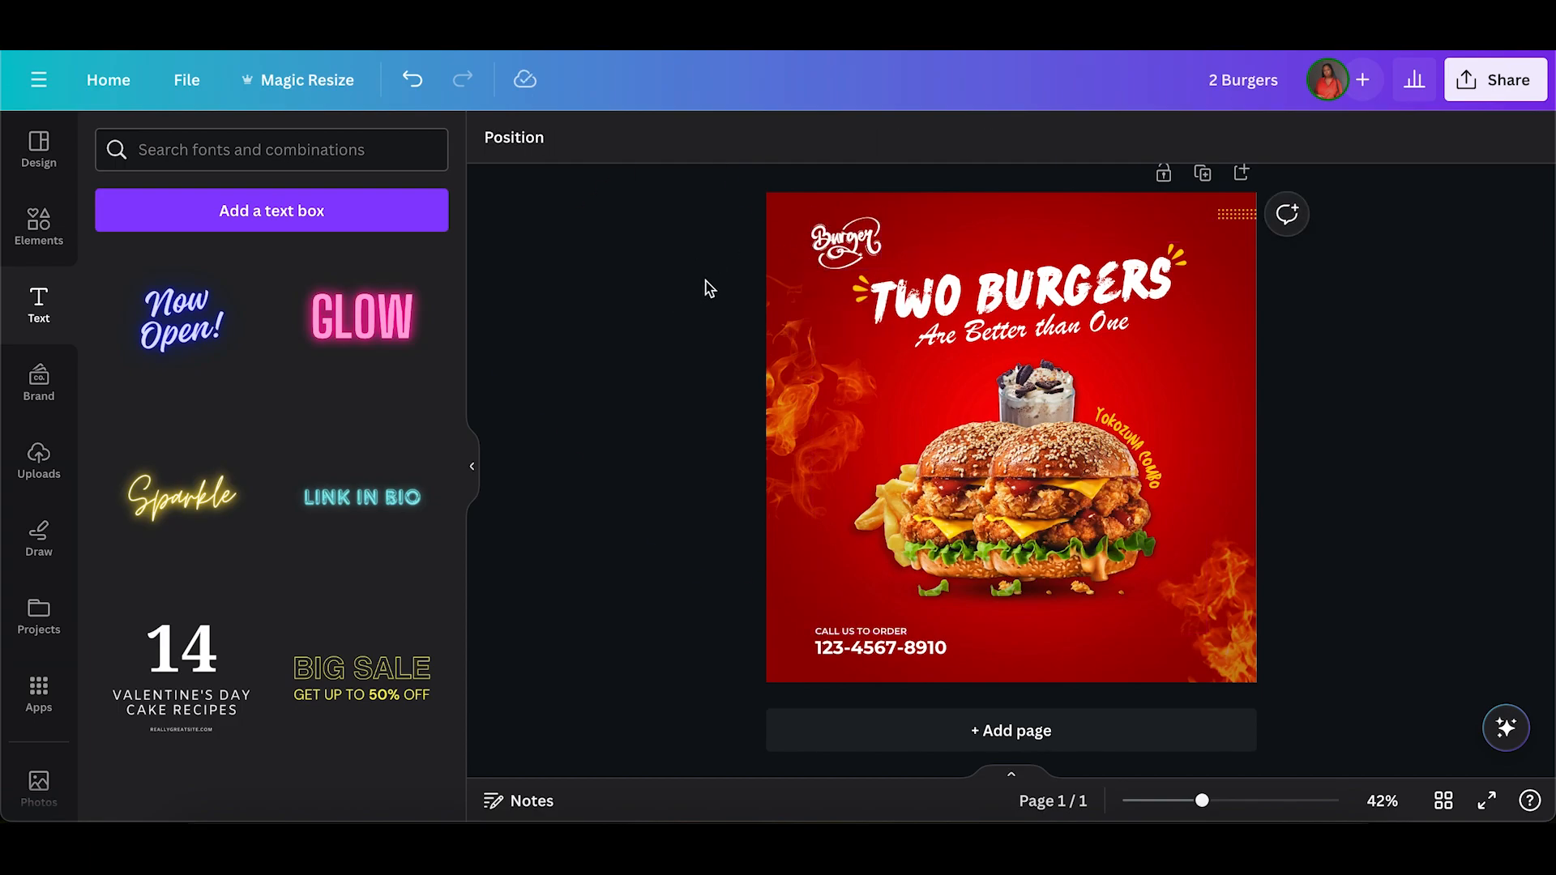
Group the three dotted rows in the post's upper-right corner and move the group down slightly along the edge.
left_click(1239, 216)
left_click(1315, 339)
left_click_drag(1208, 197, 1233, 223)
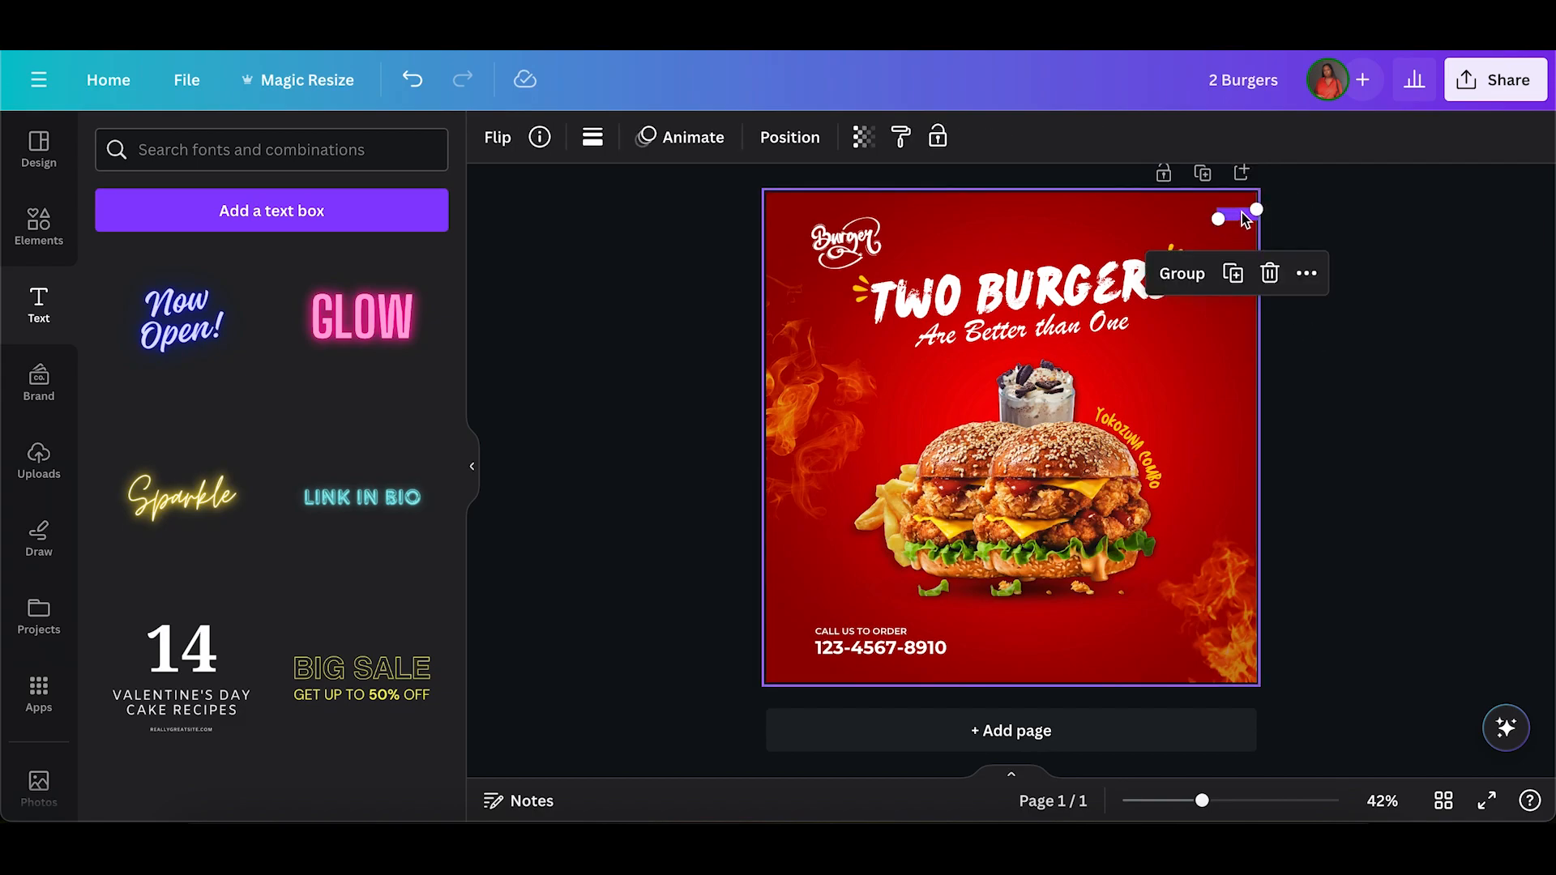
left_click(1183, 273)
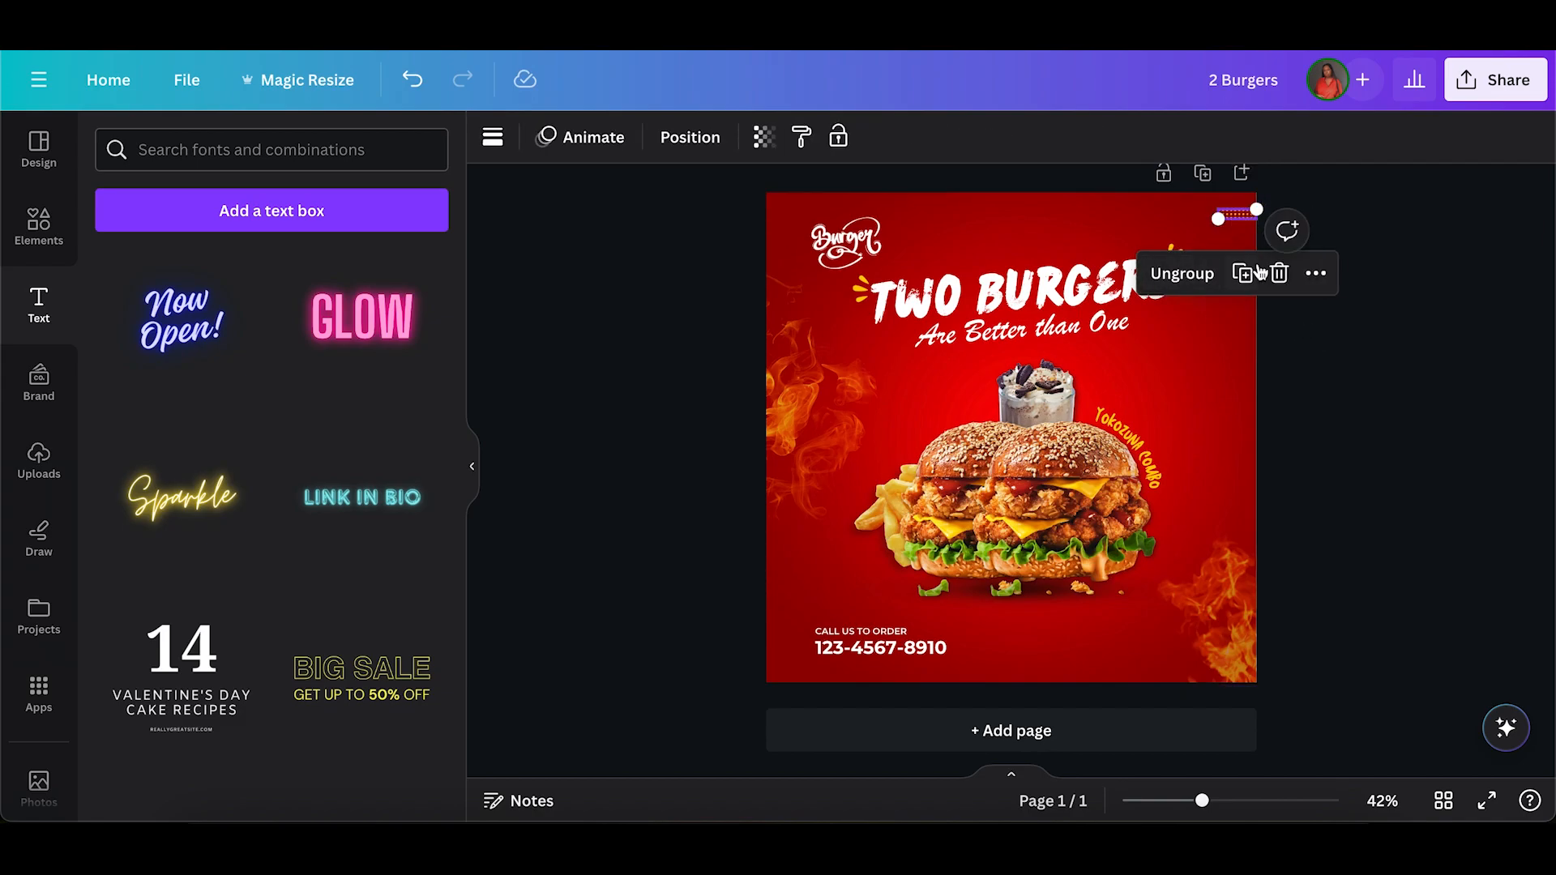
left_click_drag(1232, 219, 1235, 228)
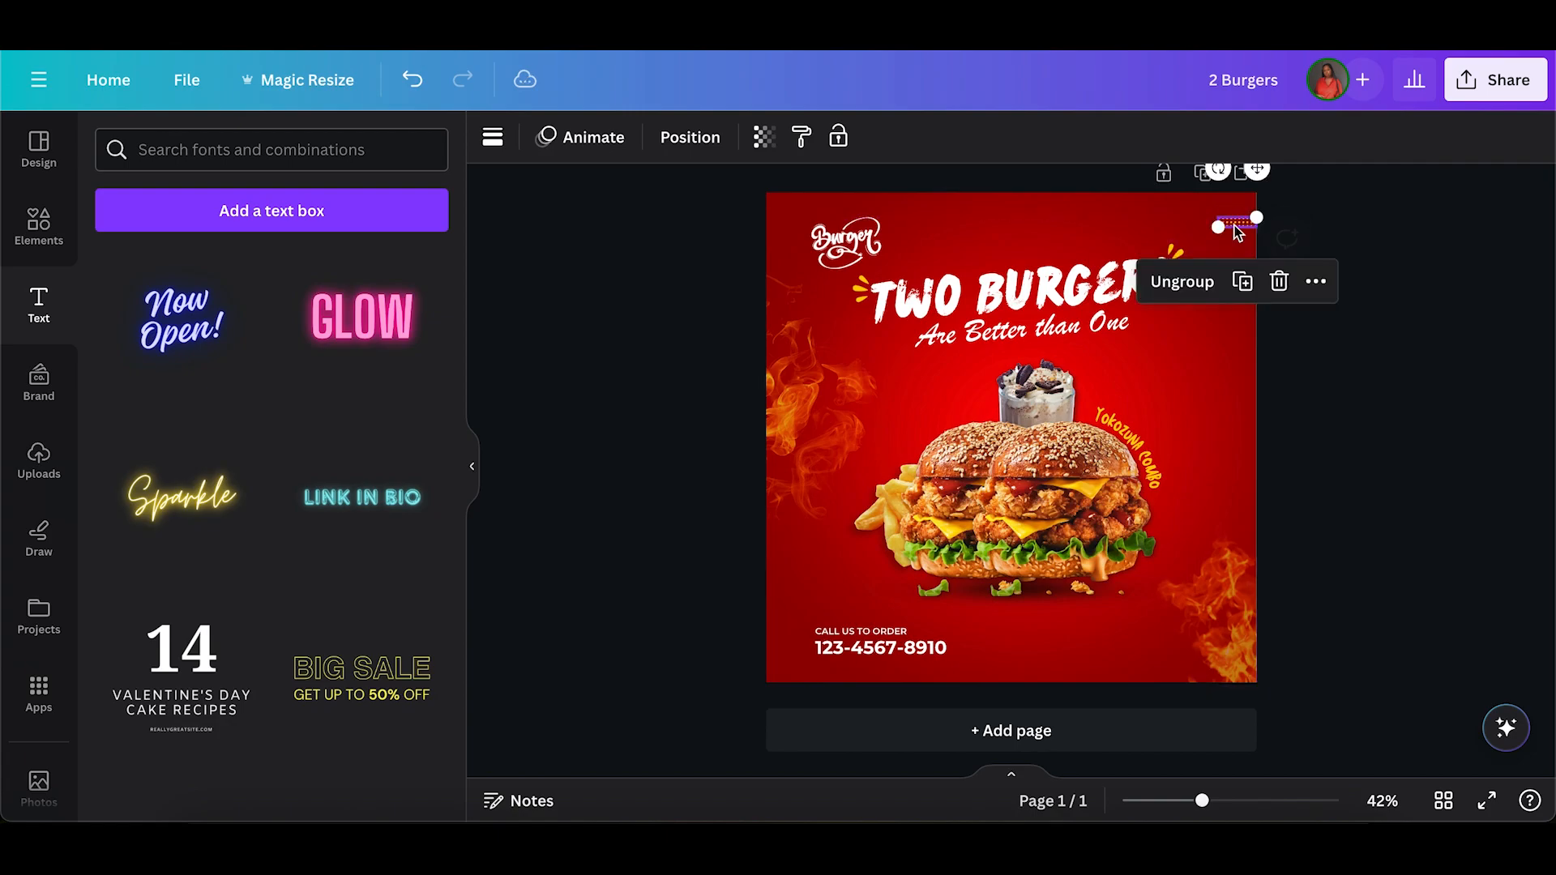
left_click(1373, 418)
Add a line shape, turned vertical and shortened to the height of the two contact lines, just to the right of the phone number.
left_click(39, 225)
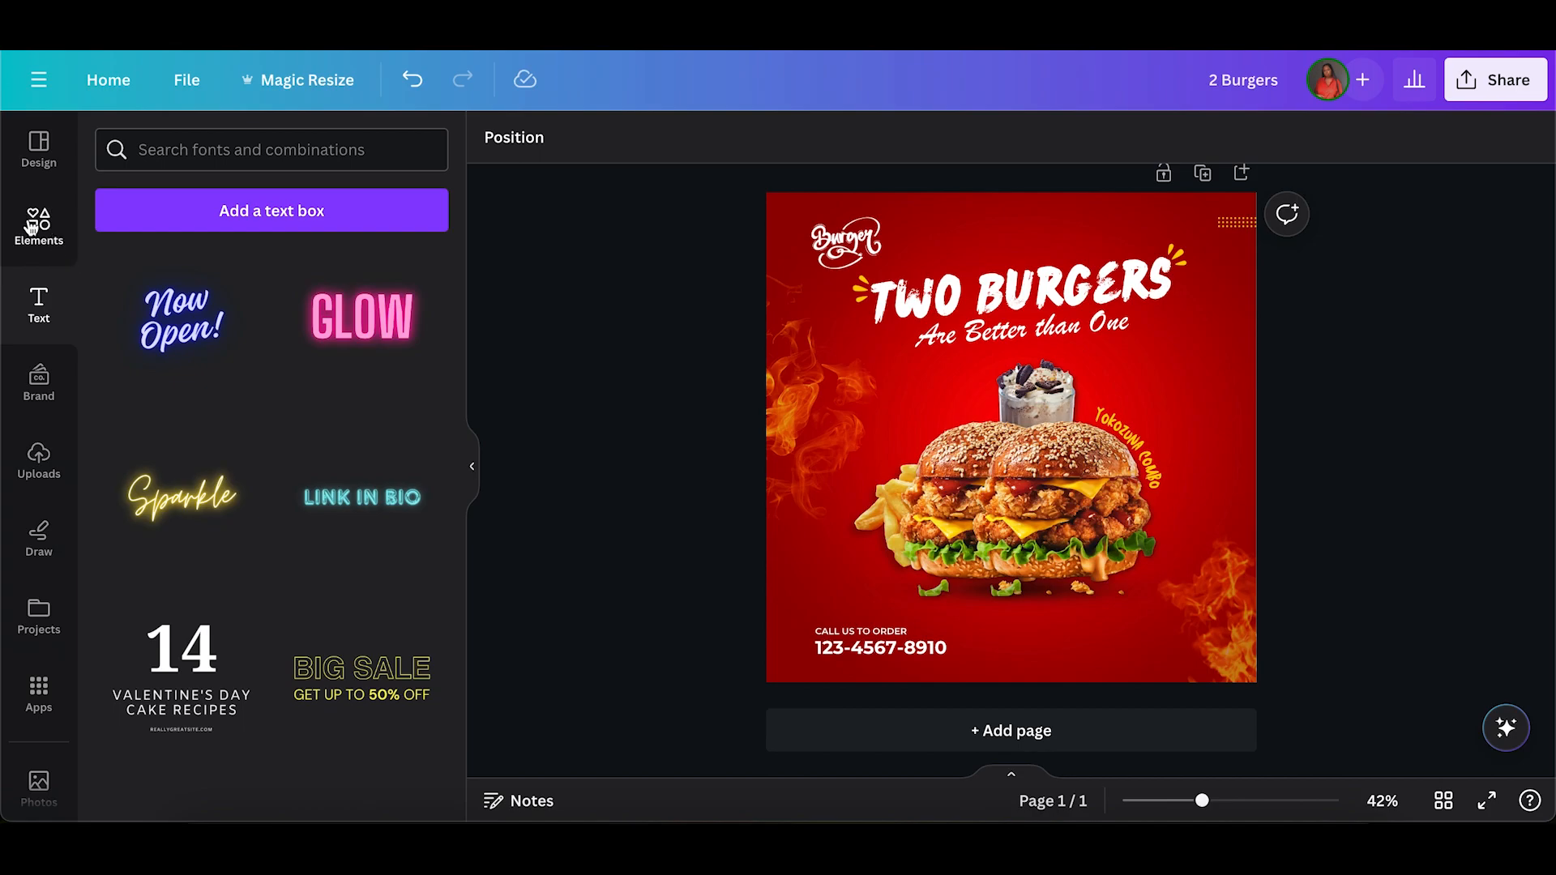
triple_click(202, 139)
type("line")
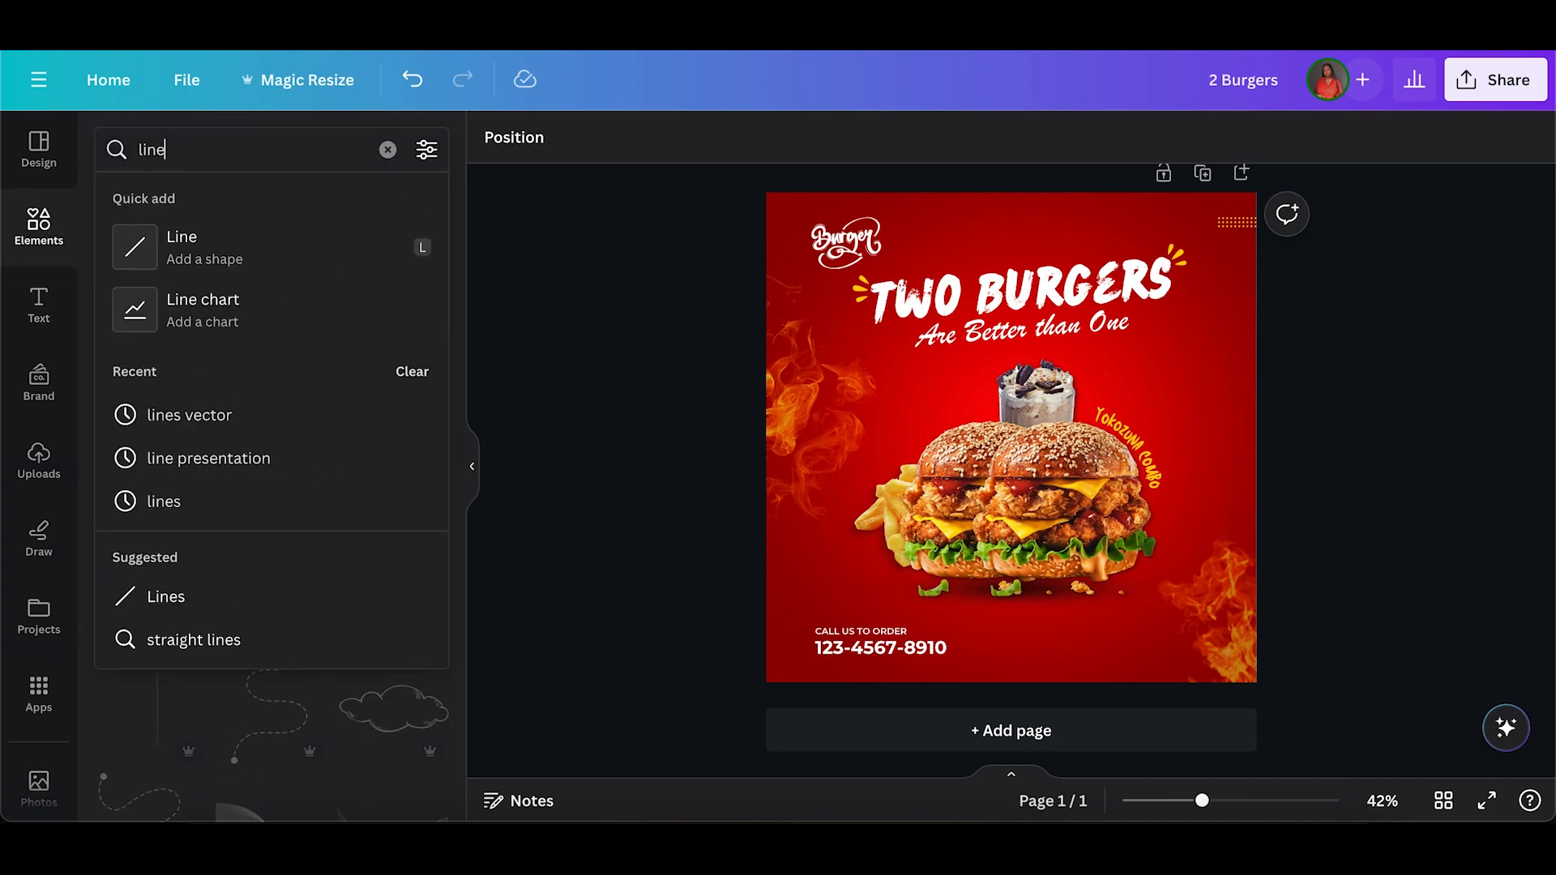
left_click(208, 251)
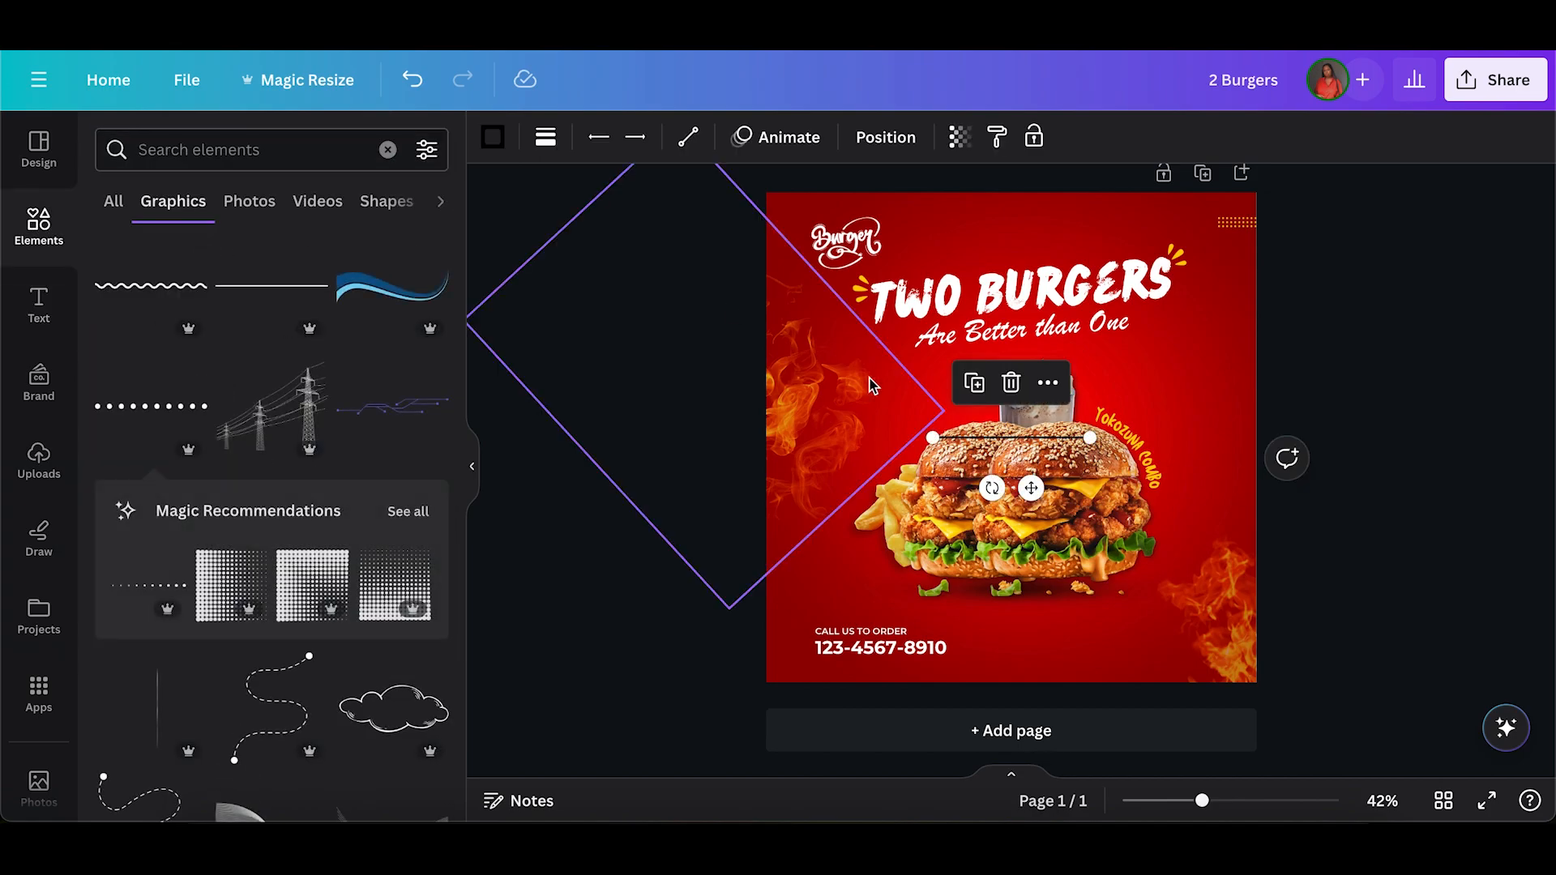
left_click_drag(1029, 489, 1097, 634)
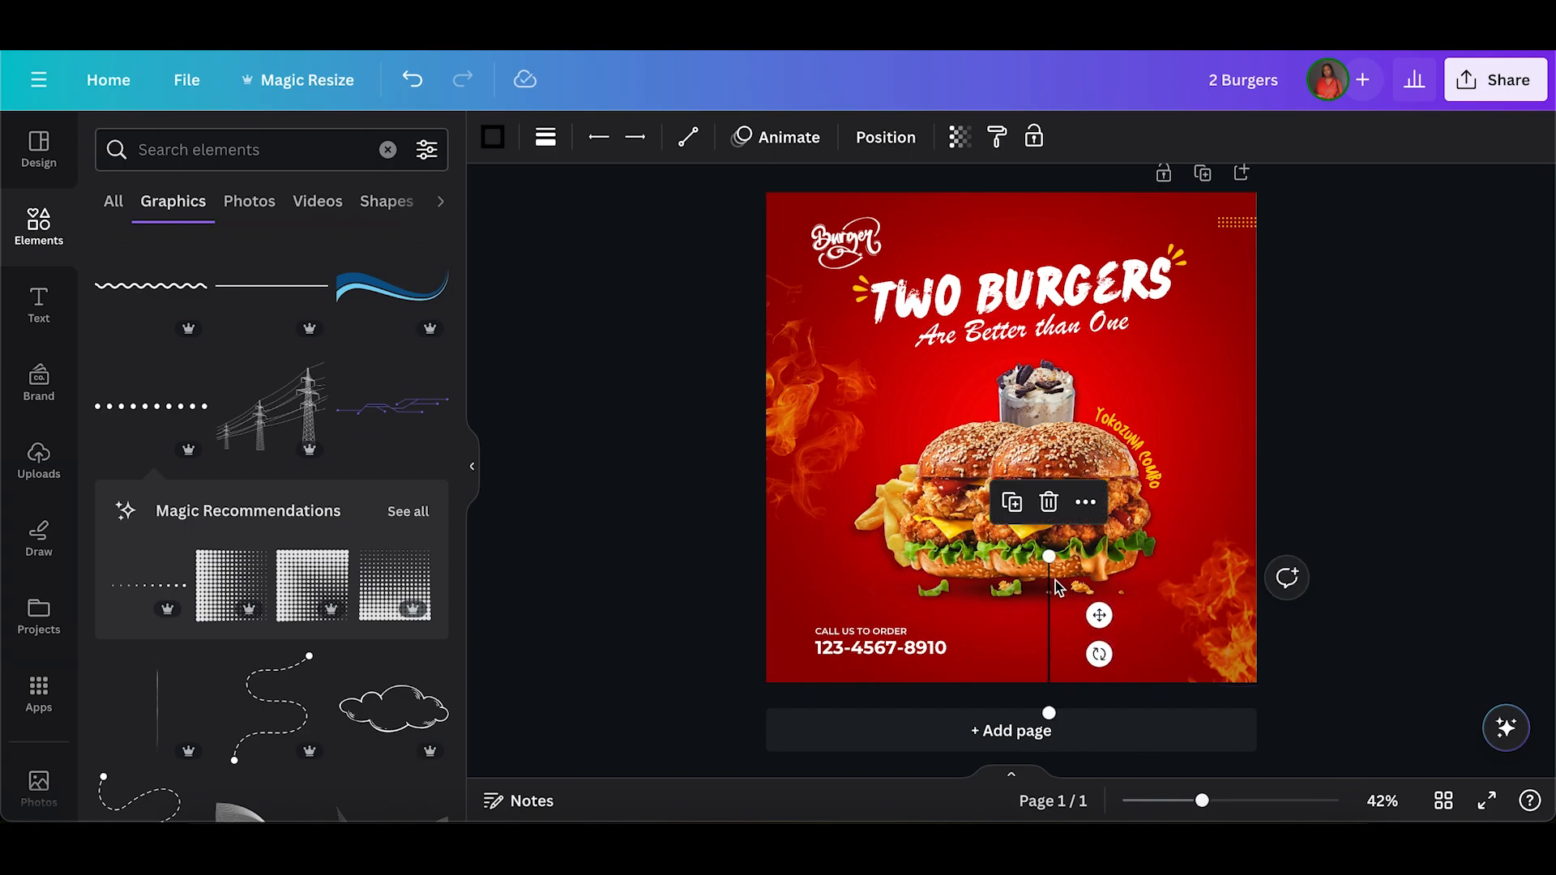
left_click_drag(1046, 559, 1015, 625)
left_click_drag(973, 678, 1004, 613)
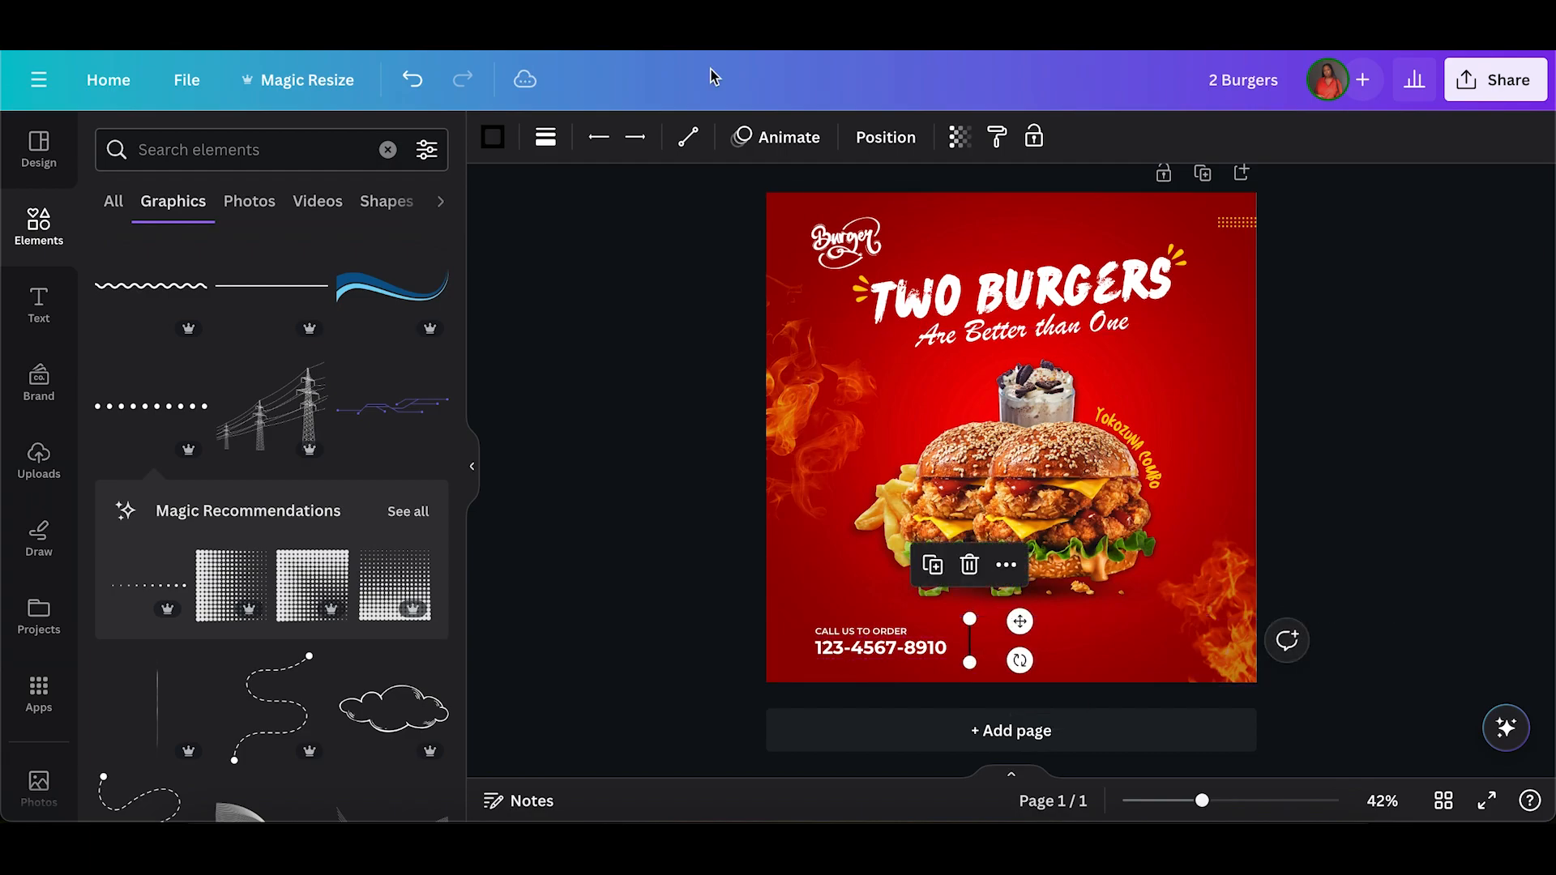
Colour the vertical divider line with the document's yellow and move it slightly closer to the phone number.
left_click(491, 138)
left_click(241, 268)
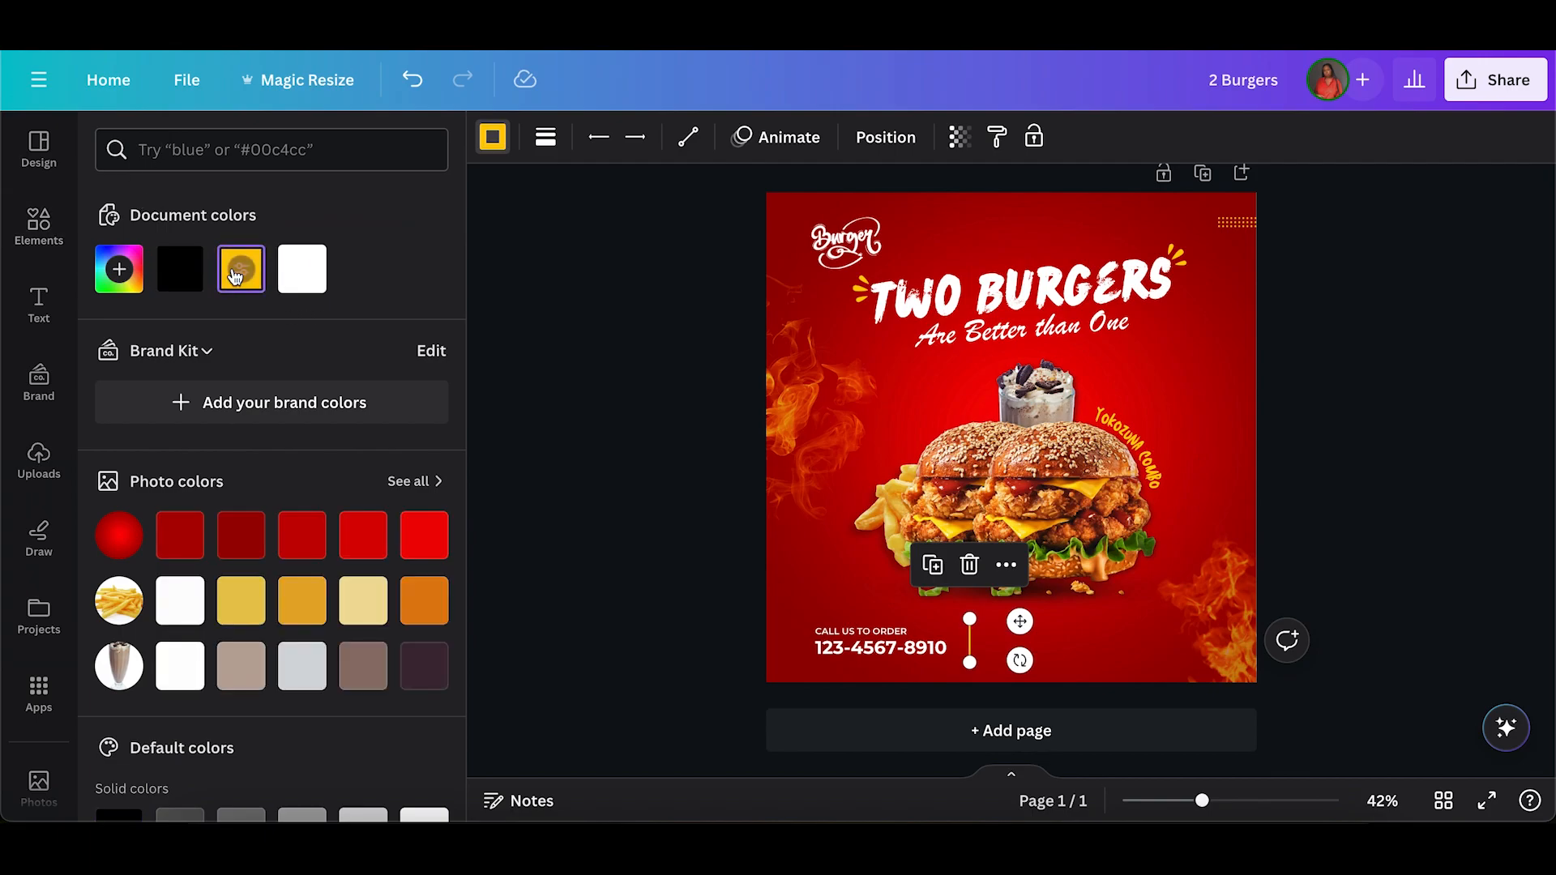
left_click(589, 460)
left_click(971, 642)
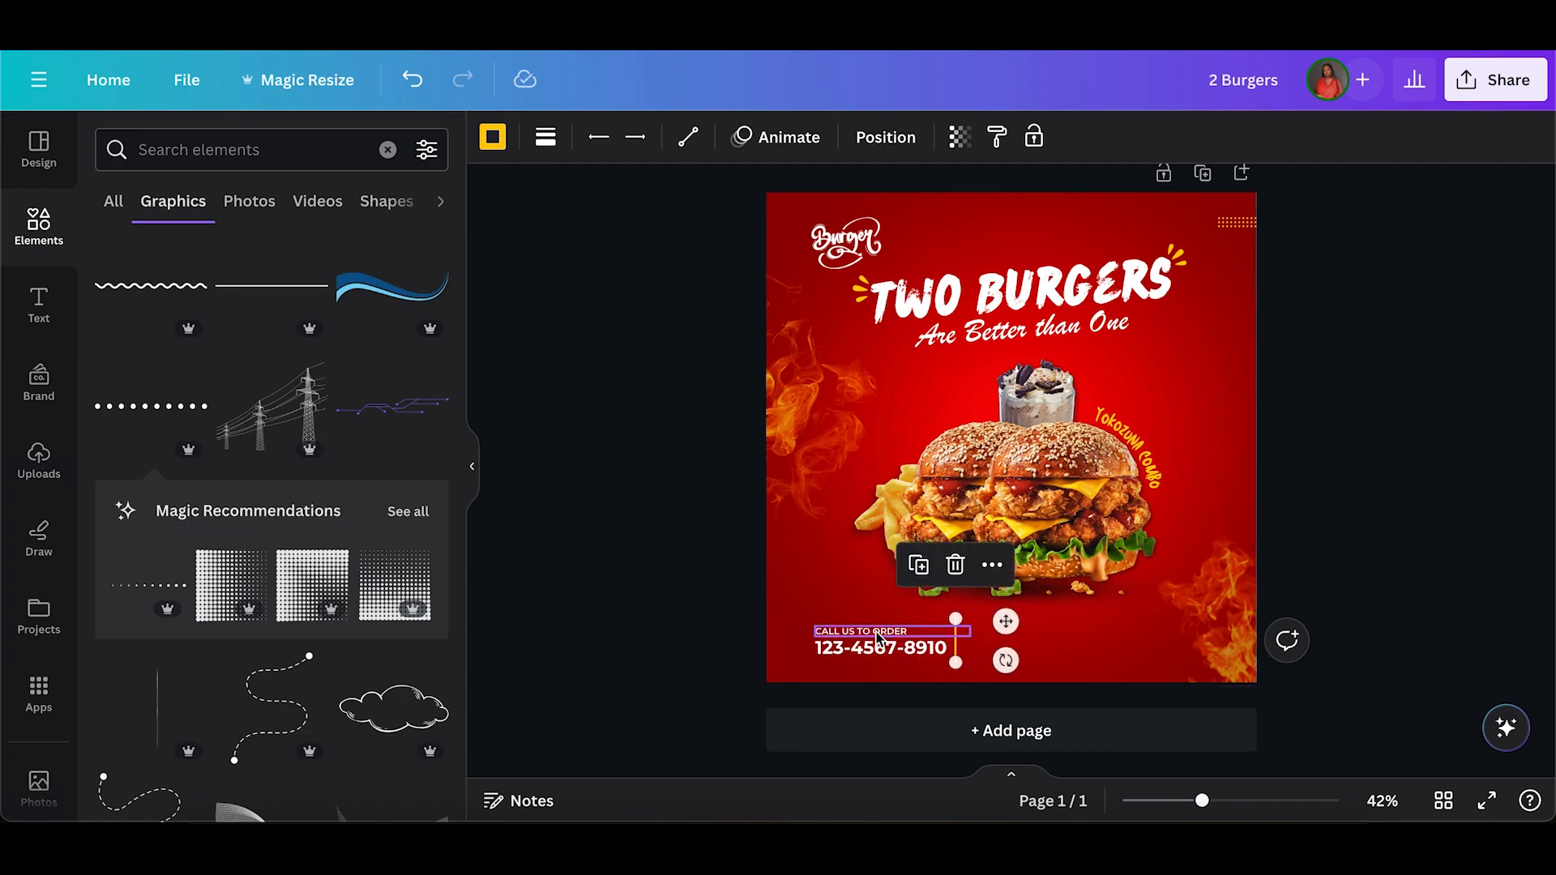
Duplicate the "CALL US TO ORDER" text, place the copy just right of the divider and change it to "ENJOY".
left_click(901, 633)
left_click(937, 580)
left_click_drag(919, 693, 1056, 688)
double_click(1017, 636)
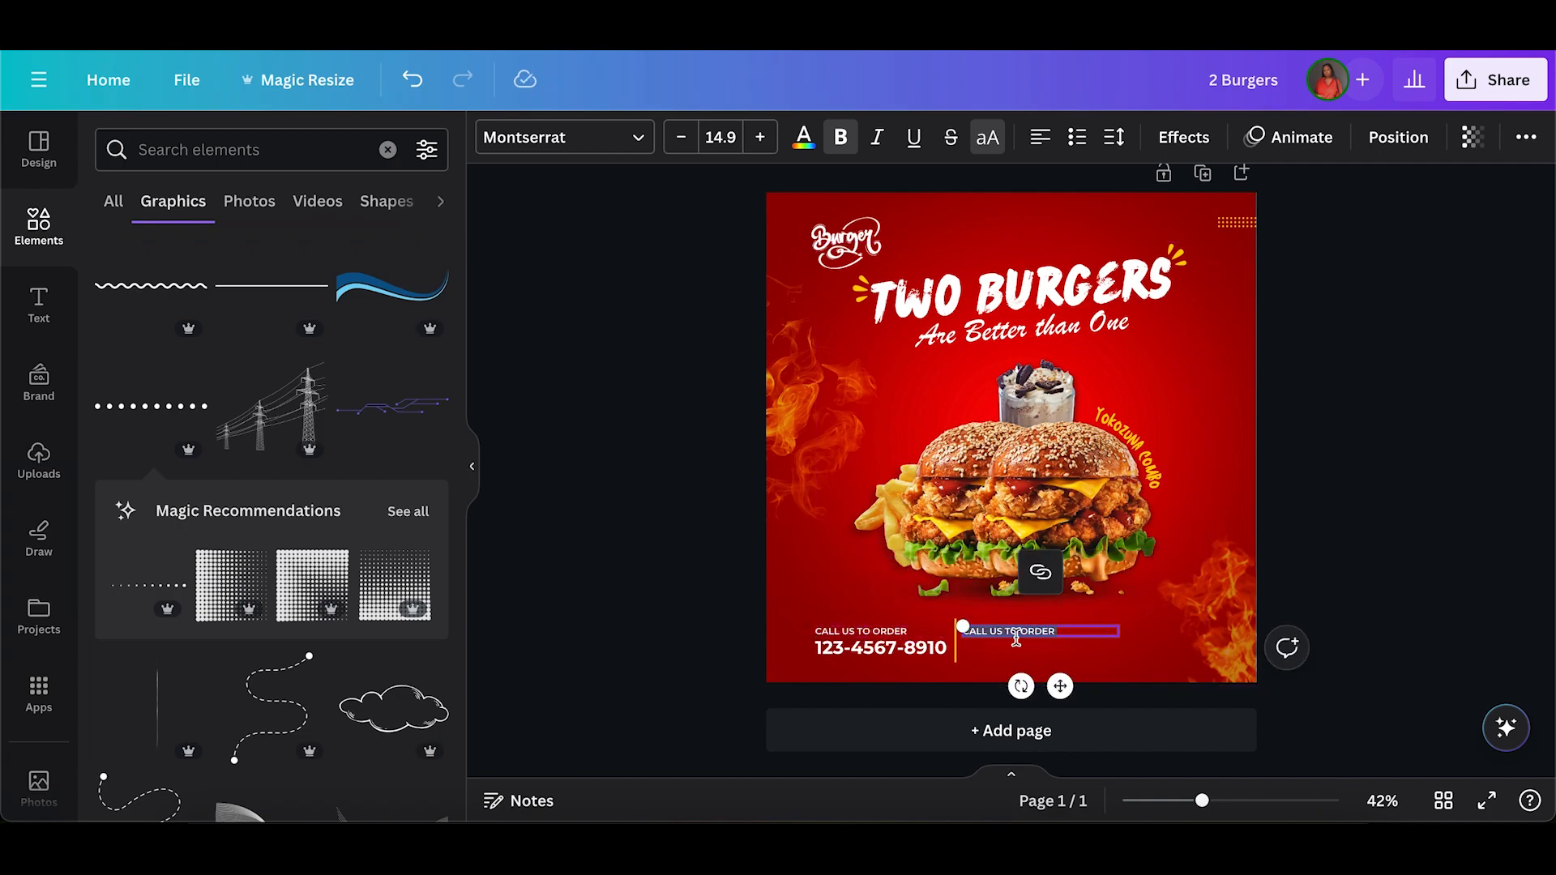
type("ENJOY")
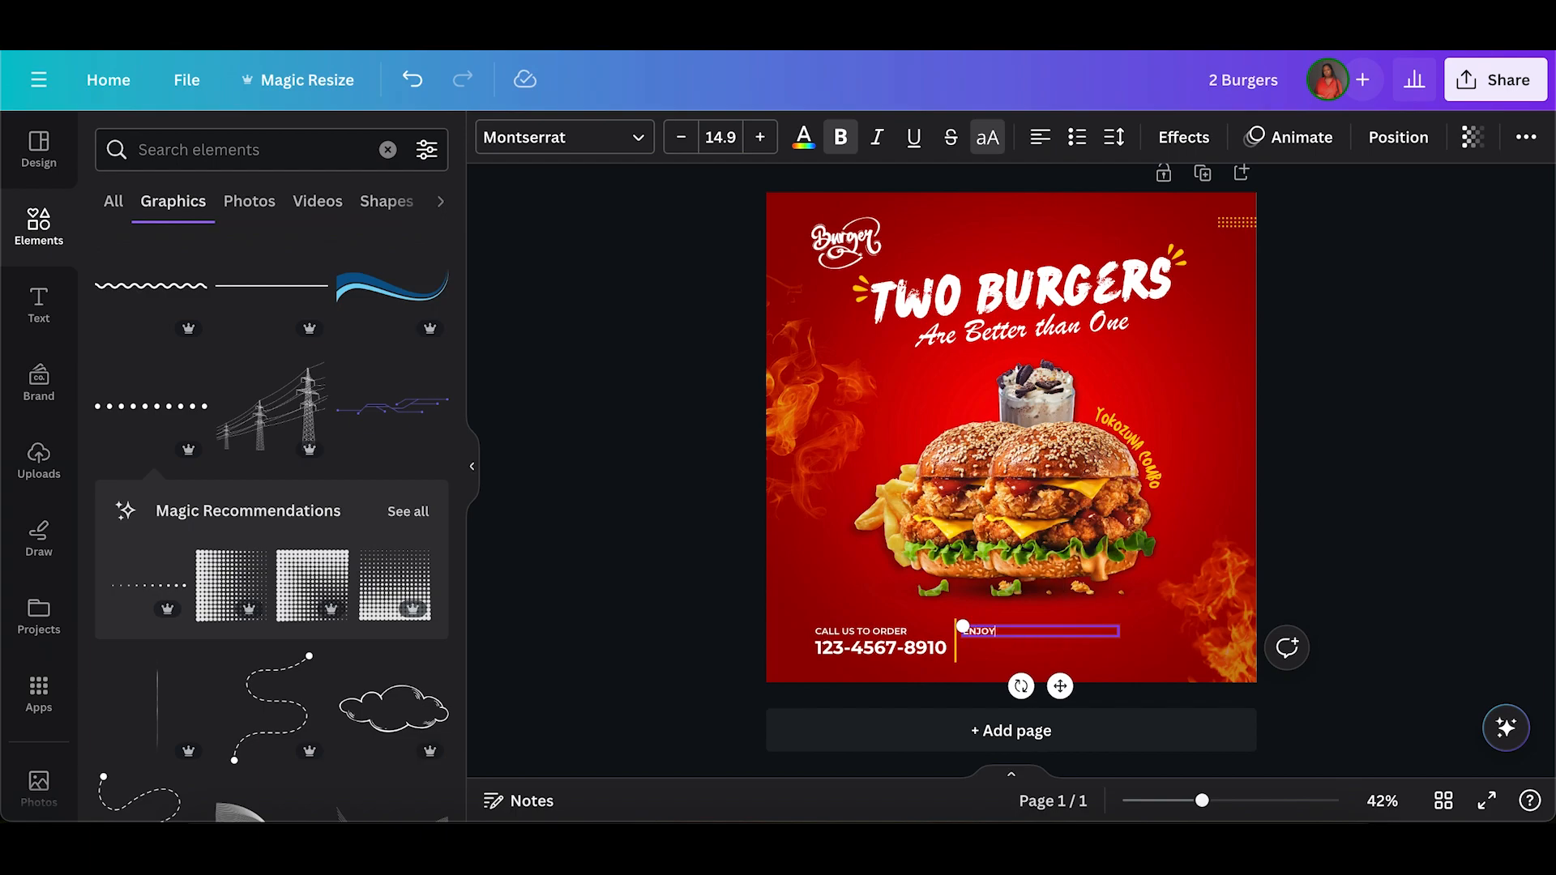
Duplicate the phone number text, place the copy directly below "ENJOY" and change it to "20% OFF".
left_click(881, 655)
left_click(928, 583)
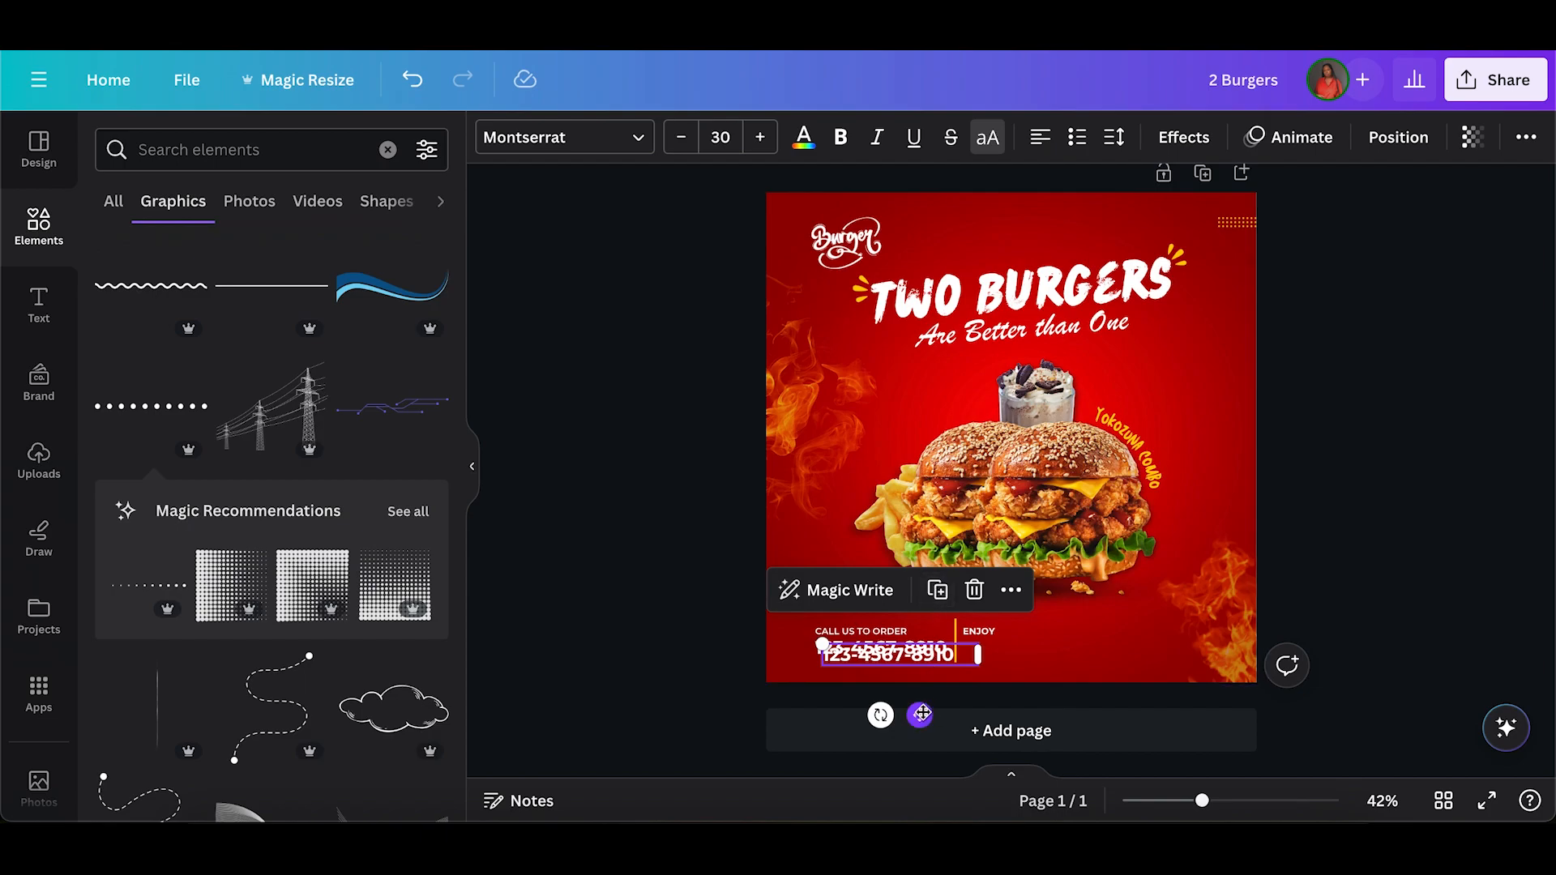
left_click_drag(921, 712, 1064, 705)
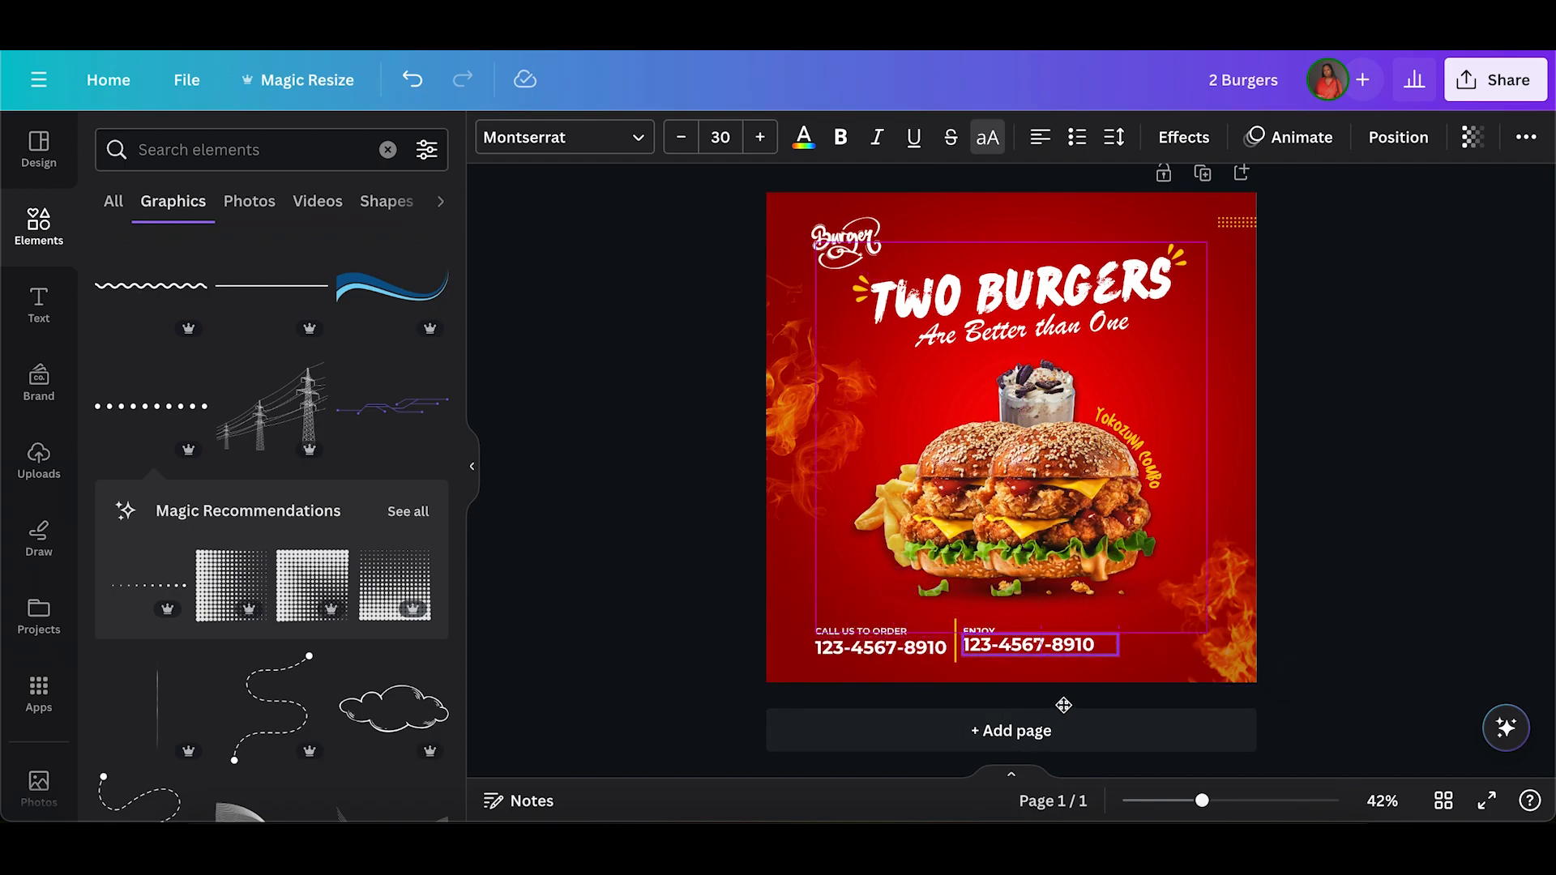
double_click(1005, 645)
type("20")
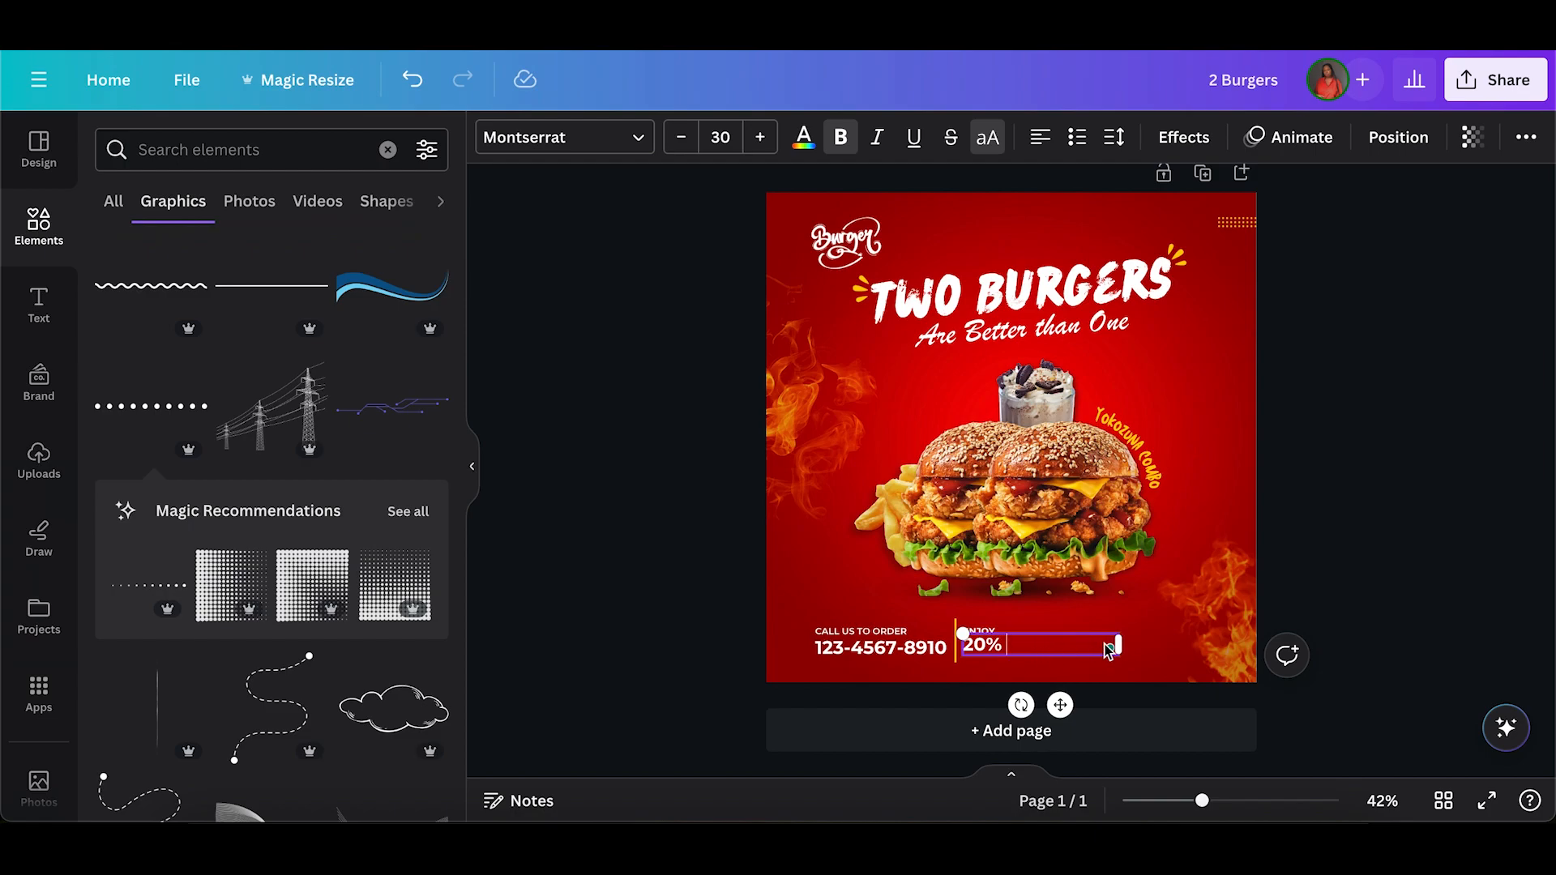
type("% OFF")
left_click(724, 614)
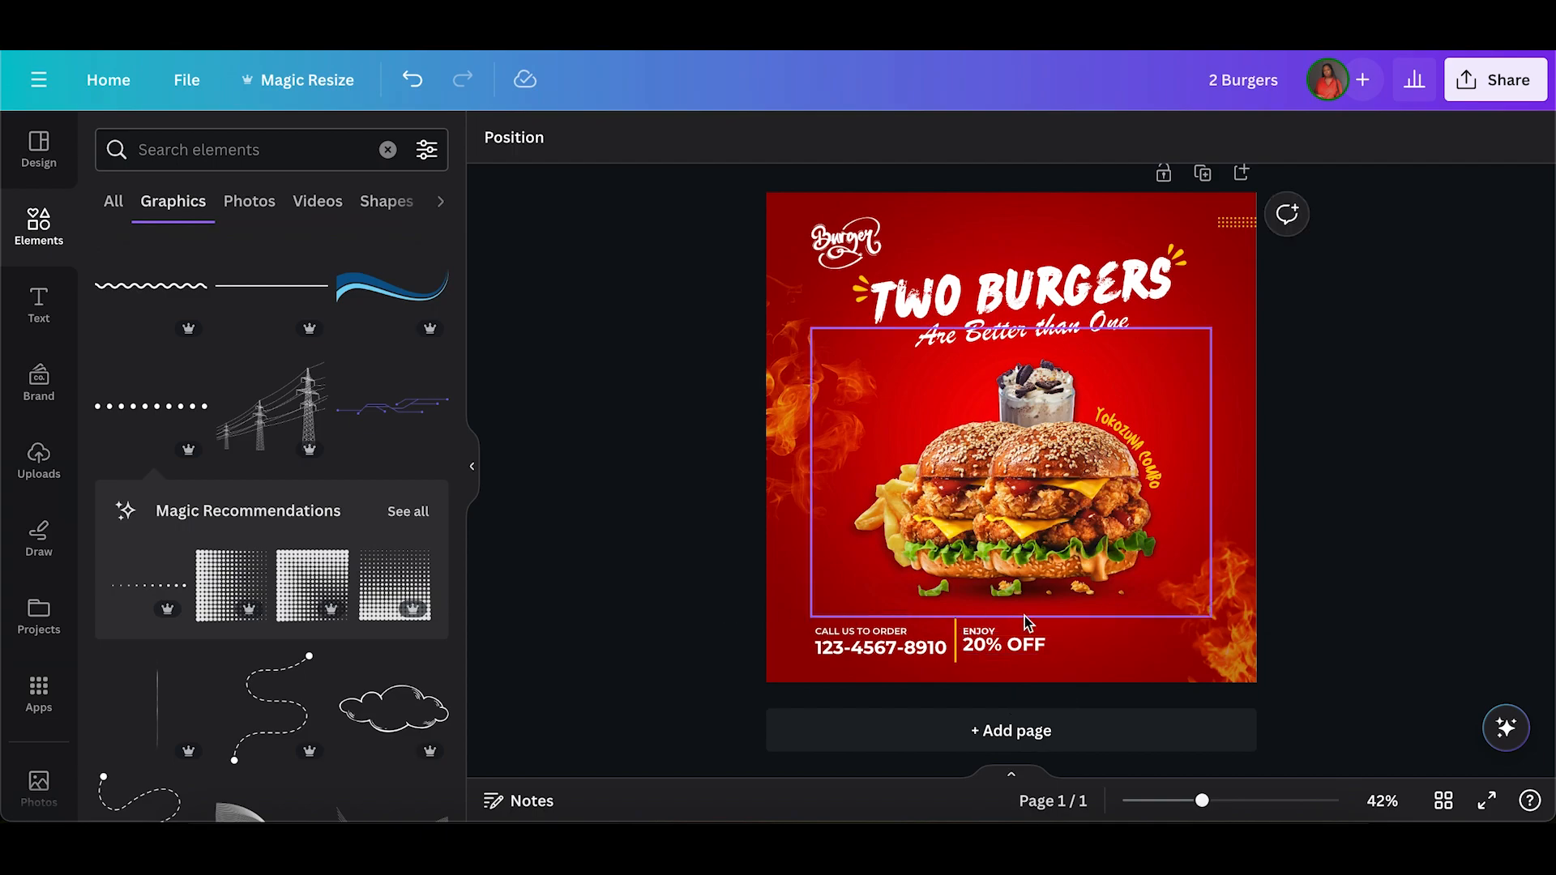
Duplicate "ENJOY" below "20% OFF", change the copy to "WHEN YOU ORDER VIA THE APP" and narrow it to two lines.
left_click(1003, 620)
left_click_drag(1003, 620, 1060, 716)
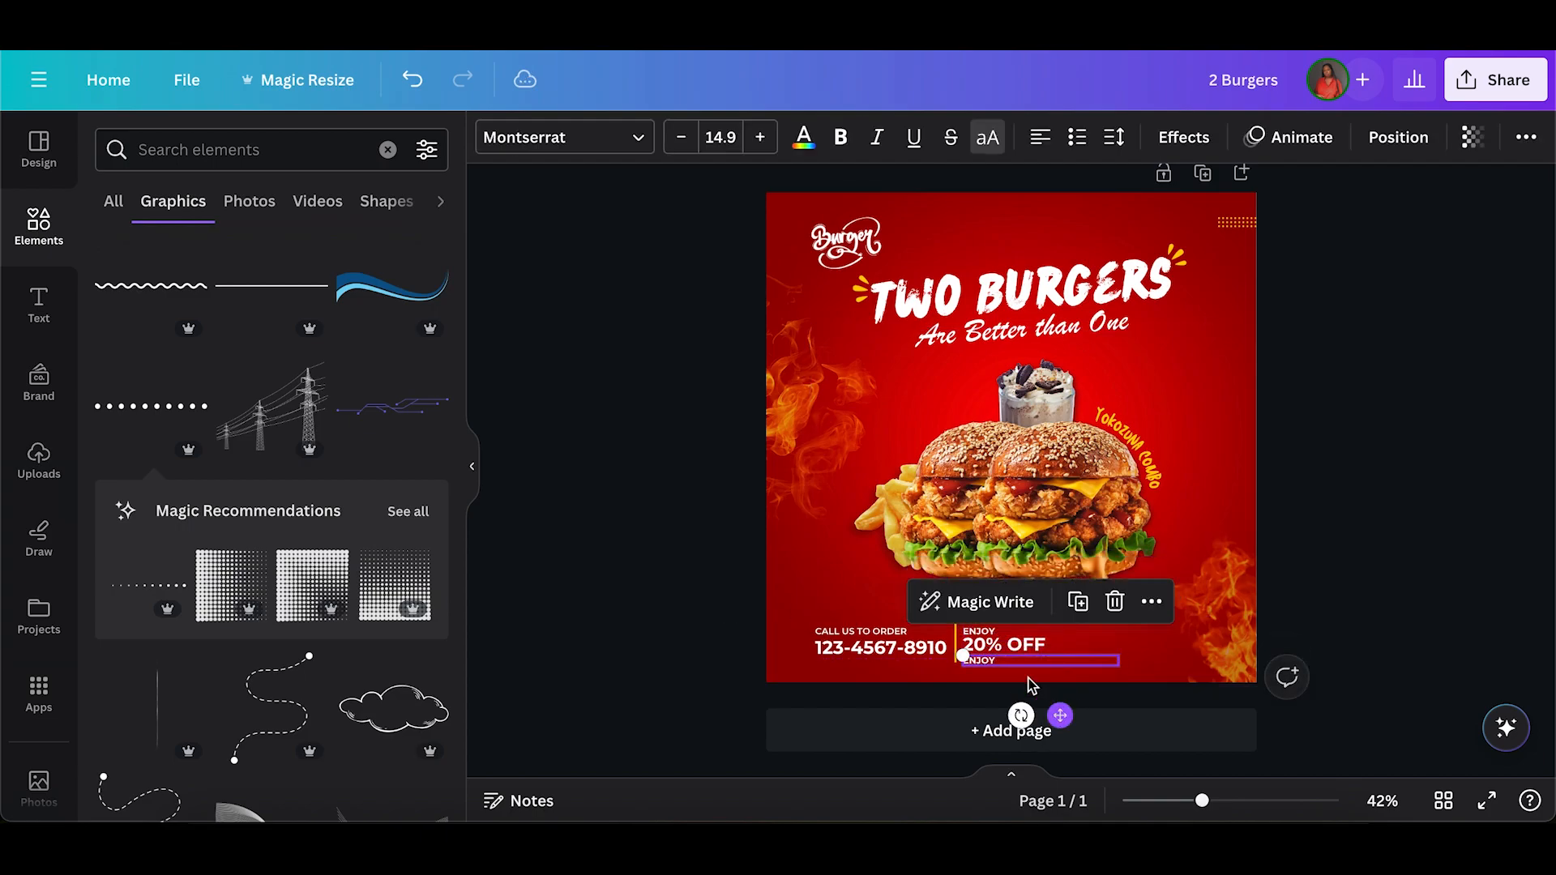
double_click(994, 659)
type("WHEN YOU ORDER VIA THE APP")
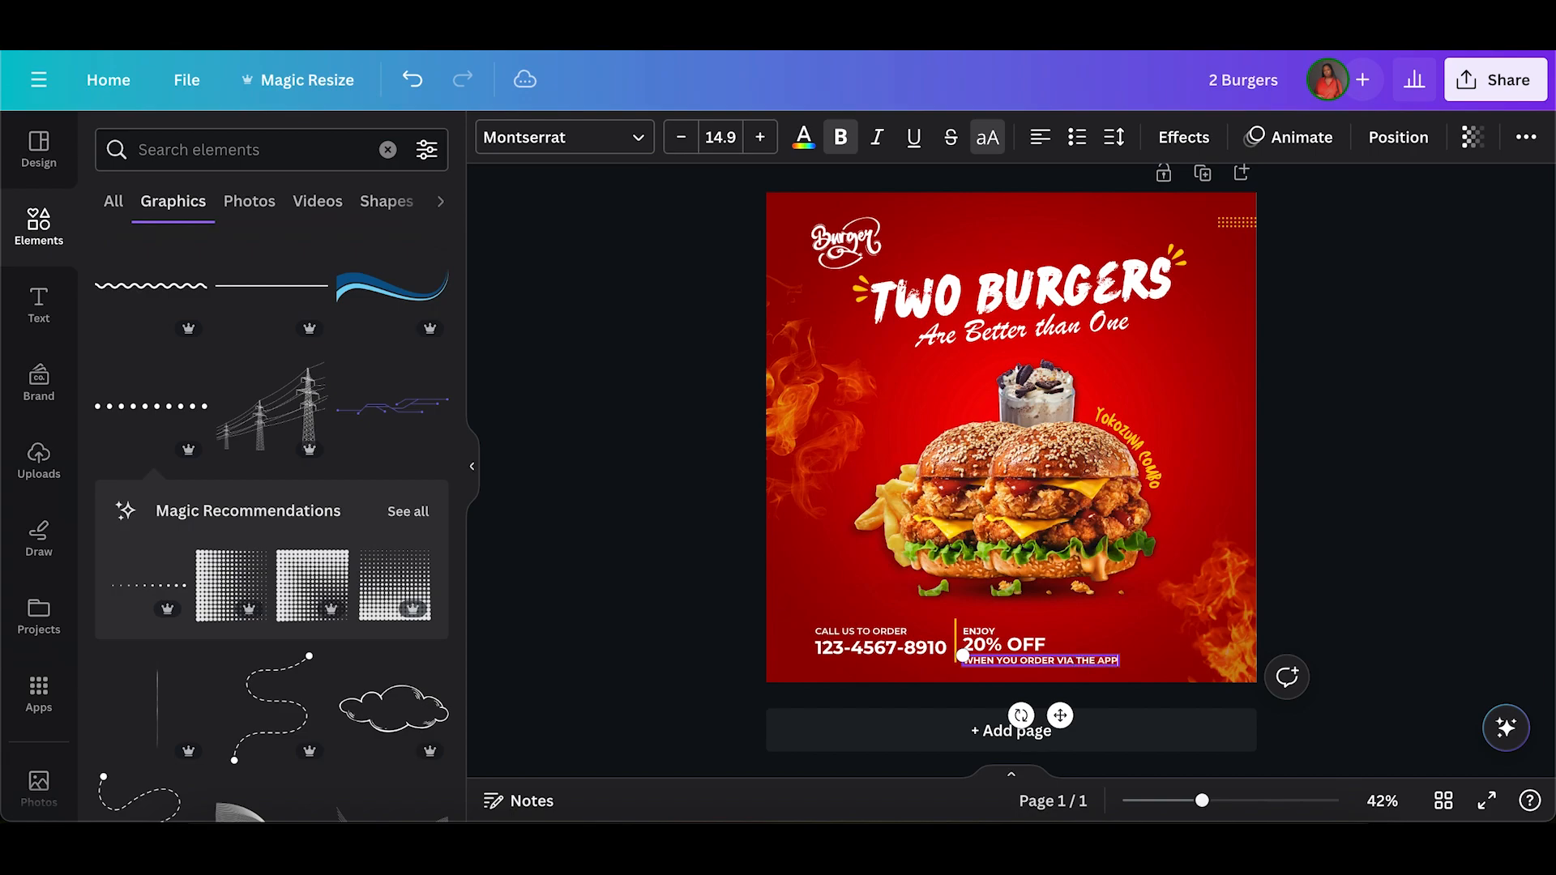
left_click_drag(1126, 665, 1065, 653)
left_click_drag(737, 641, 999, 629)
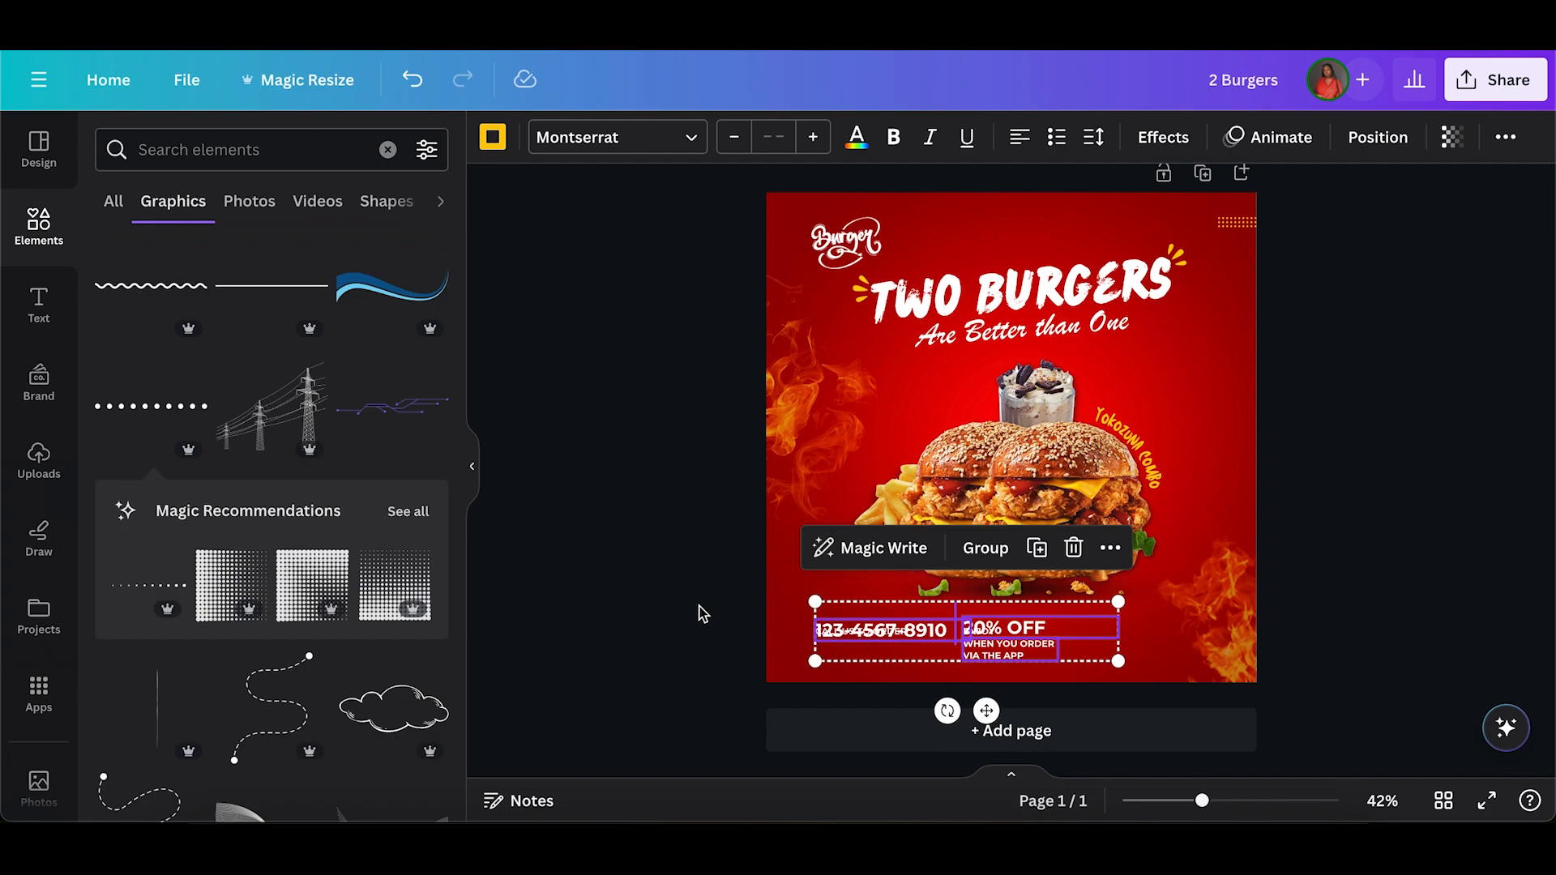
left_click(698, 614)
key("ctrl+z")
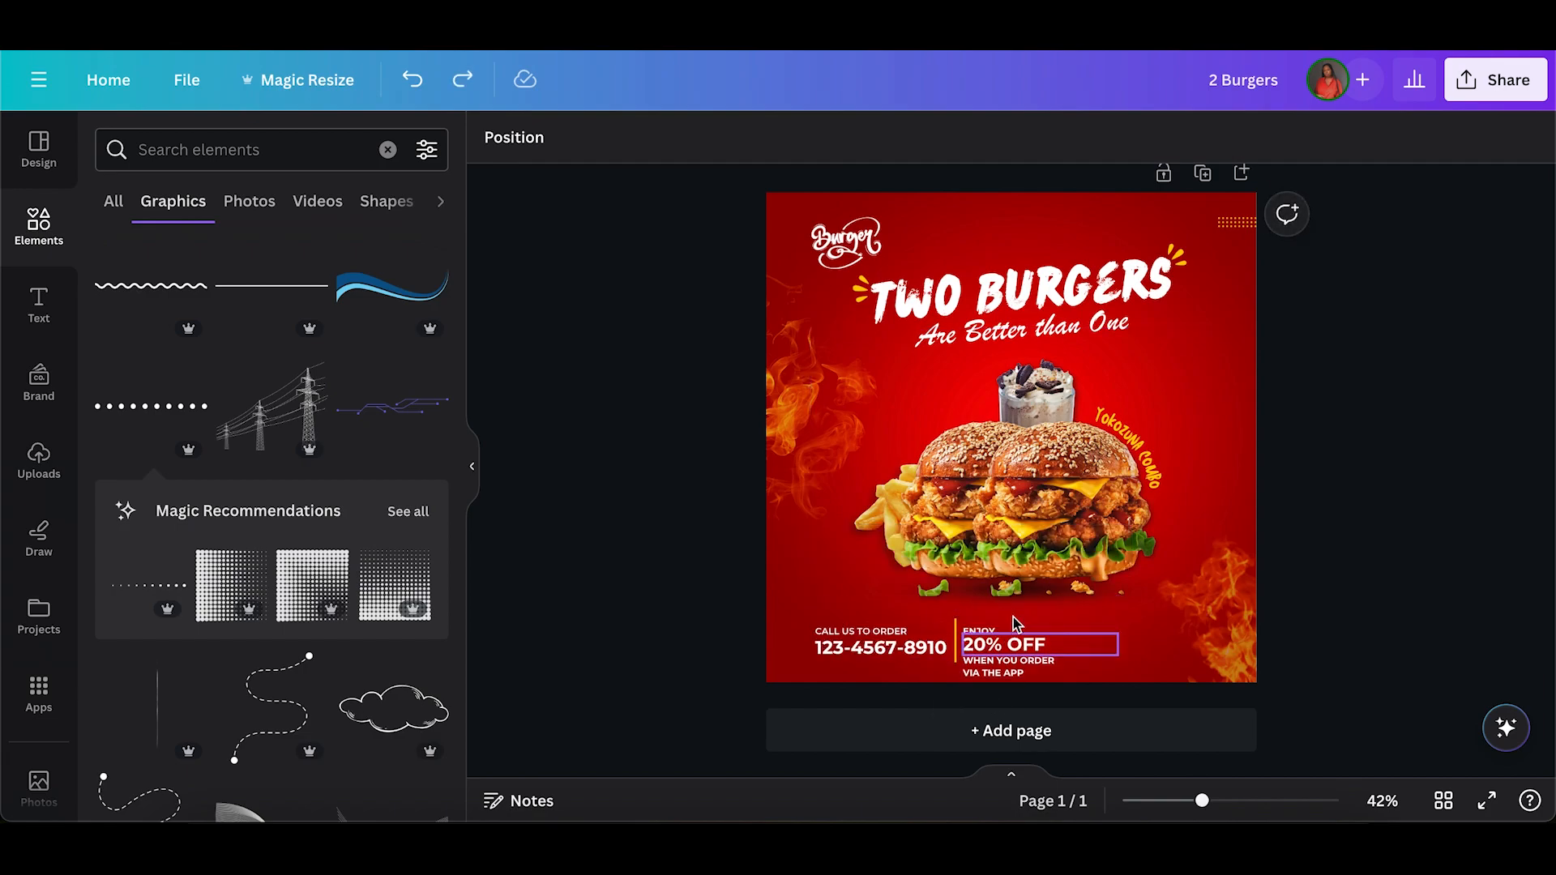
Move all the bottom texts and the divider up slightly, and nudge "WHEN YOU ORDER VIA THE APP" closer to "20% OFF".
left_click_drag(883, 660, 1005, 636)
left_click(710, 669)
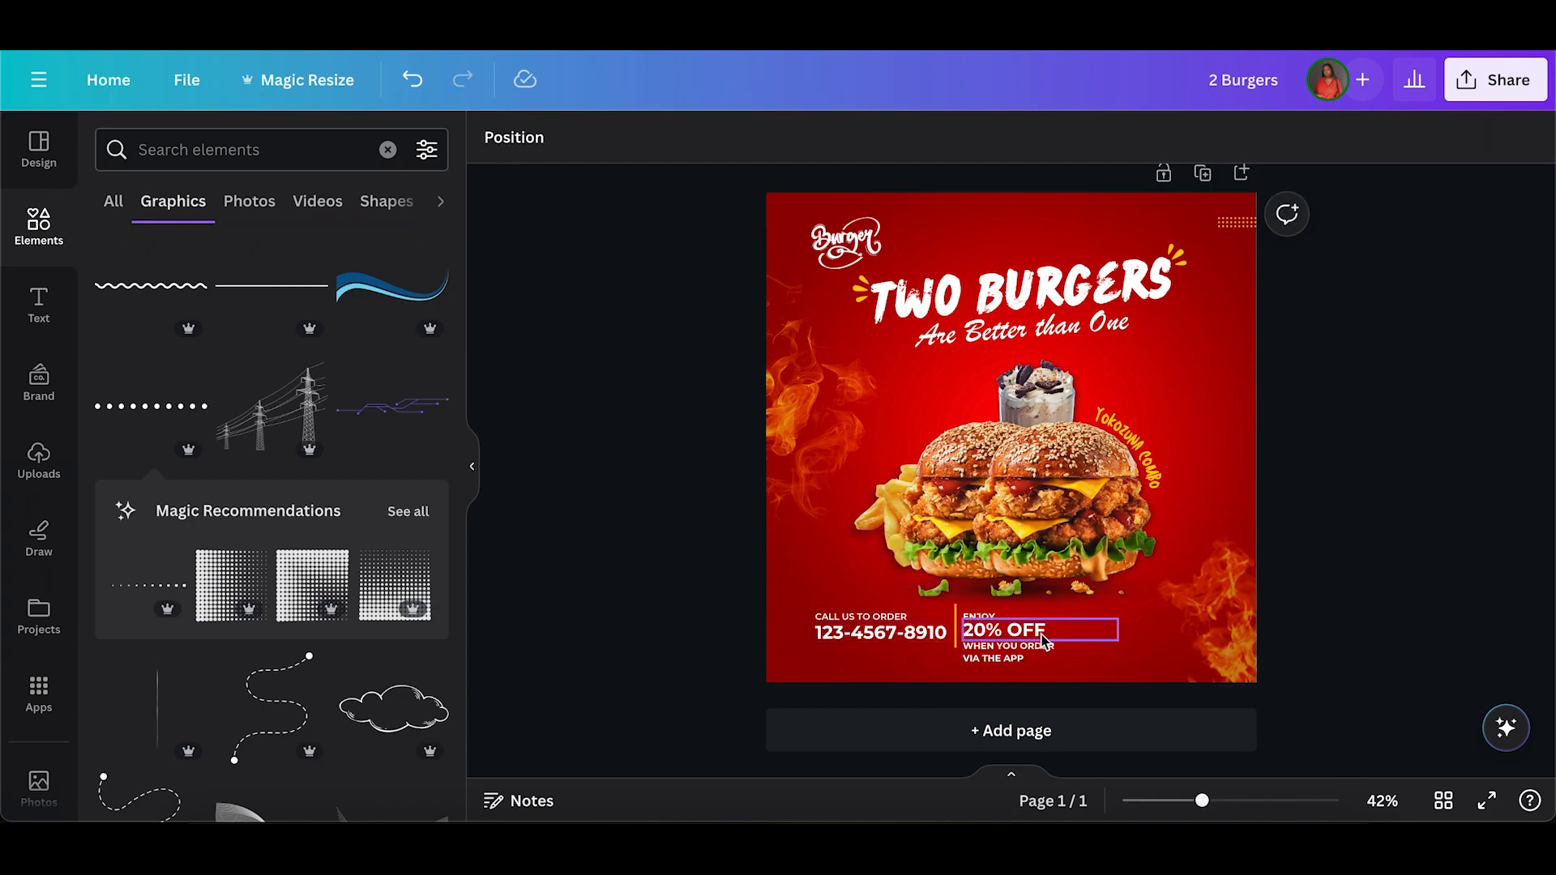
left_click(999, 637)
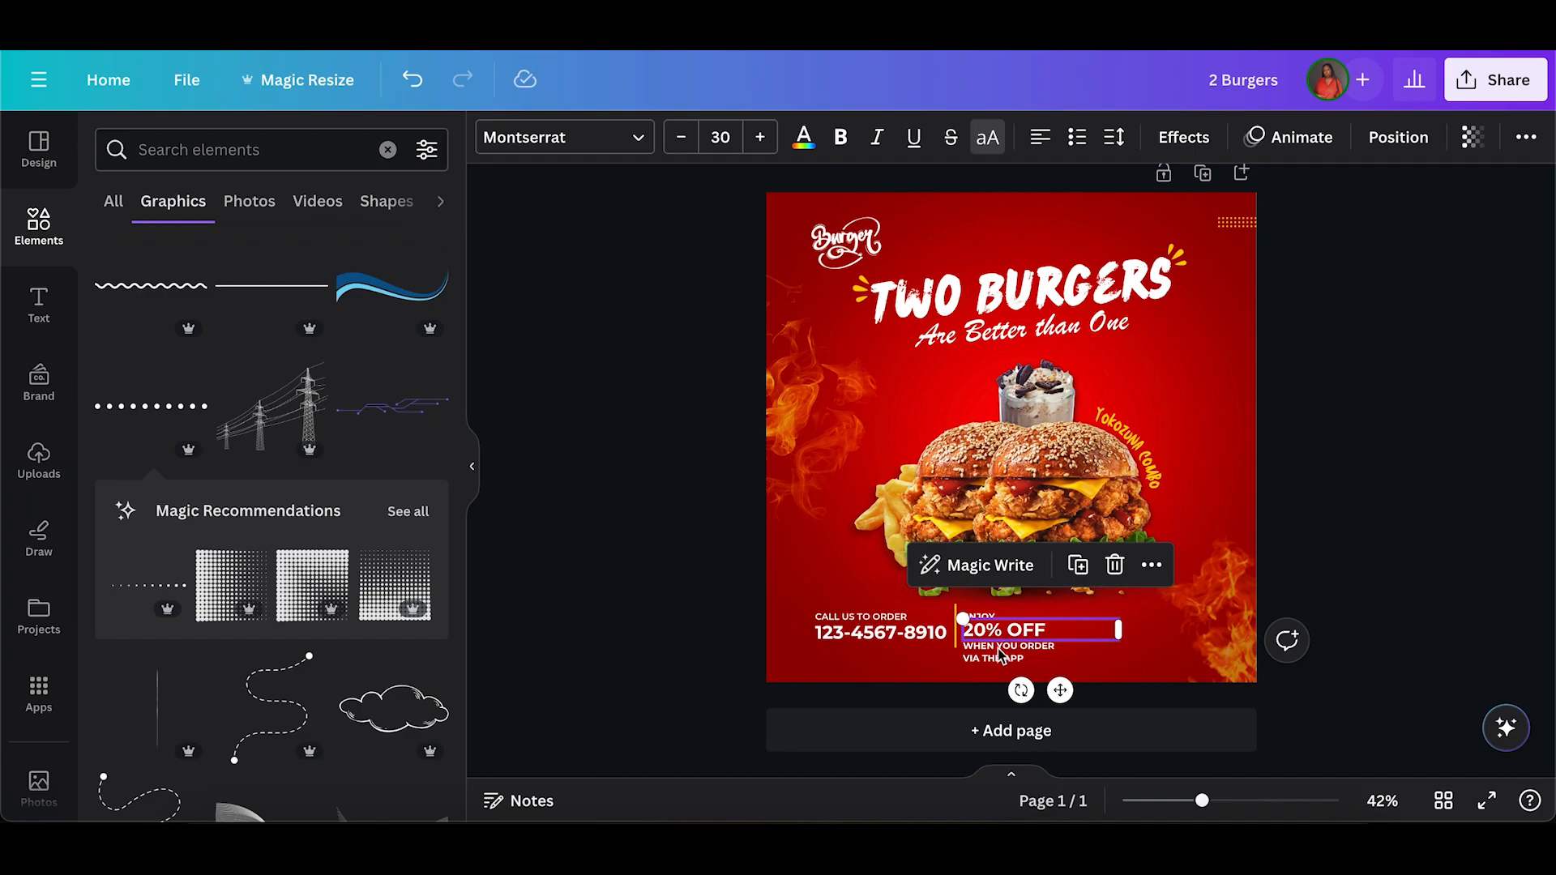
left_click(1001, 656)
key("Up")
key("Up")
key("Up")
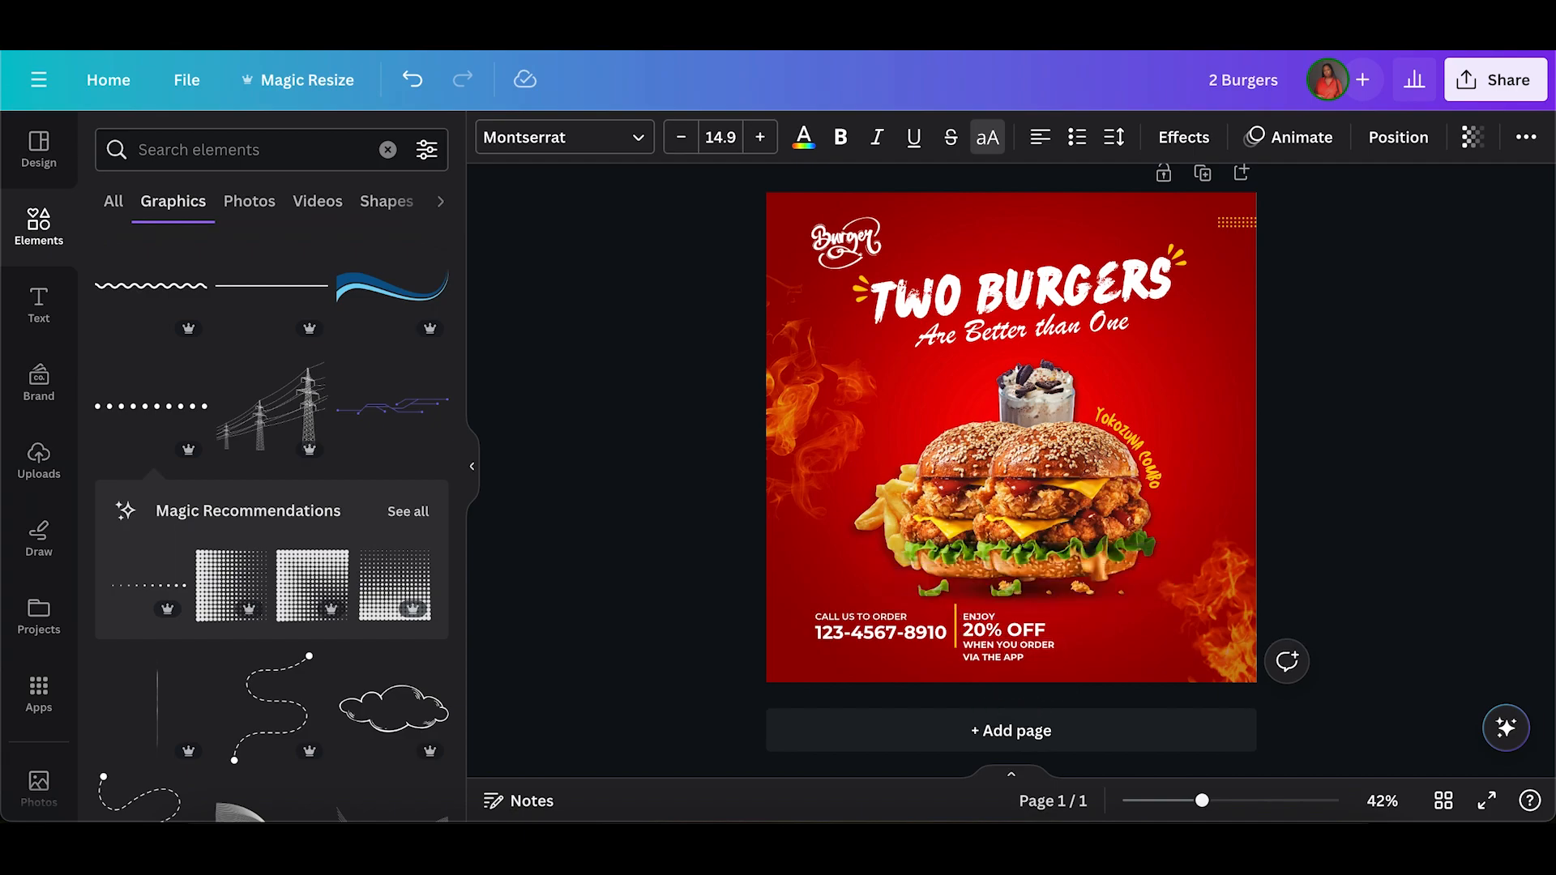
Delete the "ENJOY" text above "20% OFF".
left_click(964, 627)
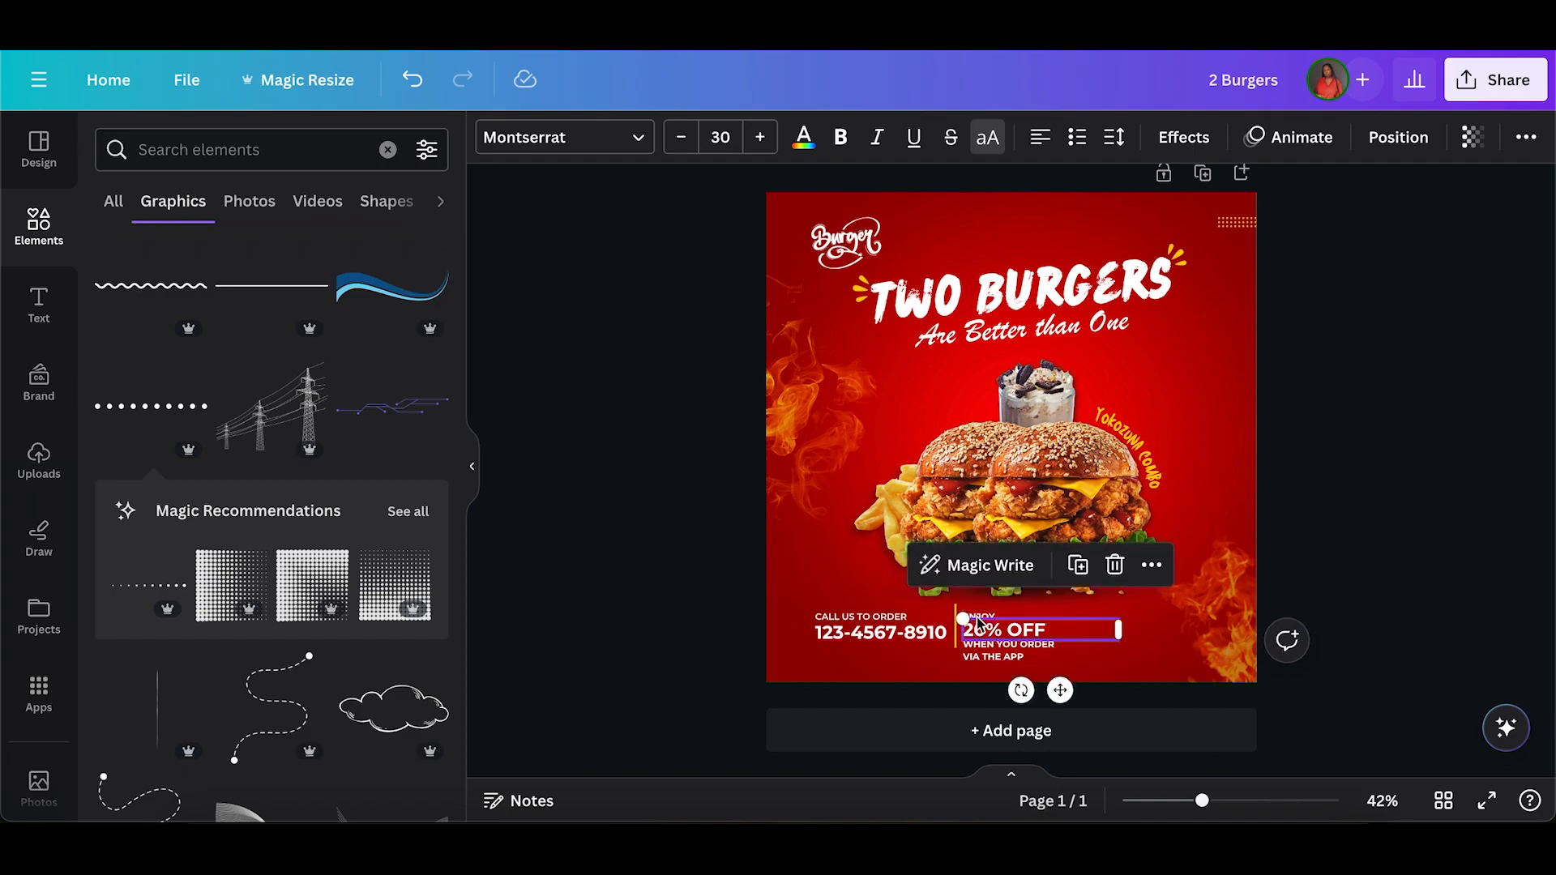
left_click(980, 617)
key("Up")
key("Up")
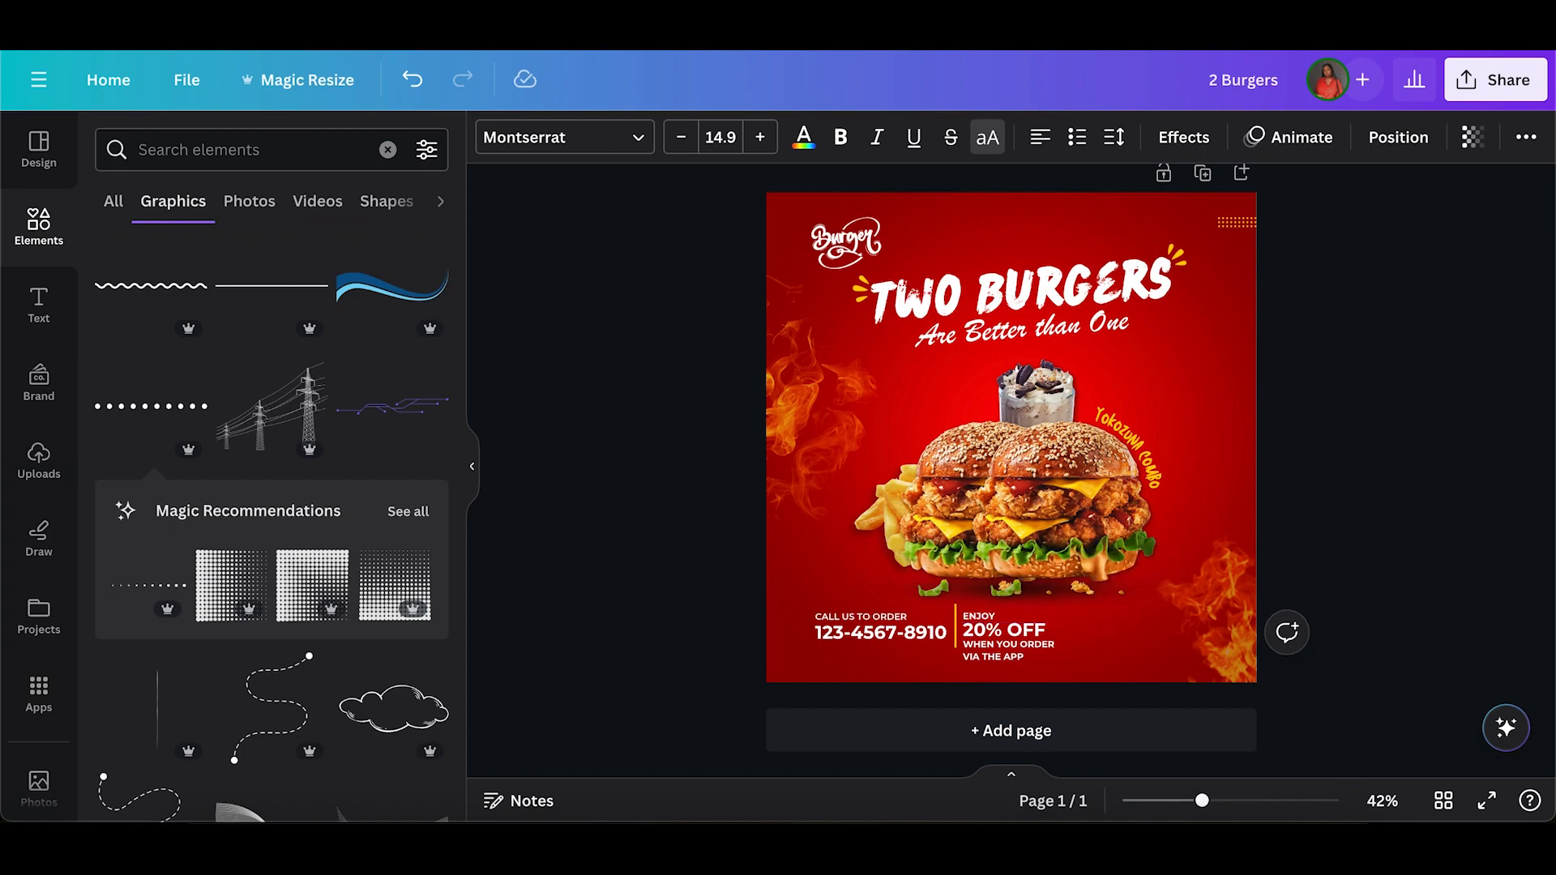
left_click(980, 618)
key("BackSpace")
left_click(985, 672)
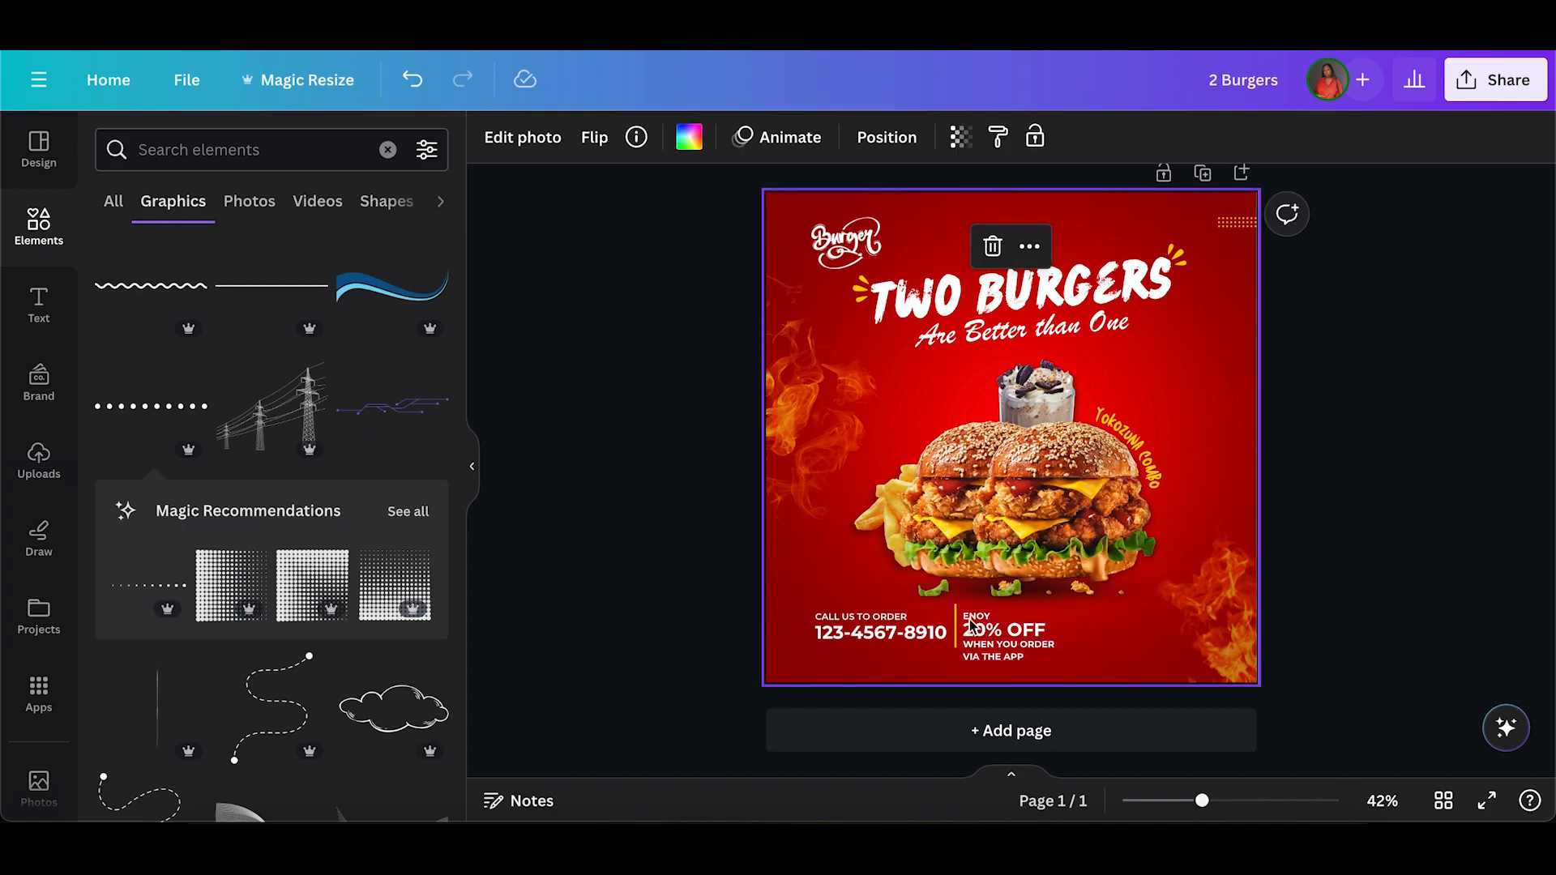
left_click(985, 616)
key("BackSpace")
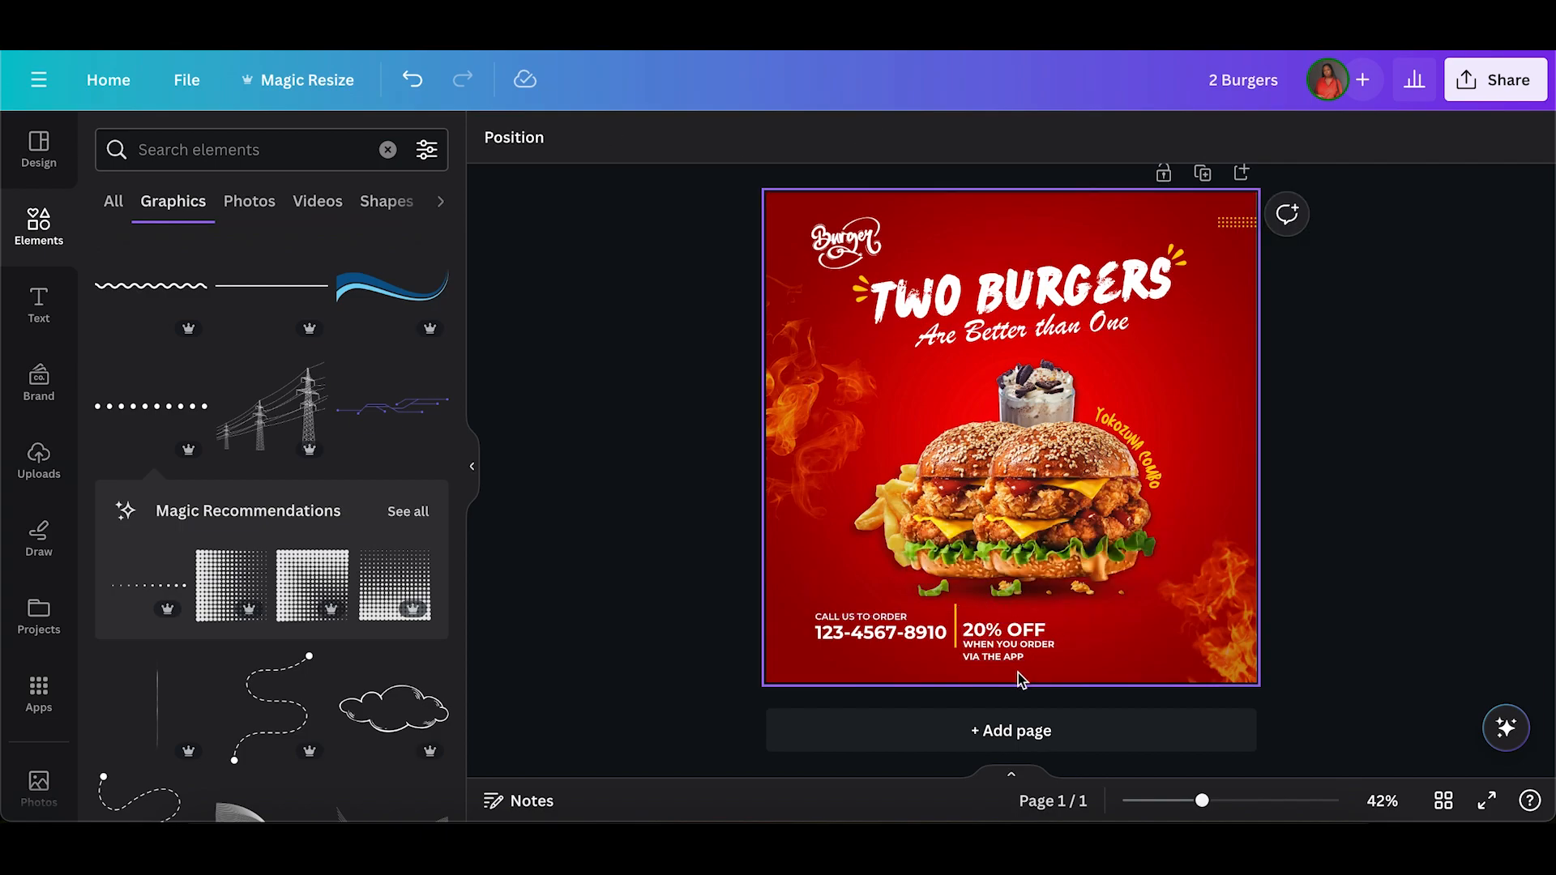
Move the two offer texts up level with the divider, and shift the whole bottom section down slightly.
left_click_drag(1016, 670, 985, 616)
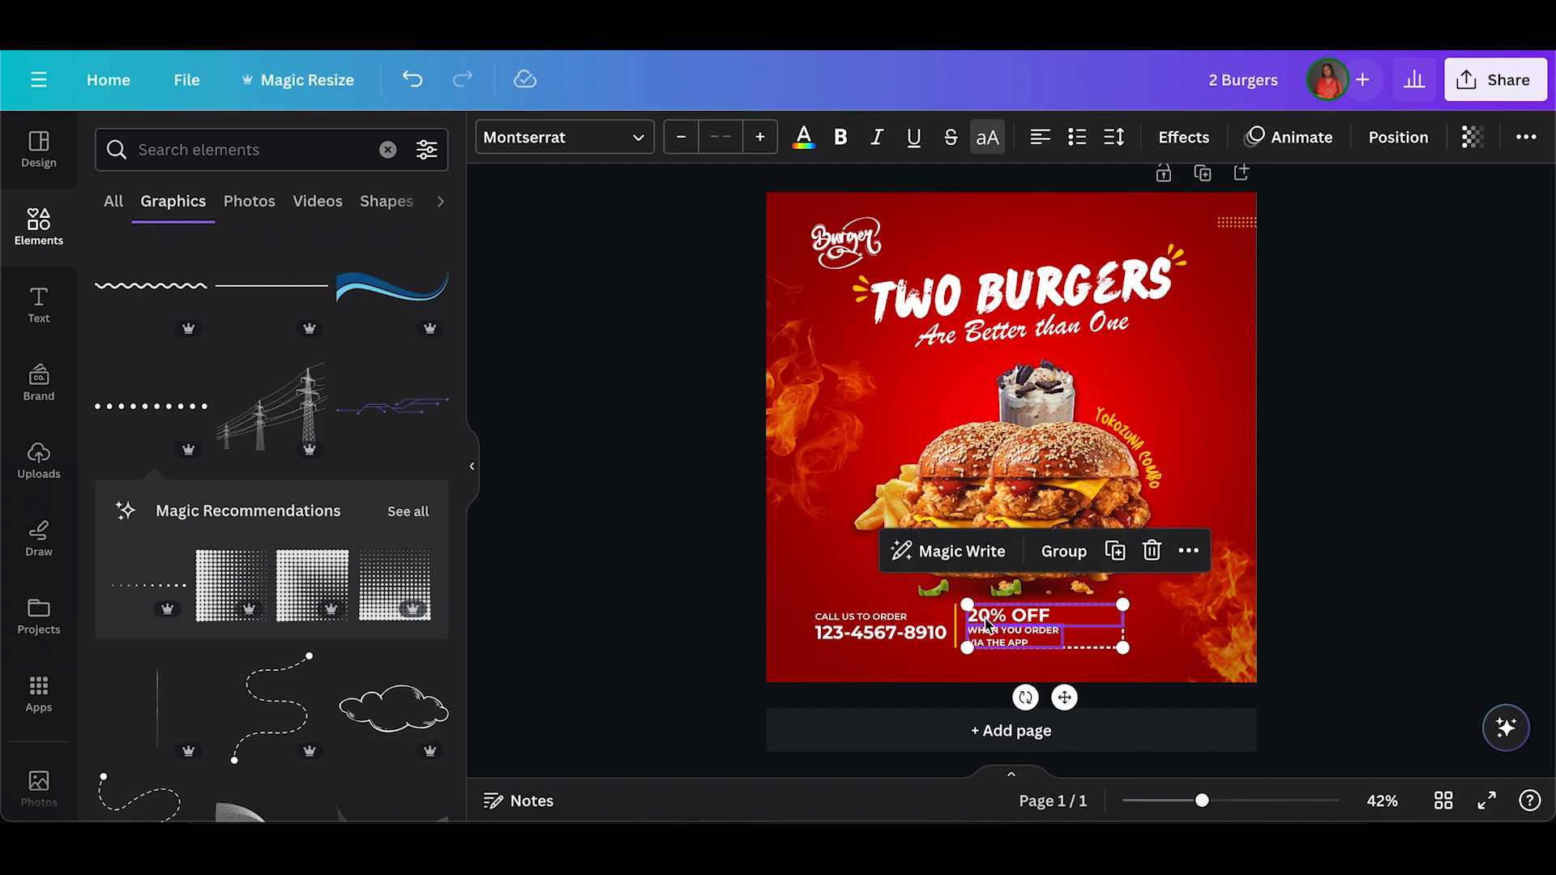
left_click(800, 596)
left_click_drag(781, 606, 1007, 640)
left_click(712, 653)
Duplicate the yellow divider line and place the copy level with the original, just right of the offer texts.
left_click(957, 637)
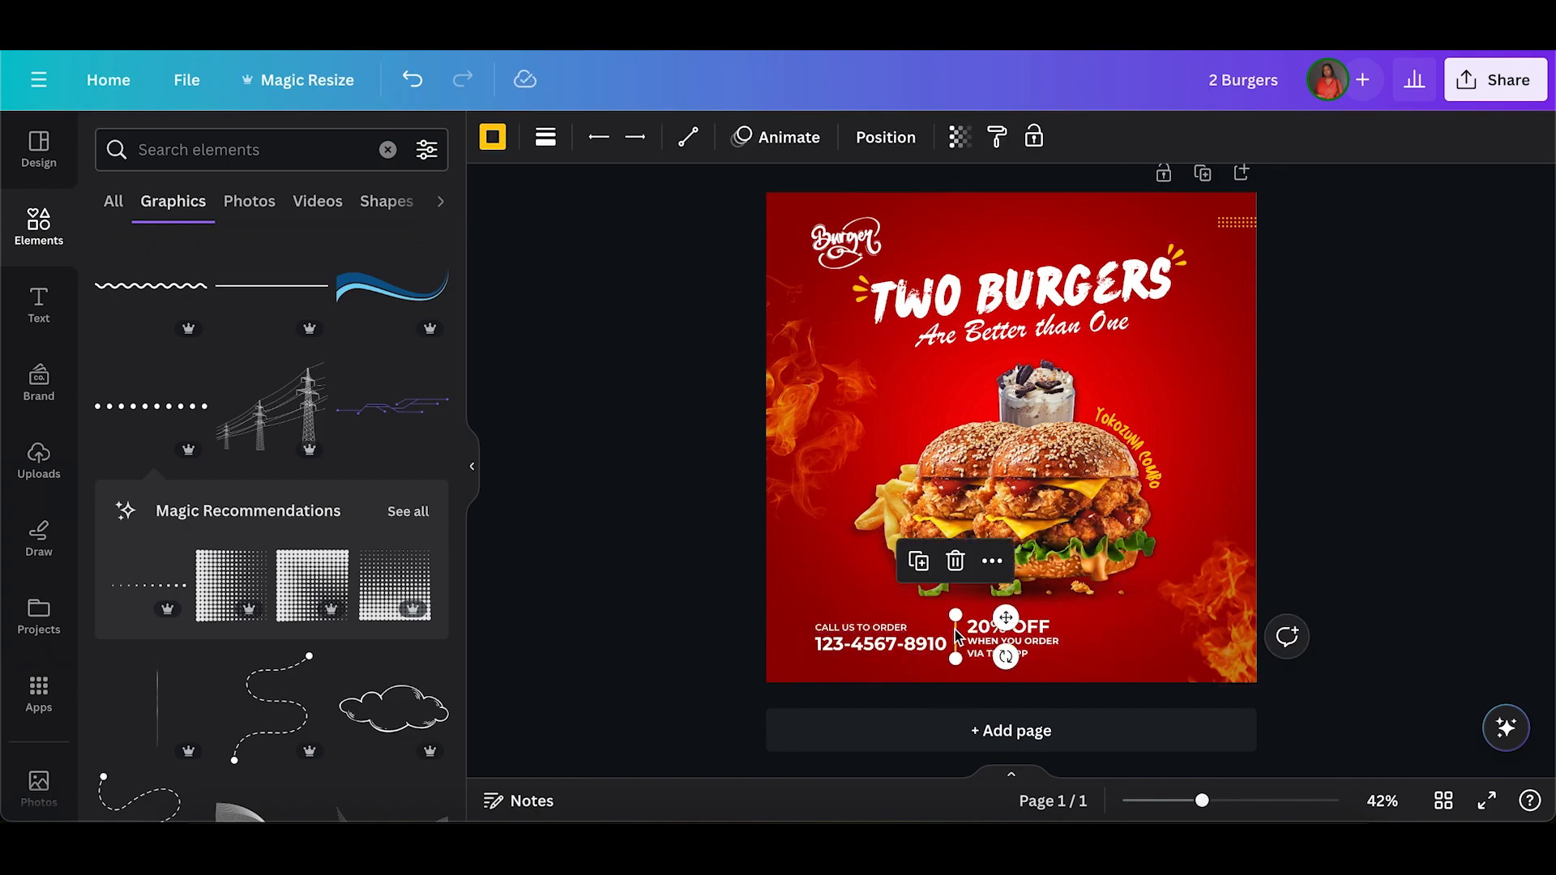
left_click(919, 561)
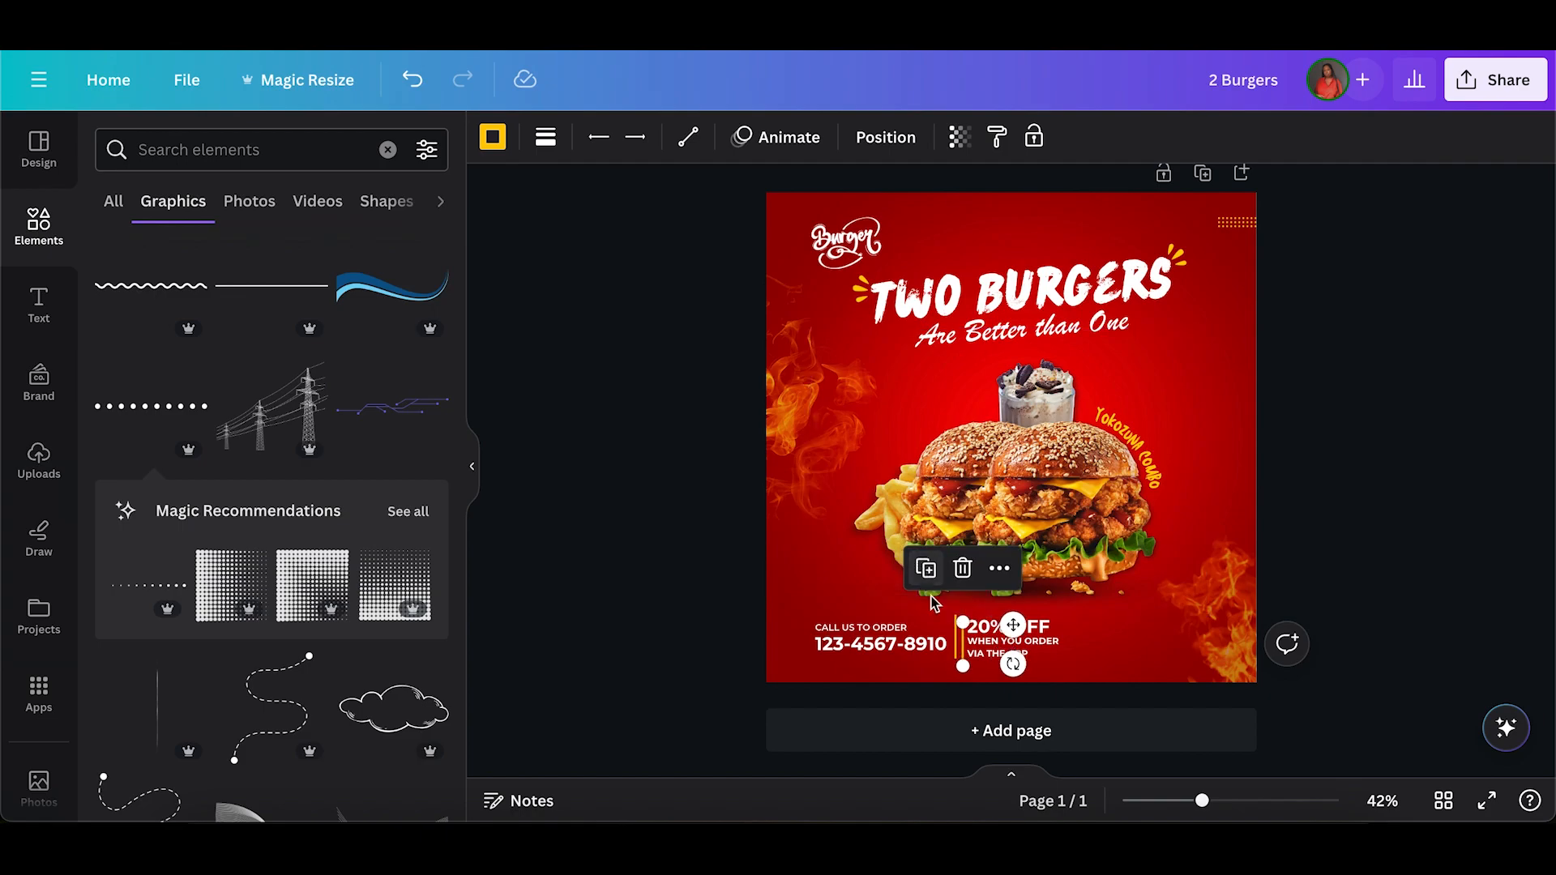
left_click_drag(1013, 625, 1117, 618)
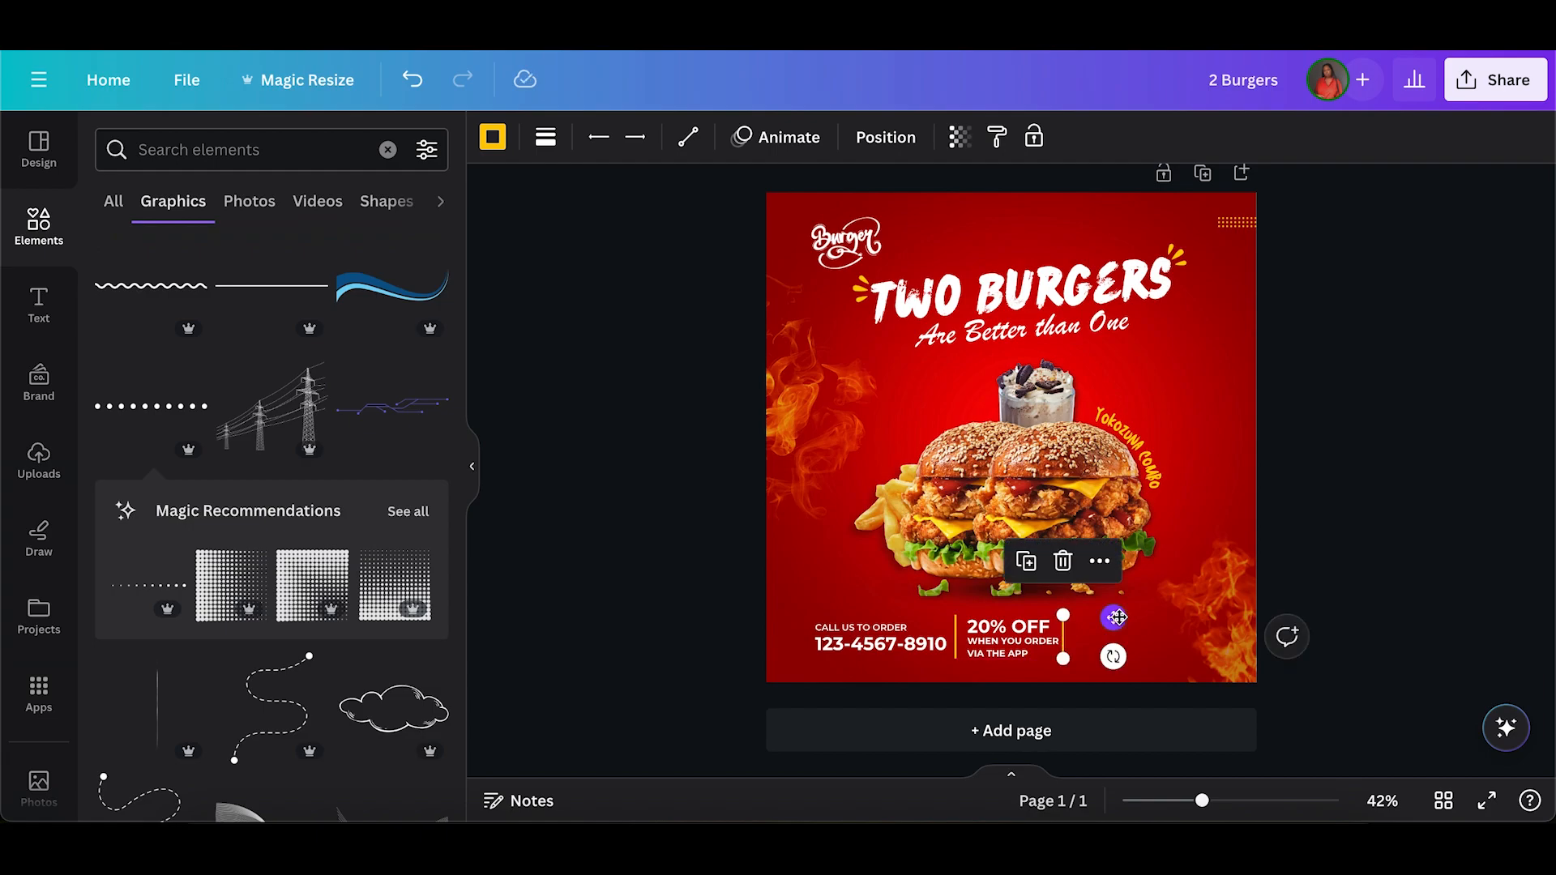
left_click(1053, 681)
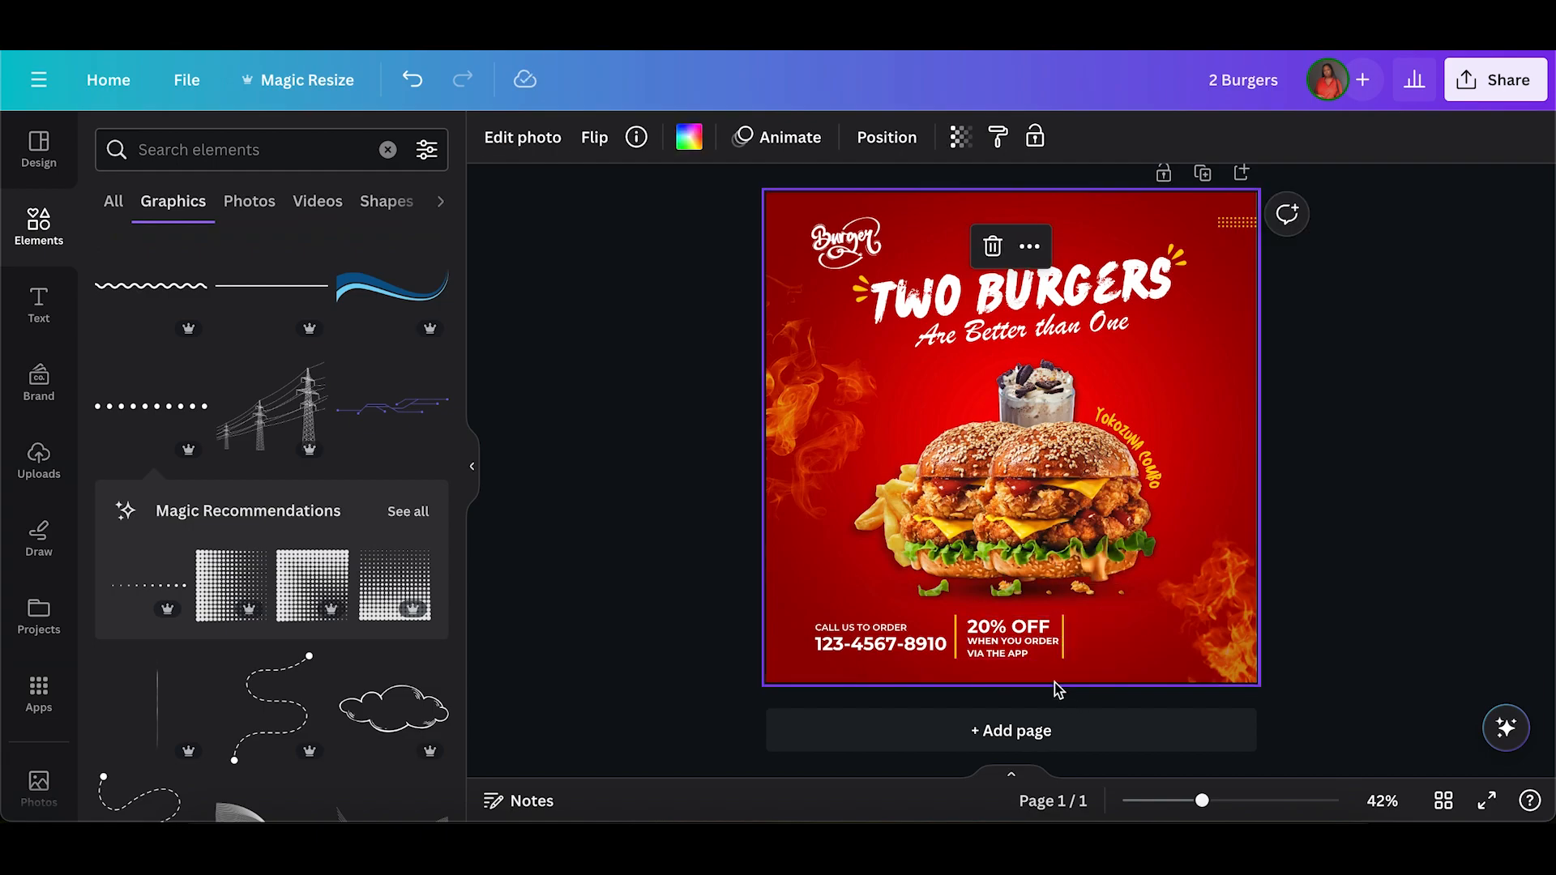
left_click(1061, 653)
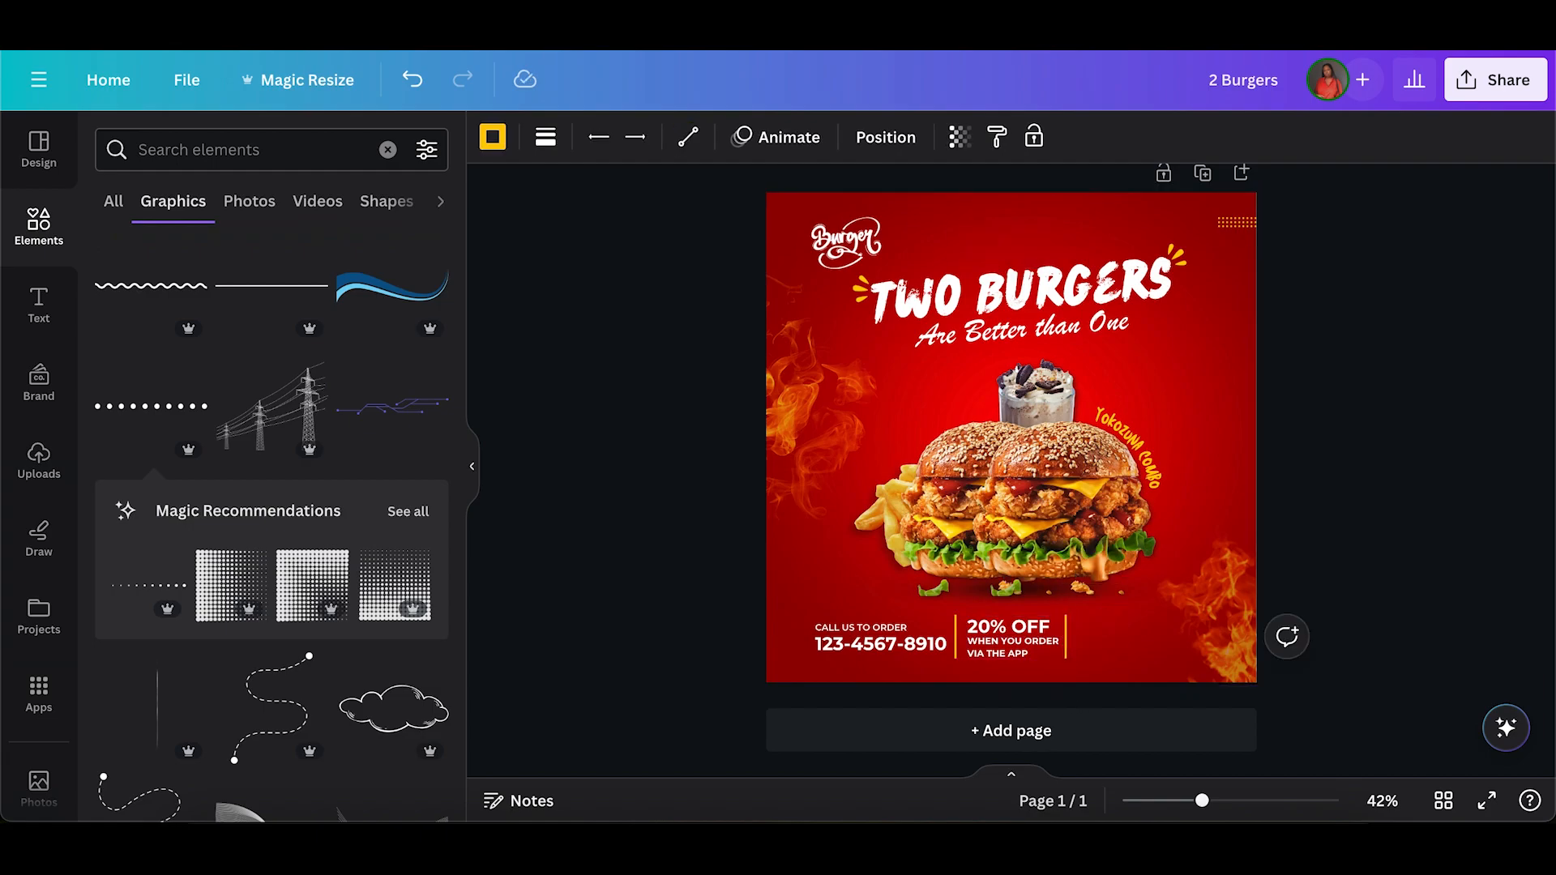
left_click(1028, 674)
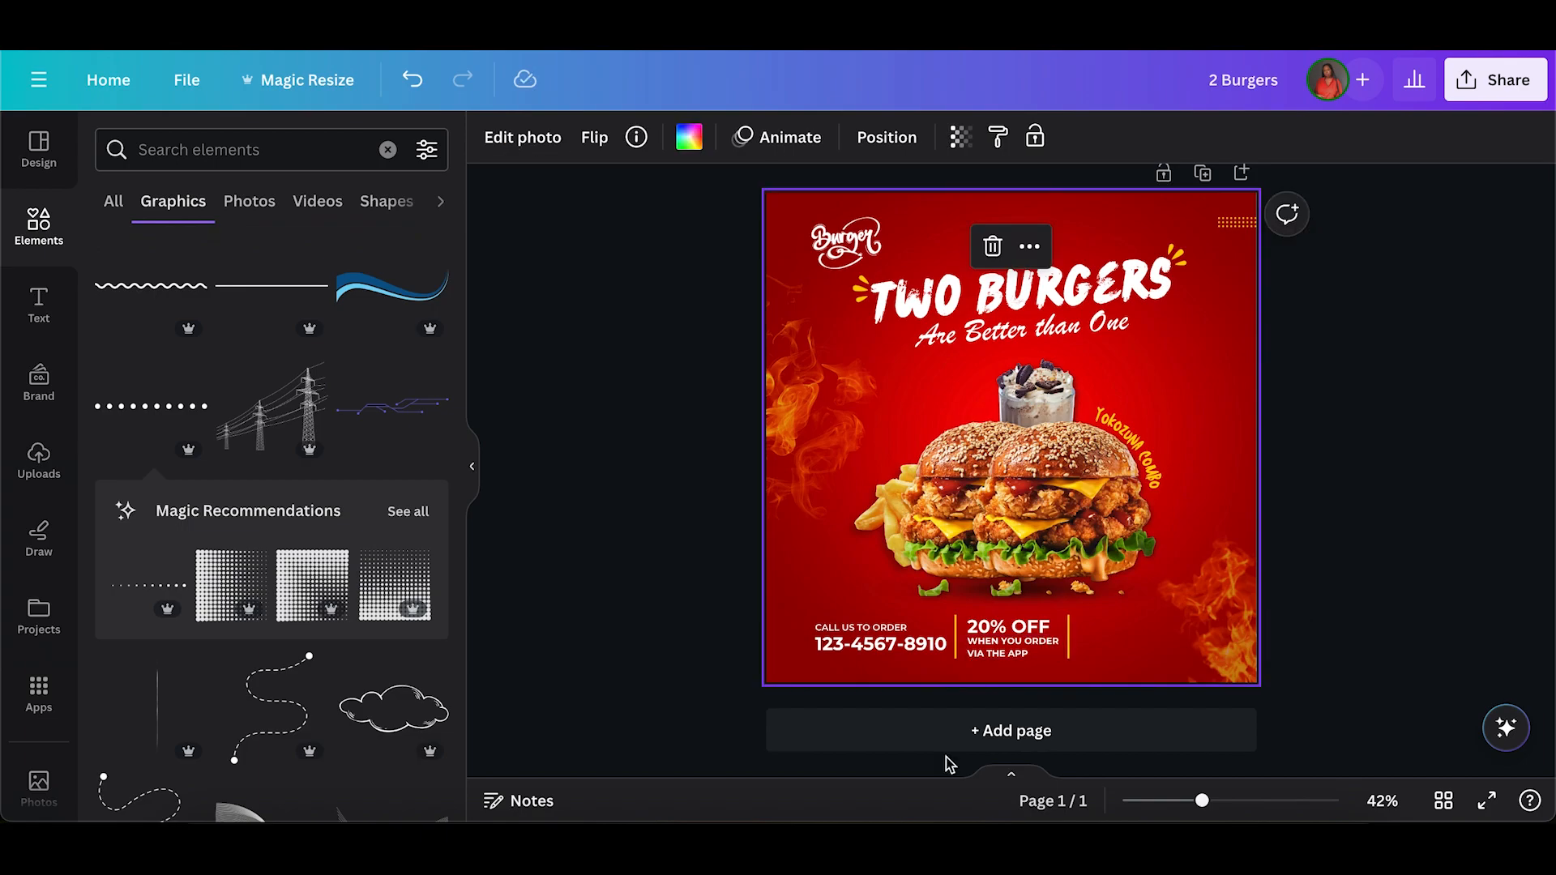
Duplicate the app-order text right of the second divider, change the copy to "LAGOS, NIGERIA" and centre it vertically beside the divider.
left_click(1000, 653)
left_click(1061, 590)
left_click_drag(1041, 715, 1144, 696)
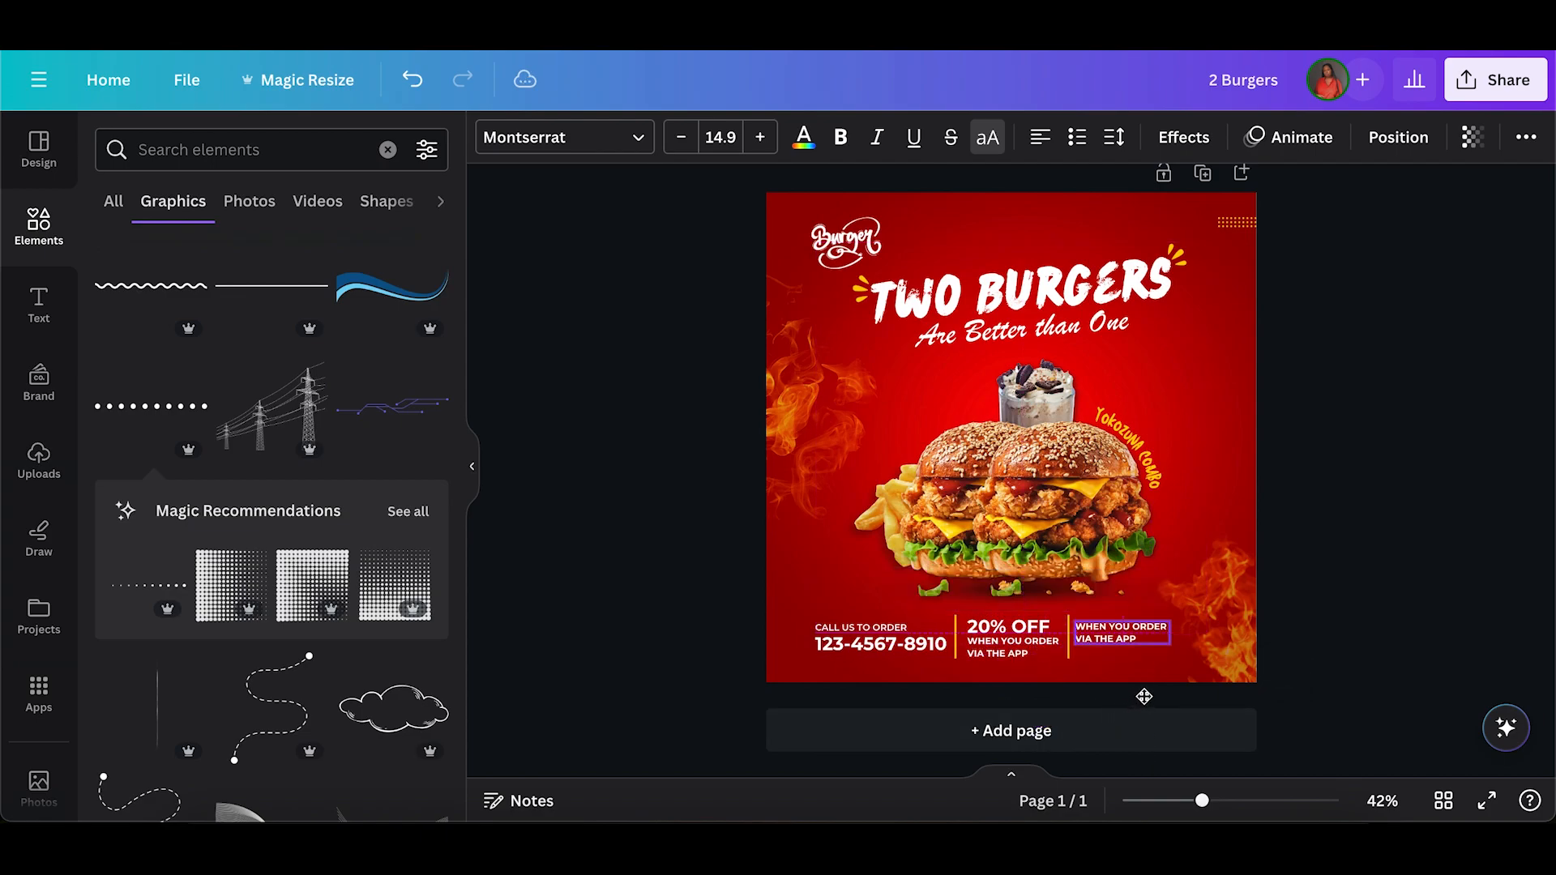
double_click(1107, 637)
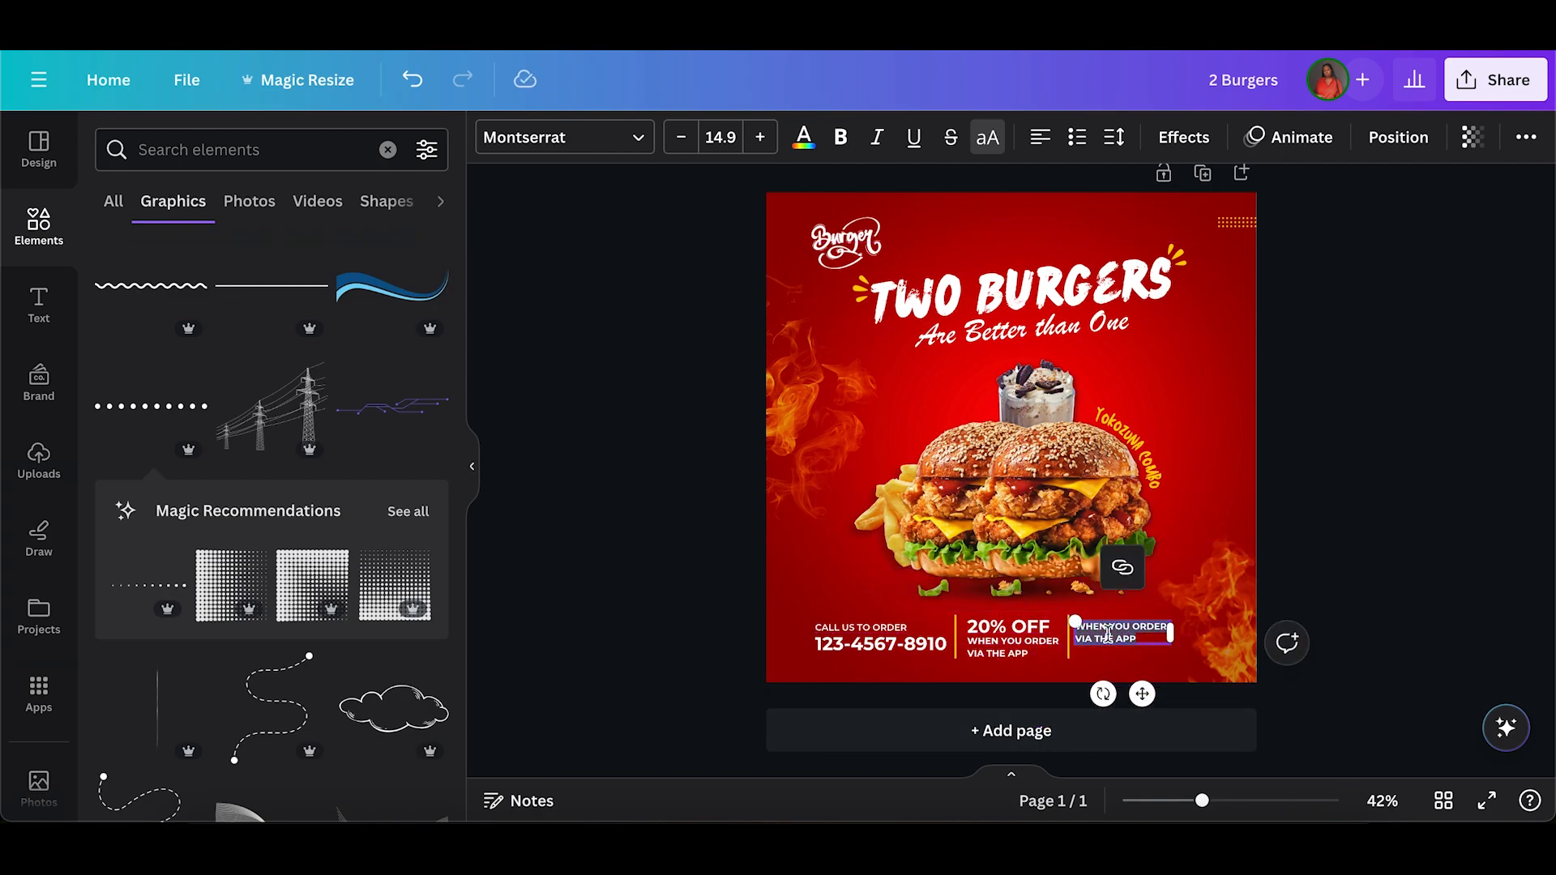
type("2")
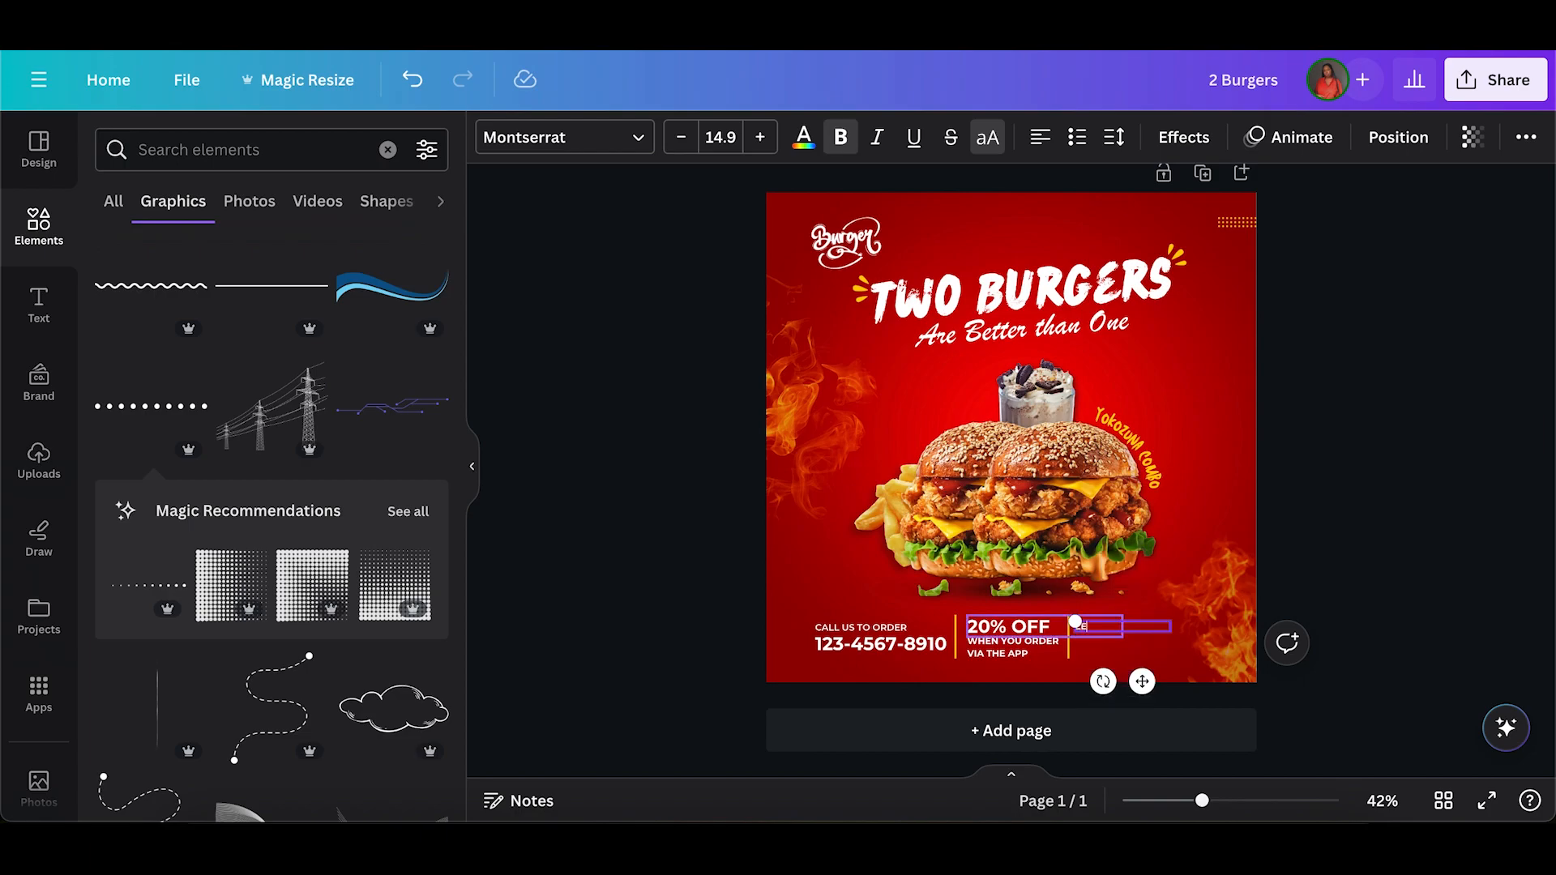
key("BackSpace")
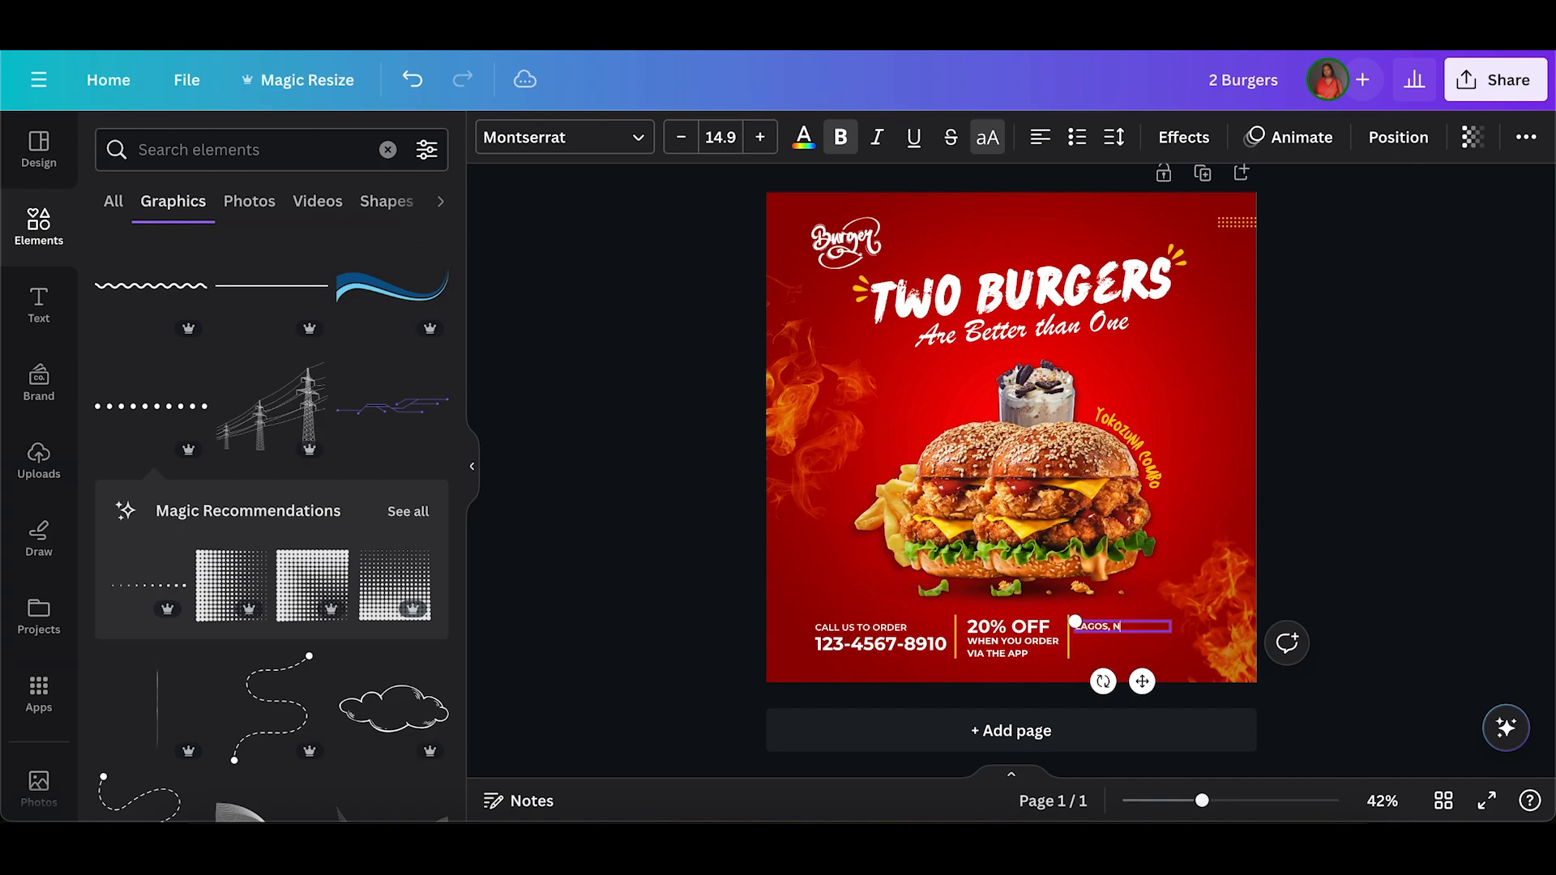
left_click_drag(1142, 681, 1142, 702)
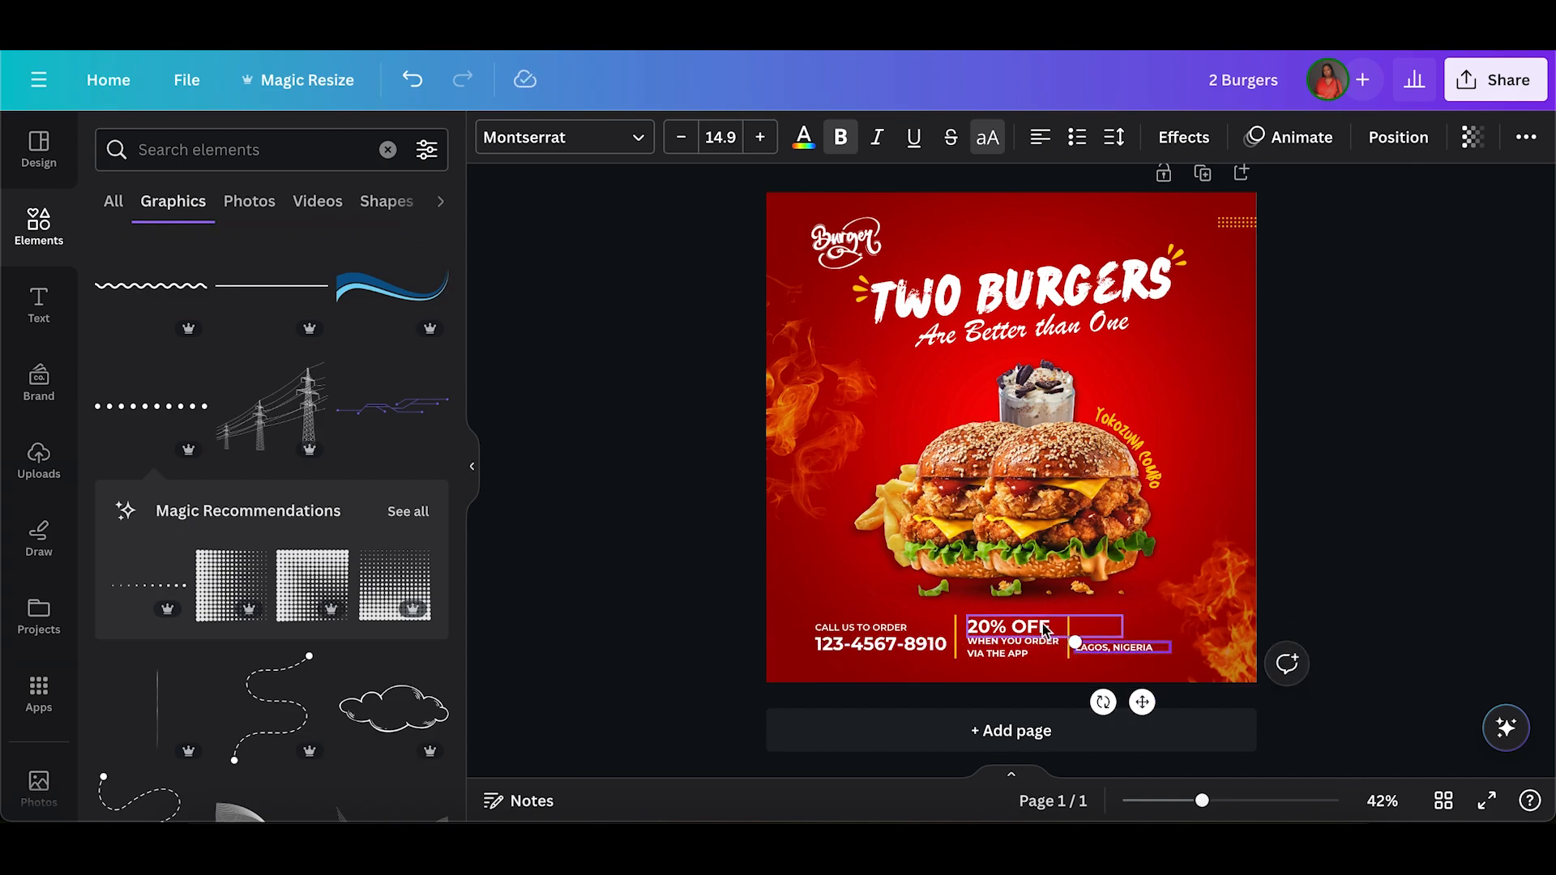
left_click_drag(1145, 693, 1146, 689)
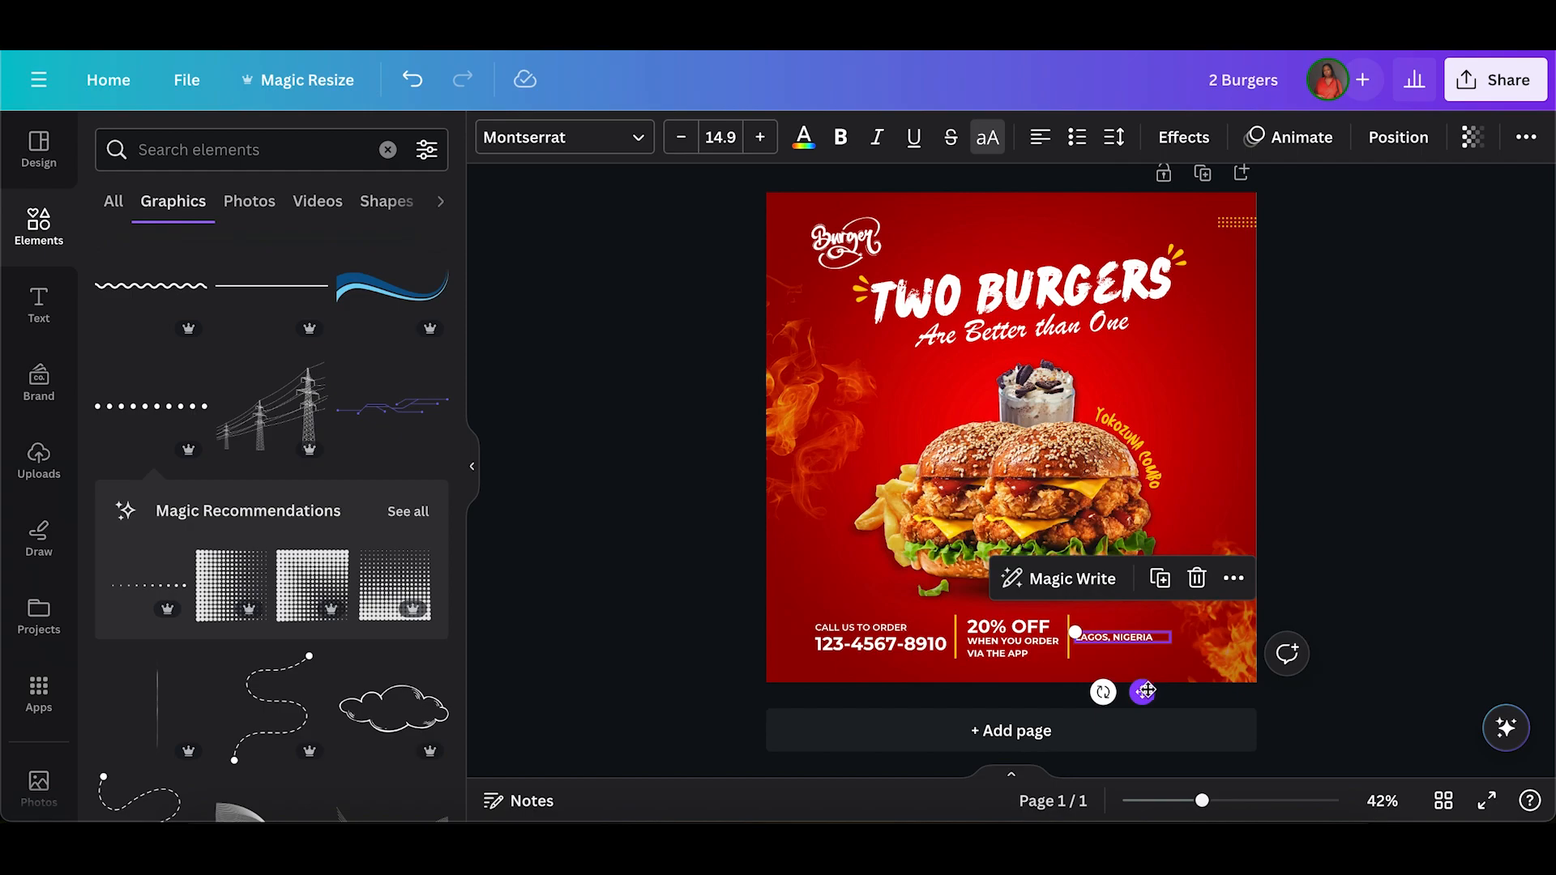
Group the "CALL US TO ORDER" text with the phone number below it.
left_click(757, 608)
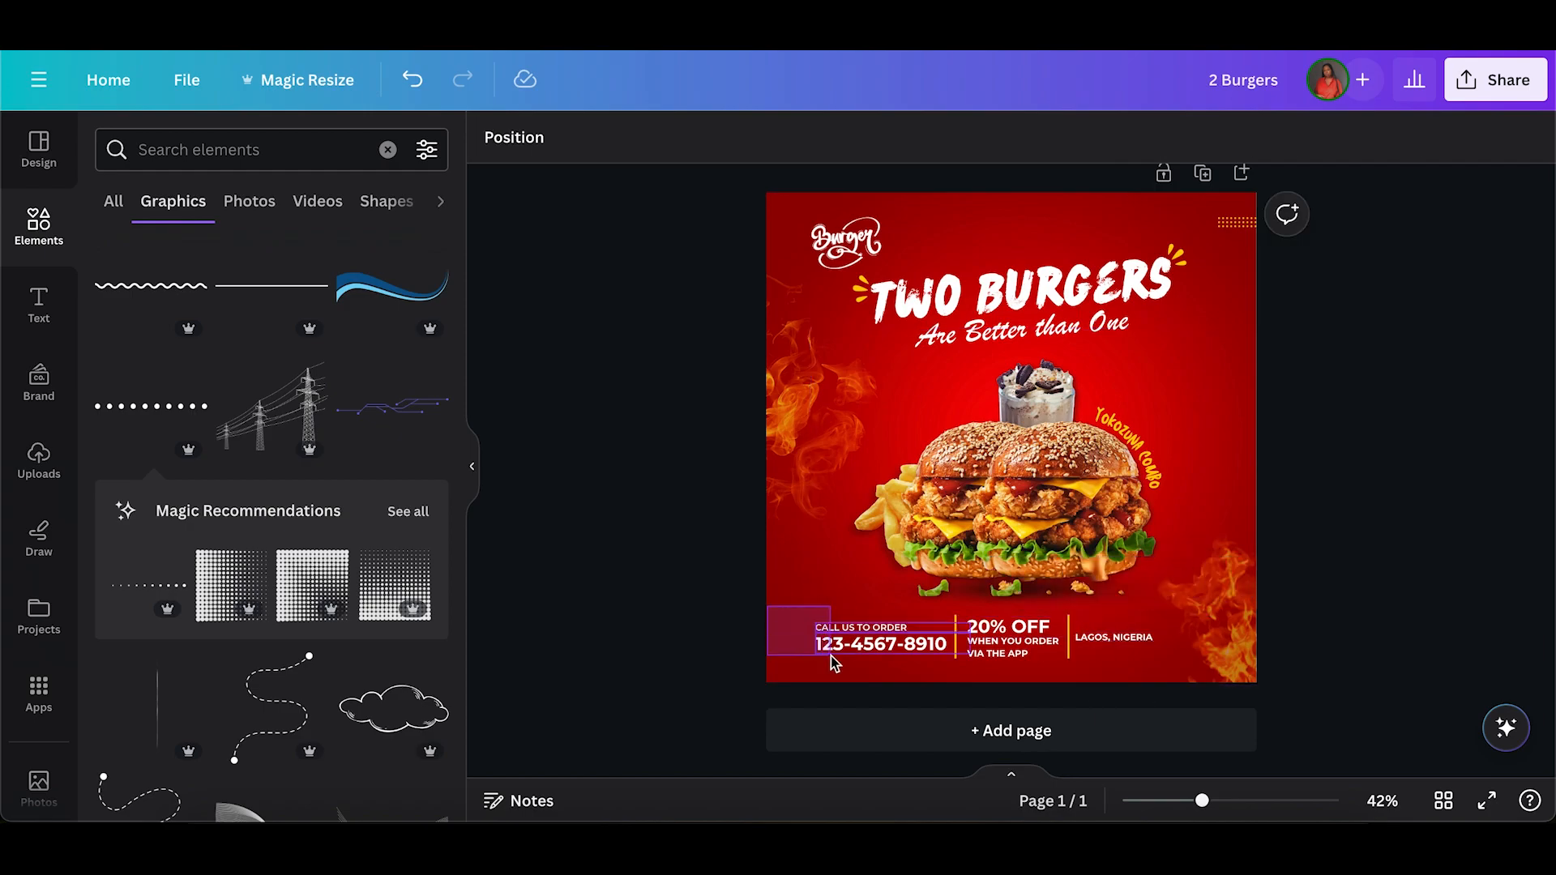
left_click_drag(835, 663, 834, 662)
left_click(923, 570)
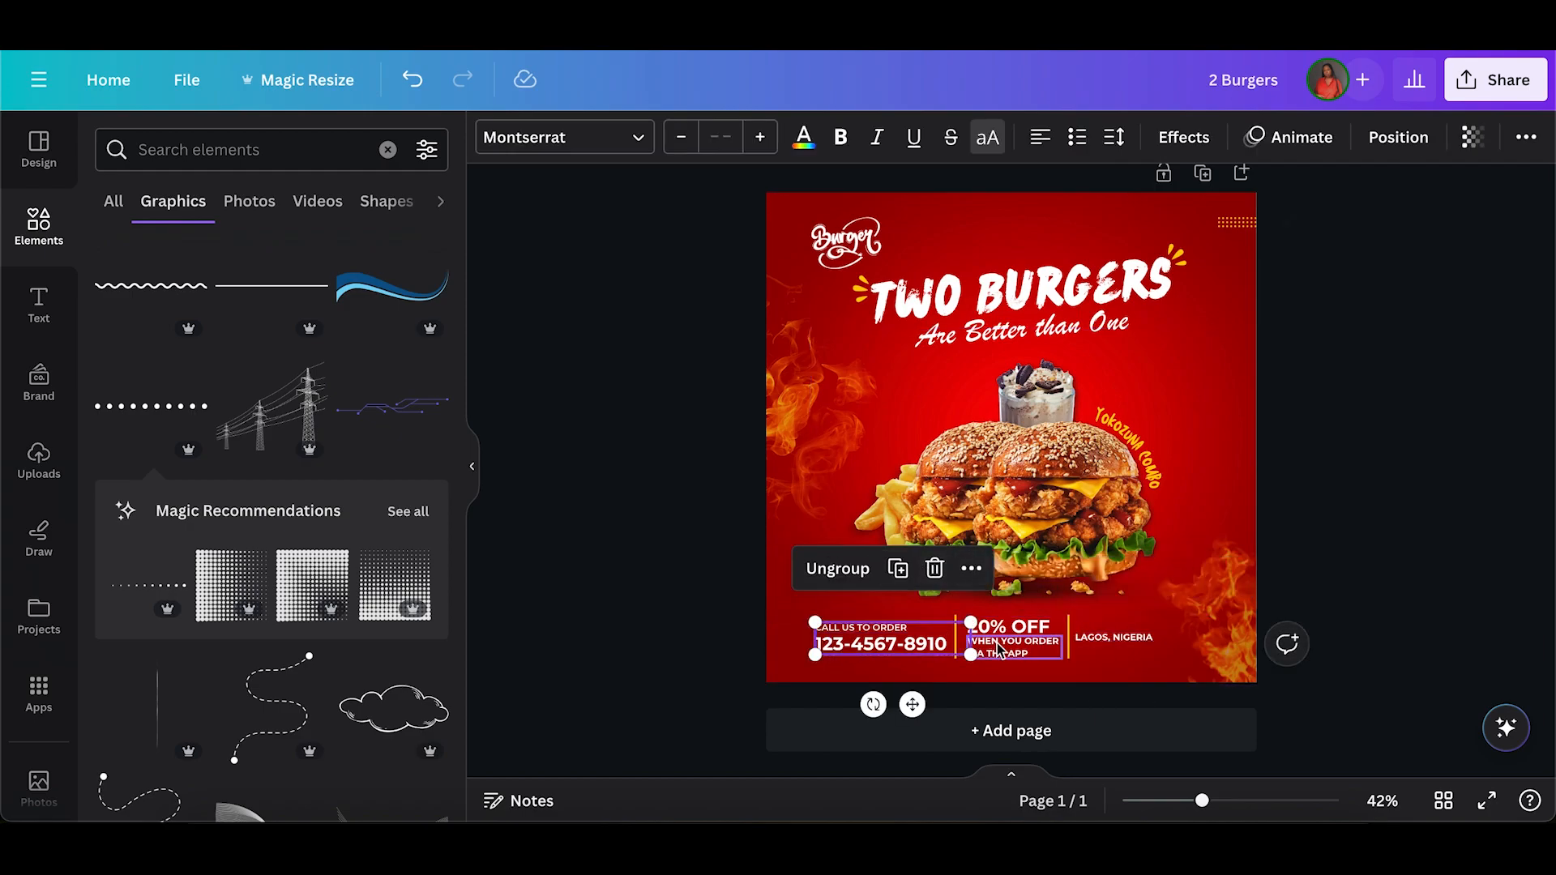
left_click(1009, 648)
left_click_drag(995, 678, 989, 621)
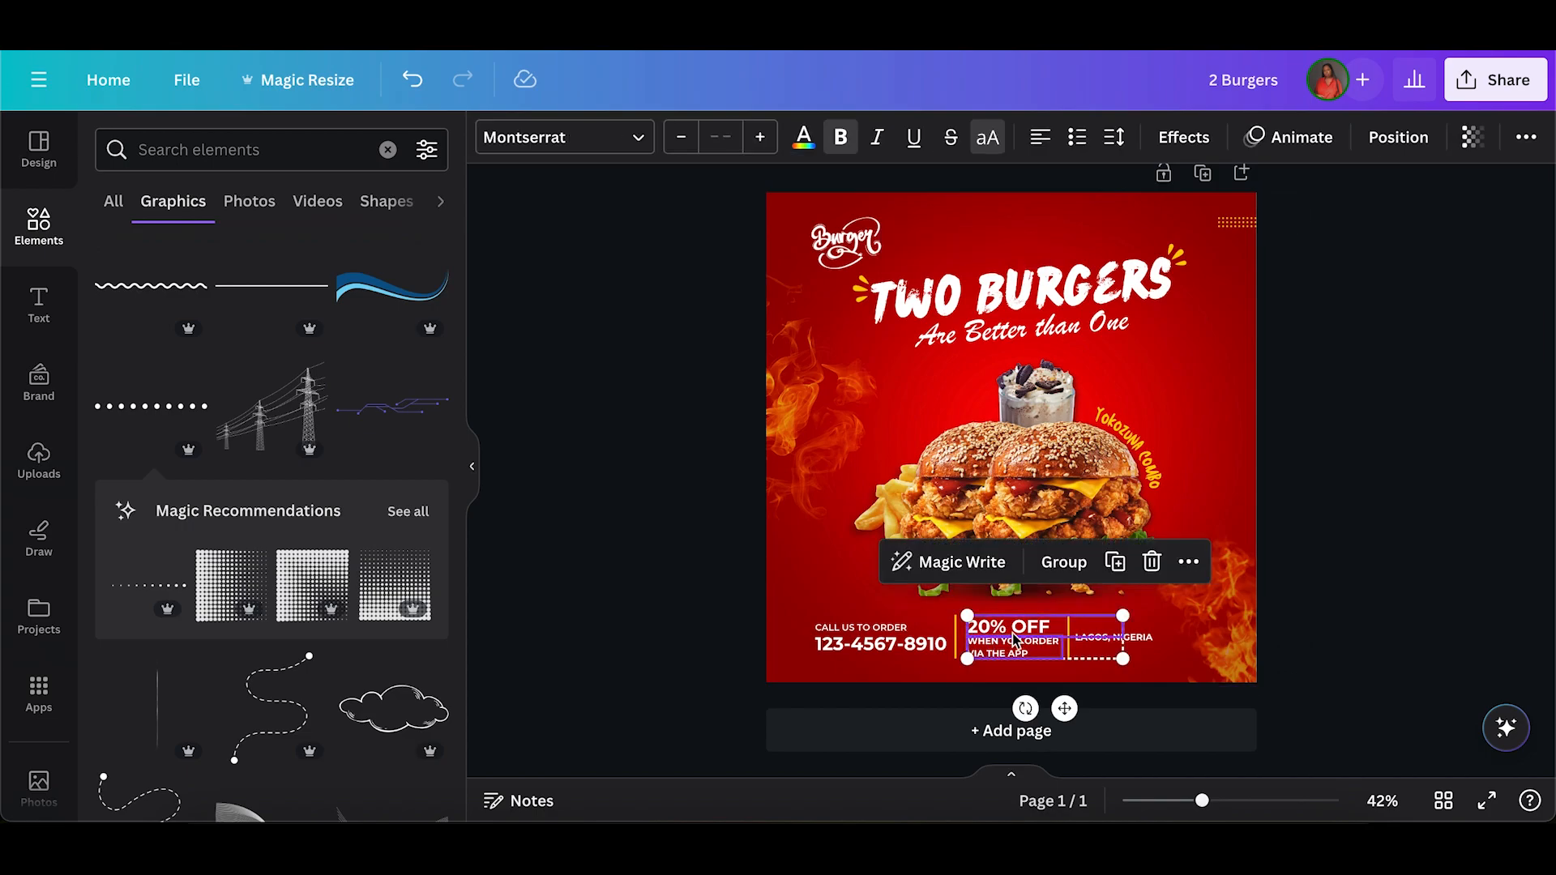
left_click(878, 717)
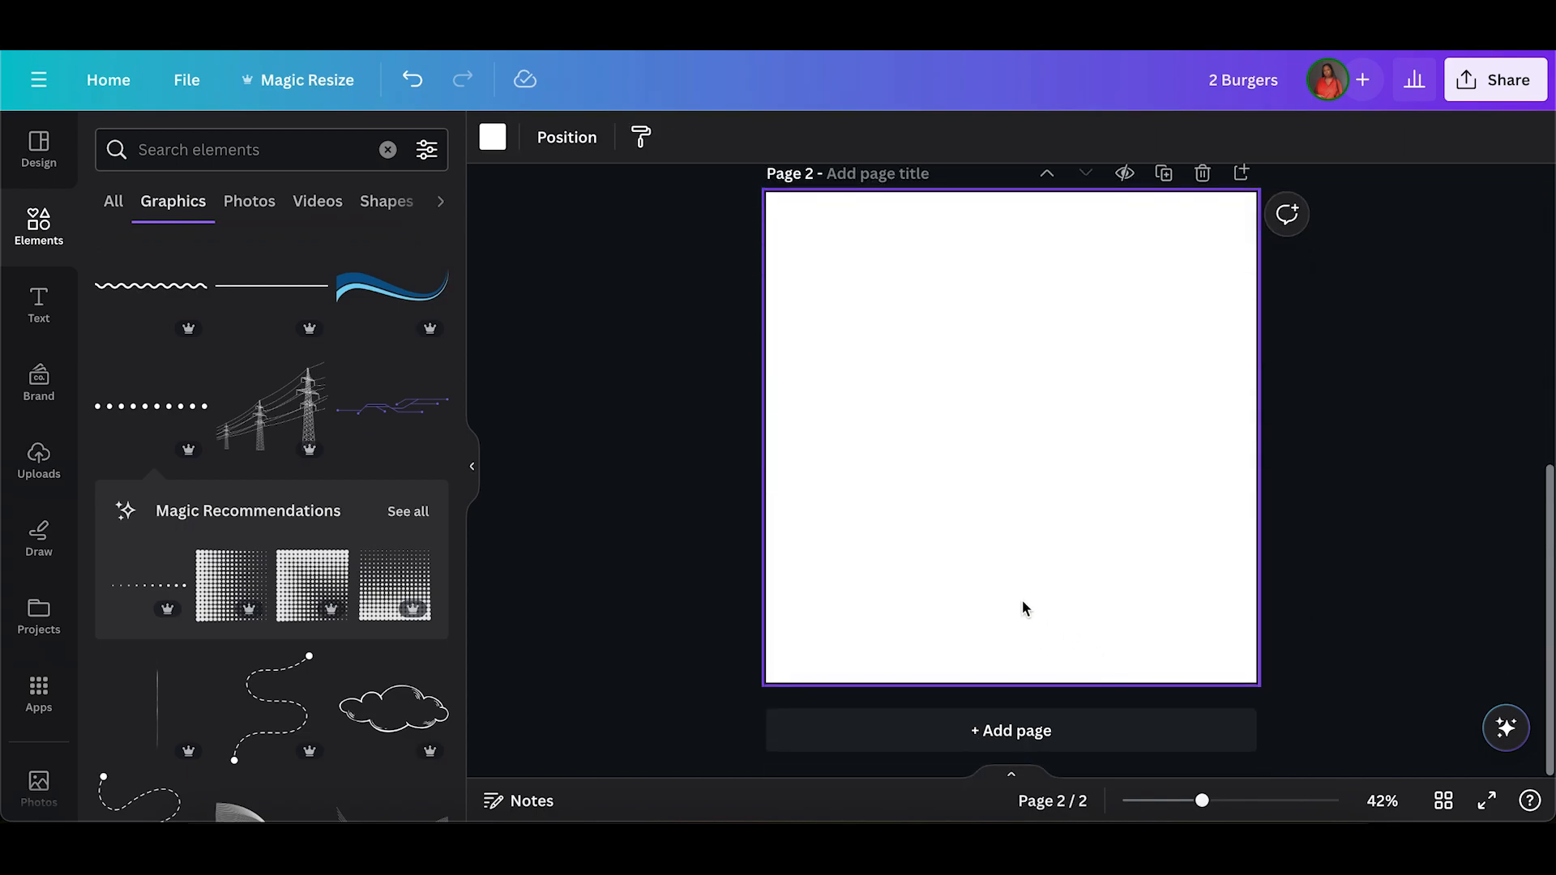
left_click(1203, 173)
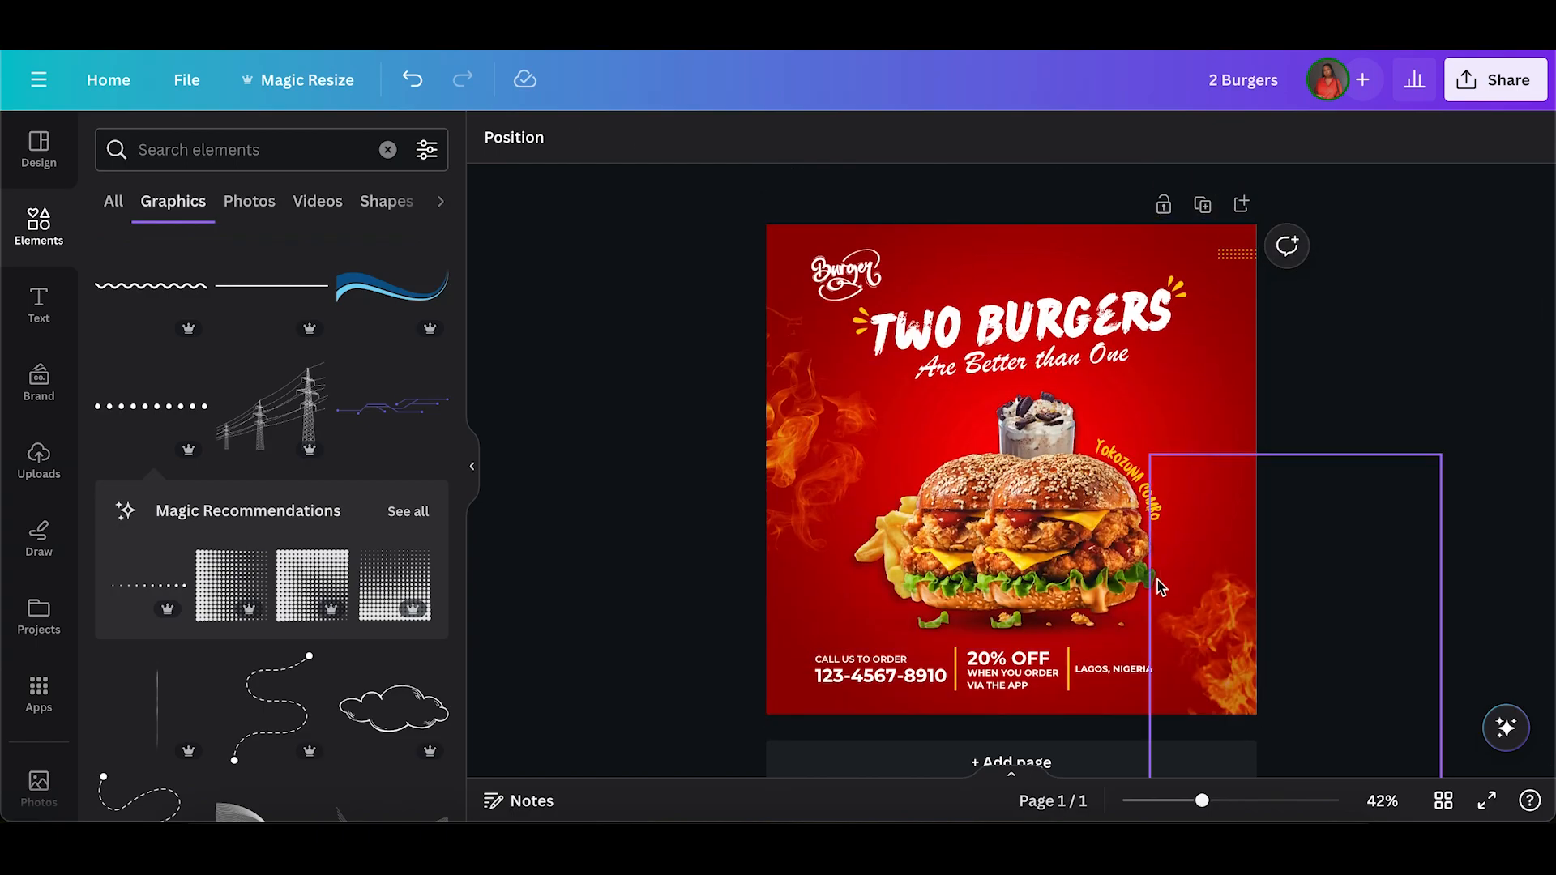
Group the "20% OFF" text with the "WHEN YOU ORDER VIA THE APP" text.
left_click(855, 660)
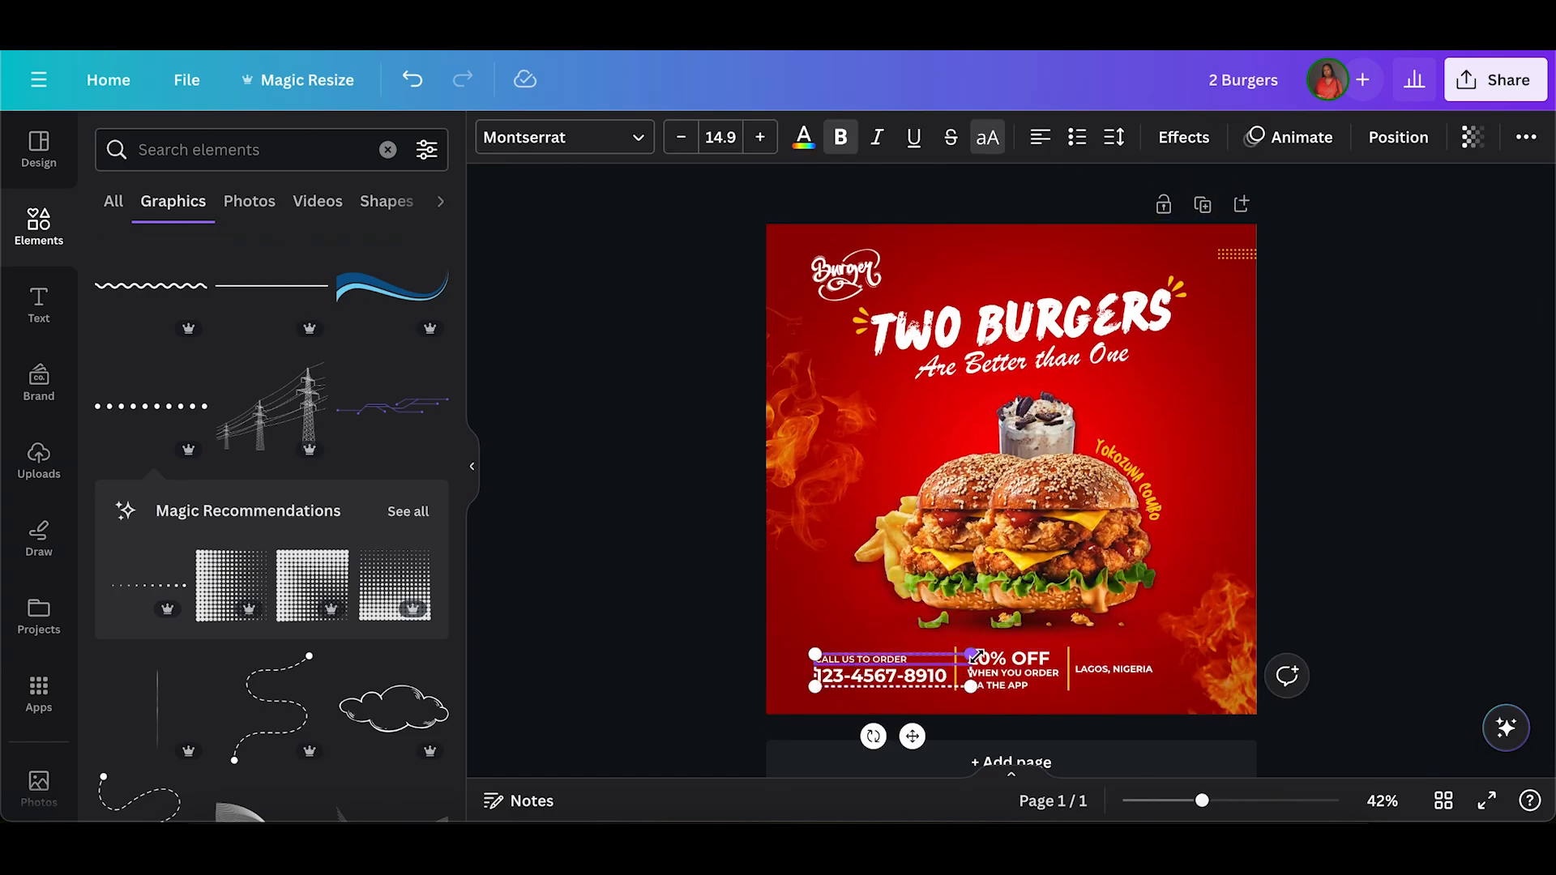
left_click(1001, 665, "shift")
left_click(793, 665)
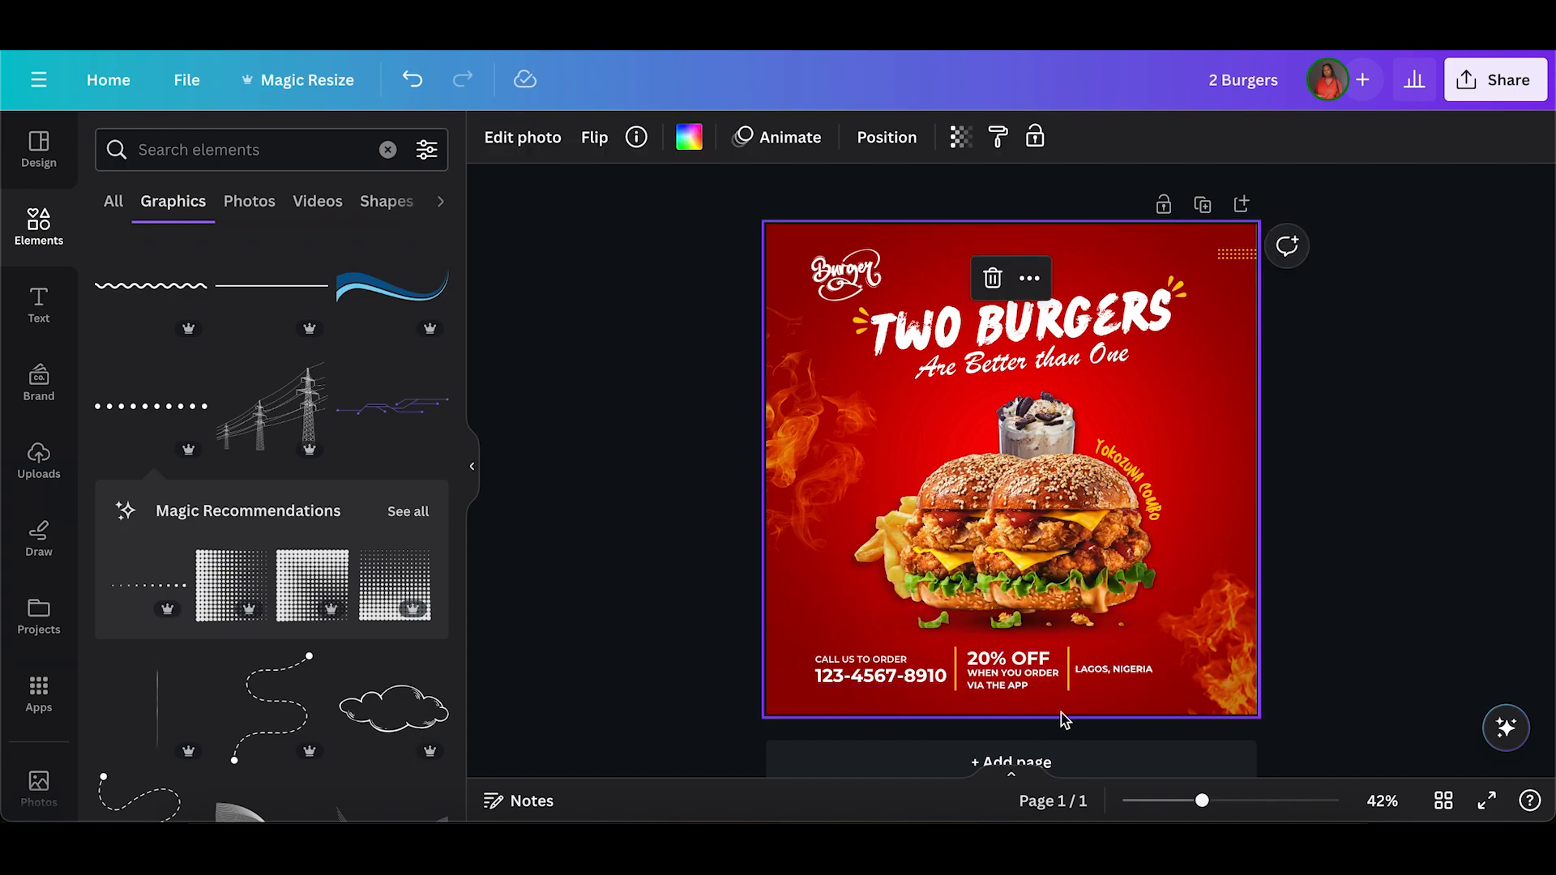
left_click(1015, 669)
left_click(1062, 593)
Align the call-to-order group, the offer group and the "LAGOS, NIGERIA" text to each other by their vertical middle.
left_click(864, 680)
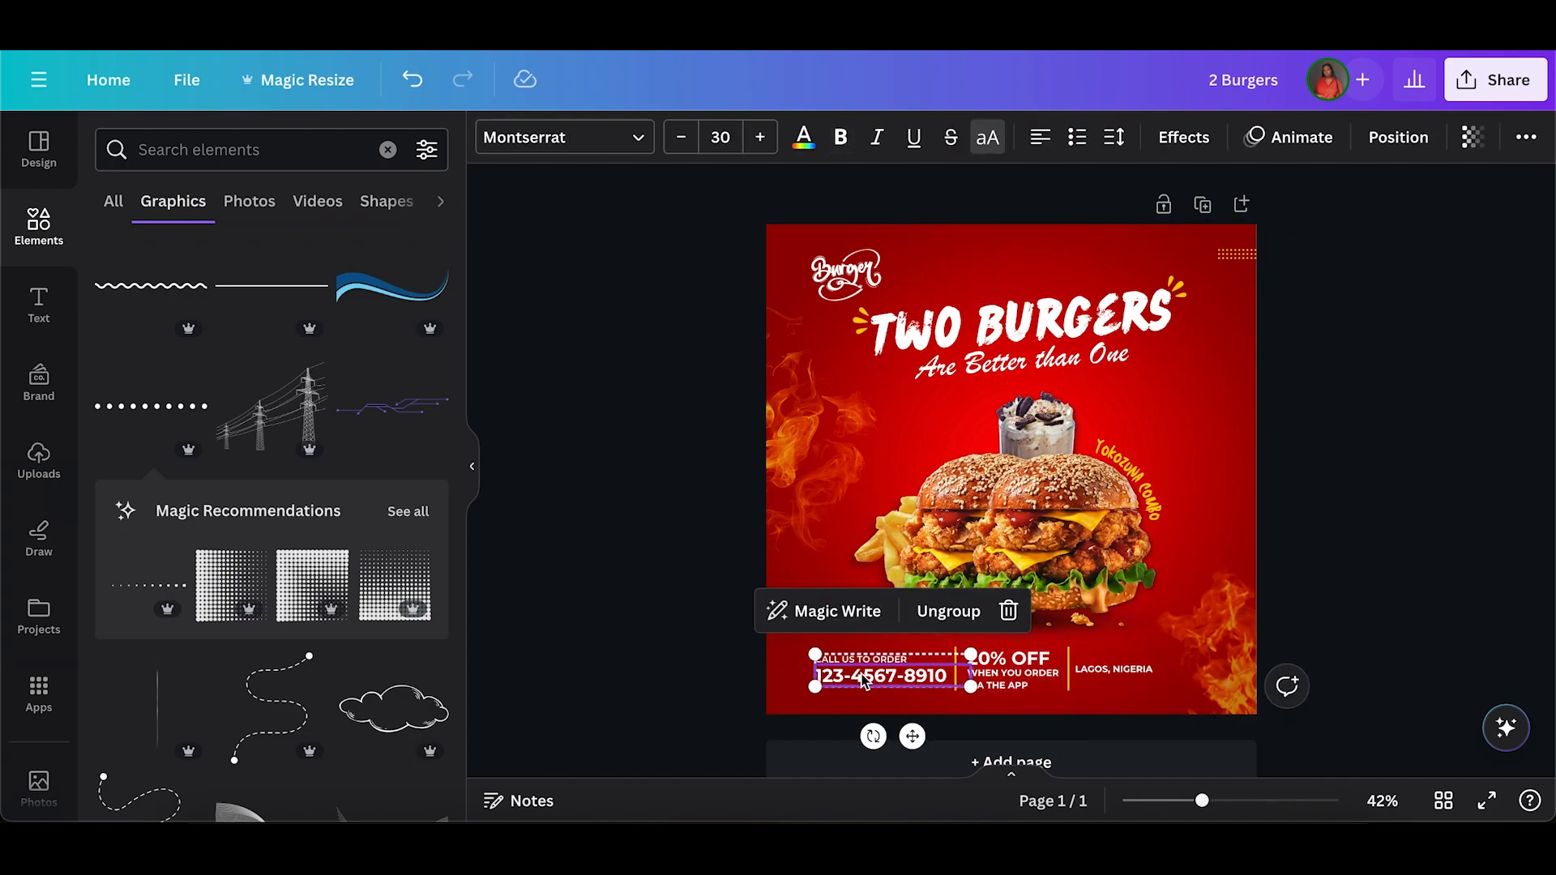
left_click(1002, 677, "shift")
left_click(1145, 672, "shift")
right_click(1145, 673)
mouse_move(1142, 502)
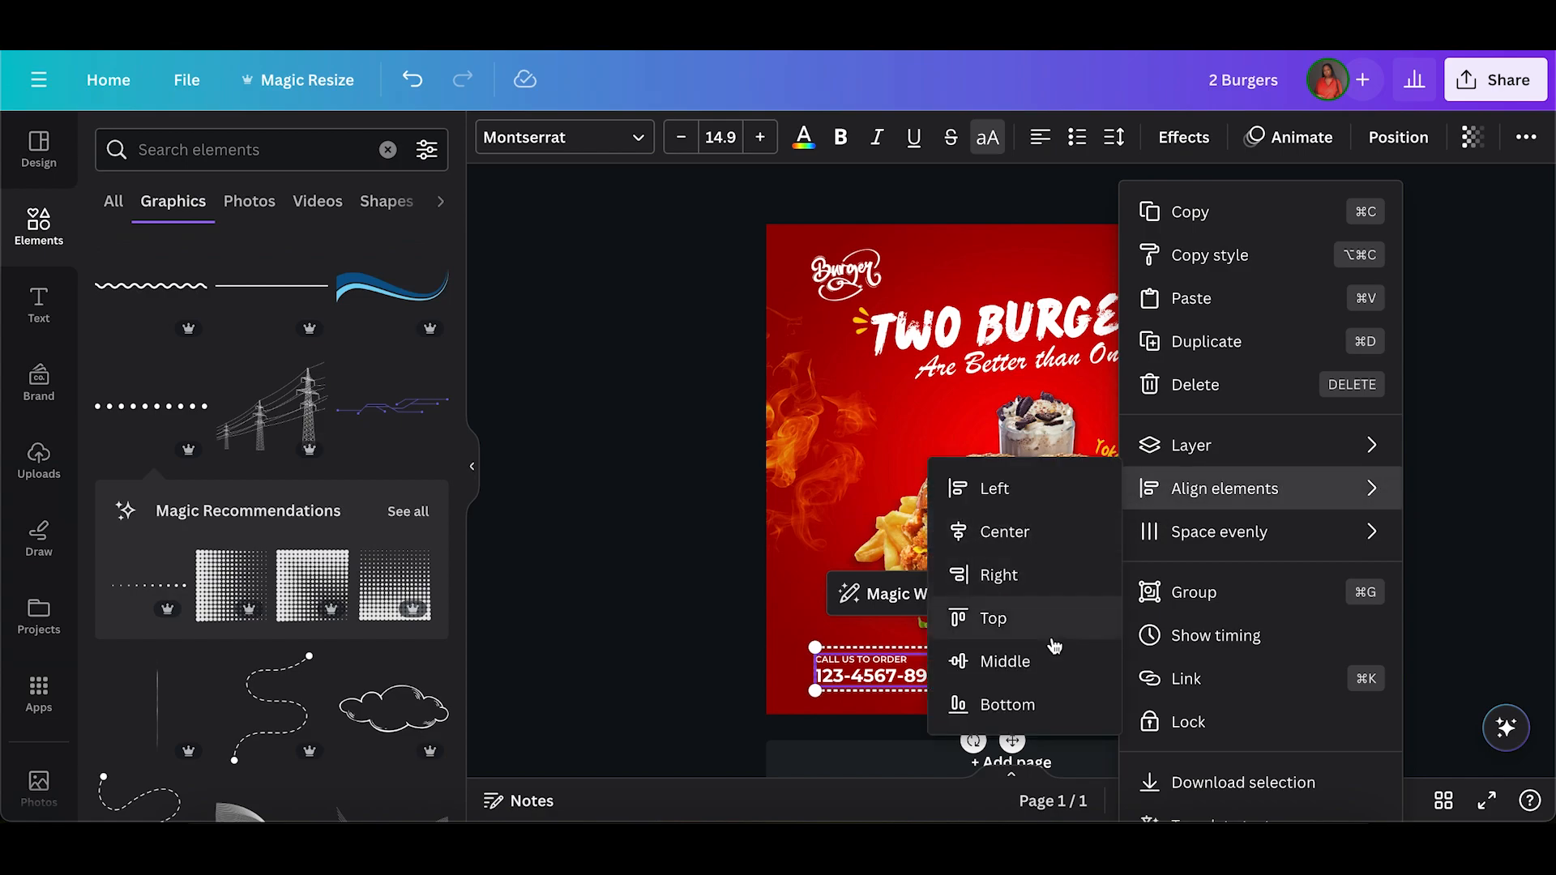
left_click(1043, 663)
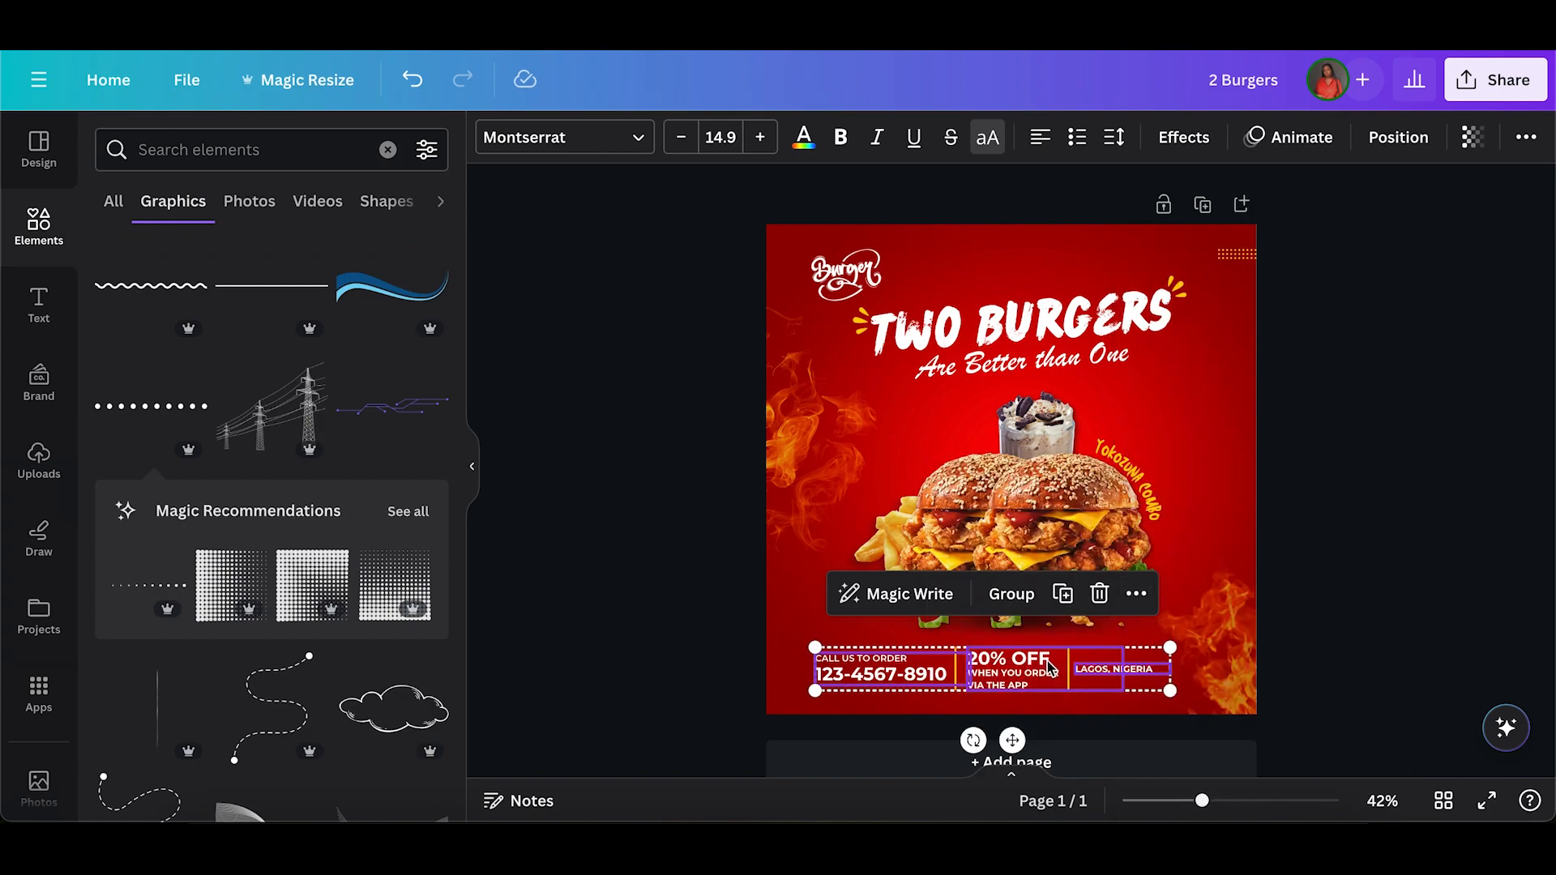
Try to space the contact group, the offer group and the location text evenly horizontally.
left_click(1134, 596)
mouse_move(1170, 532)
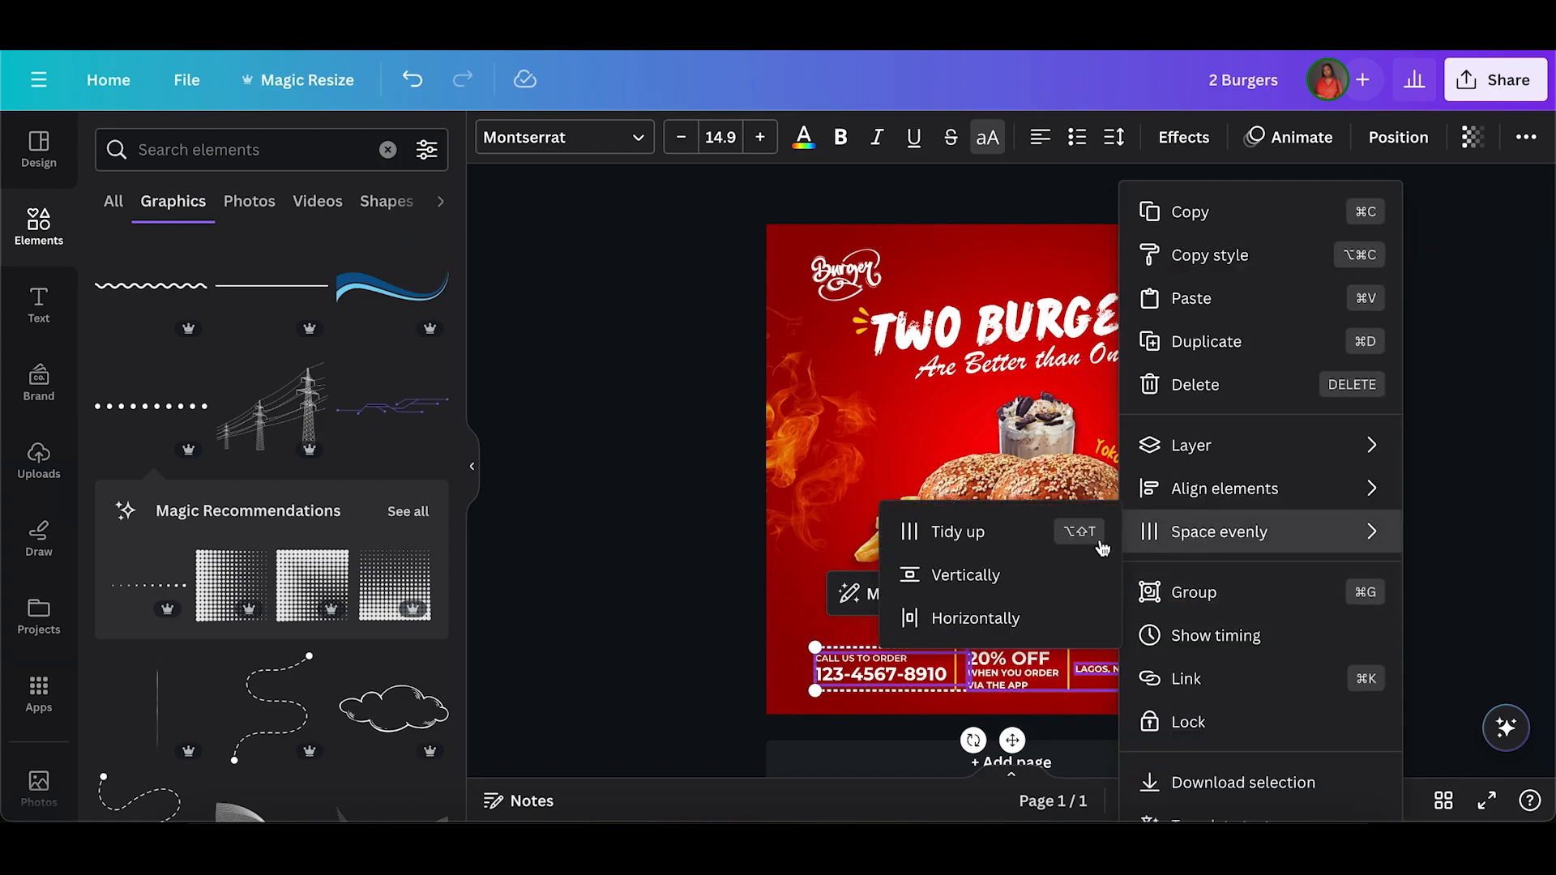
left_click(999, 617)
Shift the contact group, the first yellow divider and the offer group slightly left to even out their gaps.
left_click(957, 652)
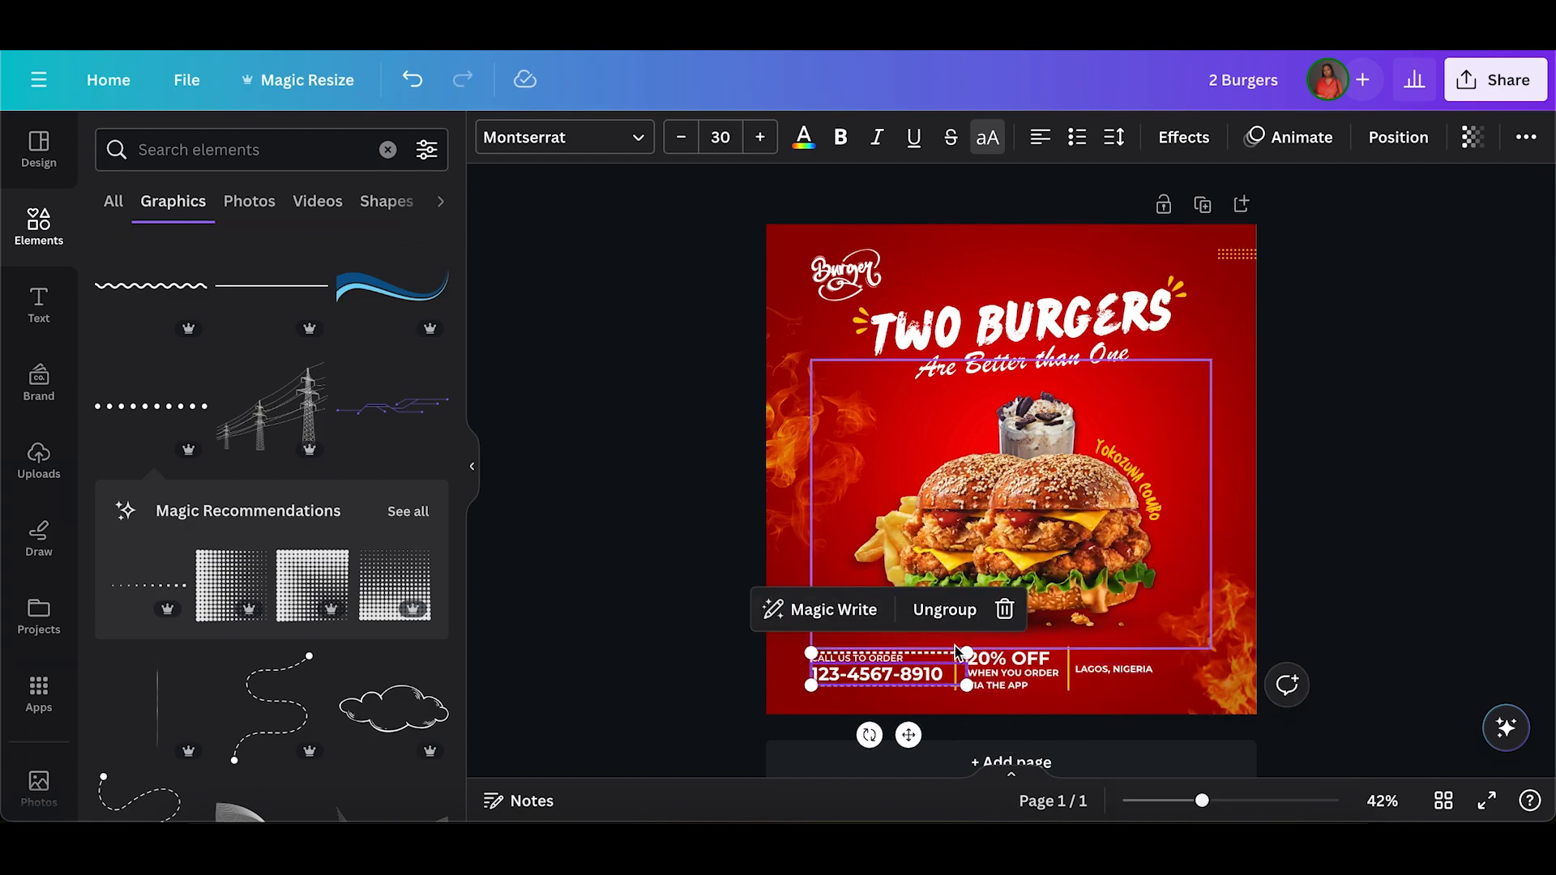
left_click(719, 659)
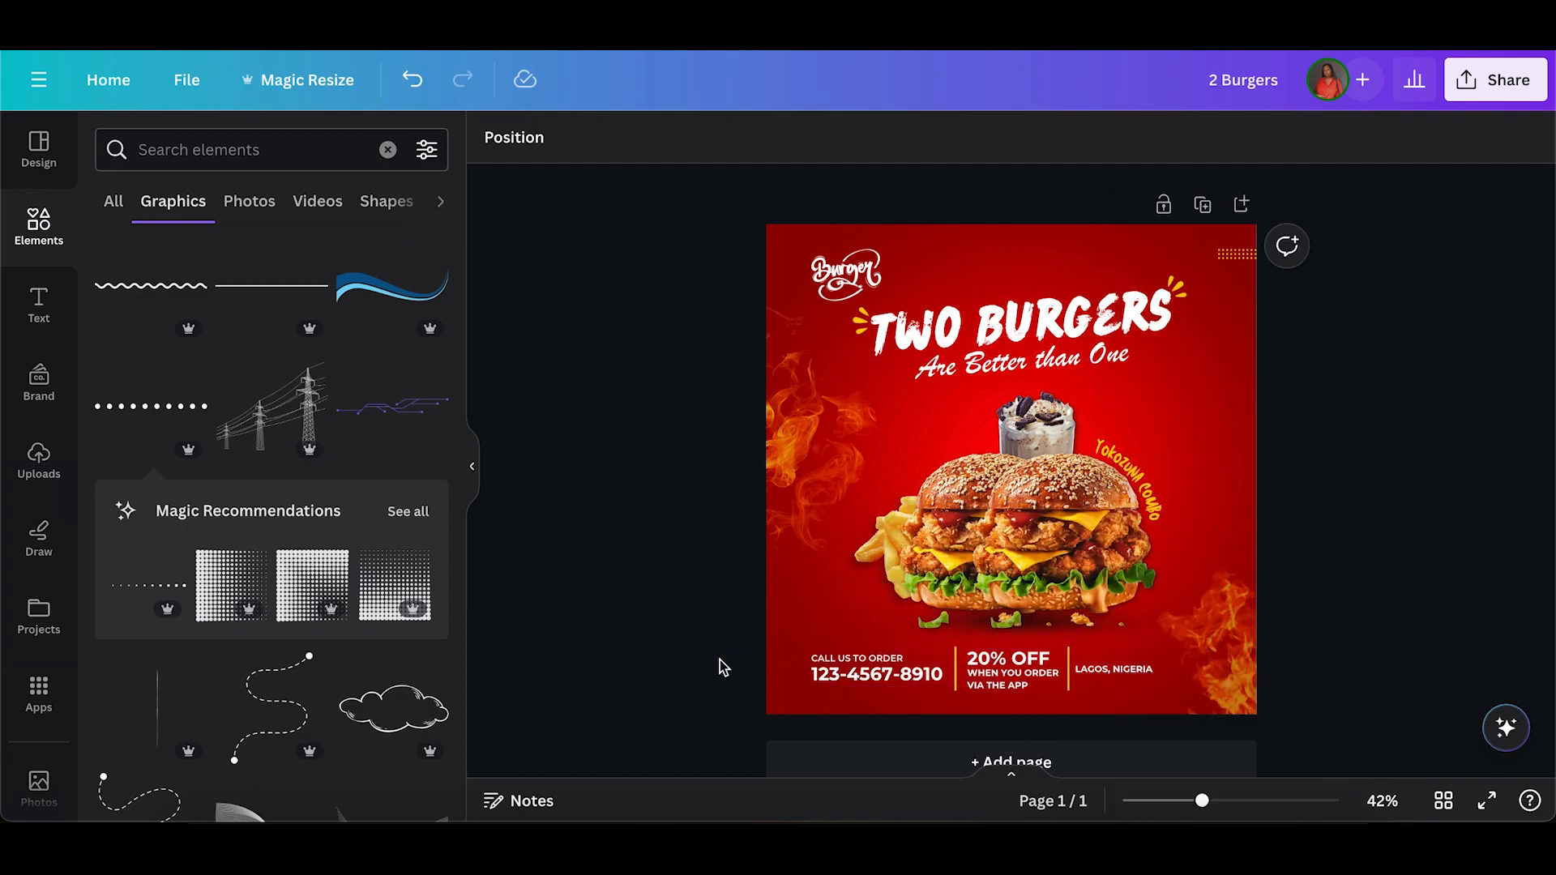
left_click(952, 688)
left_click(983, 680)
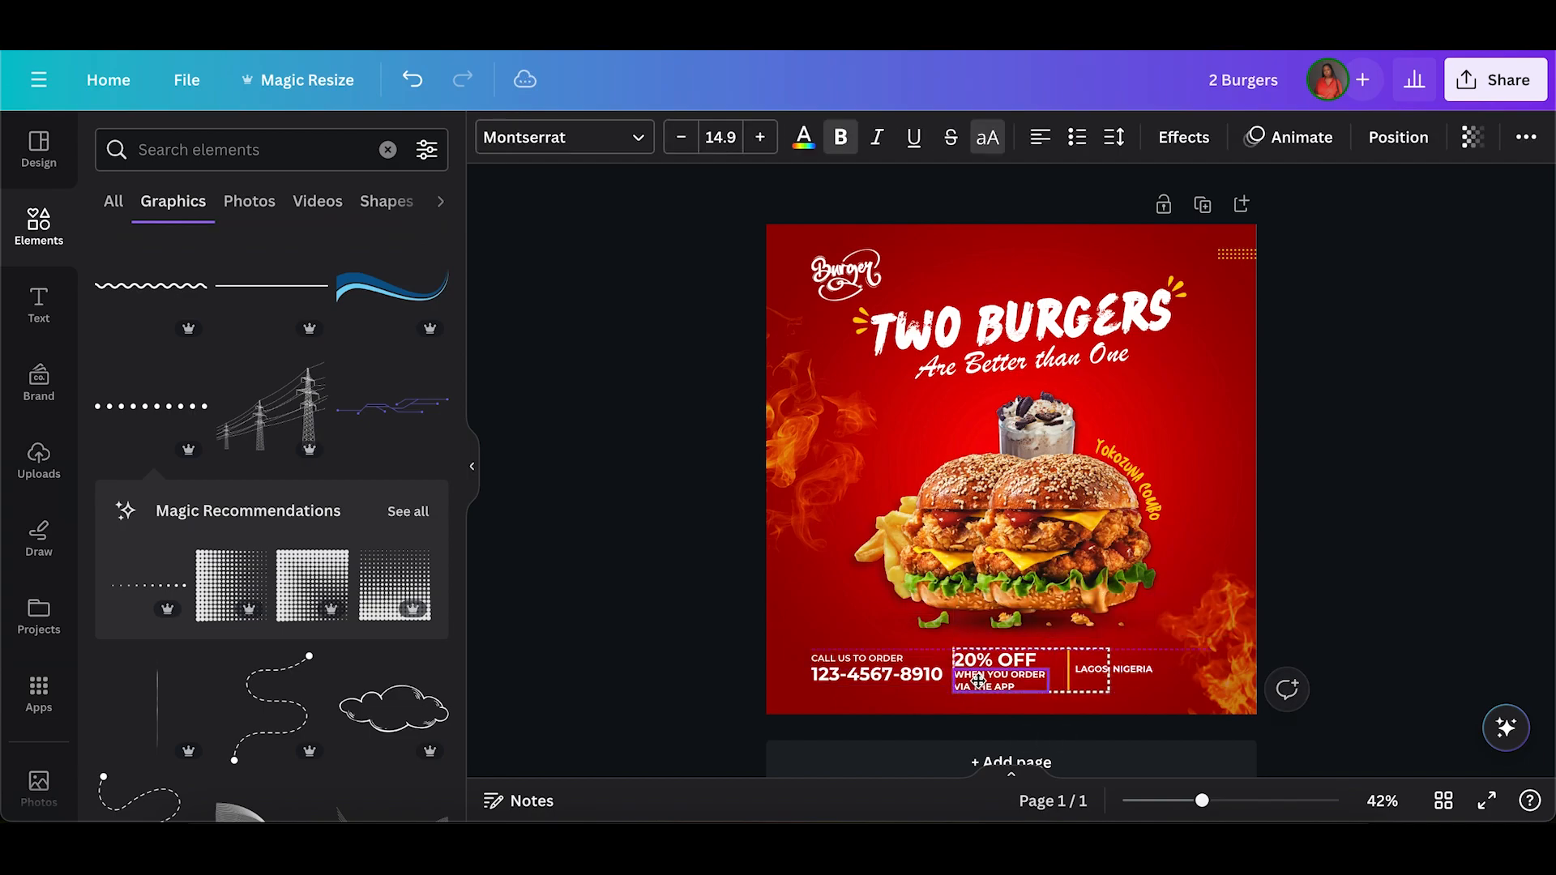
key("Left")
key("Left")
key("Left")
key("Left")
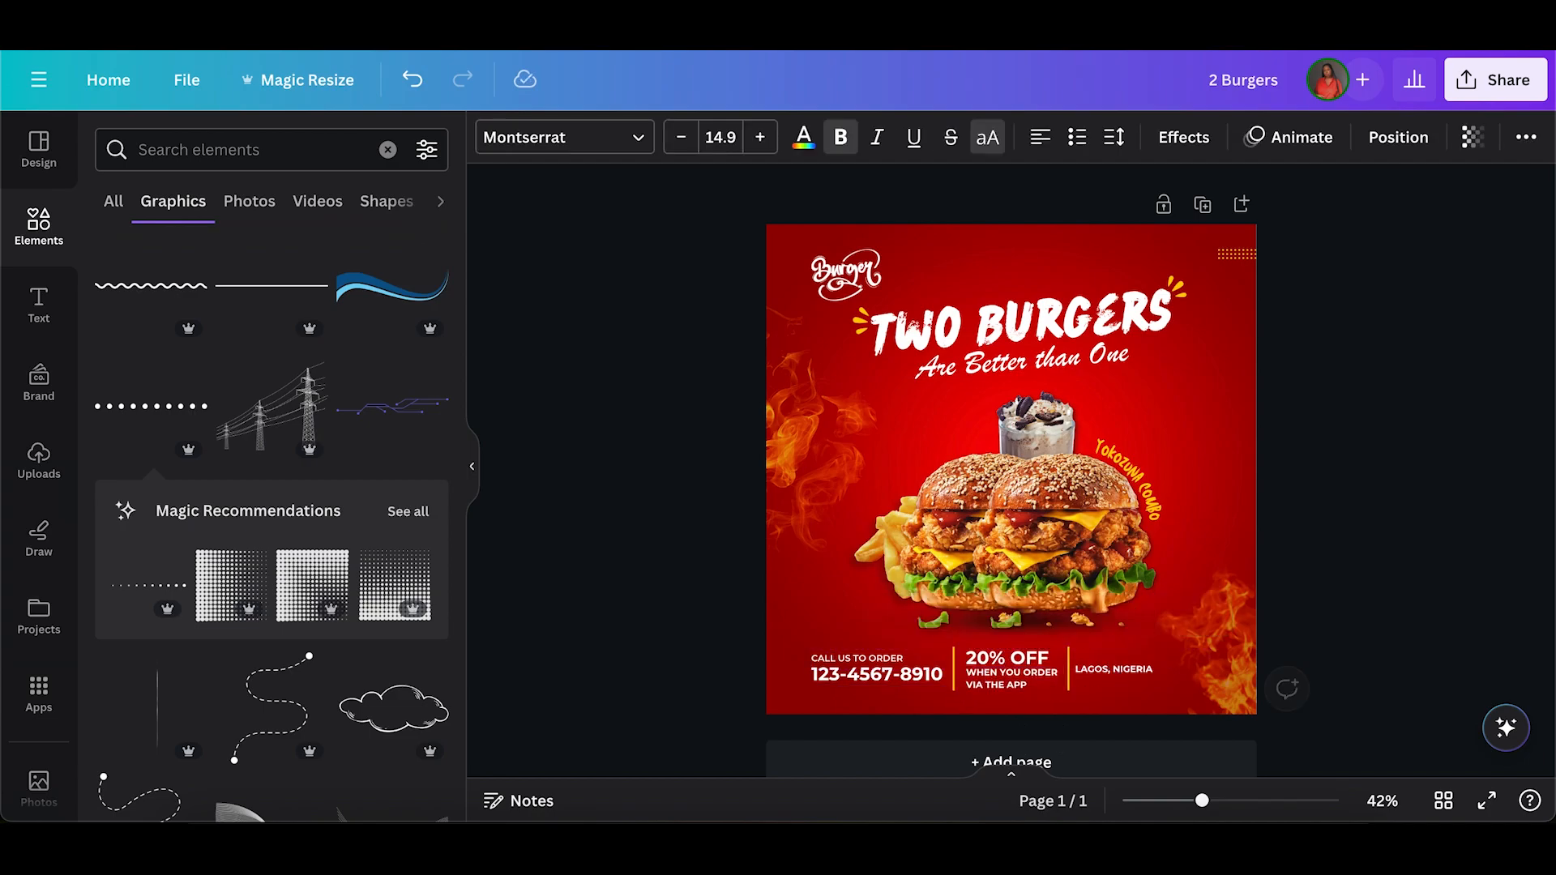
Nudge the second yellow divider and the "LAGOS, NIGERIA" text slightly left.
left_click(1066, 679)
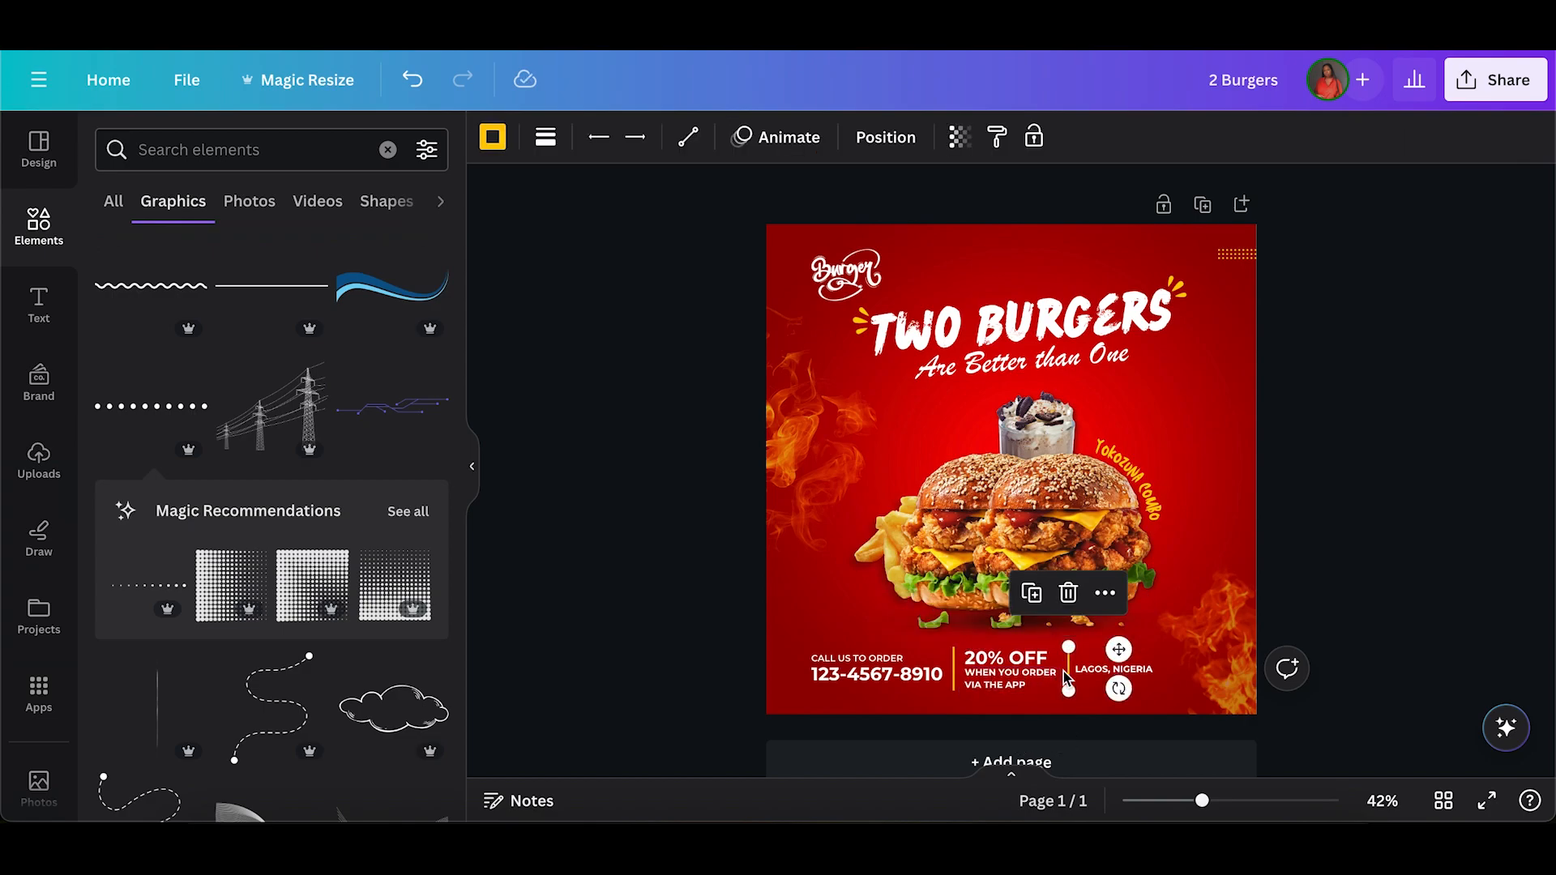
left_click(1115, 669)
key("Left")
key("Left")
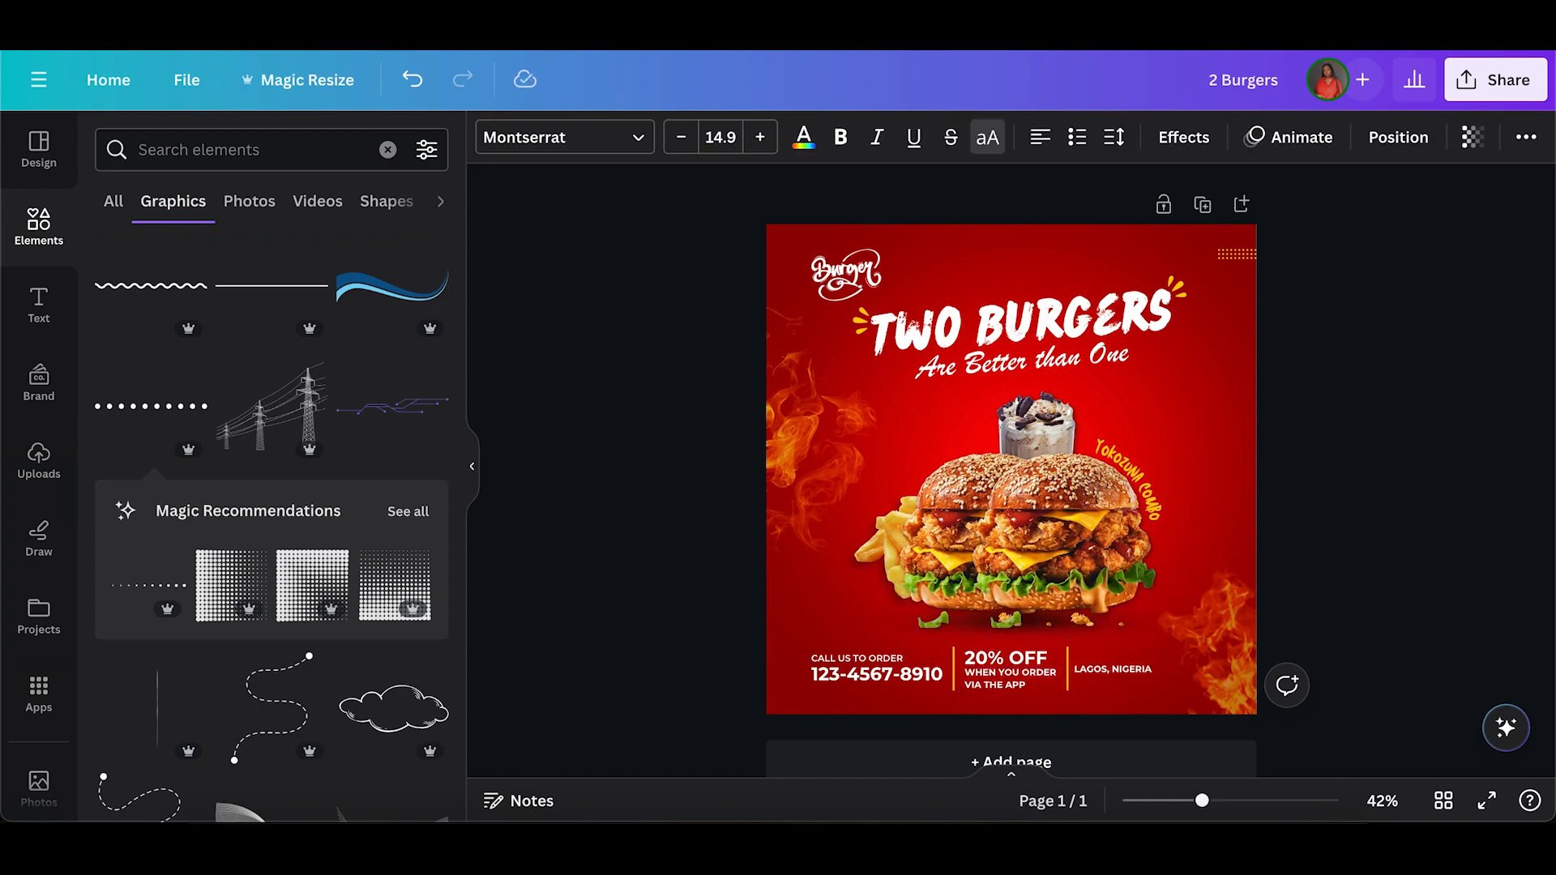
left_click(724, 668)
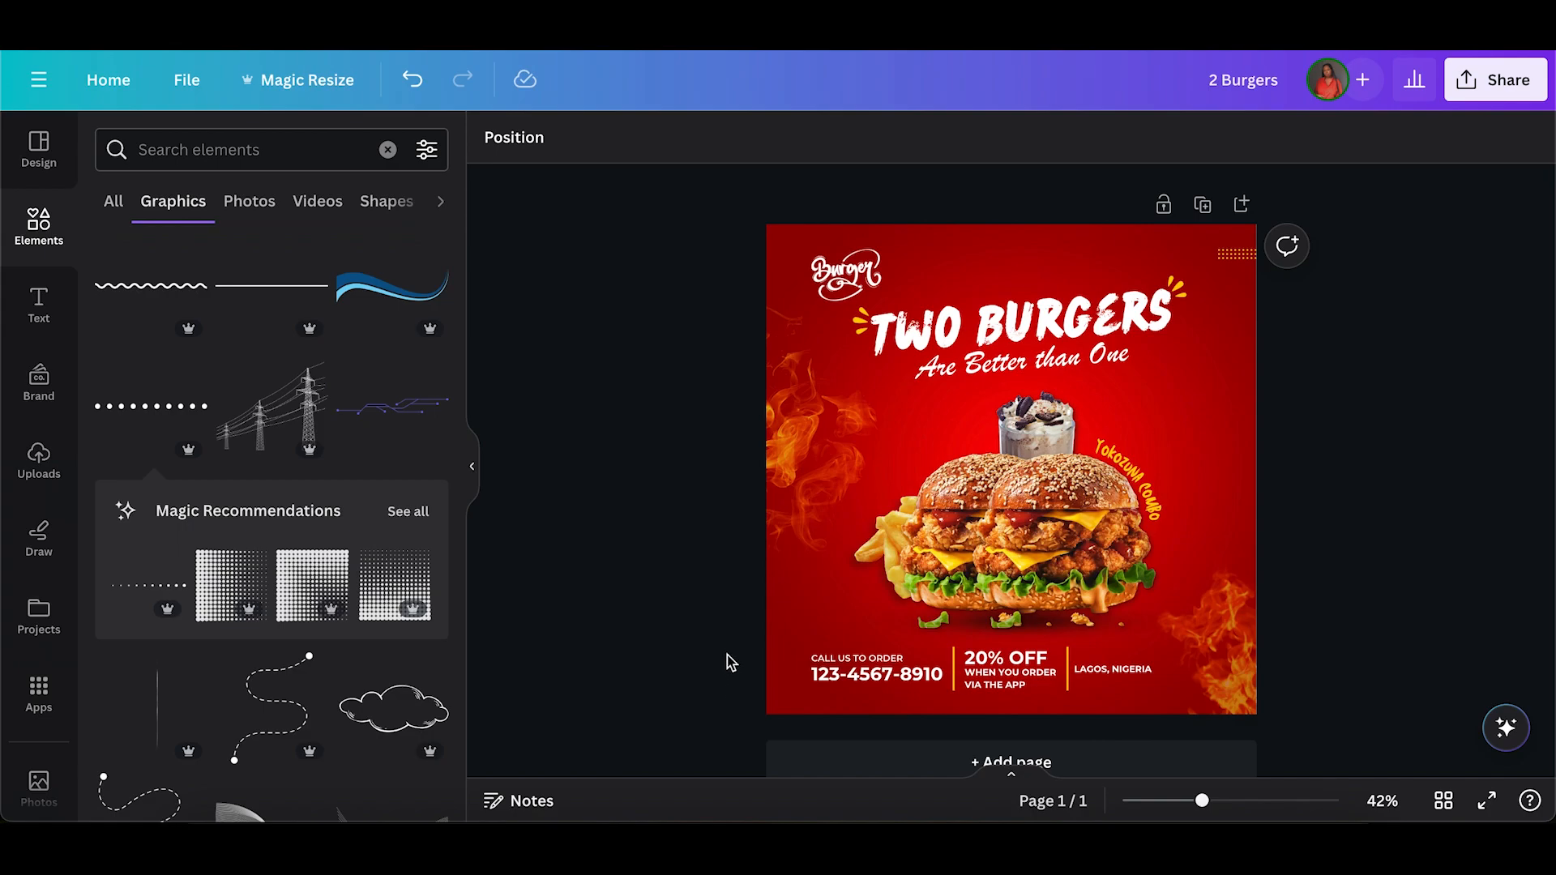
Group all texts and dividers of the bottom section and centre the group horizontally on the page.
left_click_drag(727, 657, 1132, 700)
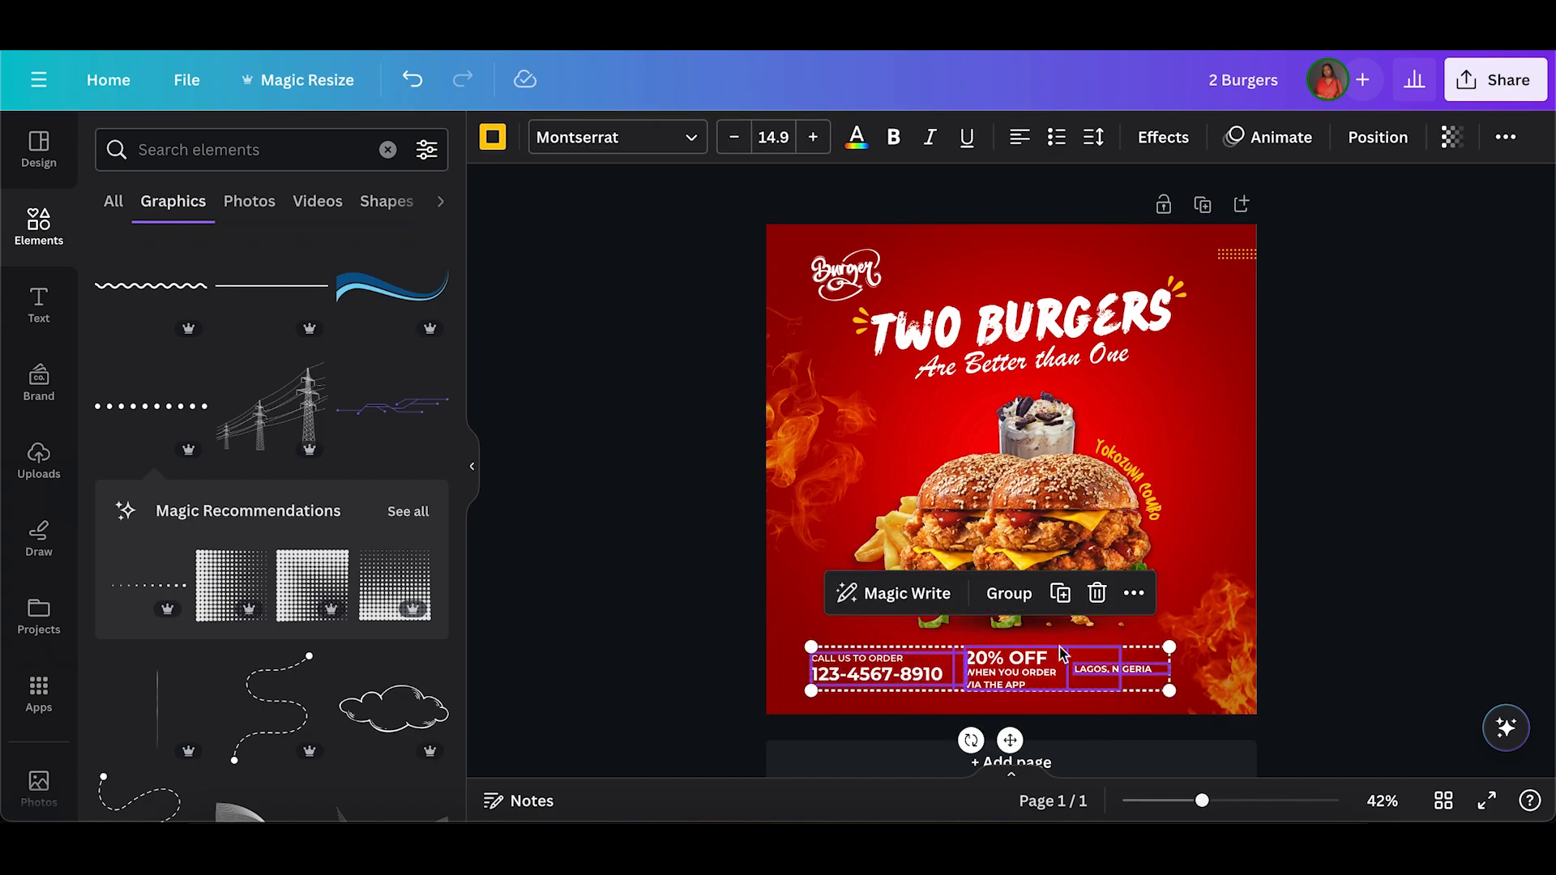
left_click(1010, 594)
left_click(1068, 593)
mouse_move(1061, 488)
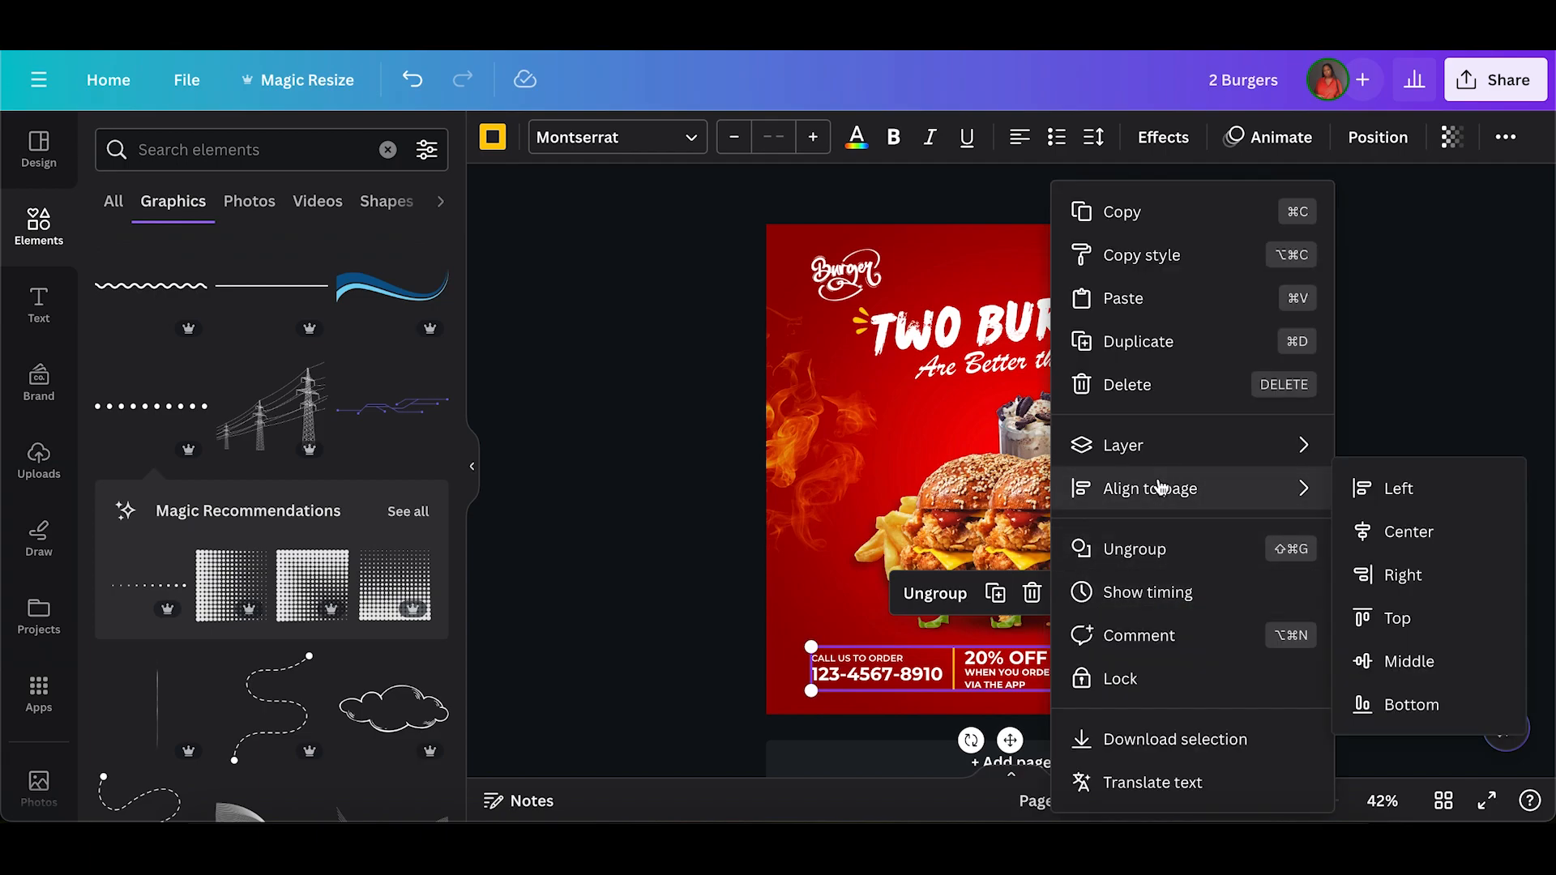
left_click(1372, 531)
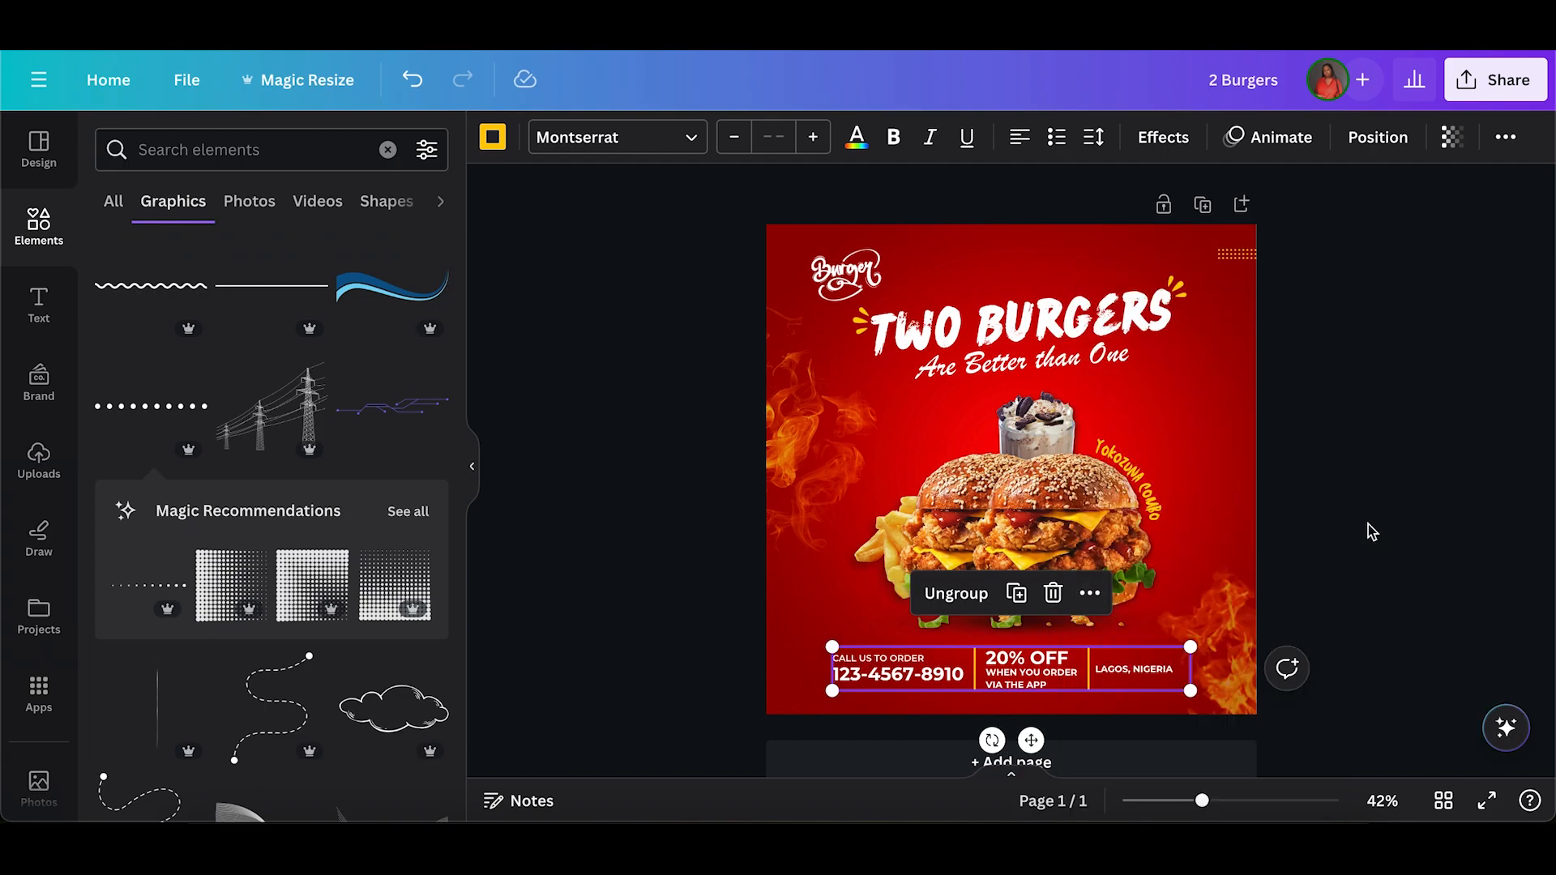
left_click(734, 690)
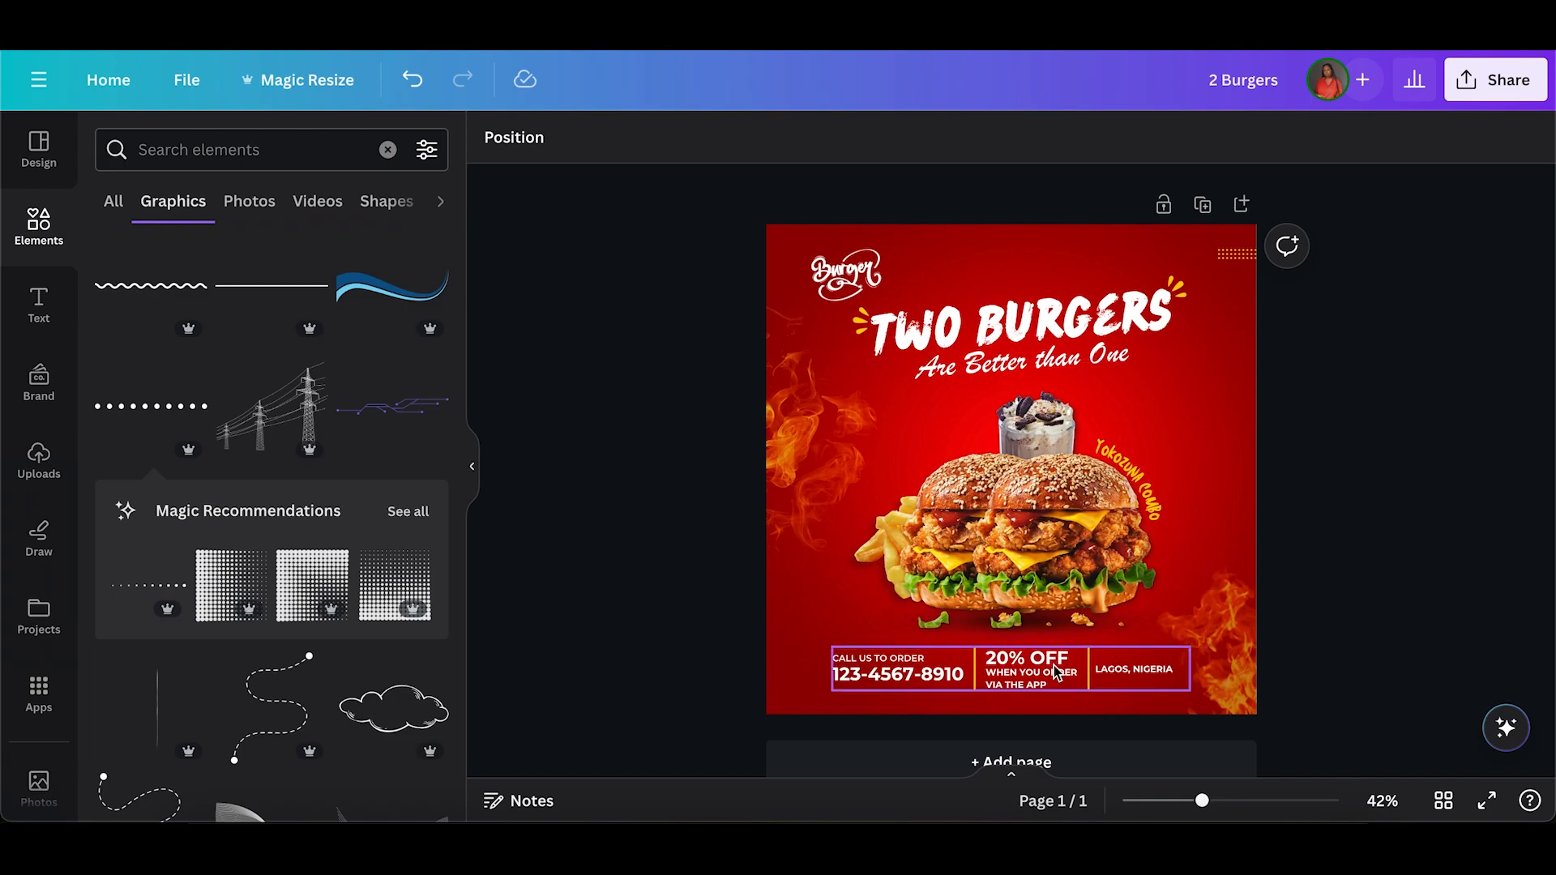
Ungroup the centred bottom section.
left_click(1080, 677)
left_click(1067, 591)
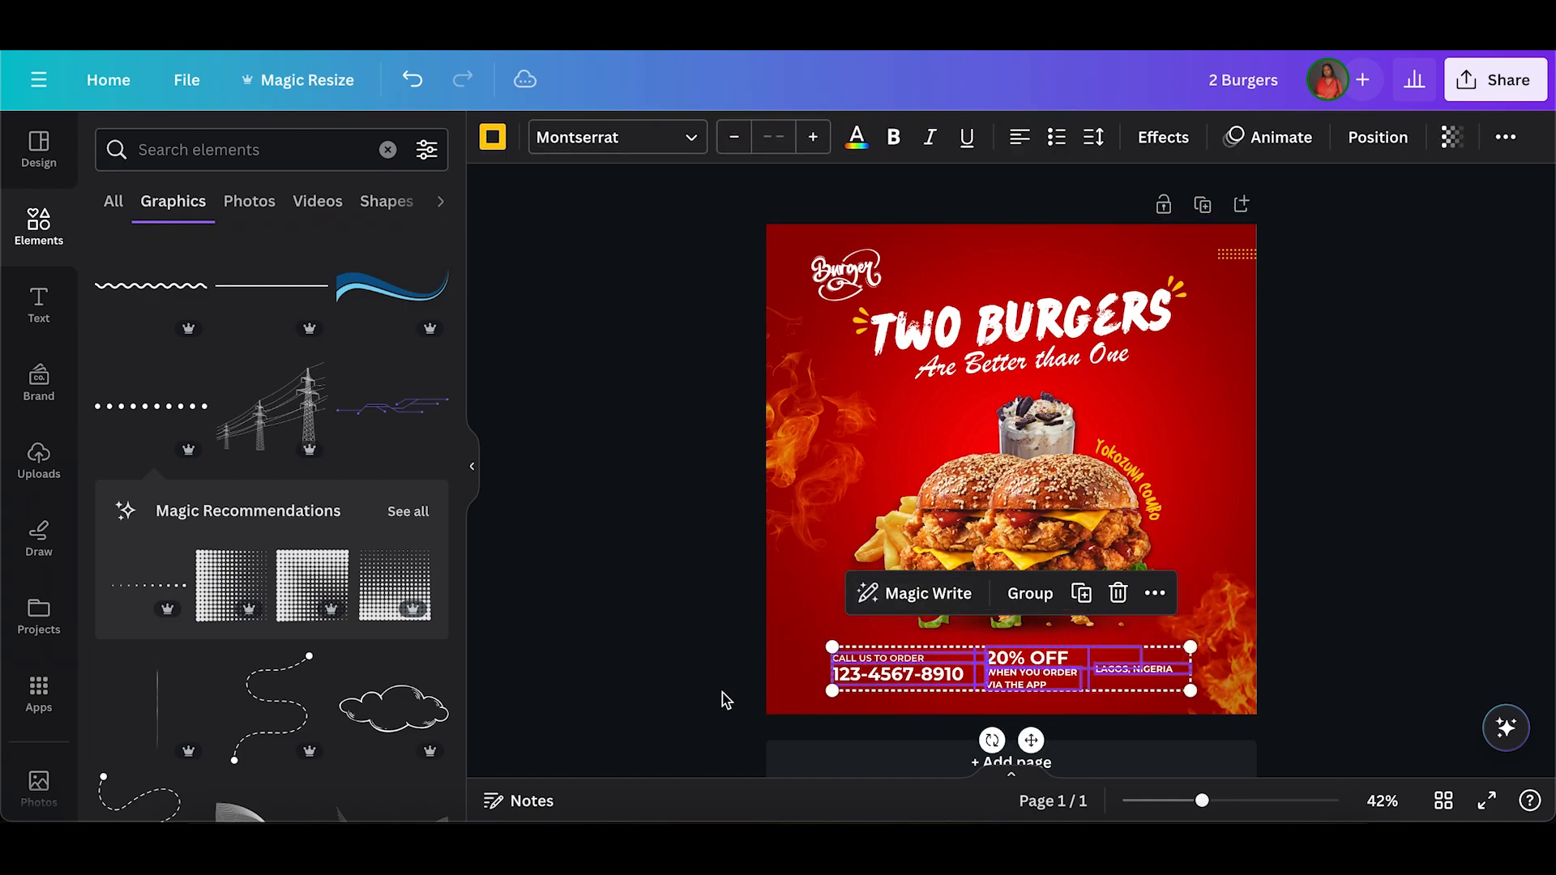
left_click(722, 694)
Reduce the line spacing of the "WHEN YOU ORDER VIA THE APP" text slightly.
left_click(1044, 685)
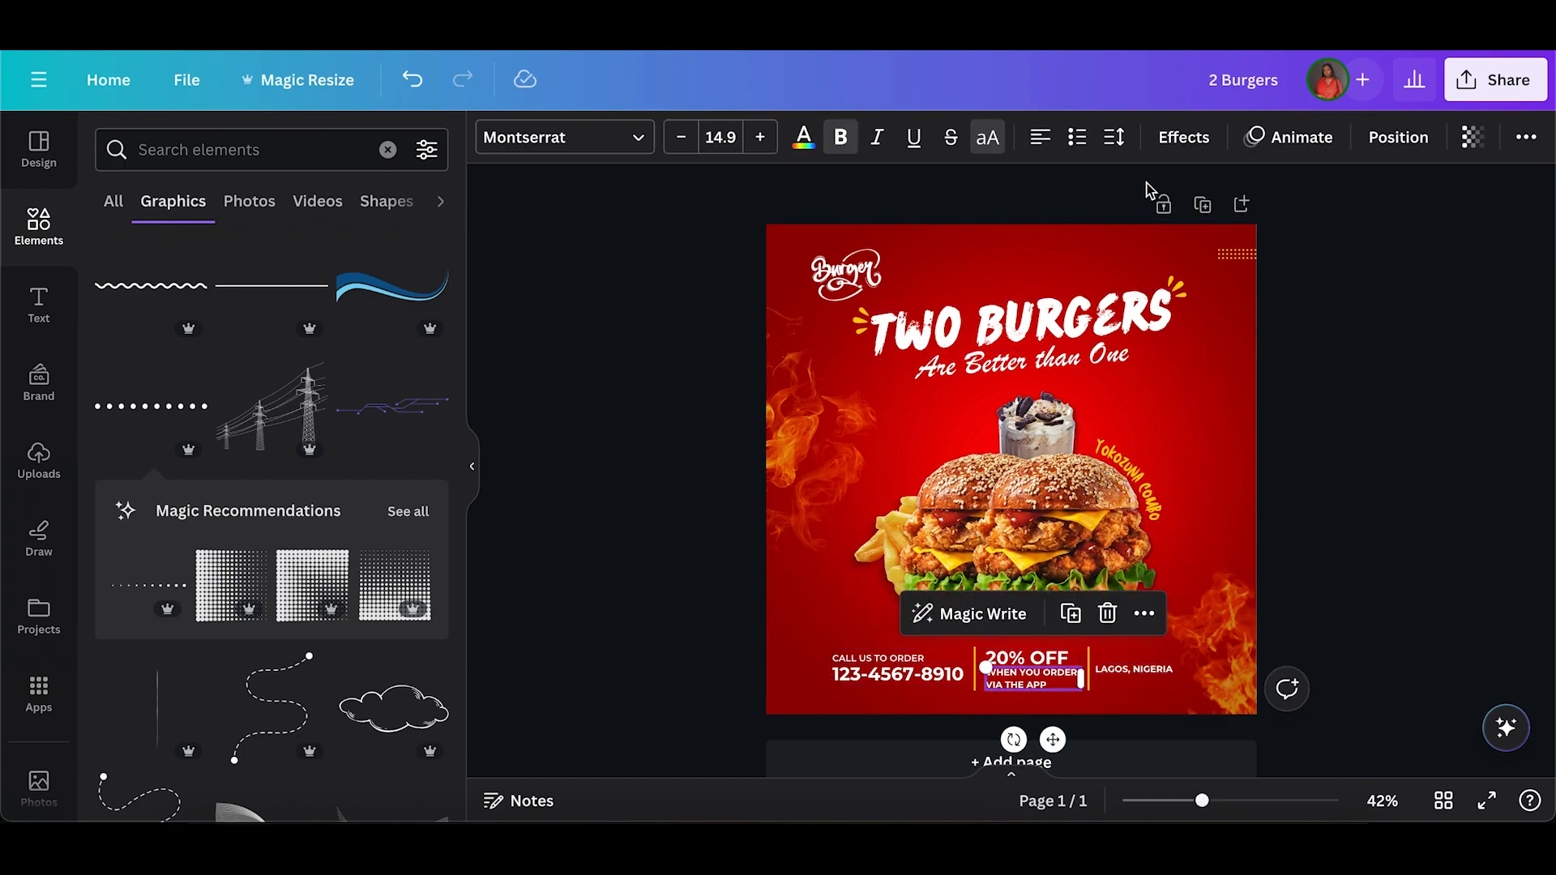
left_click(1115, 140)
left_click_drag(1228, 285, 1189, 285)
left_click(703, 638)
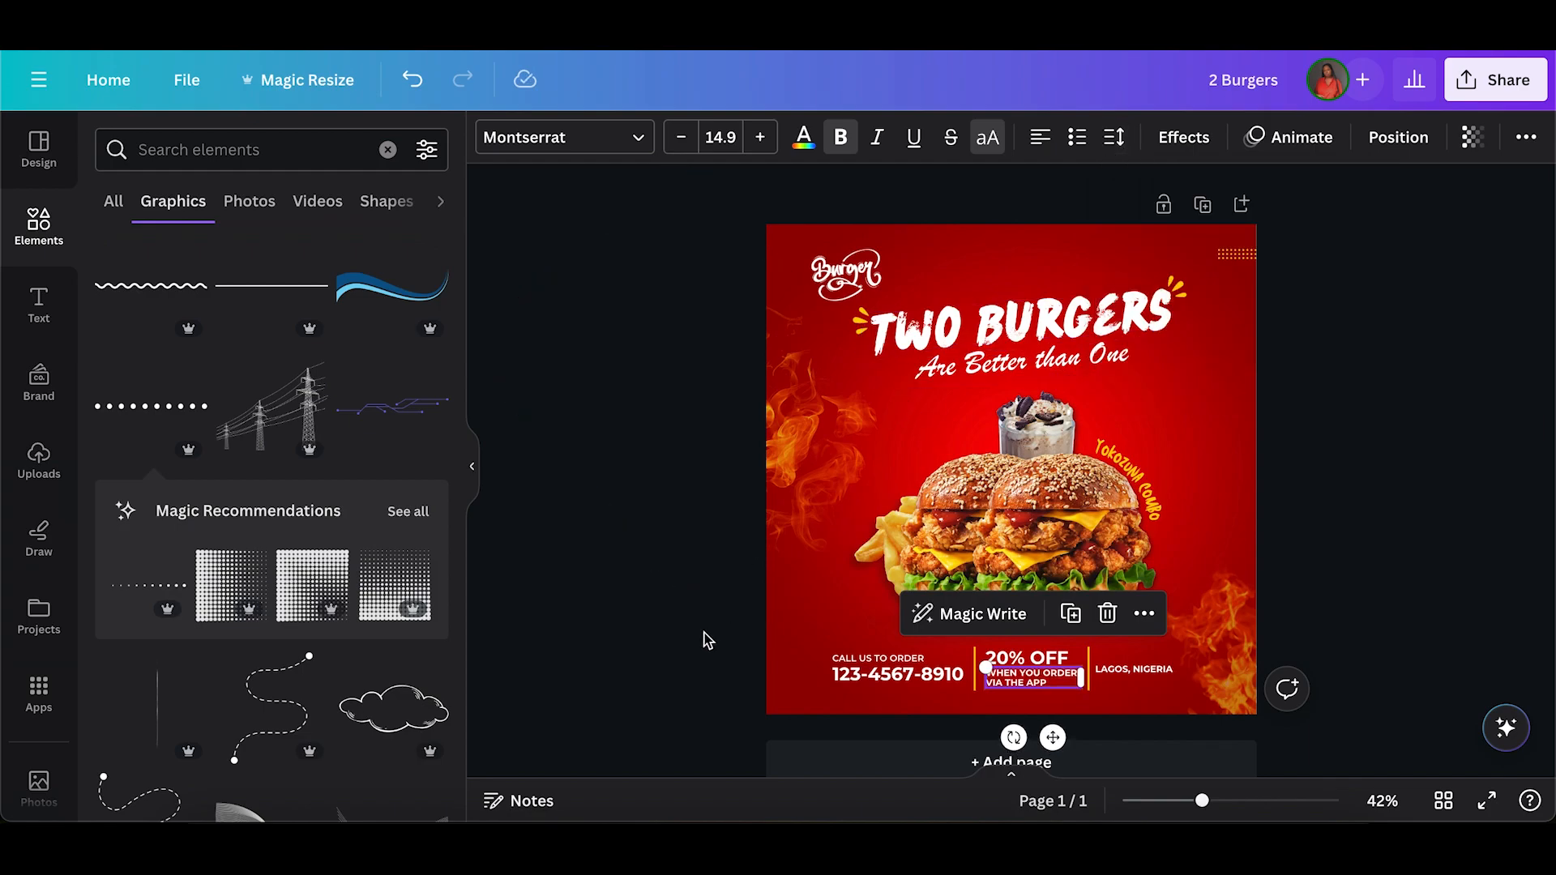
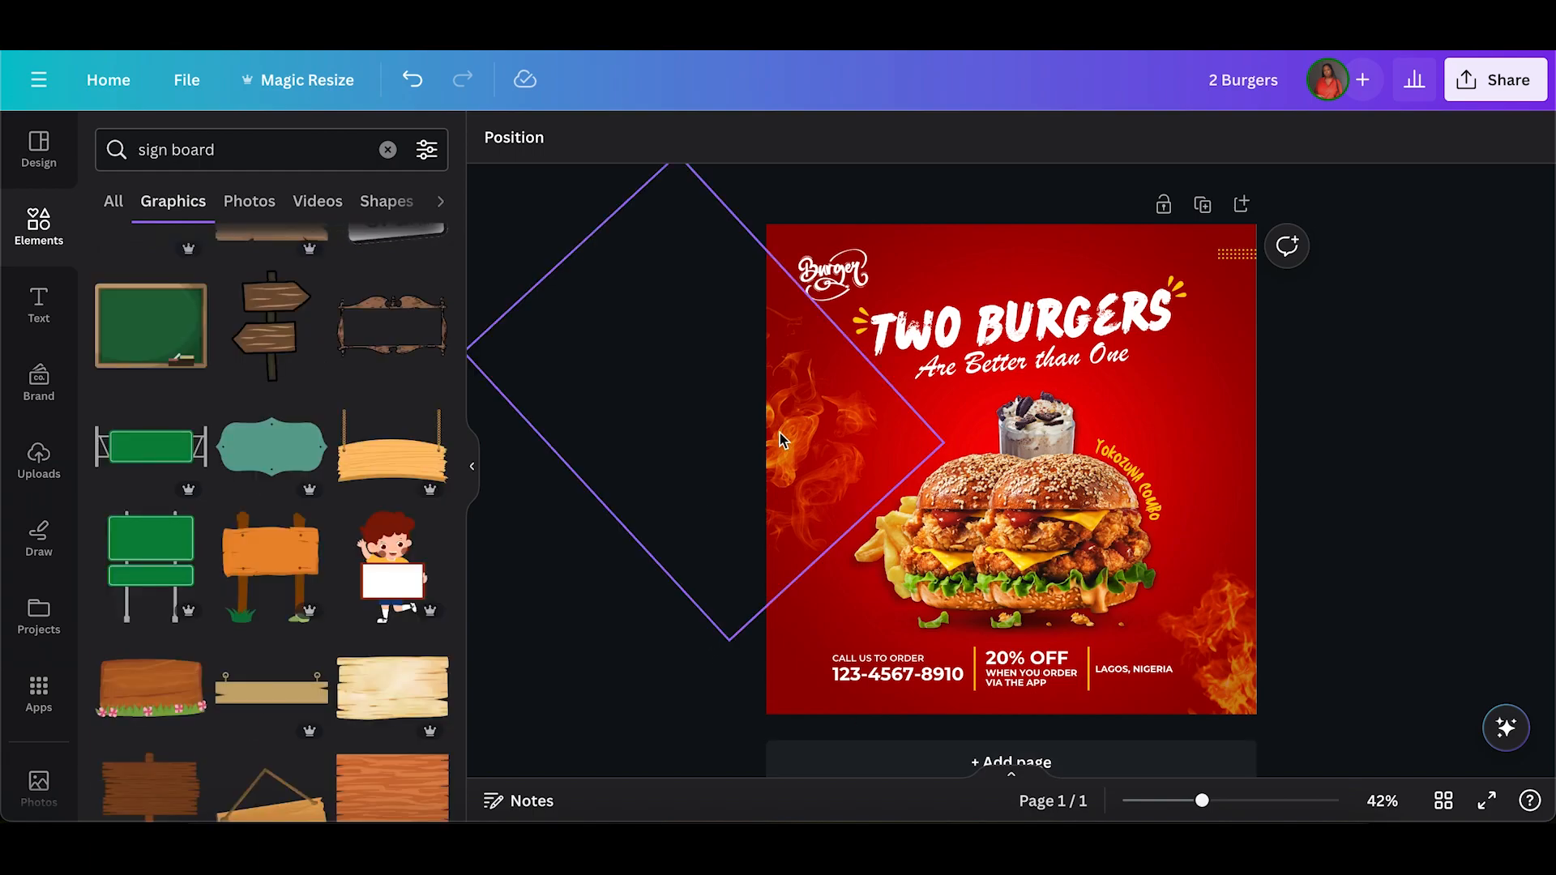
Duplicate the fire image at the page's left edge and place the copy at the upper right edge.
left_click(820, 429)
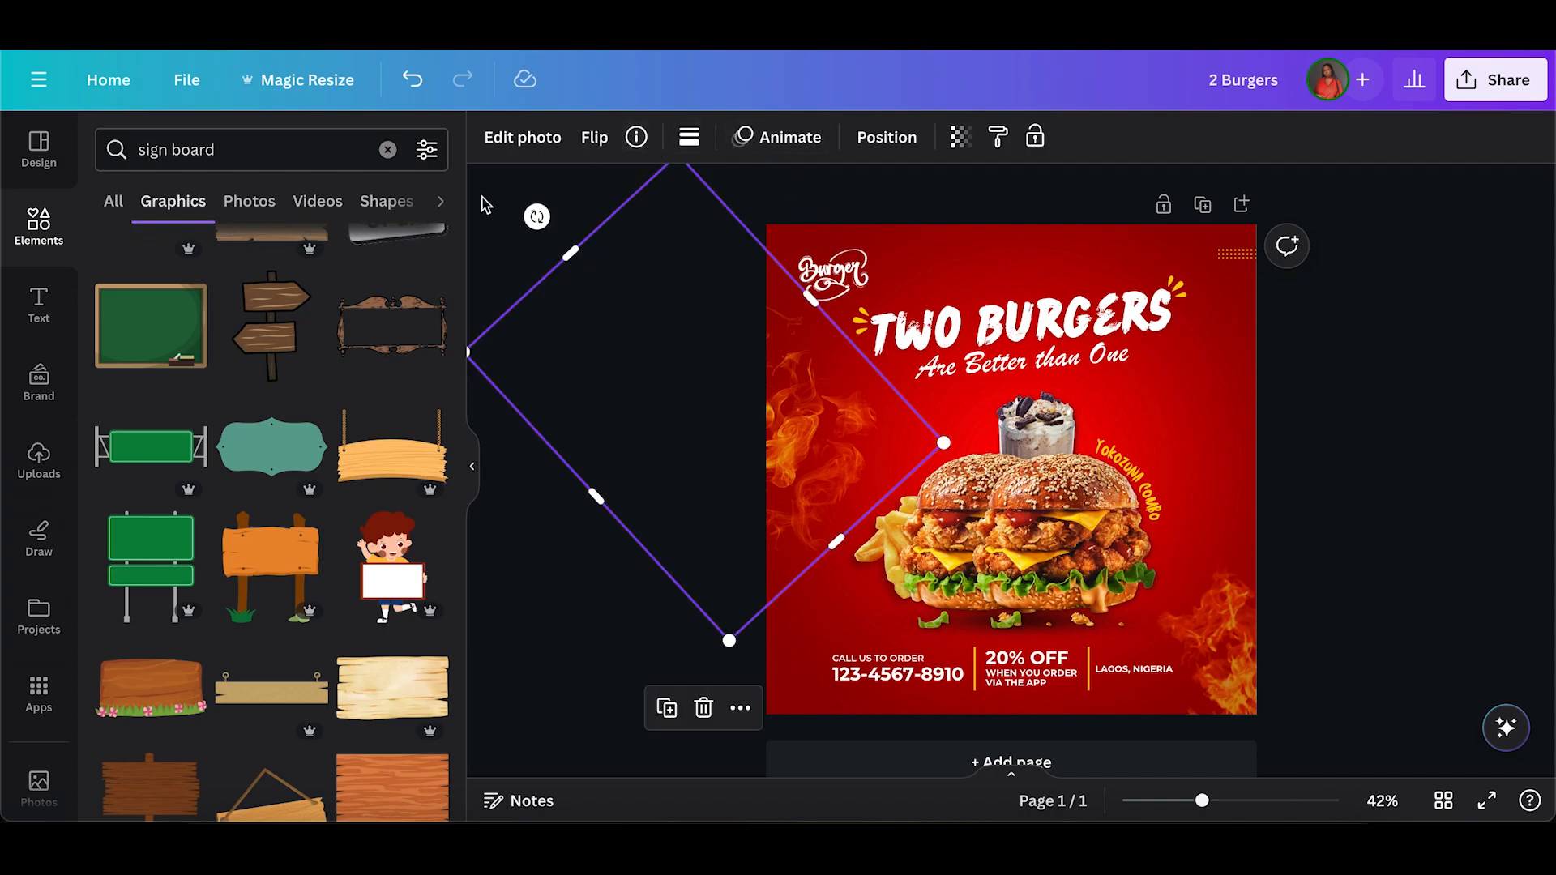
left_click(670, 705)
left_click_drag(783, 437, 1324, 474)
left_click_drag(1248, 423, 1255, 429)
left_click(1530, 348)
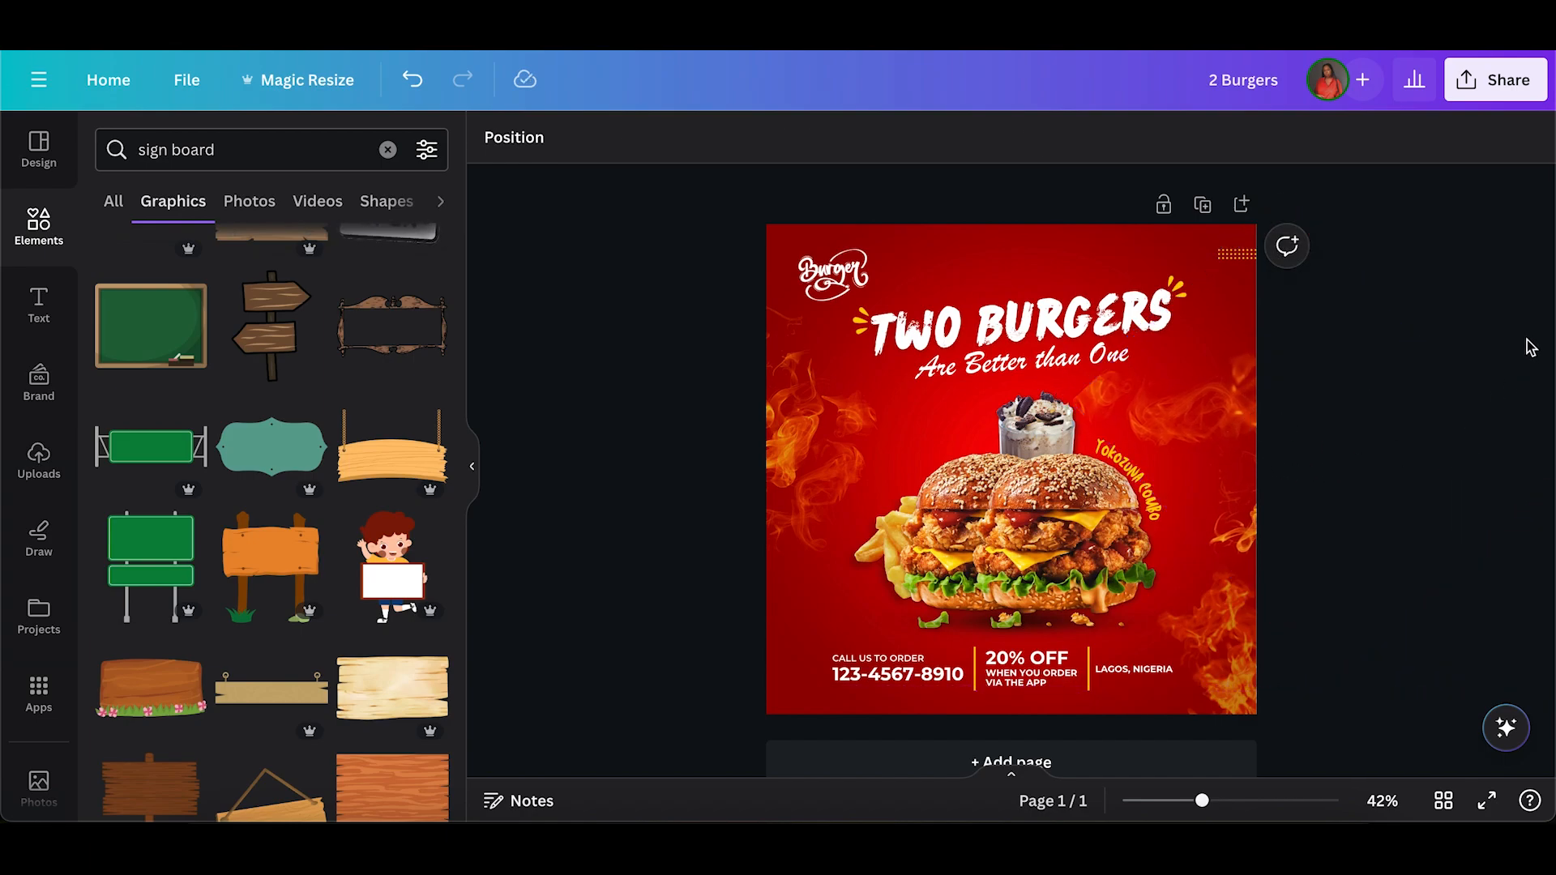
Duplicate the left fire image again, rotate the copy and place it over the page's lower-left corner.
left_click(796, 470)
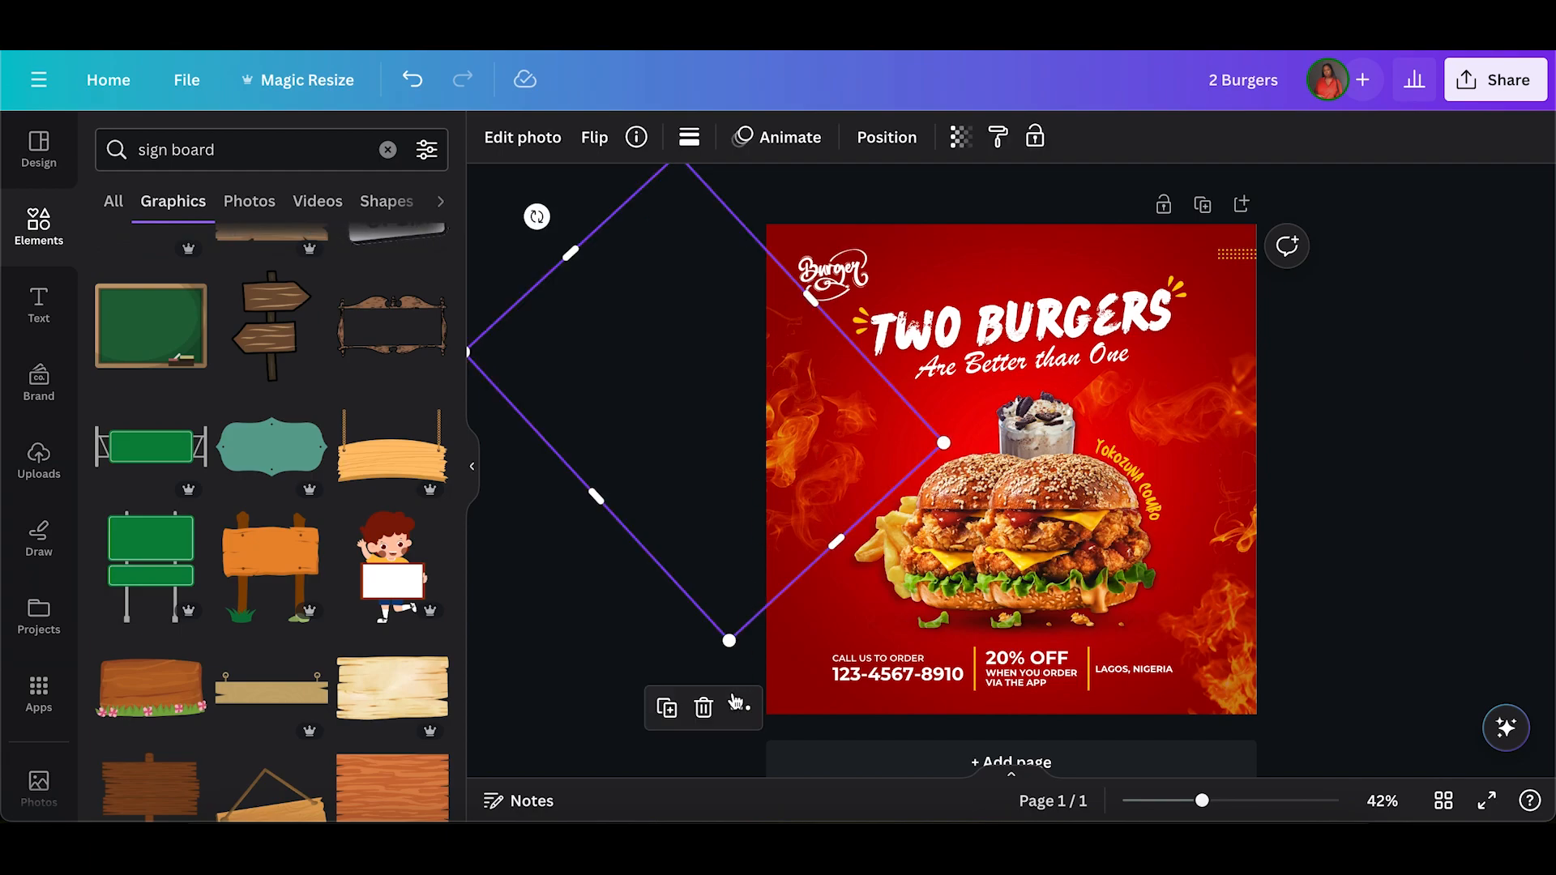
left_click(667, 710)
left_click_drag(765, 513, 727, 724)
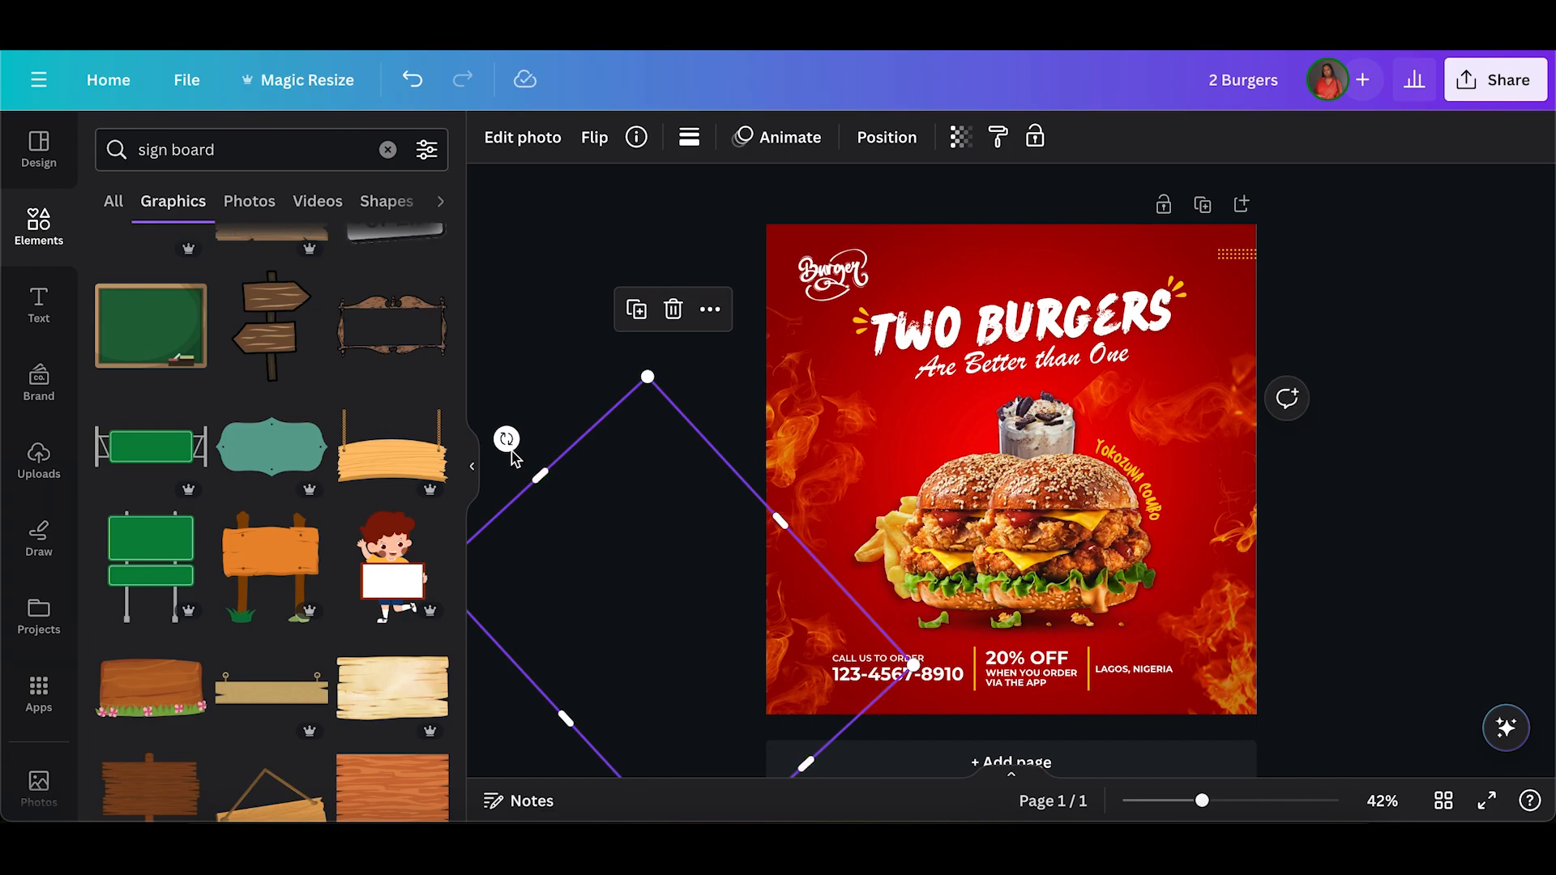
left_click_drag(506, 440, 654, 703)
left_click_drag(757, 630, 772, 678)
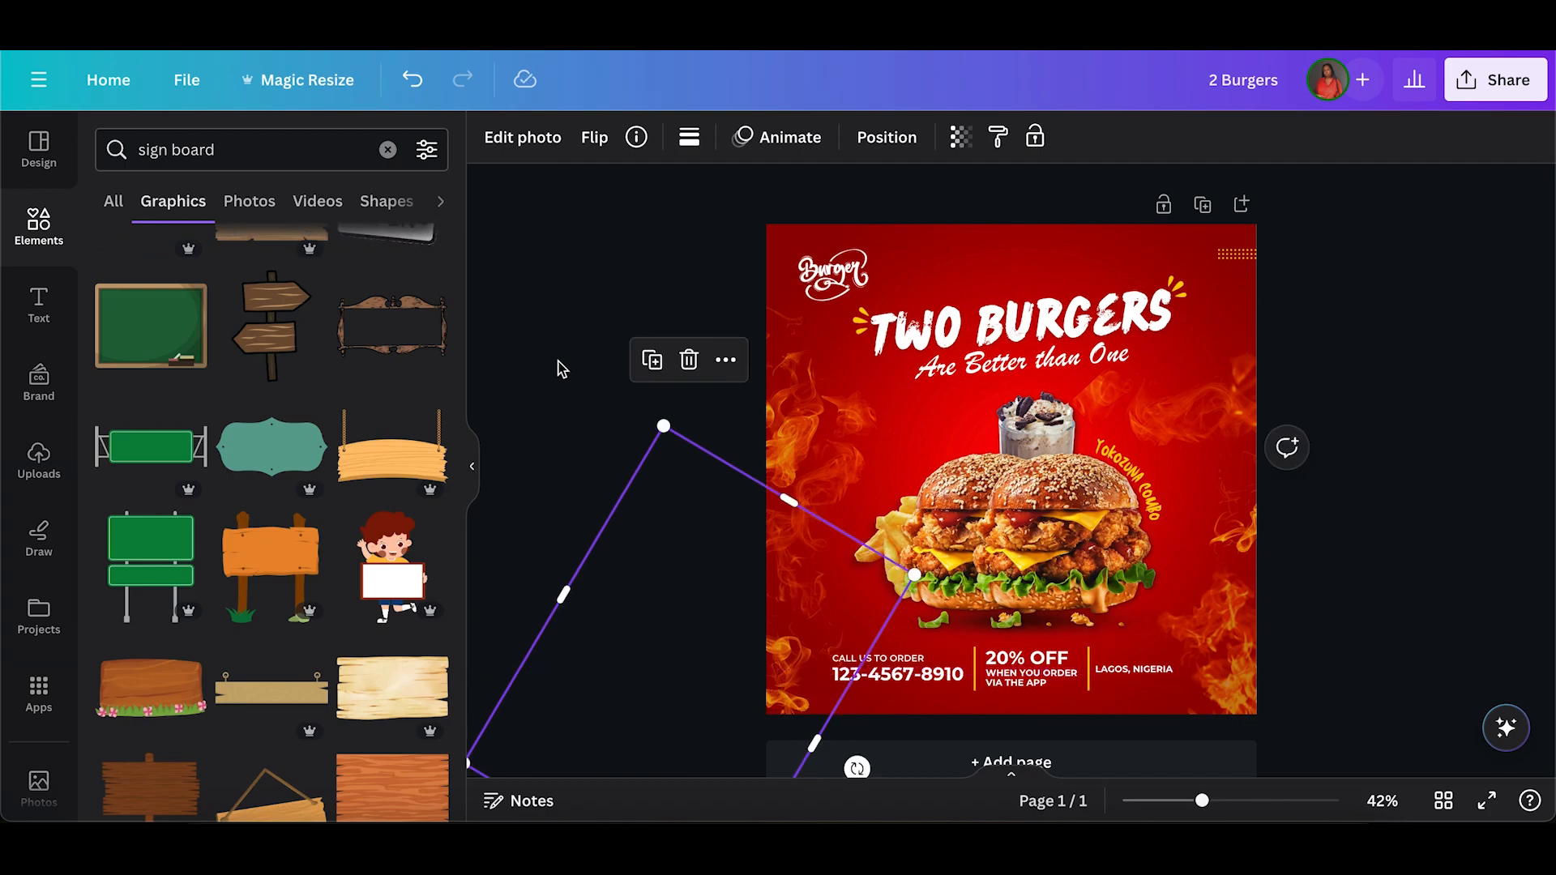
key("Delete")
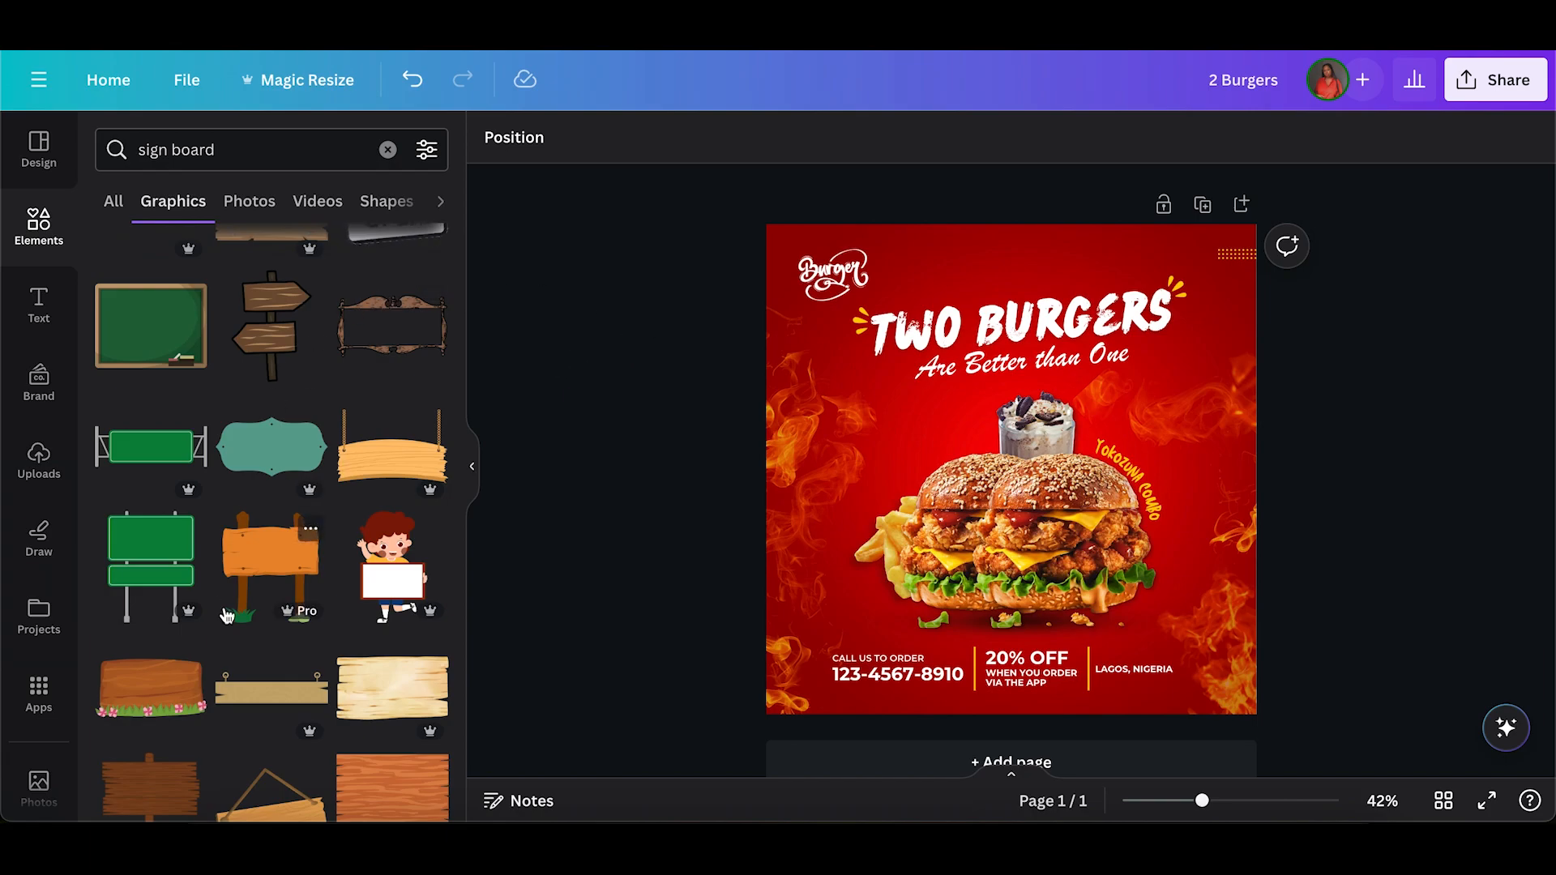
Browse the sign board graphics and add the tilted cream board on a stick, placed left of the milkshake.
scroll(227, 617, "down", 4)
scroll(227, 618, "down", 2)
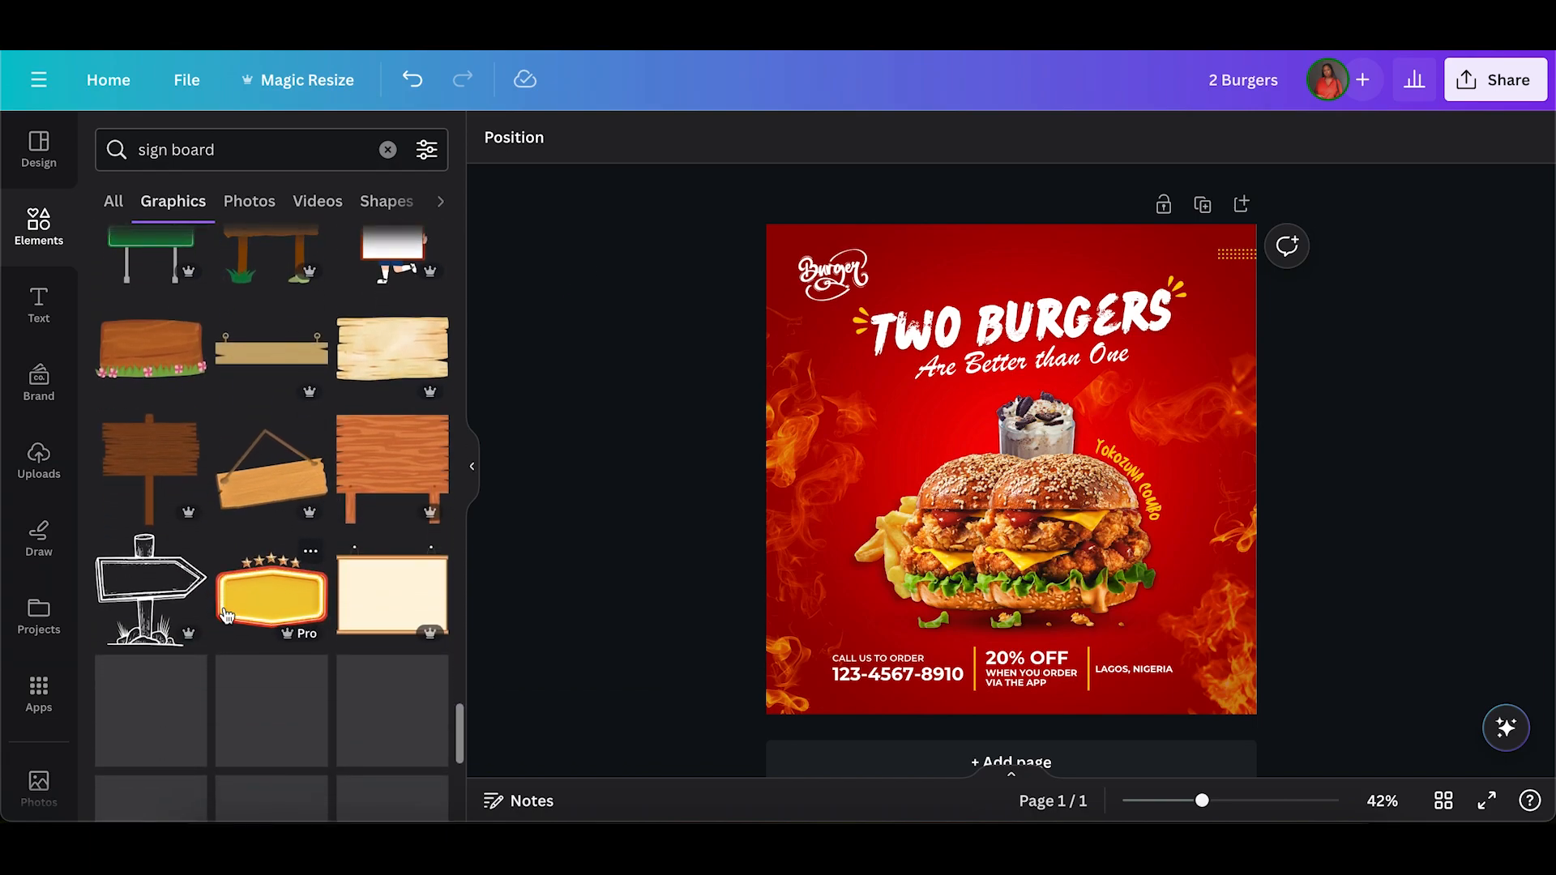
scroll(227, 618, "down", 4)
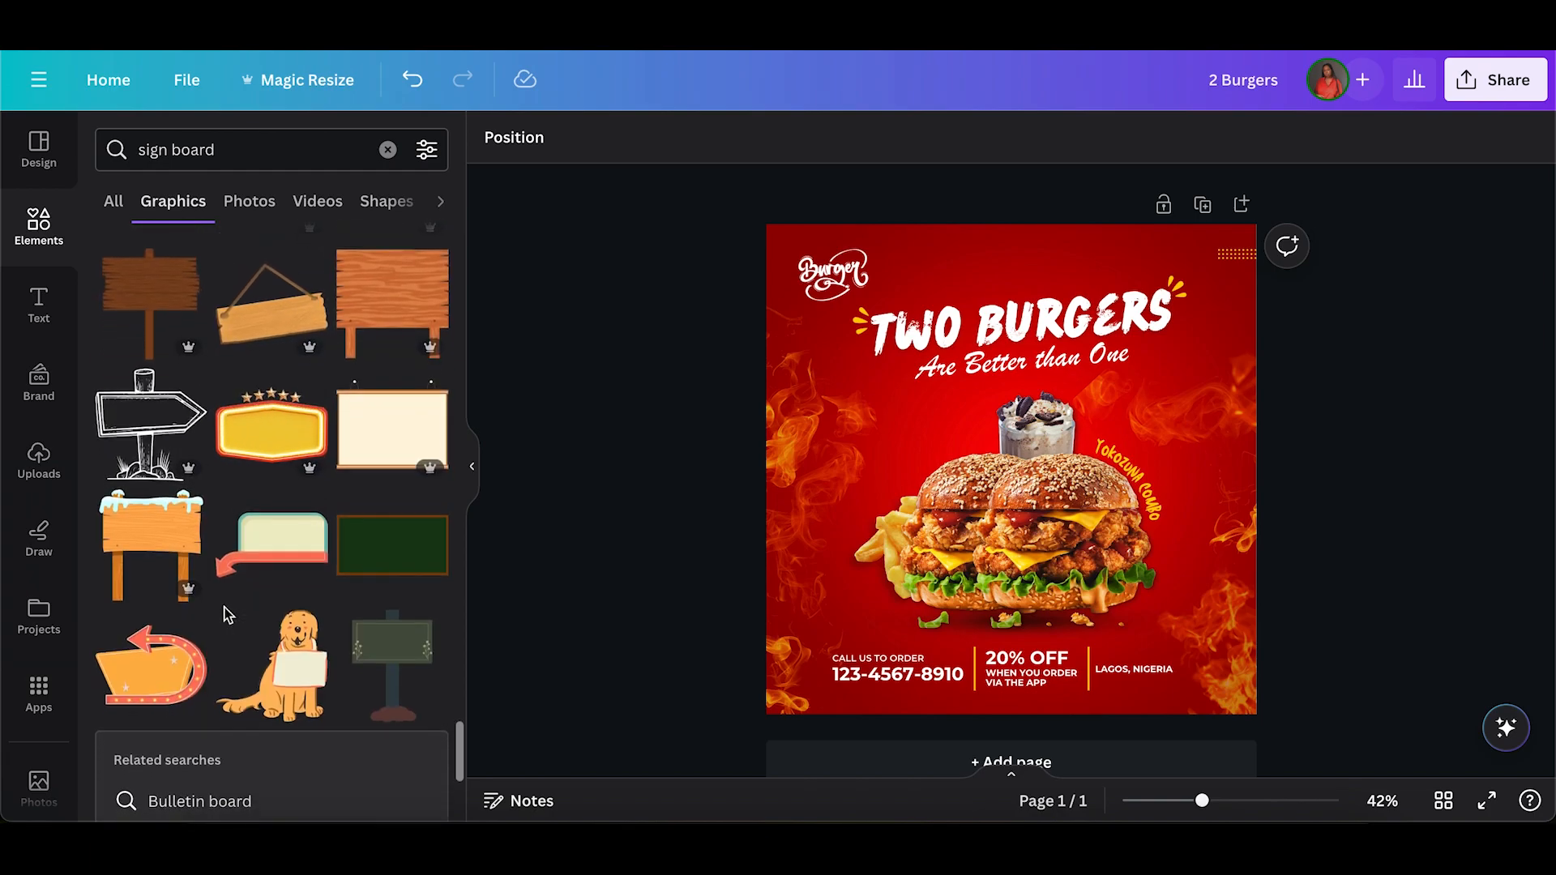
scroll(228, 616, "down", 2)
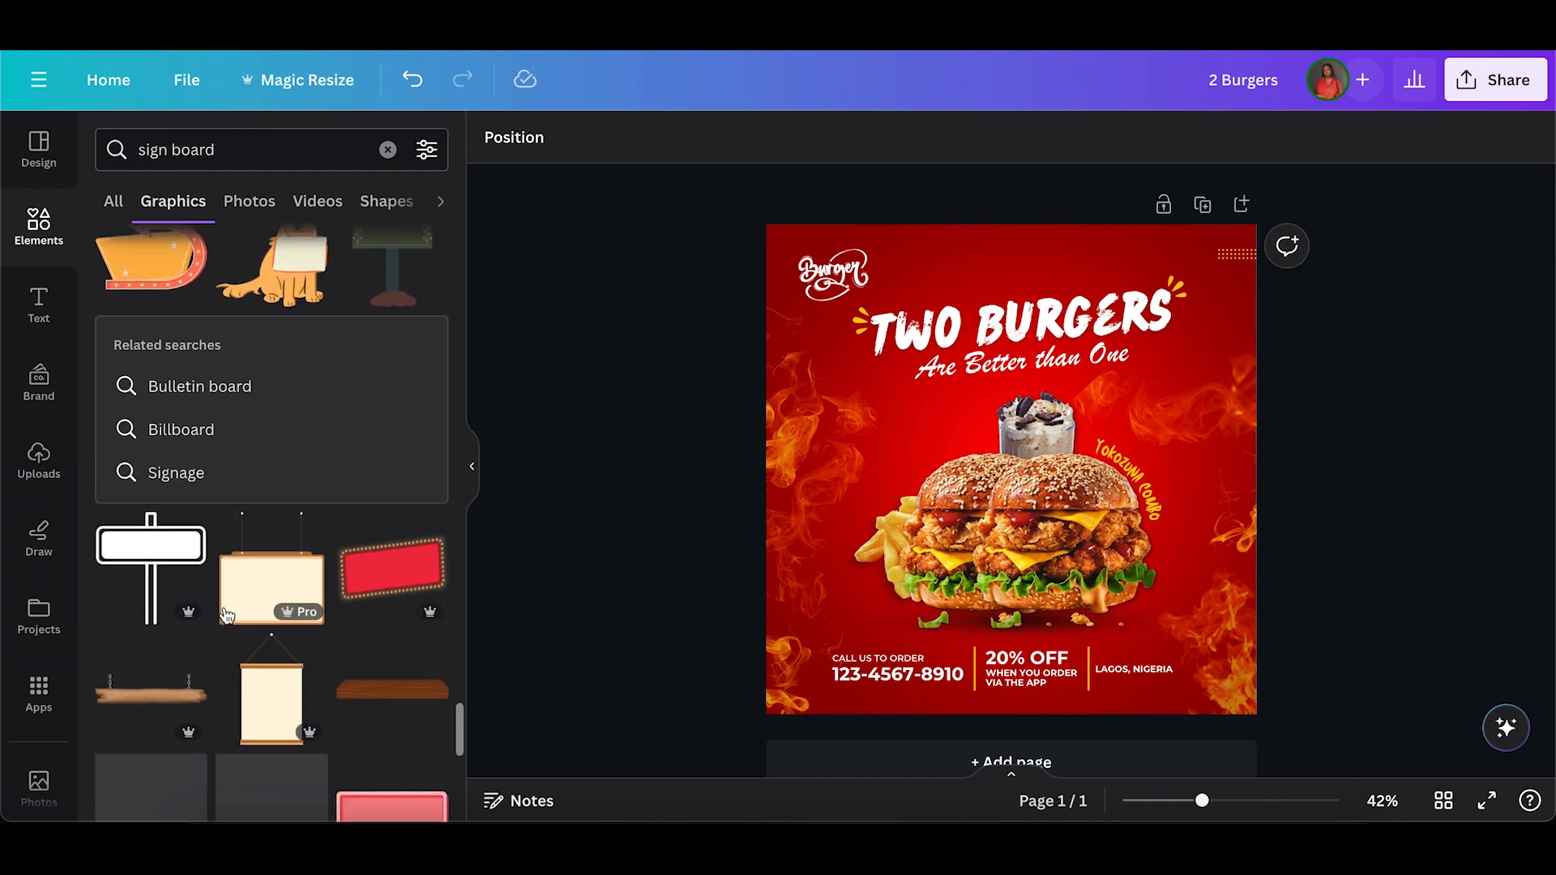
scroll(227, 618, "down", 5)
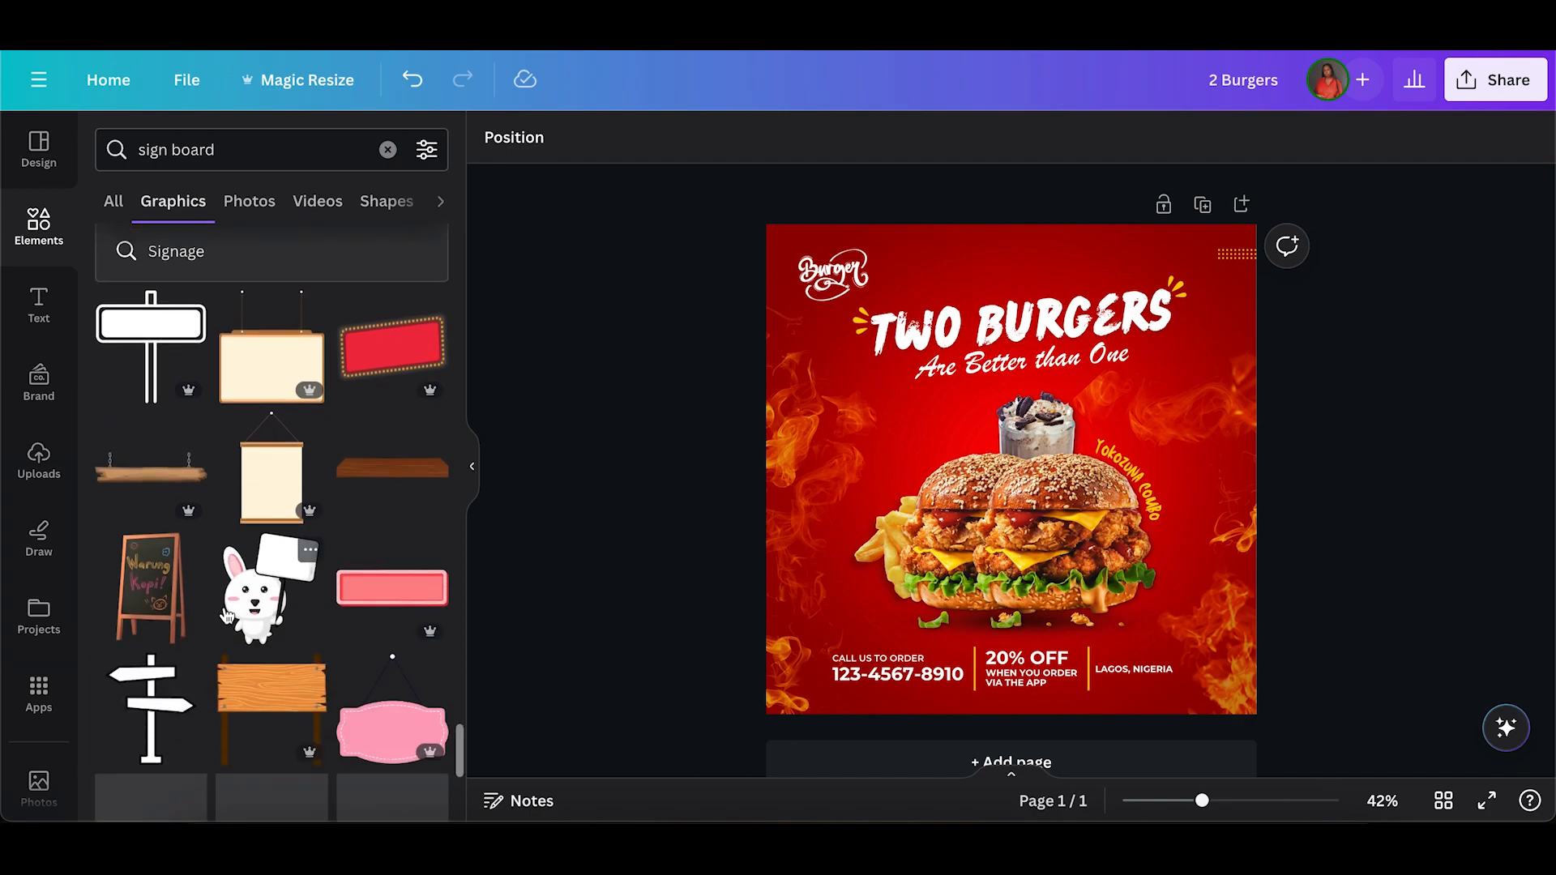
scroll(227, 616, "up", 1)
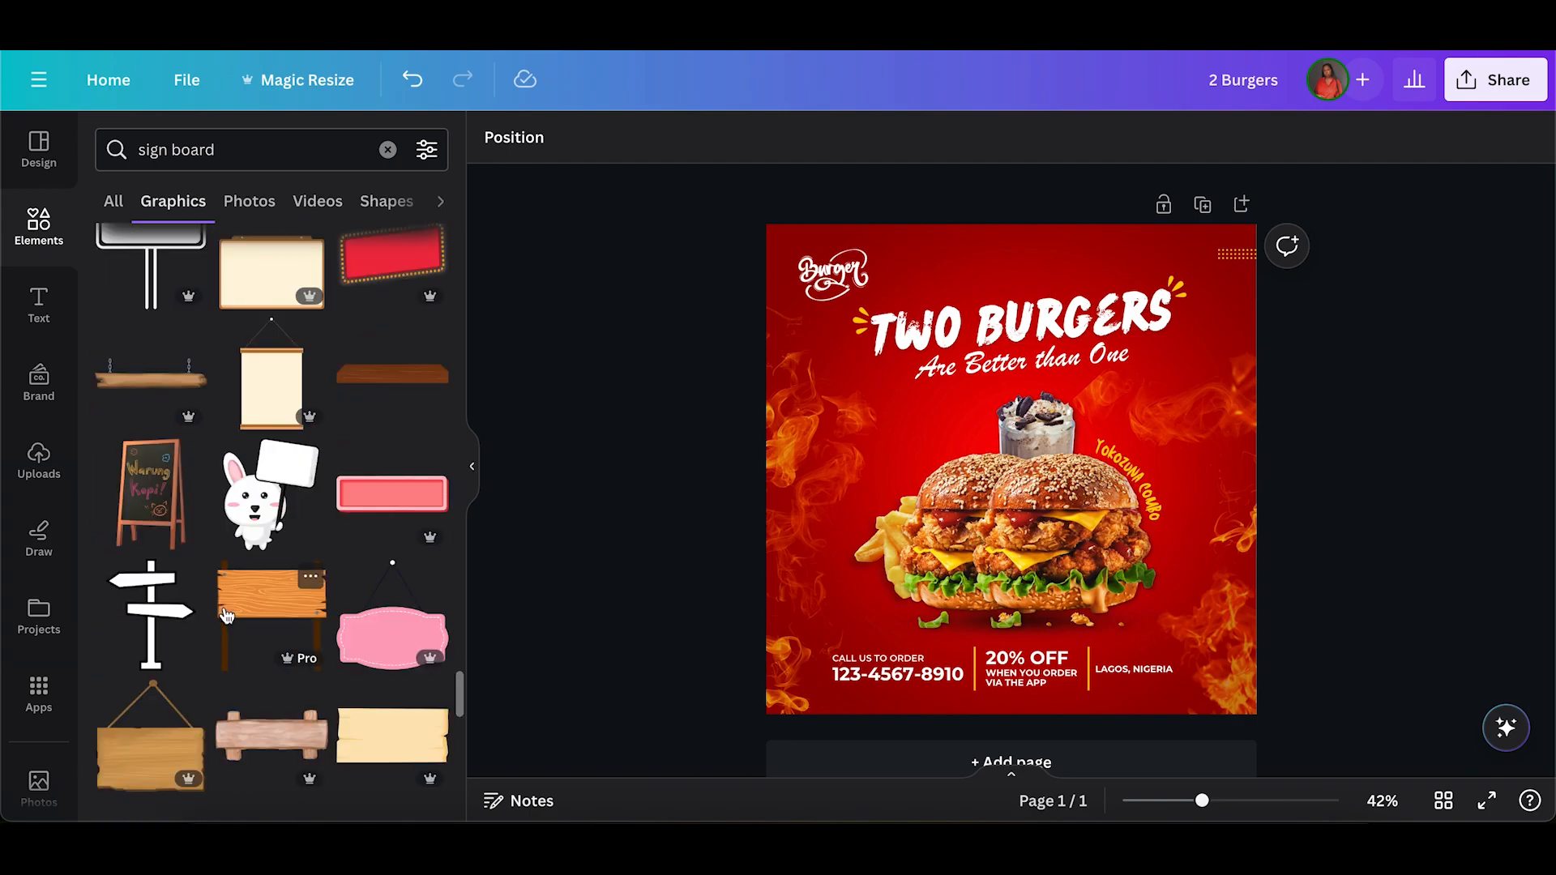
scroll(227, 616, "up", 20)
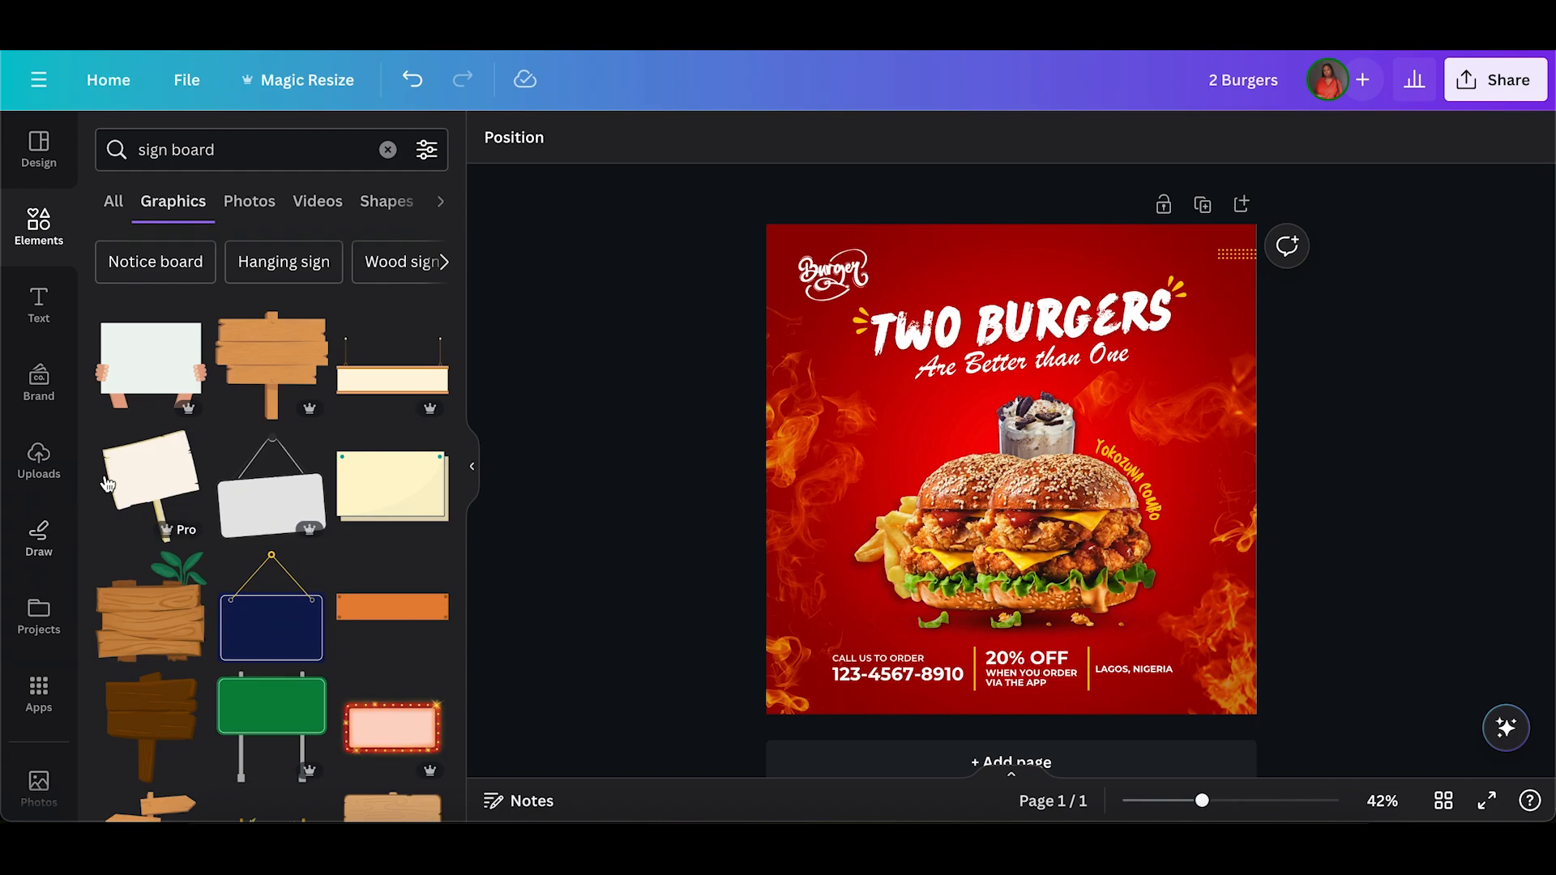
left_click(143, 485)
left_click_drag(1050, 448, 965, 417)
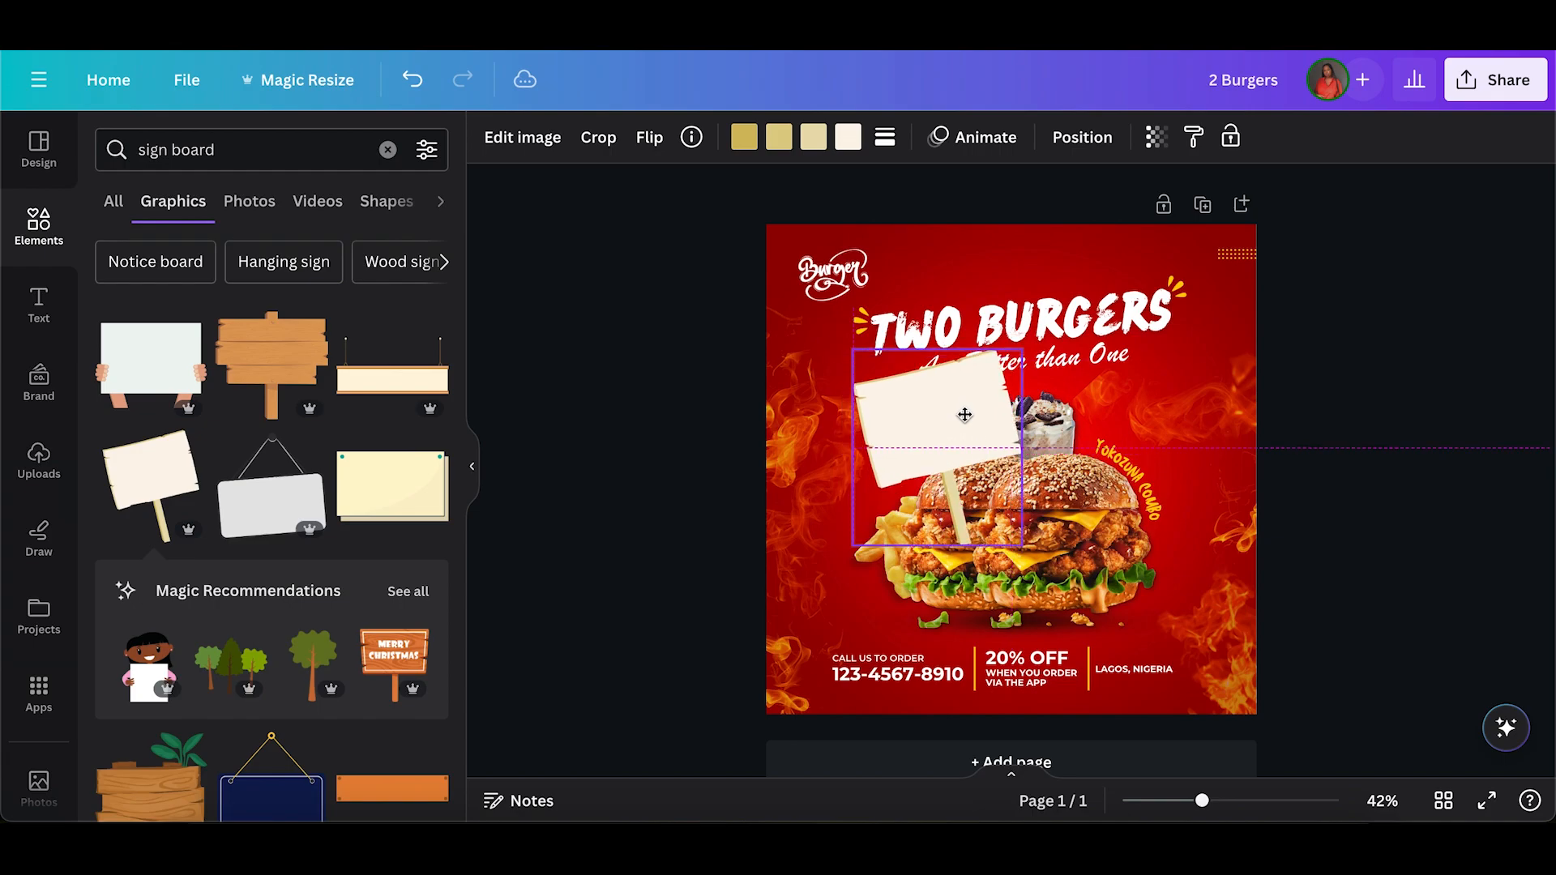
Send the sign board to the back, shrink it to about 200 by 233 px and tuck it behind the left burger.
left_click(1082, 137)
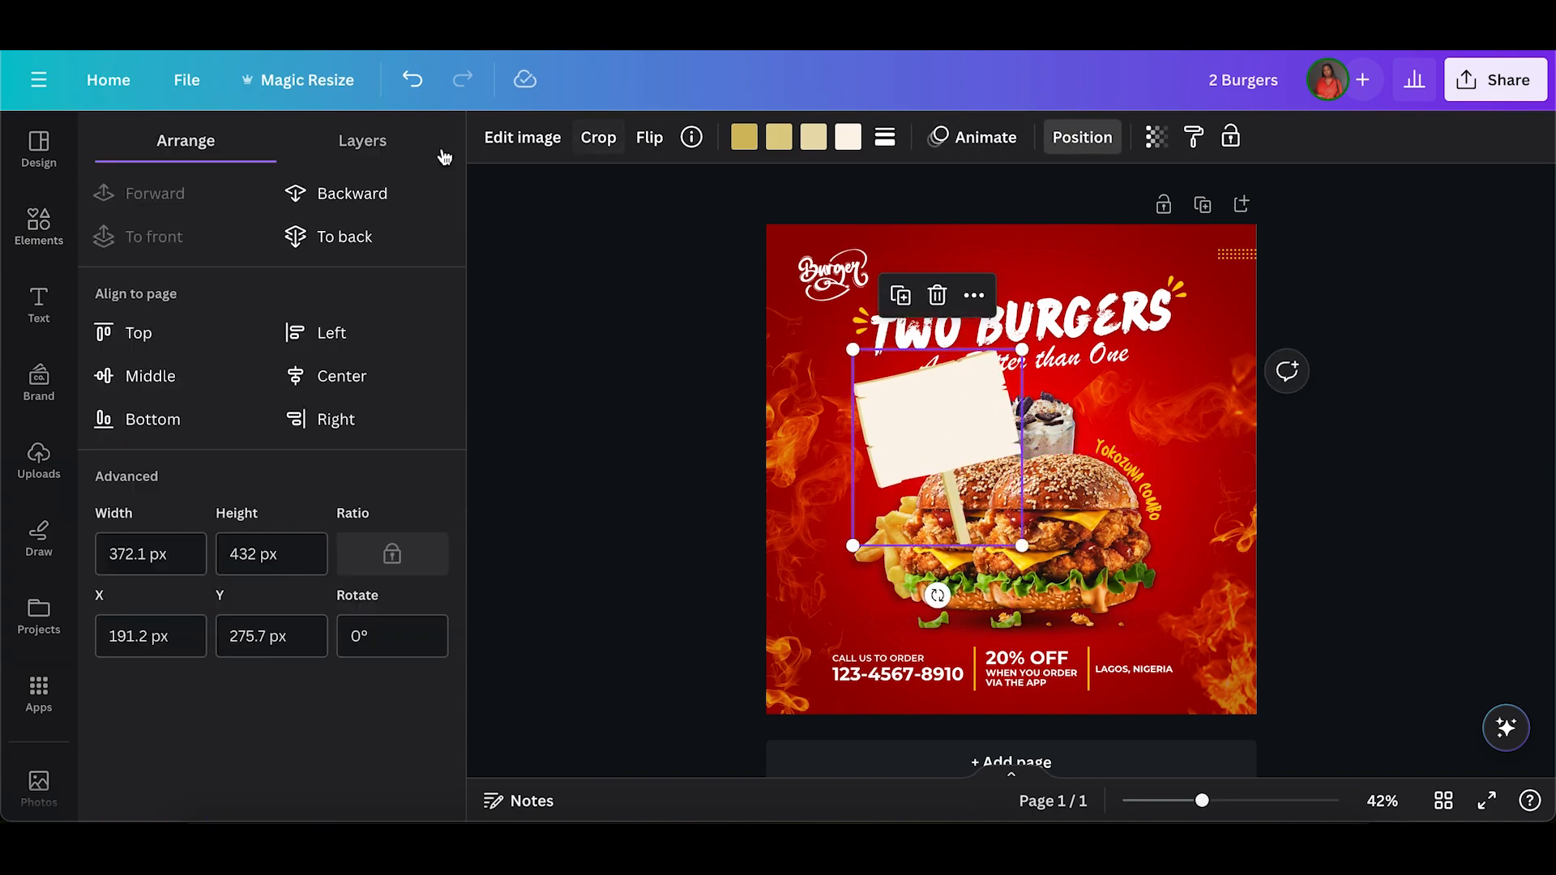
left_click(324, 239)
left_click_drag(1021, 347, 944, 440)
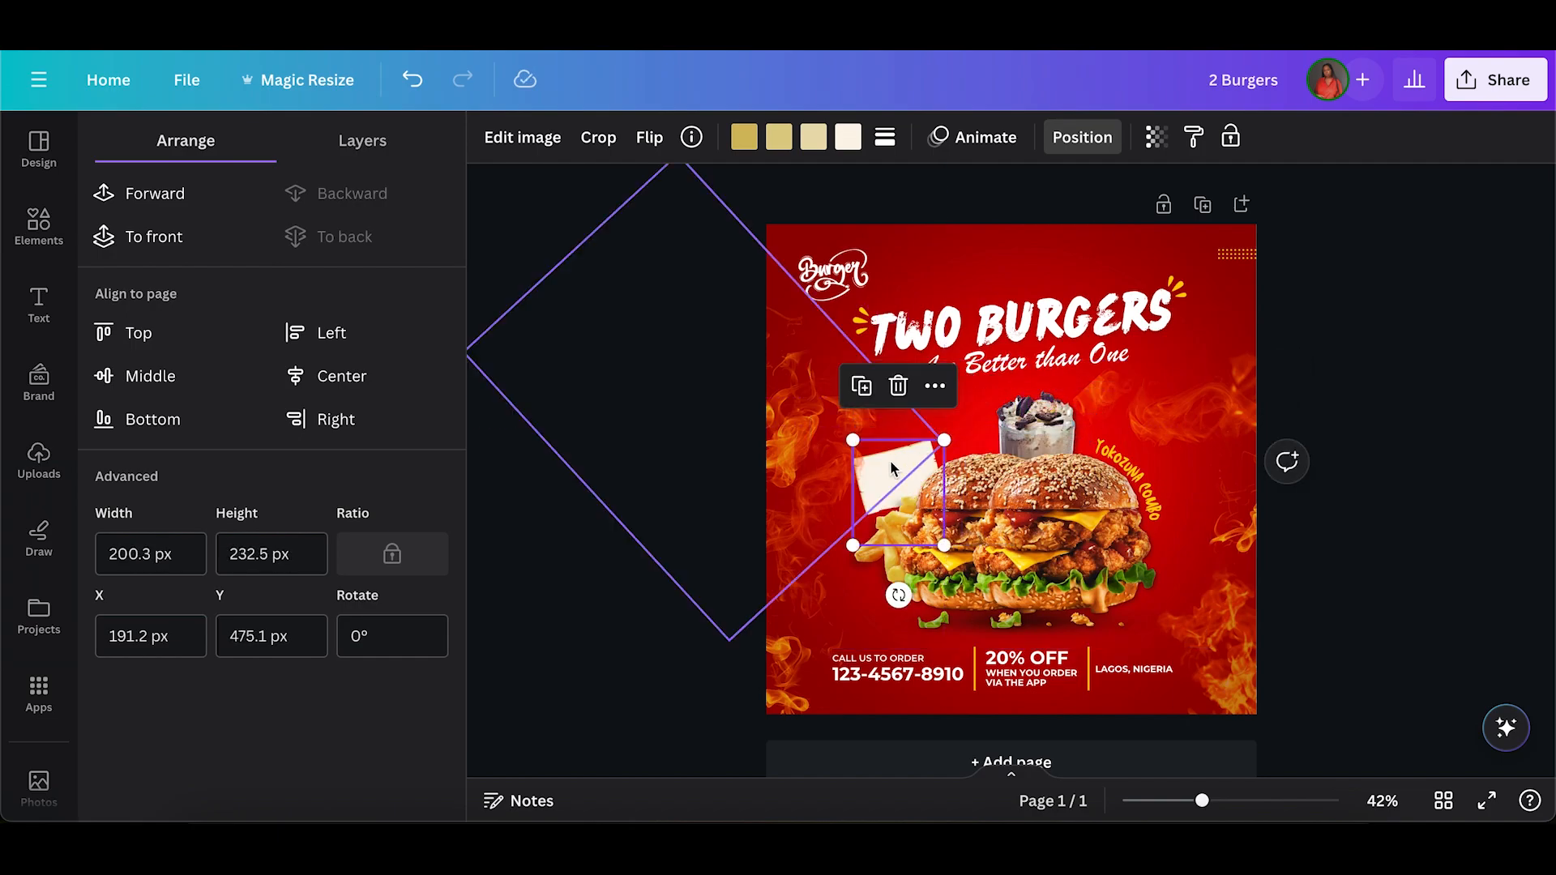
left_click_drag(898, 485, 933, 451)
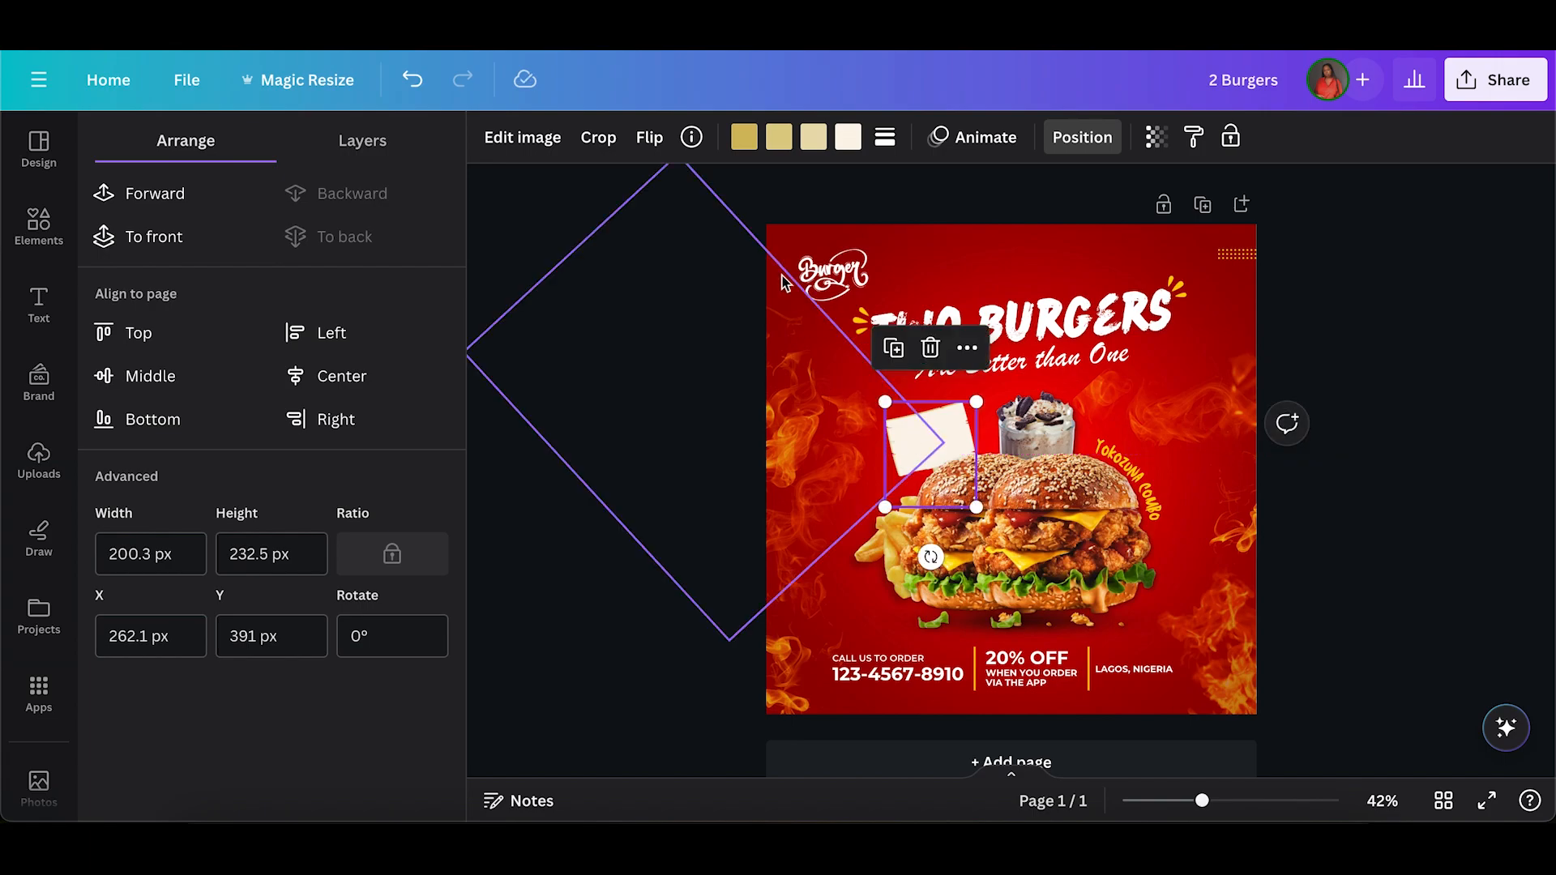
Recolour the cream face of the sign board with the document's yellow and nudge the board slightly up.
left_click(847, 138)
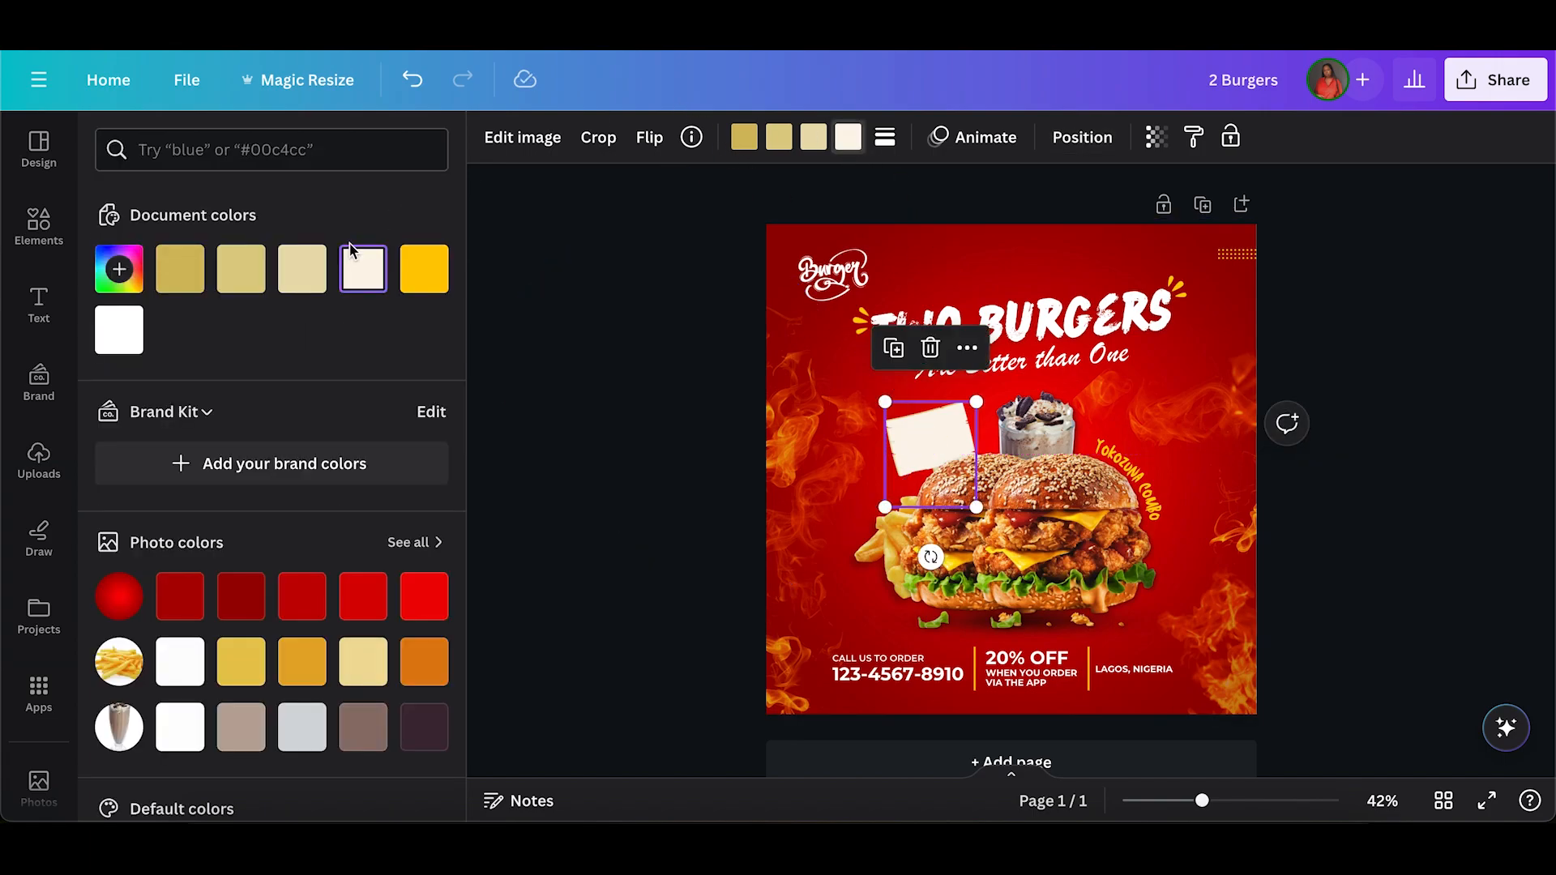
left_click(424, 269)
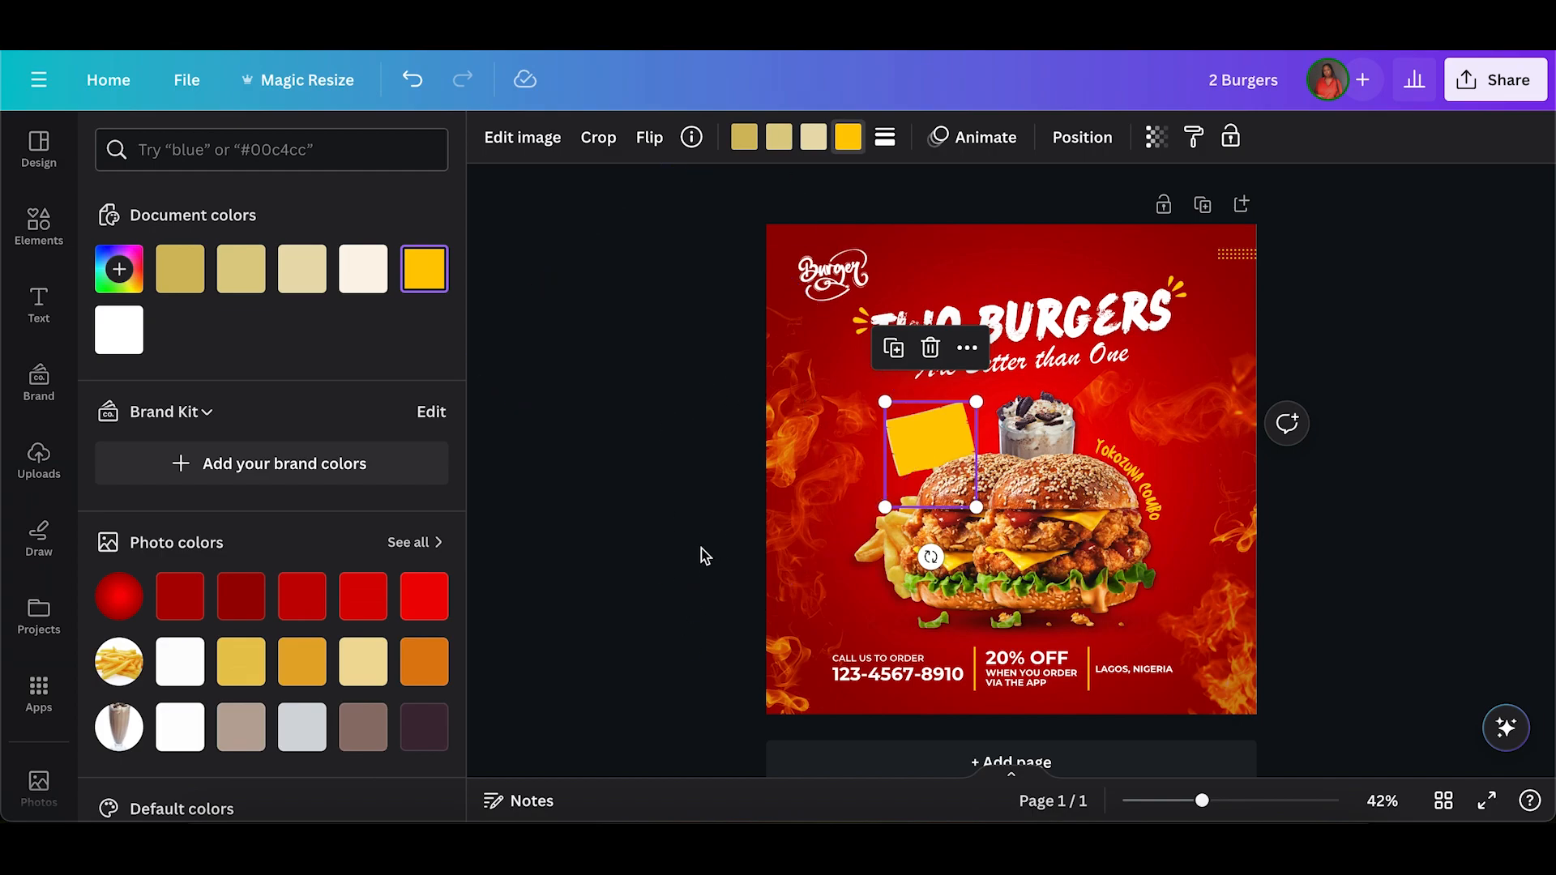
left_click_drag(950, 420, 954, 418)
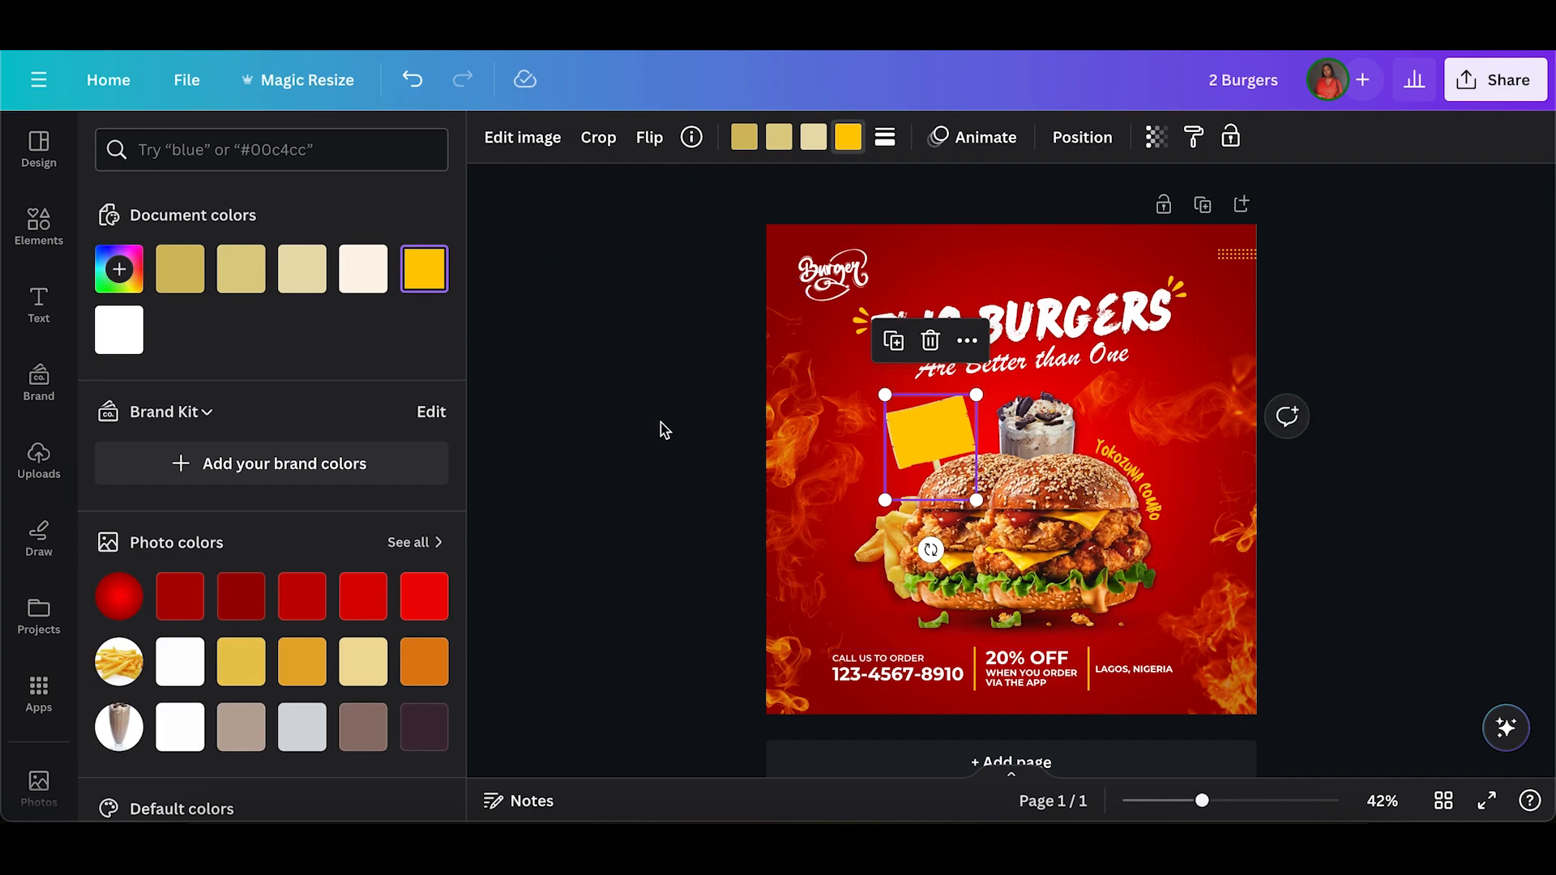
left_click(649, 444)
Duplicate the "Are Better than One" text below itself and change the copy to "Lagosians Love it!".
left_click(1064, 360)
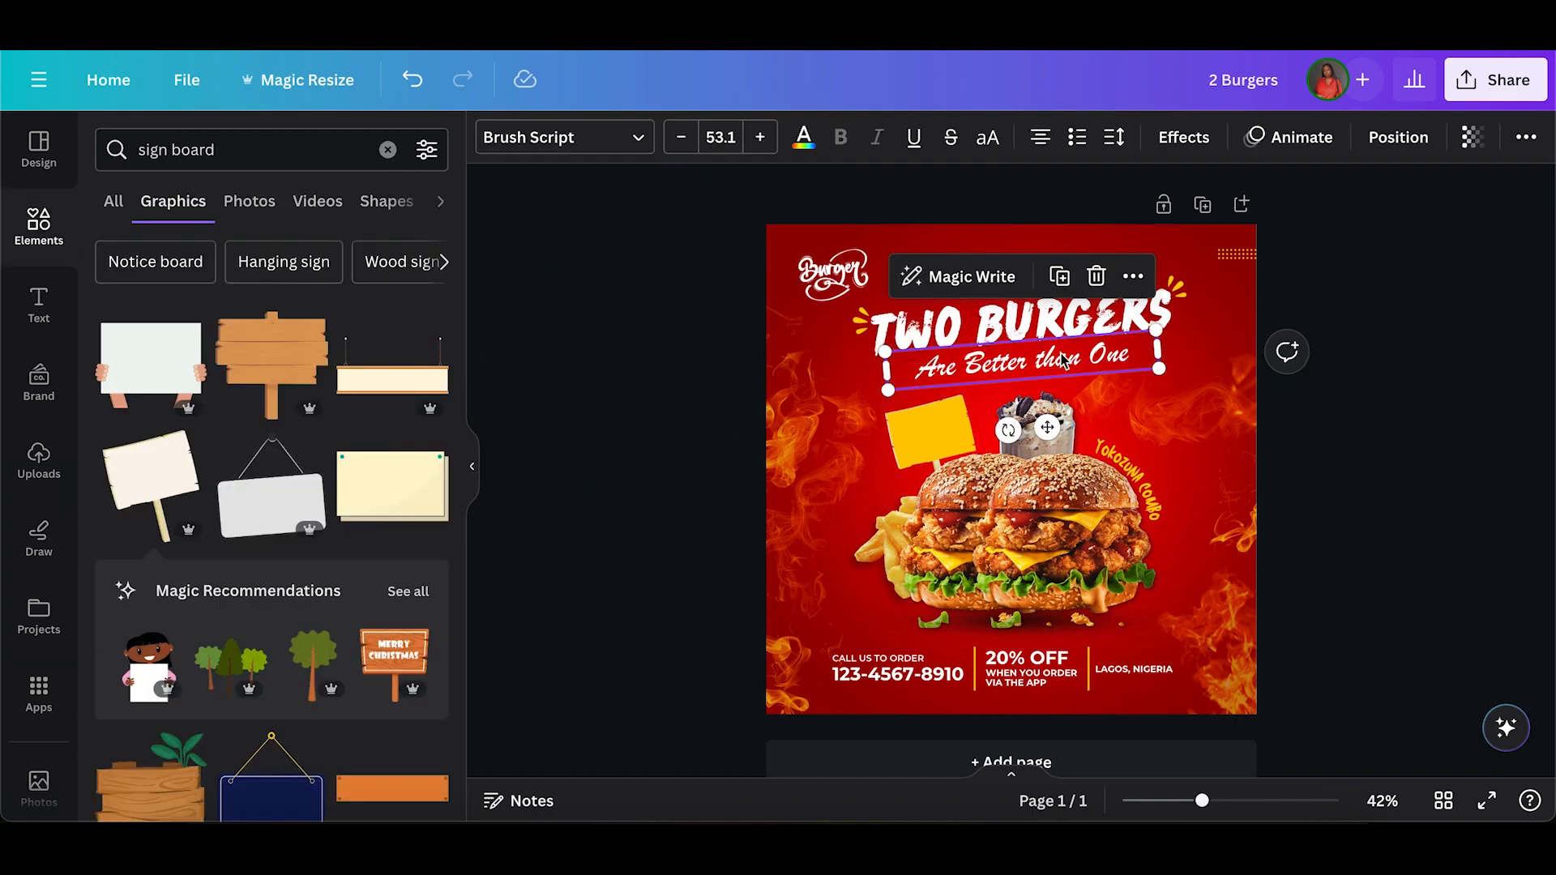
left_click_drag(1027, 364, 995, 423)
double_click(965, 435)
type("La")
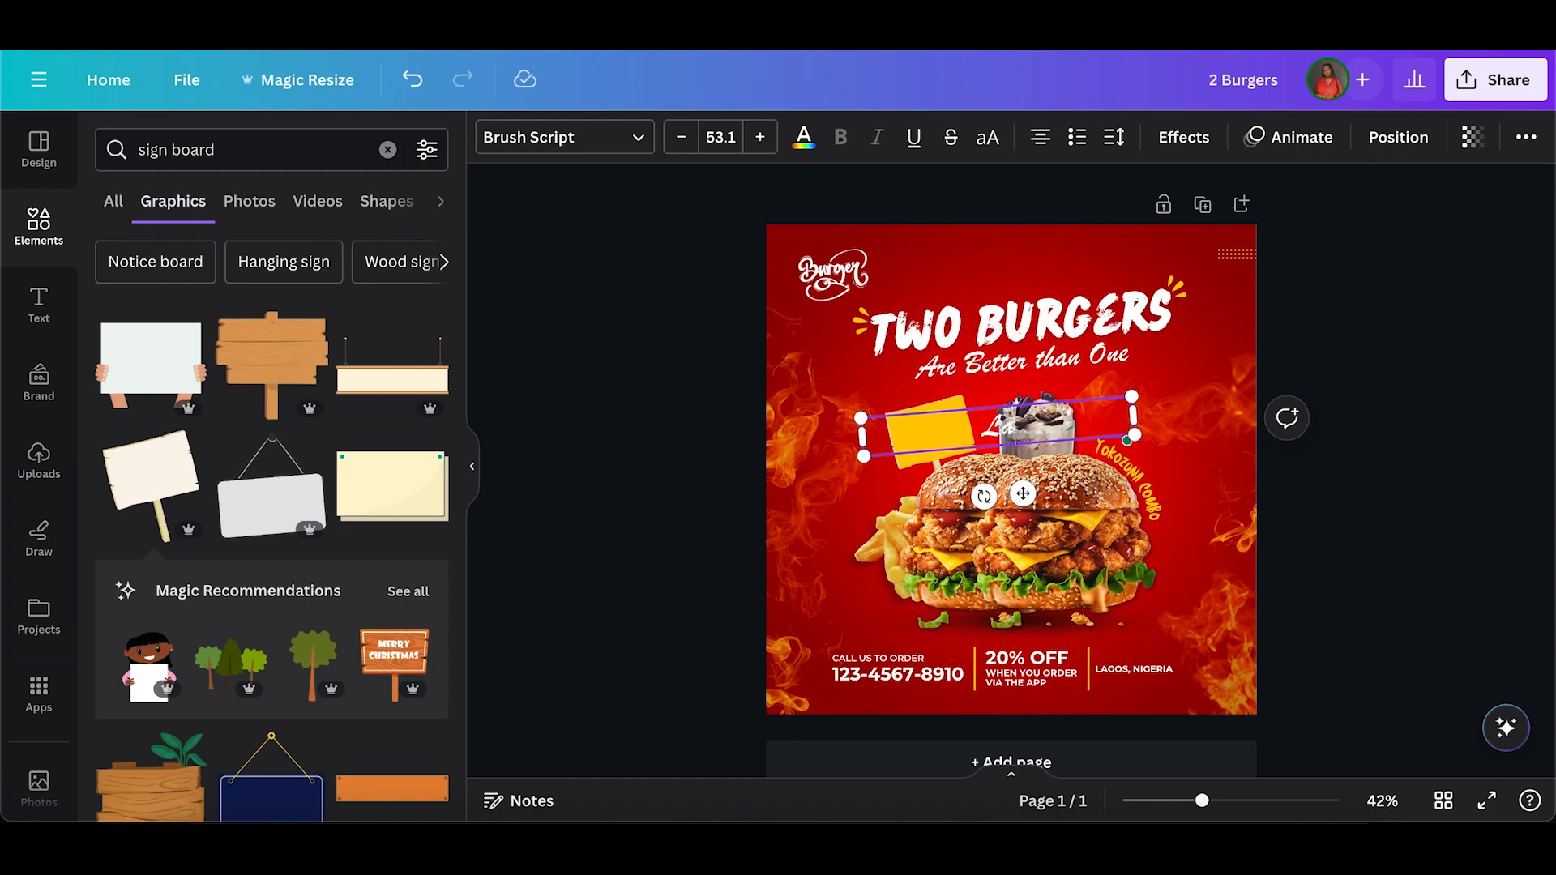
type("gosians Love")
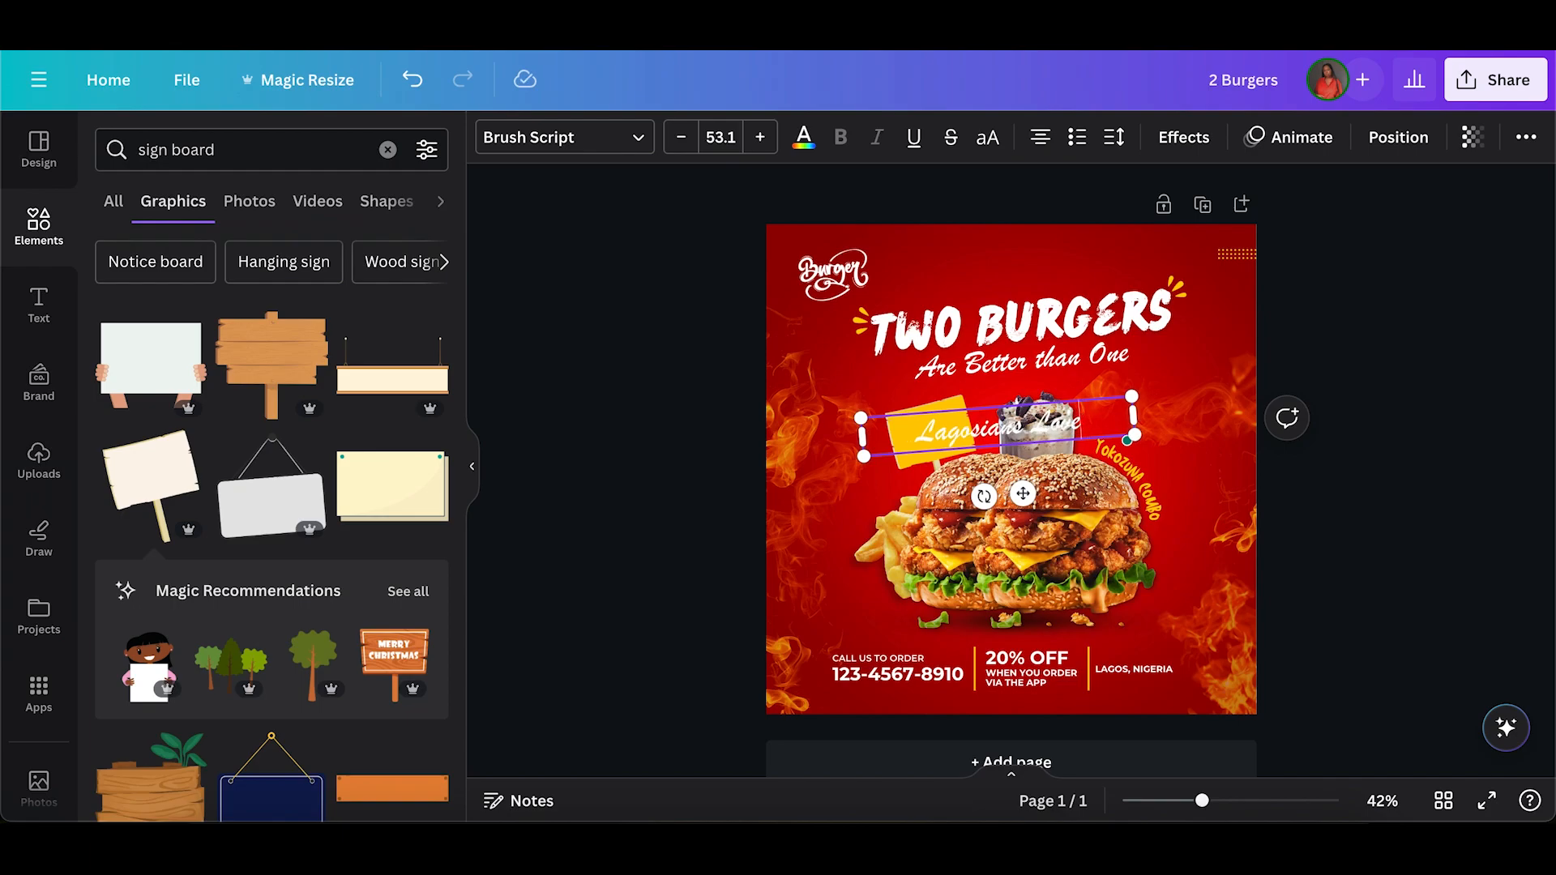
type("it!")
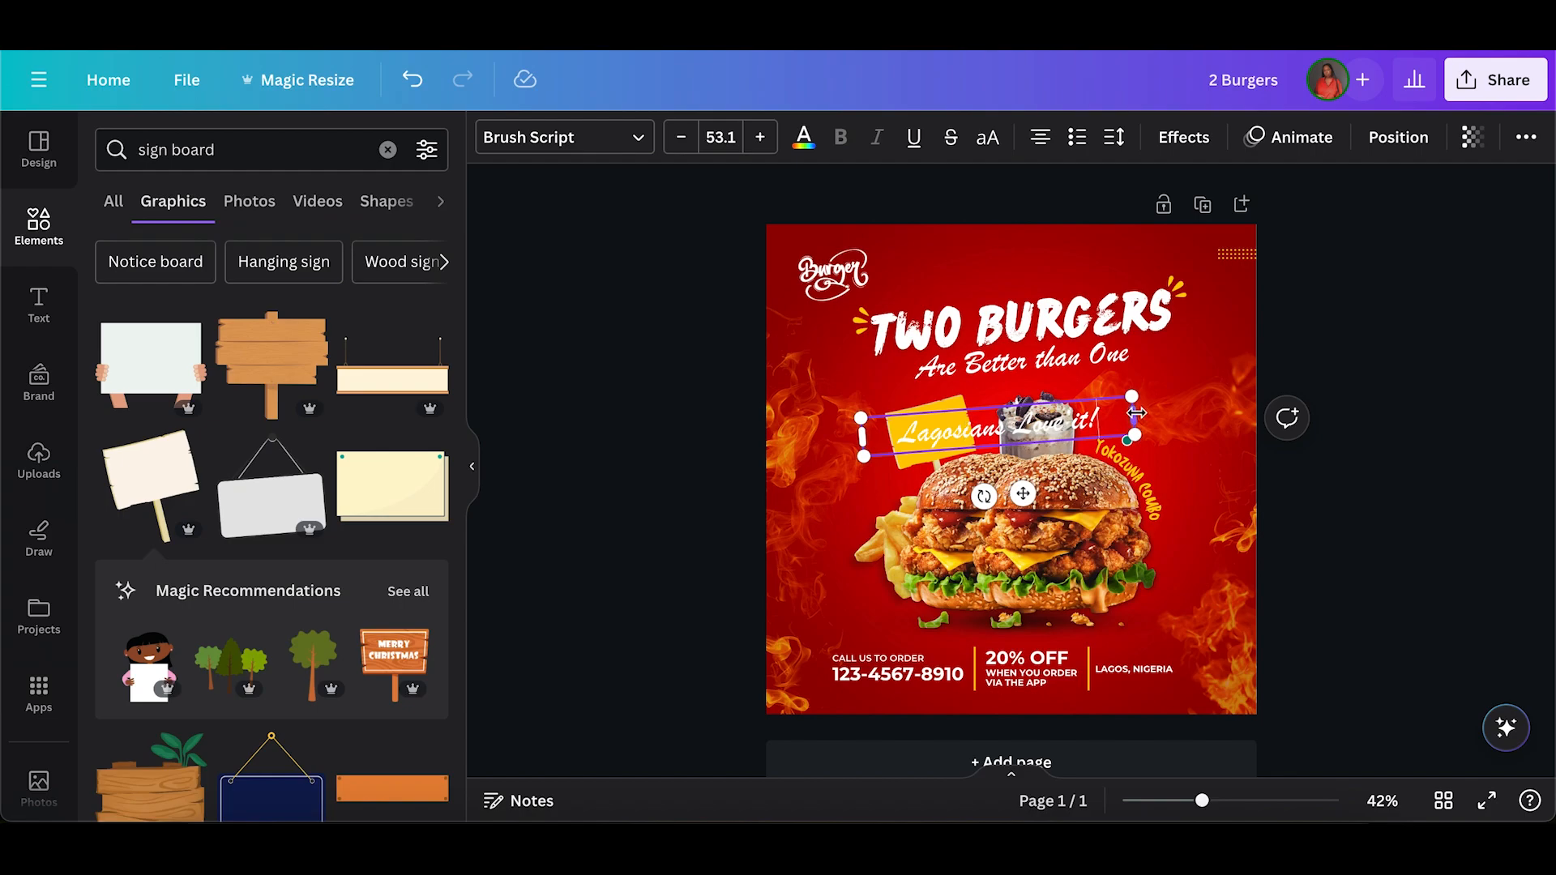
Wrap "Lagosians Love it!" onto two lines, tilt it to match the sign board, set its font size to 30 and fit it on the board.
left_click_drag(1093, 414, 979, 447)
left_click_drag(906, 502, 922, 496)
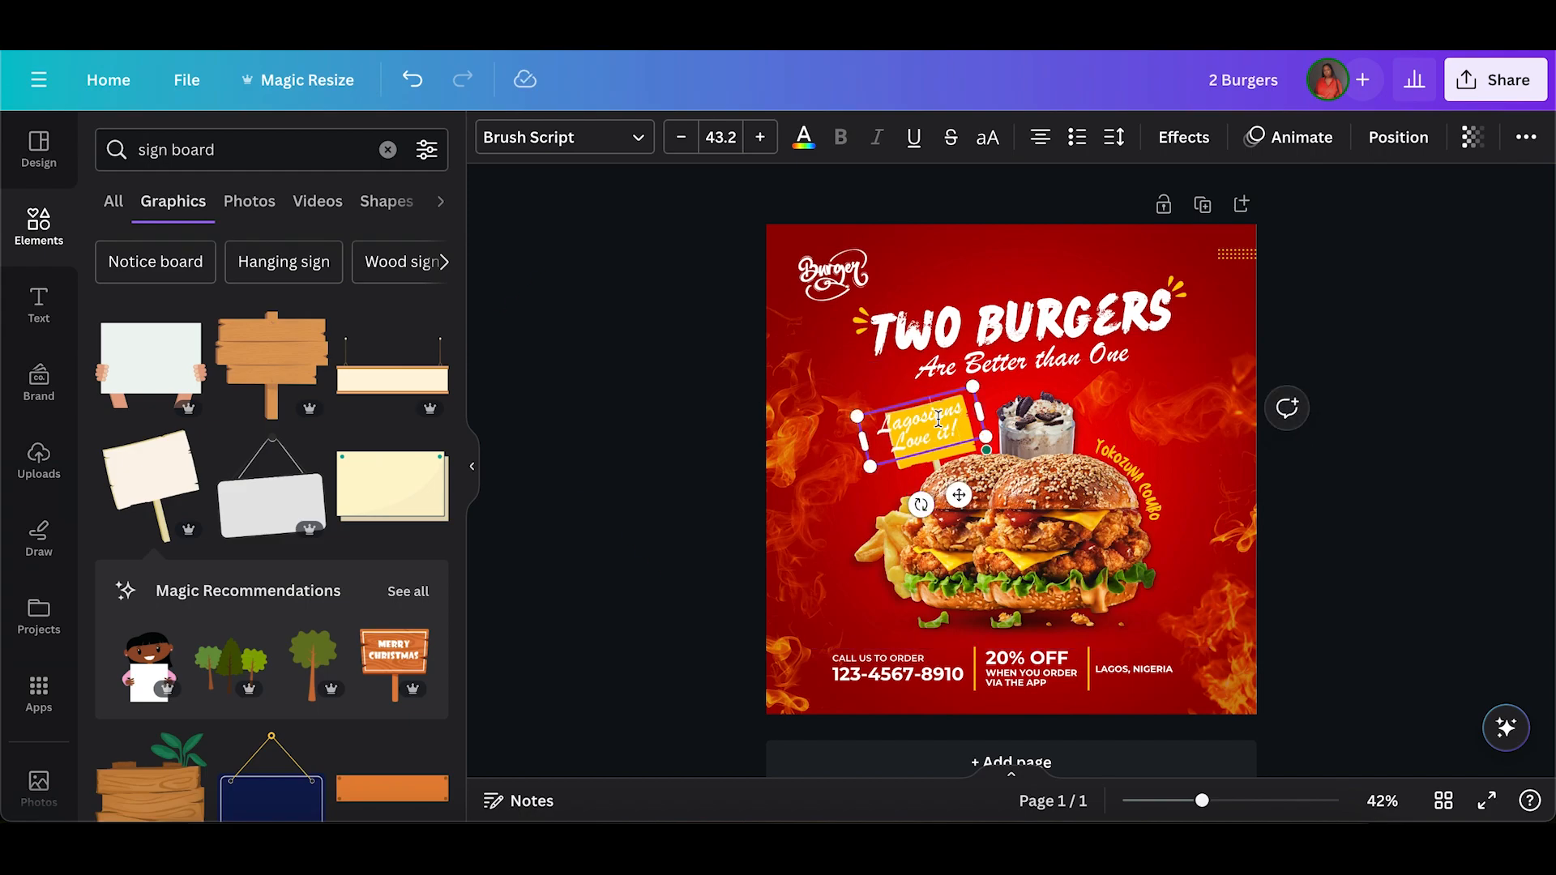
left_click(596, 461)
left_click_drag(902, 432, 907, 431)
left_click(678, 137)
left_click(678, 137)
left_click(678, 137)
left_click(677, 137)
left_click(677, 137)
left_click(677, 137)
left_click(677, 137)
left_click_drag(982, 414, 939, 437)
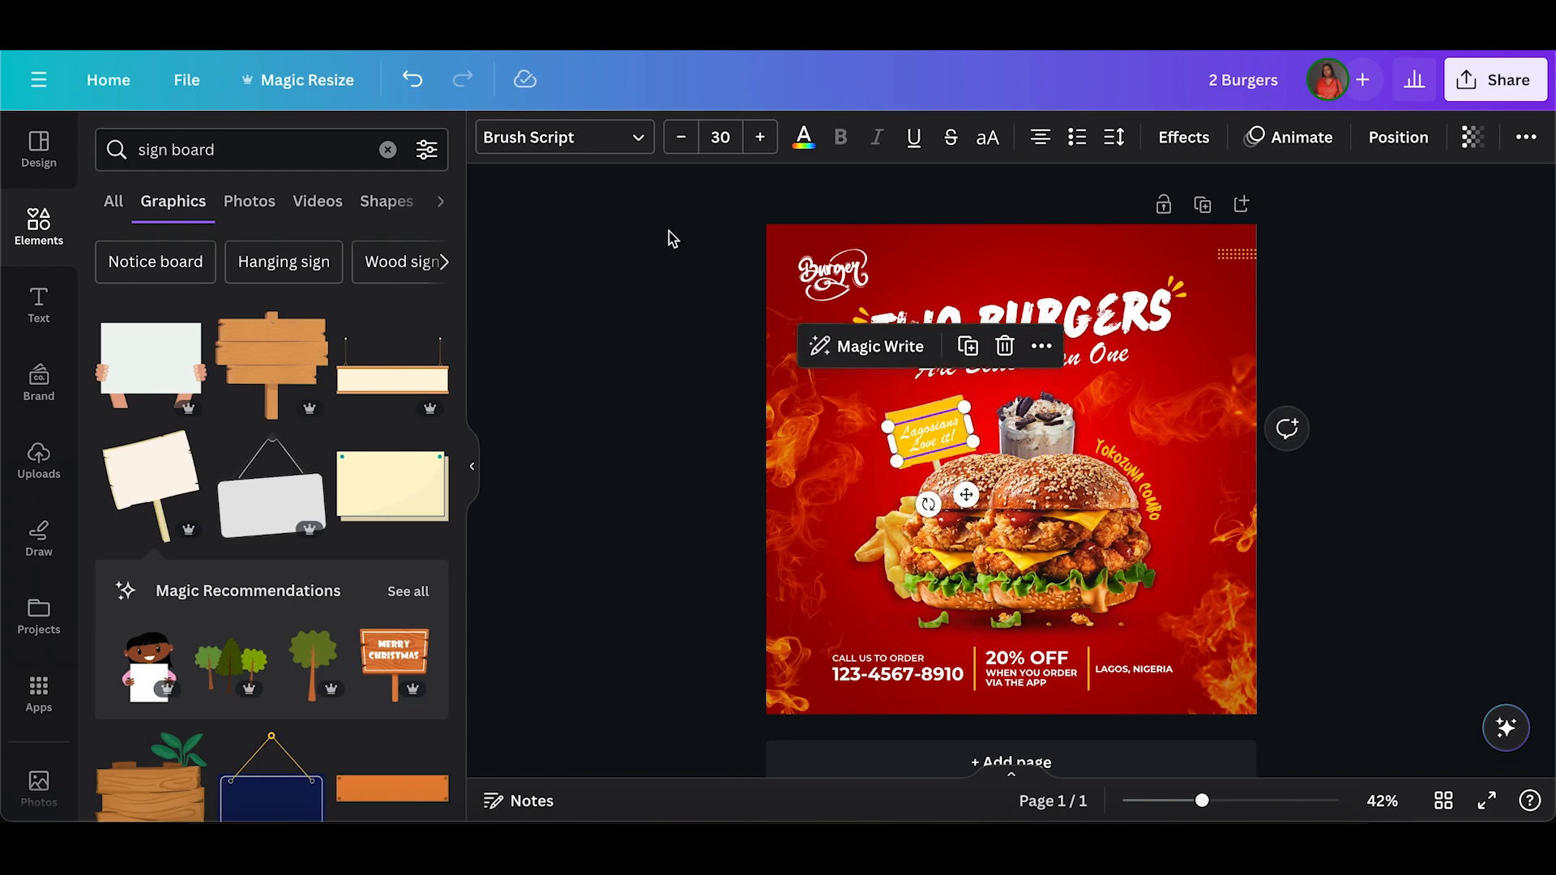
Change the "Lagosians Love it!" text colour to black.
left_click(804, 137)
left_click(424, 666)
scroll(421, 671, "down", 2)
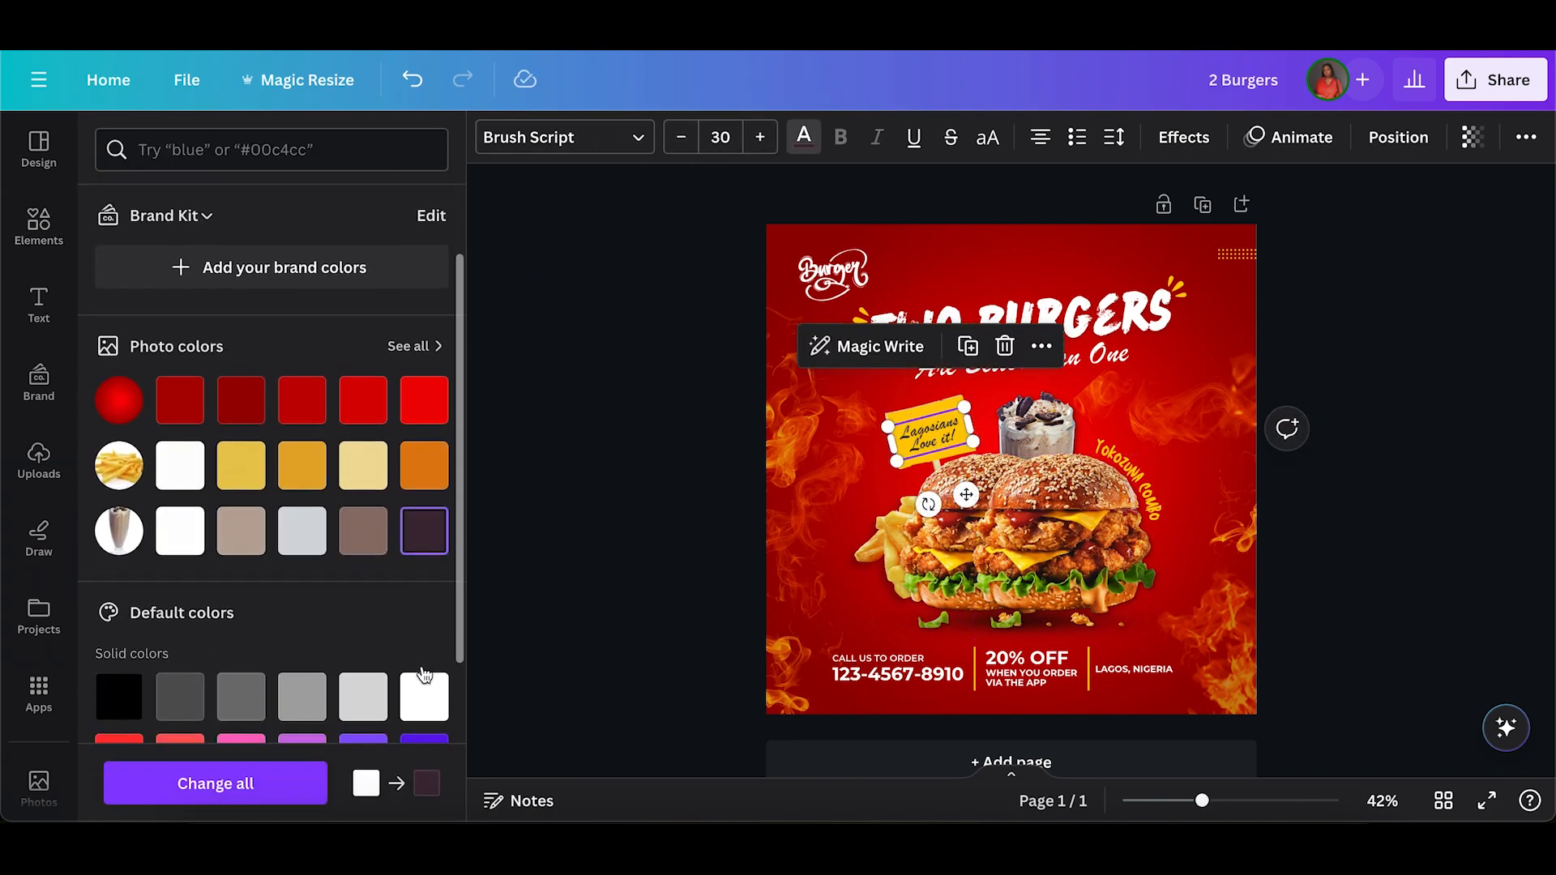
left_click(124, 701)
left_click(527, 468)
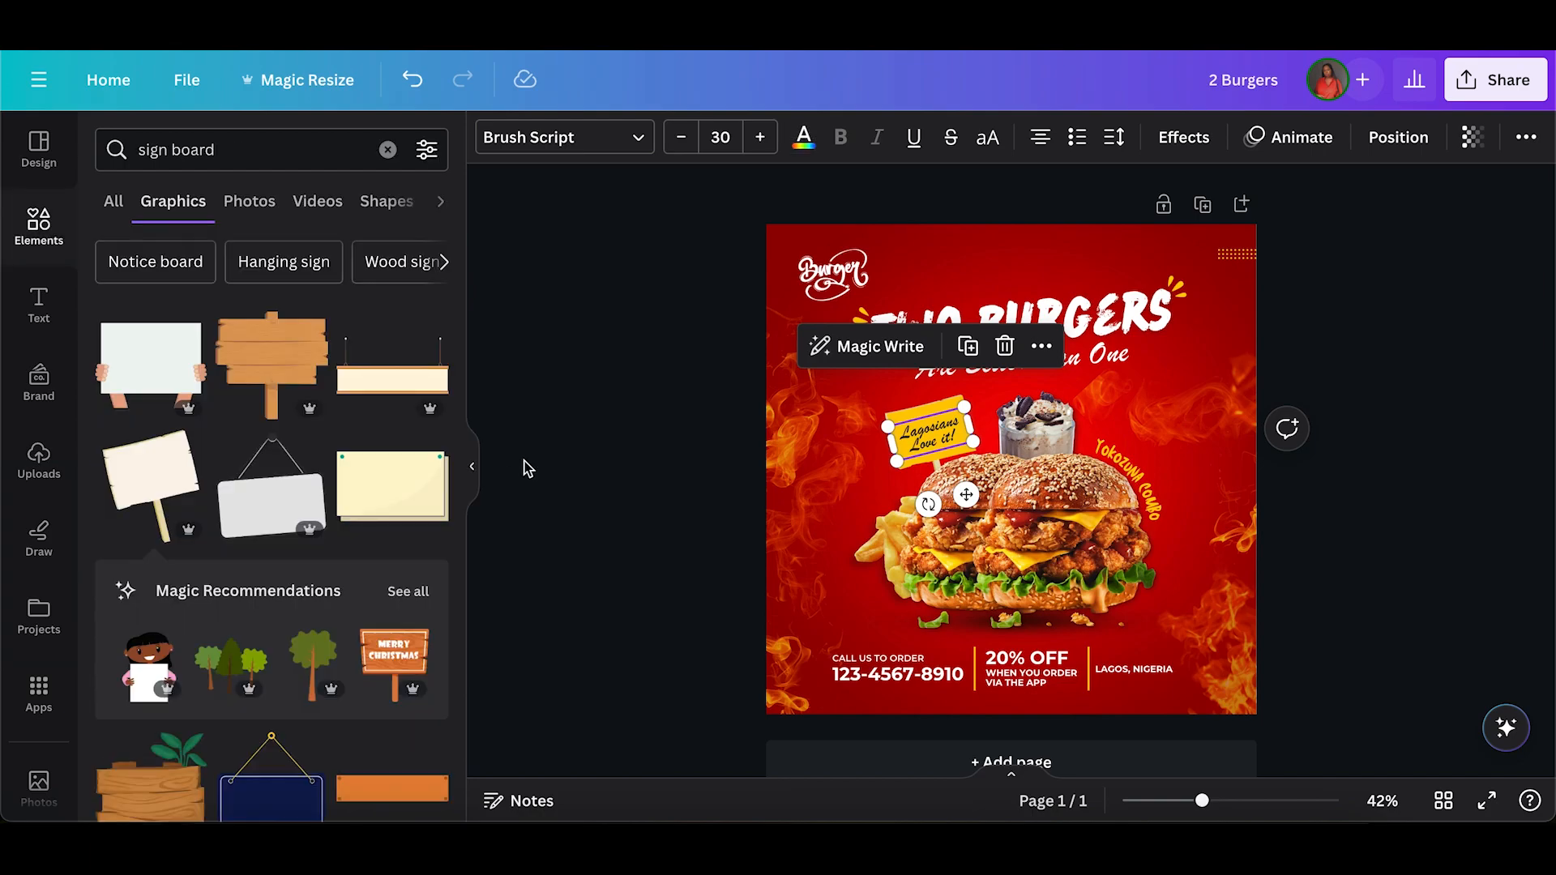
Search the fonts for "rus" and set the "Lagosians Love it!" text in Rushk.
left_click(914, 432)
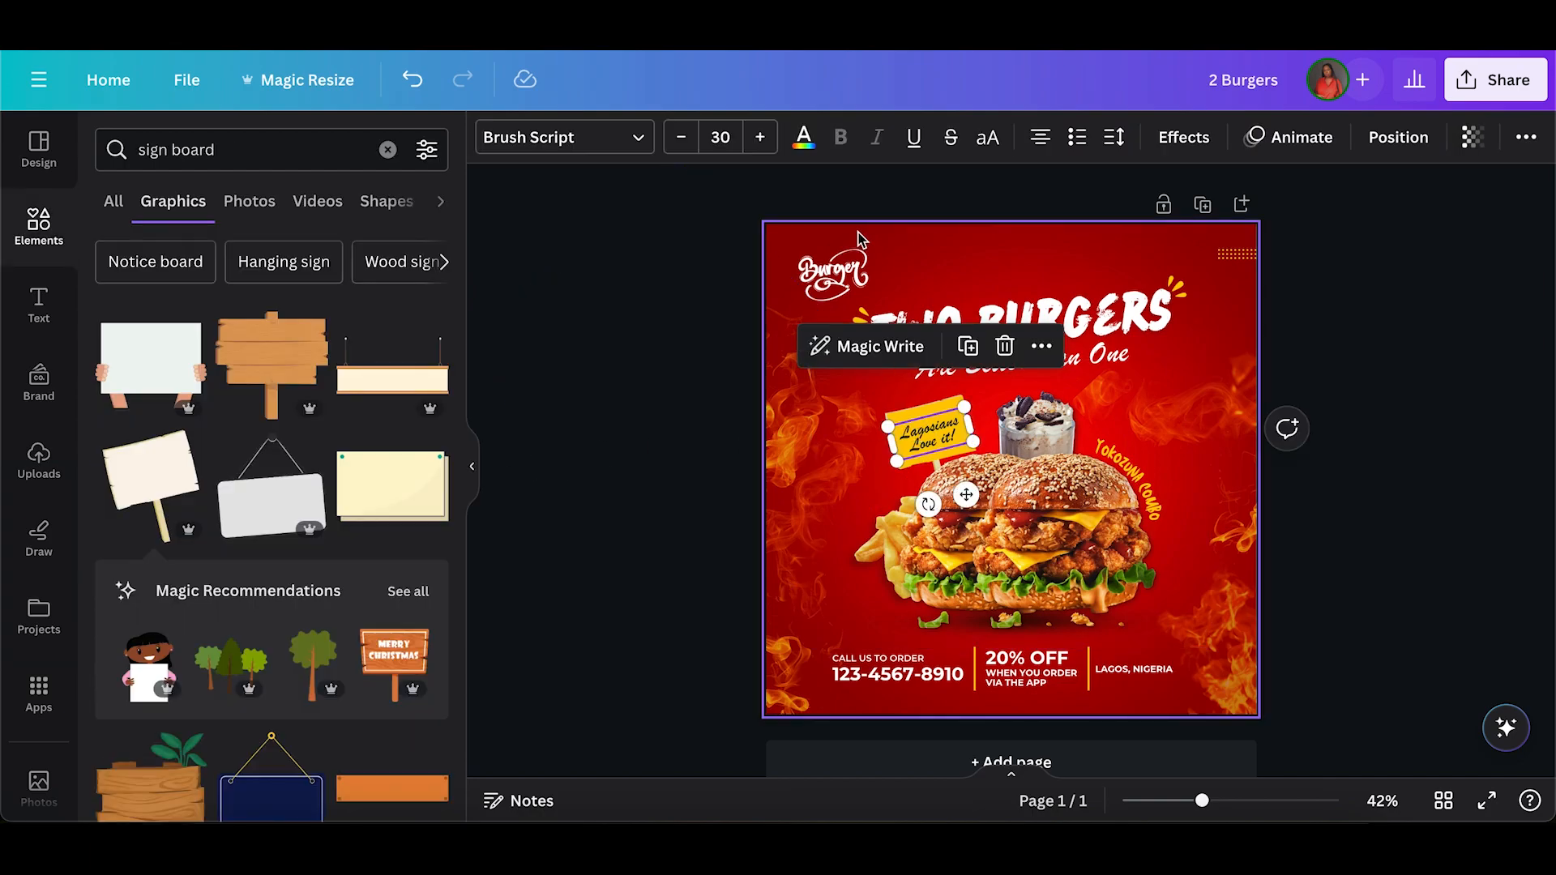
left_click(1042, 301)
left_click(929, 423)
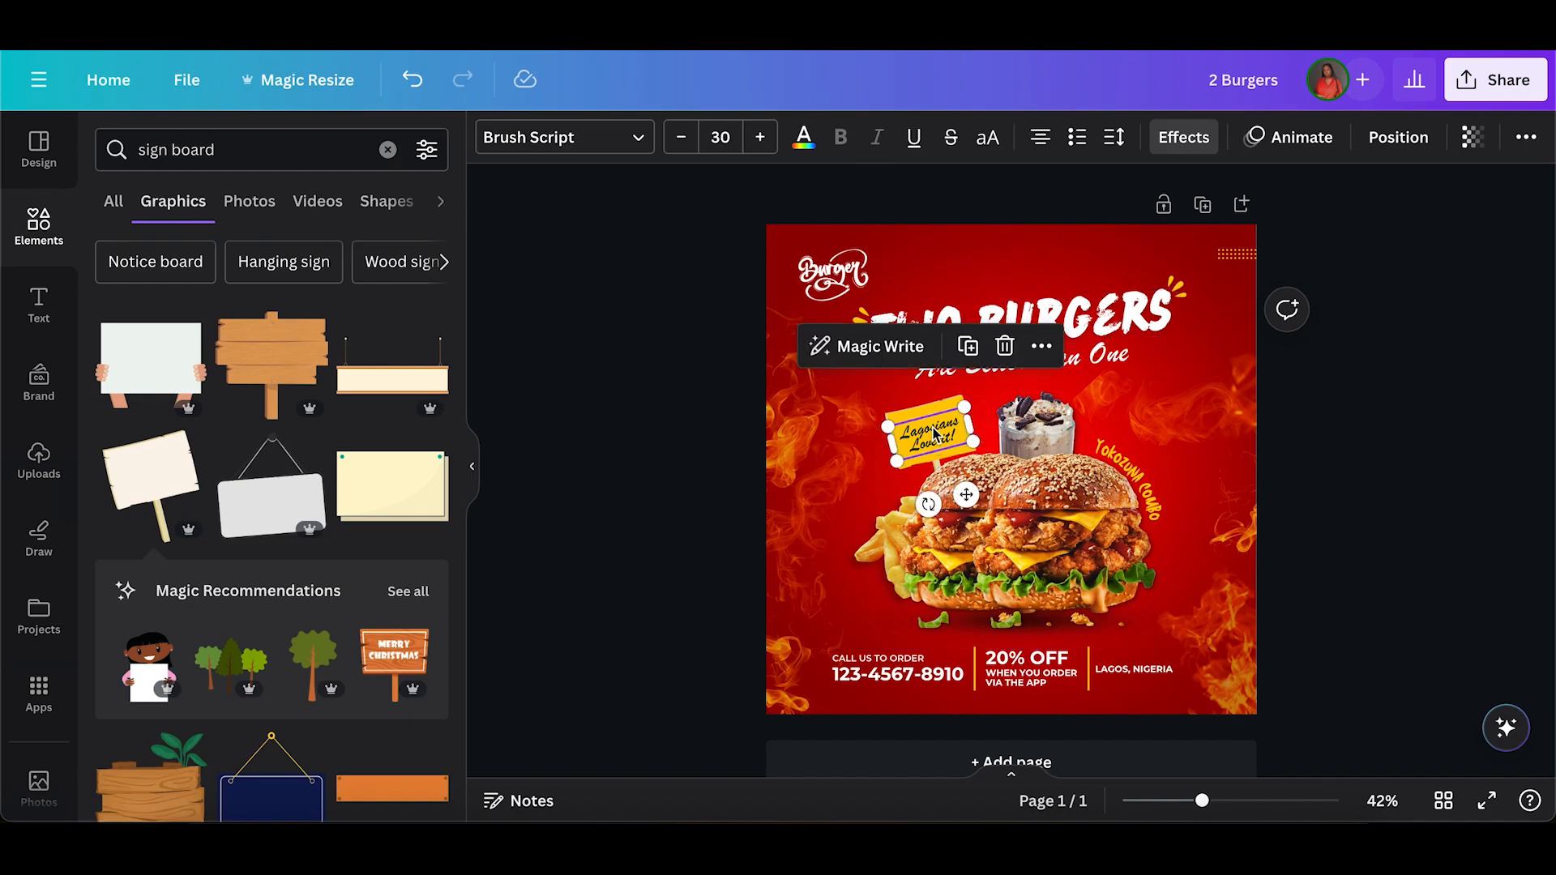
left_click(531, 136)
double_click(198, 203)
type("rus")
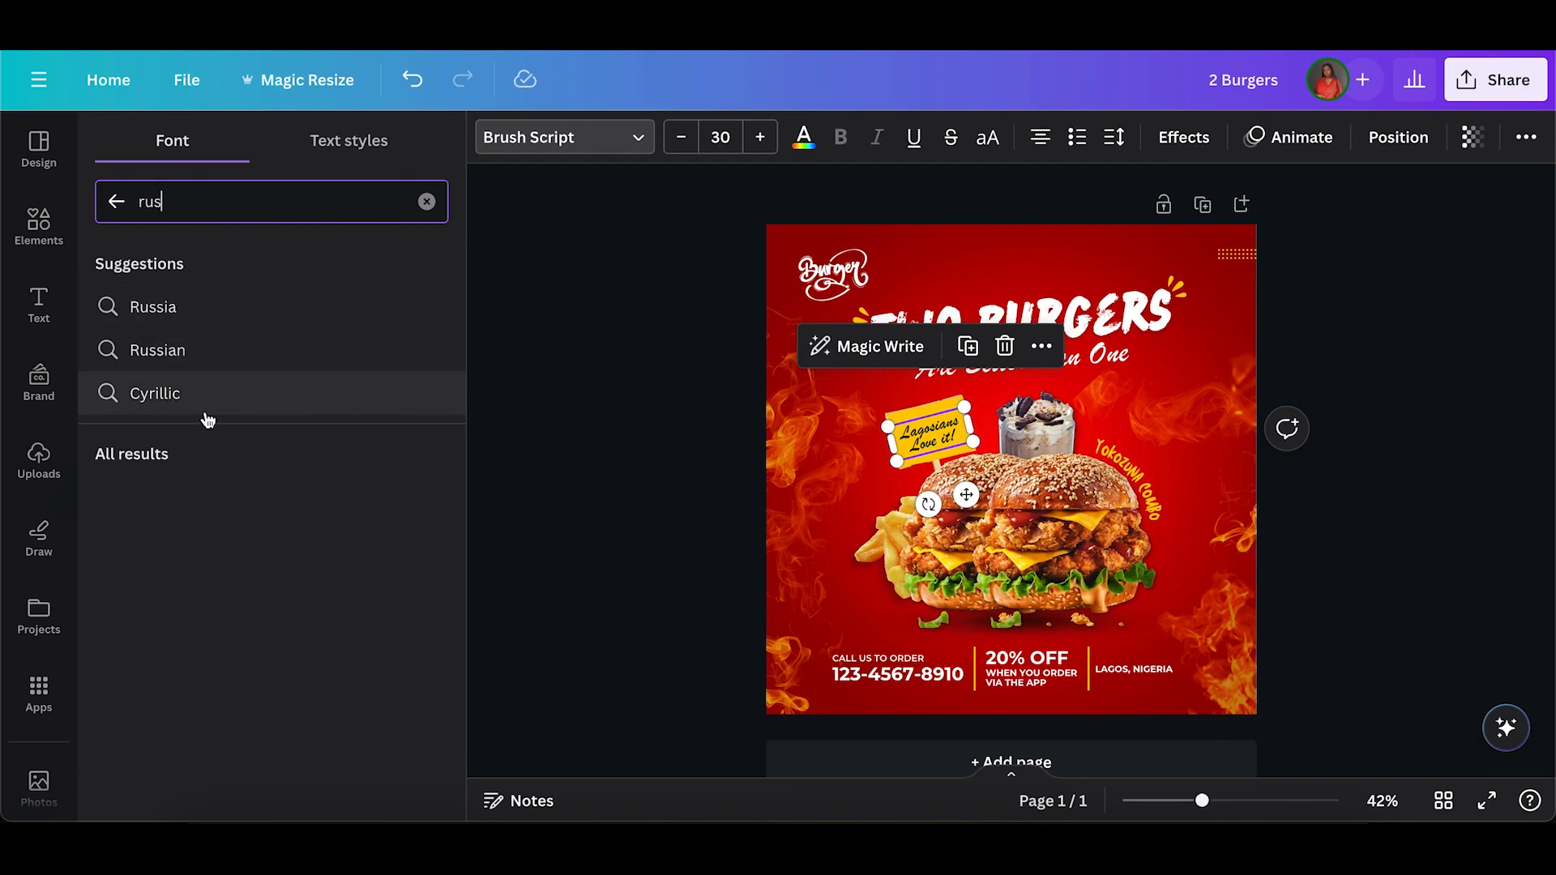
left_click(235, 507)
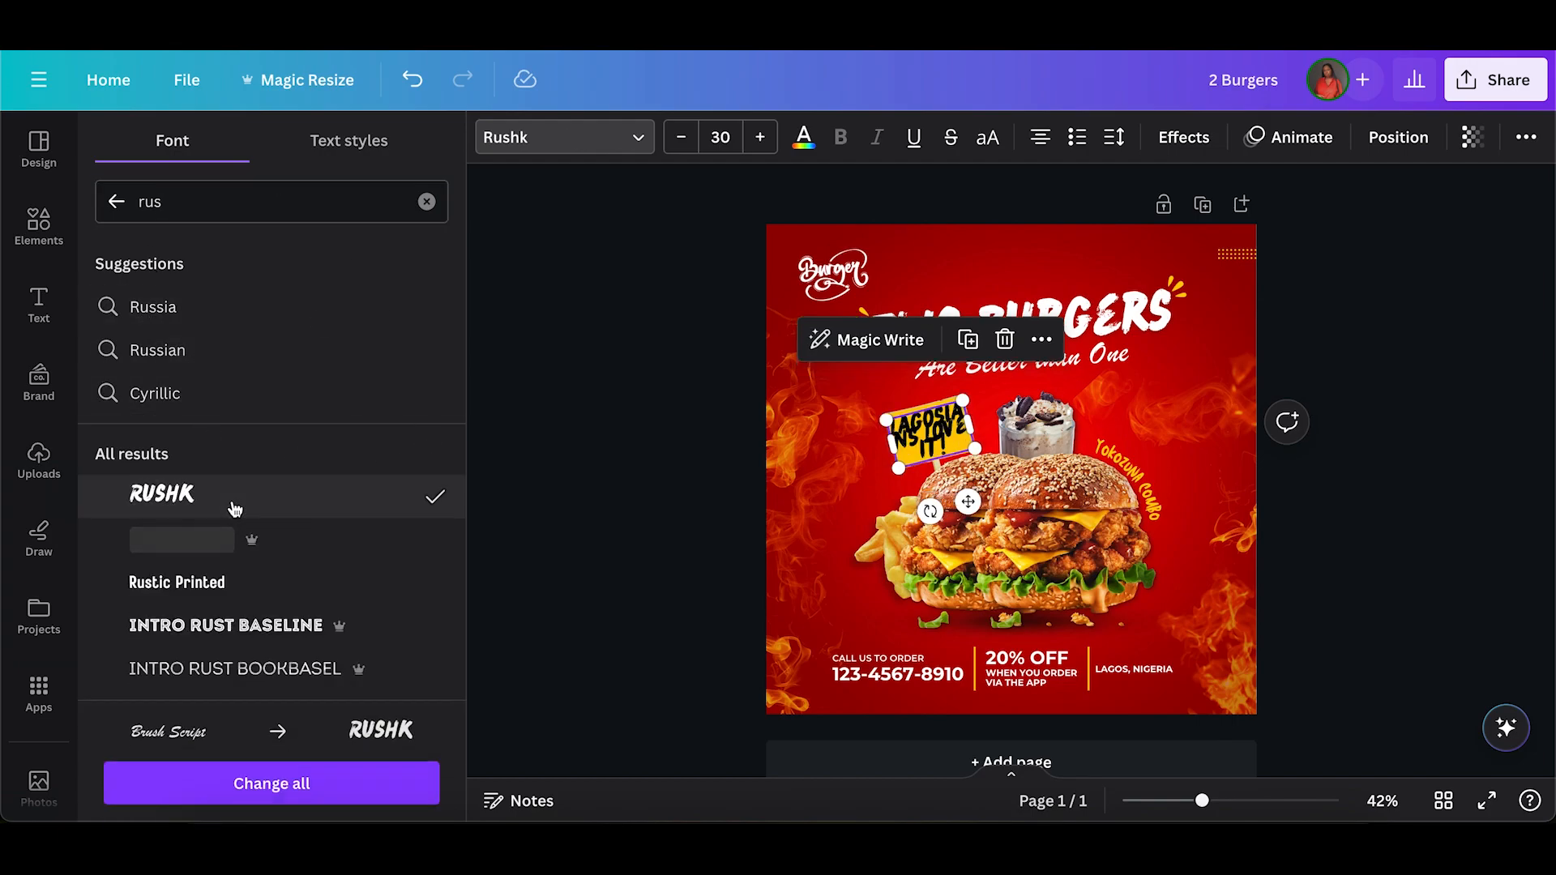
Set the sign text's font size to 20 and its line spacing to 1.27.
left_click(721, 137)
type("20")
key("Return")
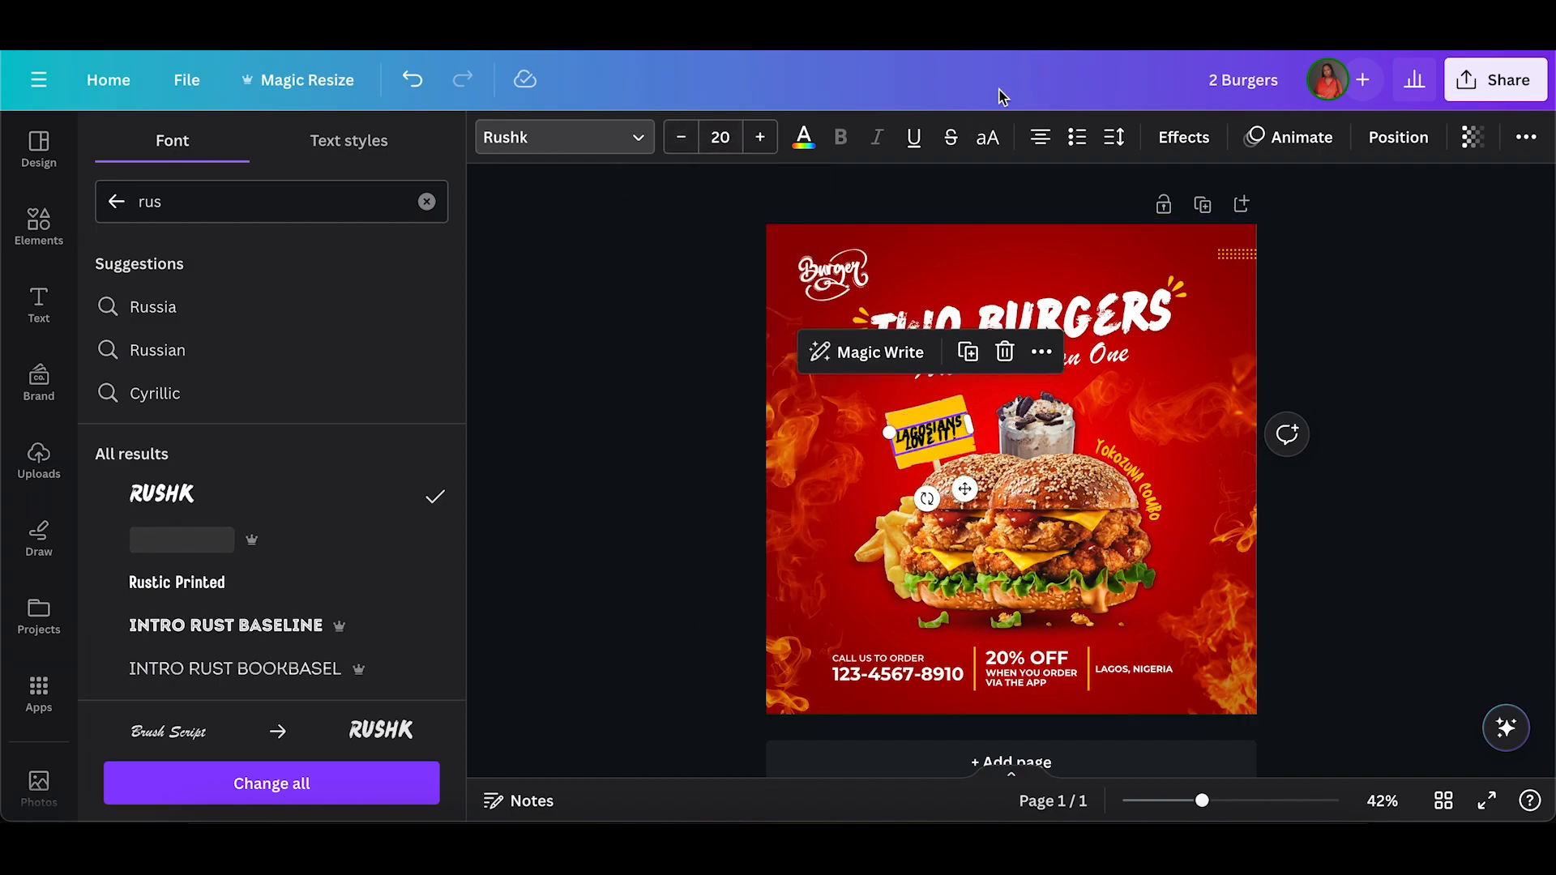
left_click(1114, 137)
left_click_drag(1152, 282, 1215, 286)
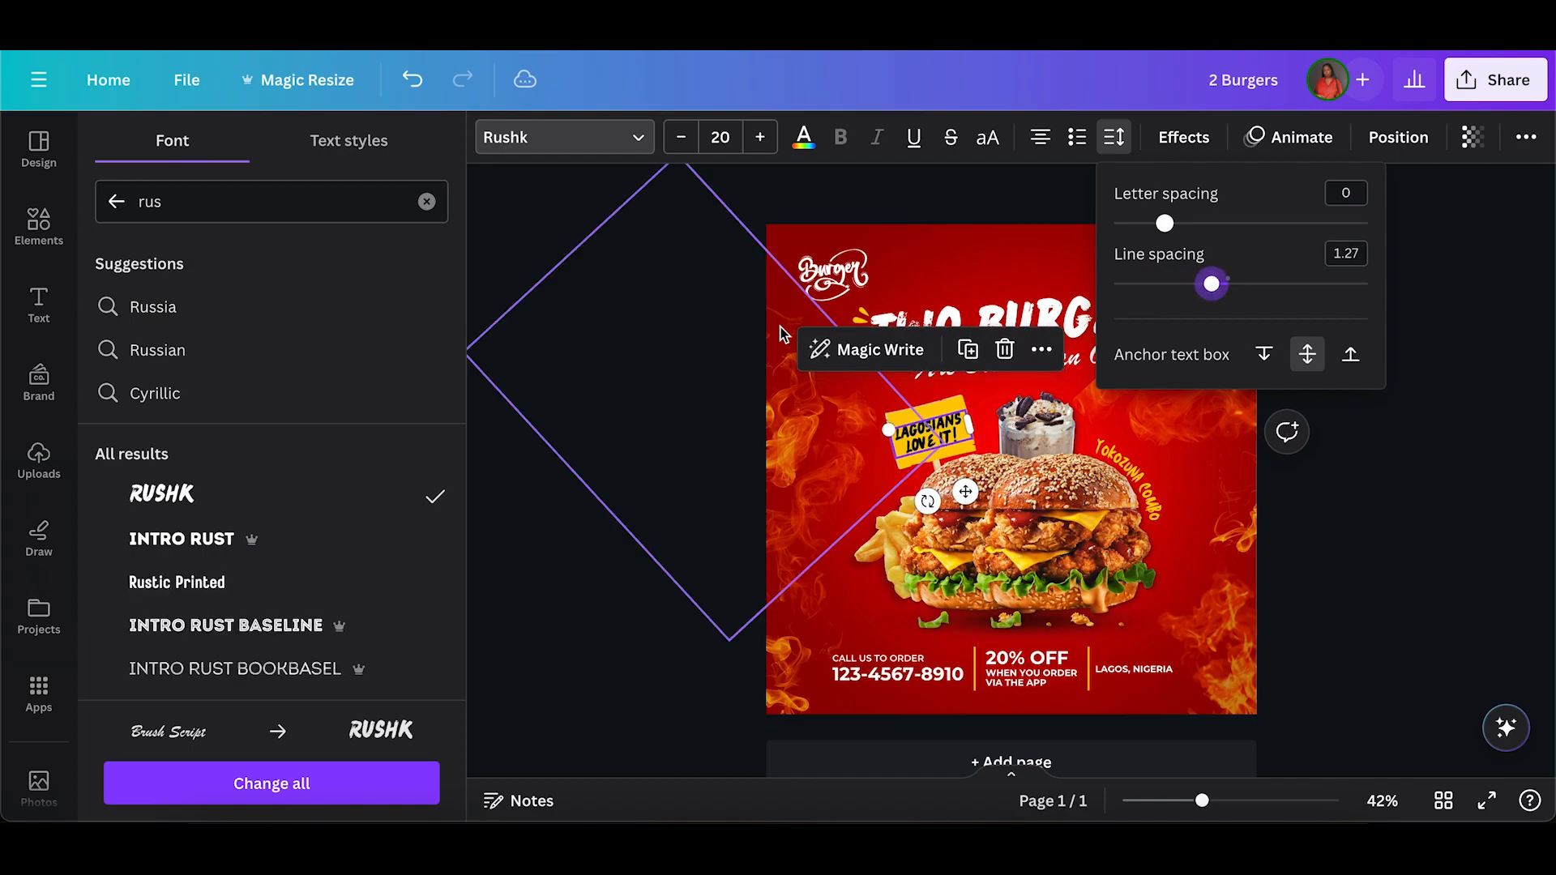
left_click(769, 354)
double_click(678, 592)
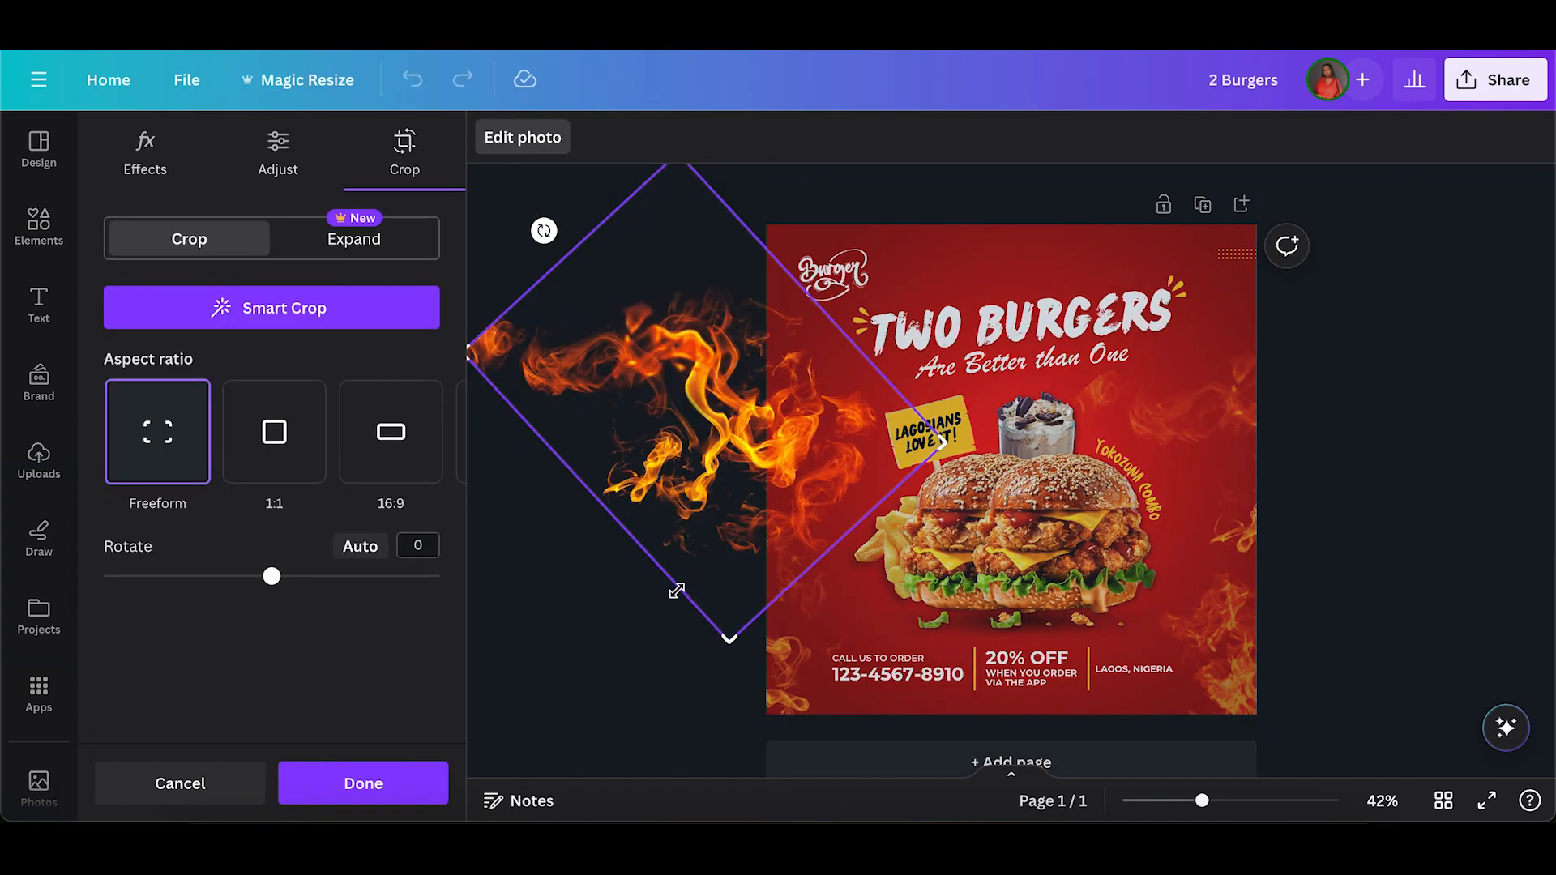
key("Escape")
left_click(956, 431)
left_click(955, 423)
left_click(727, 523)
Change the "Lagosians Love it!" text colour from black to a dark red taken from the photo colours.
left_click(940, 437)
left_click(803, 139)
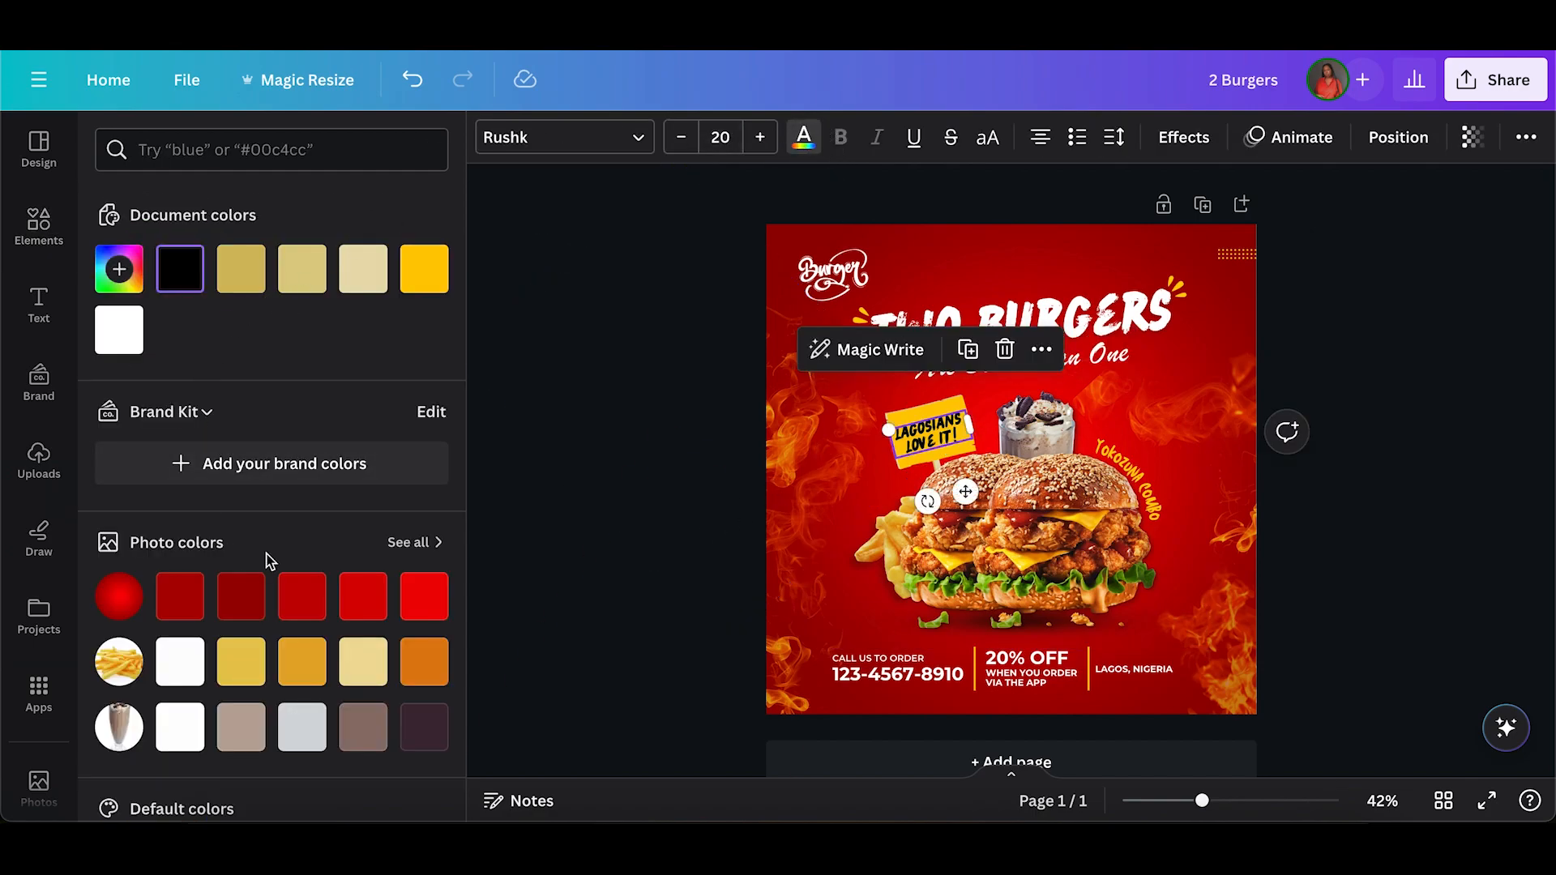
left_click(202, 595)
left_click(242, 604)
left_click(720, 531)
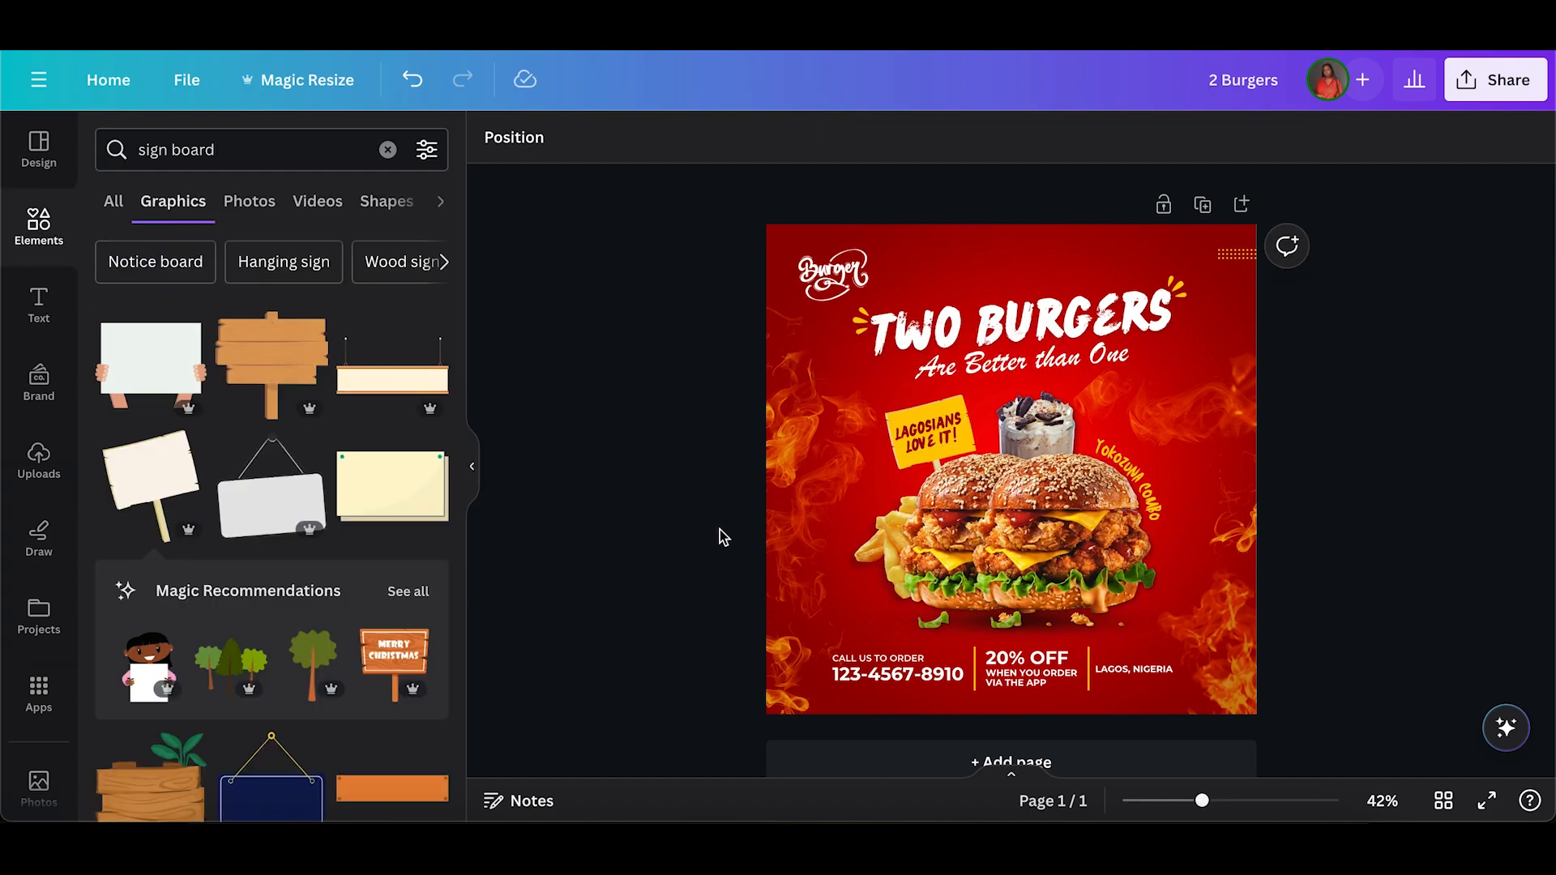
Nudge the "Lagosians Love it!" text slightly to the right to centre it on the yellow sign board.
left_click(932, 436)
key("Right")
key("Right")
key("Right")
key("Right")
key("Right")
key("Right")
key("Left")
key("Left")
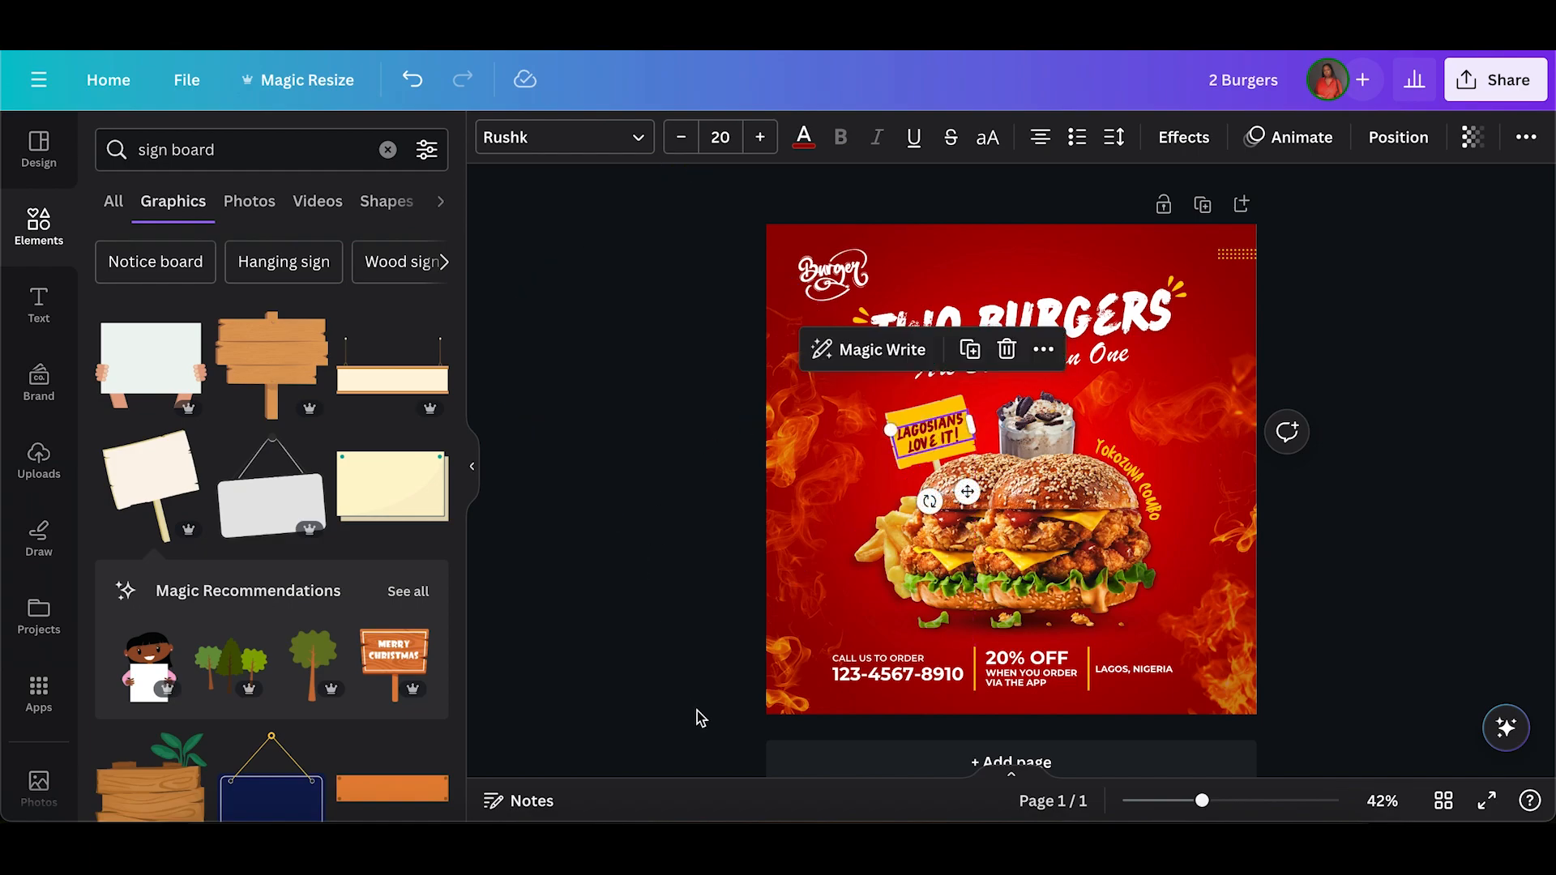
left_click(697, 711)
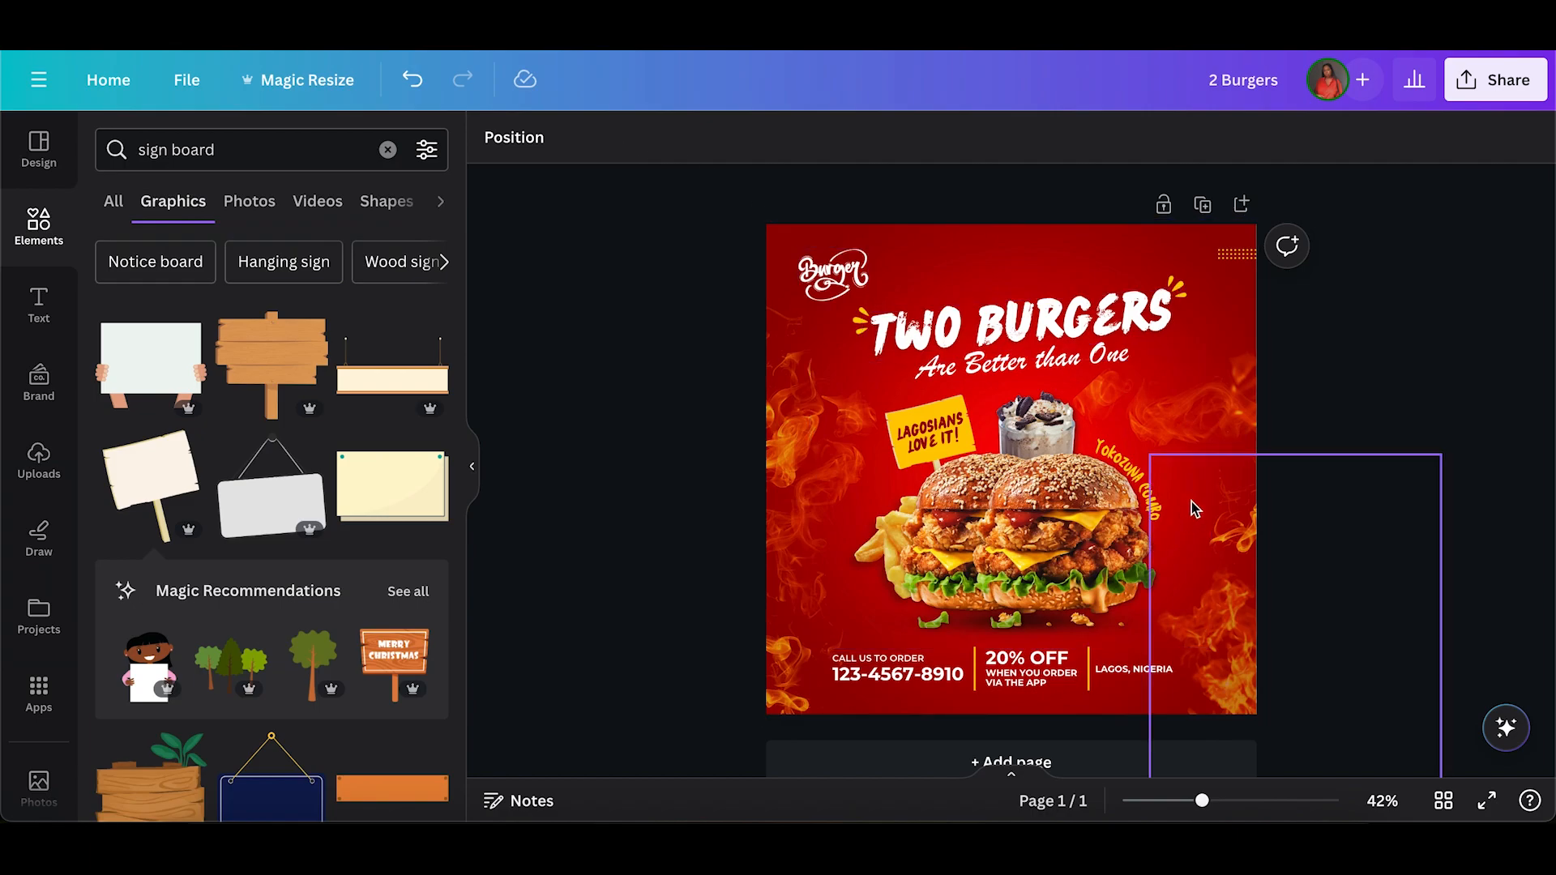
Shift the flames beside the fries slightly upward and move the upper-right flames slightly further into the design.
left_click(824, 474)
left_click_drag(824, 474, 817, 436)
left_click(1230, 354)
left_click_drag(1238, 356, 1233, 349)
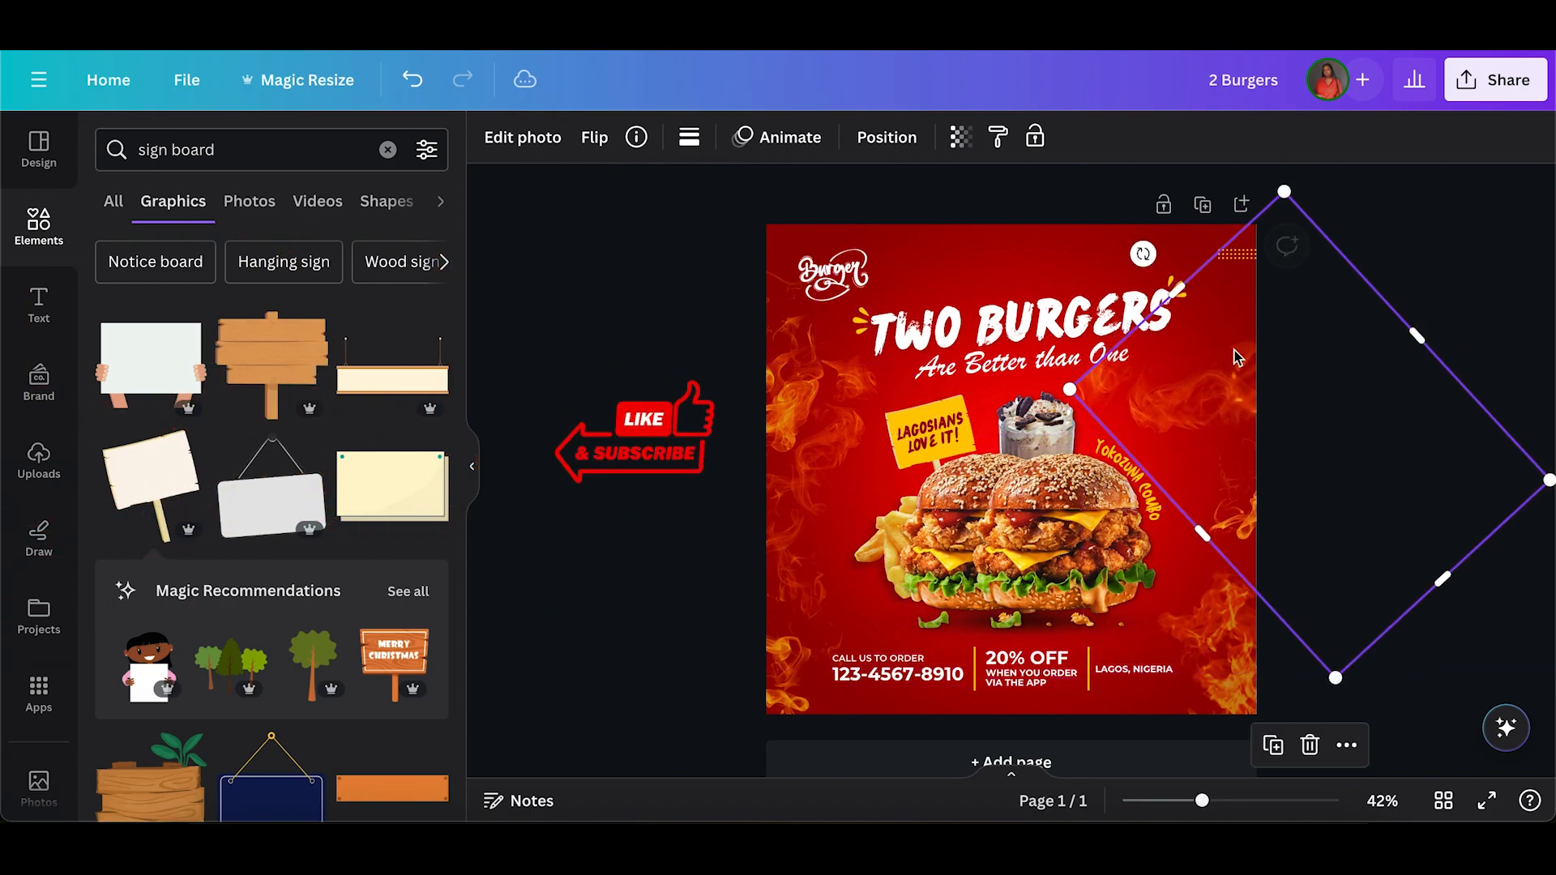
left_click(887, 137)
left_click_drag(1295, 402, 1241, 410)
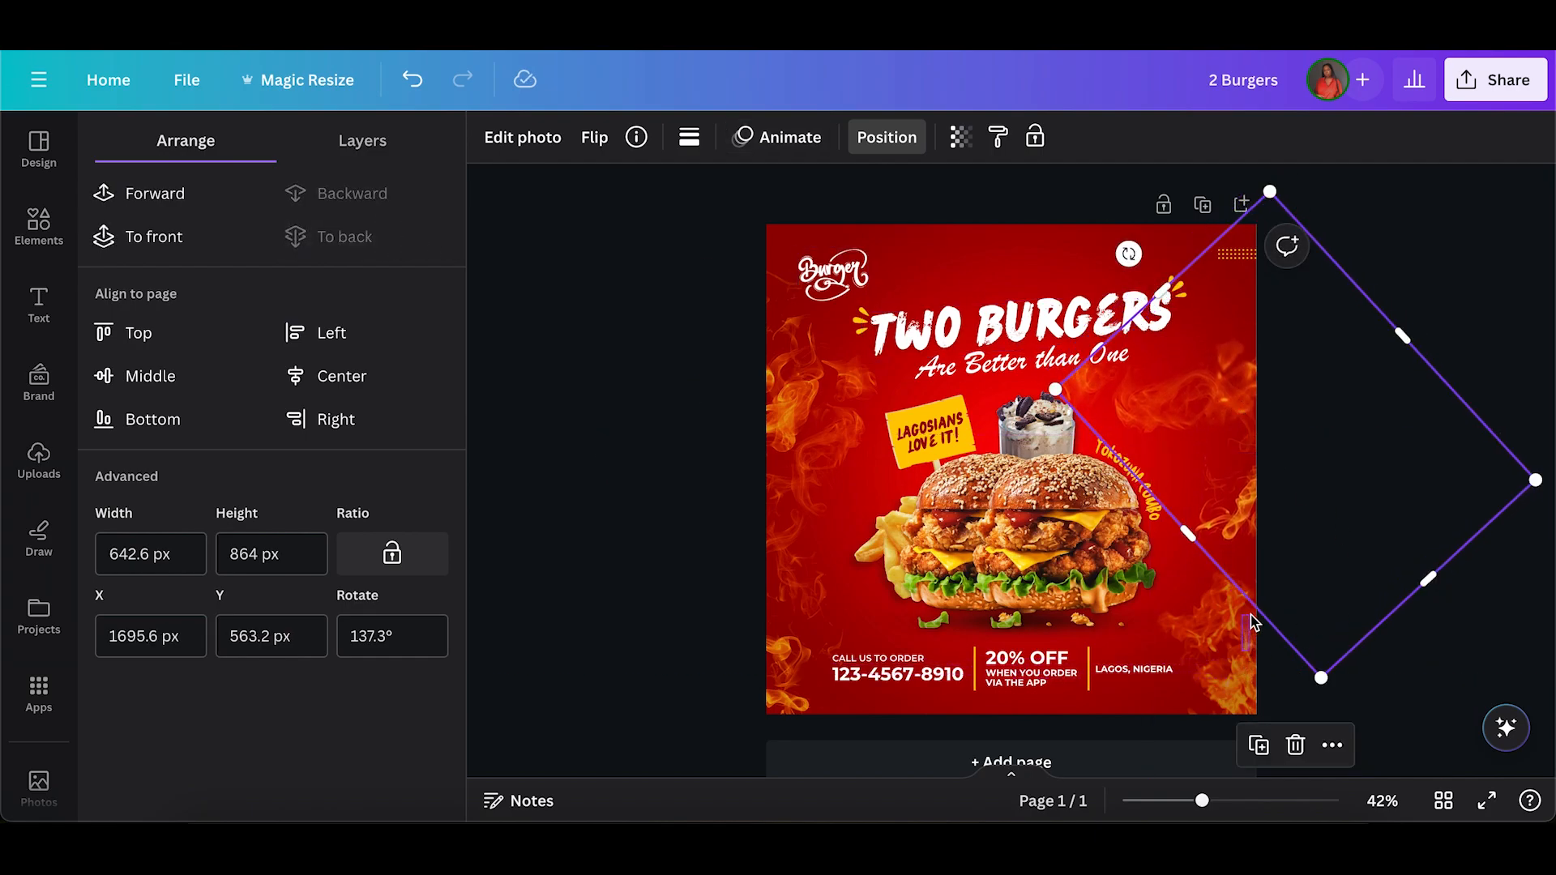
Fine-tune the position of the flames in the design's lower-right corner, moving them slightly upward.
left_click_drag(1250, 616, 1250, 616)
left_click(1237, 626)
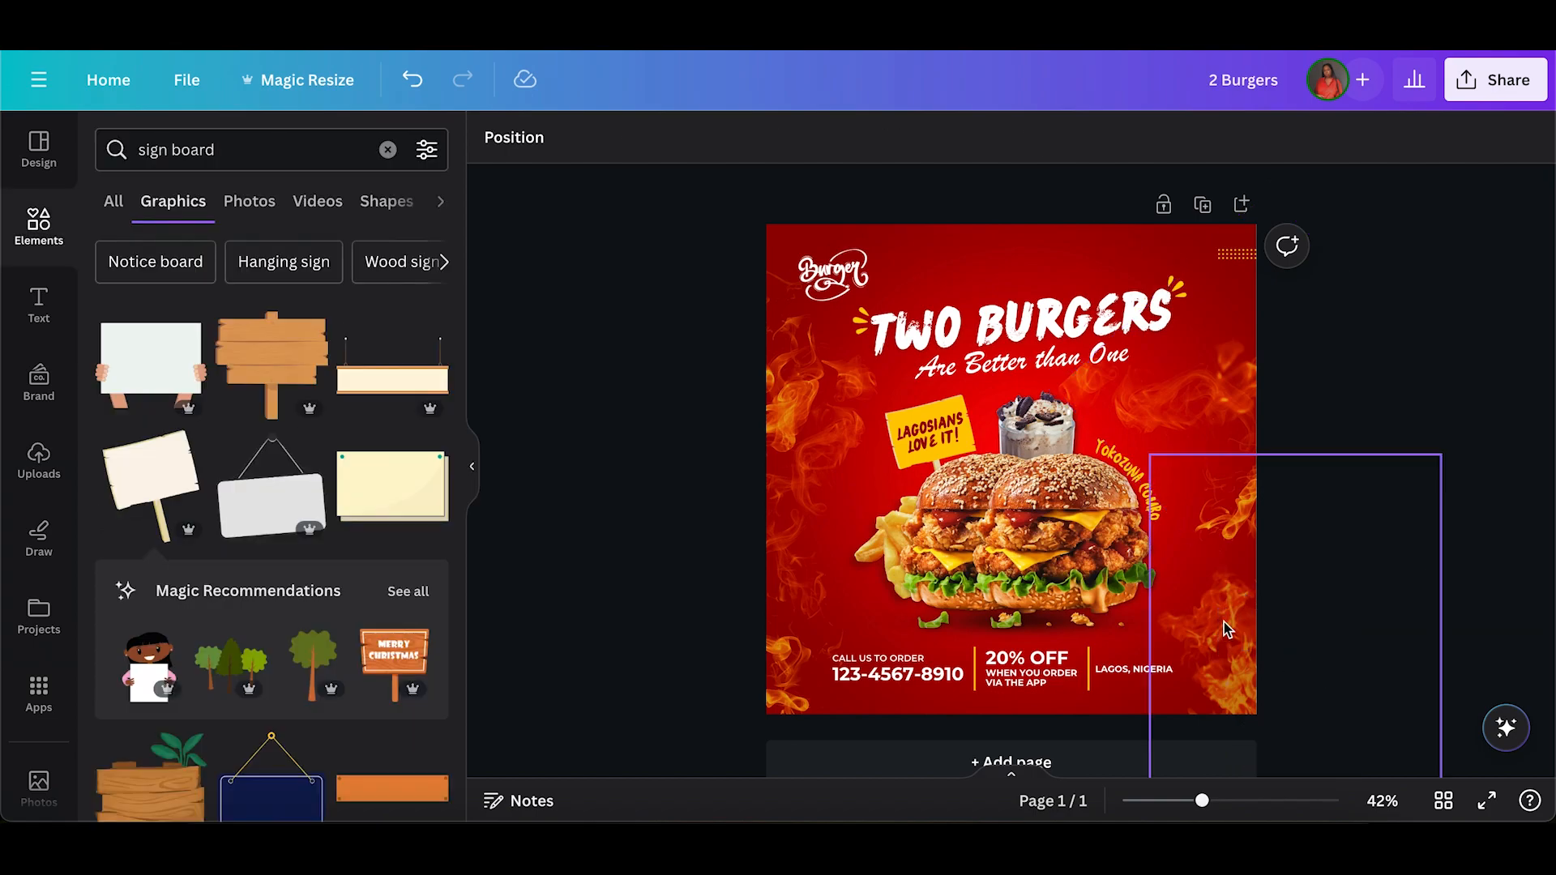
left_click(1295, 401)
left_click(551, 457)
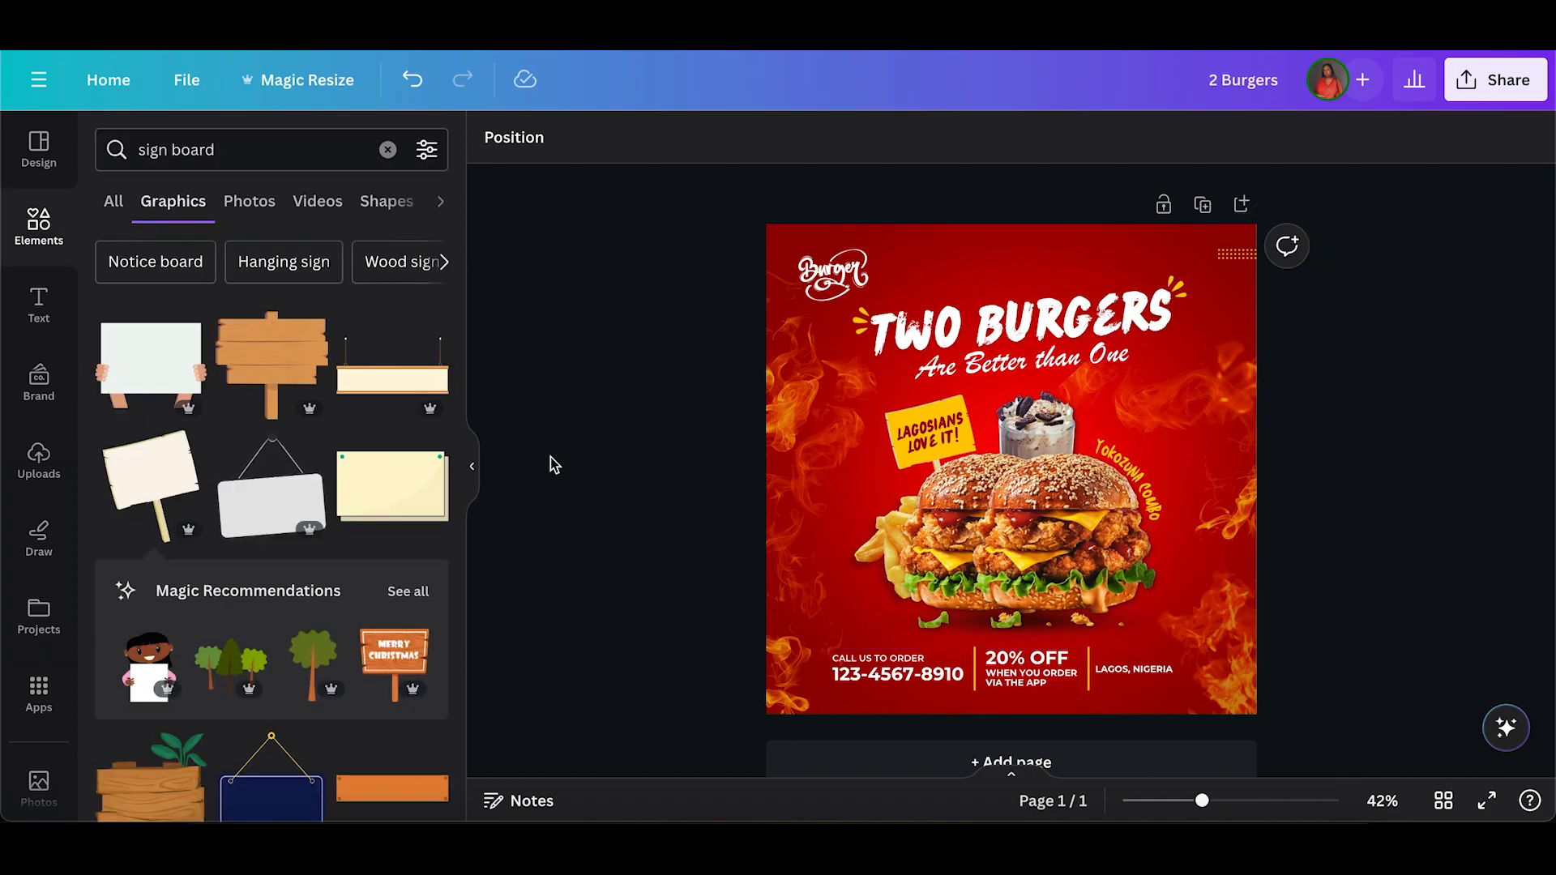
left_click(1232, 687)
left_click_drag(1232, 687, 1241, 667)
left_click(625, 529)
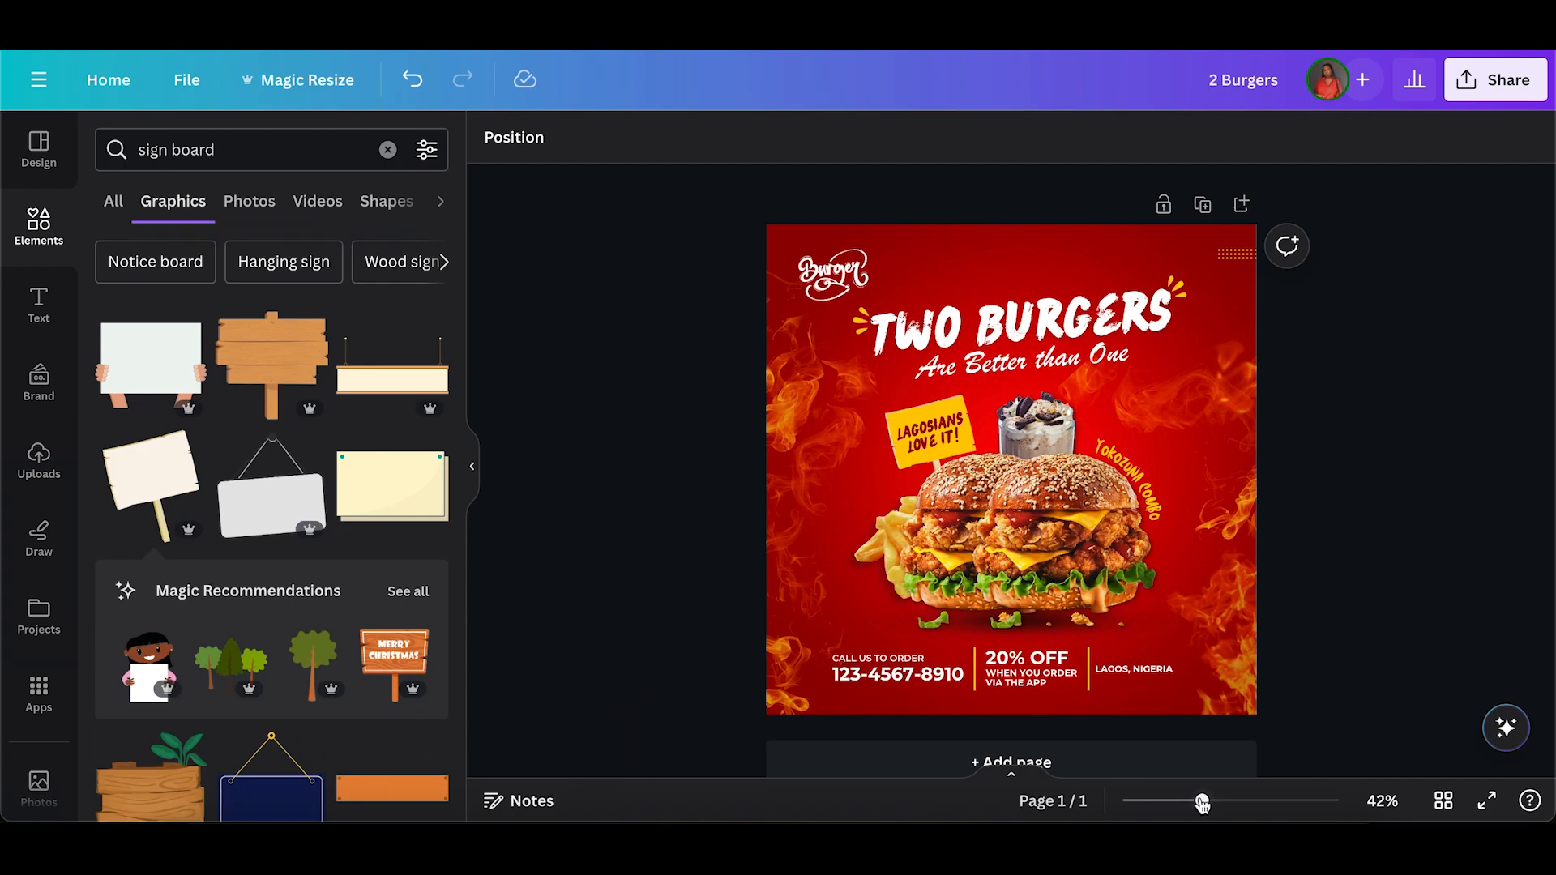
mouse_move(1202, 802)
left_mouse_down()
mouse_move(1226, 802)
mouse_move(1213, 802)
left_mouse_up()
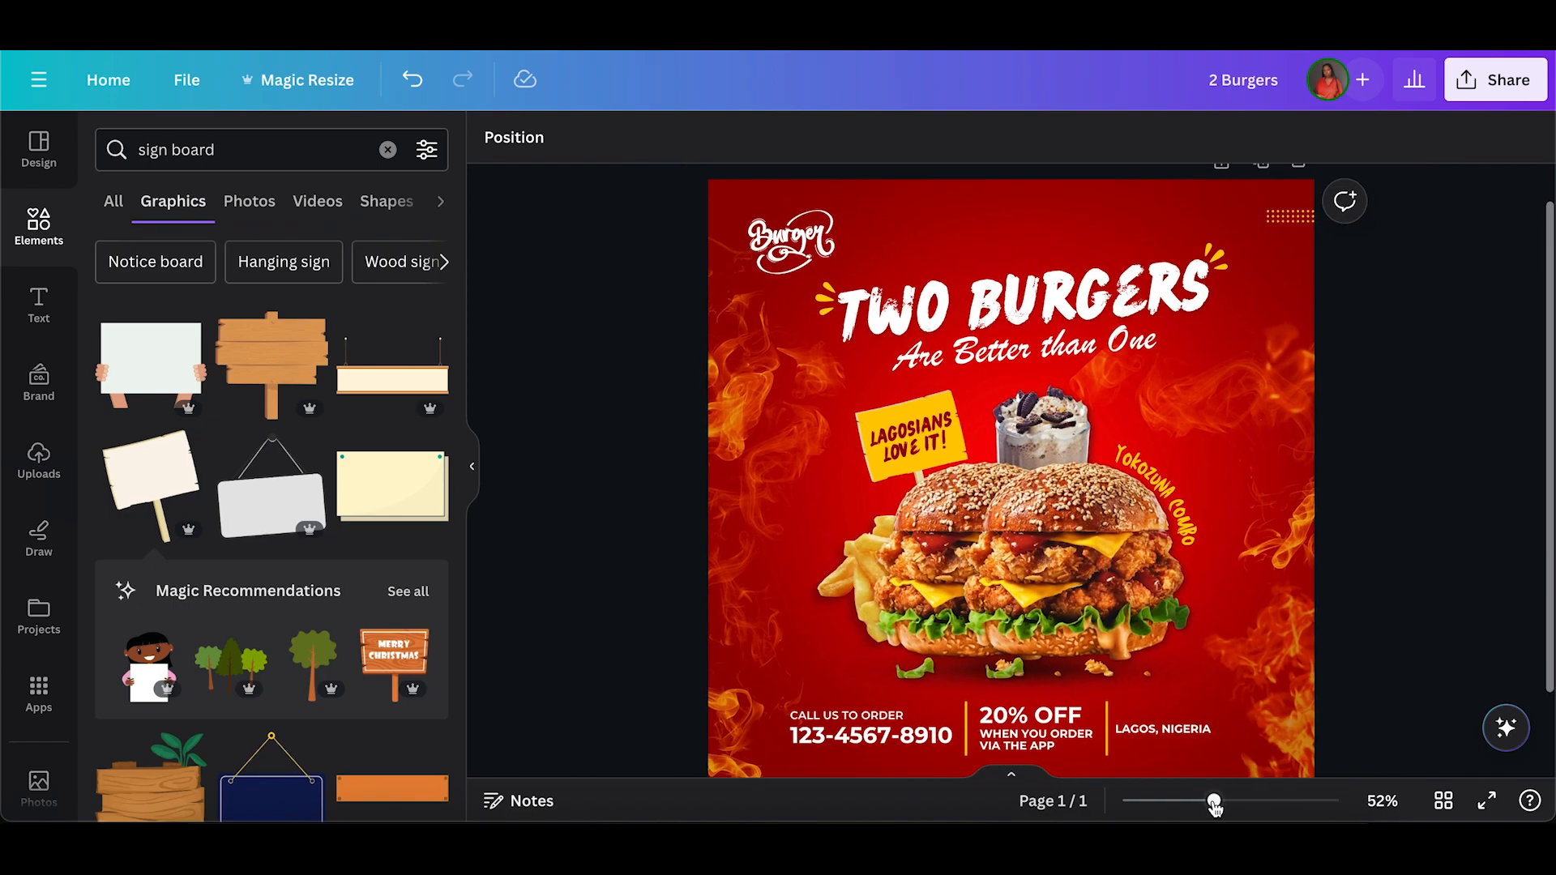
scroll(1102, 630, "down", 1)
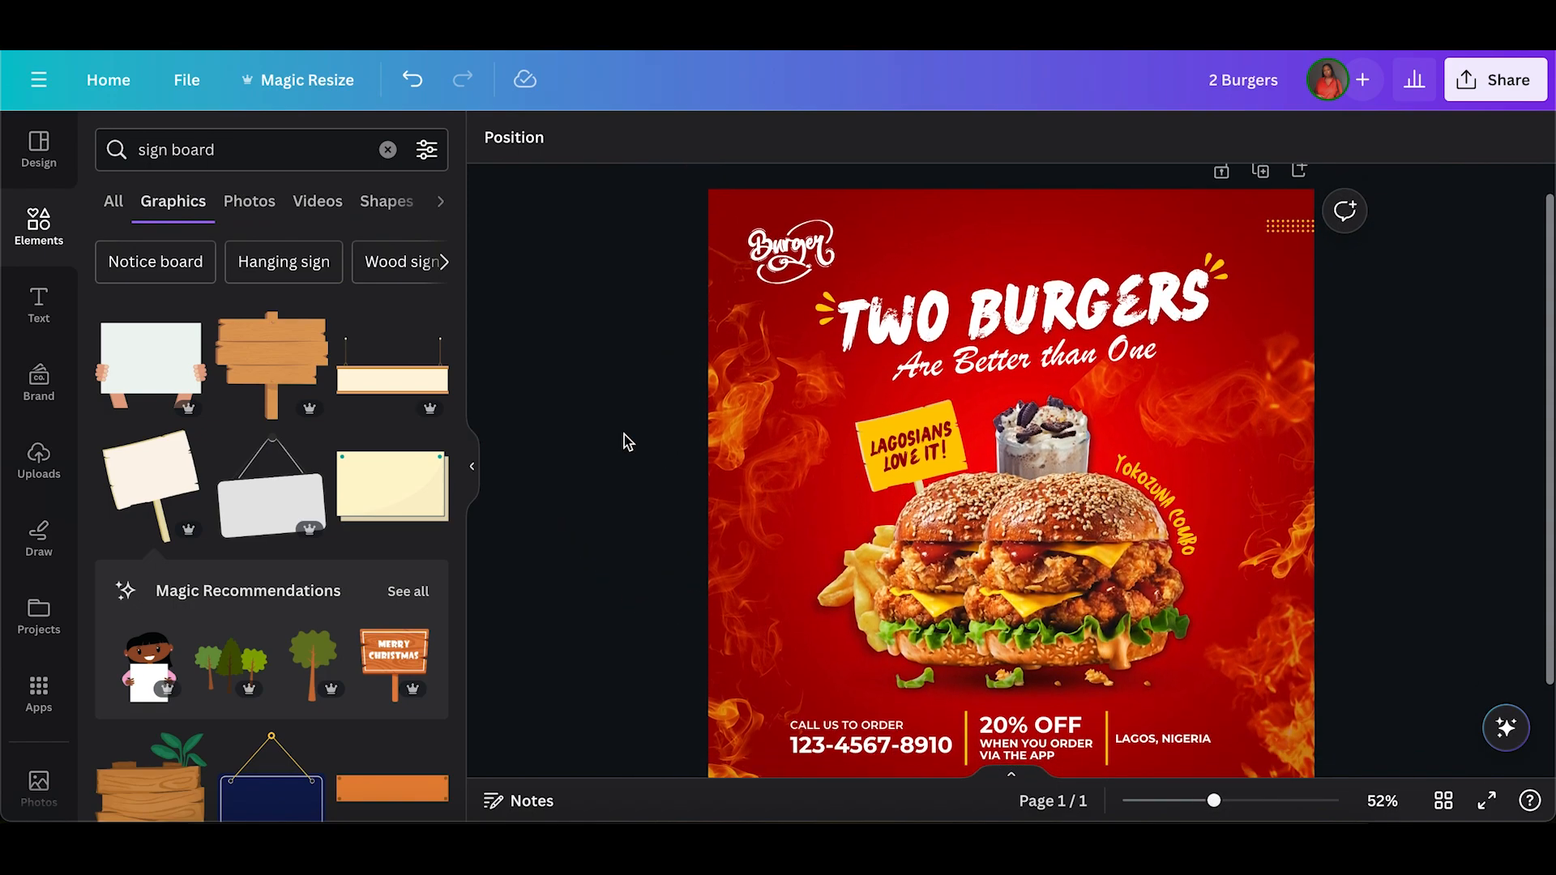
scroll(624, 435, "down", 1)
scroll(624, 417, "up", 2)
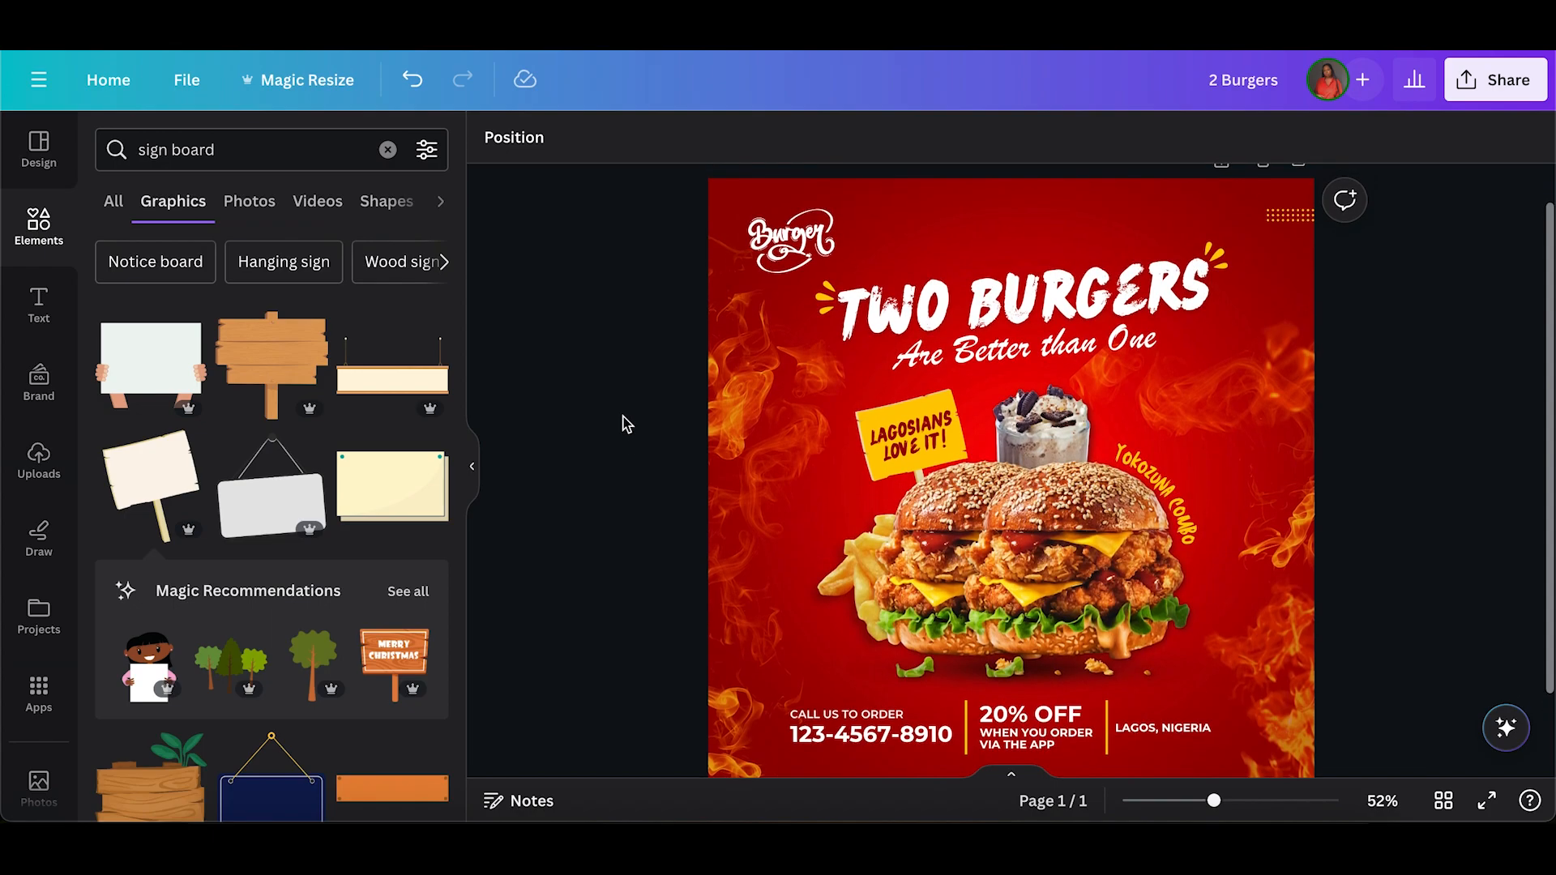